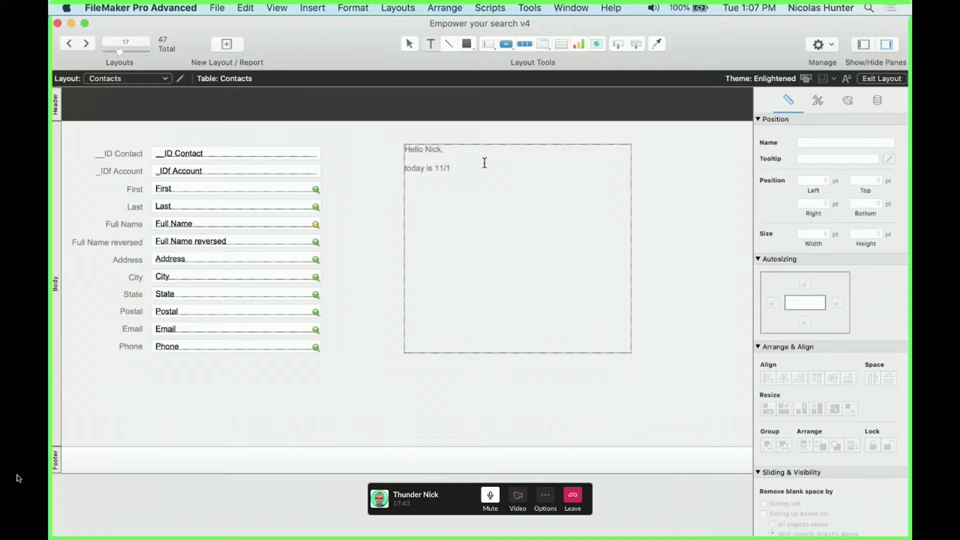
Add the date 11/17/2020, a phone and e-mail line, and a request to confirm
{"action": "type", "text": "7/2020 and your phone number 555-786-9"}
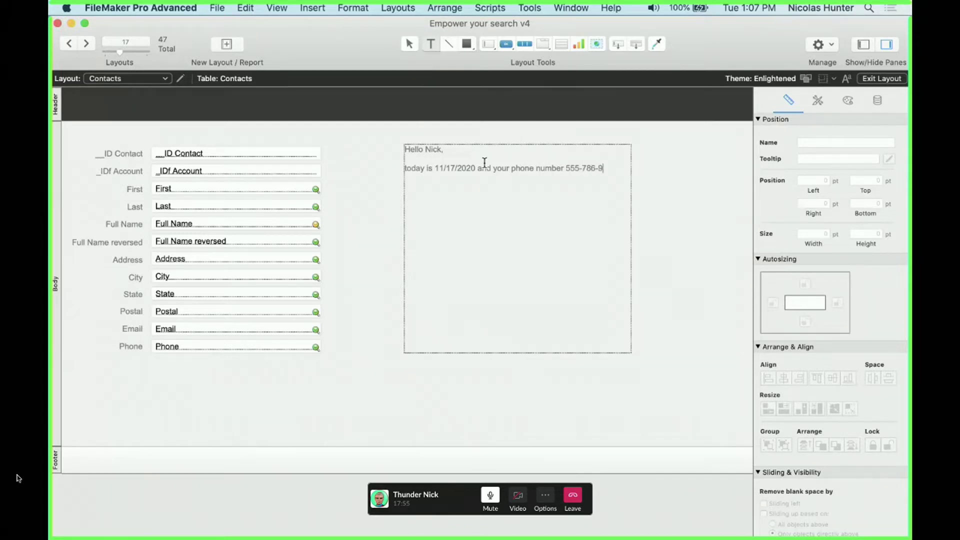
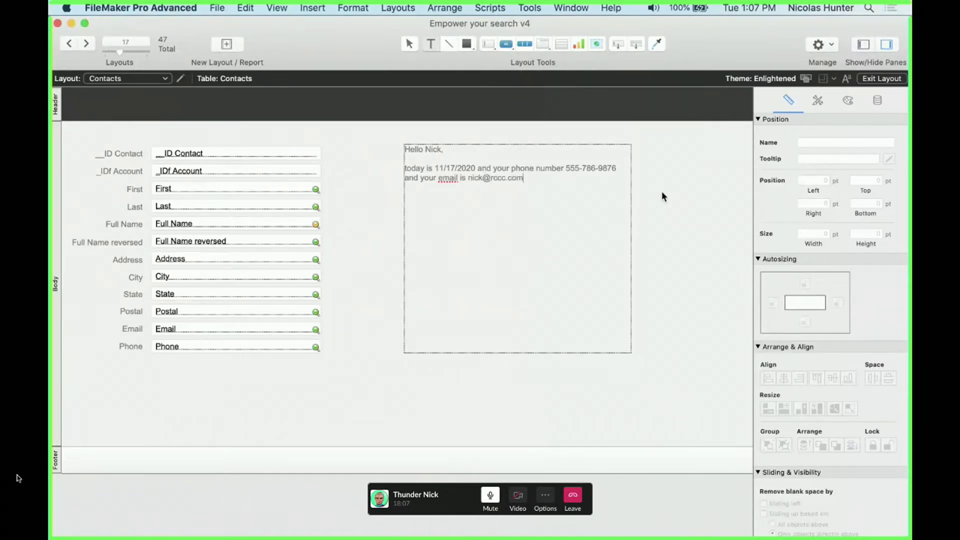
{"action": "key", "text": "Return"}
{"action": "type", "text": "We'd like to ask you to"}
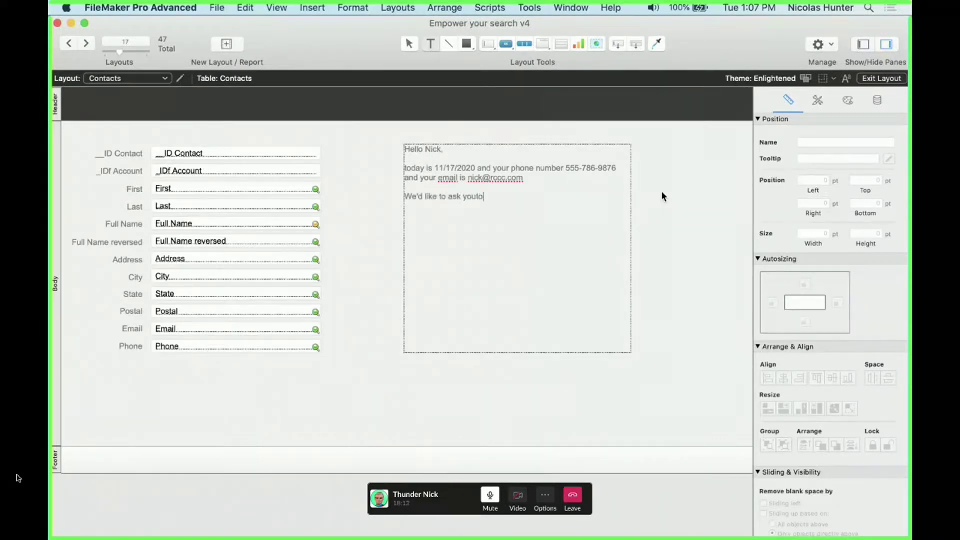
{"action": "type", "text": " comfirm......"}
{"action": "key", "text": "Return"}
{"action": "key", "text": "Return"}
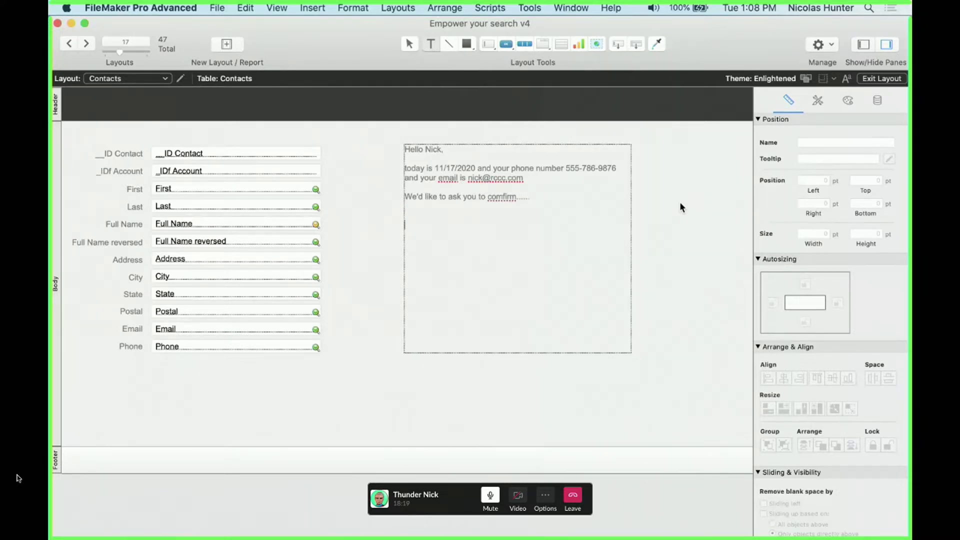
Sign the letter with the sender's name and finish editing the text block
{"action": "key", "text": "Escape"}
{"action": "left_click", "coordinate": [671, 217]}
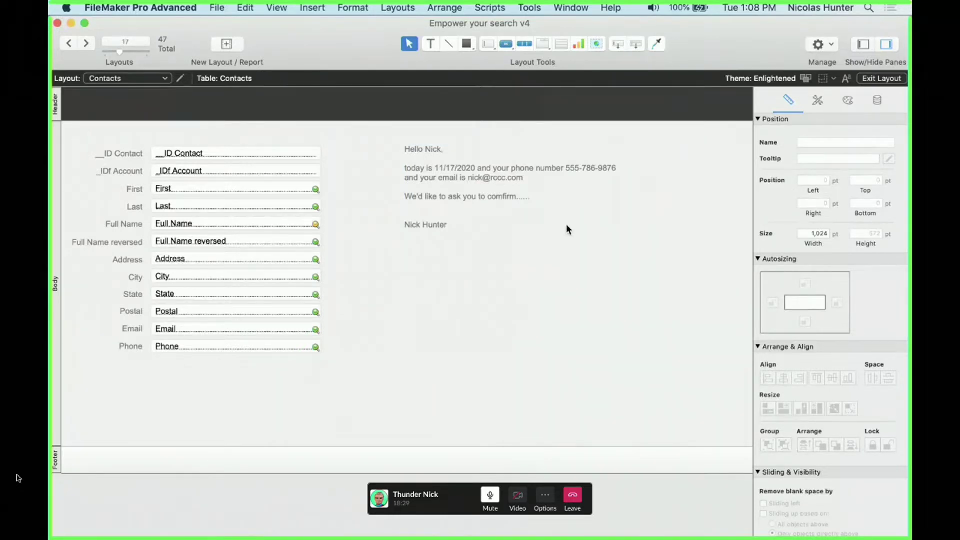
Cut the letter text block and paste it back onto the layout
{"action": "left_click_drag", "start_coordinate": [566, 224], "coordinate": [506, 184]}
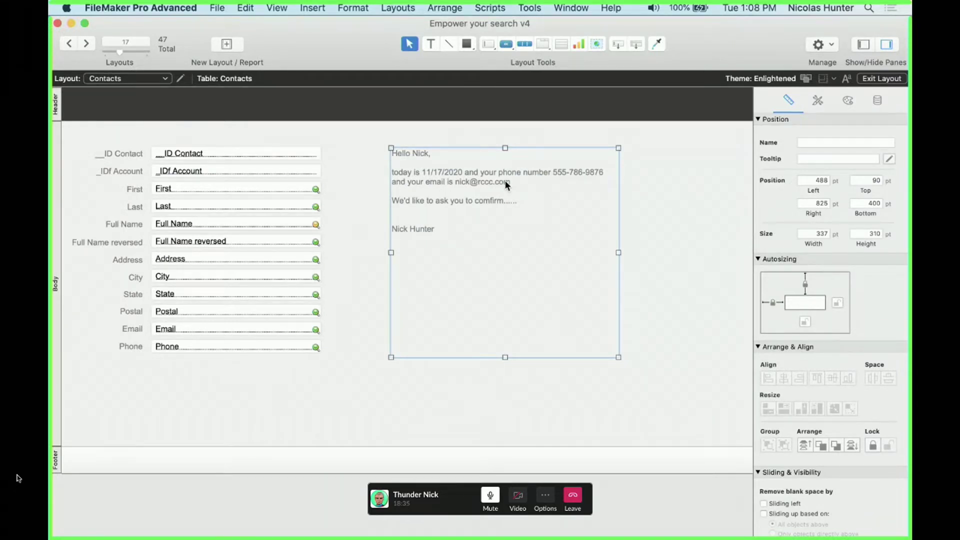
{"action": "key", "text": "Delete"}
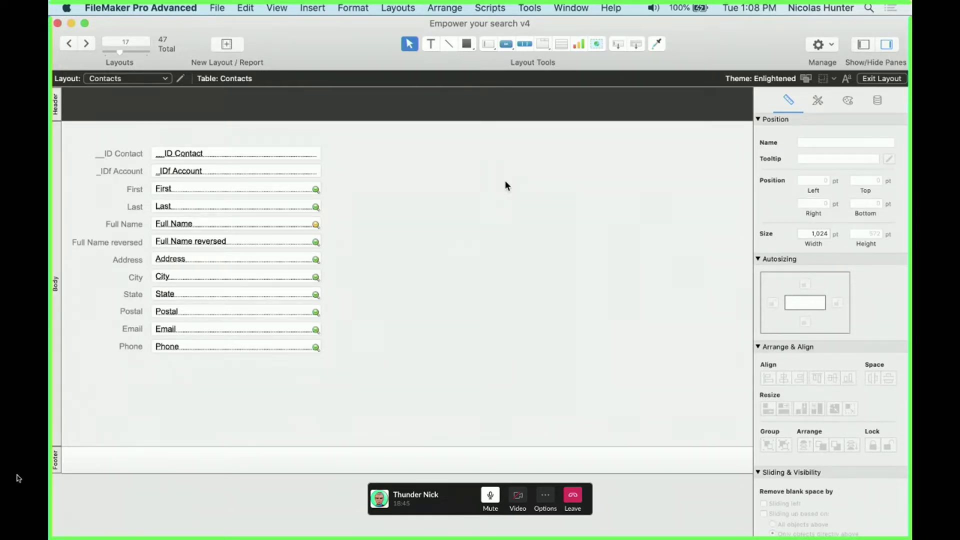
{"action": "key", "text": "super+v"}
{"action": "left_click", "coordinate": [677, 175]}
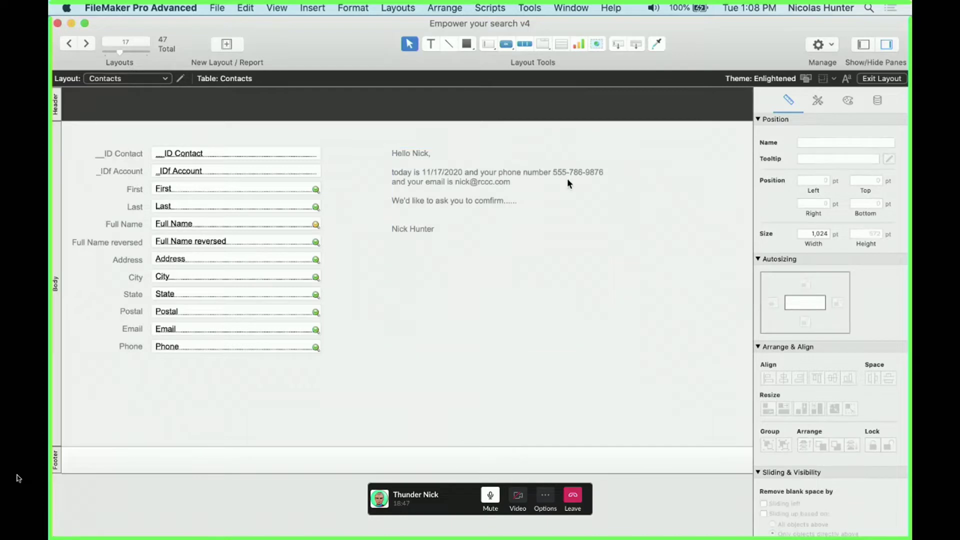
{"action": "left_click", "coordinate": [567, 181]}
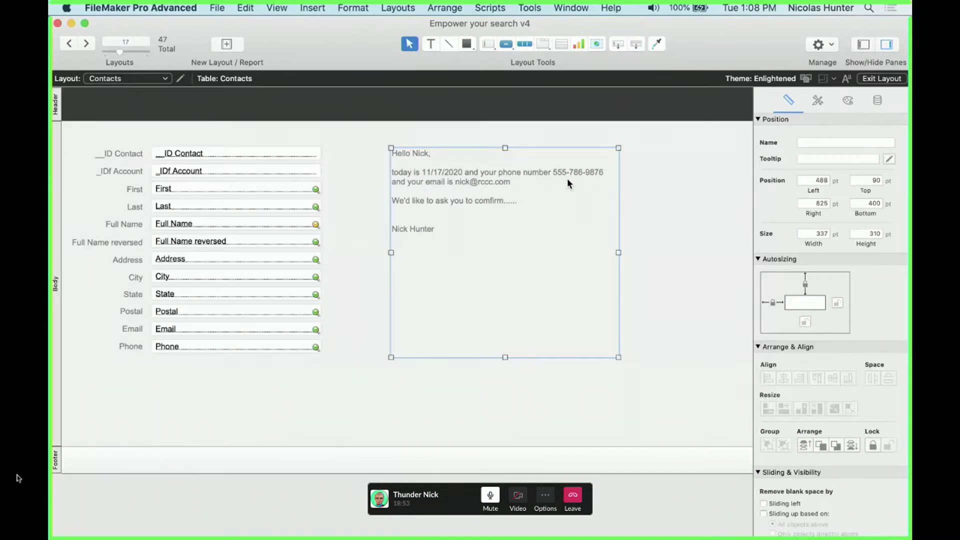
Move the text block left and enlarge it to 355 by 342 pt
{"action": "left_click_drag", "start_coordinate": [568, 180], "coordinate": [543, 181]}
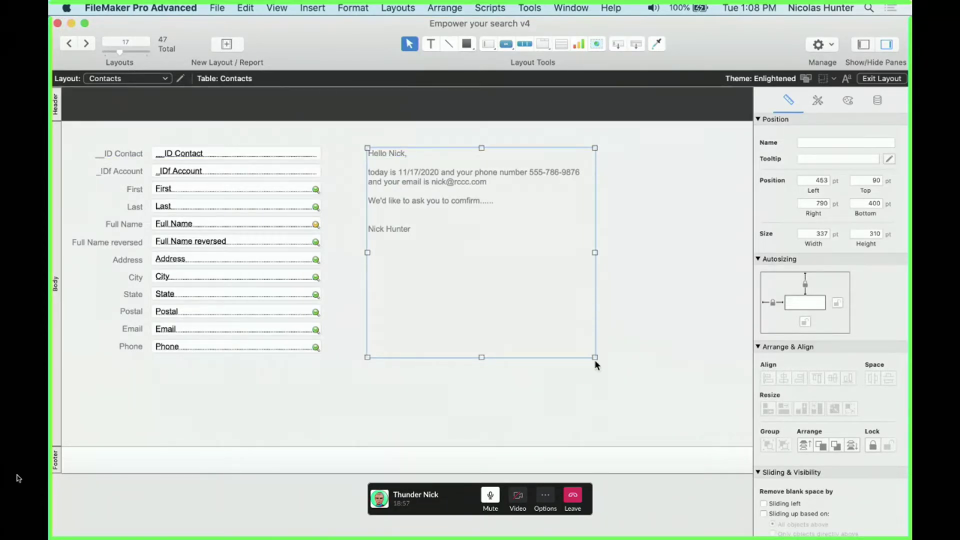
{"action": "left_click_drag", "start_coordinate": [595, 356], "coordinate": [607, 380]}
{"action": "left_click_drag", "start_coordinate": [494, 292], "coordinate": [491, 265]}
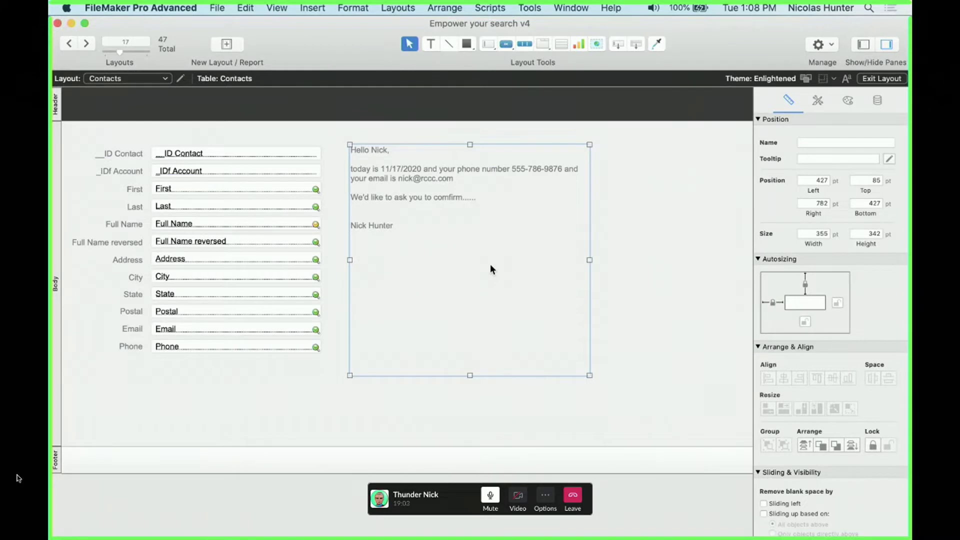
{"action": "left_click", "coordinate": [119, 149]}
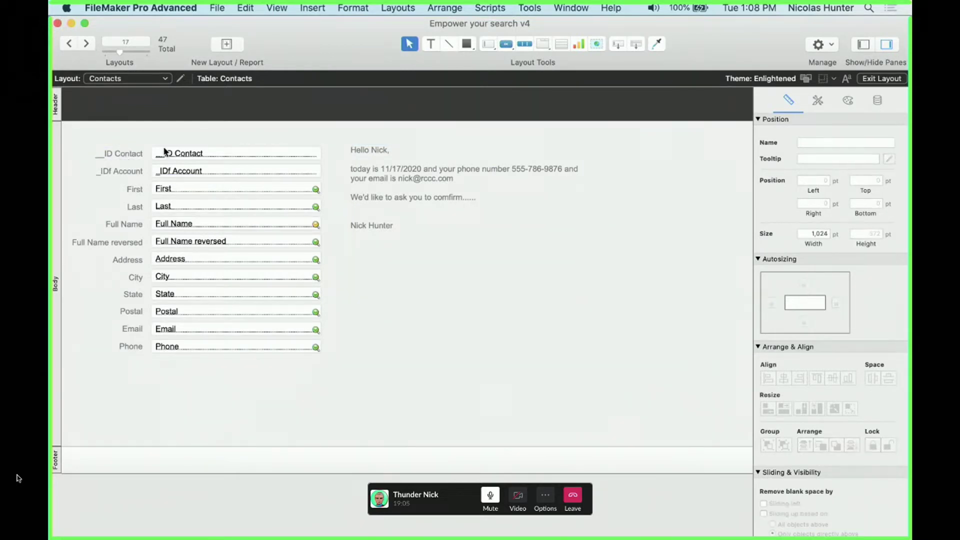
Make the letter's signature line bold
{"action": "left_click", "coordinate": [427, 258]}
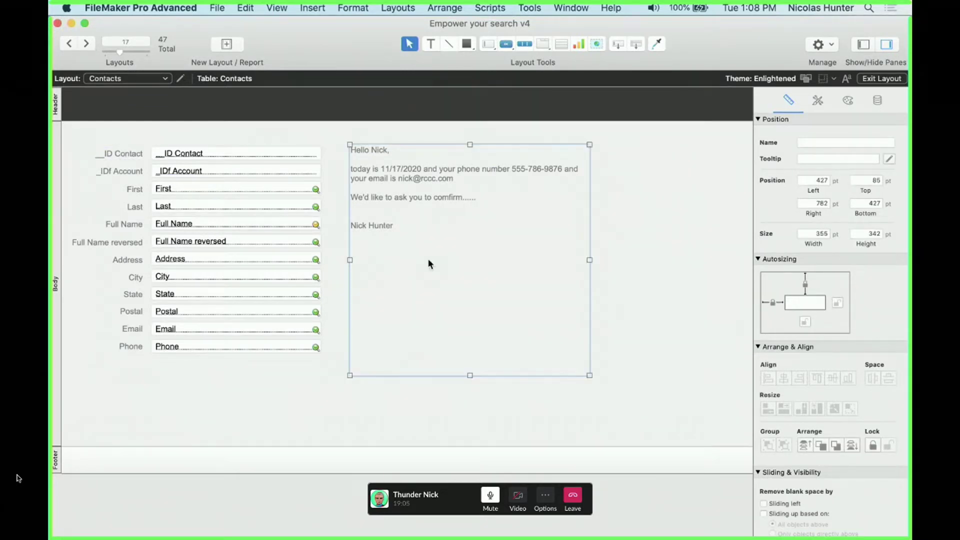
{"action": "double_click", "coordinate": [407, 235]}
{"action": "left_click_drag", "start_coordinate": [396, 224], "coordinate": [333, 223]}
{"action": "key", "text": "super+shift+b"}
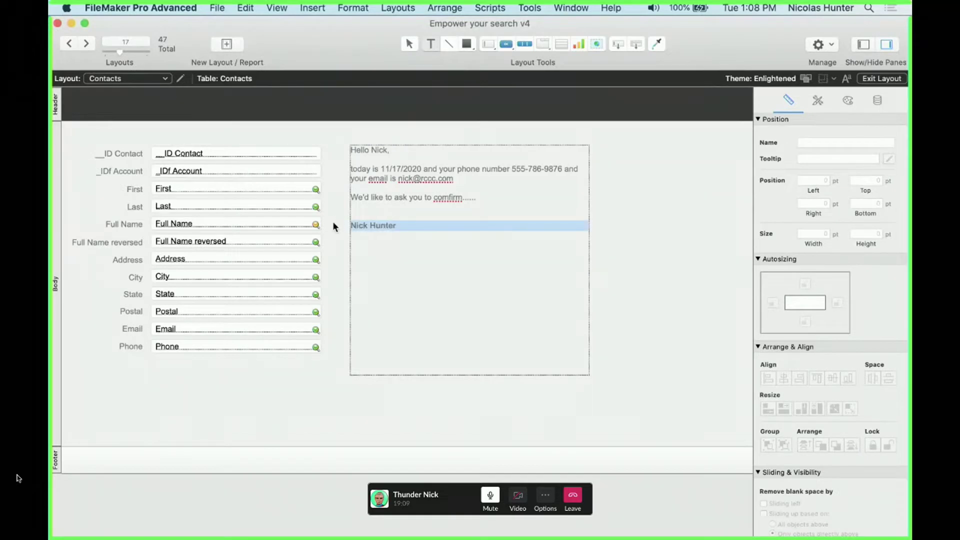
Underline the signature and colour it blue
{"action": "left_click", "coordinate": [312, 8]}
{"action": "mouse_move", "coordinate": [353, 8]}
{"action": "mouse_move", "coordinate": [362, 50]}
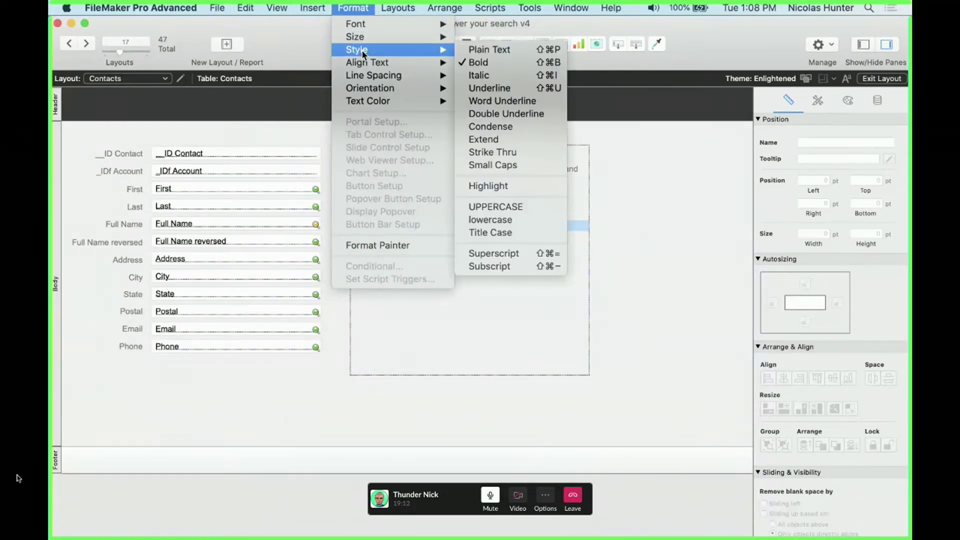
{"action": "left_click", "coordinate": [489, 84]}
{"action": "left_click", "coordinate": [366, 6]}
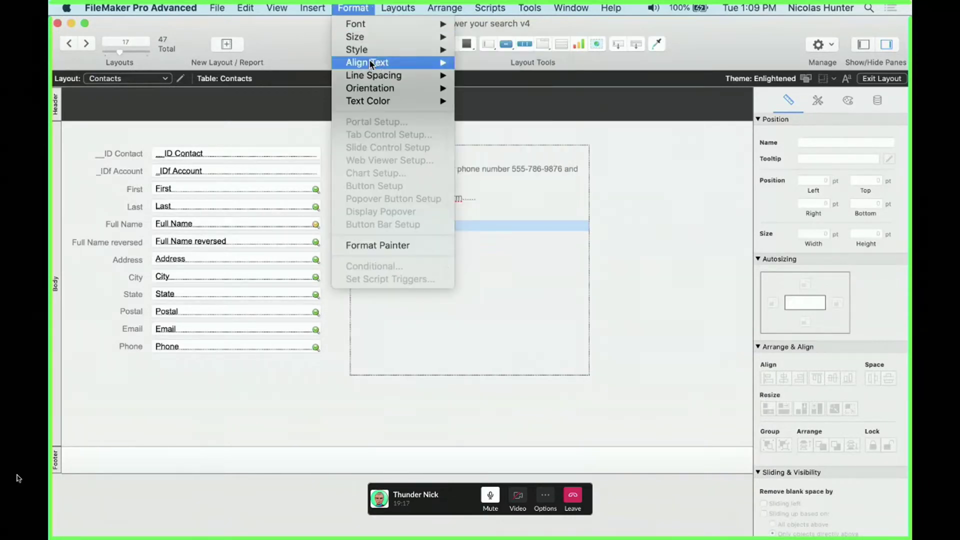
{"action": "mouse_move", "coordinate": [388, 101]}
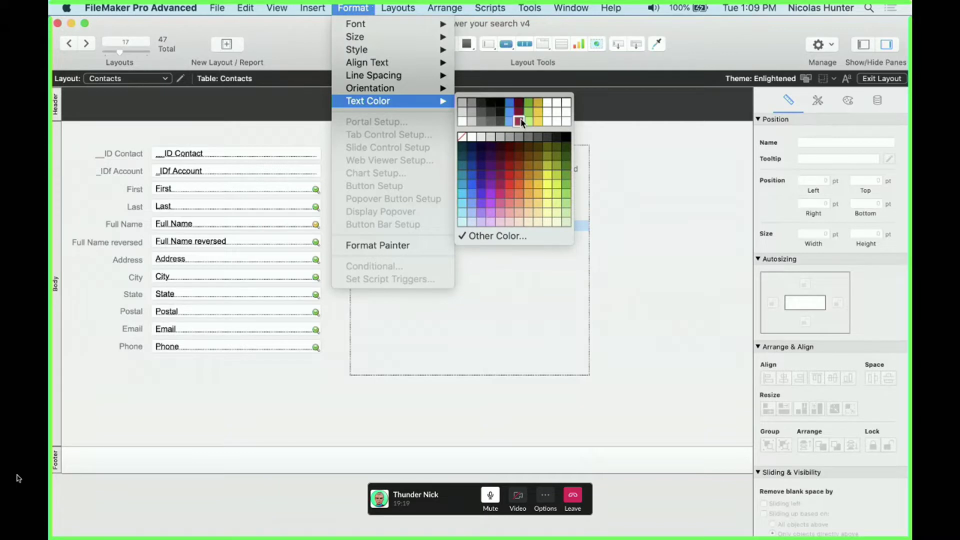
{"action": "left_click", "coordinate": [511, 114]}
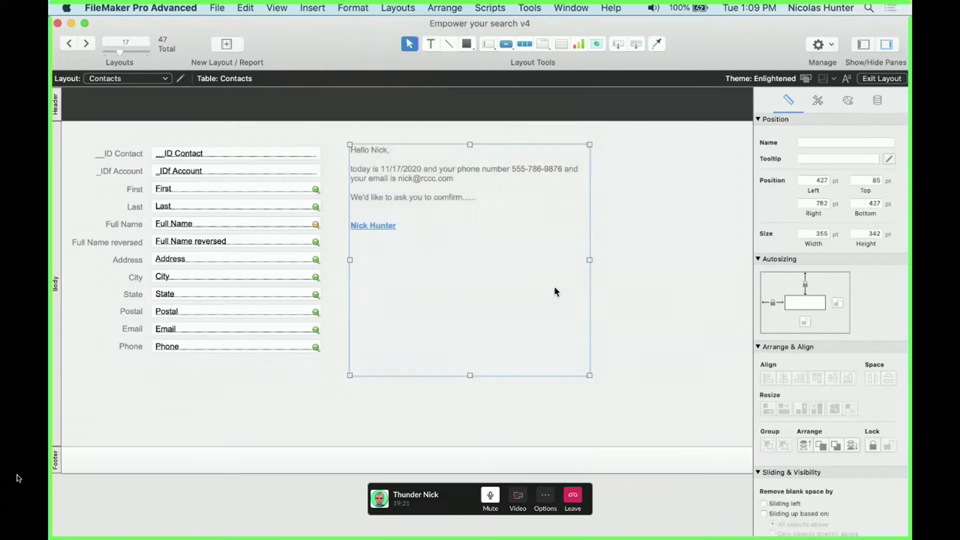
Make the letter's greeting line bold
{"action": "double_click", "coordinate": [471, 197]}
{"action": "left_click_drag", "start_coordinate": [407, 156], "coordinate": [327, 138]}
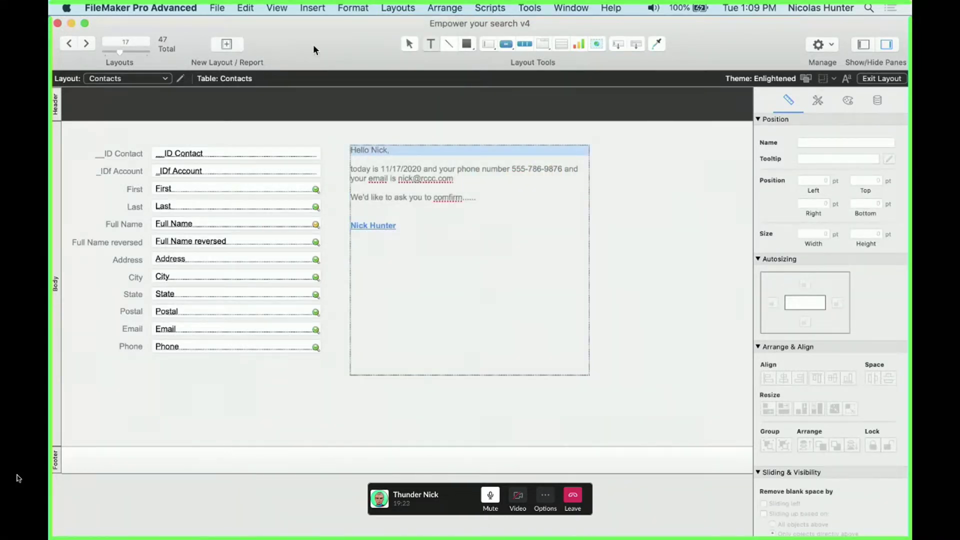
{"action": "key", "text": "super+b"}
{"action": "left_click", "coordinate": [462, 172]}
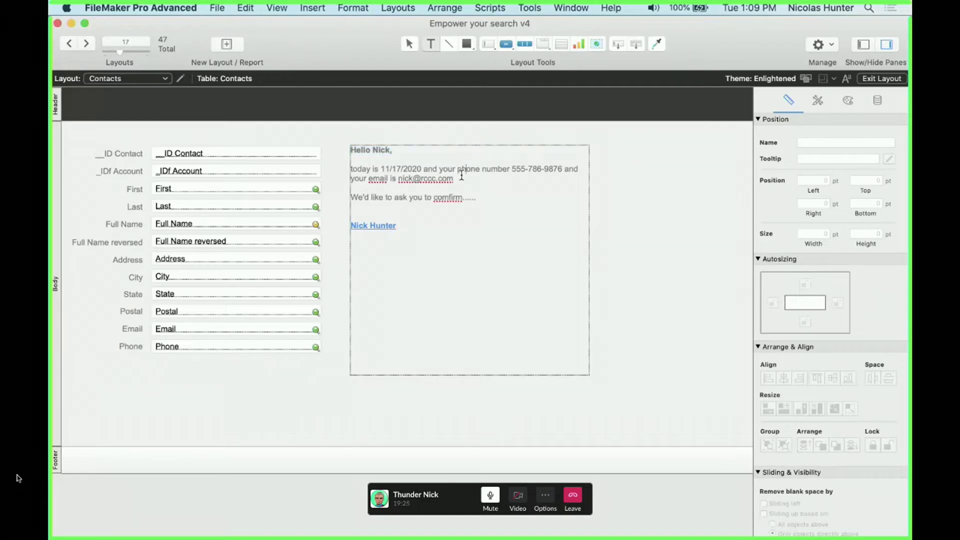
{"action": "left_click_drag", "start_coordinate": [462, 176], "coordinate": [366, 179]}
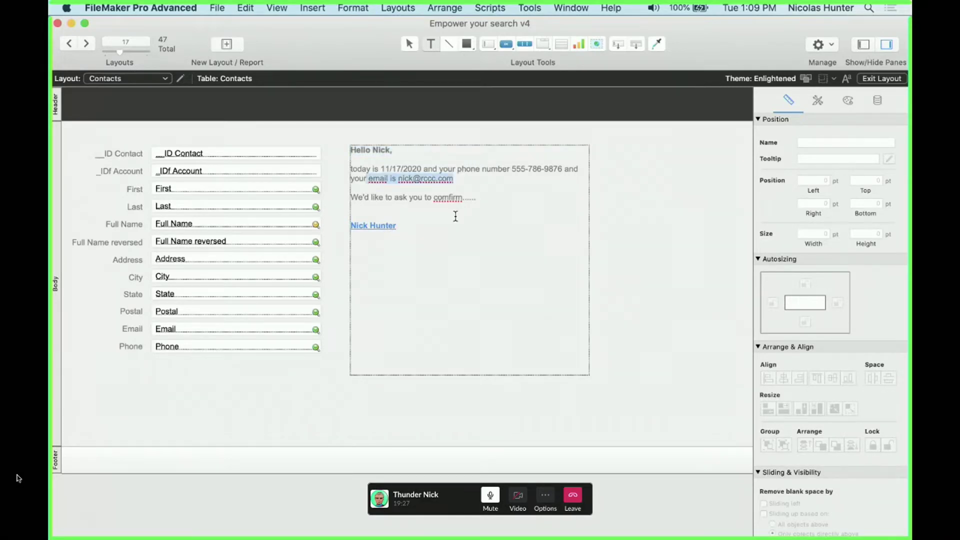
{"action": "key", "text": "Escape"}
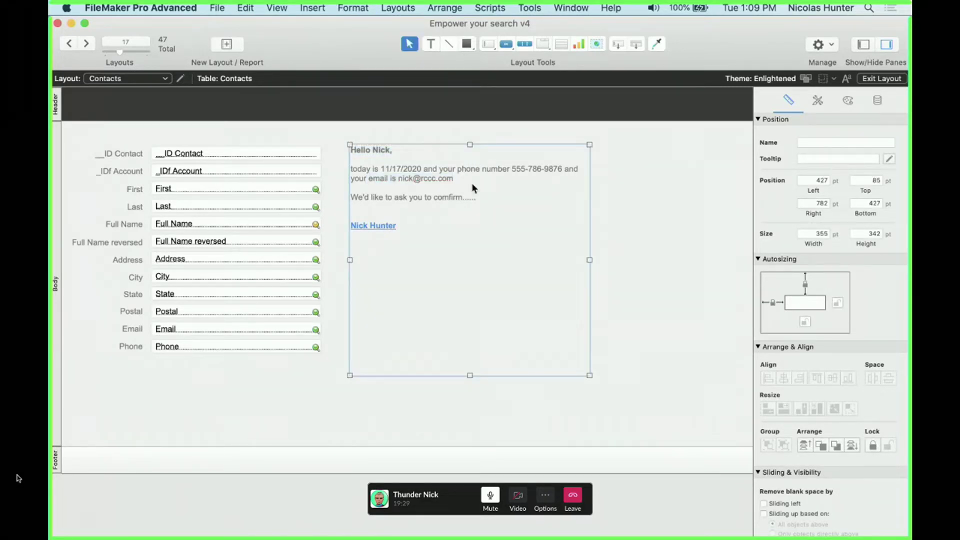
Nudge the text block into alignment and preview the letter in Browse mode
{"action": "left_click_drag", "start_coordinate": [472, 187], "coordinate": [475, 191]}
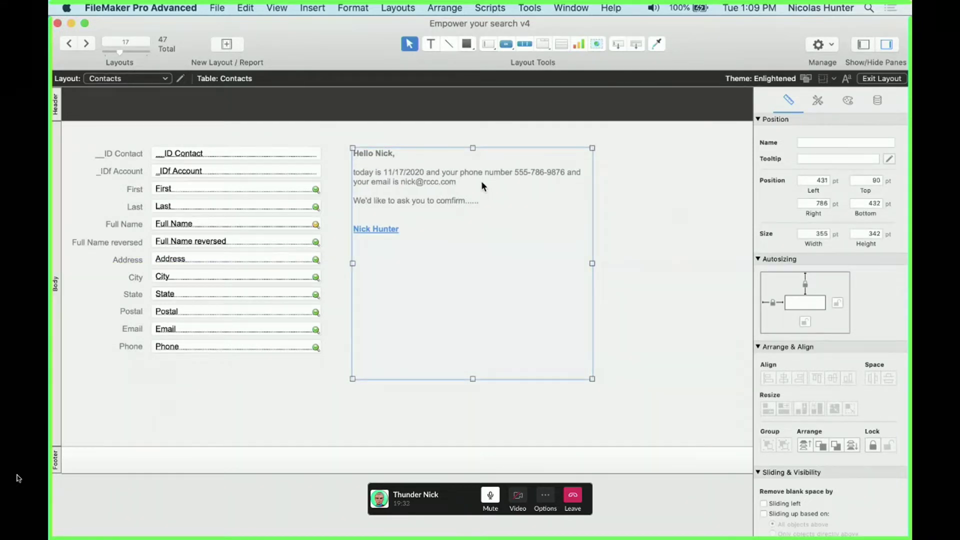
{"action": "mouse_move", "coordinate": [440, 205]}
{"action": "left_mouse_down"}
{"action": "mouse_move", "coordinate": [435, 216]}
{"action": "mouse_move", "coordinate": [448, 194]}
{"action": "mouse_move", "coordinate": [448, 201]}
{"action": "left_mouse_up"}
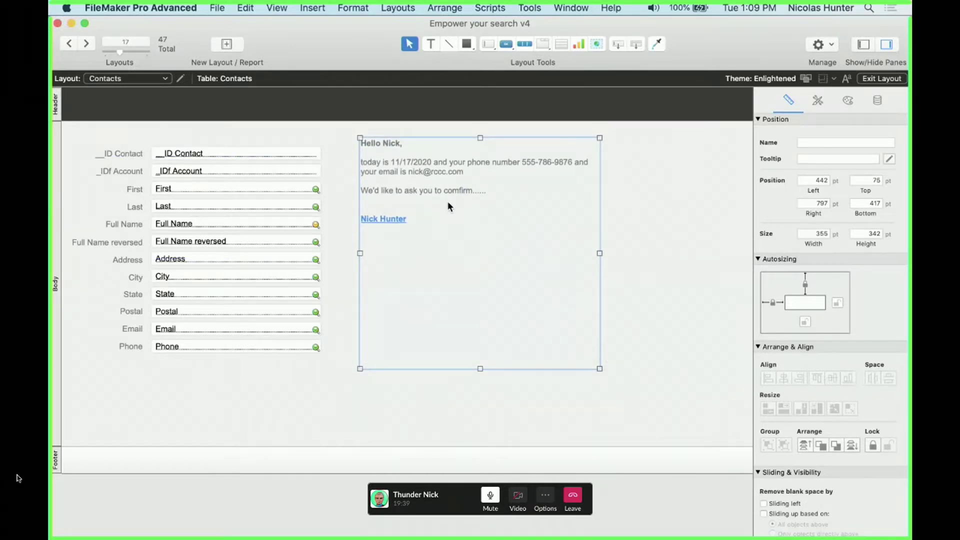
{"action": "key", "text": "super+b"}
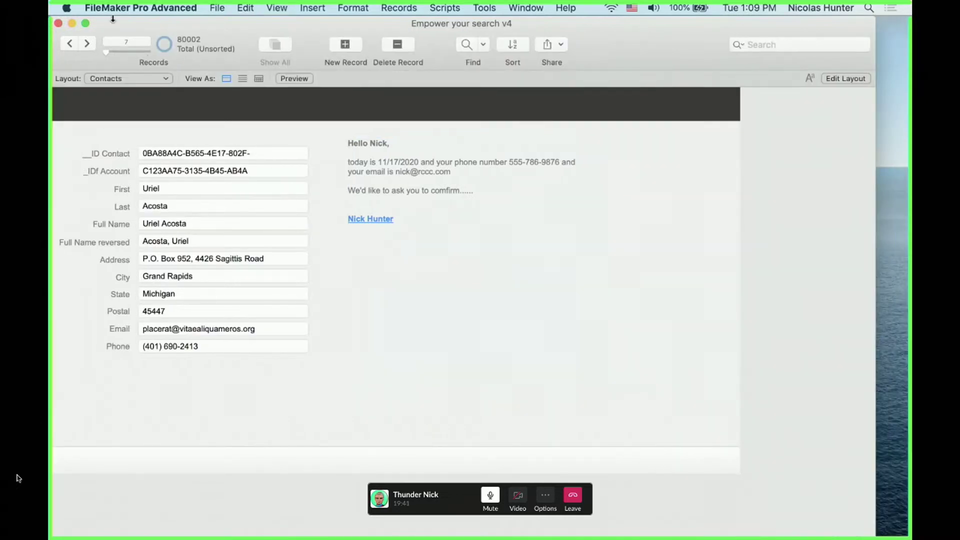
Step two contact records forward and back, then return to Layout mode to edit the letter
{"action": "left_click", "coordinate": [94, 49]}
{"action": "left_click", "coordinate": [94, 48]}
{"action": "left_click", "coordinate": [94, 49]}
{"action": "left_click", "coordinate": [94, 49]}
{"action": "left_click", "coordinate": [94, 48]}
{"action": "left_click", "coordinate": [76, 47]}
{"action": "left_click", "coordinate": [76, 47]}
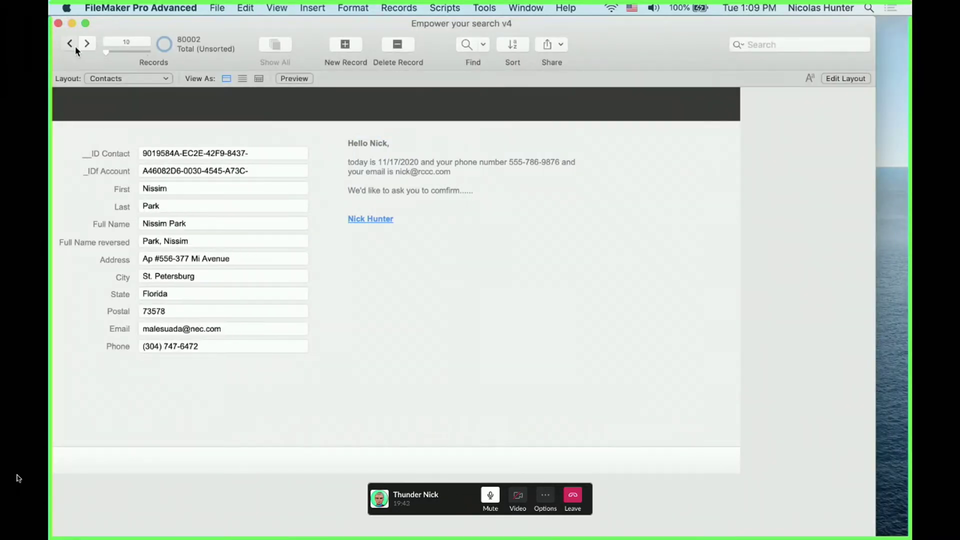
{"action": "left_click", "coordinate": [76, 47]}
{"action": "key", "text": "super+l"}
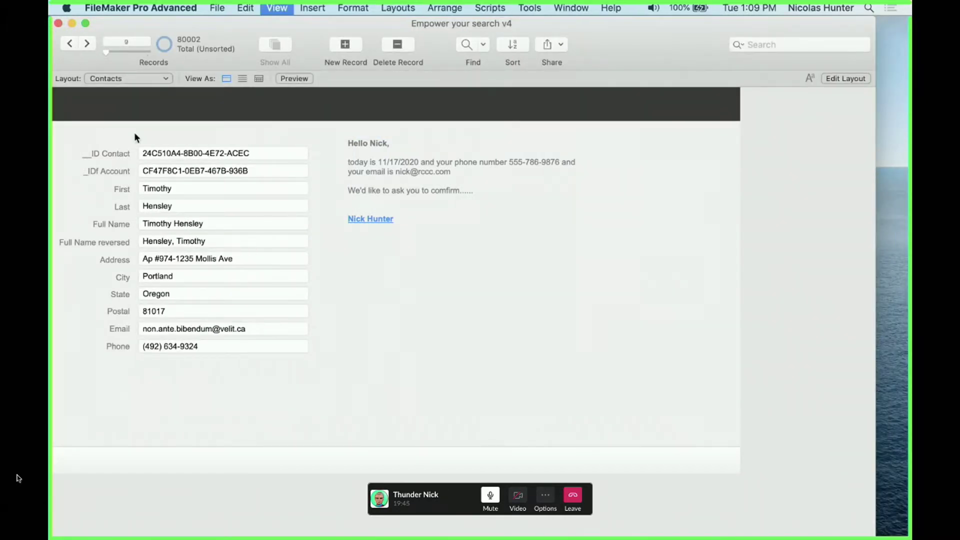
{"action": "double_click", "coordinate": [394, 171]}
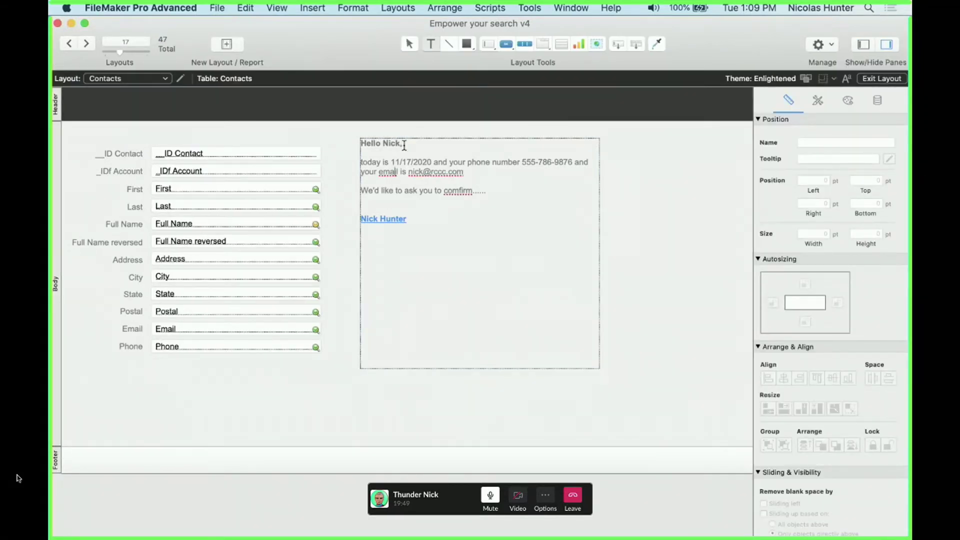
Delete the typed name from the letter's greeting
{"action": "left_click", "coordinate": [245, 191]}
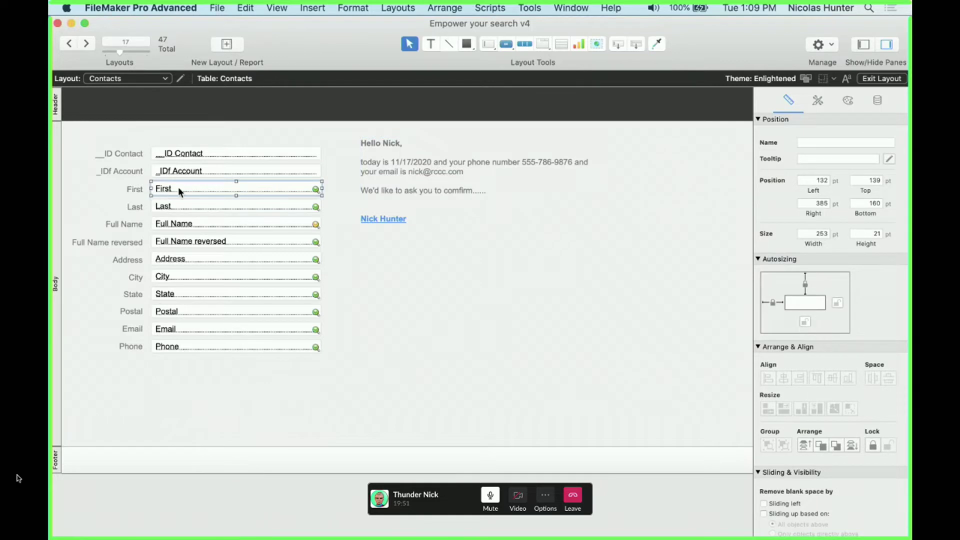
{"action": "double_click", "coordinate": [373, 156]}
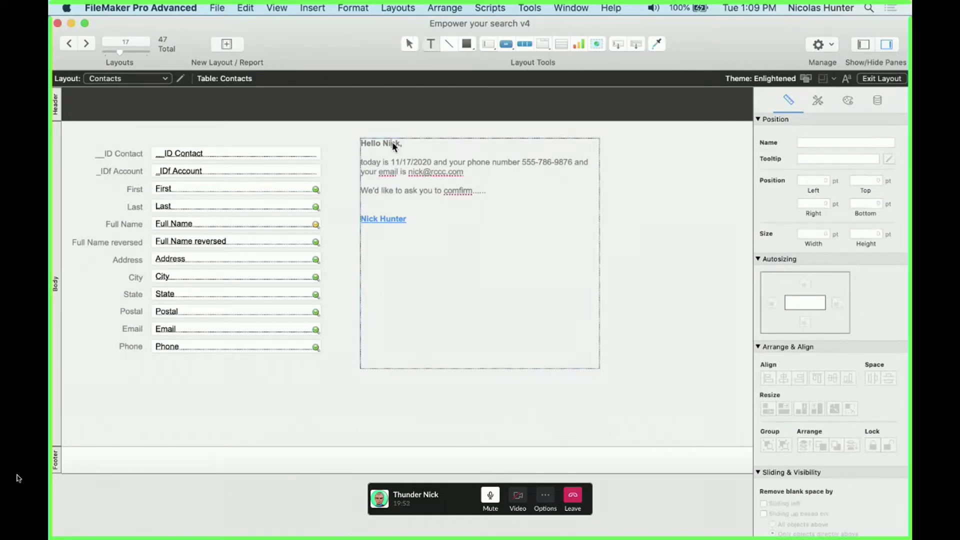
{"action": "double_click", "coordinate": [392, 143]}
{"action": "key", "text": "BackSpace"}
Insert the First merge field after Hello and finish editing the text
{"action": "left_click", "coordinate": [319, 11]}
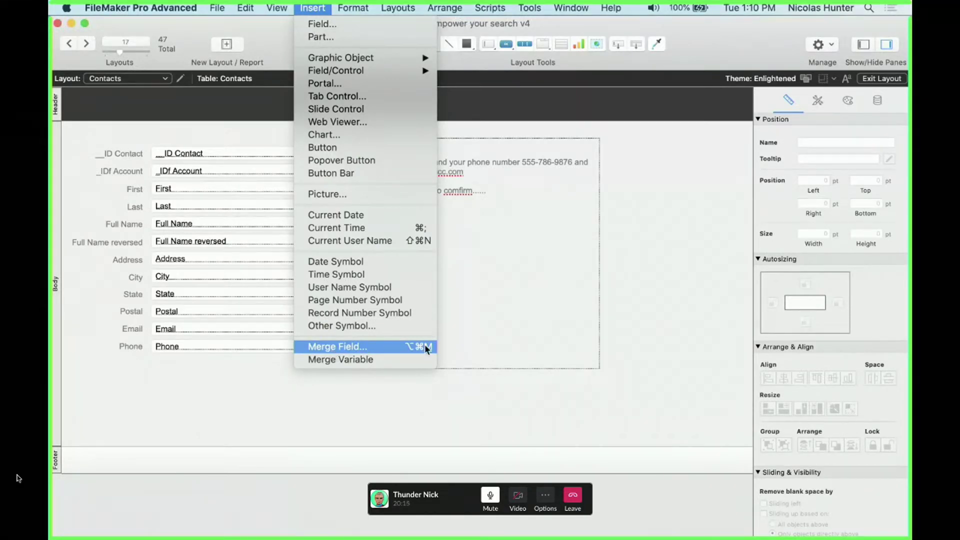
{"action": "left_click", "coordinate": [345, 346]}
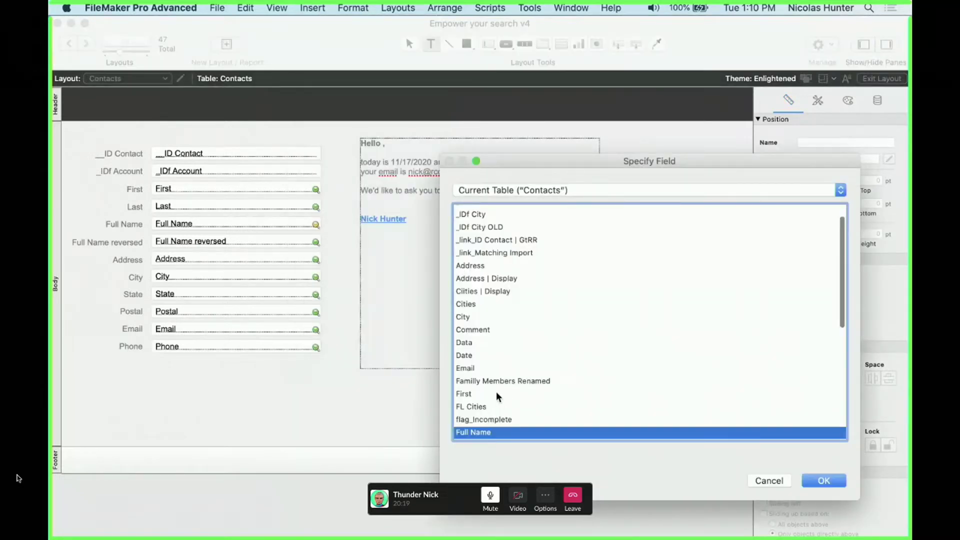
{"action": "left_click", "coordinate": [498, 382]}
{"action": "left_click", "coordinate": [500, 320]}
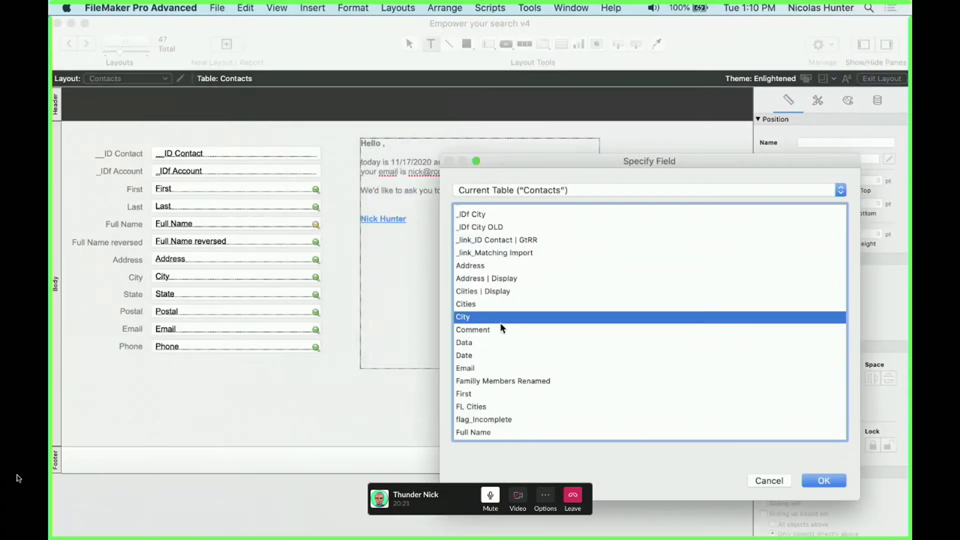
{"action": "type", "text": "fi"}
{"action": "double_click", "coordinate": [473, 394]}
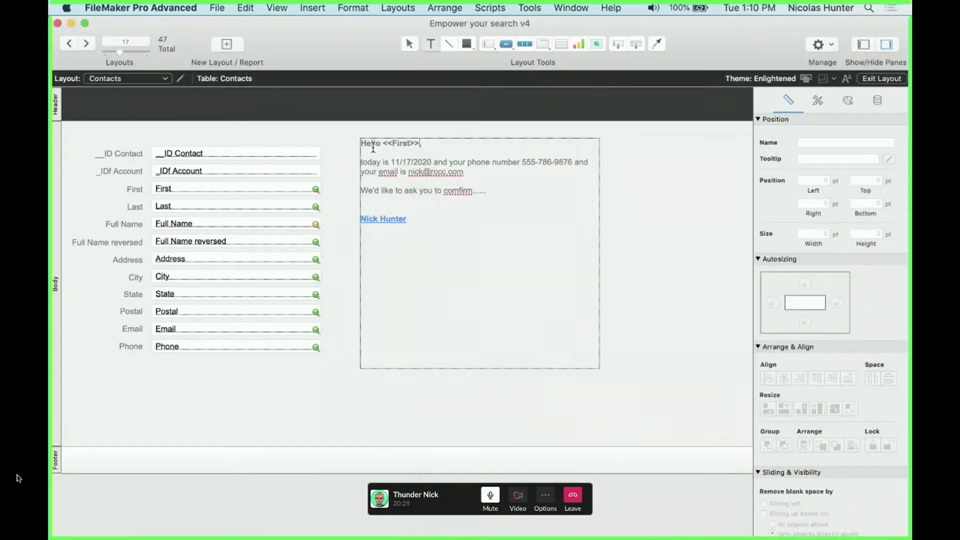
{"action": "key", "text": "Escape"}
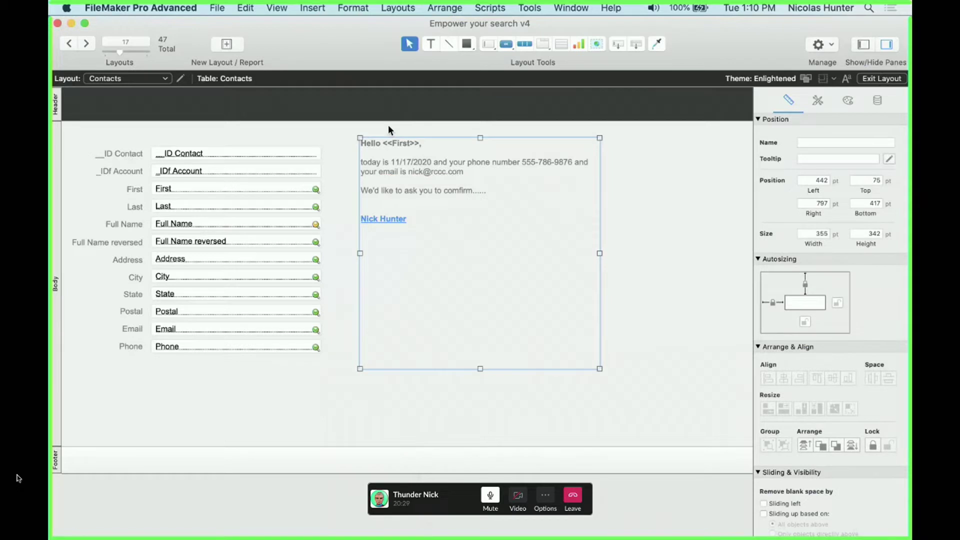
{"action": "key", "text": "super+b"}
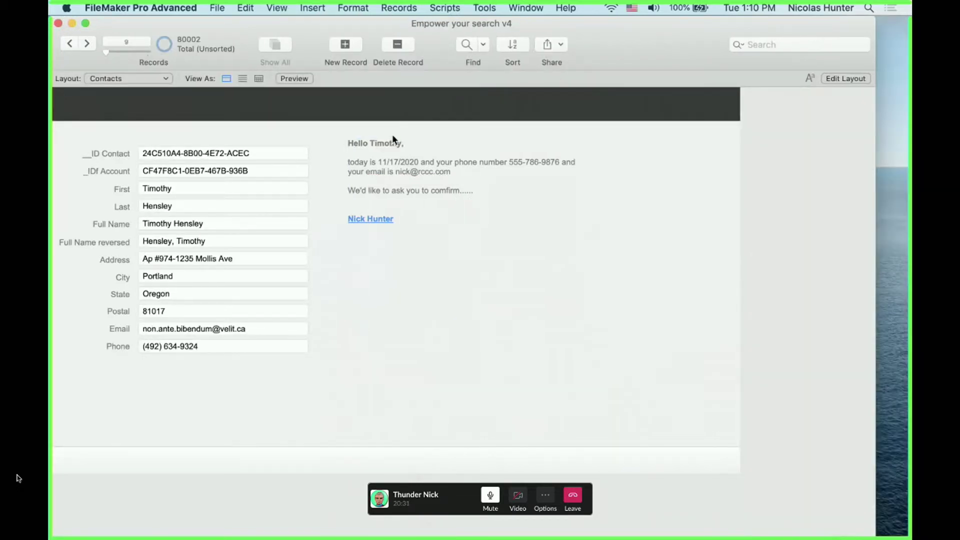
{"action": "left_click", "coordinate": [155, 191]}
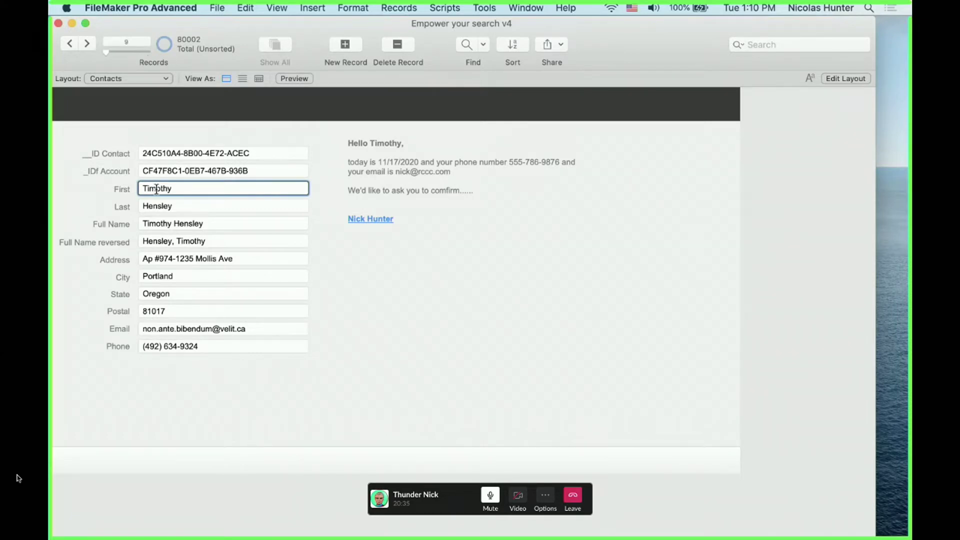
{"action": "left_click", "coordinate": [87, 43]}
{"action": "left_click", "coordinate": [87, 43]}
{"action": "left_click", "coordinate": [87, 43]}
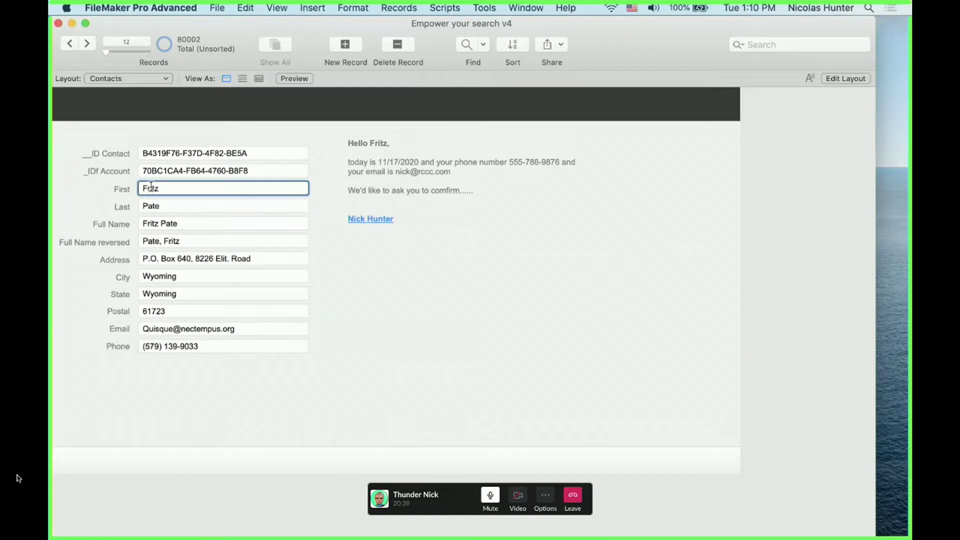
{"action": "left_click", "coordinate": [94, 40]}
{"action": "left_click", "coordinate": [93, 40]}
{"action": "left_click", "coordinate": [93, 40]}
{"action": "left_click", "coordinate": [94, 40]}
{"action": "left_click", "coordinate": [94, 40]}
{"action": "left_click", "coordinate": [94, 40]}
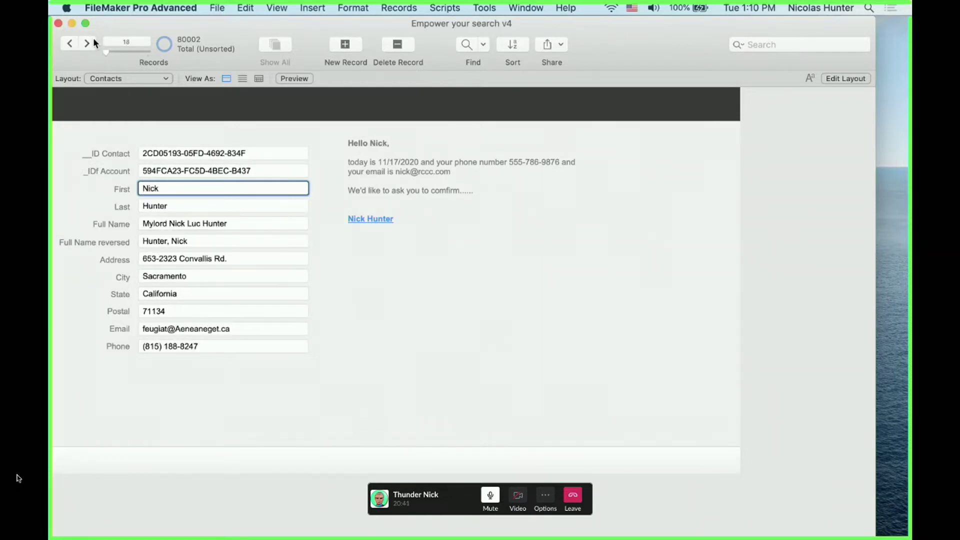
{"action": "left_click", "coordinate": [456, 282]}
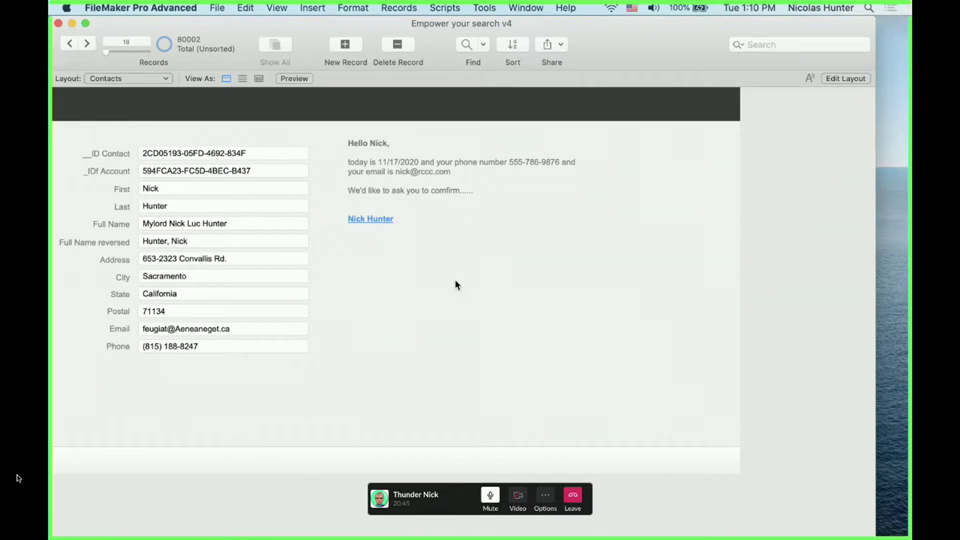
{"action": "key", "text": "super+l"}
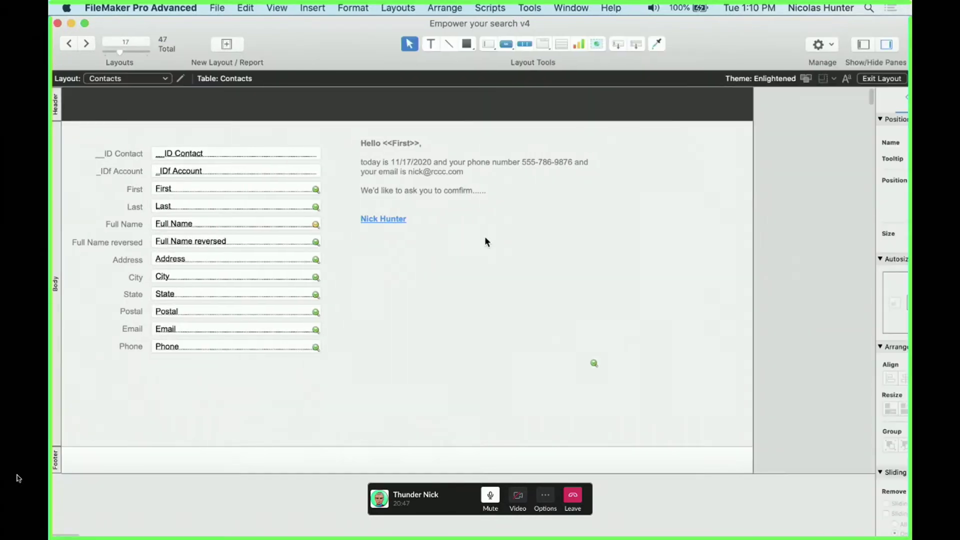
Replace the fixed phone number with the <<Phone>> merge field
{"action": "left_click", "coordinate": [521, 170]}
{"action": "left_click", "coordinate": [521, 170]}
{"action": "left_click_drag", "start_coordinate": [523, 162], "coordinate": [574, 164]}
{"action": "key", "text": "alt+super+m"}
{"action": "key", "text": "p"}
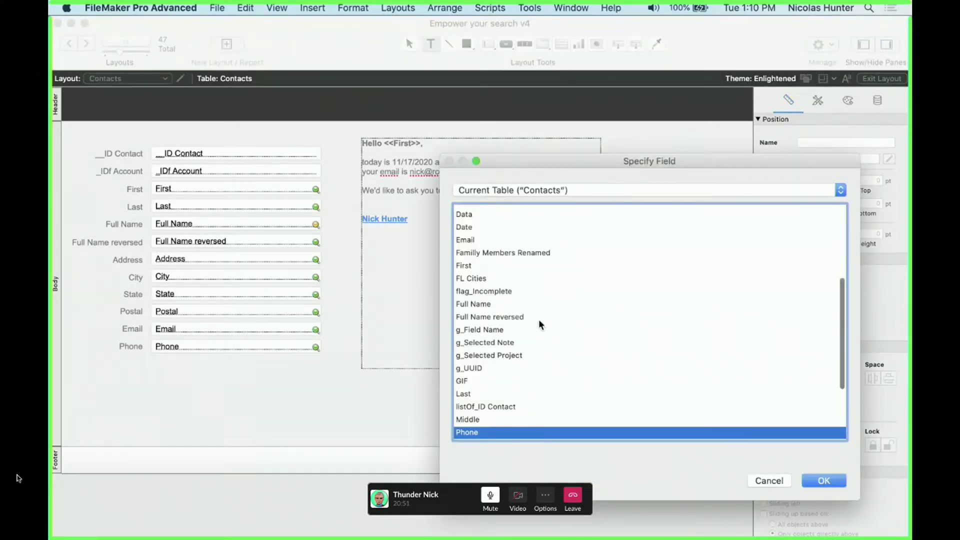
{"action": "key", "text": "Return"}
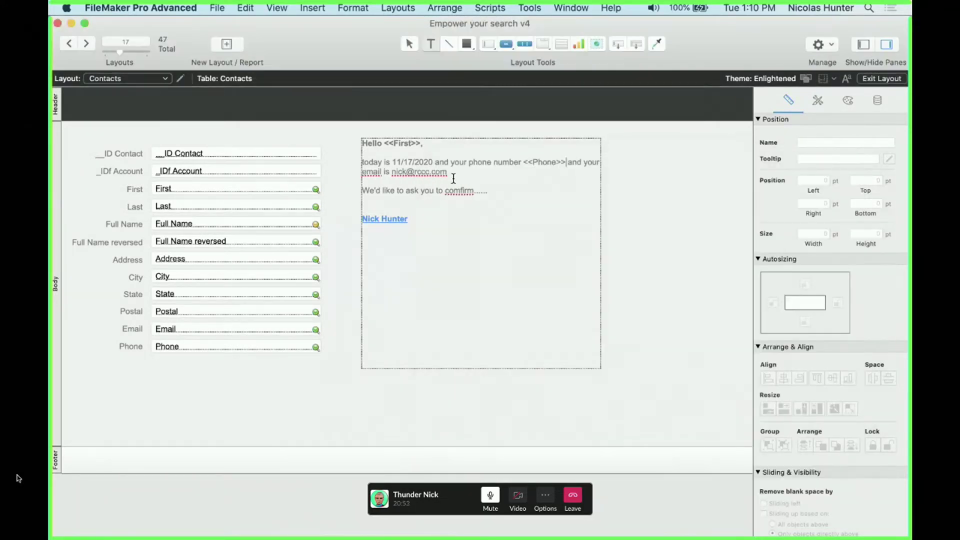
Replace the fixed e-mail address with the <<Email>> merge field
{"action": "left_click_drag", "start_coordinate": [448, 174], "coordinate": [393, 173]}
{"action": "key", "text": "alt+super+m"}
{"action": "left_click", "coordinate": [538, 381]}
{"action": "key", "text": "e"}
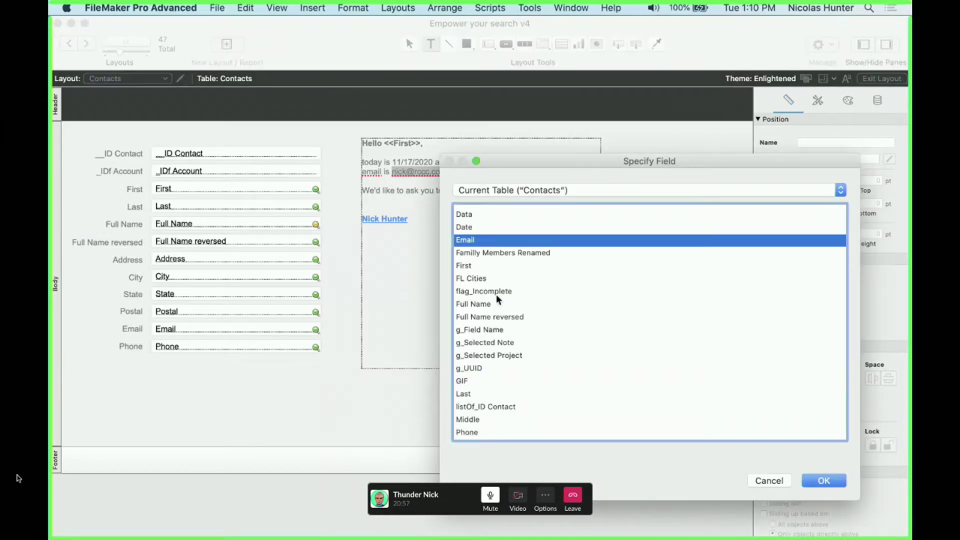
{"action": "key", "text": "Return"}
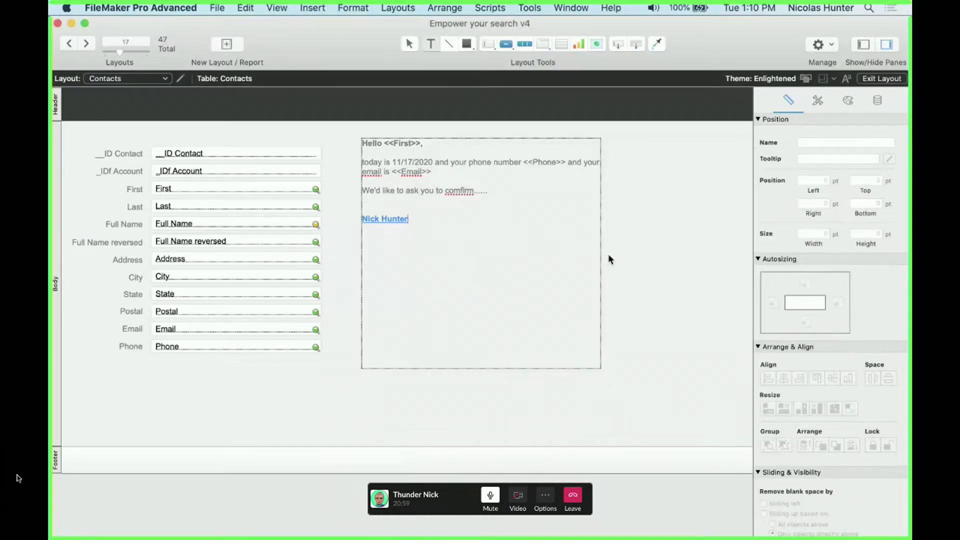
{"action": "left_click", "coordinate": [642, 253]}
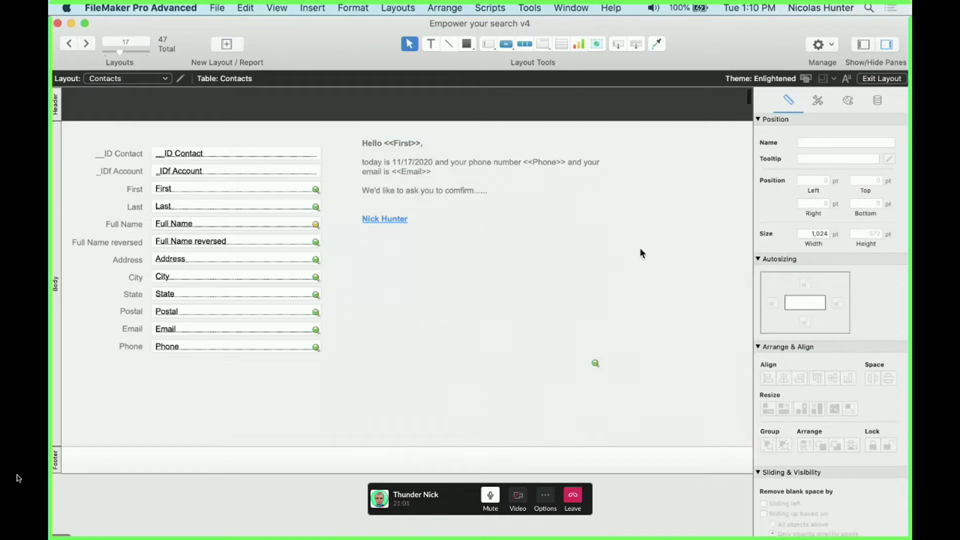
In Browse mode, check the contact's Phone and Email values against the letter
{"action": "key", "text": "super+b"}
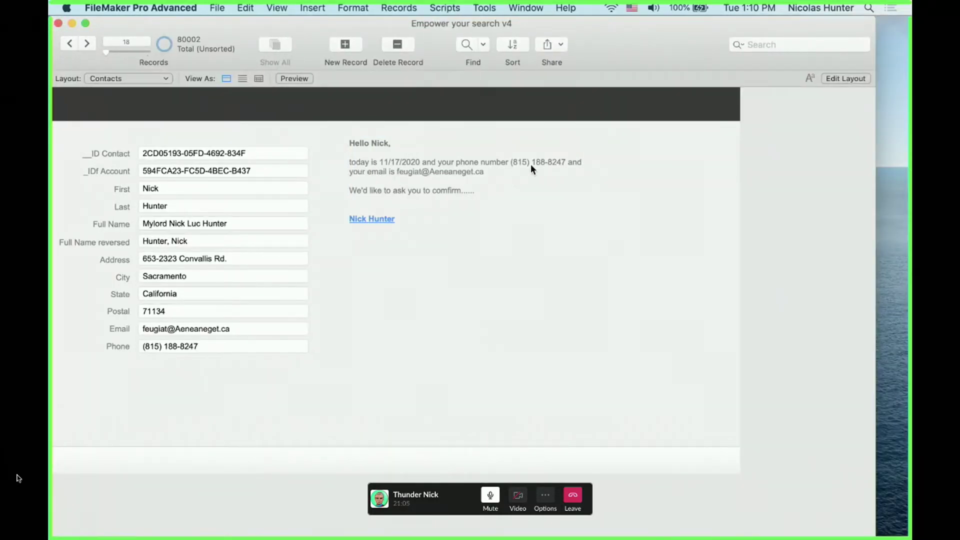
{"action": "left_click", "coordinate": [196, 346]}
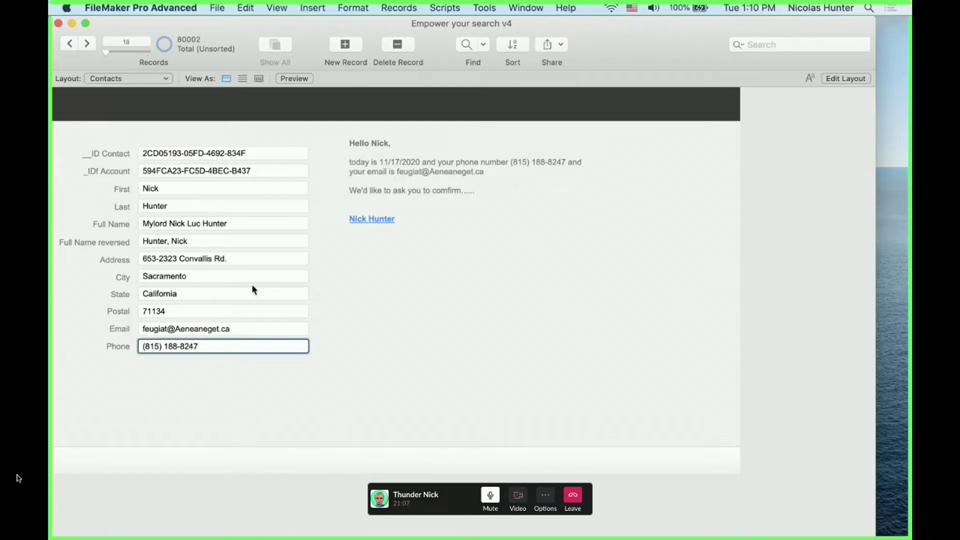
{"action": "left_click", "coordinate": [404, 177]}
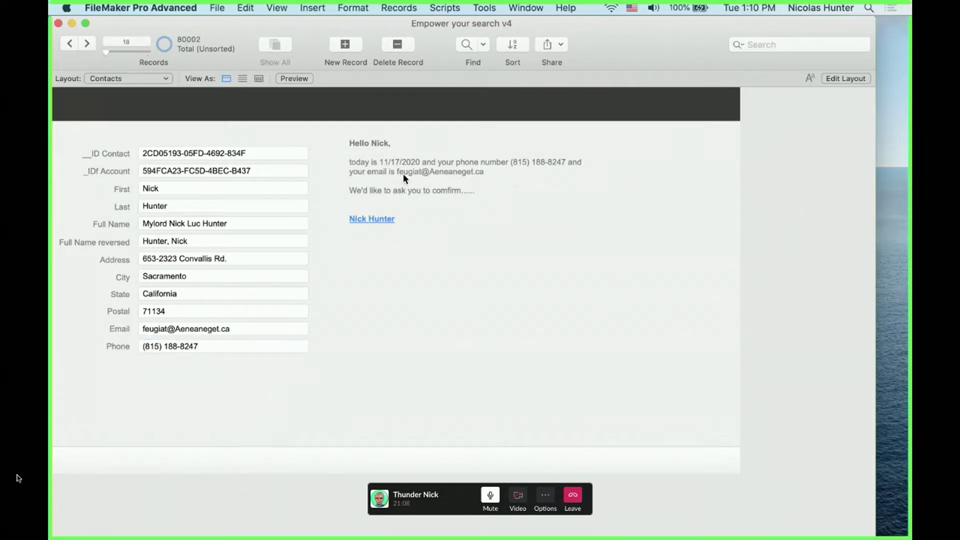
{"action": "left_click", "coordinate": [208, 329]}
Step through four more contact records, then return to Layout mode
{"action": "left_click", "coordinate": [86, 44]}
{"action": "left_click", "coordinate": [87, 43]}
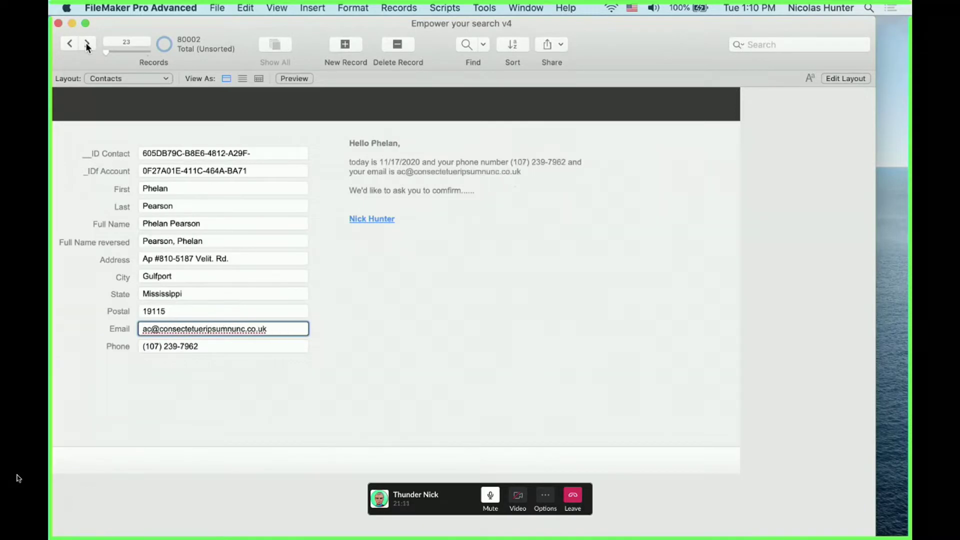
{"action": "left_click", "coordinate": [86, 44]}
{"action": "left_click", "coordinate": [87, 43]}
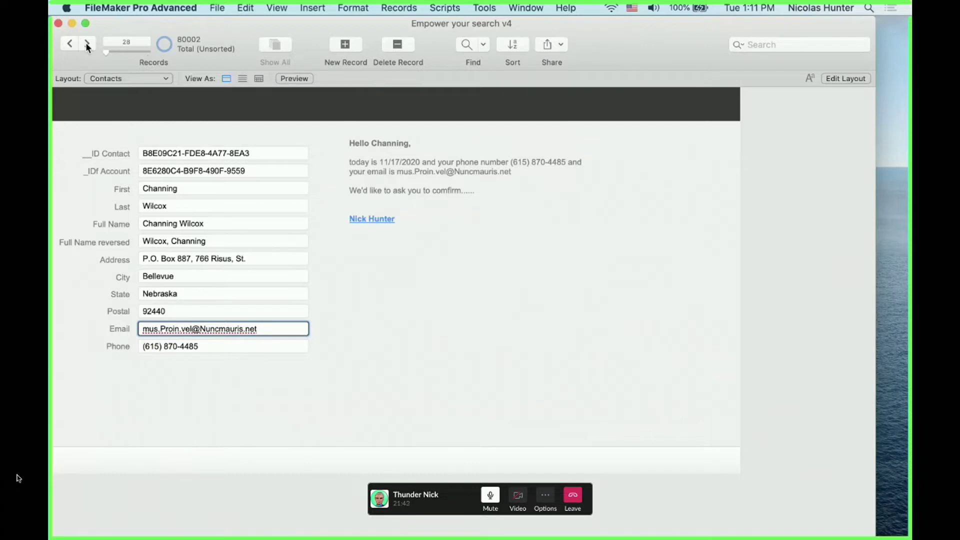
{"action": "key", "text": "super+l"}
Drag the letter text block right and down to 477 pt left, 116 pt top
{"action": "left_click", "coordinate": [426, 199]}
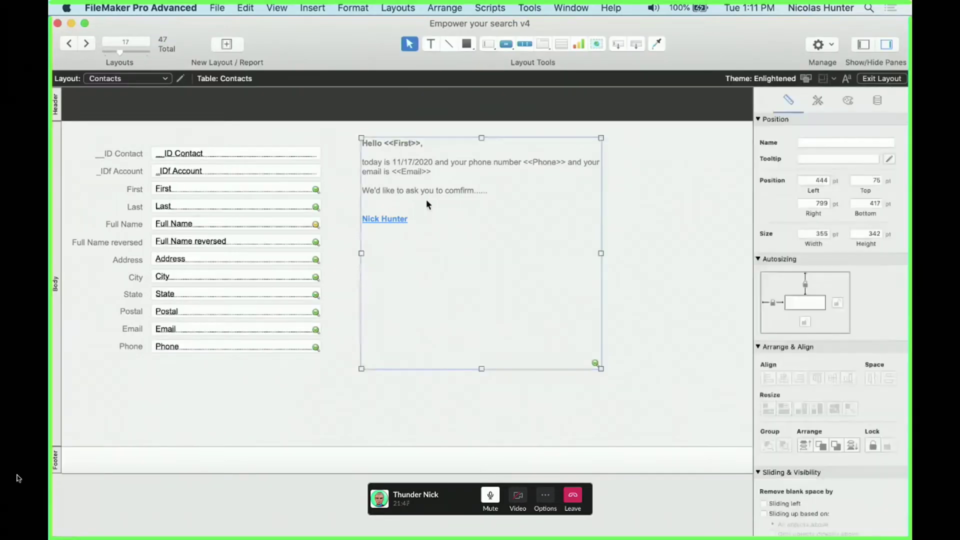
{"action": "double_click", "coordinate": [438, 238]}
{"action": "left_click_drag", "start_coordinate": [438, 237], "coordinate": [358, 101]}
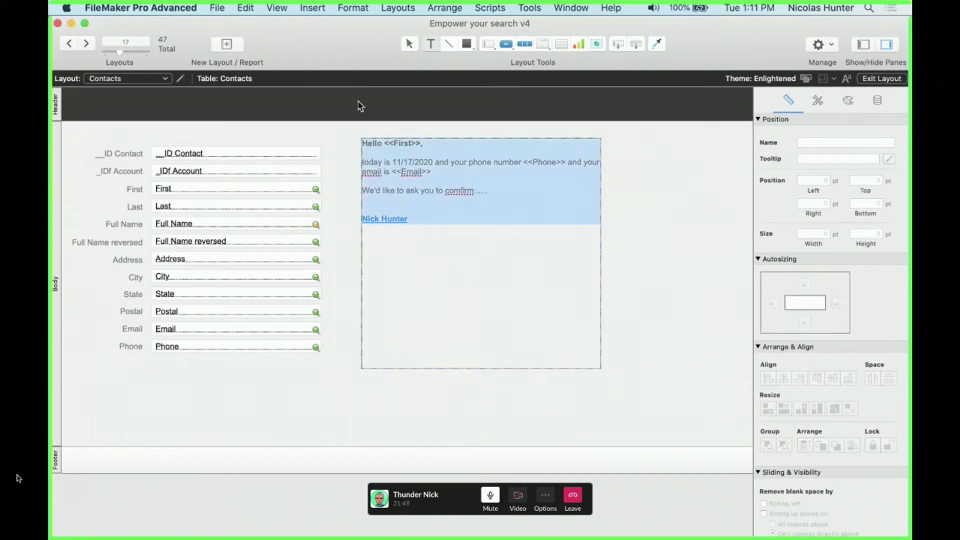
{"action": "key", "text": "Escape"}
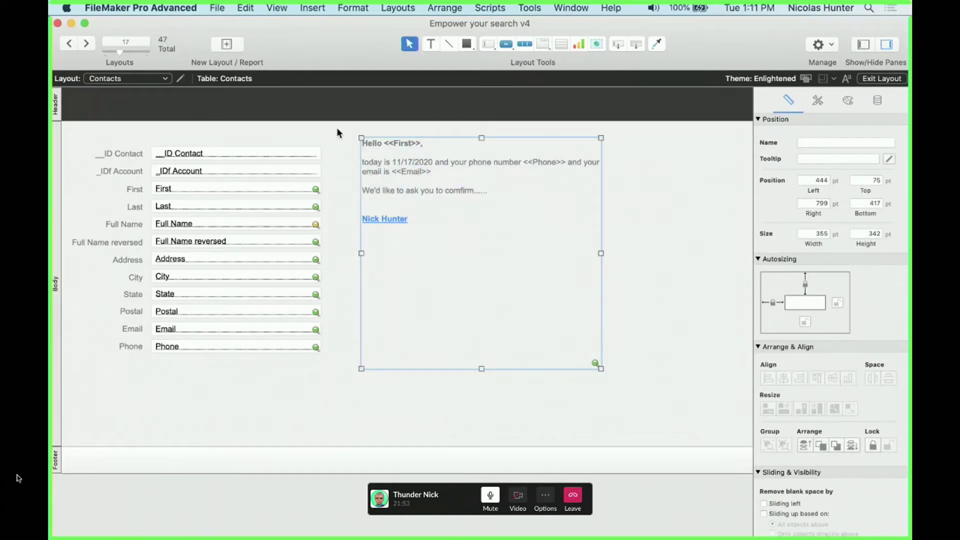
{"action": "left_click_drag", "start_coordinate": [431, 180], "coordinate": [454, 209]}
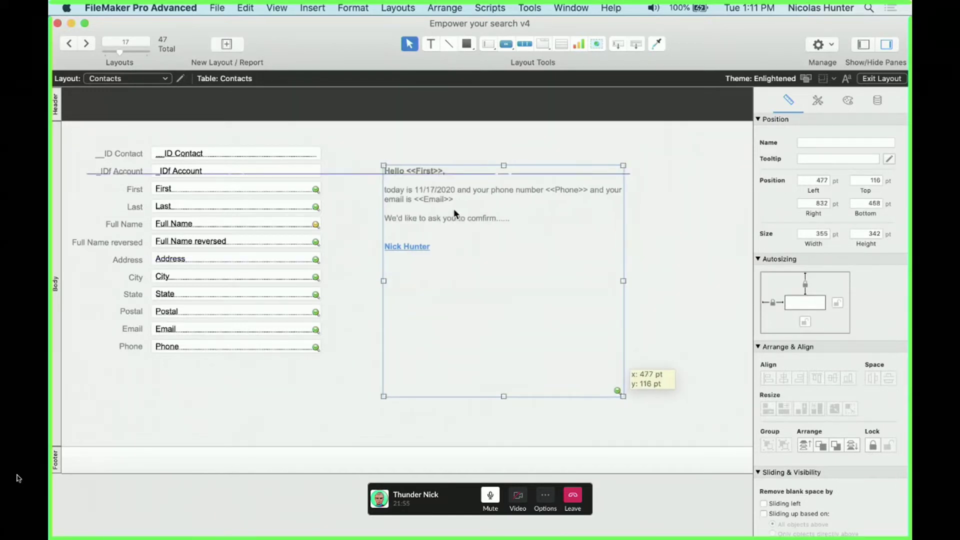
{"action": "left_click", "coordinate": [443, 104]}
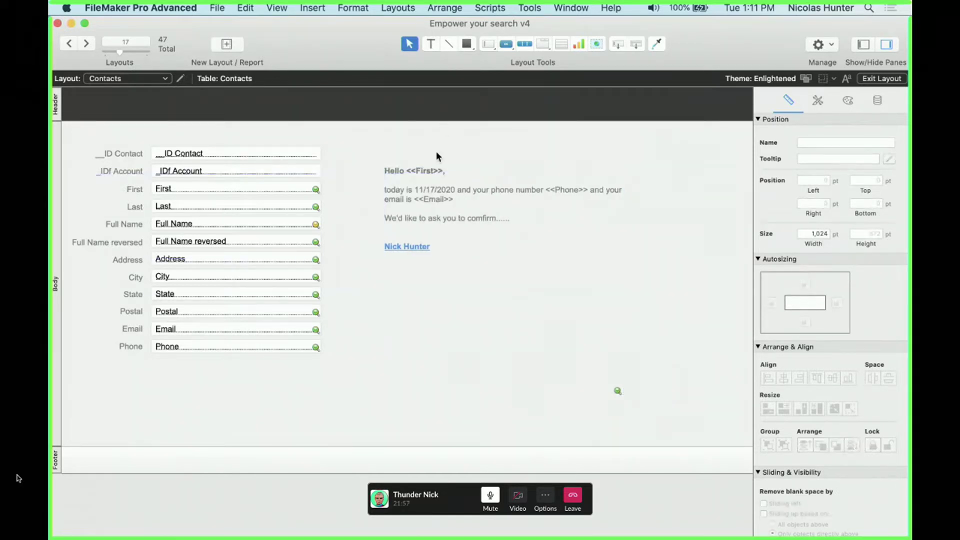
{"action": "left_click", "coordinate": [529, 8]}
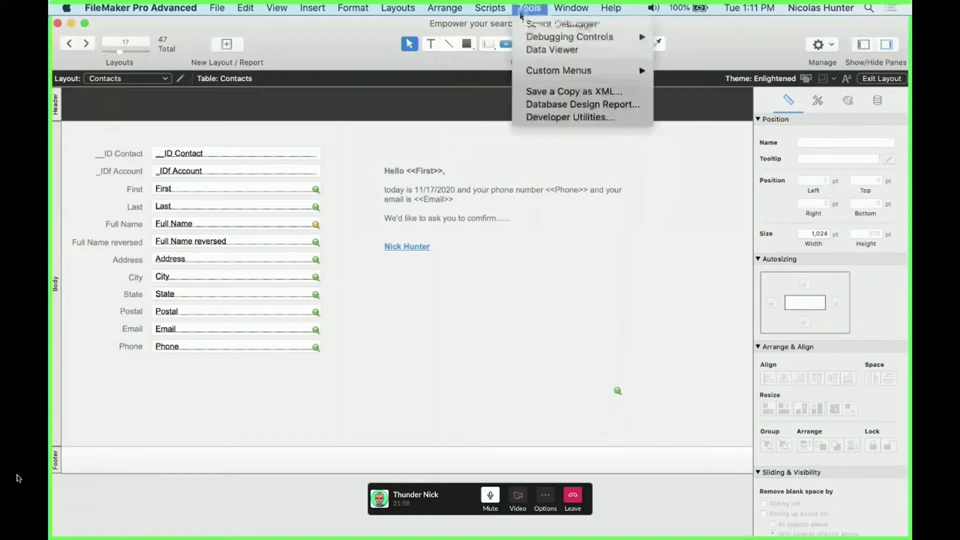
In the Data Viewer, build the letter expression with quotes, ¶ and the First field
{"action": "left_click", "coordinate": [611, 197]}
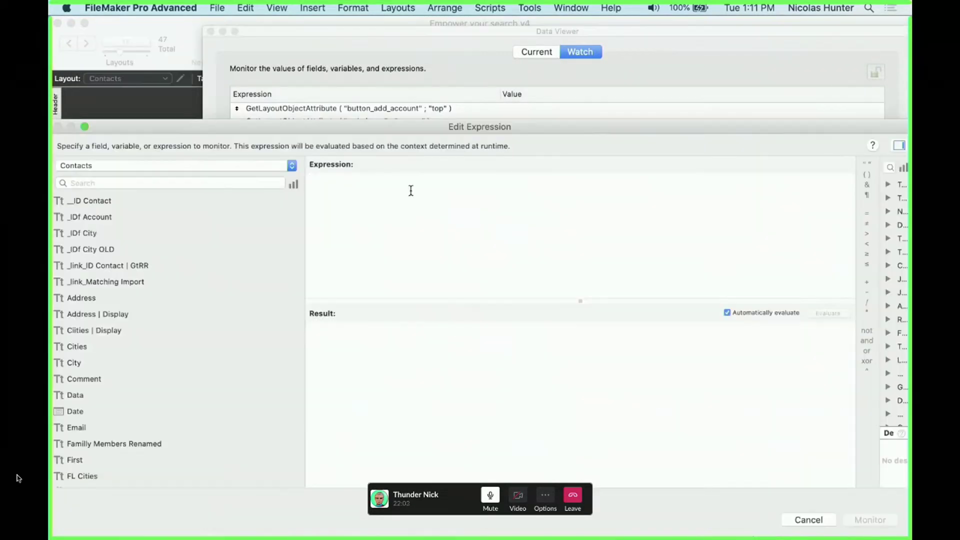
{"action": "key", "text": "super+v"}
{"action": "left_click", "coordinate": [310, 180]}
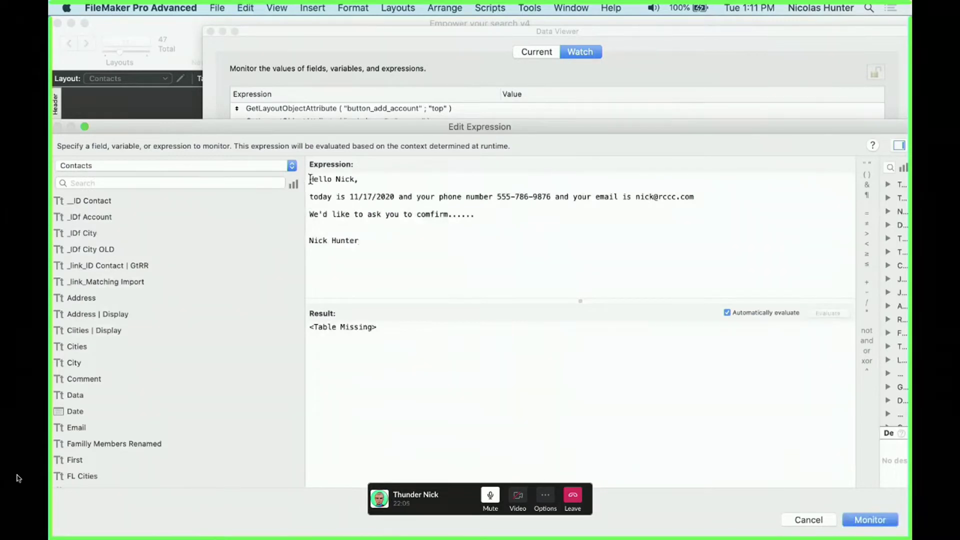
{"action": "type", "text": "\""}
{"action": "left_click", "coordinate": [341, 179]}
{"action": "type", "text": "\" ¶"}
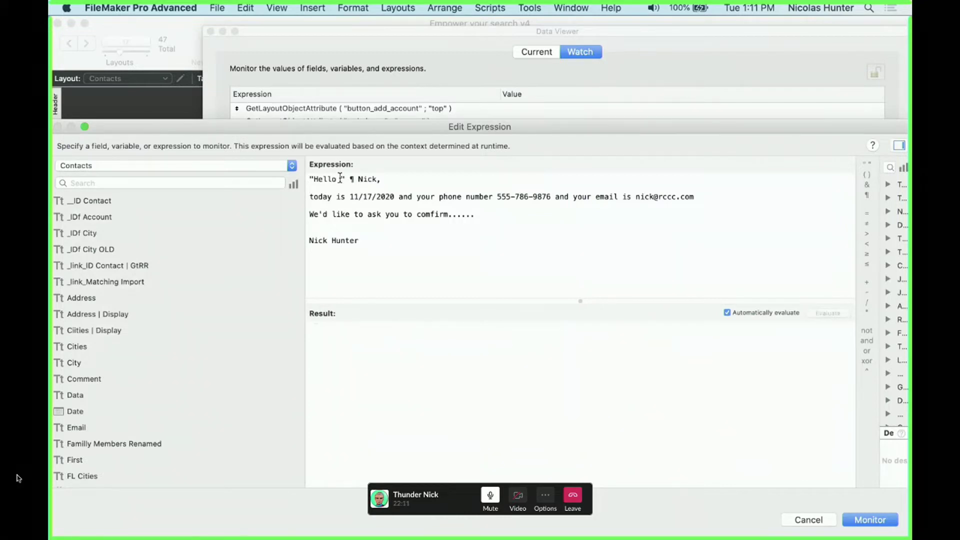
{"action": "double_click", "coordinate": [369, 178]}
{"action": "type", "text": "Firs"}
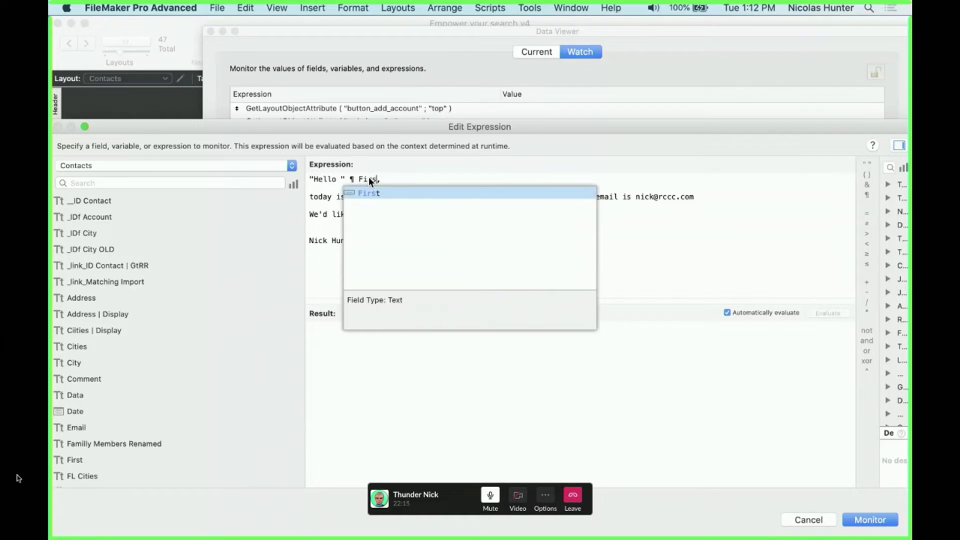
{"action": "key", "text": "Return"}
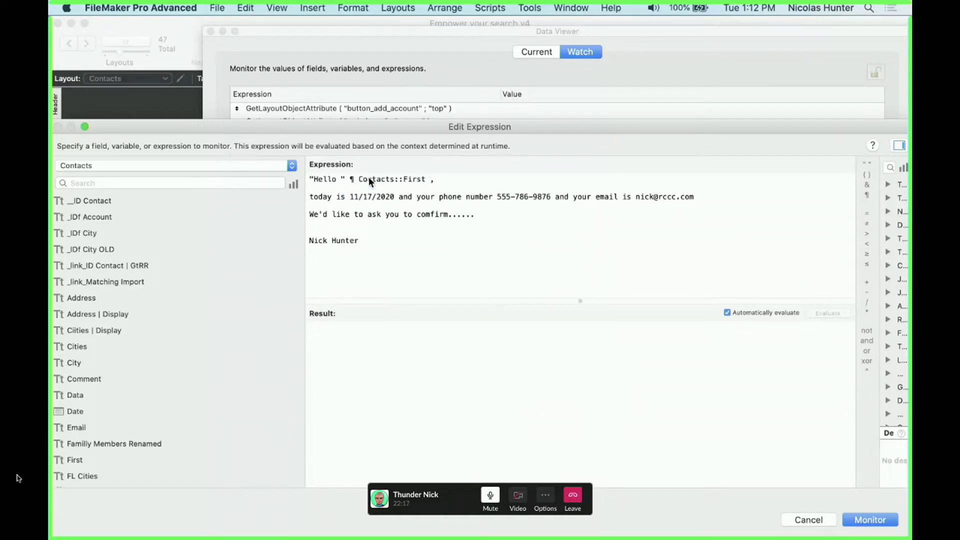
{"action": "type", "text": "& \""}
{"action": "left_click", "coordinate": [376, 243]}
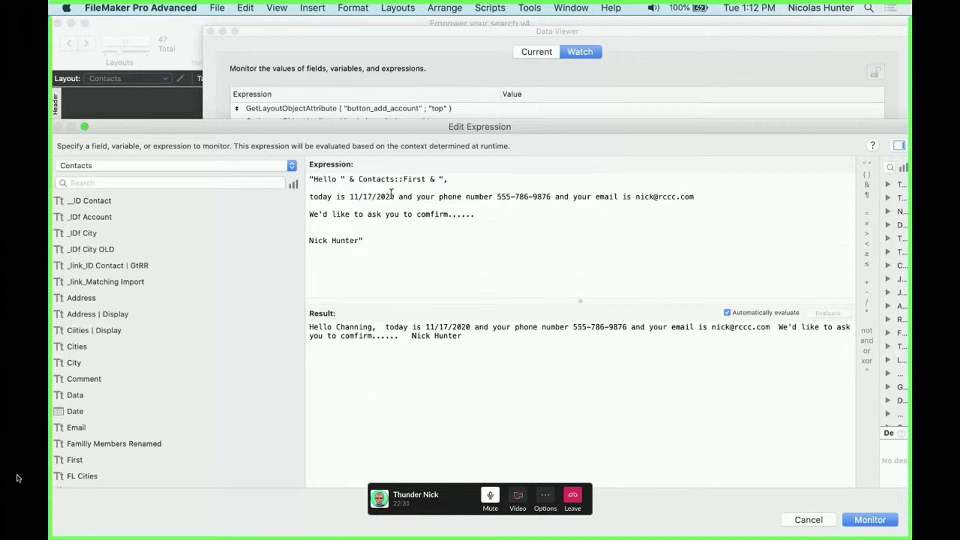
Close the Data Viewer and move the letter block up-left to 434 pt left, 90 pt top
{"action": "left_click_drag", "start_coordinate": [364, 241], "coordinate": [312, 176]}
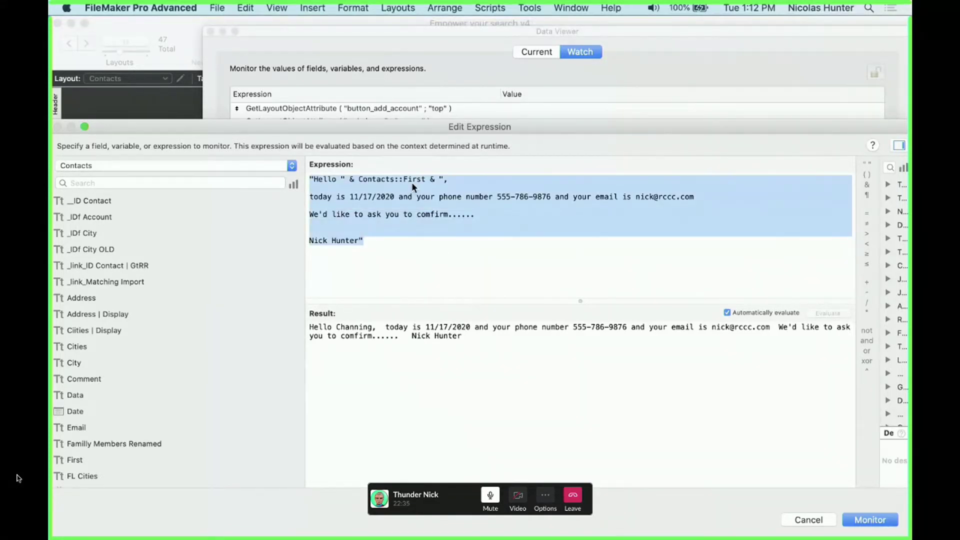
{"action": "key", "text": "Escape"}
{"action": "key", "text": "Escape"}
{"action": "left_click", "coordinate": [463, 210]}
{"action": "left_click_drag", "start_coordinate": [463, 210], "coordinate": [433, 192]}
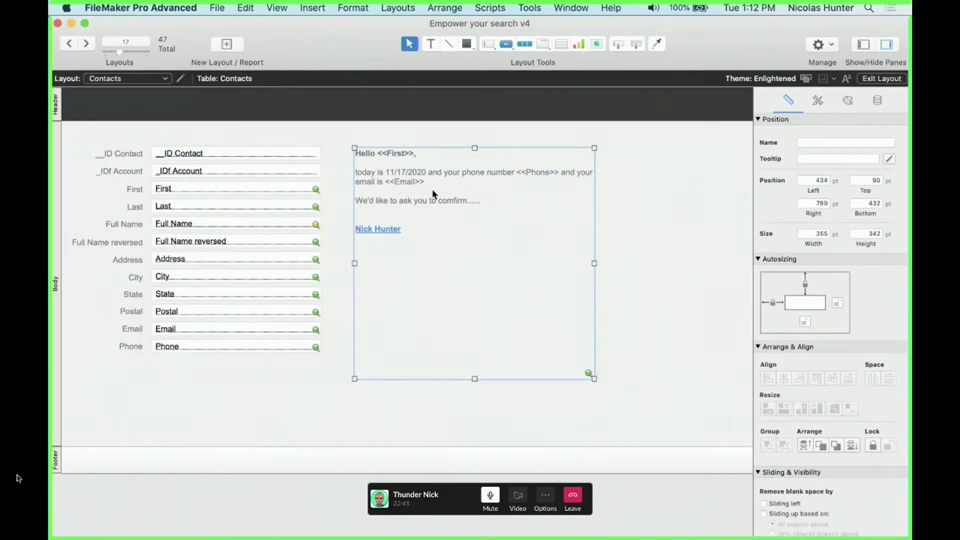
Nudge the letter block to 421 pt left, 90 pt top, then select its <<First>> field
{"action": "double_click", "coordinate": [397, 212]}
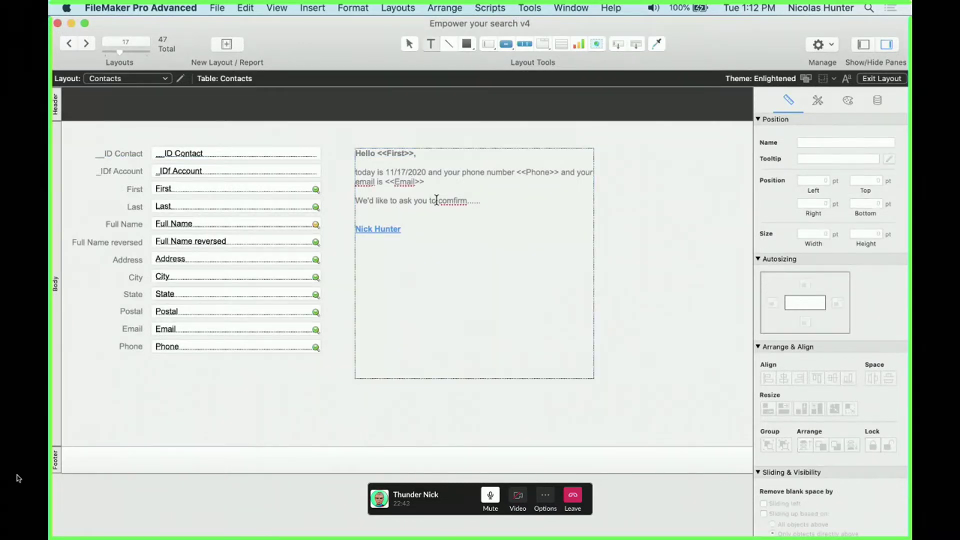
{"action": "left_click_drag", "start_coordinate": [481, 201], "coordinate": [402, 202]}
{"action": "left_click", "coordinate": [398, 155]}
{"action": "key", "text": "Escape"}
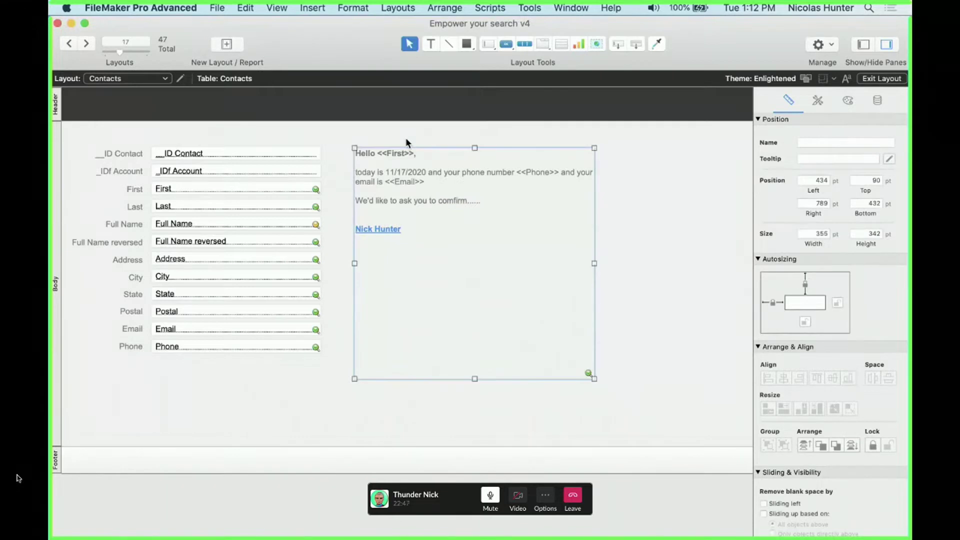
{"action": "mouse_move", "coordinate": [407, 189]}
{"action": "left_mouse_down"}
{"action": "mouse_move", "coordinate": [397, 189]}
{"action": "mouse_move", "coordinate": [432, 158]}
{"action": "mouse_move", "coordinate": [422, 184]}
{"action": "left_mouse_up"}
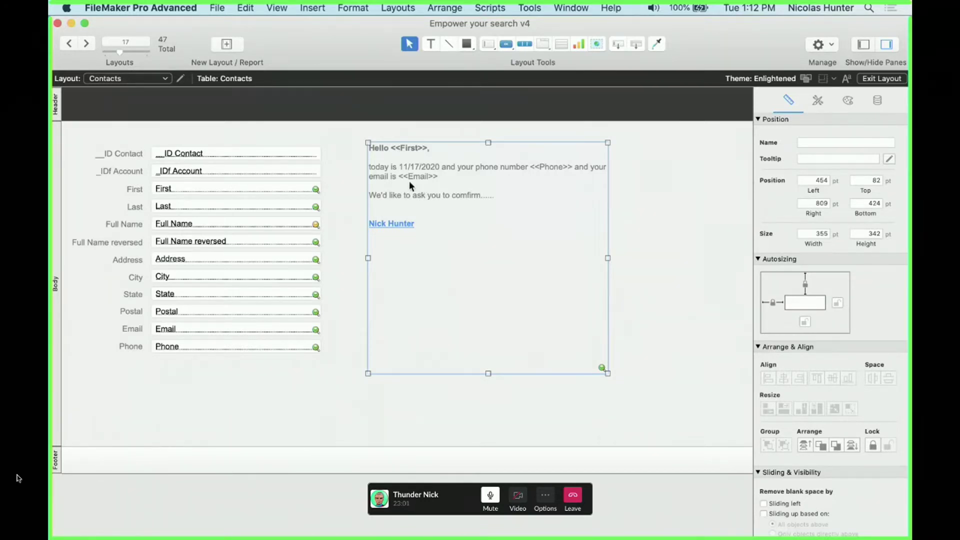
{"action": "left_click_drag", "start_coordinate": [409, 185], "coordinate": [395, 189]}
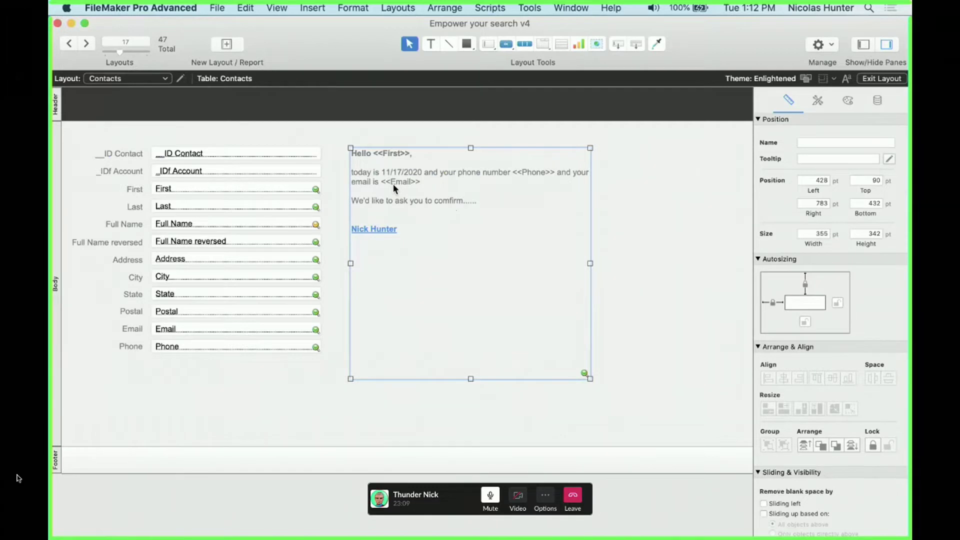
{"action": "left_click_drag", "start_coordinate": [393, 184], "coordinate": [381, 182]}
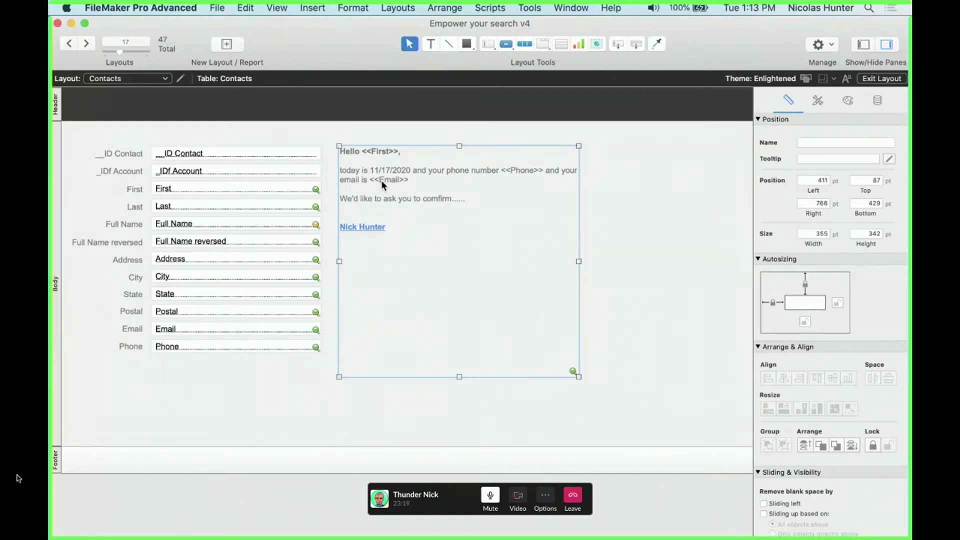
{"action": "left_click_drag", "start_coordinate": [381, 181], "coordinate": [393, 184]}
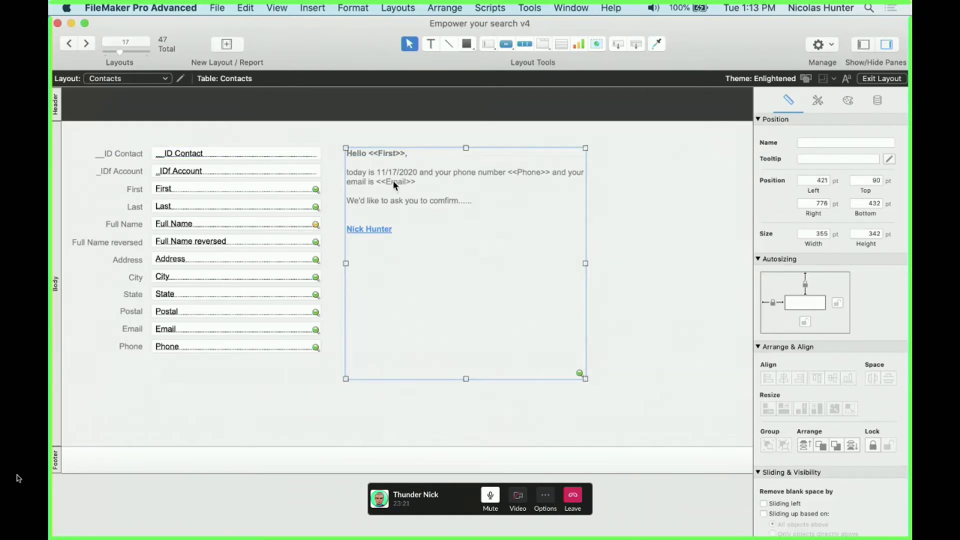
{"action": "double_click", "coordinate": [379, 158]}
{"action": "left_click_drag", "start_coordinate": [369, 153], "coordinate": [405, 153]}
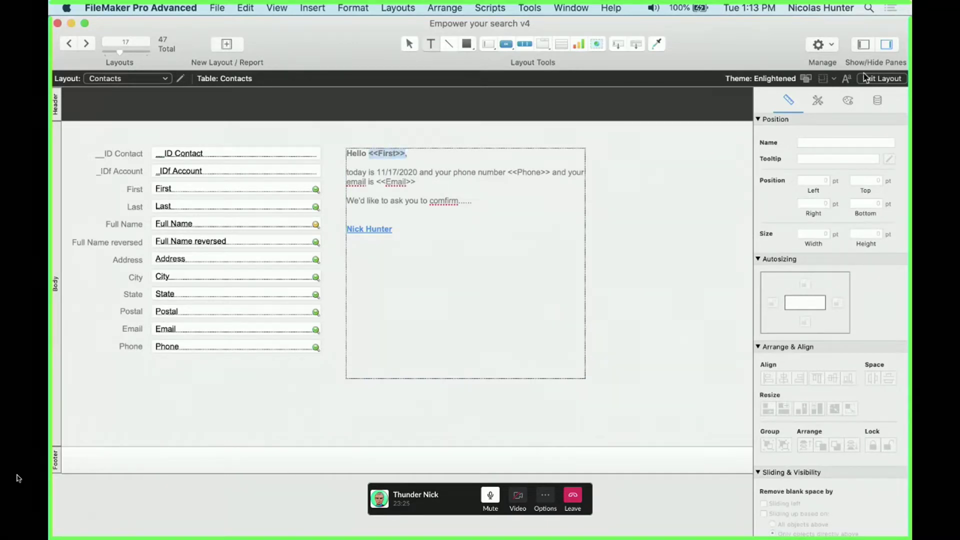
Apply the Uppercase text style to the <<First>> merge field in the greeting
{"action": "left_click", "coordinate": [849, 102]}
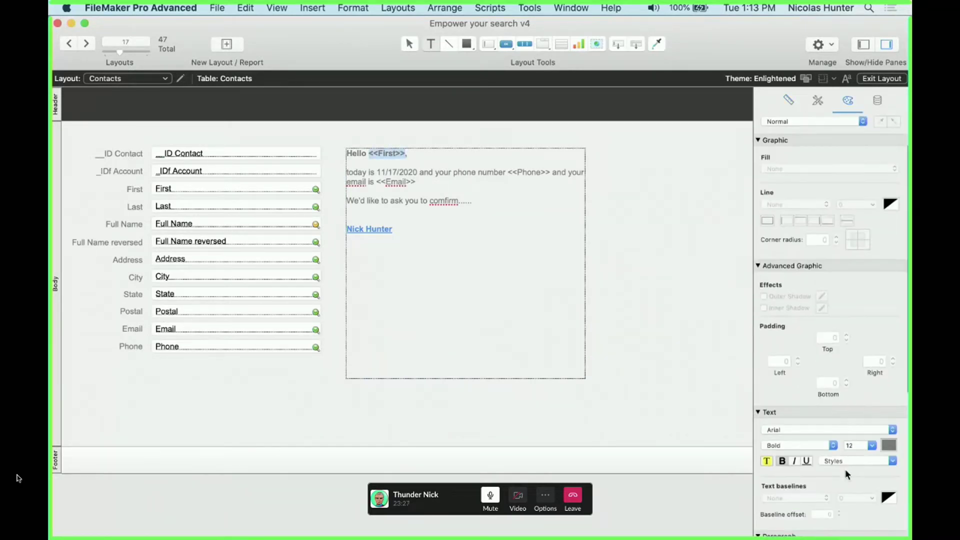
{"action": "scroll", "coordinate": [845, 469], "scroll_direction": "down", "scroll_amount": 3}
{"action": "left_click", "coordinate": [844, 451]}
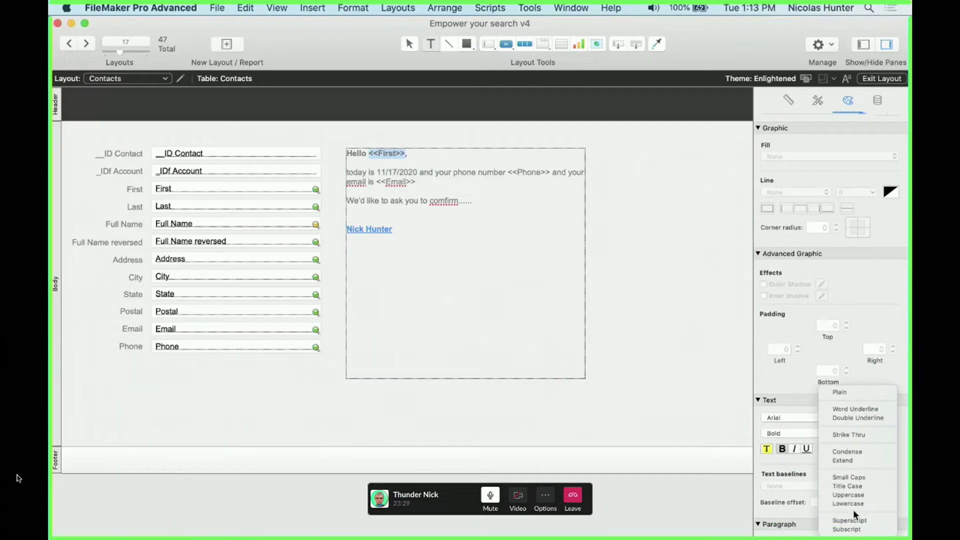
{"action": "left_click", "coordinate": [854, 494]}
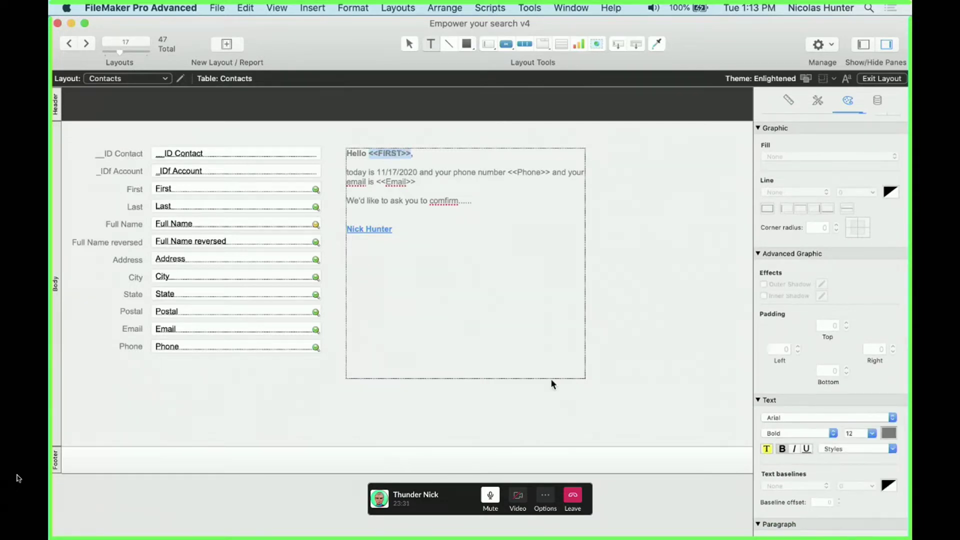
Check the capitalised greeting in Browse mode, then return to Layout mode and select the letter block
{"action": "key", "text": "super+b"}
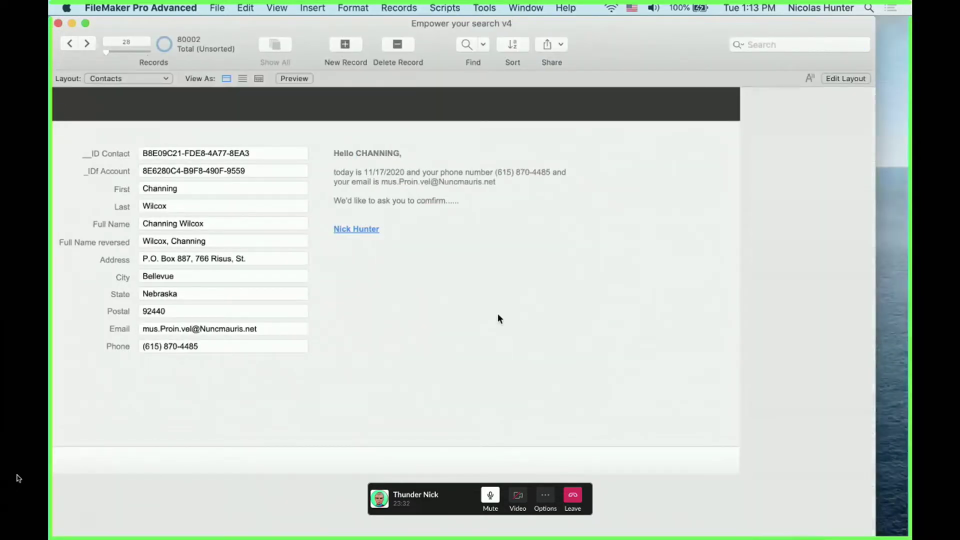
{"action": "key", "text": "super+l"}
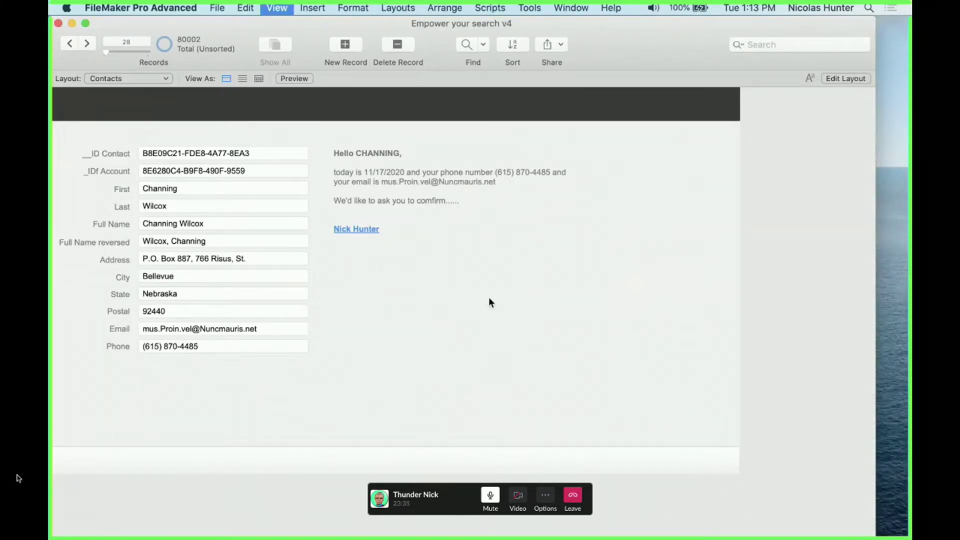
{"action": "left_click", "coordinate": [423, 176]}
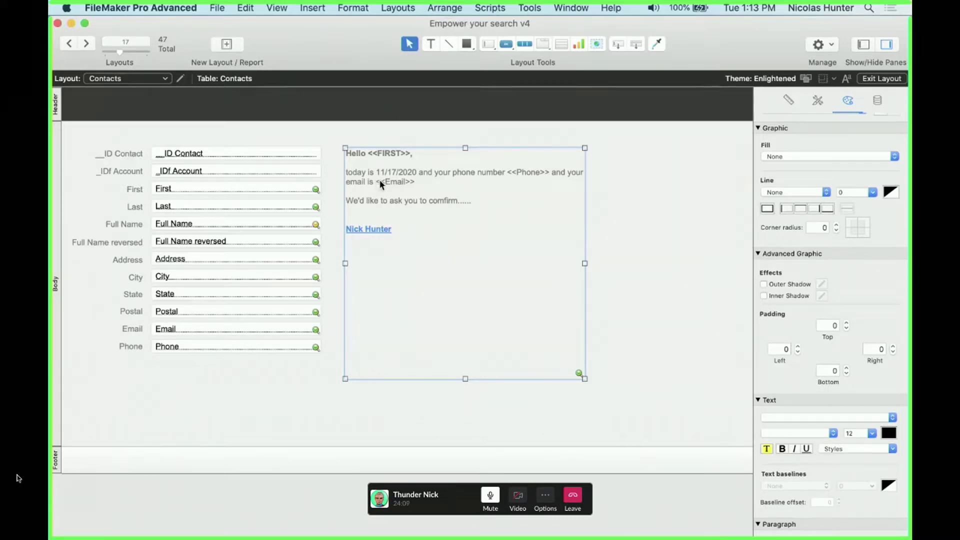
Change 'today' to 'Today' in the letter text
{"action": "double_click", "coordinate": [353, 172]}
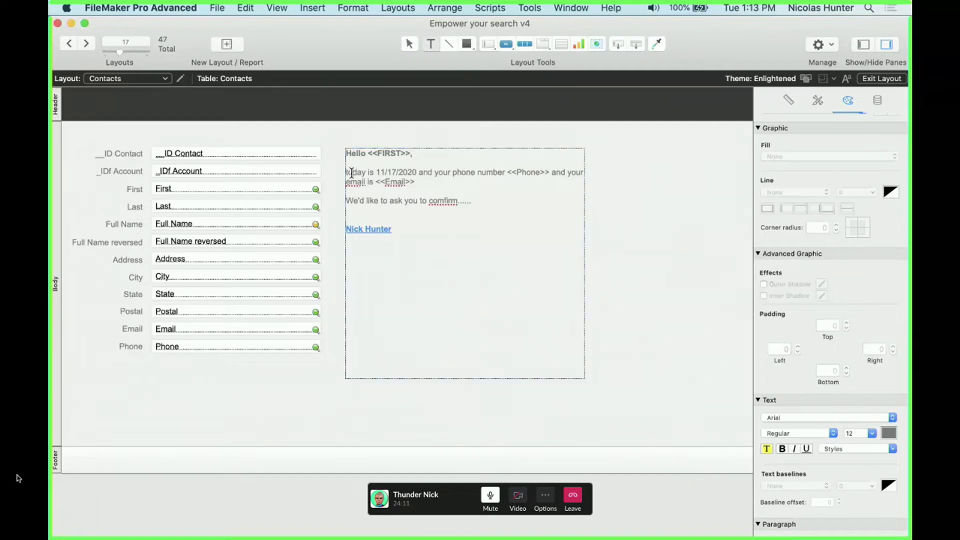
{"action": "key", "text": "BackSpace"}
{"action": "type", "text": "T"}
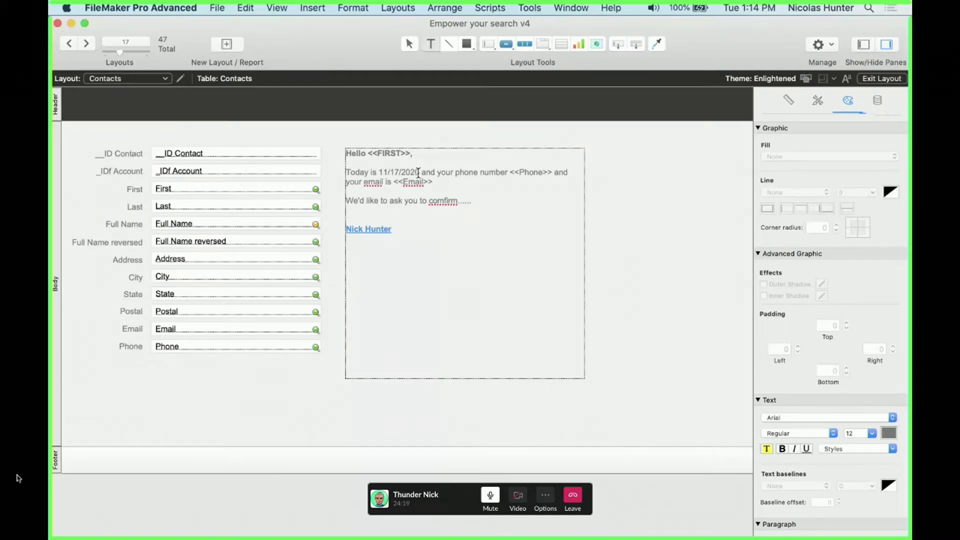
Nudge the letter block slightly down, select the date 11/17/2020, and bring up the Insert menu
{"action": "left_click_drag", "start_coordinate": [420, 172], "coordinate": [380, 172]}
{"action": "scroll", "coordinate": [415, 317], "scroll_direction": "right", "scroll_amount": 1}
{"action": "left_click", "coordinate": [634, 285]}
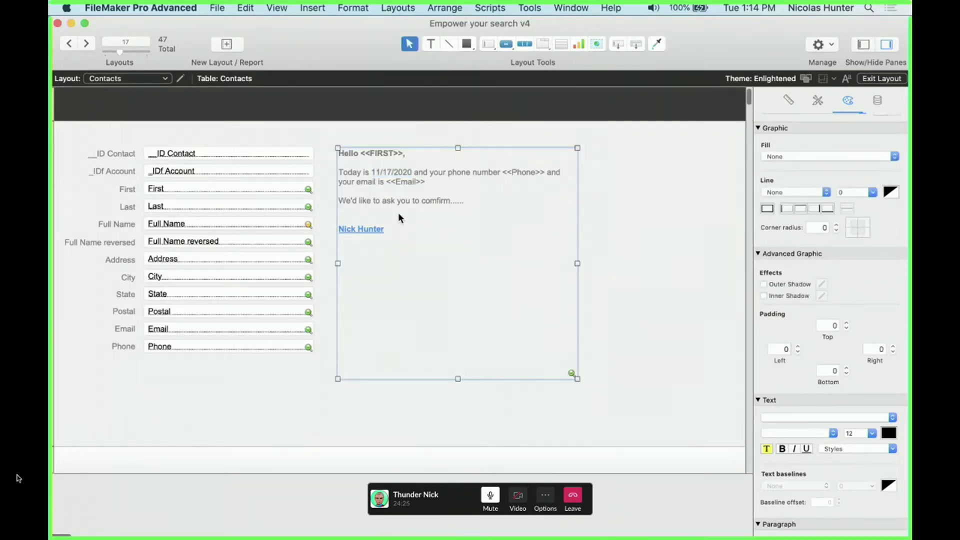
{"action": "left_click_drag", "start_coordinate": [399, 212], "coordinate": [398, 220]}
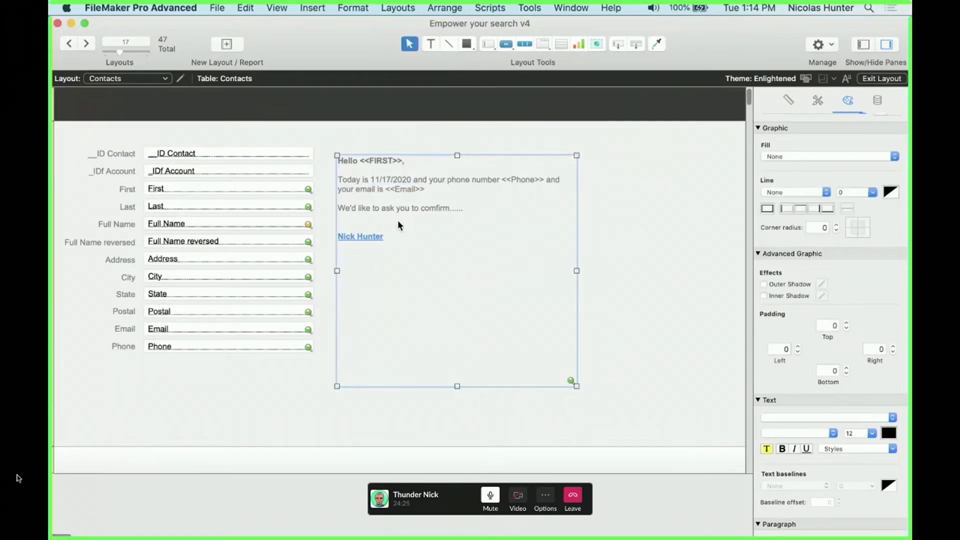
{"action": "double_click", "coordinate": [381, 177]}
{"action": "left_click_drag", "start_coordinate": [371, 179], "coordinate": [411, 177]}
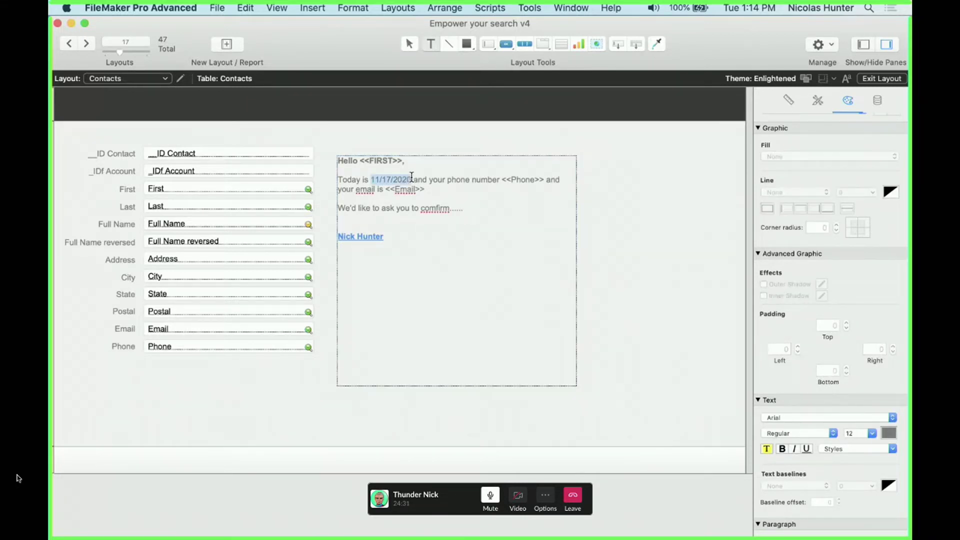
{"action": "left_click", "coordinate": [278, 8]}
{"action": "mouse_move", "coordinate": [313, 4]}
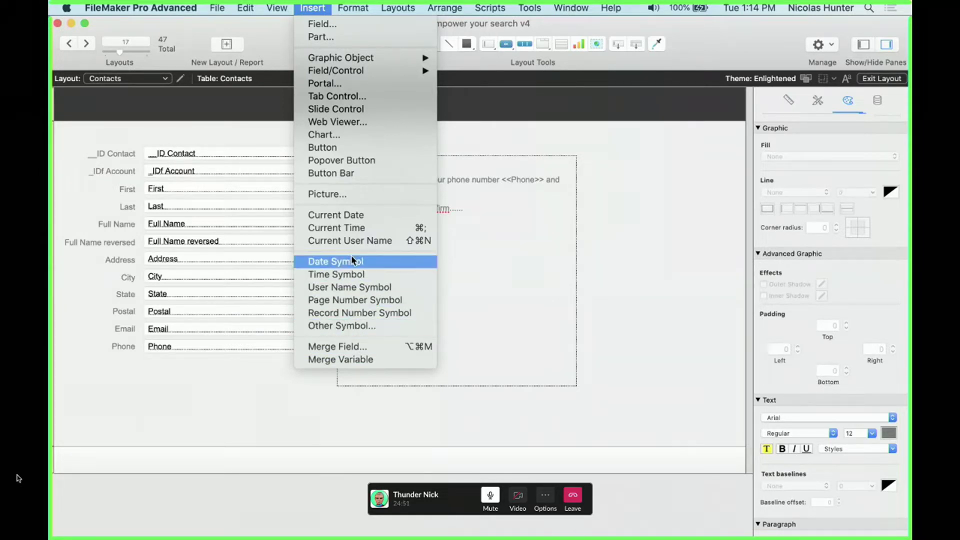
{"action": "left_click", "coordinate": [343, 329]}
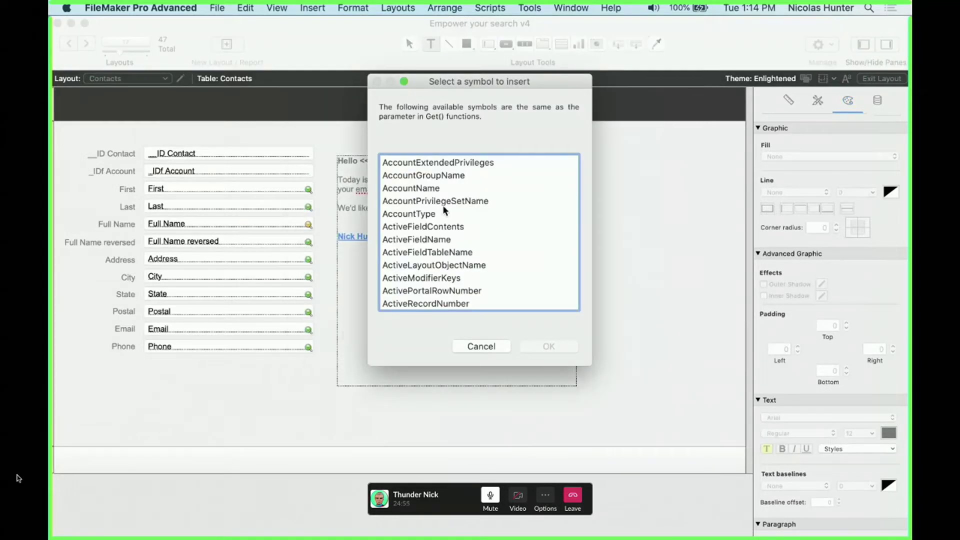
{"action": "scroll", "coordinate": [444, 206], "scroll_direction": "down", "scroll_amount": 5}
{"action": "scroll", "coordinate": [445, 206], "scroll_direction": "down", "scroll_amount": 20}
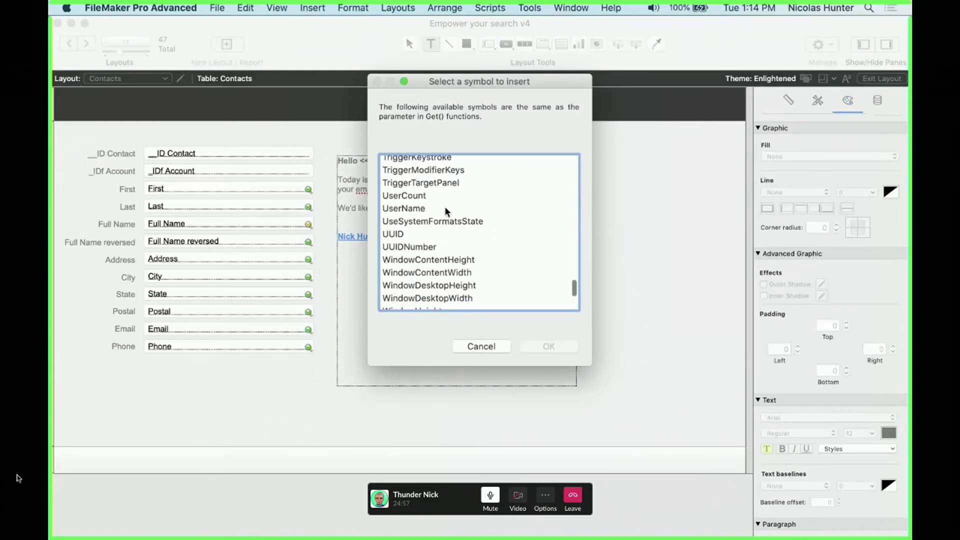
{"action": "key", "text": "Escape"}
{"action": "left_click", "coordinate": [530, 8]}
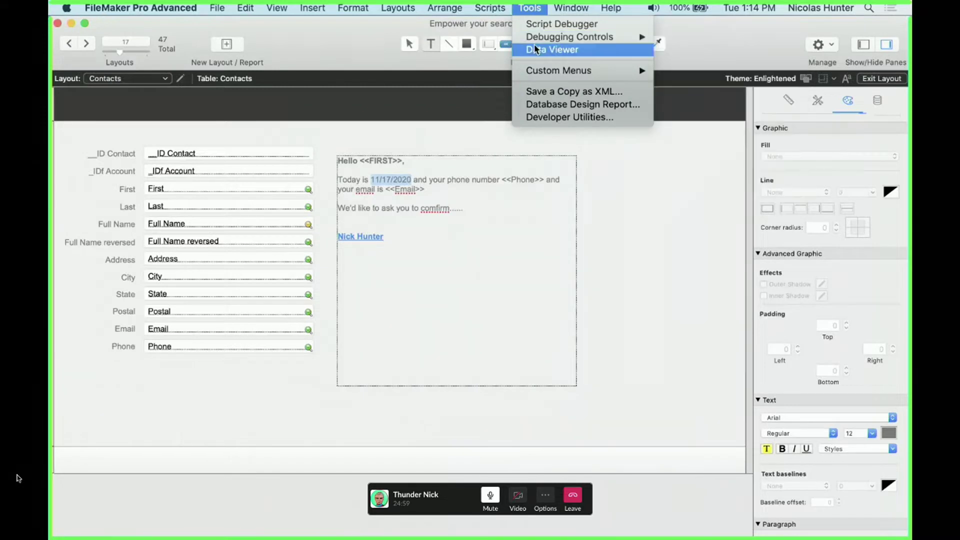
{"action": "left_click", "coordinate": [550, 50]}
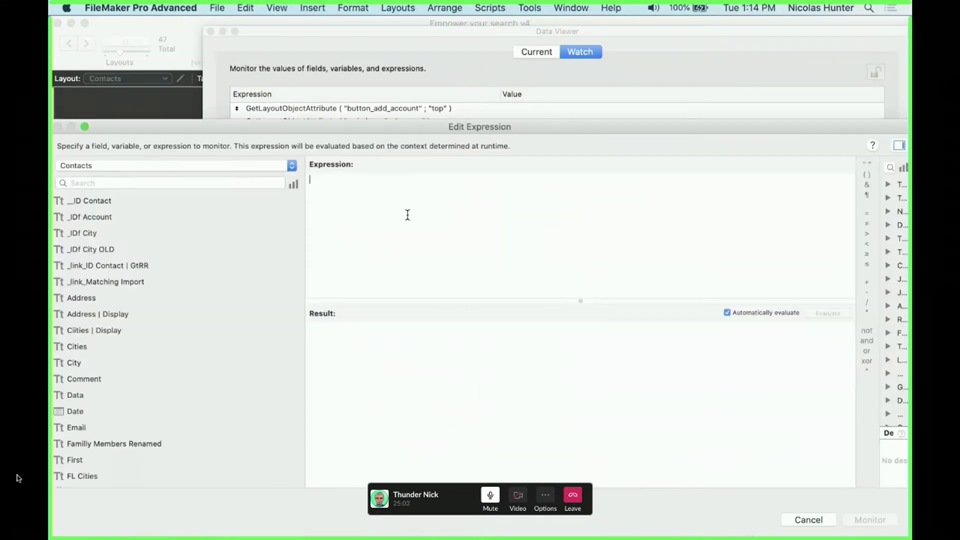
{"action": "type", "text": "get"}
{"action": "key", "text": "Return"}
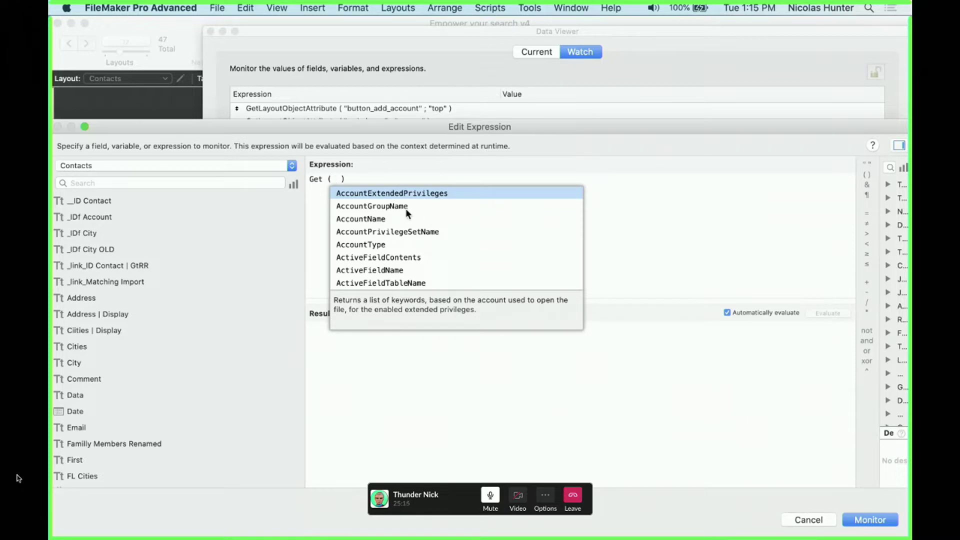
{"action": "scroll", "coordinate": [401, 230], "scroll_direction": "down", "scroll_amount": 2}
{"action": "scroll", "coordinate": [400, 235], "scroll_direction": "down", "scroll_amount": 5}
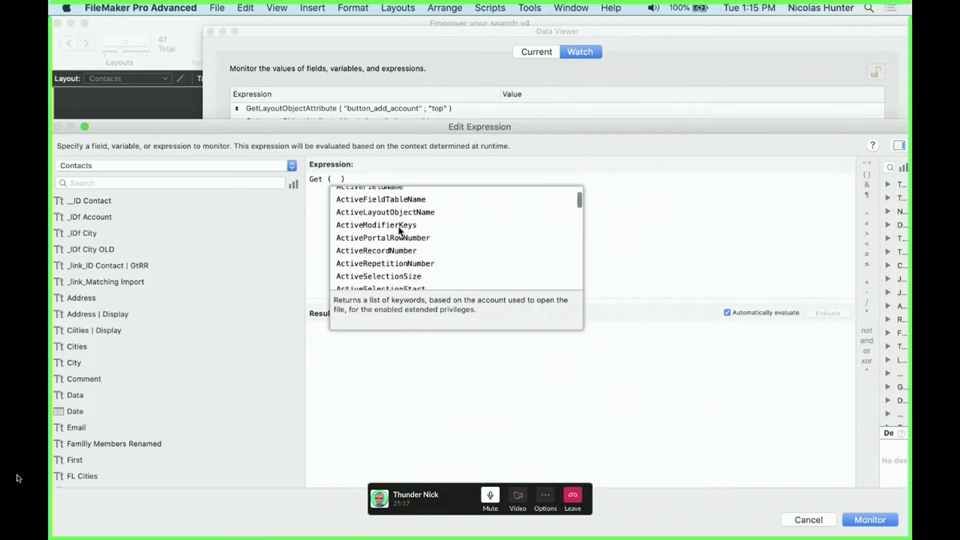
{"action": "scroll", "coordinate": [410, 250], "scroll_direction": "down", "scroll_amount": 1}
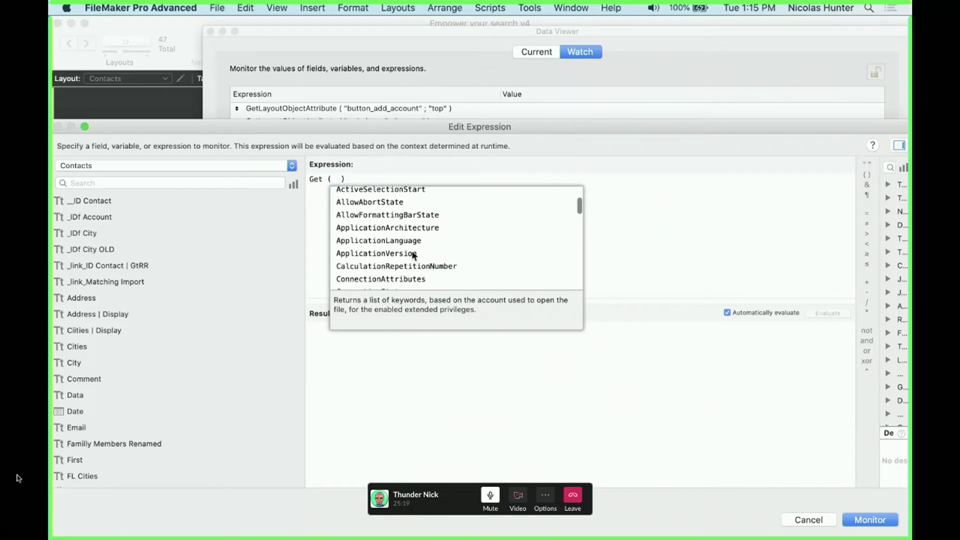
{"action": "key", "text": "Escape"}
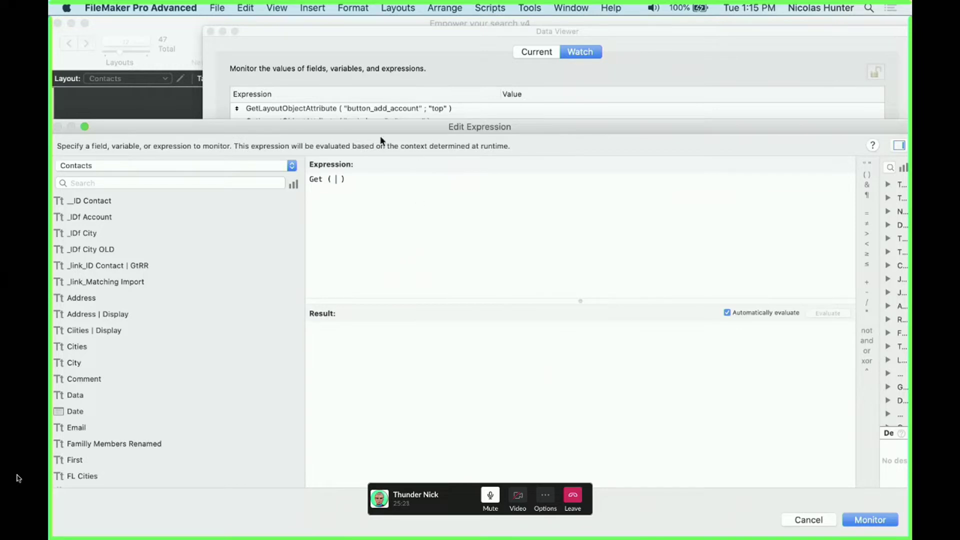
{"action": "key", "text": "Escape"}
{"action": "key", "text": "super+w"}
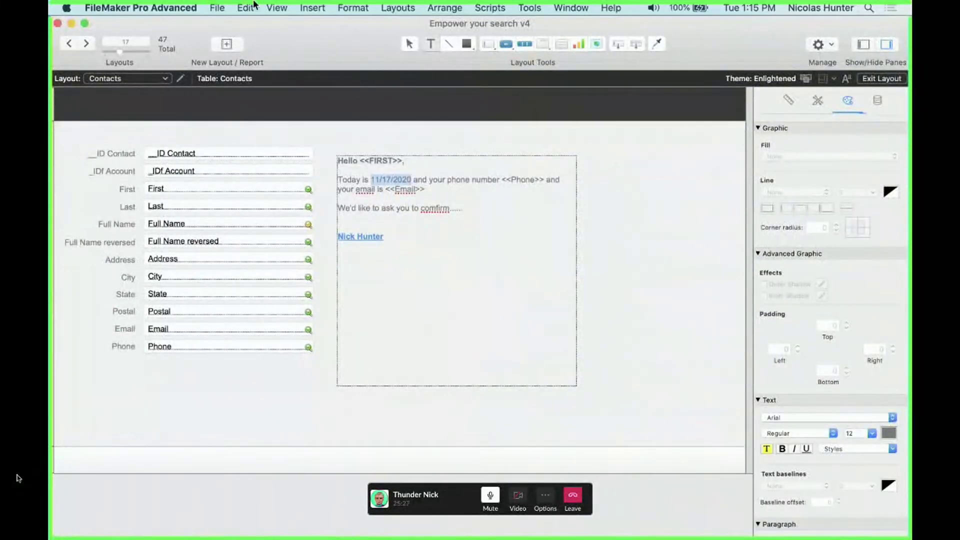
{"action": "left_click", "coordinate": [312, 8]}
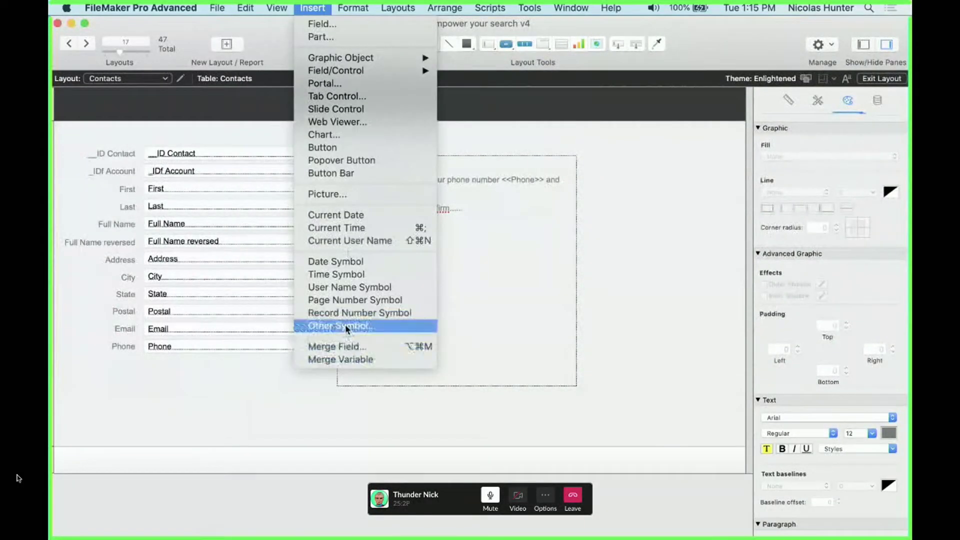
{"action": "left_click", "coordinate": [347, 263]}
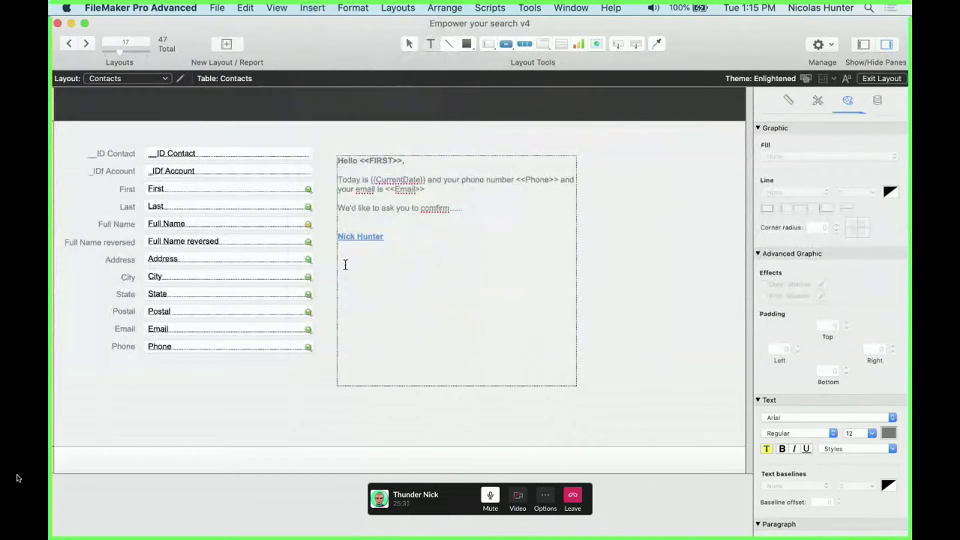
{"action": "left_click", "coordinate": [274, 7]}
{"action": "mouse_move", "coordinate": [312, 7]}
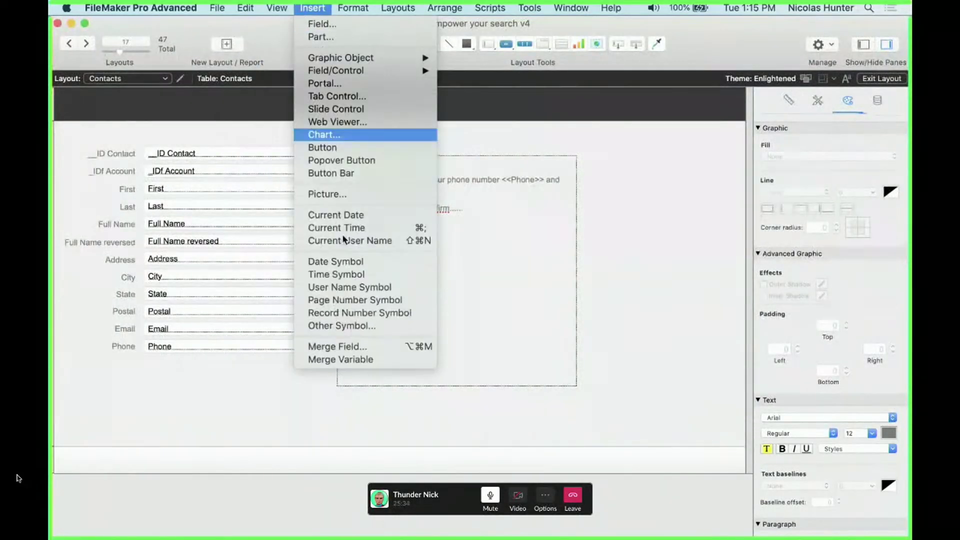
{"action": "left_click", "coordinate": [342, 325]}
{"action": "left_click", "coordinate": [433, 237]}
{"action": "type", "text": "cu"}
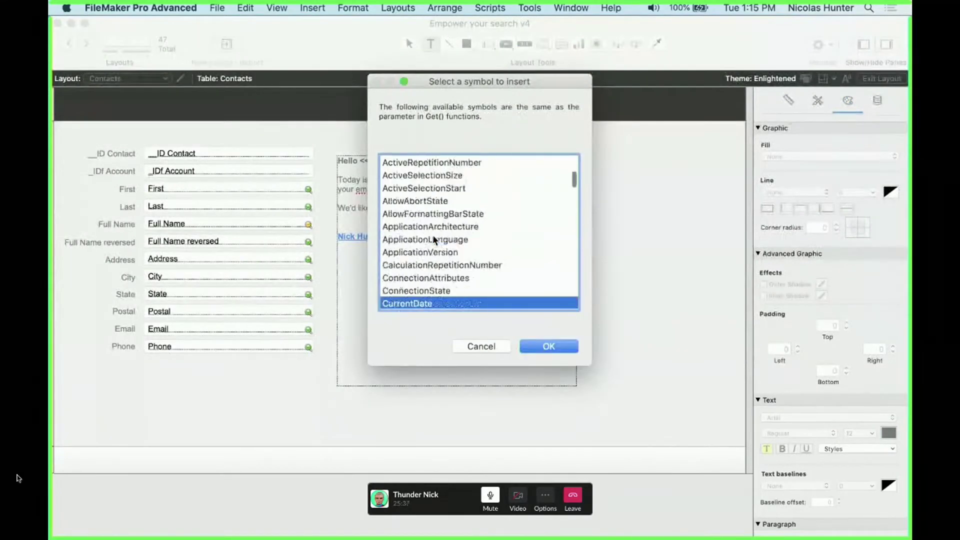
{"action": "scroll", "coordinate": [433, 237], "scroll_direction": "down", "scroll_amount": 3}
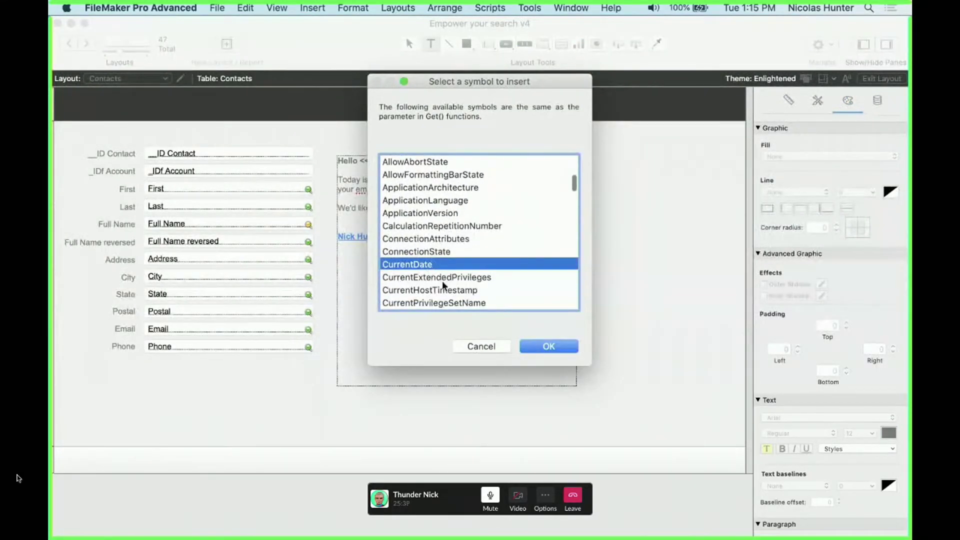
{"action": "scroll", "coordinate": [443, 280], "scroll_direction": "down", "scroll_amount": 6}
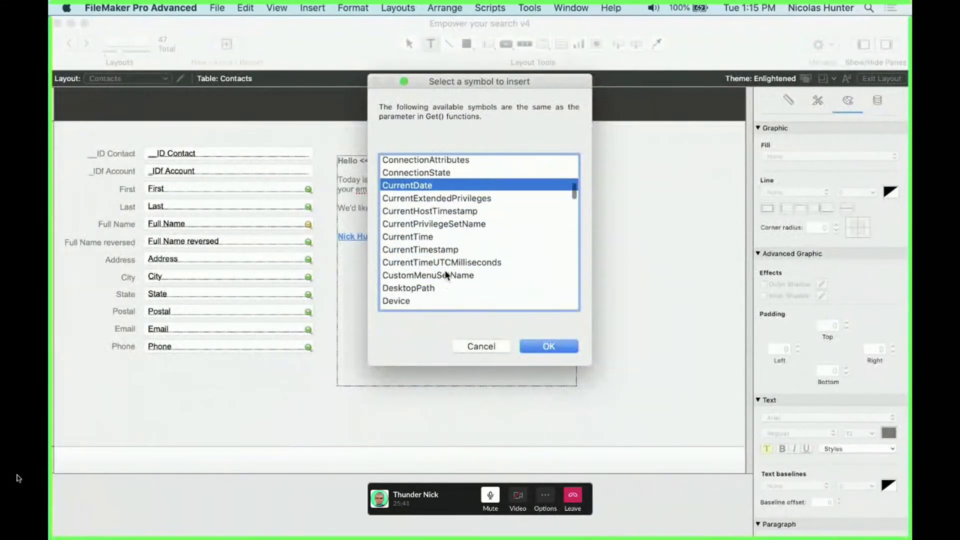
{"action": "left_click", "coordinate": [443, 269]}
{"action": "type", "text": "lay"}
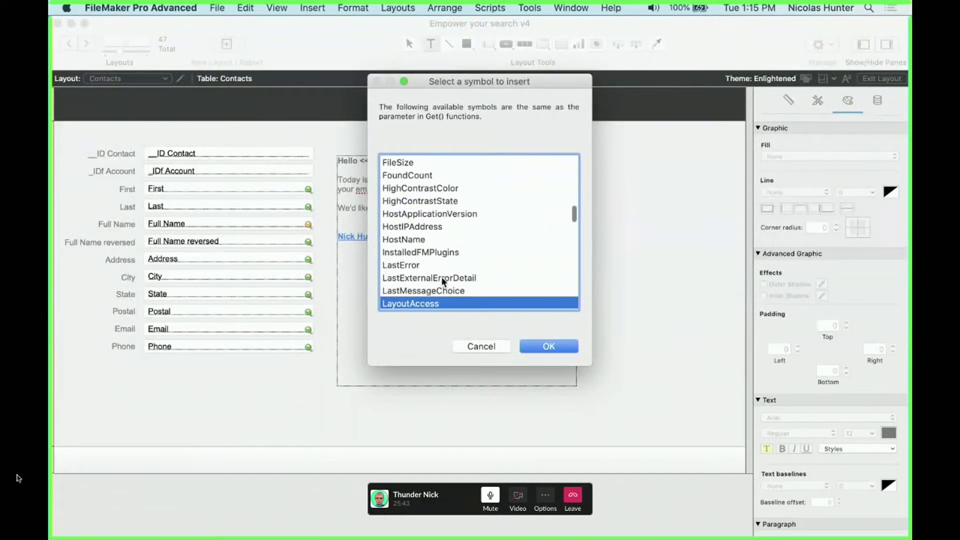
{"action": "scroll", "coordinate": [441, 277], "scroll_direction": "down", "scroll_amount": 3}
{"action": "left_click", "coordinate": [437, 275]}
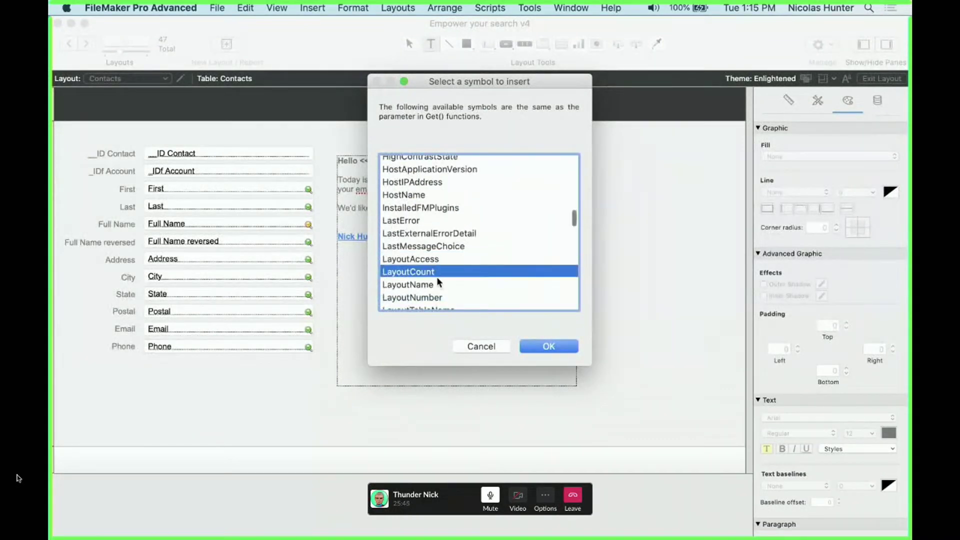
{"action": "key", "text": "Down"}
{"action": "scroll", "coordinate": [442, 289], "scroll_direction": "down", "scroll_amount": 3}
{"action": "key", "text": "Down"}
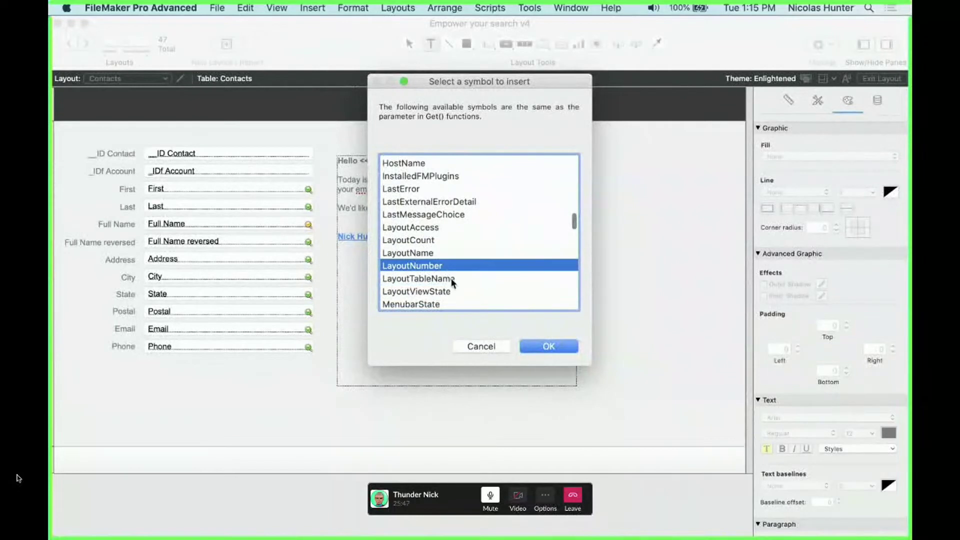
{"action": "key", "text": "Down"}
{"action": "scroll", "coordinate": [467, 279], "scroll_direction": "down", "scroll_amount": 3}
{"action": "scroll", "coordinate": [451, 258], "scroll_direction": "down", "scroll_amount": 10}
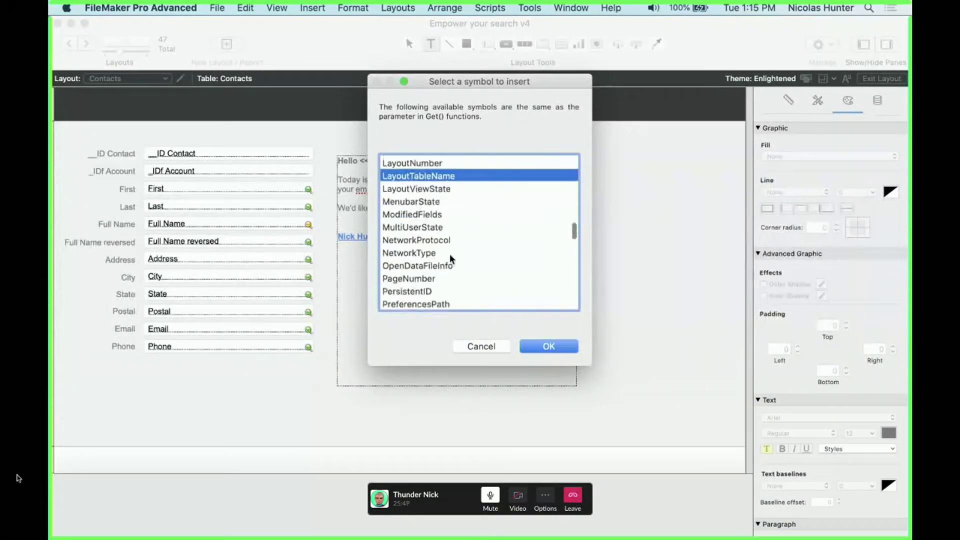
{"action": "scroll", "coordinate": [450, 258], "scroll_direction": "down", "scroll_amount": 2}
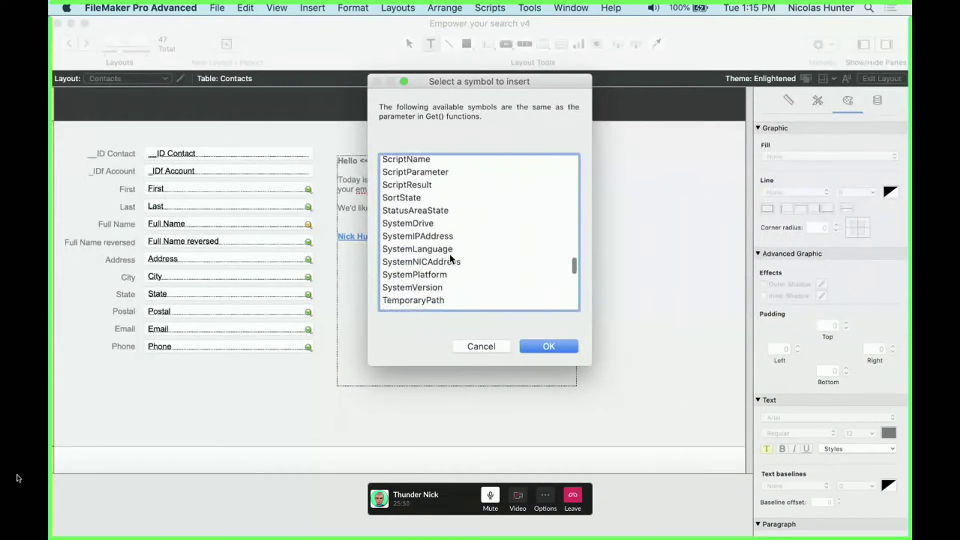
{"action": "scroll", "coordinate": [450, 258], "scroll_direction": "up", "scroll_amount": 5}
{"action": "scroll", "coordinate": [450, 257], "scroll_direction": "up", "scroll_amount": 3}
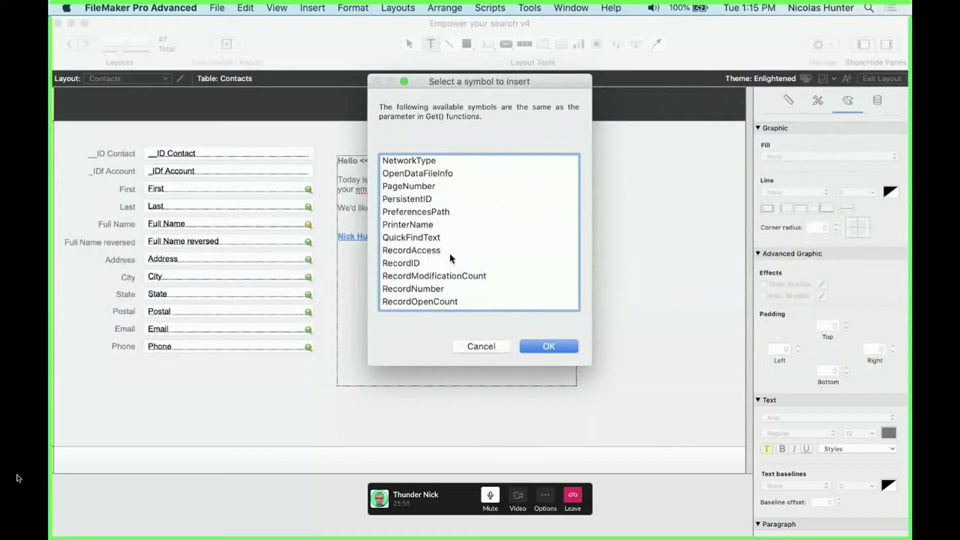
{"action": "key", "text": "Escape"}
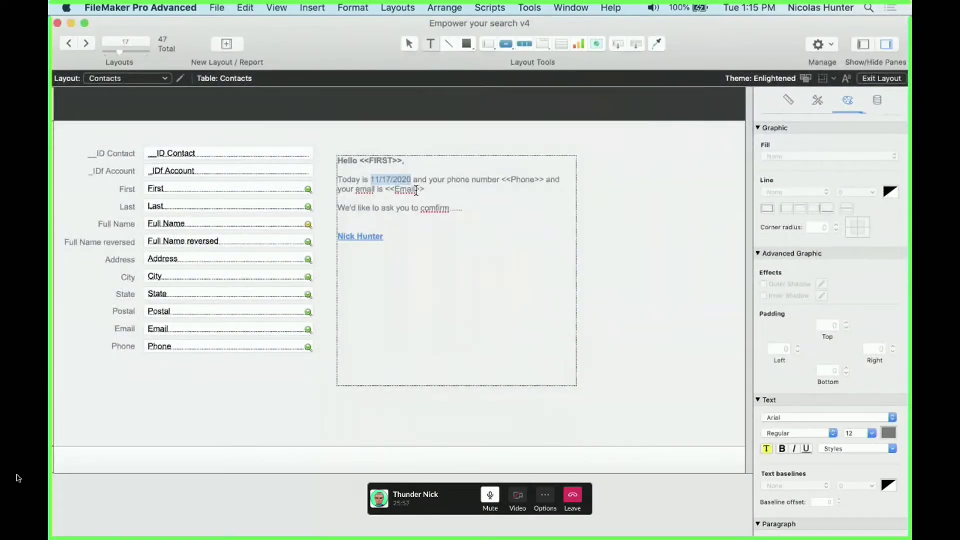
Replace the fixed date with the current-date symbol using Insert > Date Symbol
{"action": "left_click", "coordinate": [275, 6]}
{"action": "mouse_move", "coordinate": [312, 8]}
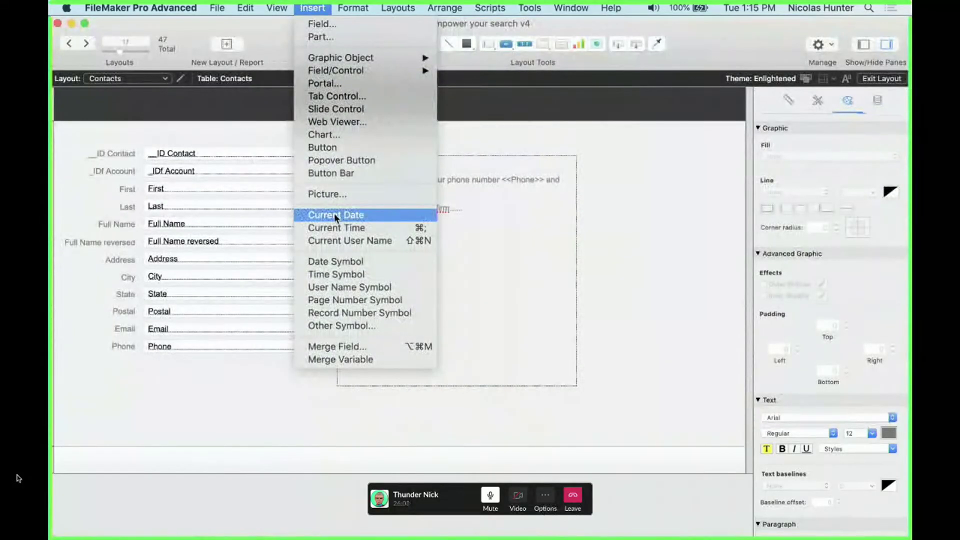
{"action": "left_click", "coordinate": [349, 262]}
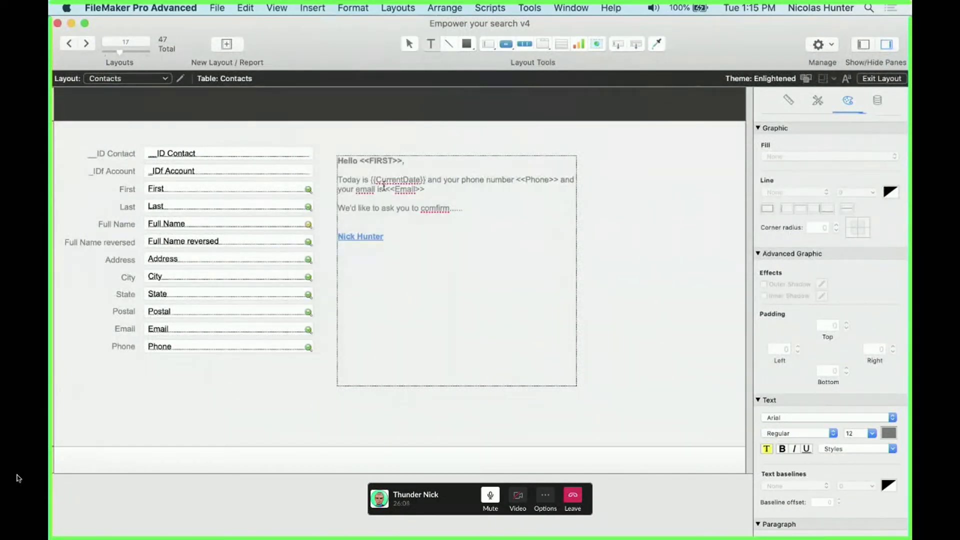
{"action": "key", "text": "Escape"}
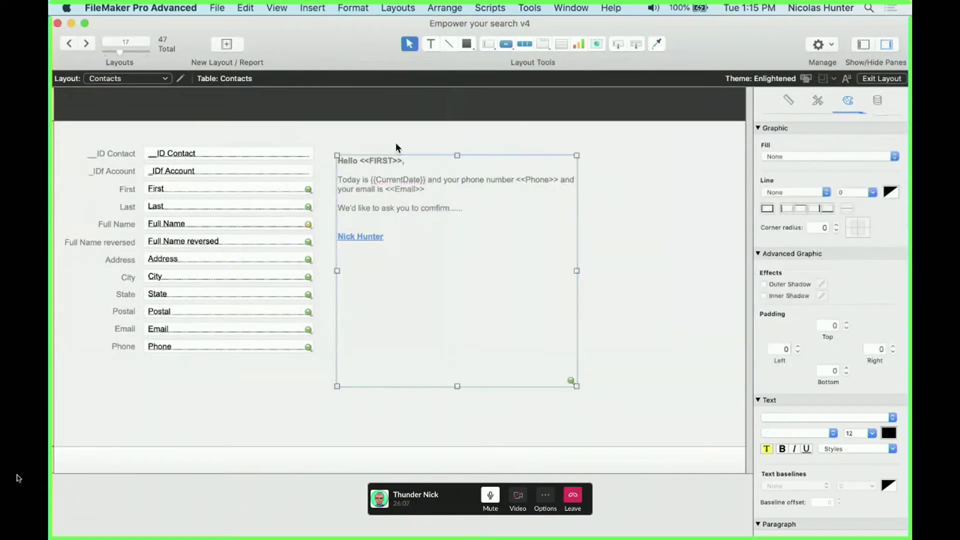
Verify the merged date in Browse mode, then return to Layout mode and select the signature line
{"action": "key", "text": "super+b"}
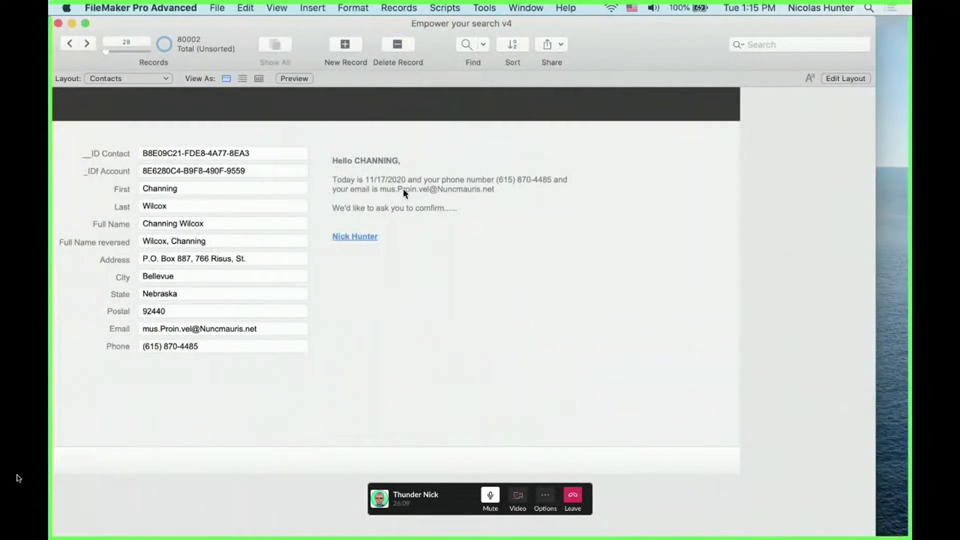
{"action": "left_click", "coordinate": [754, 6]}
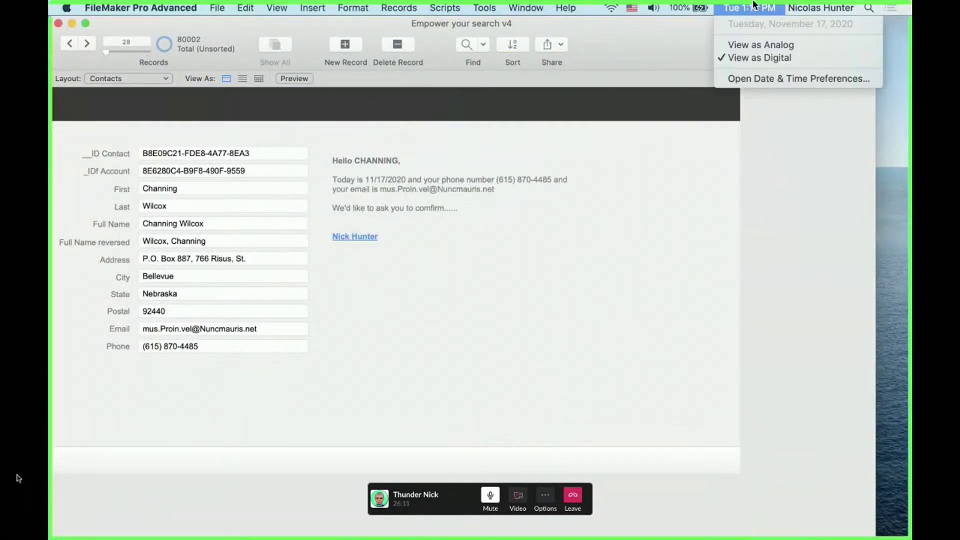
{"action": "left_click", "coordinate": [755, 6]}
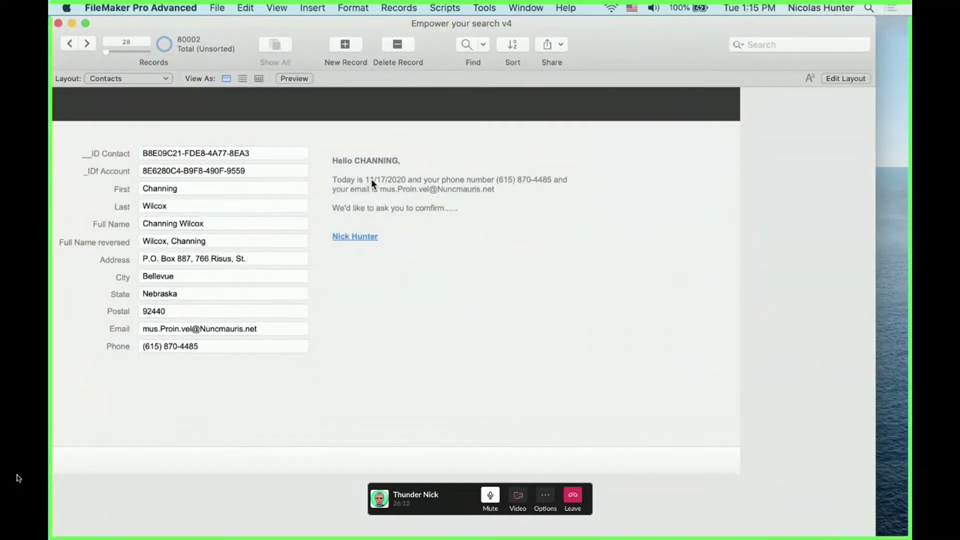
{"action": "key", "text": "super+l"}
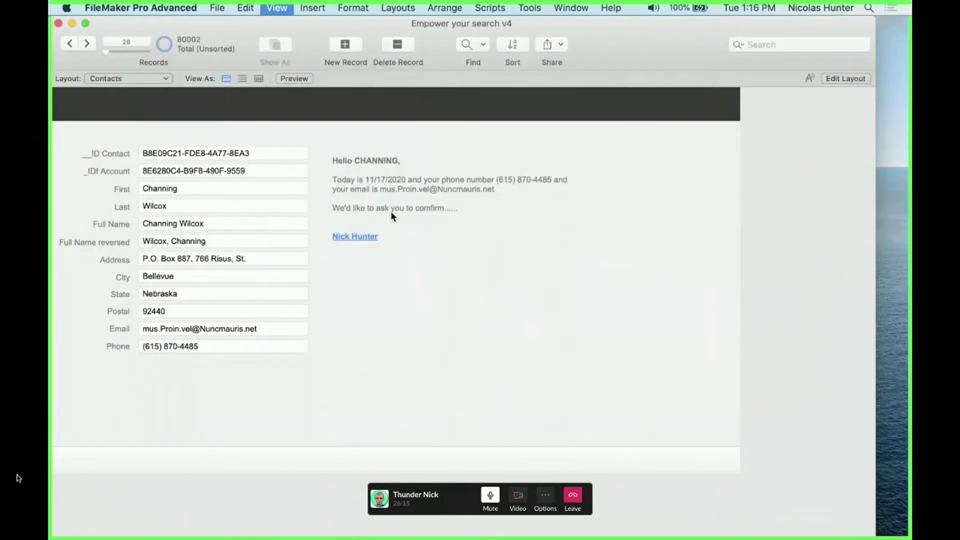
{"action": "left_click", "coordinate": [382, 245]}
{"action": "left_click", "coordinate": [383, 238]}
{"action": "triple_click", "coordinate": [345, 238]}
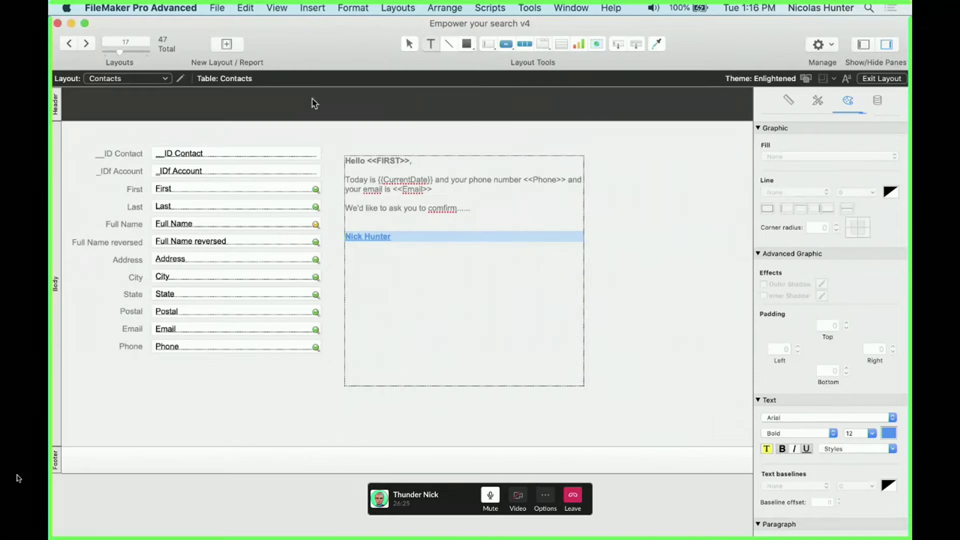
Replace the signature with the {{UserName}} symbol and preview it in Browse mode
{"action": "left_click", "coordinate": [320, 7]}
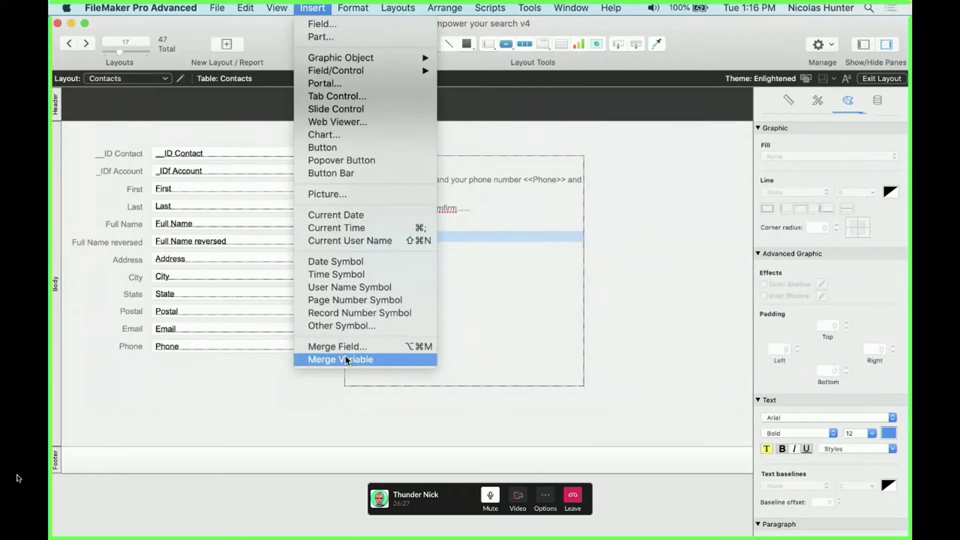
{"action": "left_click", "coordinate": [380, 325]}
{"action": "left_click", "coordinate": [436, 290]}
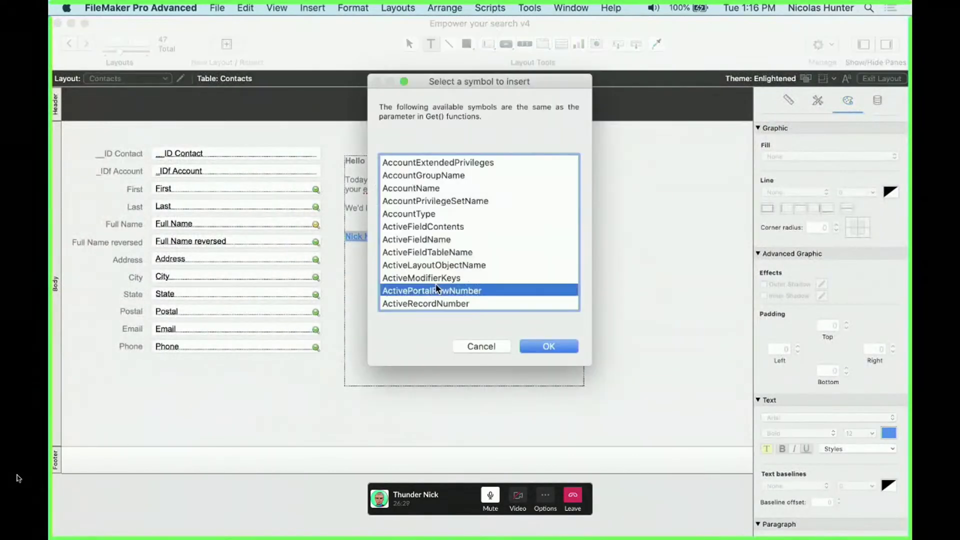
{"action": "key", "text": "u"}
{"action": "scroll", "coordinate": [436, 283], "scroll_direction": "down", "scroll_amount": 2}
{"action": "left_click", "coordinate": [434, 273]}
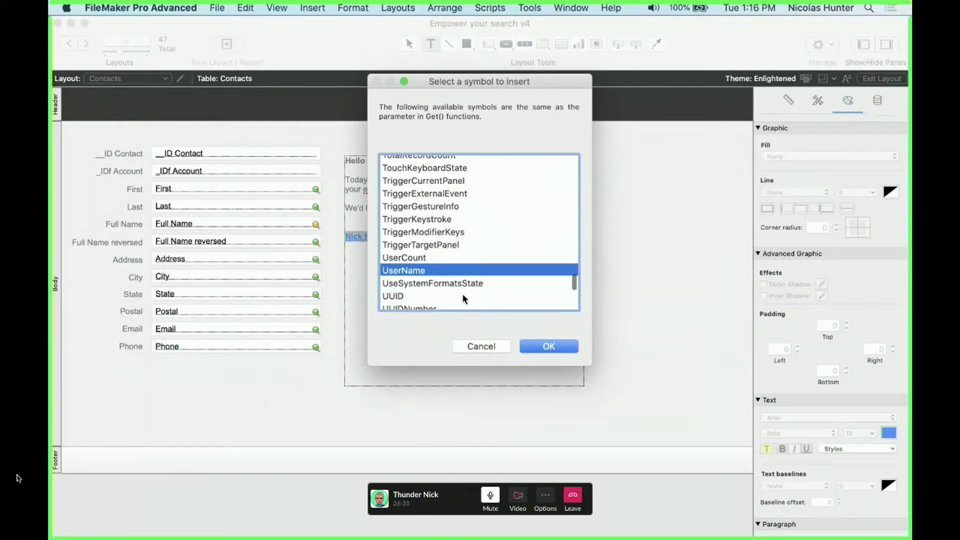
{"action": "left_click", "coordinate": [544, 346]}
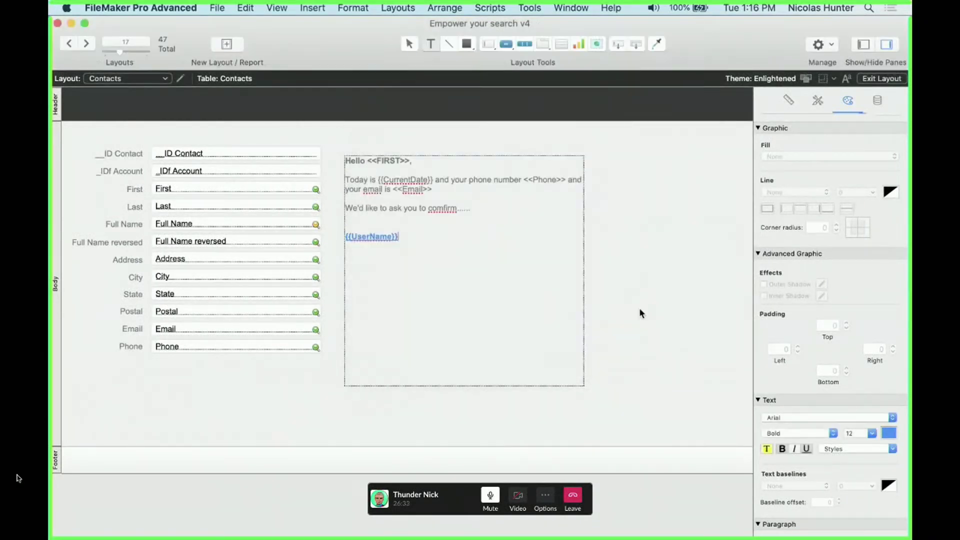
{"action": "key", "text": "Escape"}
{"action": "key", "text": "super+b"}
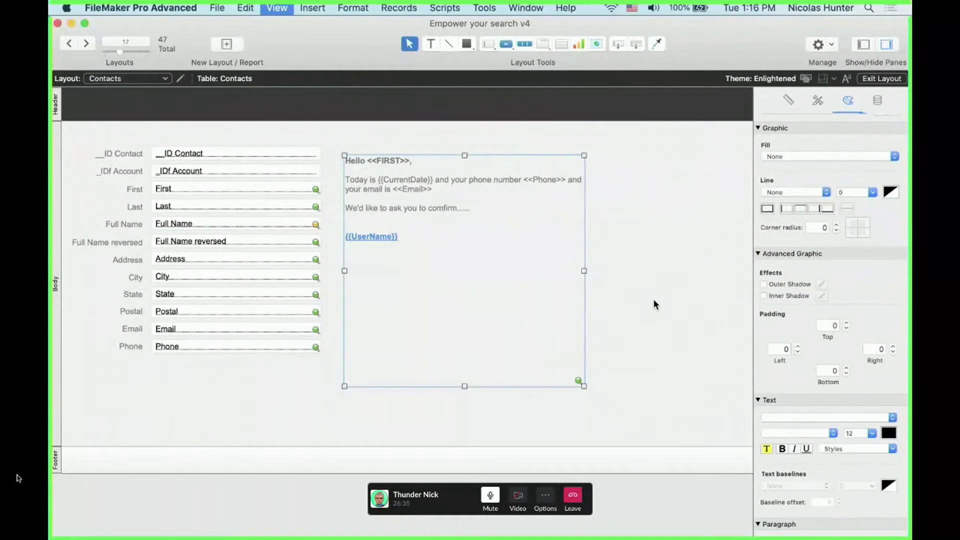
Set a custom user name in the application Preferences
{"action": "left_click", "coordinate": [129, 6]}
{"action": "left_click", "coordinate": [134, 43]}
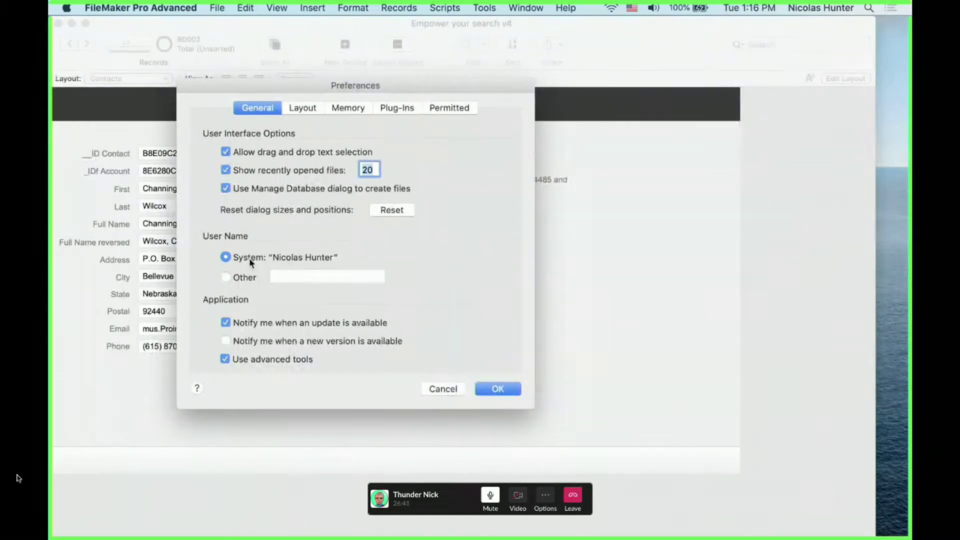
{"action": "left_click", "coordinate": [254, 276]}
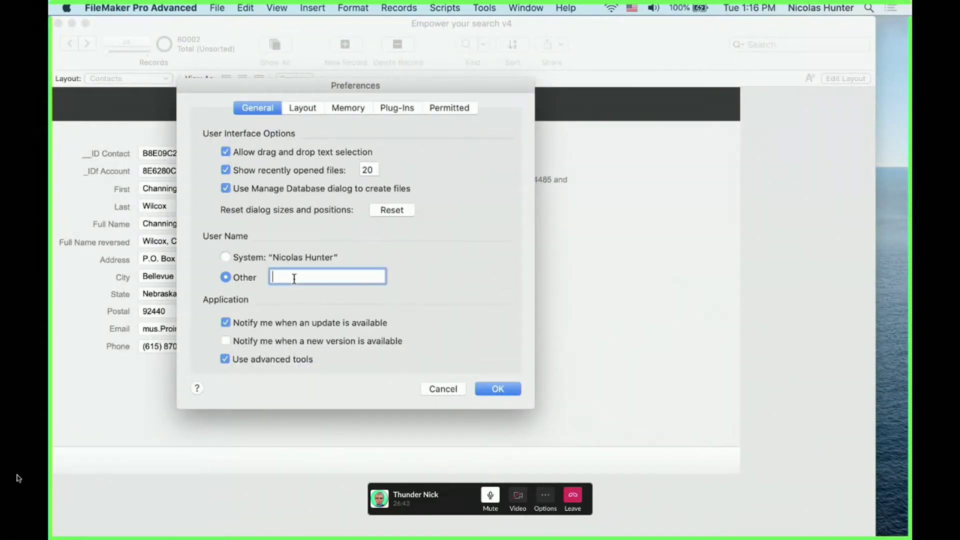
{"action": "type", "text": "He"}
{"action": "key", "text": "BackSpace"}
{"action": "key", "text": "BackSpace"}
{"action": "type", "text": "Nikos"}
{"action": "left_click", "coordinate": [497, 389]}
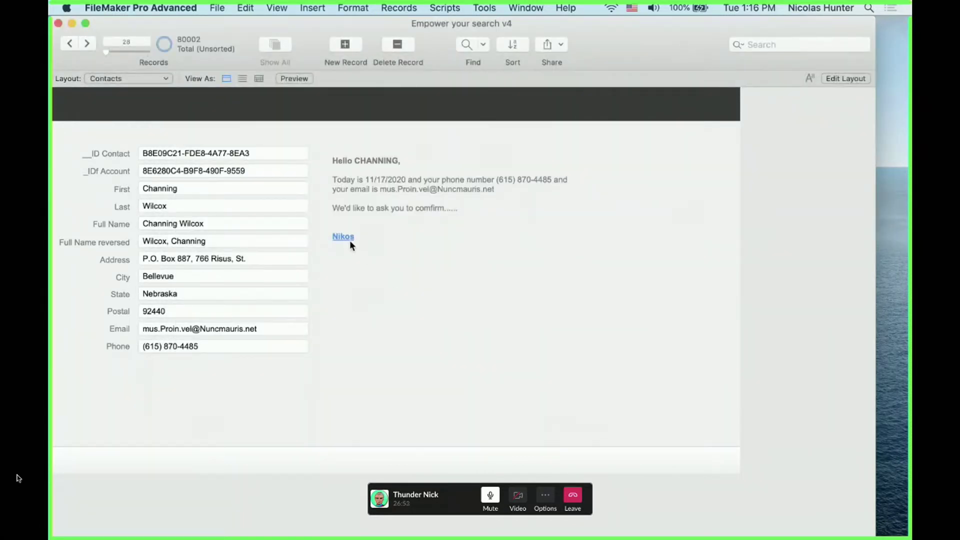
Switch the Preferences user name back to System, then return to Layout mode
{"action": "left_click", "coordinate": [220, 8]}
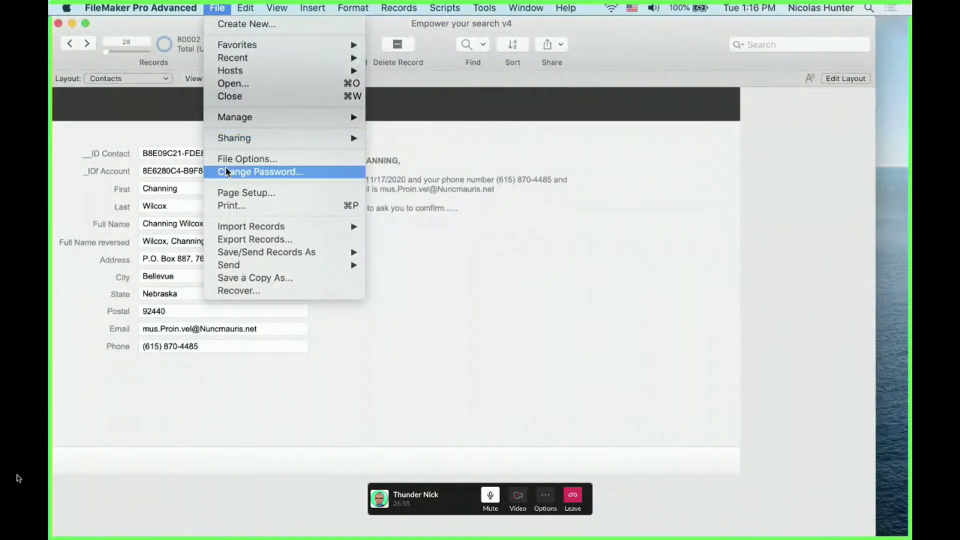
{"action": "mouse_move", "coordinate": [140, 8]}
{"action": "left_click", "coordinate": [170, 43]}
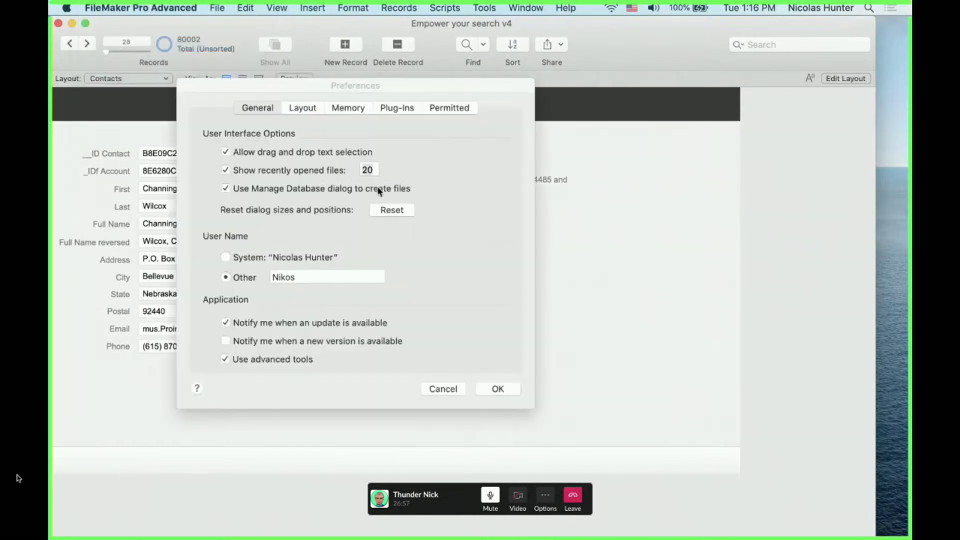
{"action": "left_click", "coordinate": [228, 257]}
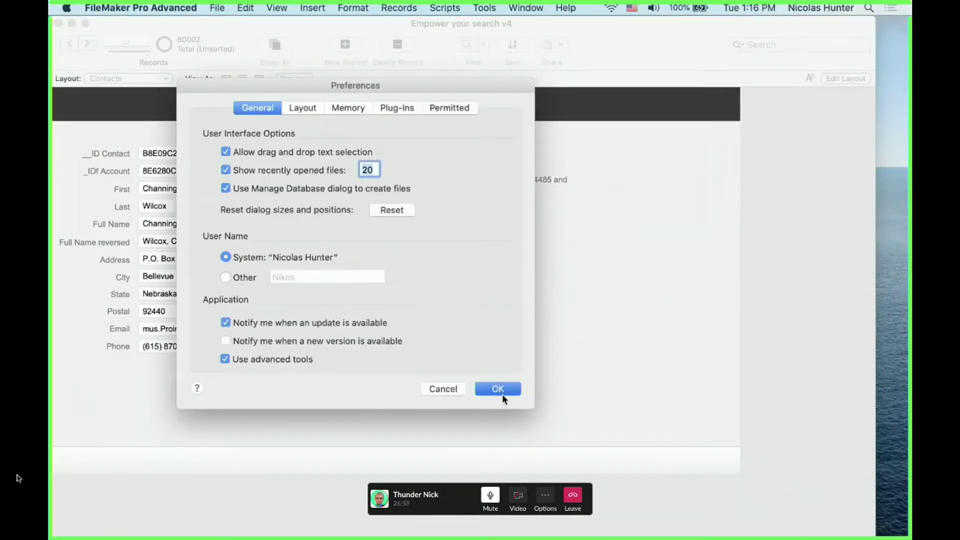
{"action": "left_click", "coordinate": [498, 389]}
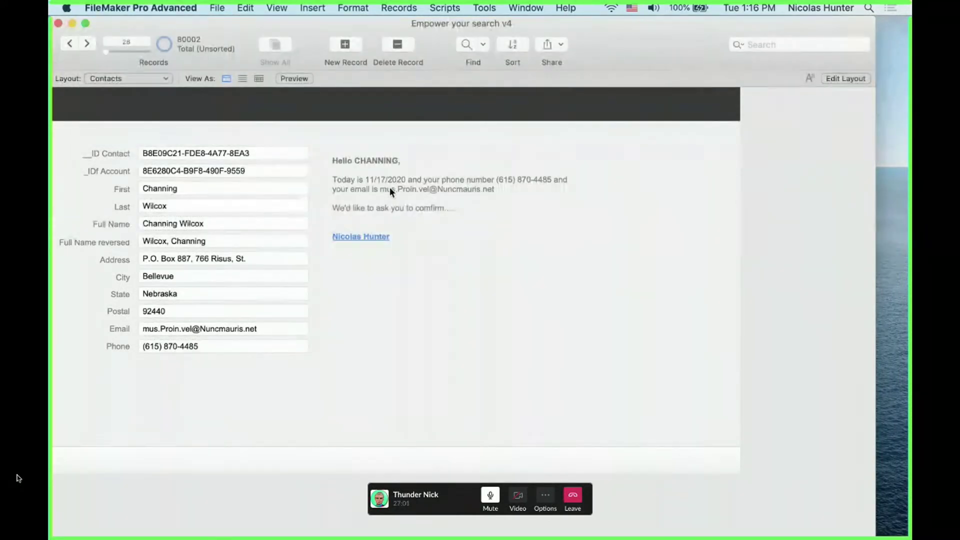
{"action": "key", "text": "super+l"}
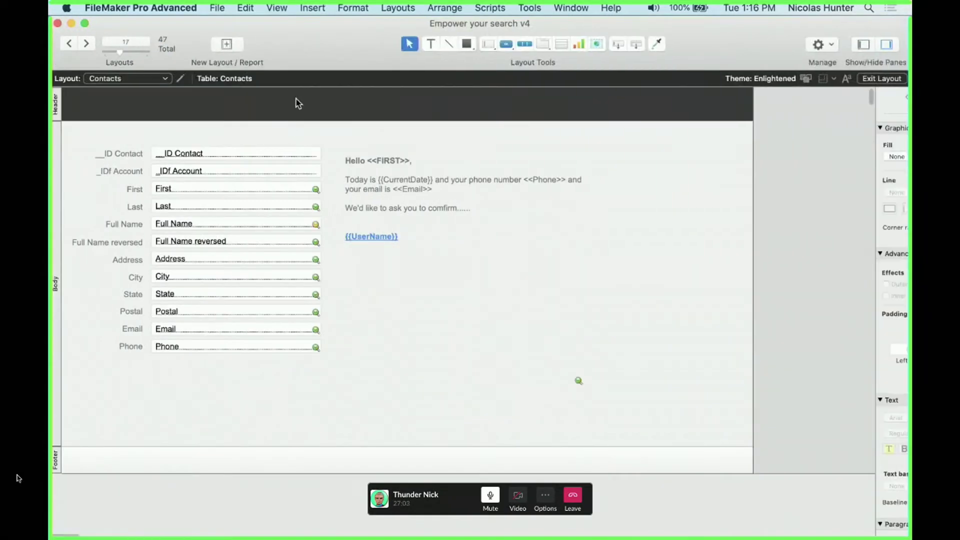
Draw a header text box reading {{LayoutName}}, correct its typo, and preview it showing 'Contacts'
{"action": "left_click", "coordinate": [431, 44]}
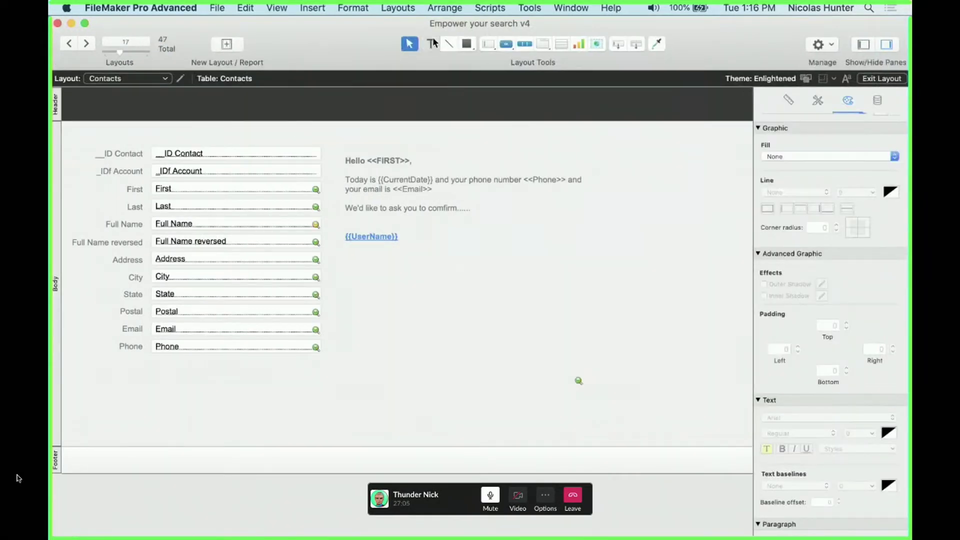
{"action": "left_click_drag", "start_coordinate": [71, 96], "coordinate": [193, 114]}
{"action": "type", "text": "{{"}
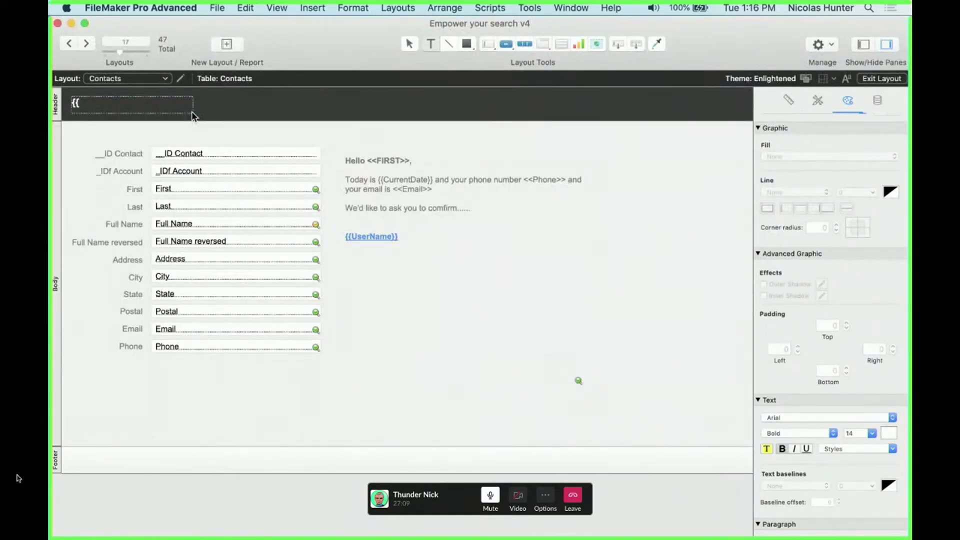
{"action": "type", "text": "lyaoutName}}"}
{"action": "key", "text": "Escape"}
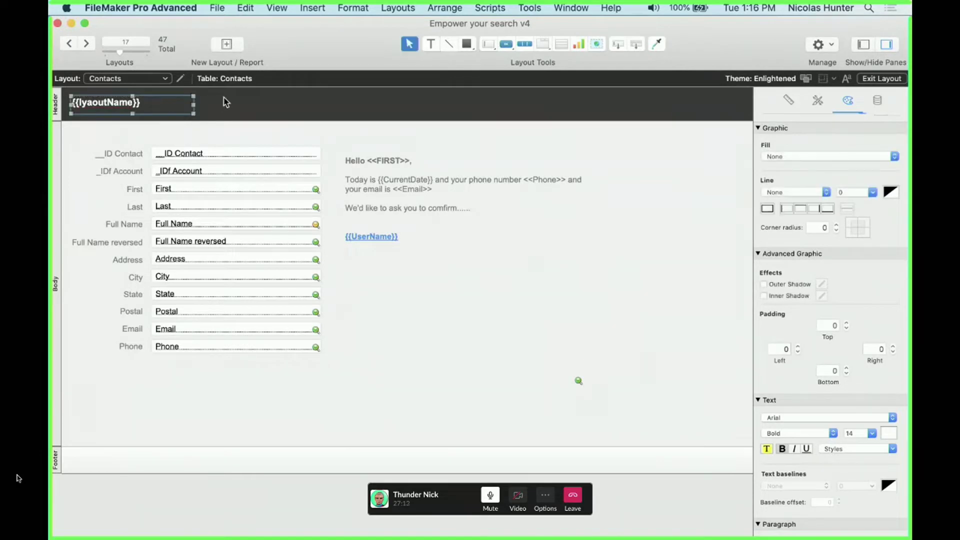
{"action": "double_click", "coordinate": [90, 106]}
{"action": "key", "text": "BackSpace"}
{"action": "key", "text": "BackSpace"}
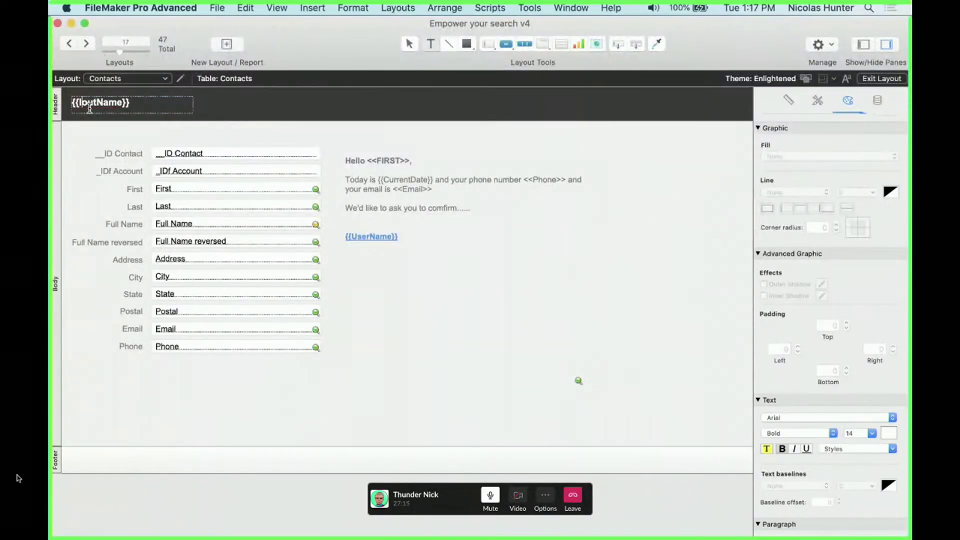
{"action": "type", "text": "ay"}
{"action": "type", "text": "y"}
{"action": "left_click", "coordinate": [208, 119]}
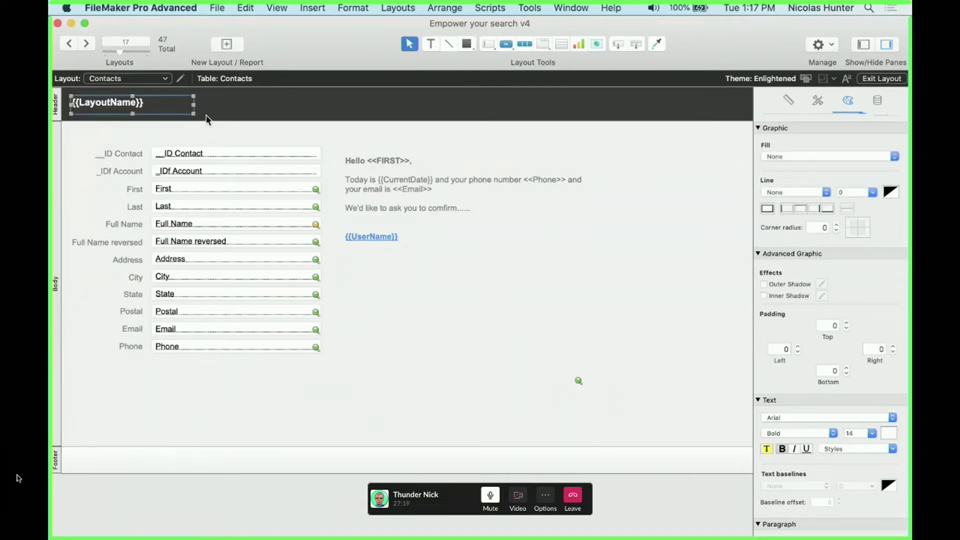
{"action": "key", "text": "super+b"}
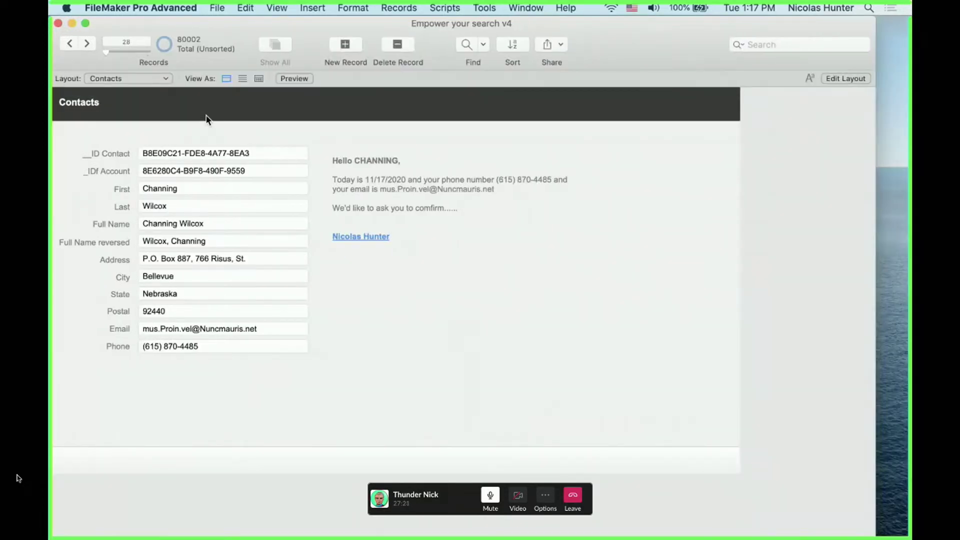
{"action": "key", "text": "shift+super+l"}
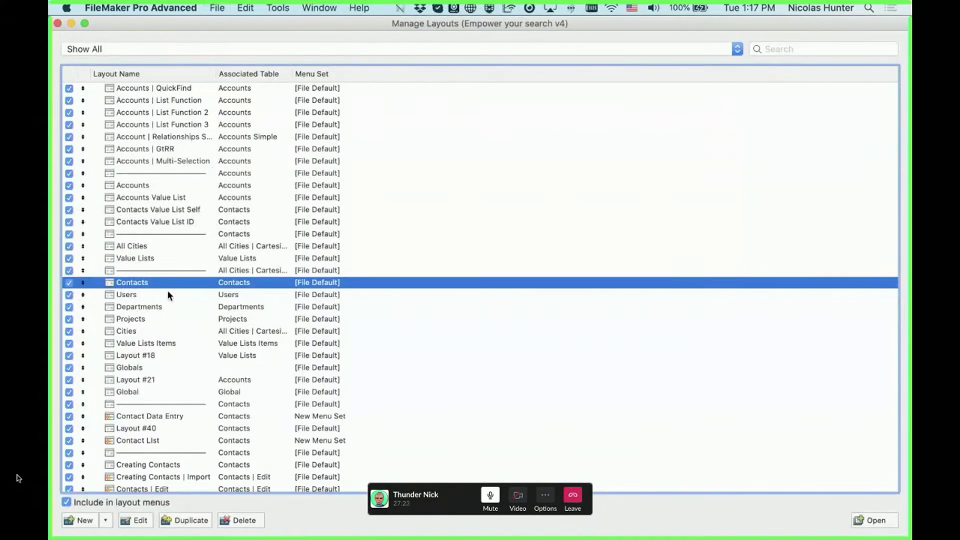
{"action": "double_click", "coordinate": [167, 283]}
{"action": "left_click", "coordinate": [501, 221]}
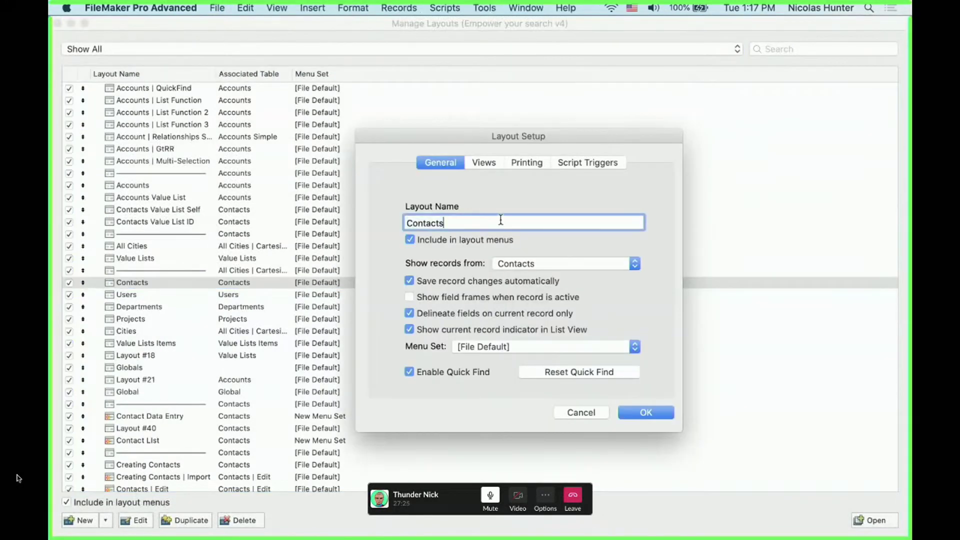
{"action": "type", "text": "NEw"}
{"action": "key", "text": "Return"}
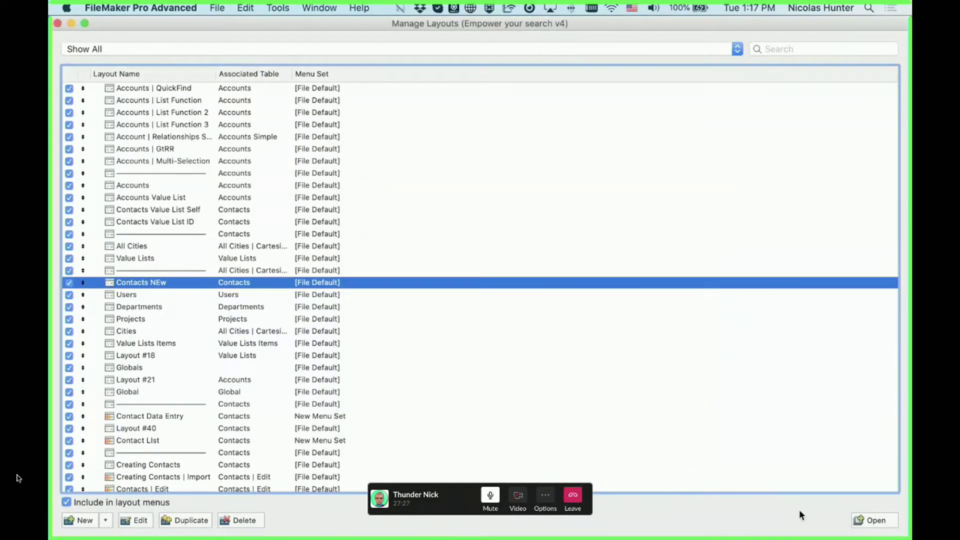
{"action": "key", "text": "super+w"}
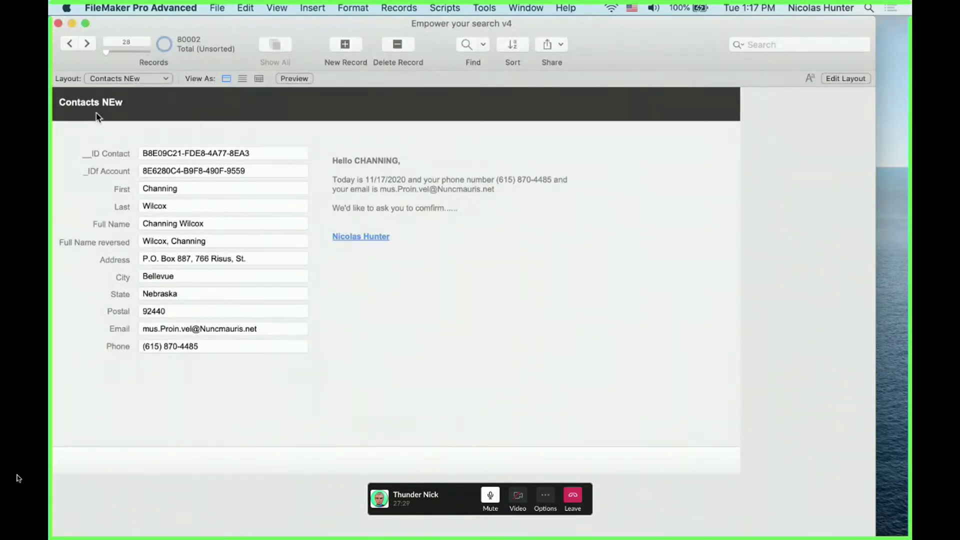
{"action": "key", "text": "super+shift+l"}
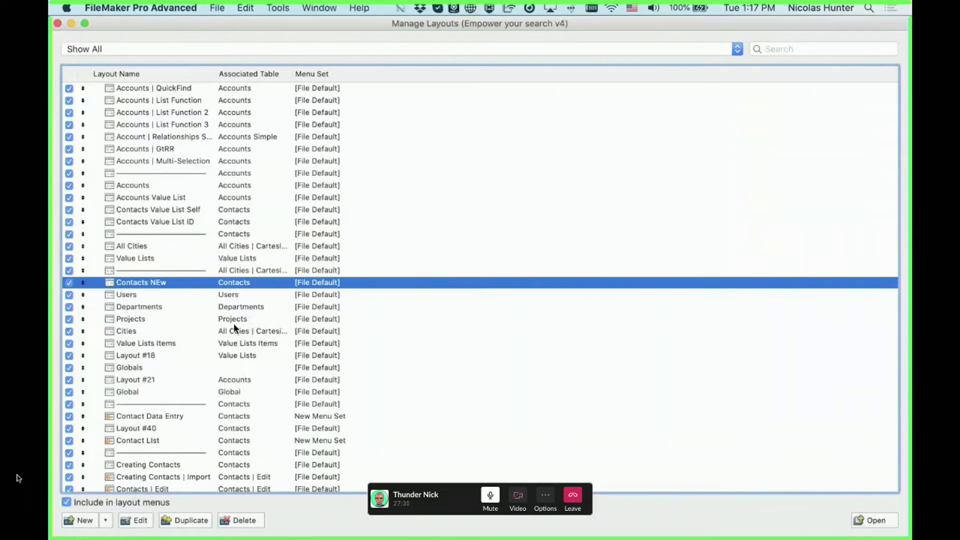
{"action": "double_click", "coordinate": [183, 286]}
{"action": "left_click", "coordinate": [440, 221]}
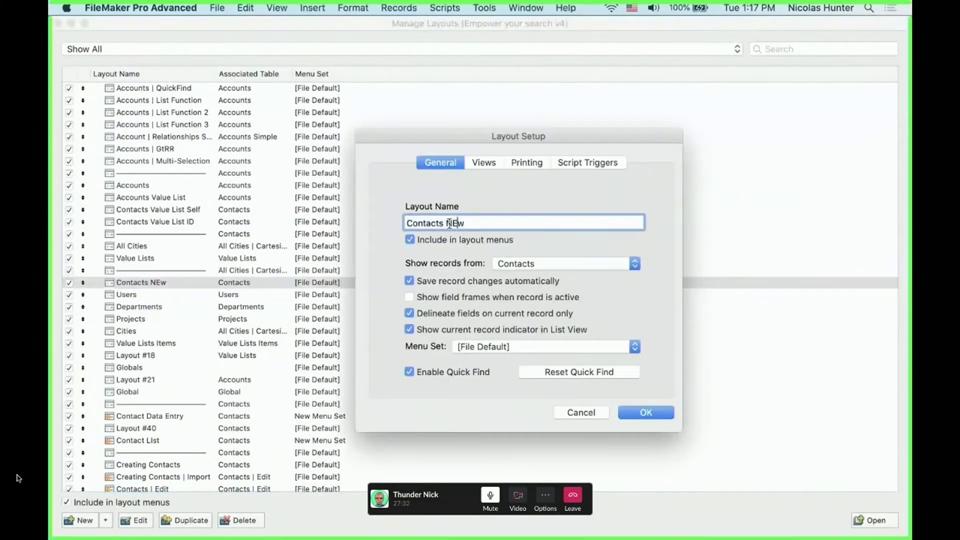
{"action": "left_click_drag", "start_coordinate": [443, 223], "coordinate": [467, 223]}
{"action": "key", "text": "BackSpace"}
{"action": "key", "text": "Return"}
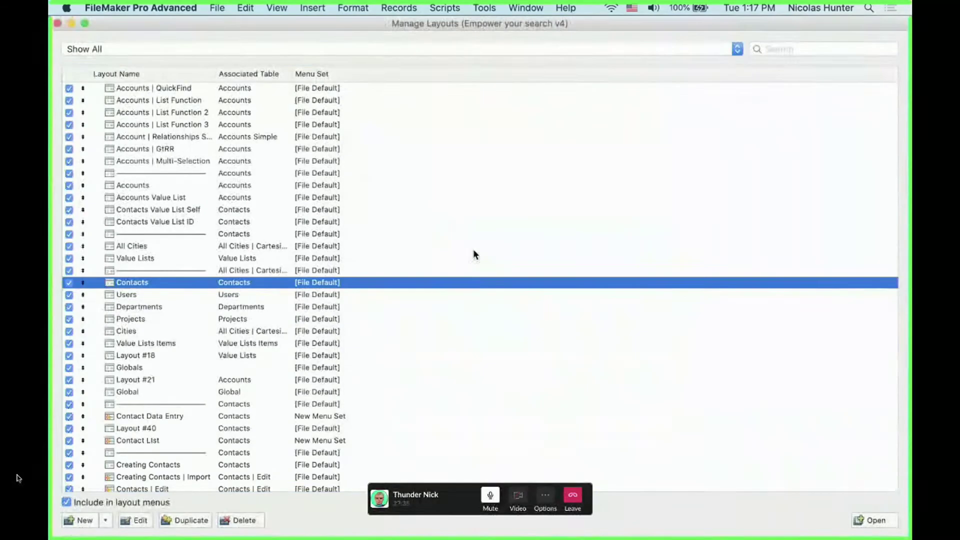
{"action": "left_click", "coordinate": [875, 520]}
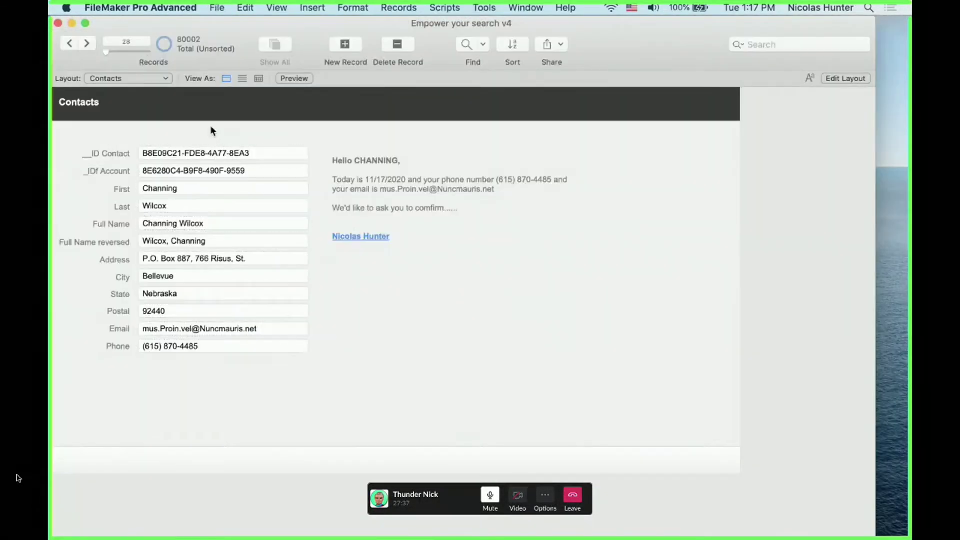
Move the letter text block up and left, then draw a new text box to its right
{"action": "key", "text": "super+l"}
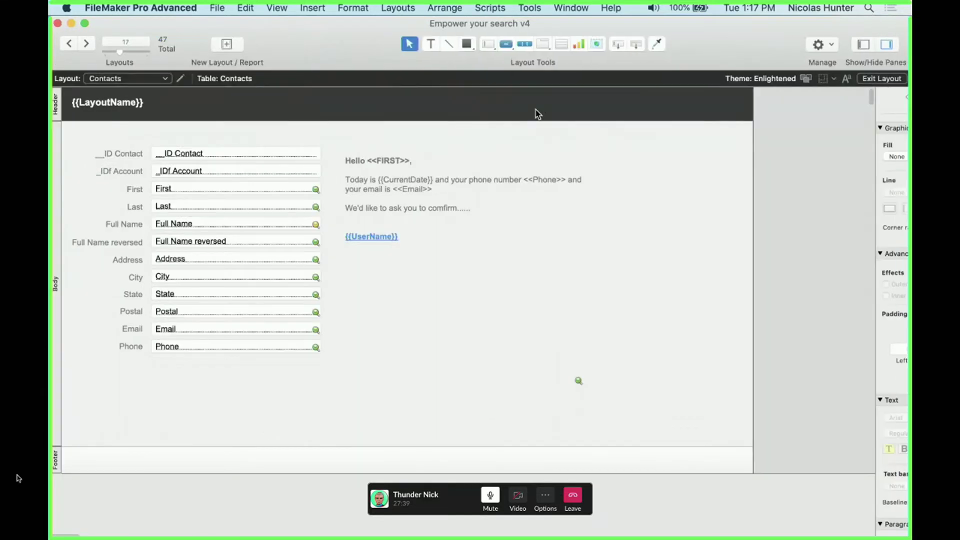
{"action": "left_click", "coordinate": [430, 44]}
{"action": "left_click_drag", "start_coordinate": [480, 99], "coordinate": [575, 124]}
{"action": "left_click", "coordinate": [544, 138]}
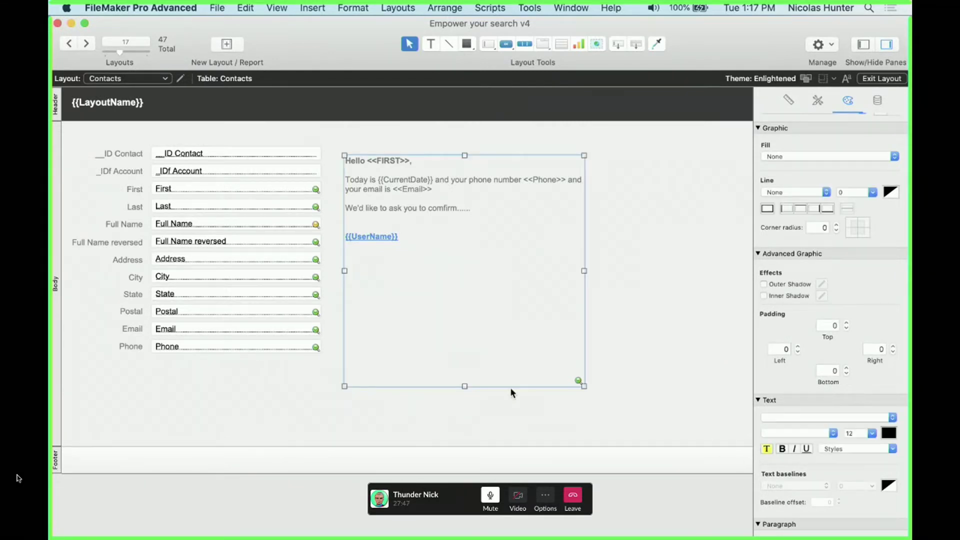
{"action": "left_click_drag", "start_coordinate": [568, 222], "coordinate": [515, 209]}
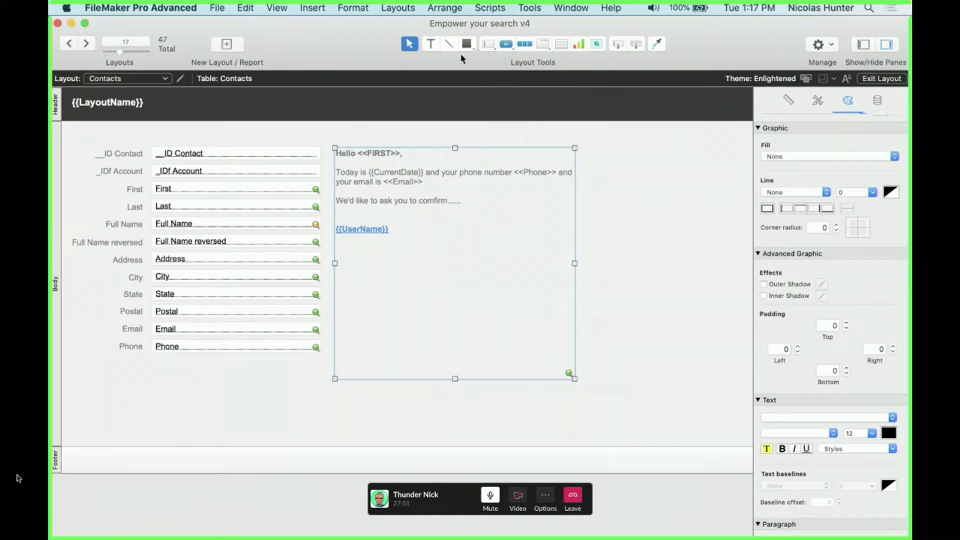
{"action": "left_click", "coordinate": [431, 43]}
{"action": "left_click_drag", "start_coordinate": [631, 201], "coordinate": [715, 243]}
Type 'You are logged in as:' and a {{UserName}} line into the new text box
{"action": "type", "text": "You a"}
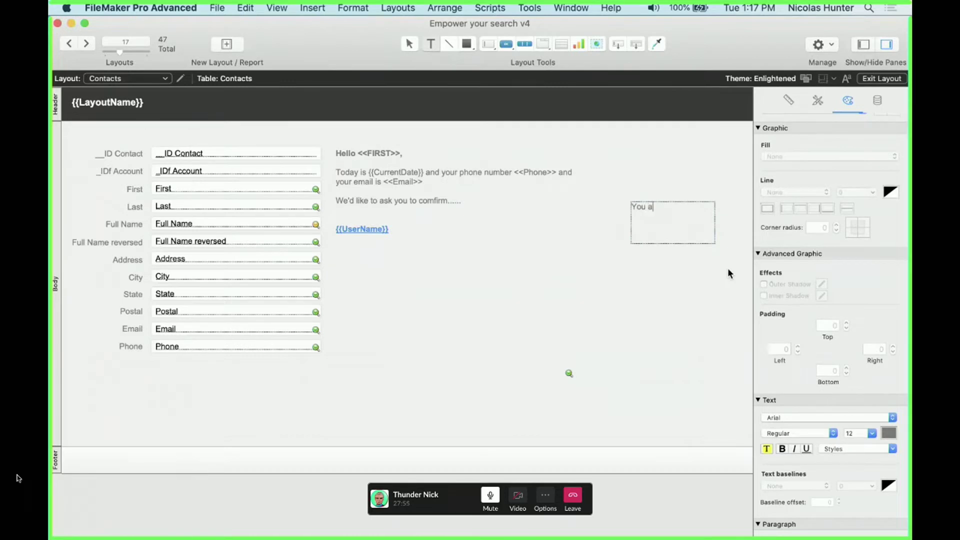
{"action": "type", "text": "re logged in as:"}
{"action": "key", "text": "Return"}
{"action": "type", "text": "{{"}
{"action": "type", "text": "Usee"}
{"action": "type", "text": "r"}
{"action": "key", "text": "BackSpace"}
{"action": "key", "text": "BackSpace"}
{"action": "key", "text": "BackSpace"}
{"action": "type", "text": "r"}
{"action": "key", "text": "BackSpace"}
{"action": "type", "text": "erName"}
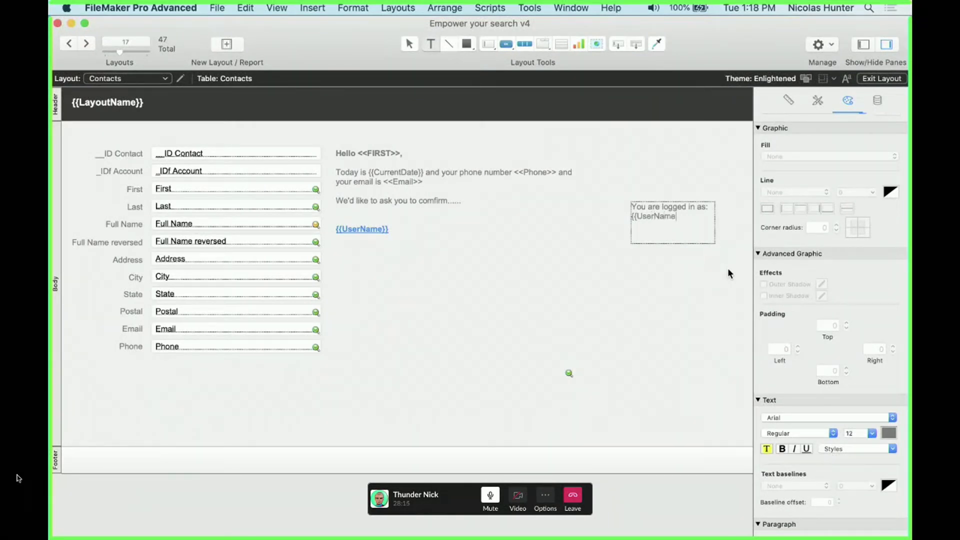
{"action": "type", "text": "}}"}
Make the {{UserName}} line near-white with font size 16
{"action": "triple_click", "coordinate": [622, 218]}
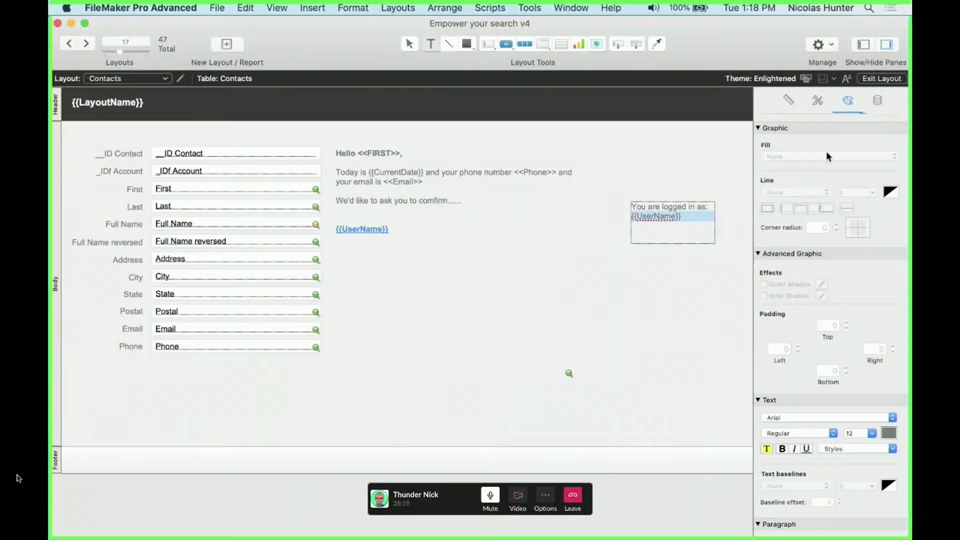
{"action": "left_click", "coordinate": [889, 433]}
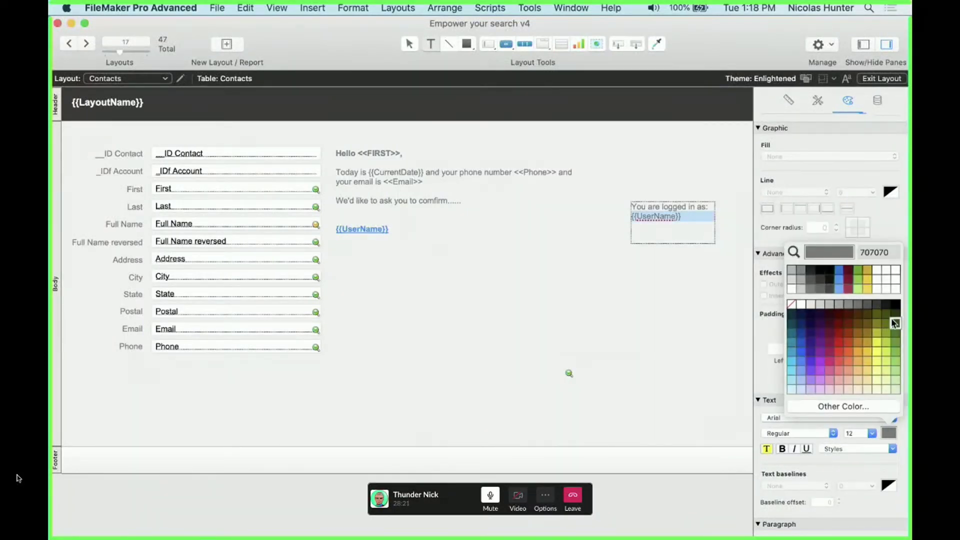
{"action": "left_click", "coordinate": [895, 305]}
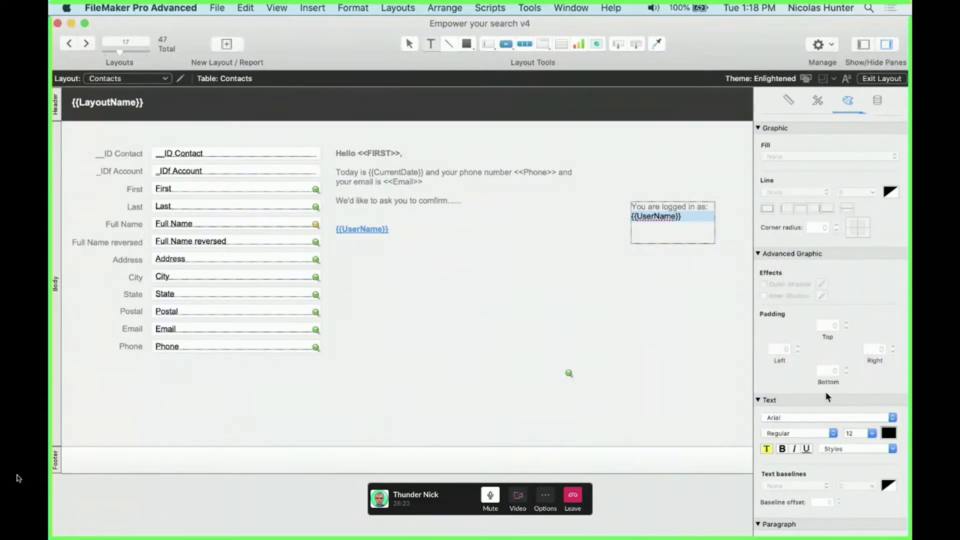
{"action": "left_click", "coordinate": [890, 433]}
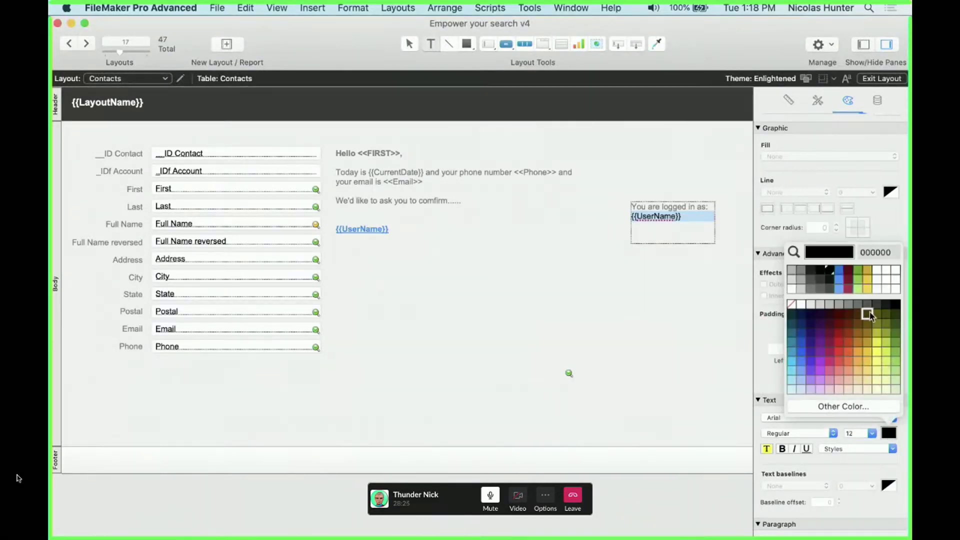
{"action": "left_click", "coordinate": [791, 291]}
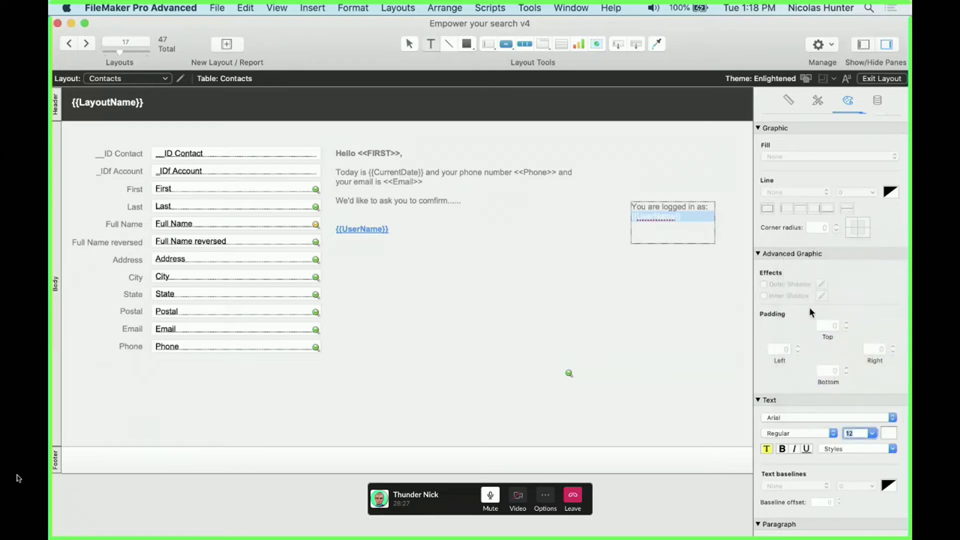
{"action": "double_click", "coordinate": [858, 432]}
{"action": "type", "text": "14"}
{"action": "key", "text": "Return"}
{"action": "type", "text": "16"}
{"action": "key", "text": "Return"}
Make the 'You are logged in as:' line light grey at size 10 and move the box into the header
{"action": "left_click", "coordinate": [699, 210]}
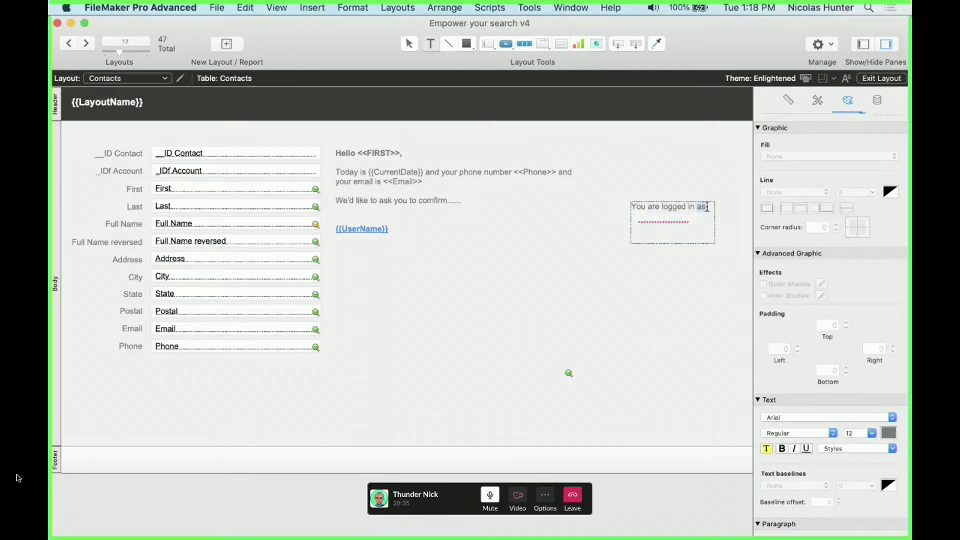
{"action": "left_click_drag", "start_coordinate": [708, 207], "coordinate": [634, 207]}
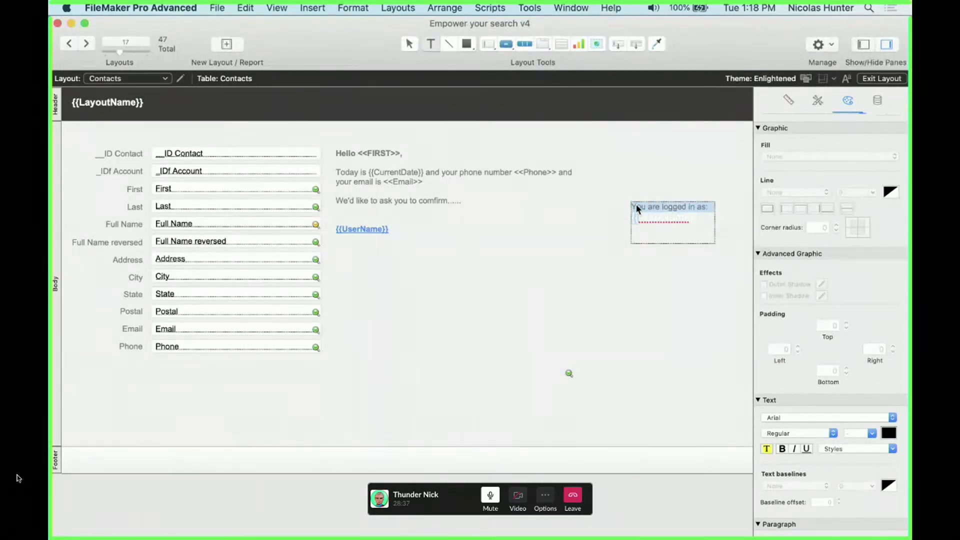
{"action": "left_click", "coordinate": [701, 224]}
{"action": "left_click_drag", "start_coordinate": [708, 208], "coordinate": [652, 196]}
{"action": "left_click", "coordinate": [887, 432]}
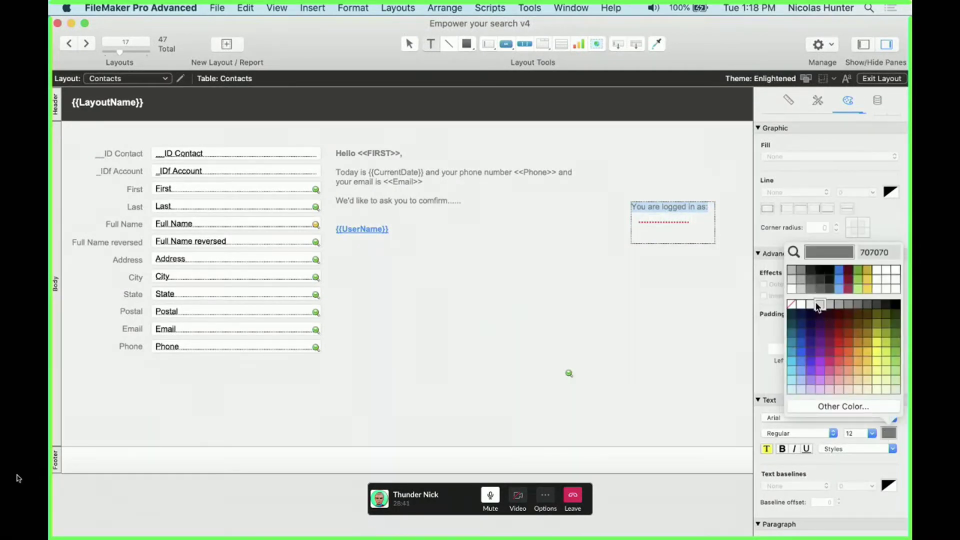
{"action": "left_click", "coordinate": [815, 318]}
{"action": "left_click", "coordinate": [856, 433]}
{"action": "type", "text": "1"}
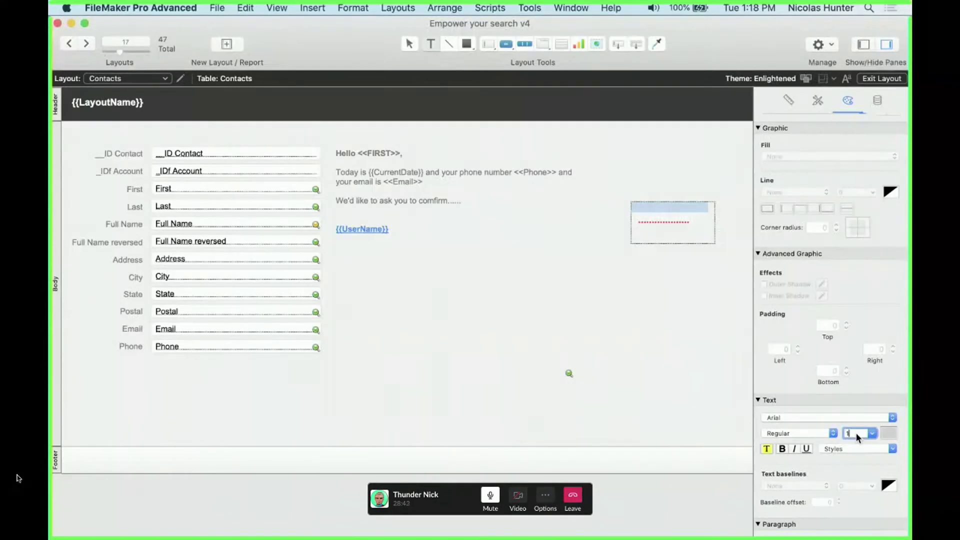
{"action": "type", "text": "0"}
{"action": "key", "text": "Return"}
{"action": "left_click", "coordinate": [667, 374]}
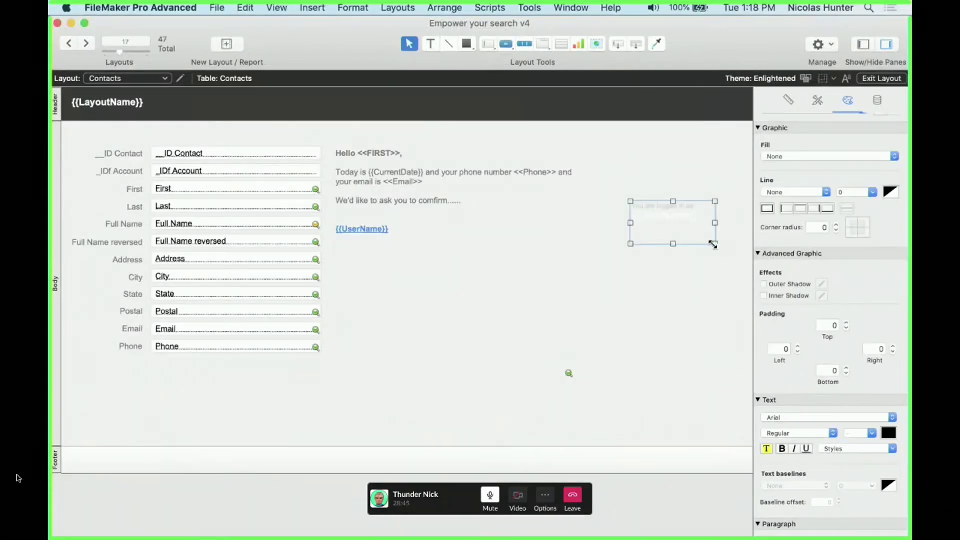
{"action": "left_click_drag", "start_coordinate": [713, 245], "coordinate": [711, 108]}
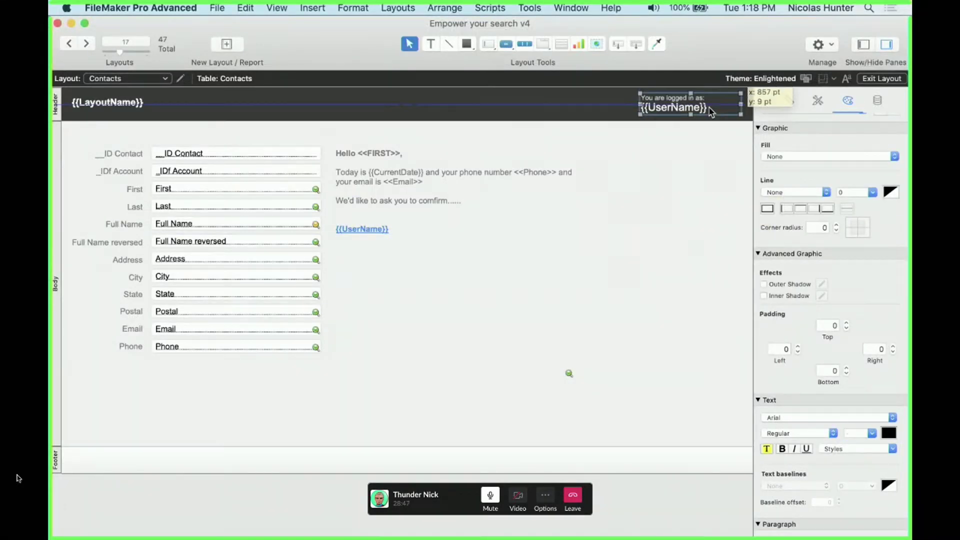
Widen the header label toward the left and check it in Browse mode
{"action": "scroll", "coordinate": [700, 107], "scroll_direction": "right", "scroll_amount": 3}
{"action": "left_click_drag", "start_coordinate": [593, 104], "coordinate": [544, 103]}
{"action": "key", "text": "super+b"}
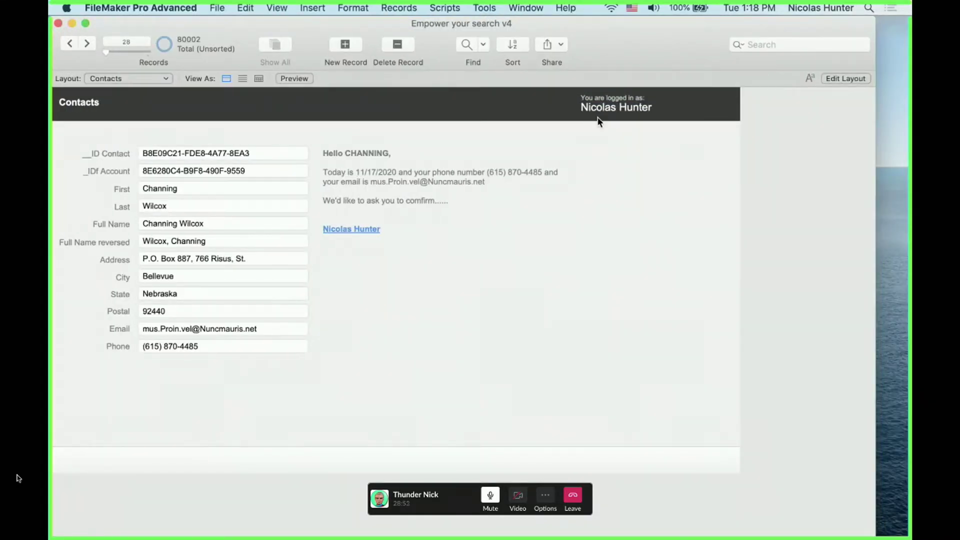
{"action": "key", "text": "super+l"}
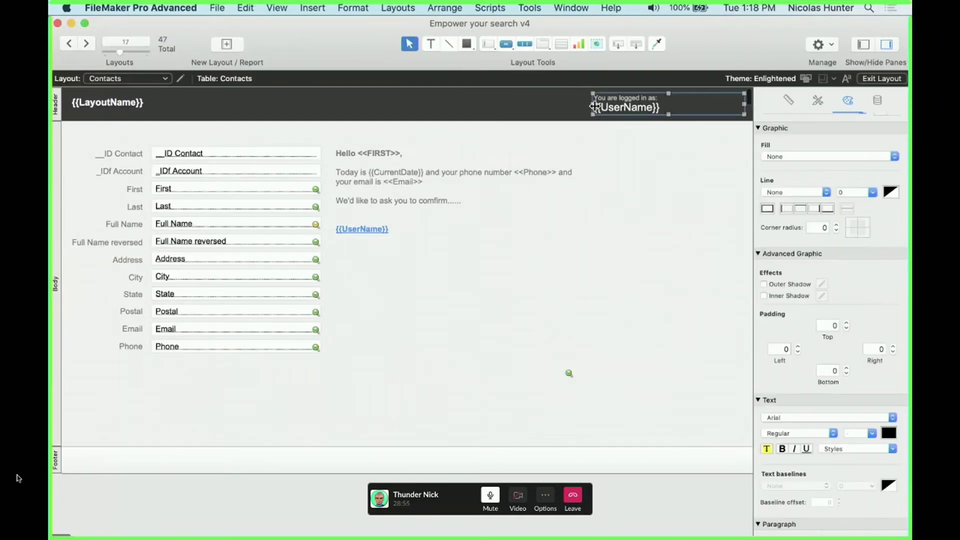
Narrow the header label, right-align its text, and preview it in Browse mode
{"action": "left_click_drag", "start_coordinate": [595, 106], "coordinate": [665, 104]}
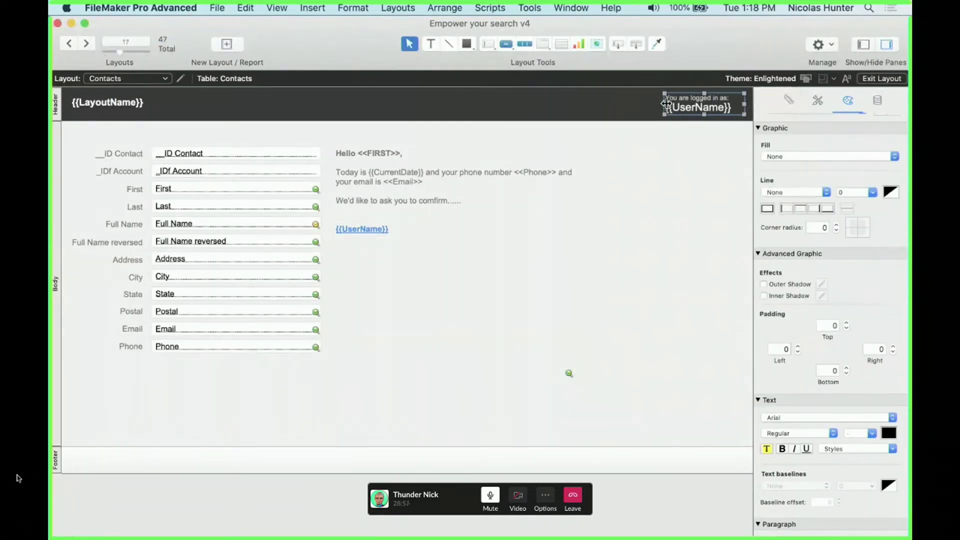
{"action": "scroll", "coordinate": [816, 319], "scroll_direction": "down", "scroll_amount": 5}
{"action": "left_click", "coordinate": [805, 326]}
{"action": "left_click", "coordinate": [666, 286]}
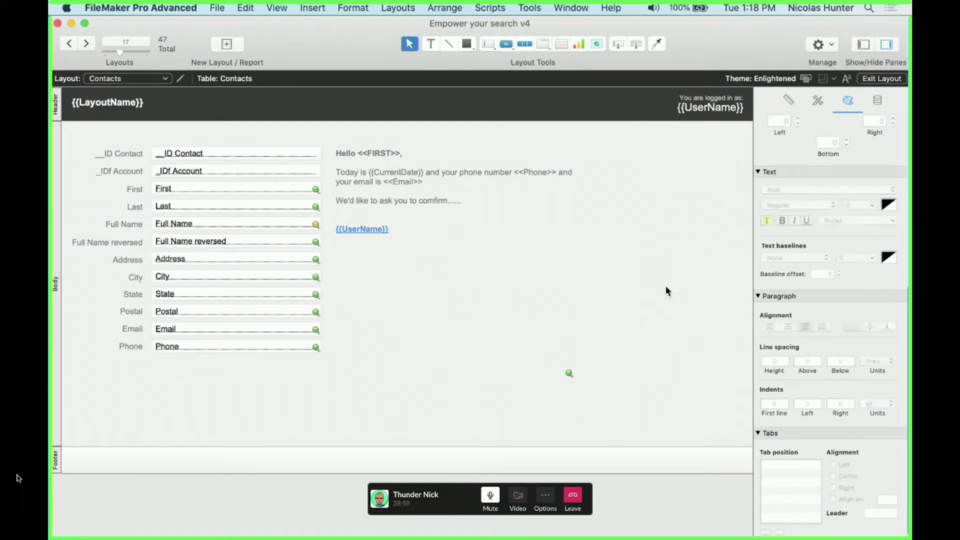
{"action": "key", "text": "super+b"}
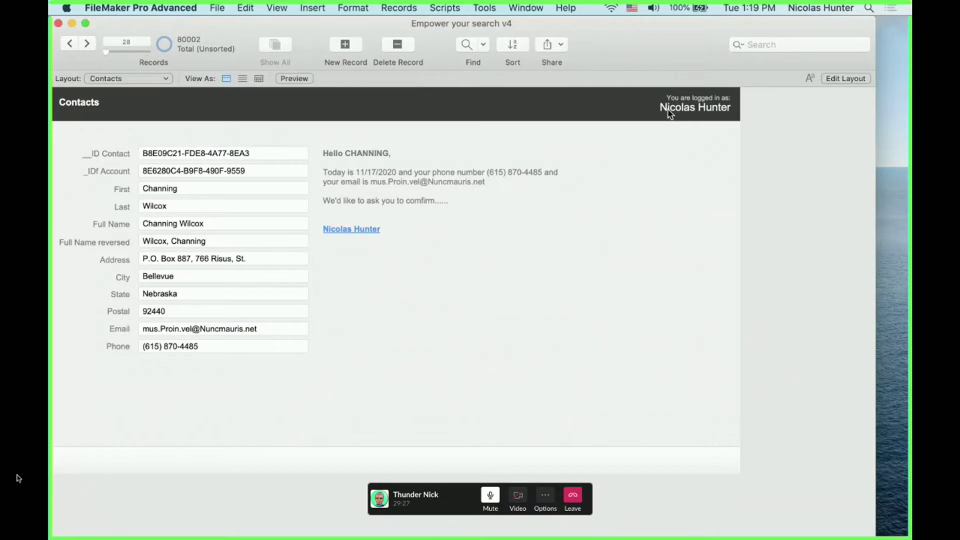
Back in Layout mode, edit the letter text with the caret after {{UserName}}
{"action": "left_click", "coordinate": [297, 5]}
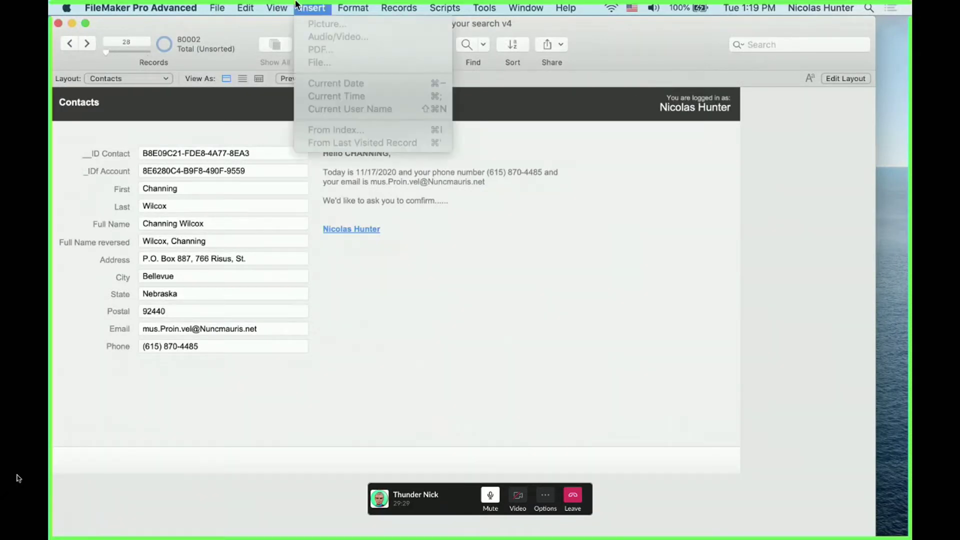
{"action": "left_click", "coordinate": [297, 5]}
{"action": "key", "text": "super+l"}
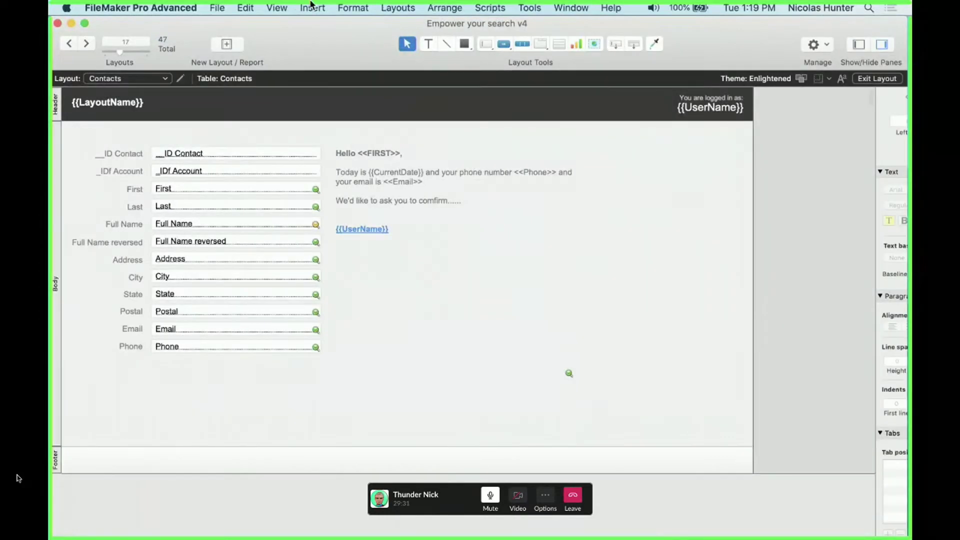
{"action": "left_click", "coordinate": [308, 7]}
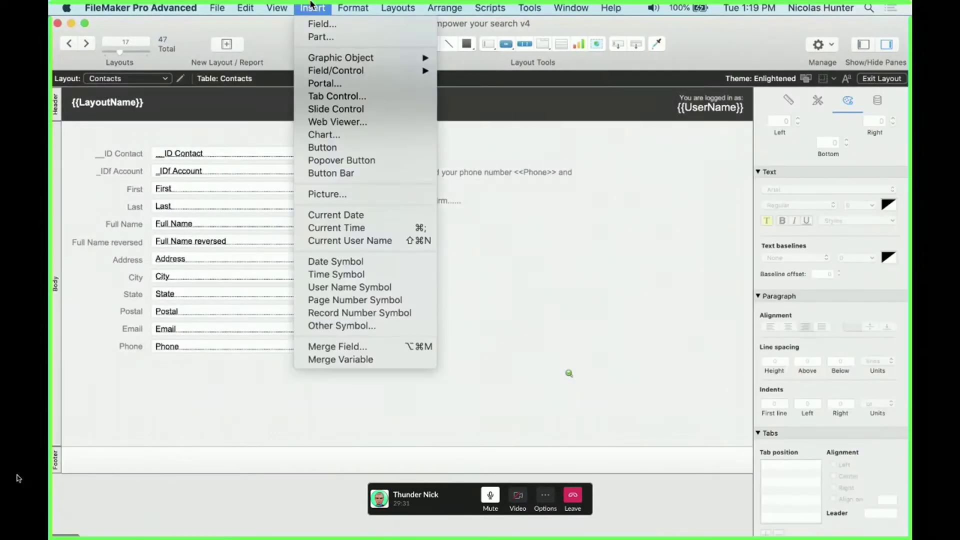
{"action": "left_click", "coordinate": [587, 304]}
{"action": "left_click", "coordinate": [423, 196]}
{"action": "double_click", "coordinate": [416, 183]}
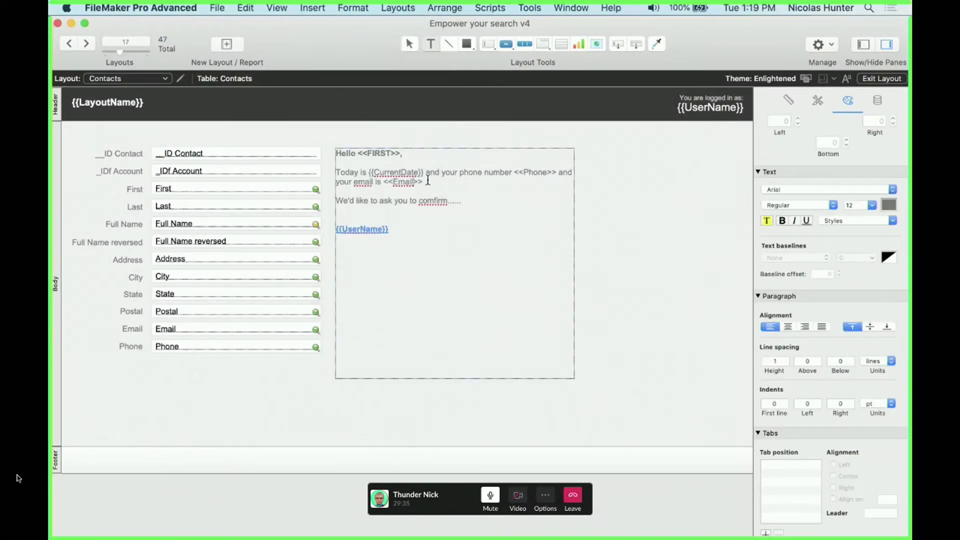
{"action": "left_click_drag", "start_coordinate": [423, 182], "coordinate": [384, 182]}
{"action": "left_click", "coordinate": [402, 220]}
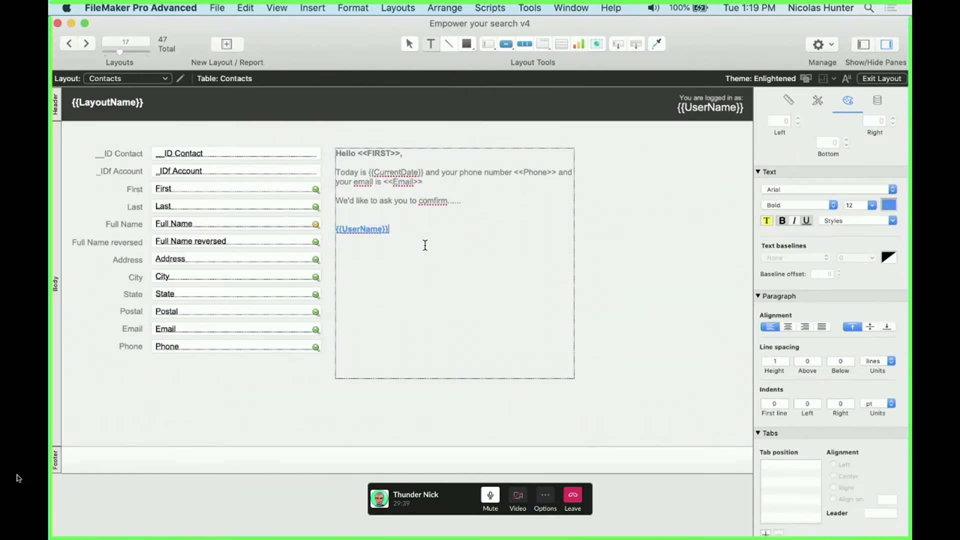
Add blank lines, type the <<Address>> merge field, and preview the address in Browse mode
{"action": "key", "text": "Return"}
{"action": "key", "text": "Return"}
{"action": "key", "text": "alt+super+m"}
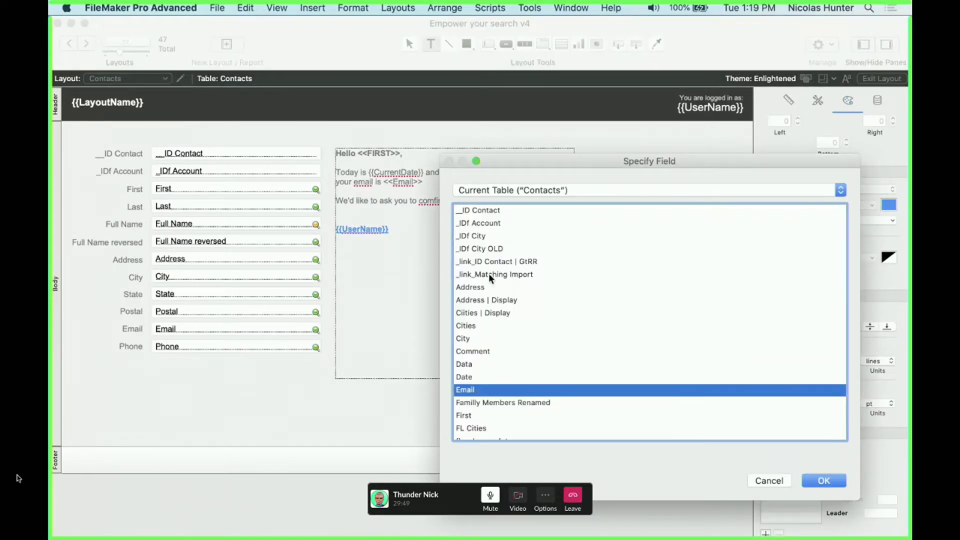
{"action": "key", "text": "Escape"}
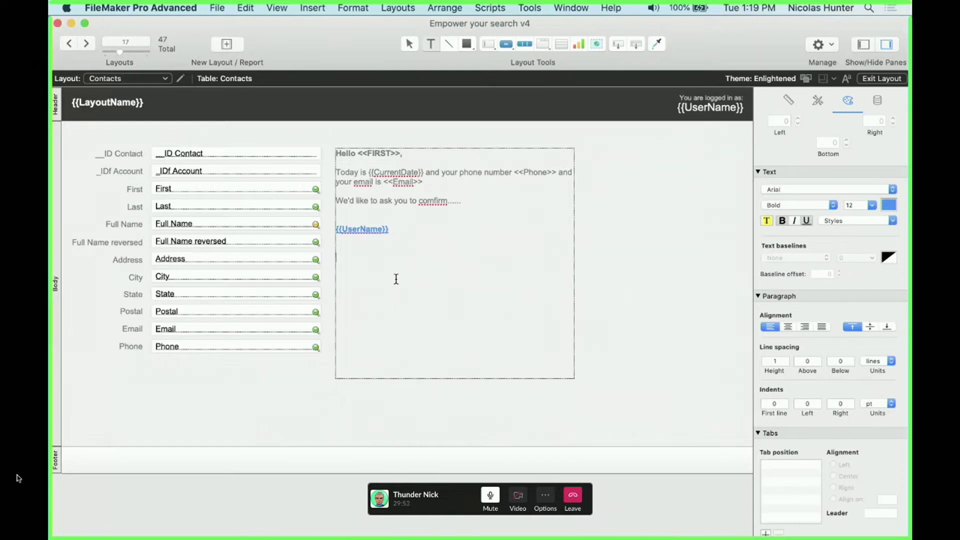
{"action": "type", "text": "u"}
{"action": "key", "text": "BackSpace"}
{"action": "key", "text": "BackSpace"}
{"action": "type", "text": "<<Address>>"}
{"action": "key", "text": "super+b"}
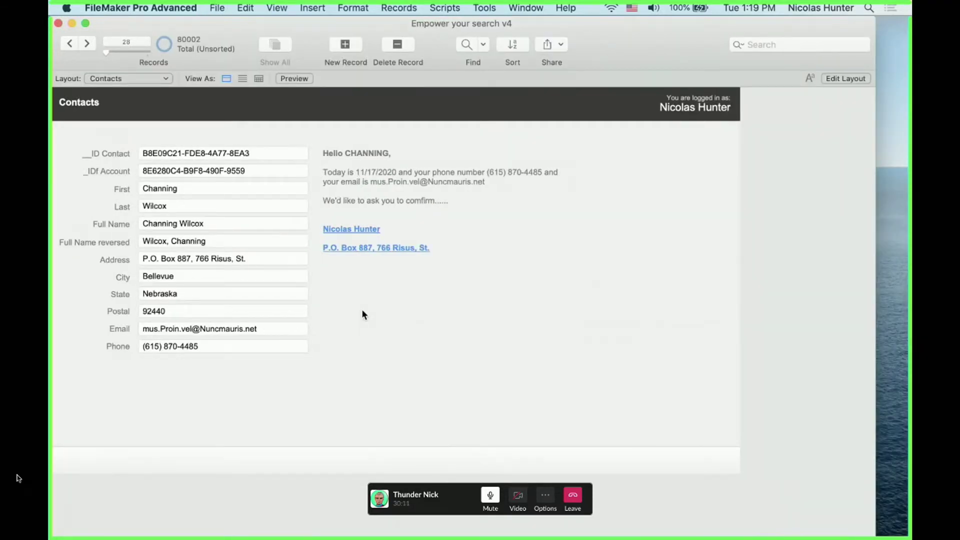
Return to Layout mode and cancel the merge field chooser, leaving the <<Address>> letter unchanged
{"action": "key", "text": "super+l"}
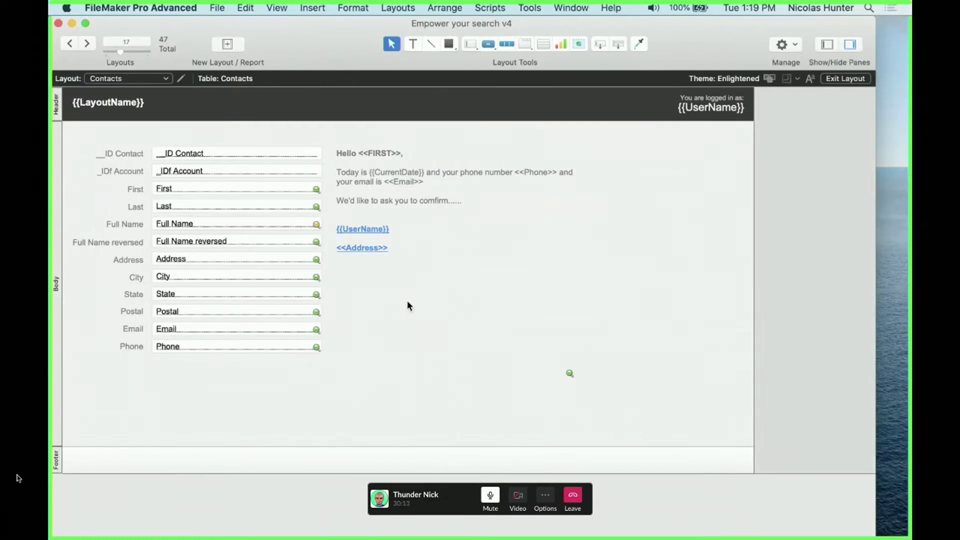
{"action": "left_click", "coordinate": [407, 300]}
{"action": "left_click", "coordinate": [404, 284]}
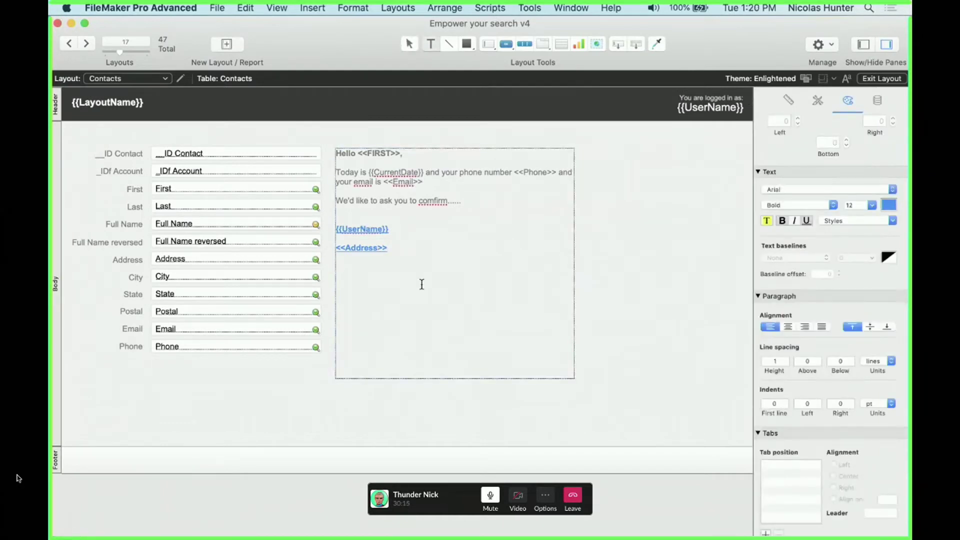
{"action": "key", "text": "super+alt+m"}
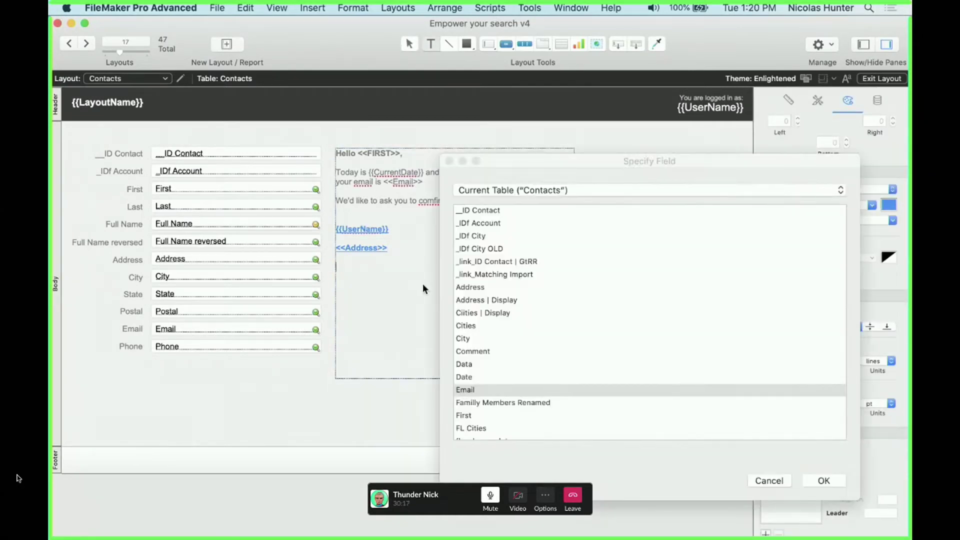
{"action": "key", "text": "Escape"}
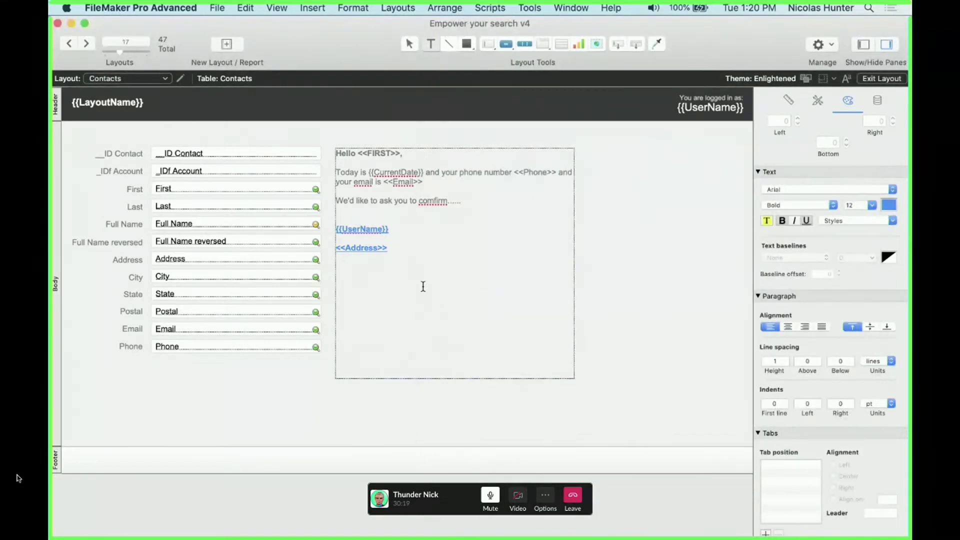
{"action": "key", "text": "Escape"}
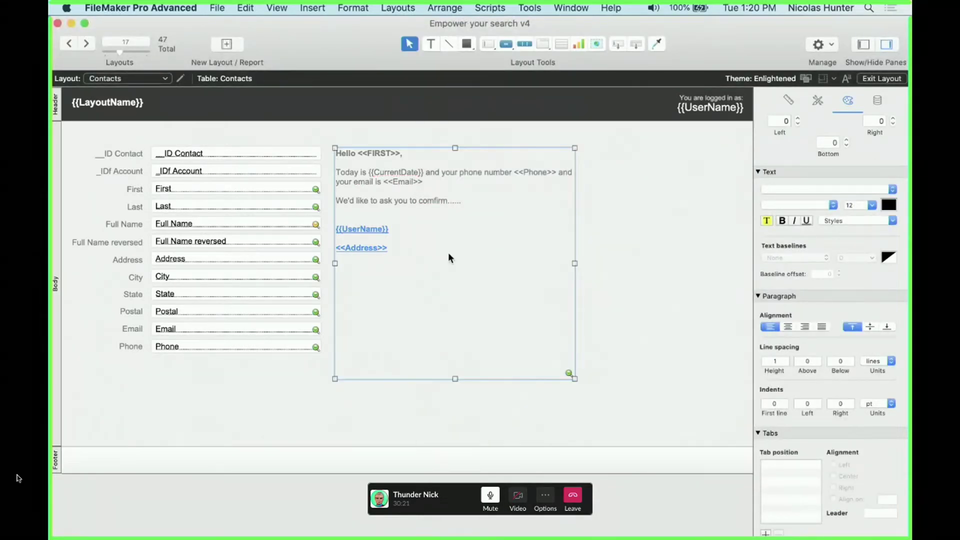
{"action": "key", "text": "super+Tab"}
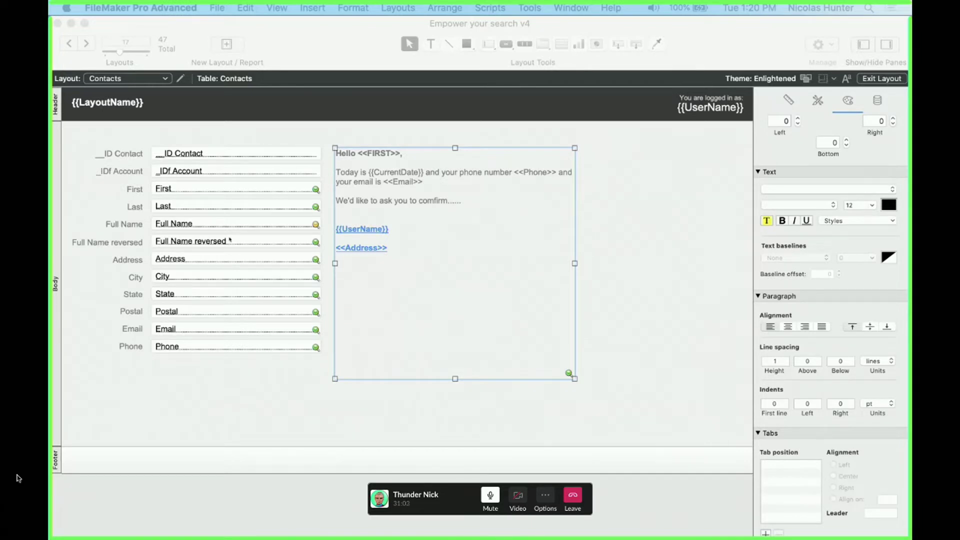
{"action": "left_click", "coordinate": [119, 210]}
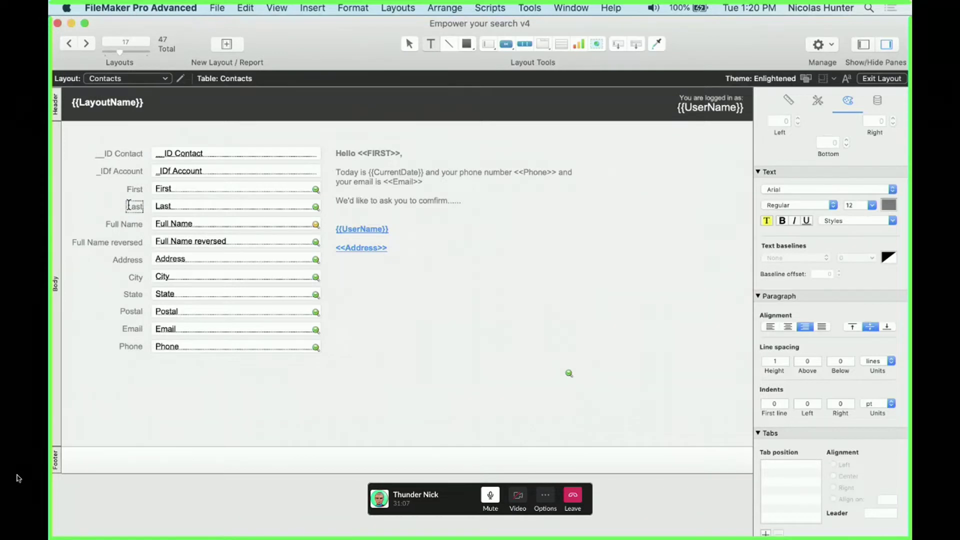
{"action": "key", "text": "Escape"}
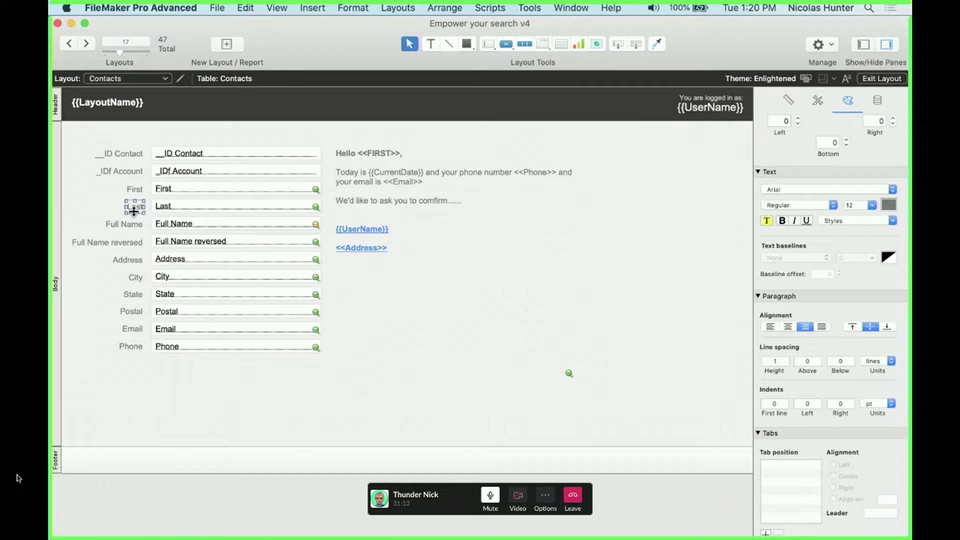
{"action": "left_click", "coordinate": [129, 200]}
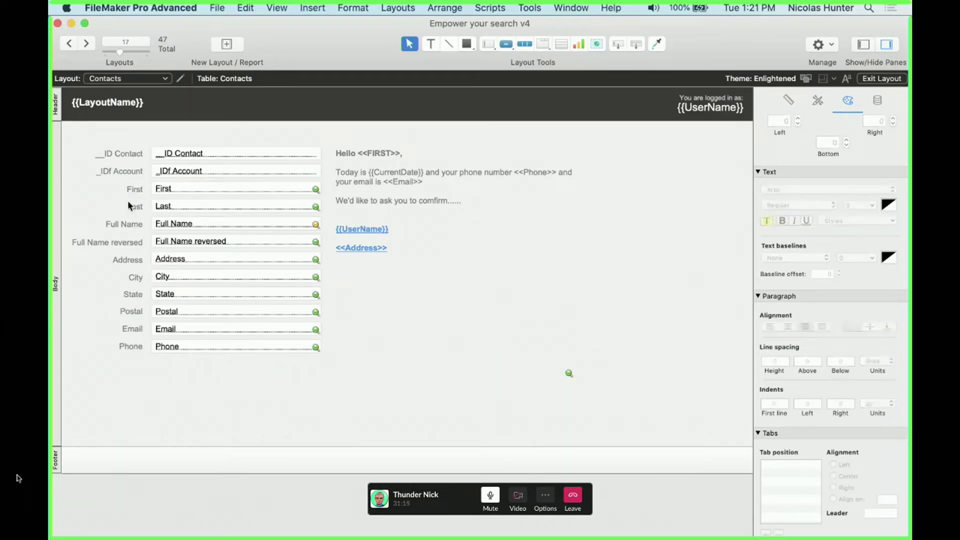
{"action": "left_click", "coordinate": [134, 204]}
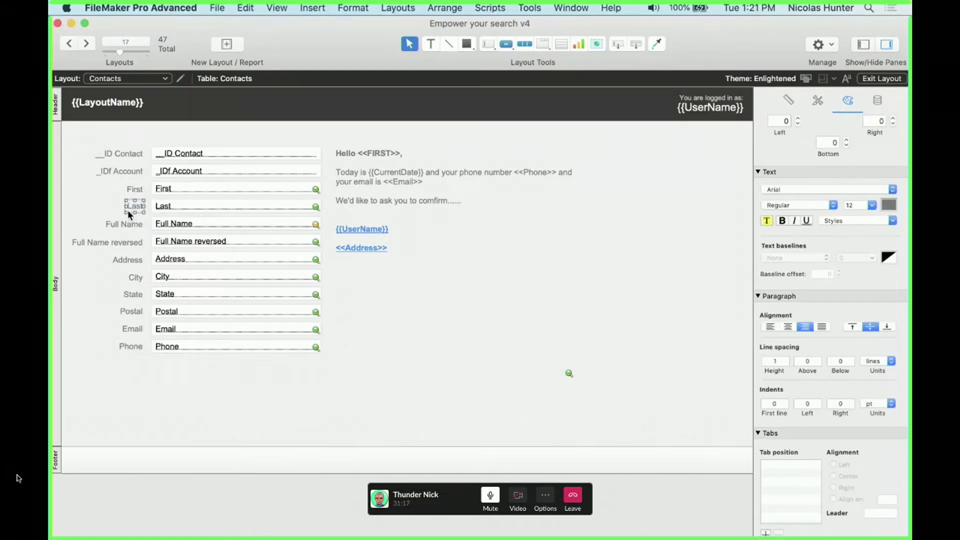
{"action": "left_click", "coordinate": [105, 201]}
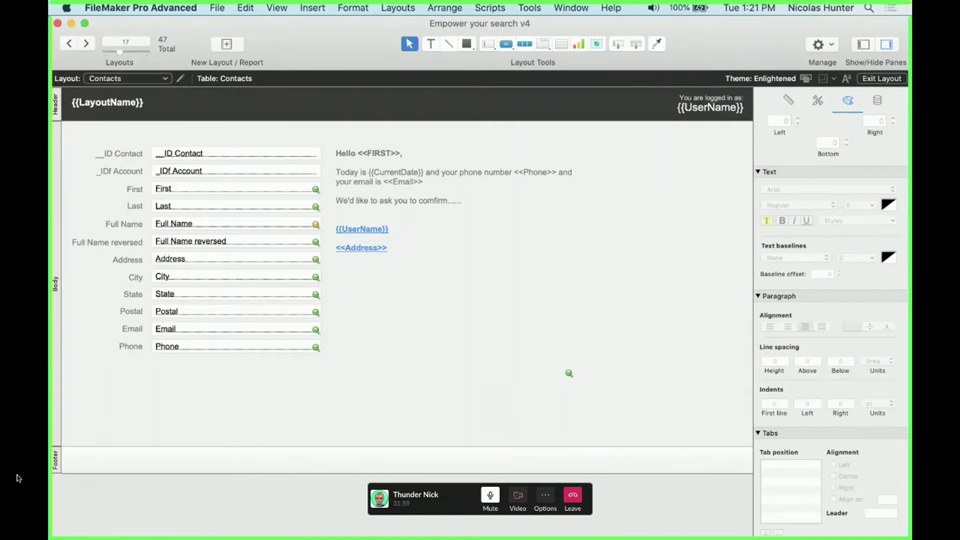
In Browse mode, add an 'o' to the contact's first name and commit the record
{"action": "key", "text": "super+b"}
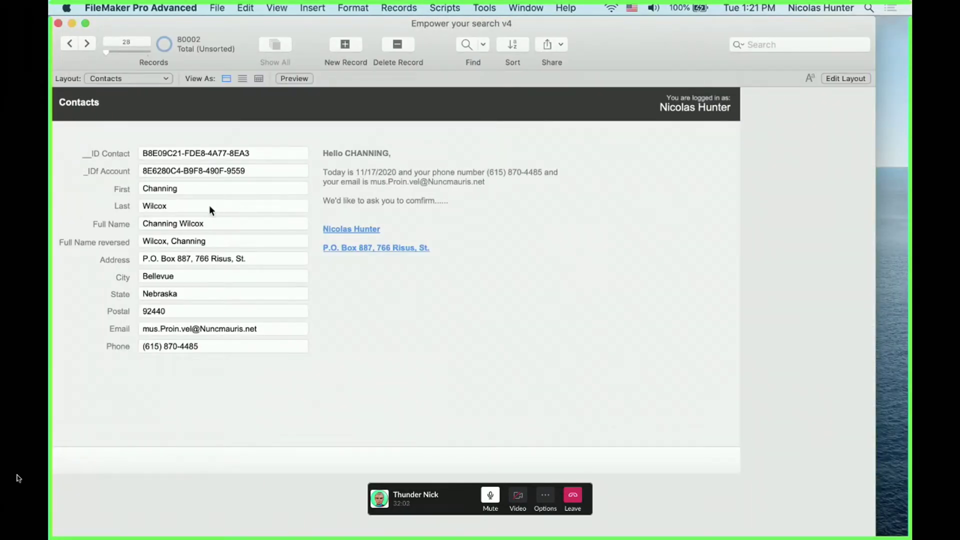
{"action": "left_click", "coordinate": [197, 188]}
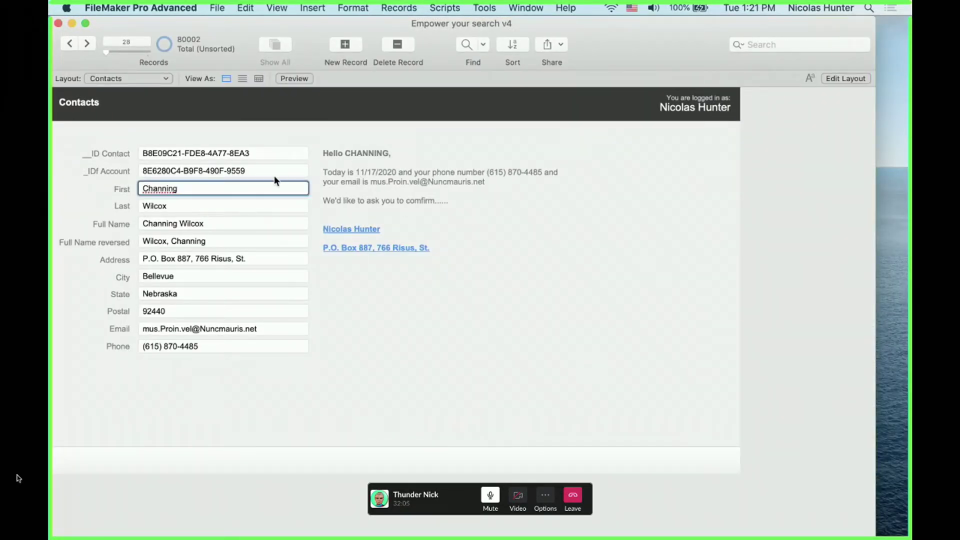
{"action": "triple_click", "coordinate": [187, 189]}
{"action": "left_click", "coordinate": [186, 189]}
{"action": "type", "text": "o"}
{"action": "left_click", "coordinate": [365, 292]}
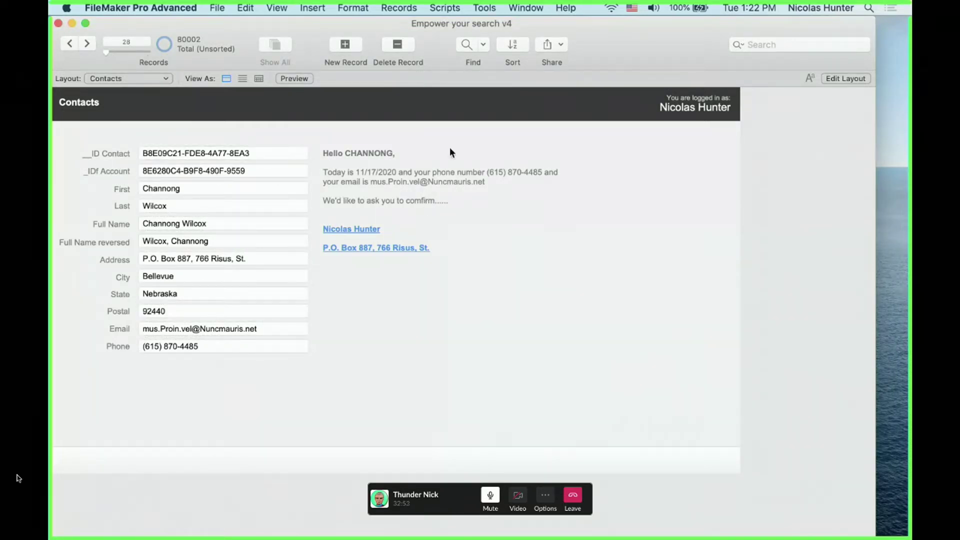
{"action": "key", "text": "super+l"}
Select and deselect the logged-in-as header text and the greeting merge-text block
{"action": "left_click", "coordinate": [717, 100]}
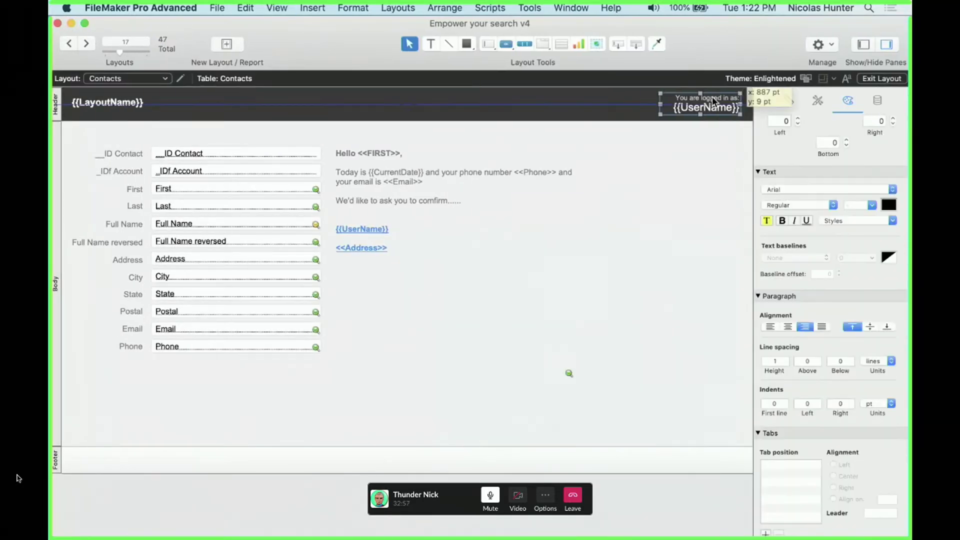
{"action": "left_click", "coordinate": [714, 150]}
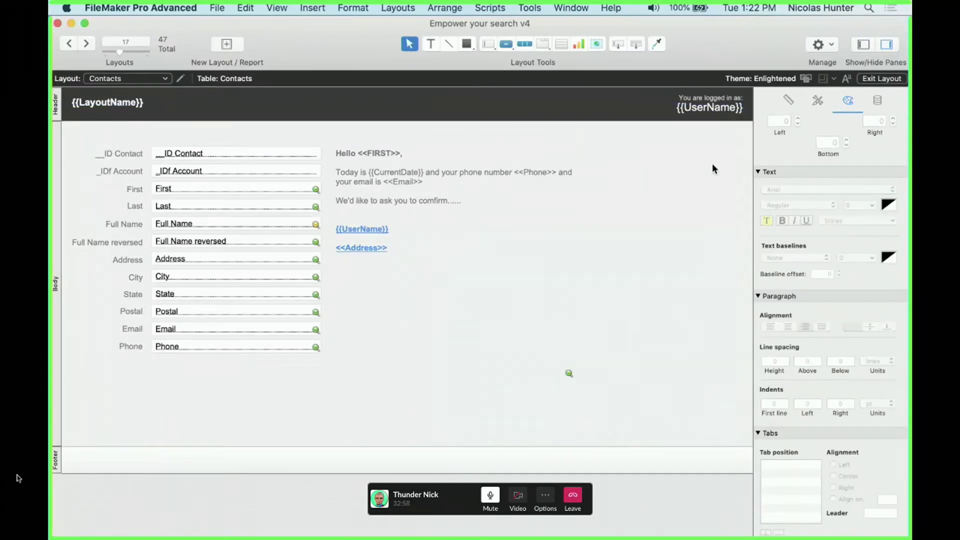
{"action": "left_click", "coordinate": [710, 114]}
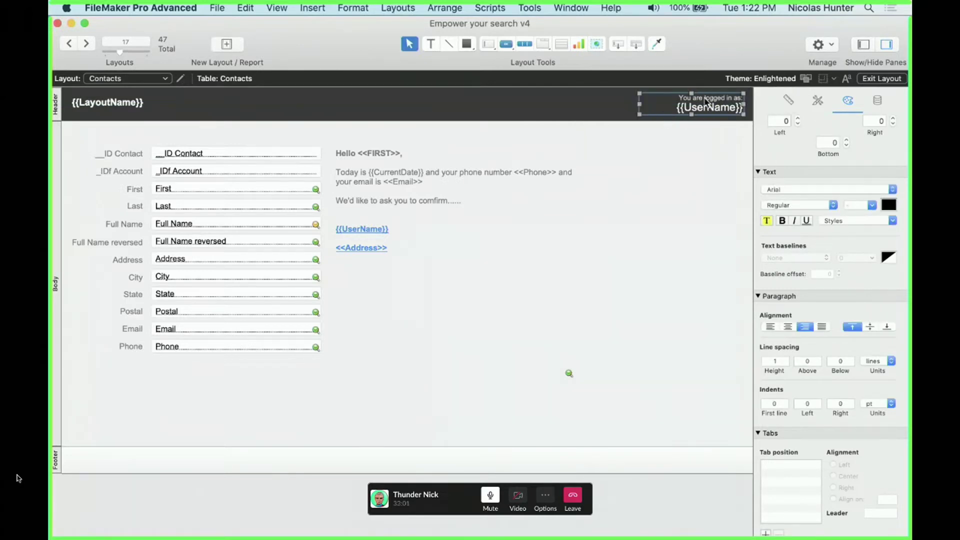
{"action": "left_click", "coordinate": [684, 182]}
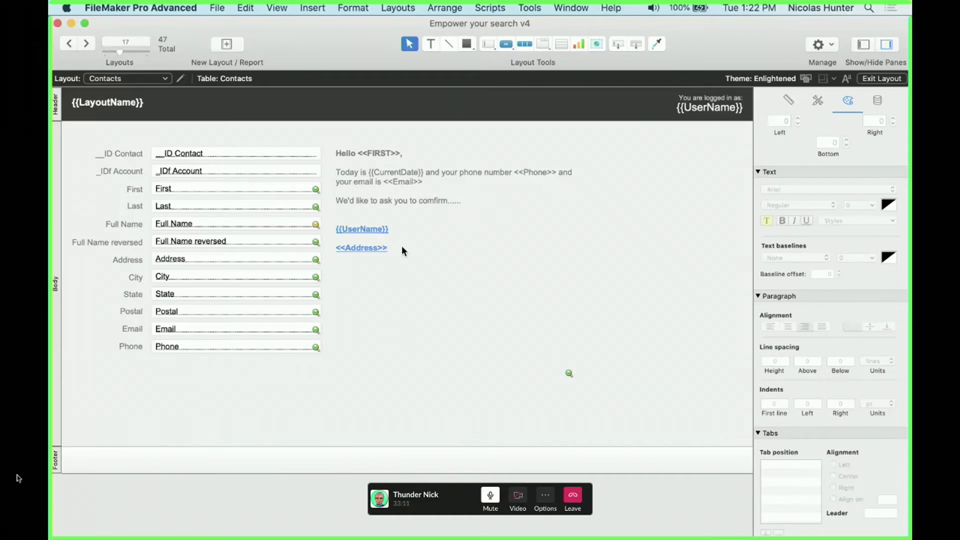
{"action": "left_click", "coordinate": [406, 346]}
{"action": "left_click", "coordinate": [311, 403]}
Draw a field box below Phone, cancel the field choice, and open Manage Database
{"action": "left_click", "coordinate": [617, 42]}
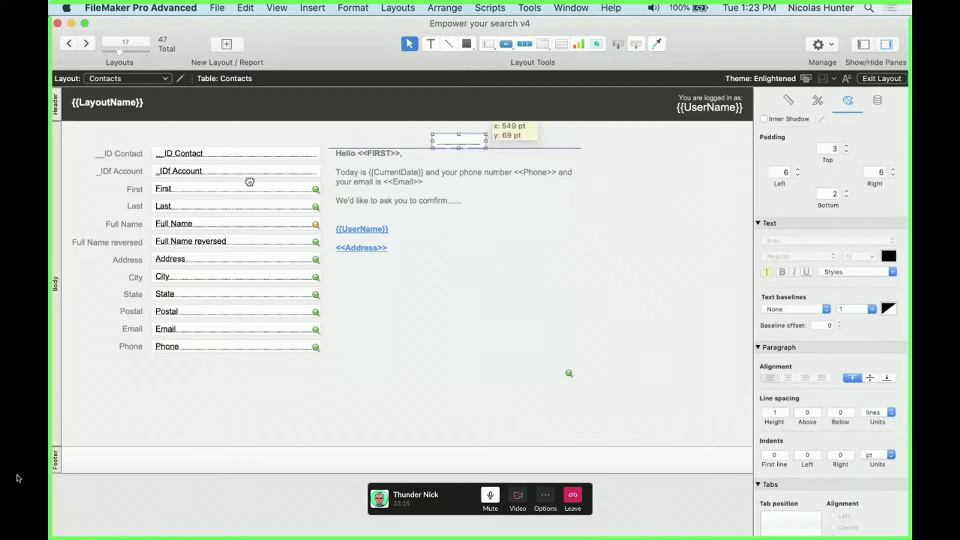
{"action": "left_click_drag", "start_coordinate": [190, 364], "coordinate": [244, 379]}
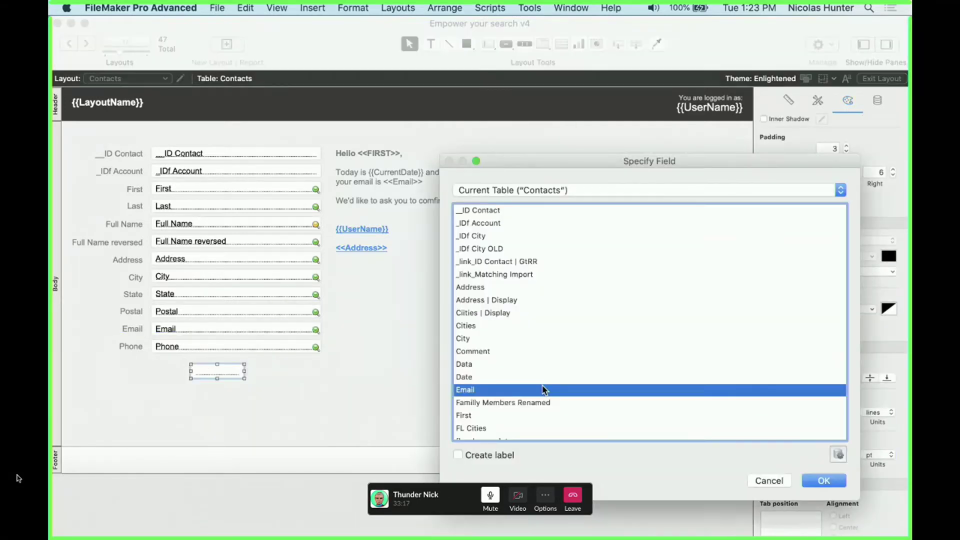
{"action": "left_click", "coordinate": [542, 328]}
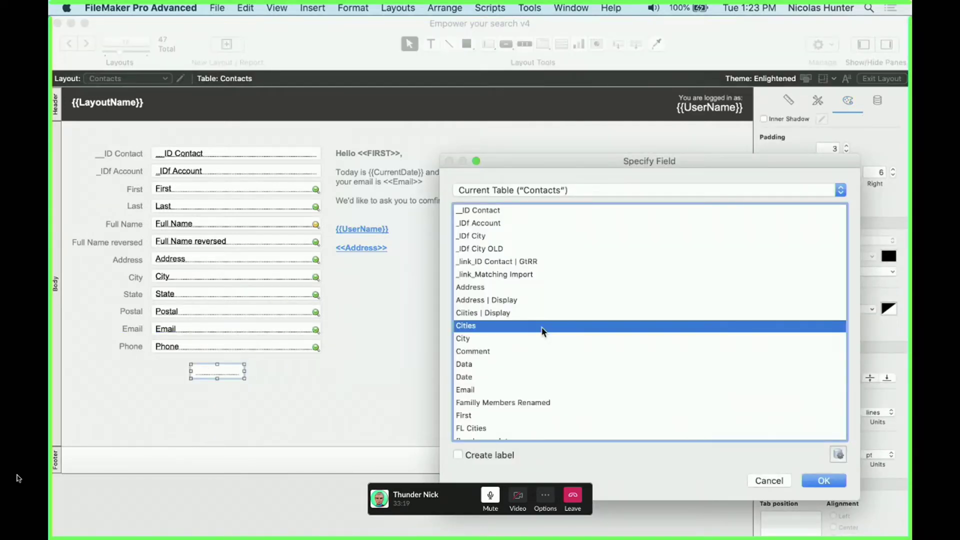
{"action": "key", "text": "u"}
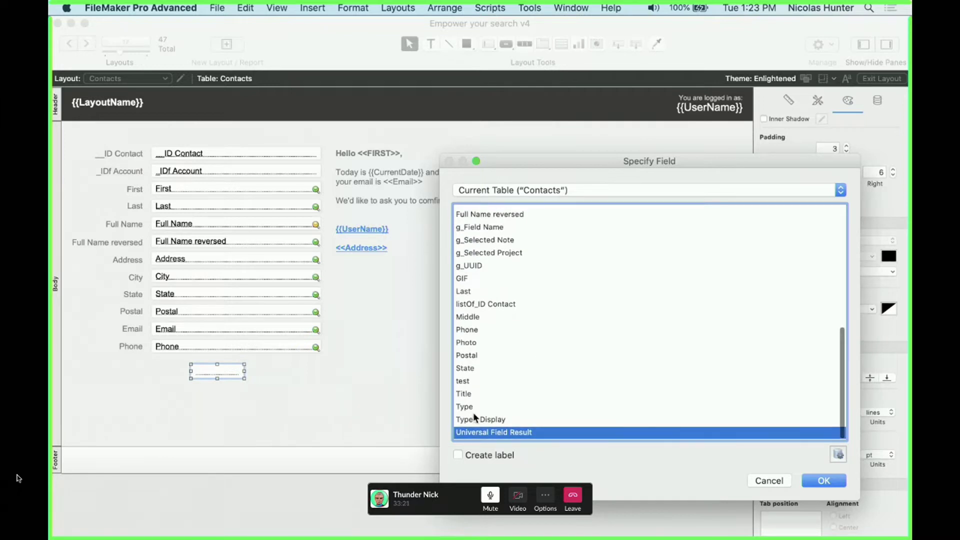
{"action": "key", "text": "Escape"}
{"action": "key", "text": "super+shift+d"}
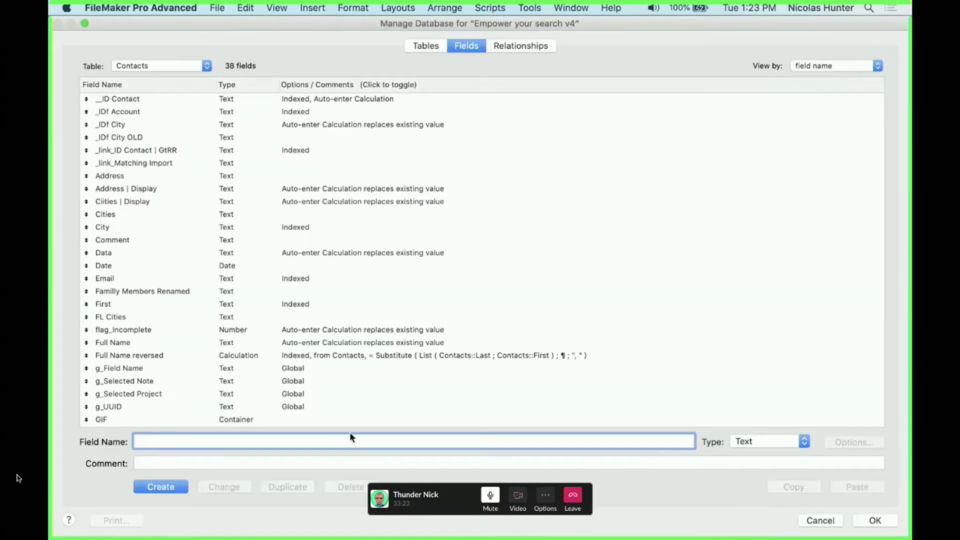
Create a Number field named 'Number of Projects' and close Manage Database
{"action": "type", "text": "Number of Projects"}
{"action": "left_click", "coordinate": [752, 442]}
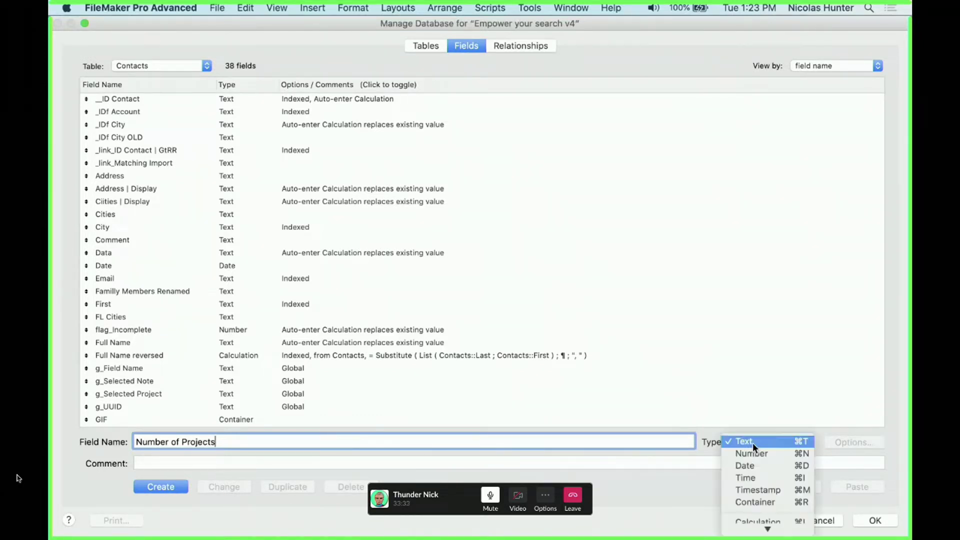
{"action": "left_click", "coordinate": [753, 451]}
{"action": "left_click", "coordinate": [185, 488]}
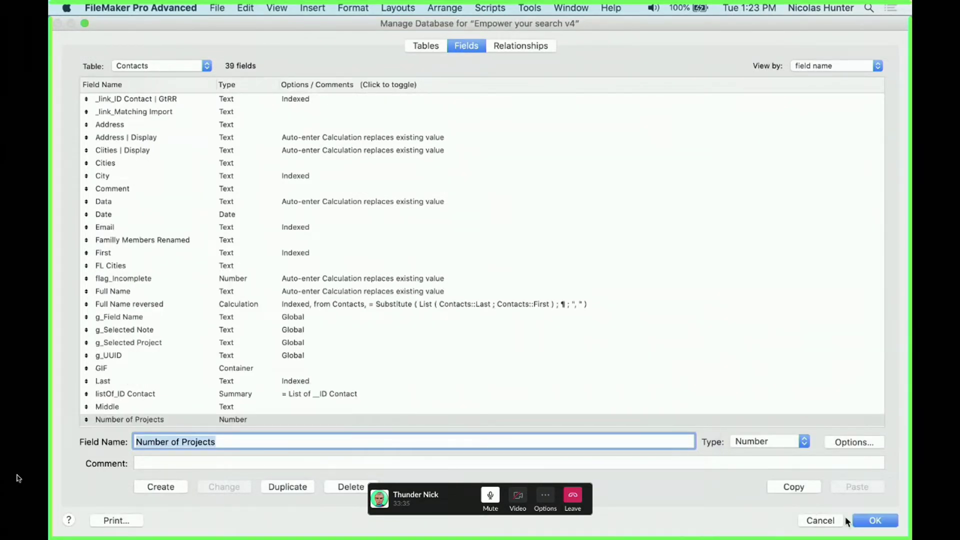
{"action": "left_click", "coordinate": [873, 520]}
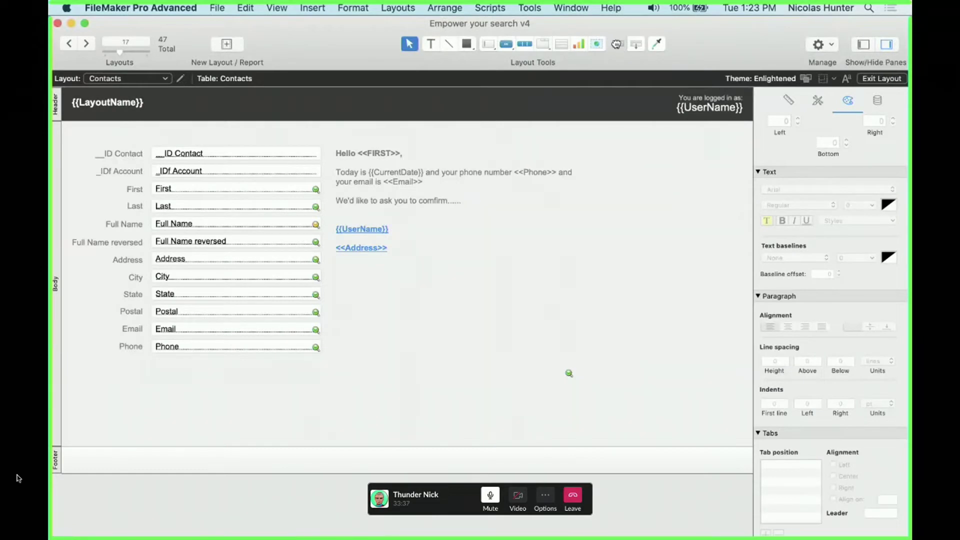
Place a Number of Projects field below the Phone field
{"action": "left_click_drag", "start_coordinate": [618, 44], "coordinate": [157, 392]}
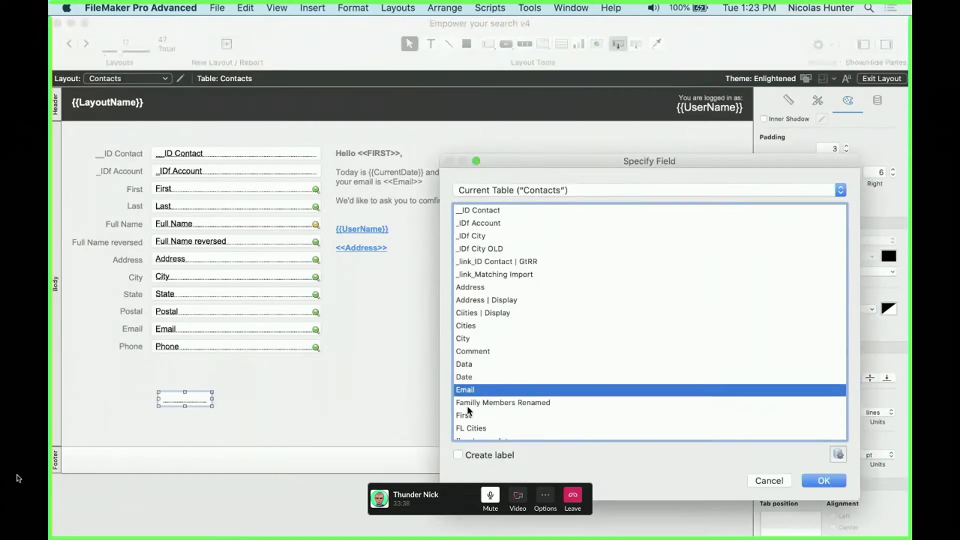
{"action": "left_click", "coordinate": [509, 380]}
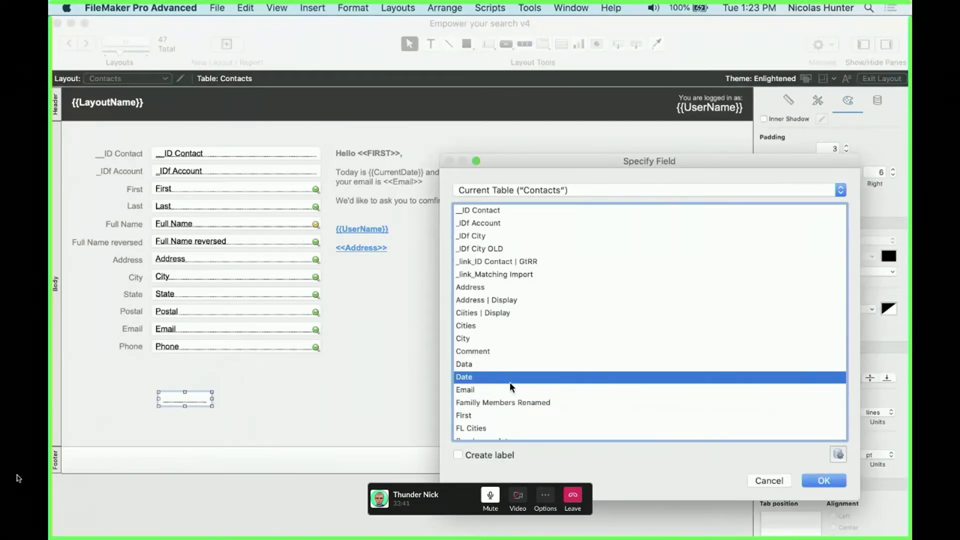
{"action": "key", "text": "n"}
{"action": "double_click", "coordinate": [477, 432]}
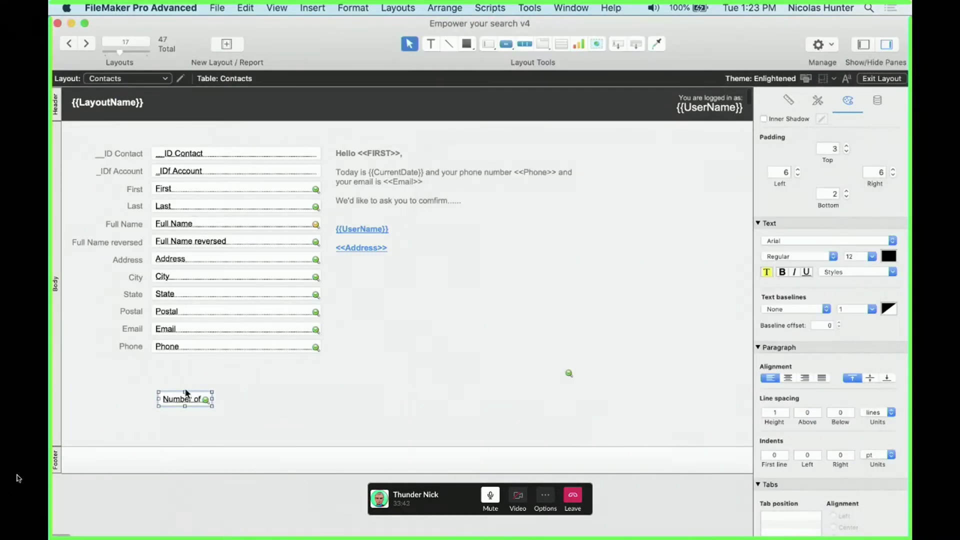
Shorten the greeting merge-text block to fit its text
{"action": "left_click", "coordinate": [361, 215]}
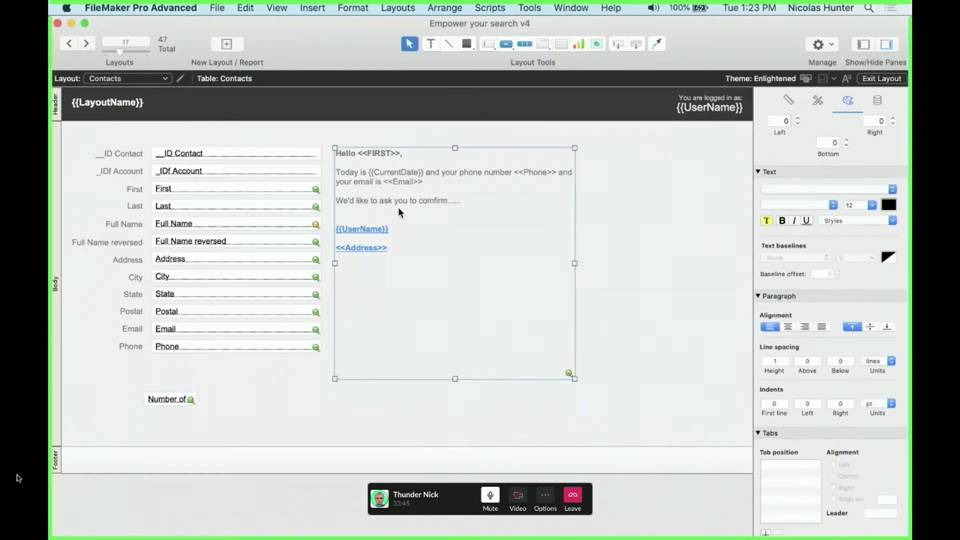
{"action": "left_click_drag", "start_coordinate": [455, 379], "coordinate": [455, 272]}
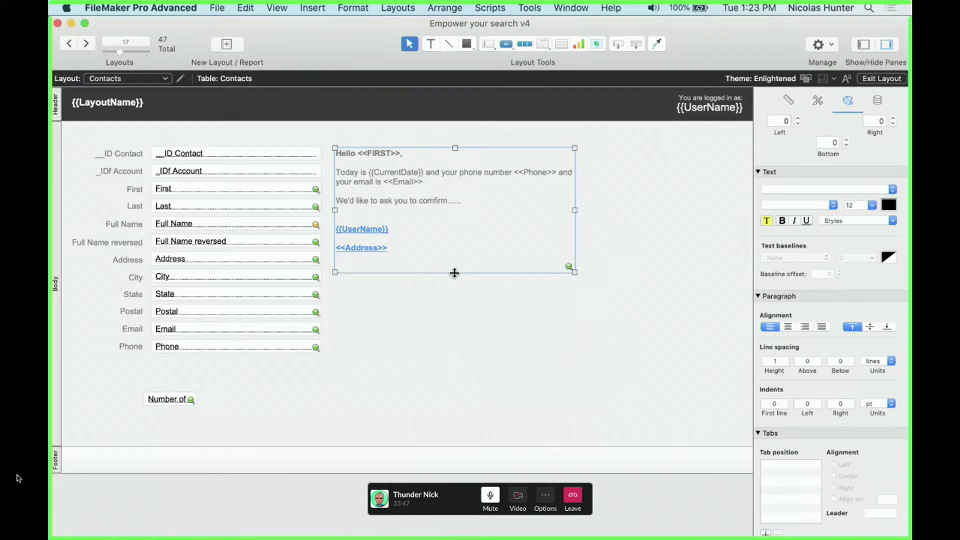
{"action": "double_click", "coordinate": [381, 223]}
{"action": "key", "text": "Escape"}
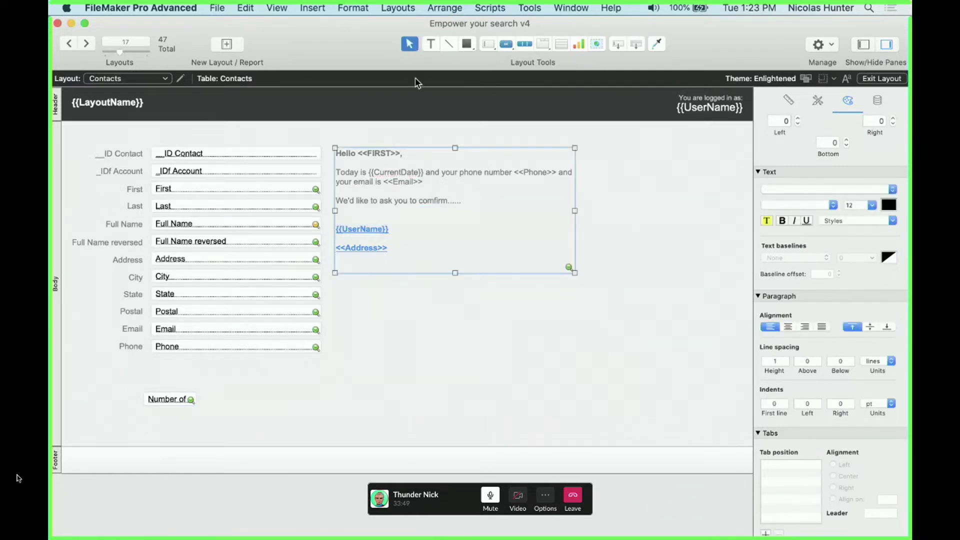
Draw a text box below the greeting, insert a Full Name merge field, then undo it
{"action": "left_click", "coordinate": [431, 44]}
{"action": "left_click_drag", "start_coordinate": [363, 300], "coordinate": [577, 347]}
{"action": "key", "text": "super+alt+m"}
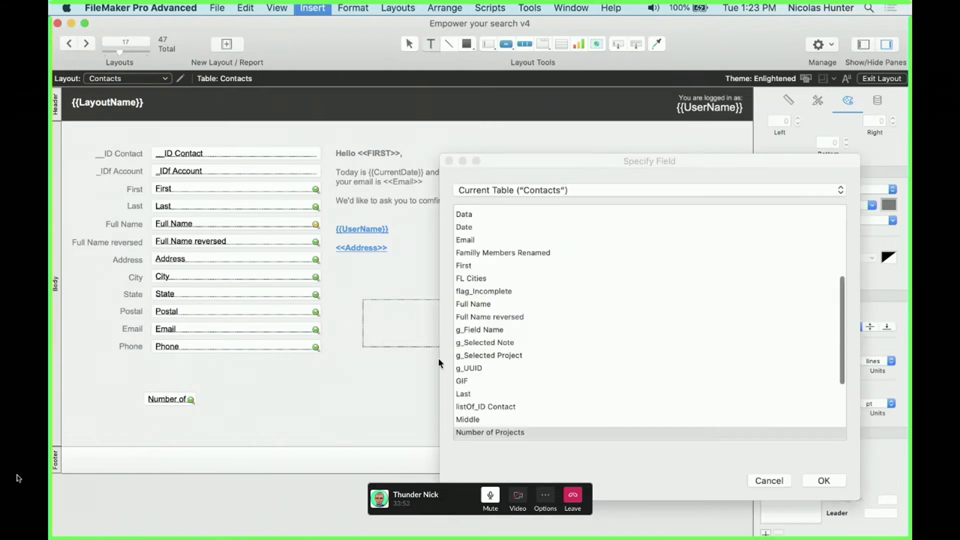
{"action": "left_click", "coordinate": [552, 394]}
{"action": "type", "text": "full"}
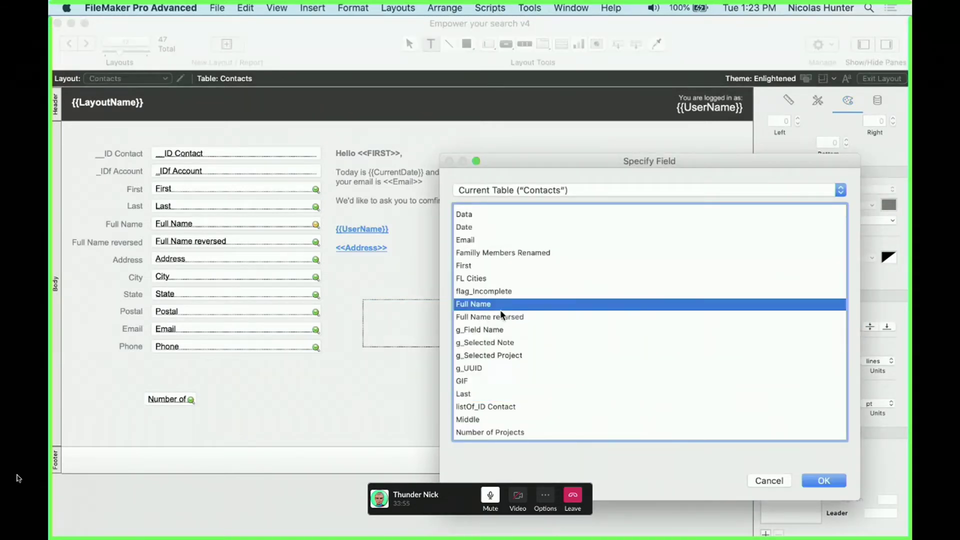
{"action": "double_click", "coordinate": [500, 307]}
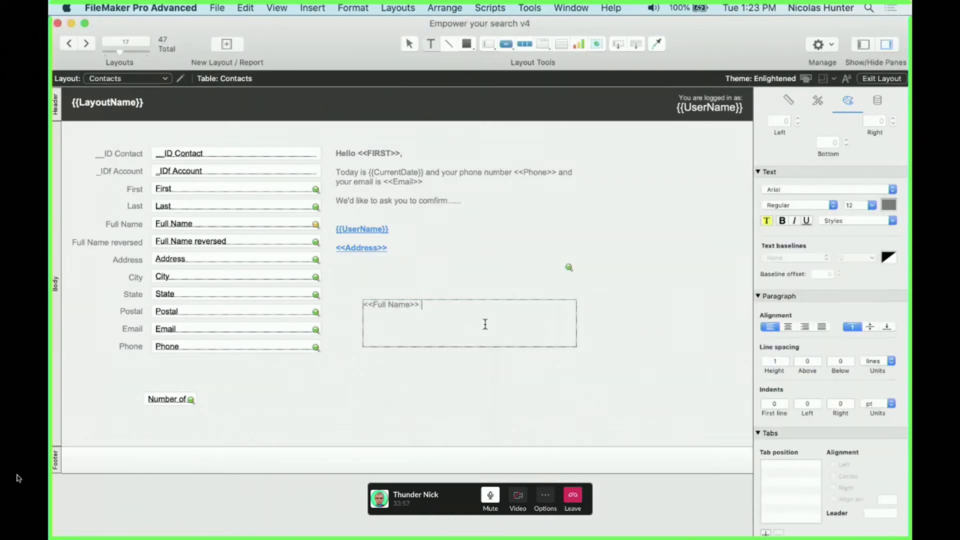
{"action": "key", "text": "super+z"}
Type the label 'Project (<<Number of Projects>>)' and shrink its box to one line
{"action": "type", "text": "Project ("}
{"action": "key", "text": "alt+super+m"}
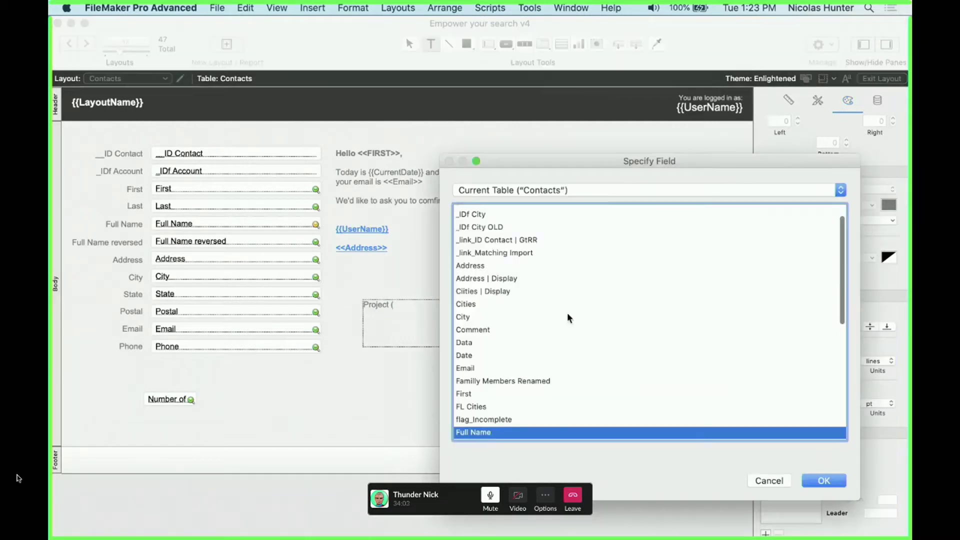
{"action": "scroll", "coordinate": [560, 349], "scroll_direction": "down", "scroll_amount": 8}
{"action": "left_click", "coordinate": [520, 330]}
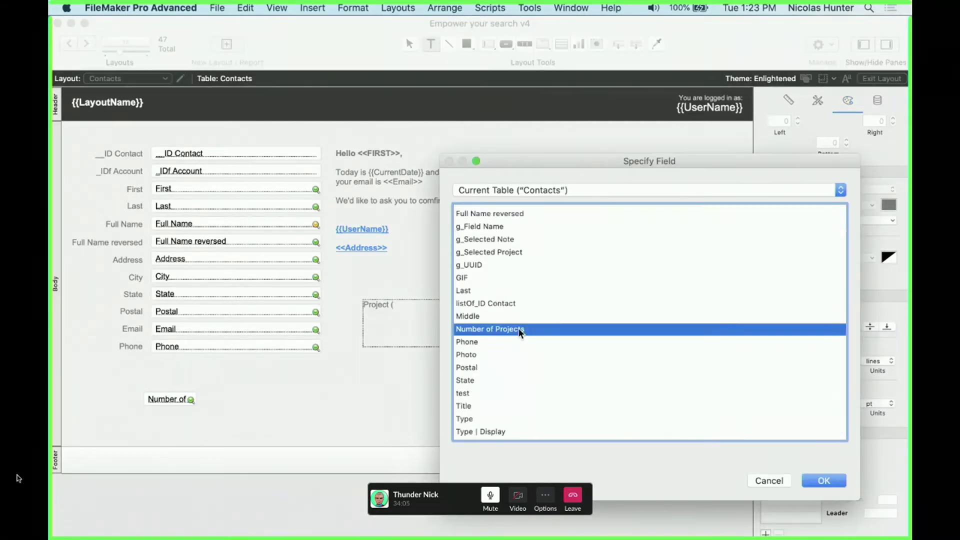
{"action": "key", "text": "Return"}
{"action": "type", "text": ")"}
{"action": "key", "text": "Escape"}
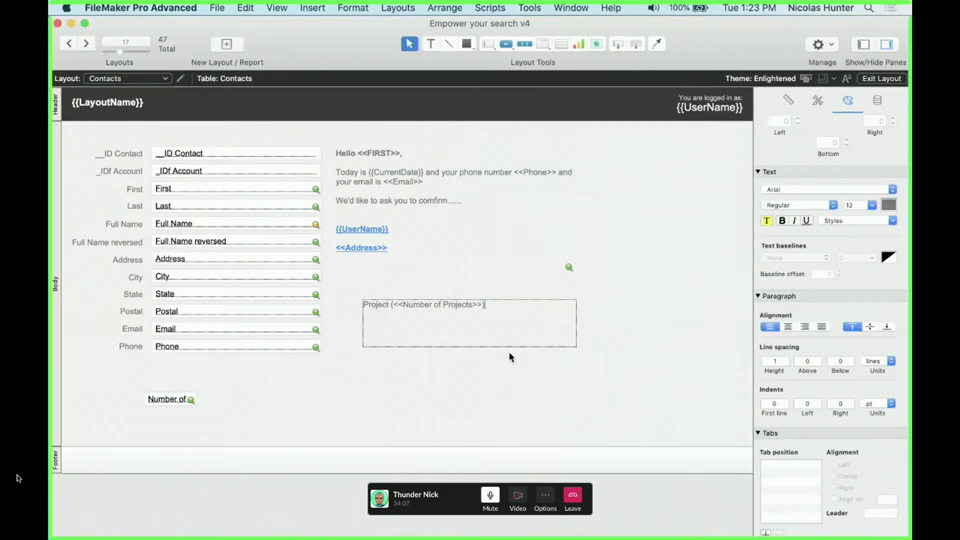
{"action": "left_click_drag", "start_coordinate": [469, 347], "coordinate": [461, 295]}
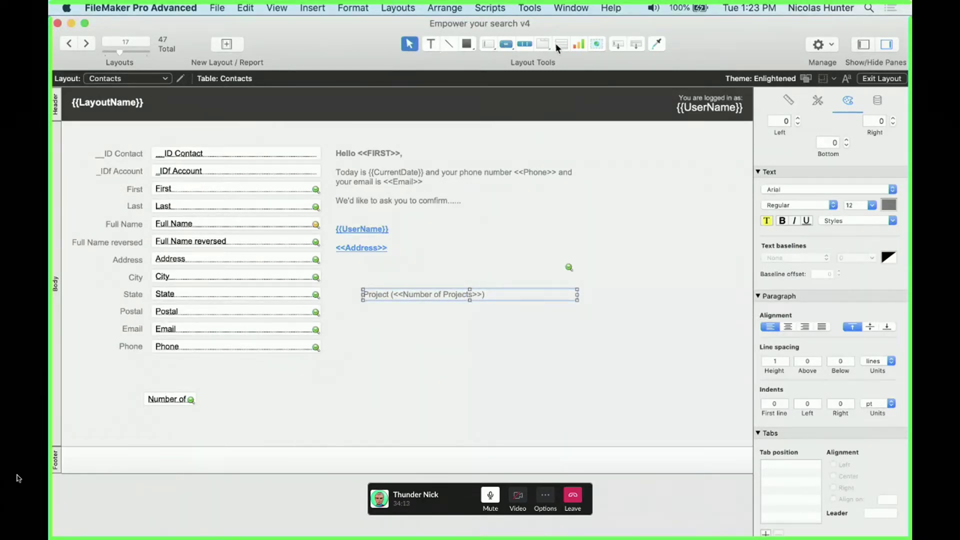
Draw a portal showing Projects records with Title, Date and _IDf Account fields
{"action": "left_click", "coordinate": [543, 43]}
{"action": "left_click_drag", "start_coordinate": [366, 318], "coordinate": [632, 434]}
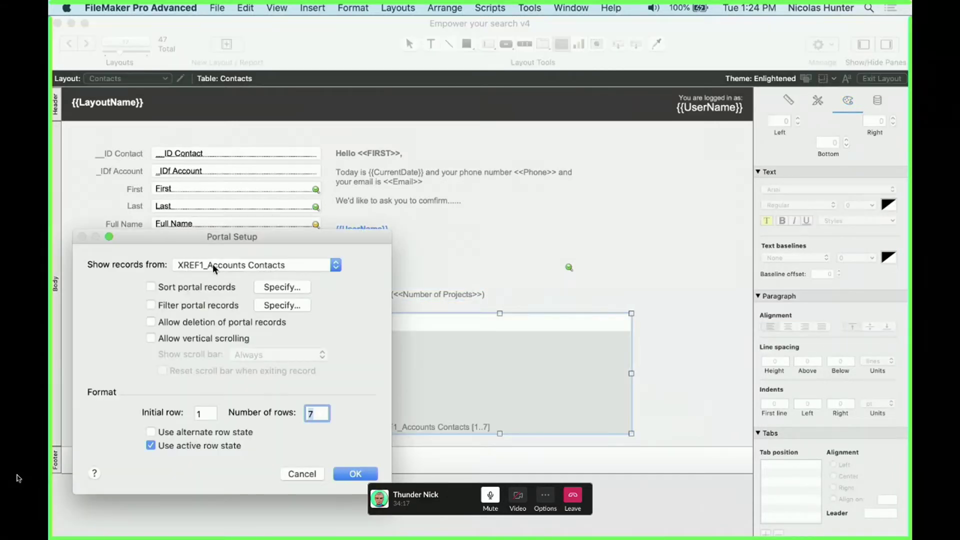
{"action": "left_click", "coordinate": [212, 264]}
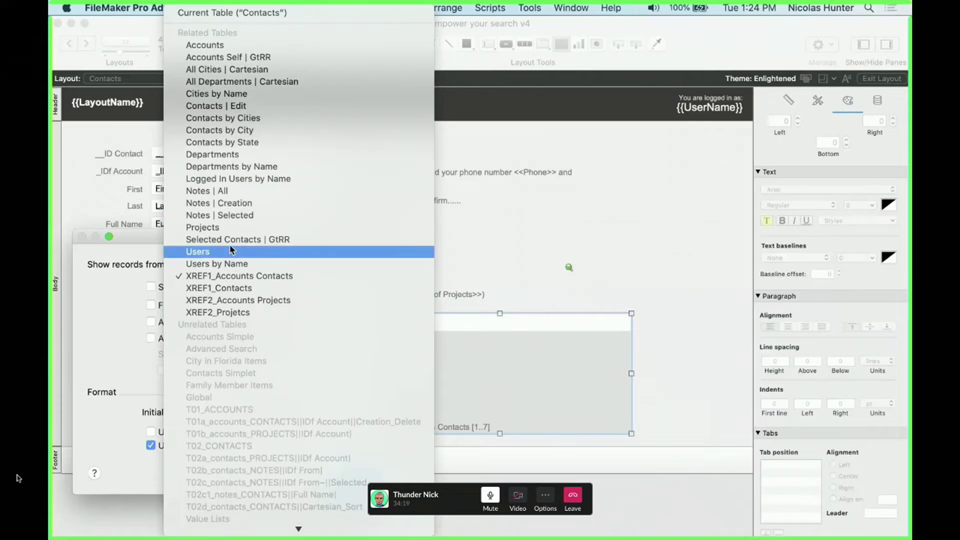
{"action": "left_click", "coordinate": [229, 228]}
{"action": "left_click", "coordinate": [368, 475]}
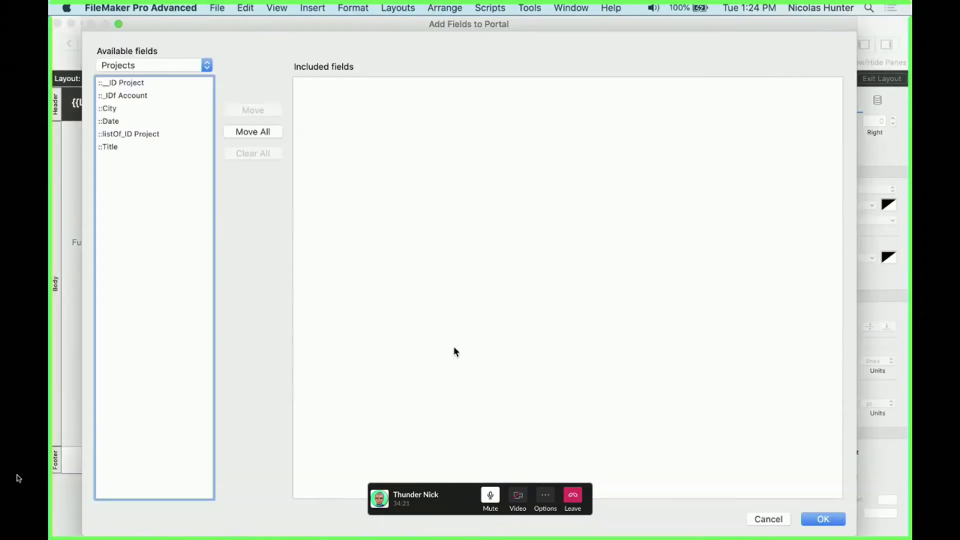
{"action": "double_click", "coordinate": [112, 147]}
{"action": "double_click", "coordinate": [118, 122]}
{"action": "double_click", "coordinate": [149, 97]}
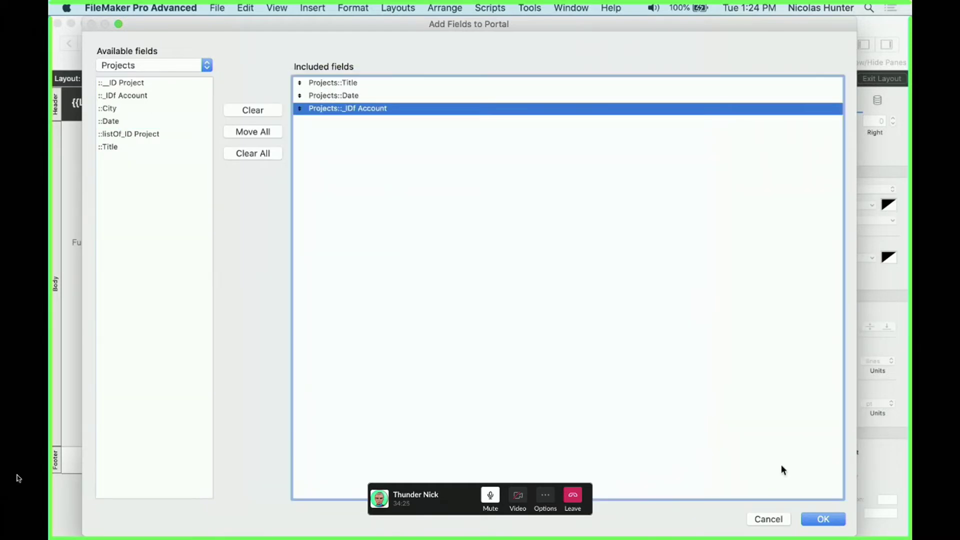
{"action": "left_click", "coordinate": [811, 519]}
Delete _IDf Account from the portal, narrow it to two fields, and nudge it into place
{"action": "left_click", "coordinate": [574, 325]}
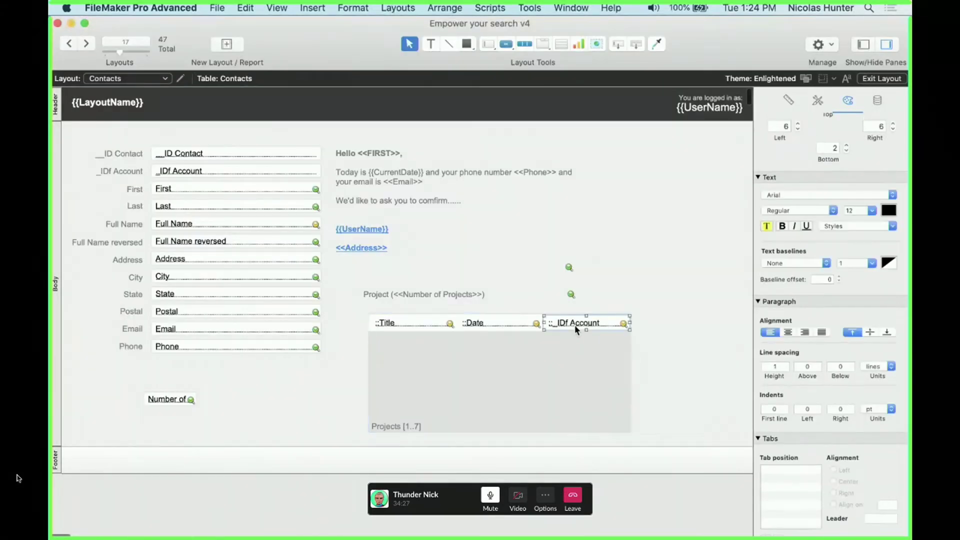
{"action": "key", "text": "Delete"}
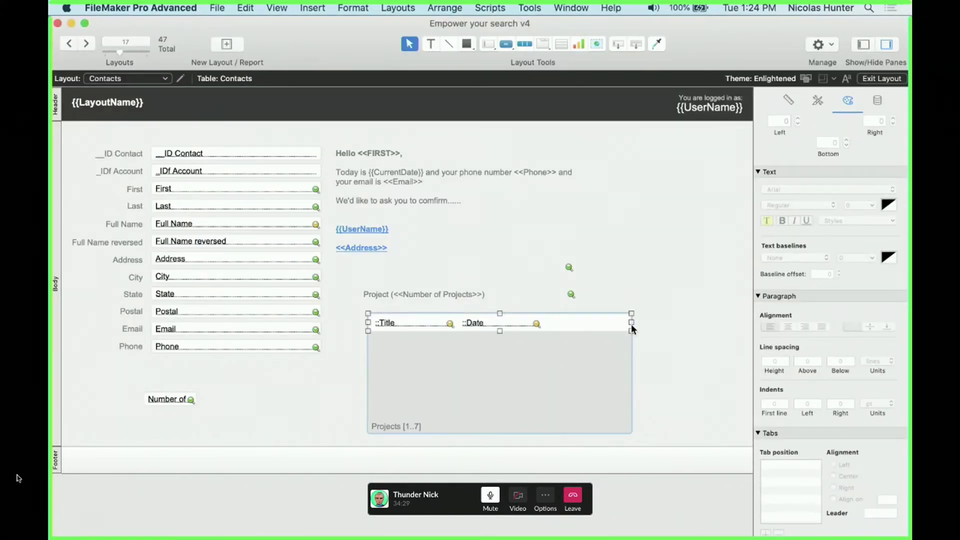
{"action": "left_click_drag", "start_coordinate": [632, 323], "coordinate": [557, 323]}
{"action": "key", "text": "super+b"}
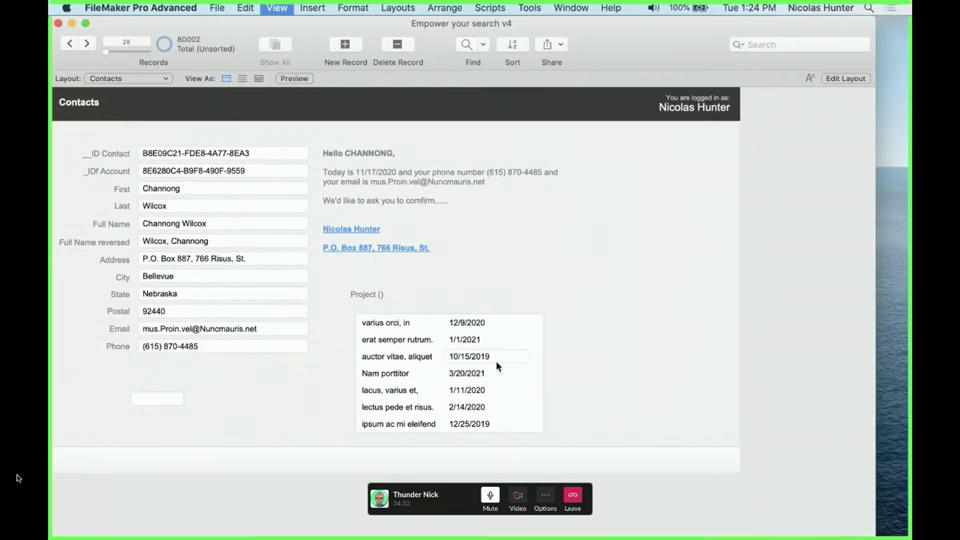
{"action": "key", "text": "super+l"}
{"action": "double_click", "coordinate": [502, 337]}
{"action": "key", "text": "Escape"}
{"action": "left_click_drag", "start_coordinate": [419, 372], "coordinate": [416, 368]}
Enable vertical scrolling on the Projects portal and test scrolling in Browse mode
{"action": "double_click", "coordinate": [515, 349]}
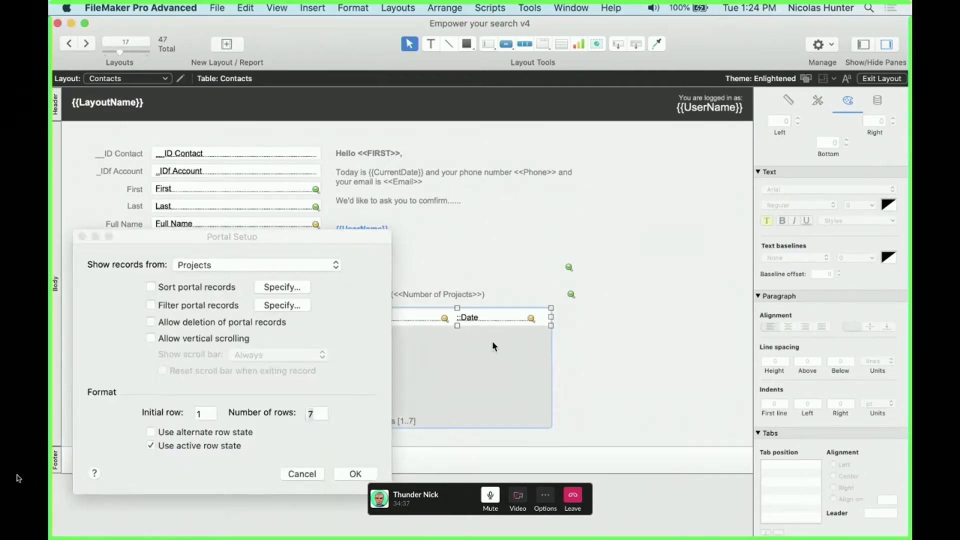
{"action": "left_click", "coordinate": [225, 339]}
{"action": "left_click", "coordinate": [365, 474]}
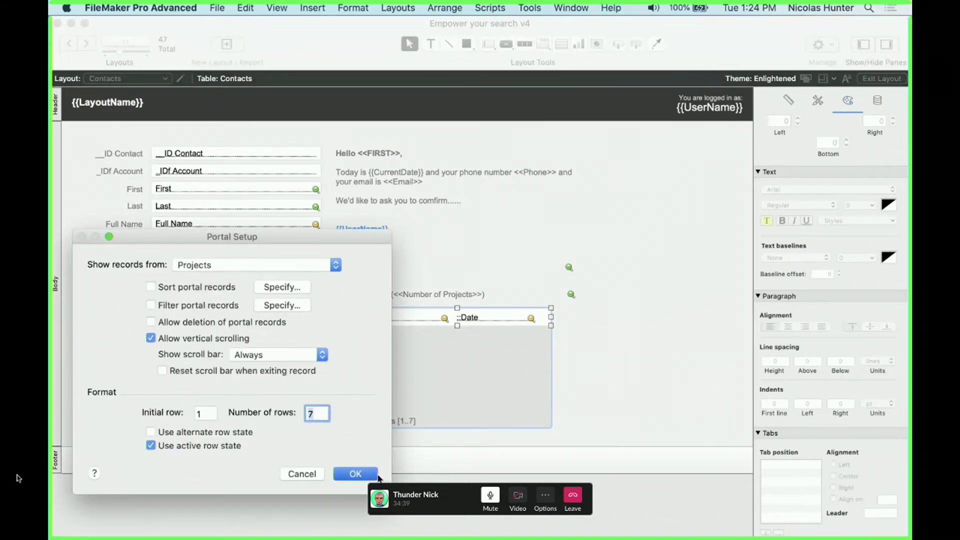
{"action": "key", "text": "super+b"}
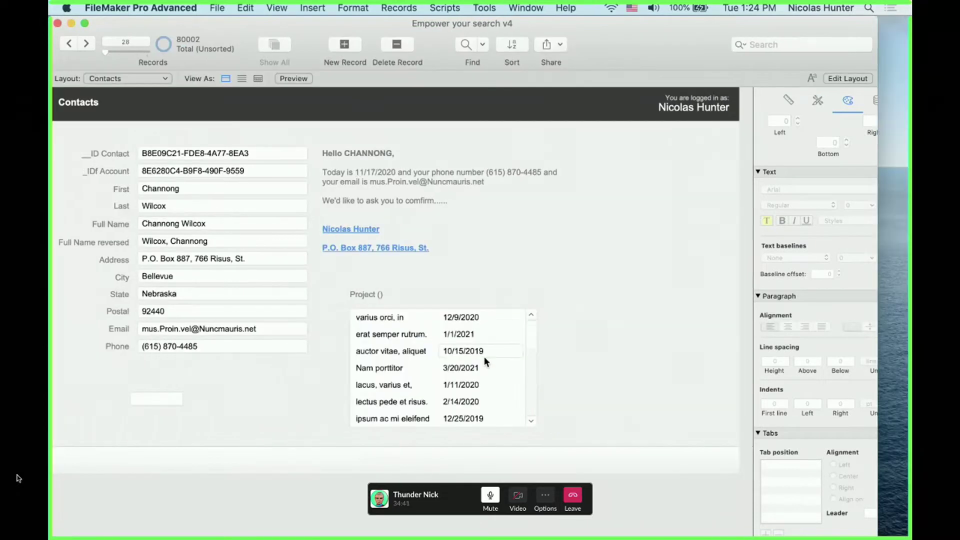
{"action": "scroll", "coordinate": [485, 364], "scroll_direction": "down", "scroll_amount": 5}
{"action": "scroll", "coordinate": [485, 364], "scroll_direction": "up", "scroll_amount": 5}
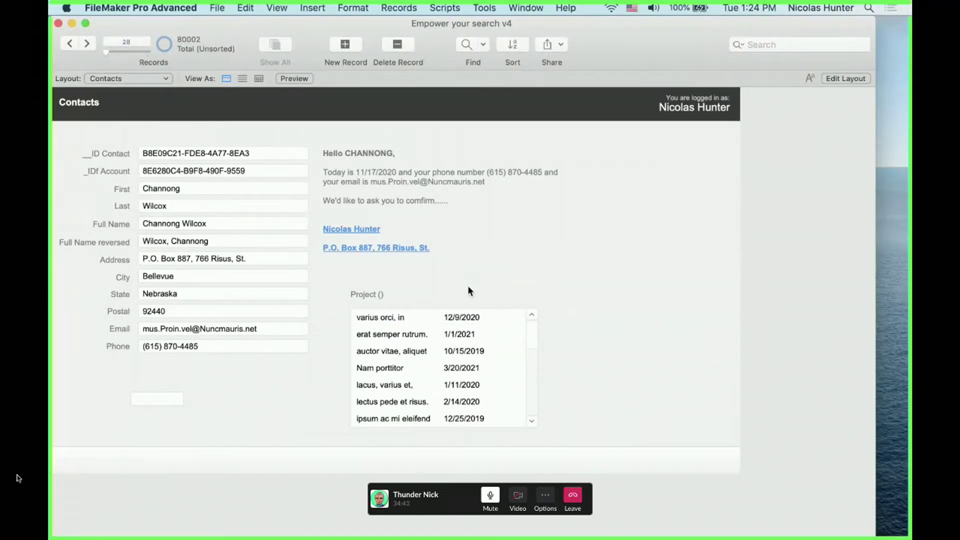
{"action": "key", "text": "super+shift+s"}
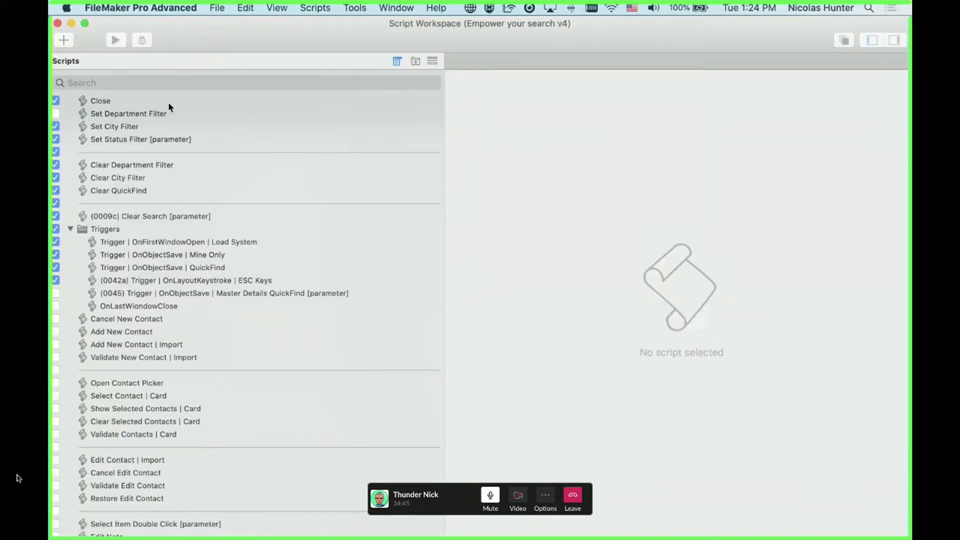
Create a script 'Set Projects' with a Set Field step targeting Contacts::Number of Projects
{"action": "left_click", "coordinate": [68, 39]}
{"action": "type", "text": "S"}
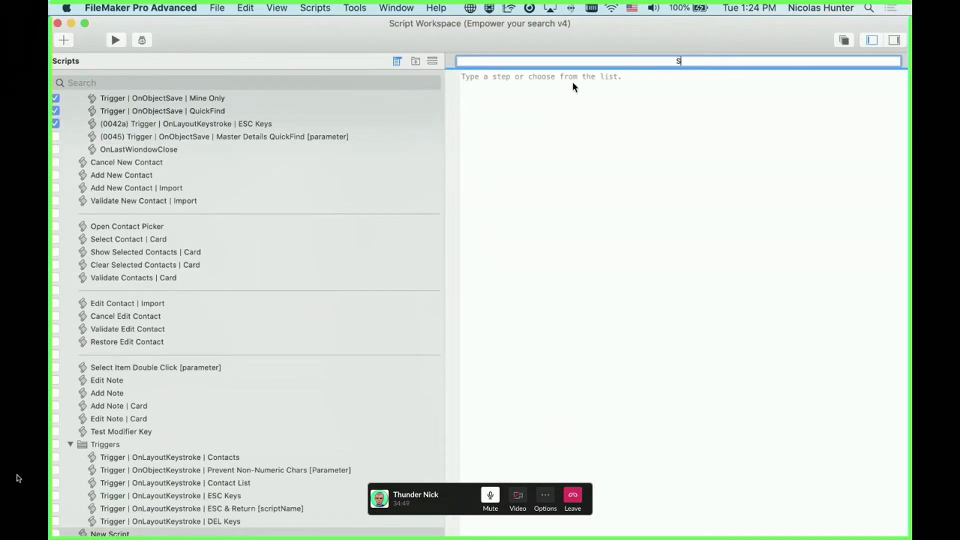
{"action": "type", "text": "et Projects"}
{"action": "key", "text": "Return"}
{"action": "type", "text": "Set Field"}
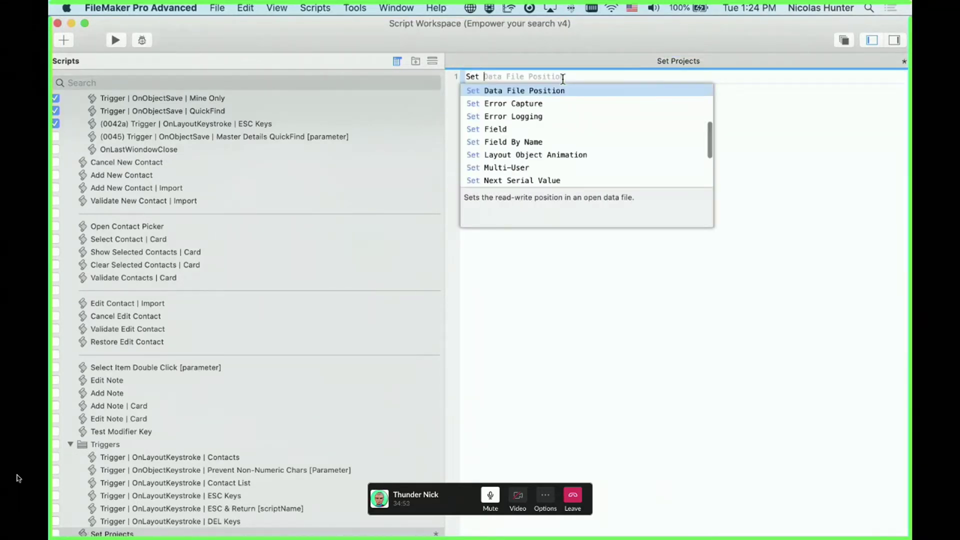
{"action": "key", "text": "Return"}
{"action": "left_click", "coordinate": [568, 110]}
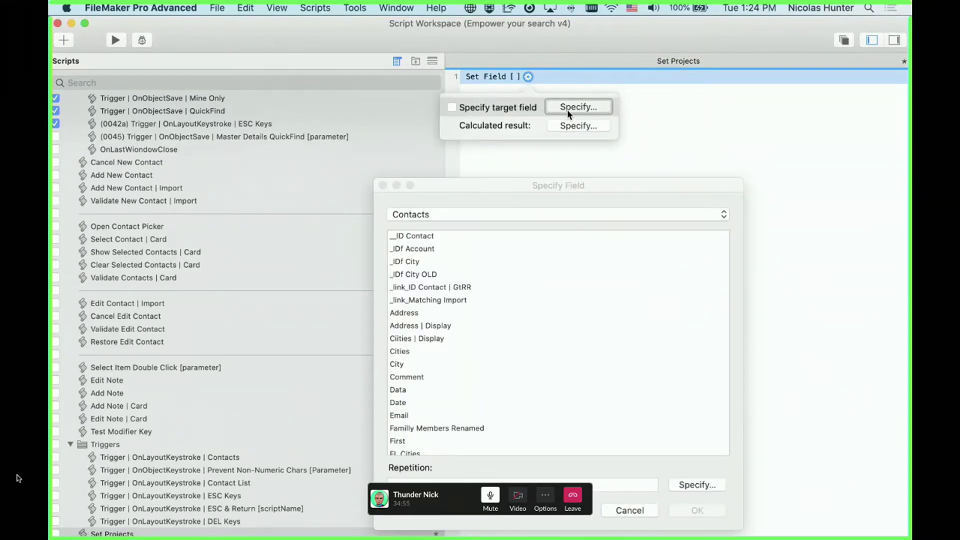
{"action": "scroll", "coordinate": [490, 375], "scroll_direction": "down", "scroll_amount": 10}
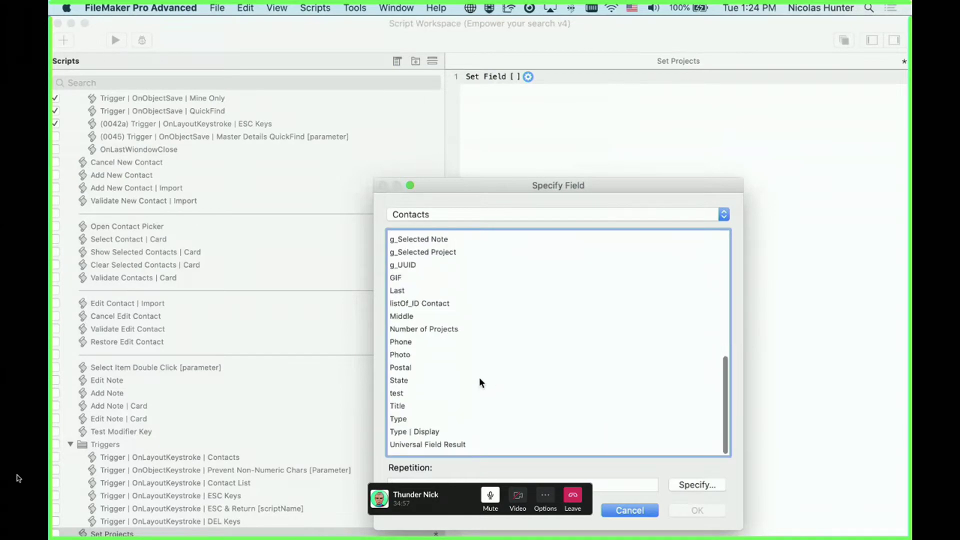
{"action": "double_click", "coordinate": [434, 337]}
Set the step's calculation to Count ( Projects::__ID Project )
{"action": "left_click", "coordinate": [688, 122]}
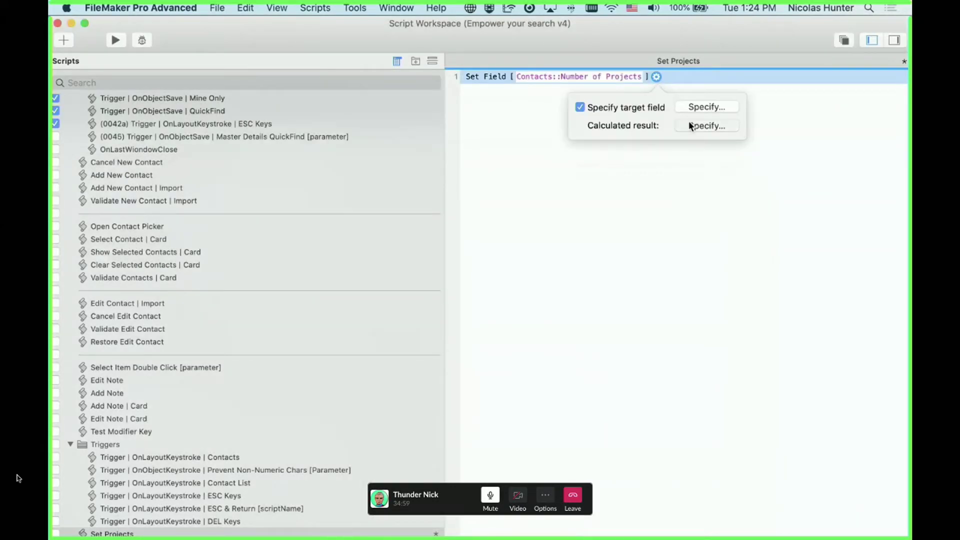
{"action": "type", "text": "count"}
{"action": "key", "text": "Return"}
{"action": "key", "text": "Return"}
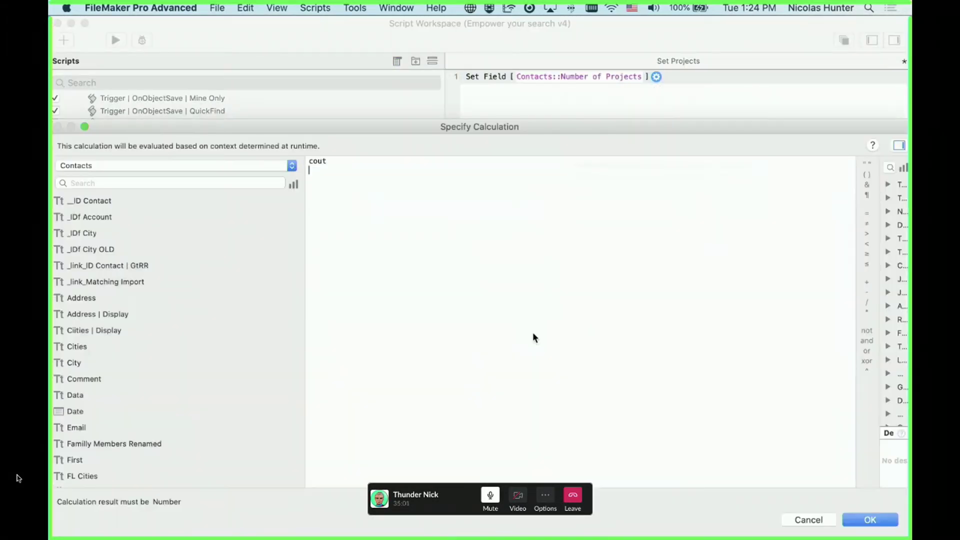
{"action": "key", "text": "BackSpace"}
{"action": "key", "text": "BackSpace"}
{"action": "key", "text": "BackSpace"}
{"action": "type", "text": "nt"}
{"action": "key", "text": "Return"}
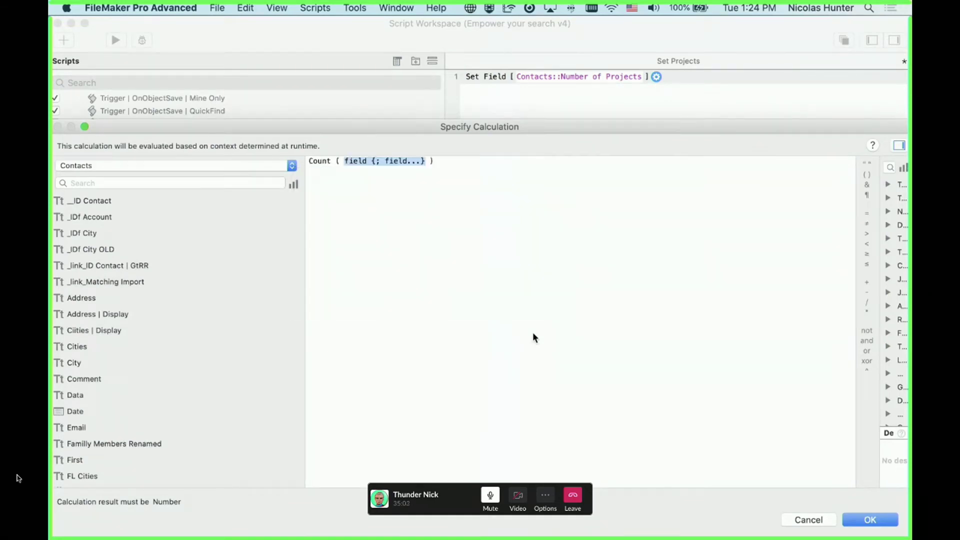
{"action": "type", "text": "pro"}
{"action": "type", "text": "j"}
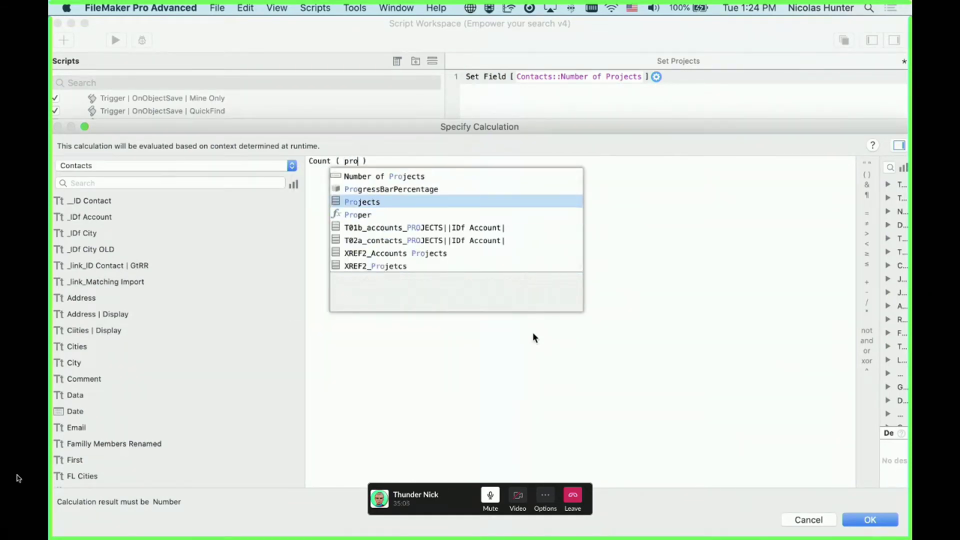
{"action": "key", "text": "Return"}
{"action": "key", "text": "Return"}
{"action": "key", "text": "KP_Enter"}
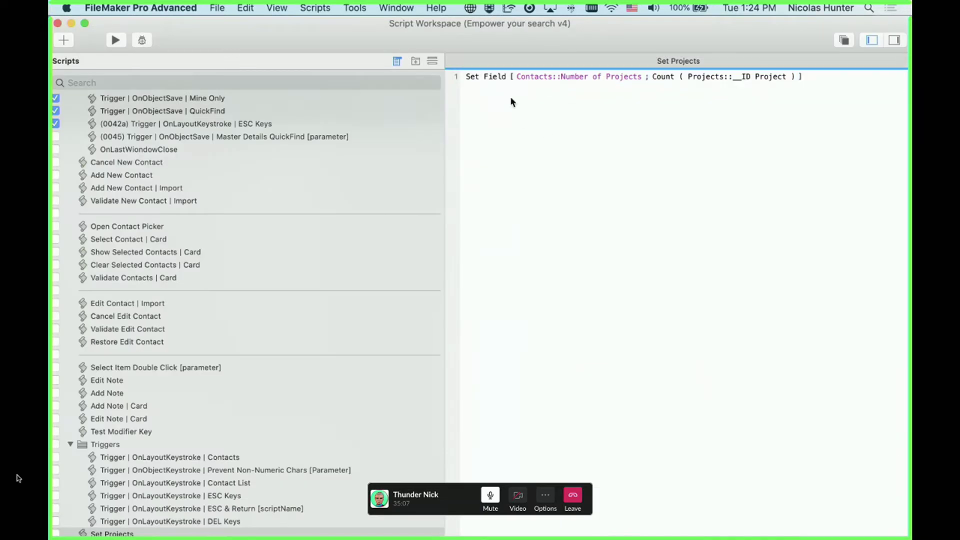
Show Set Projects in the Scripts menu and close the Script Workspace
{"action": "left_click_drag", "start_coordinate": [316, 32], "coordinate": [508, 44]}
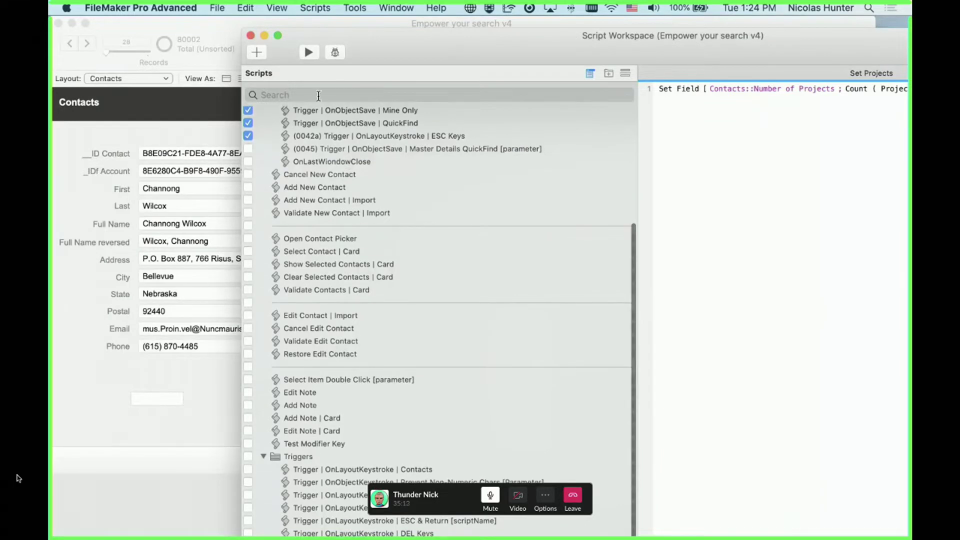
{"action": "left_click_drag", "start_coordinate": [433, 50], "coordinate": [427, 38]}
{"action": "left_click", "coordinate": [242, 533]}
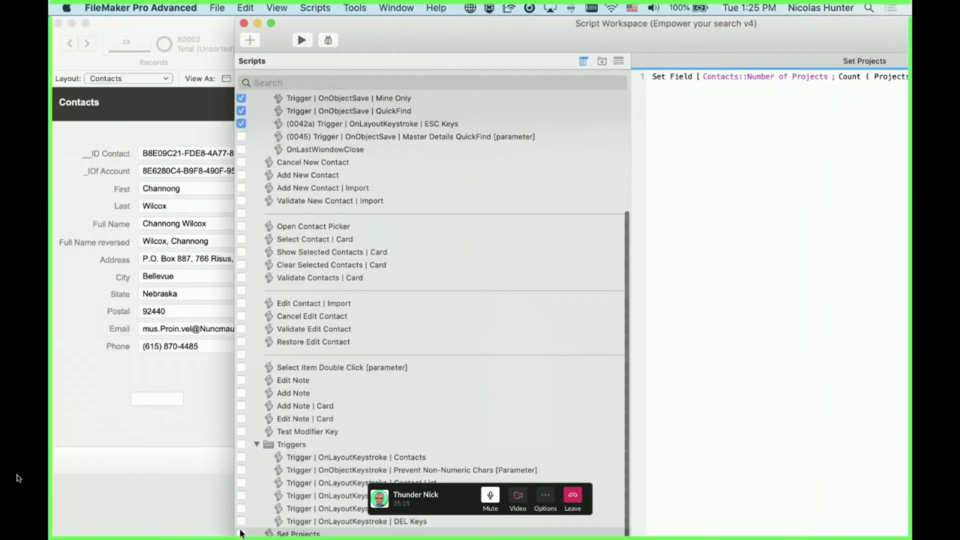
{"action": "left_click", "coordinate": [244, 24]}
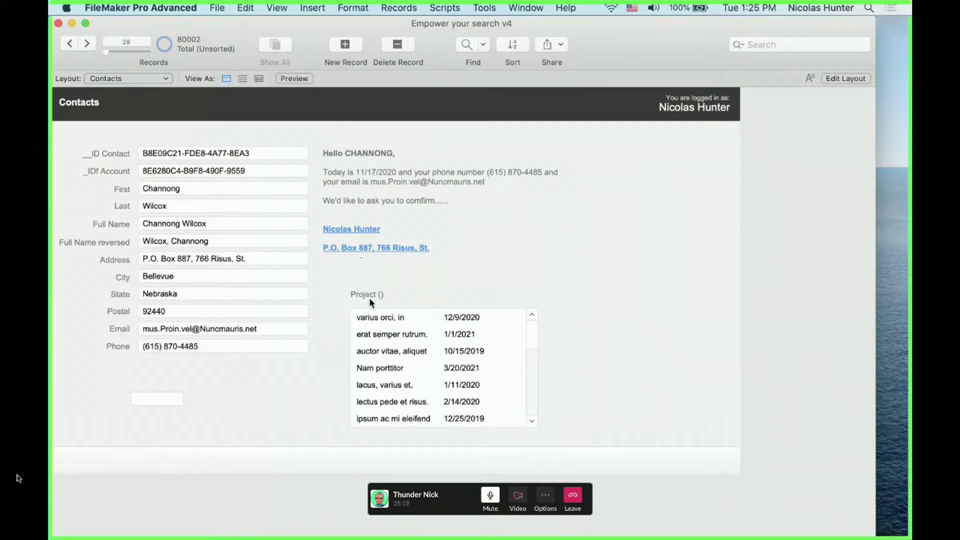
Run Set Projects from the Scripts menu for 23 projects, then select the Project label in Layout mode
{"action": "left_click", "coordinate": [445, 8]}
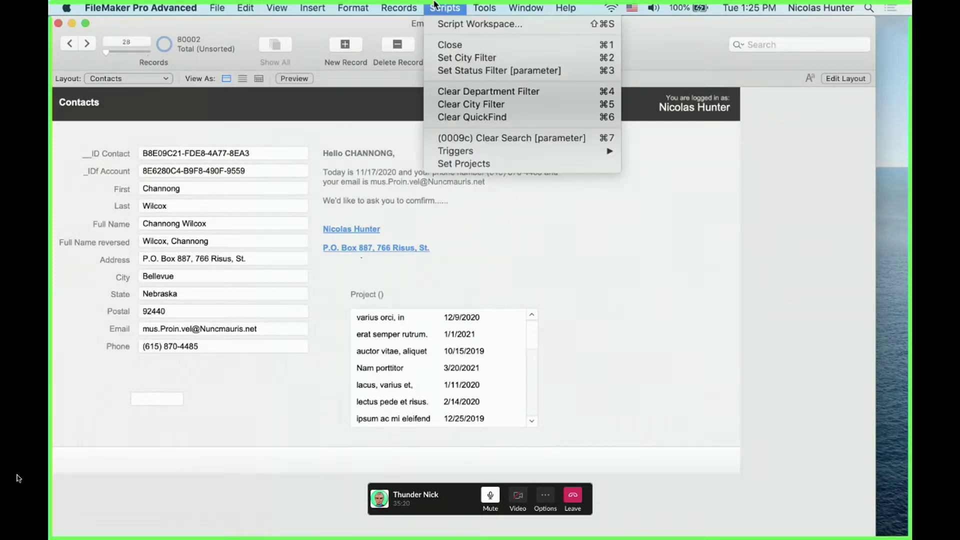
{"action": "left_click", "coordinate": [464, 163]}
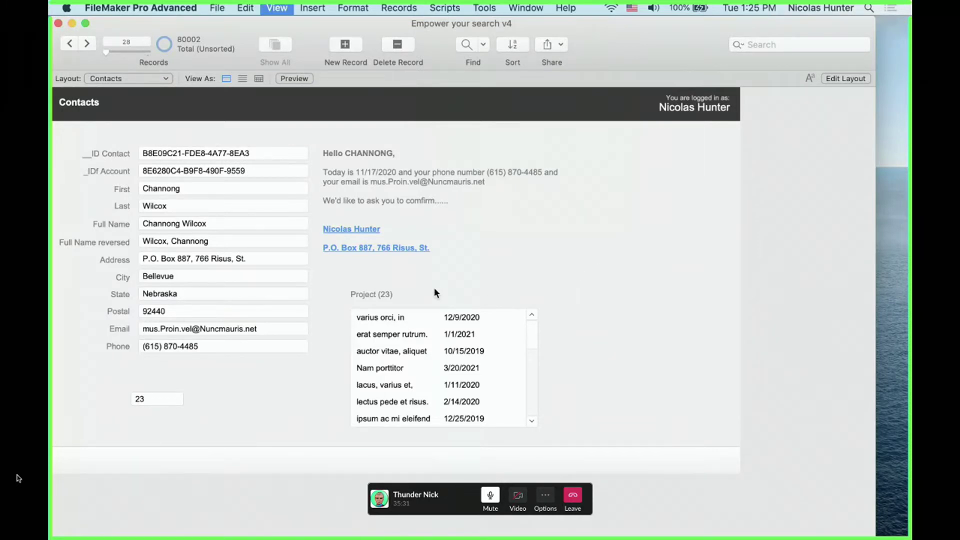
{"action": "key", "text": "super+l"}
{"action": "left_click", "coordinate": [405, 295]}
{"action": "left_click_drag", "start_coordinate": [406, 294], "coordinate": [409, 295]}
{"action": "scroll", "coordinate": [796, 157], "scroll_direction": "up", "scroll_amount": 3}
{"action": "scroll", "coordinate": [796, 157], "scroll_direction": "up", "scroll_amount": 5}
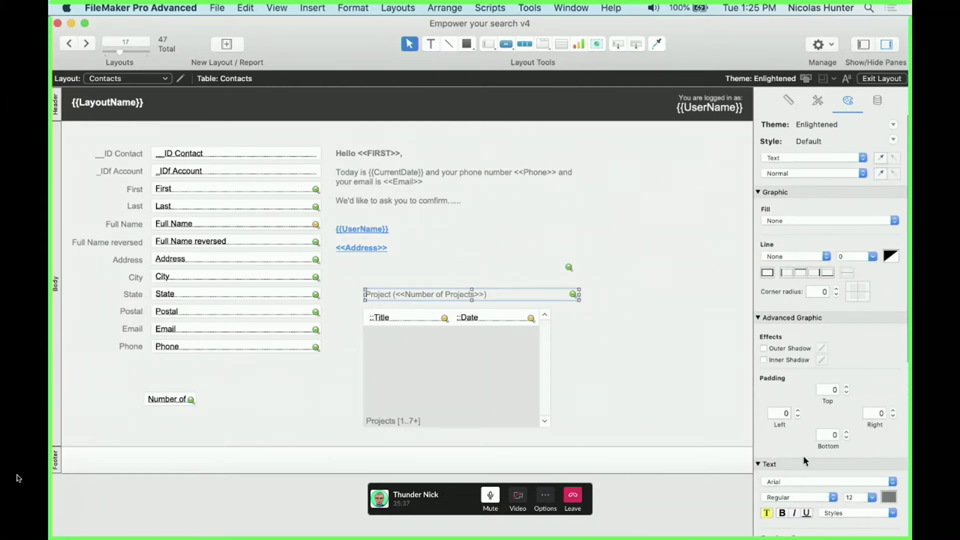
Make the Project label bold and narrow it to fit its text
{"action": "scroll", "coordinate": [804, 455], "scroll_direction": "down", "scroll_amount": 2}
{"action": "left_click", "coordinate": [782, 472]}
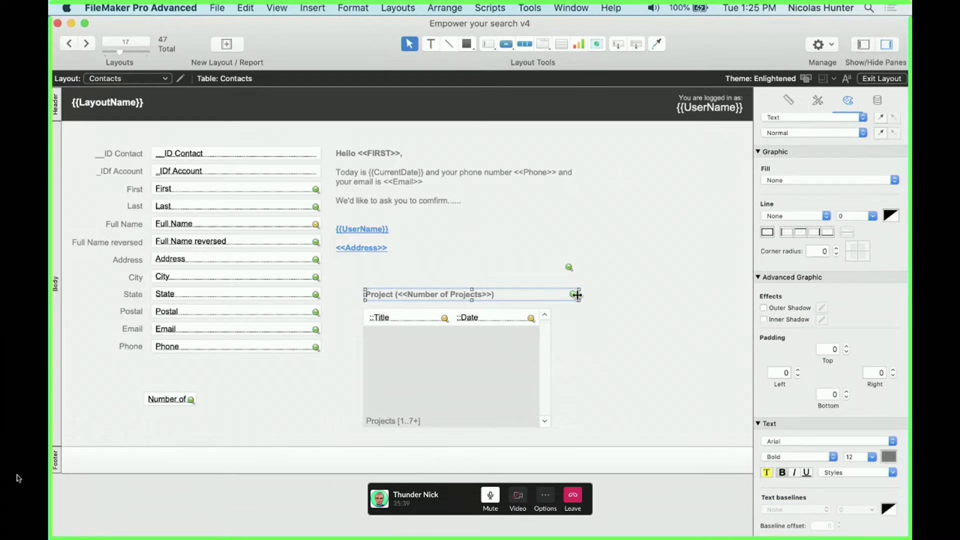
{"action": "left_click_drag", "start_coordinate": [578, 295], "coordinate": [510, 295]}
{"action": "left_click", "coordinate": [541, 299]}
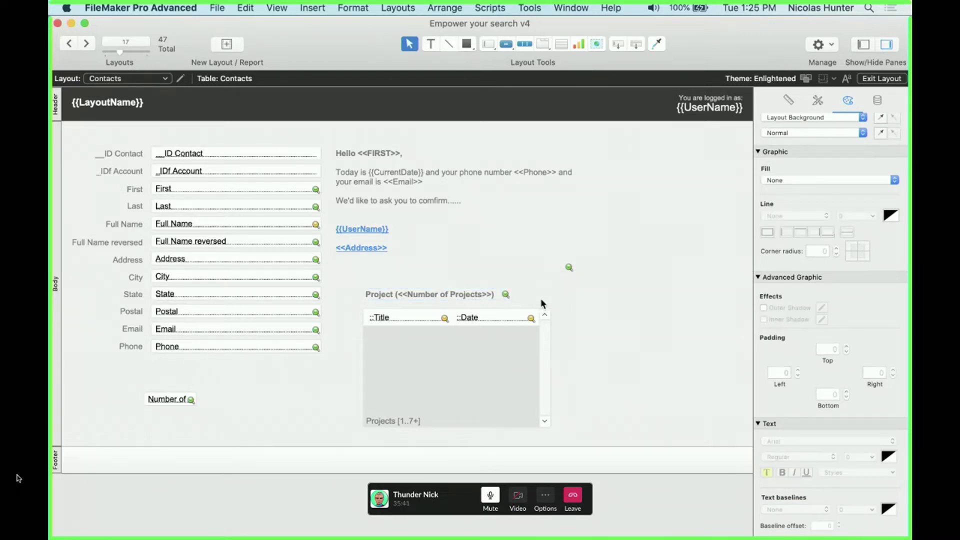
{"action": "key", "text": "super+b"}
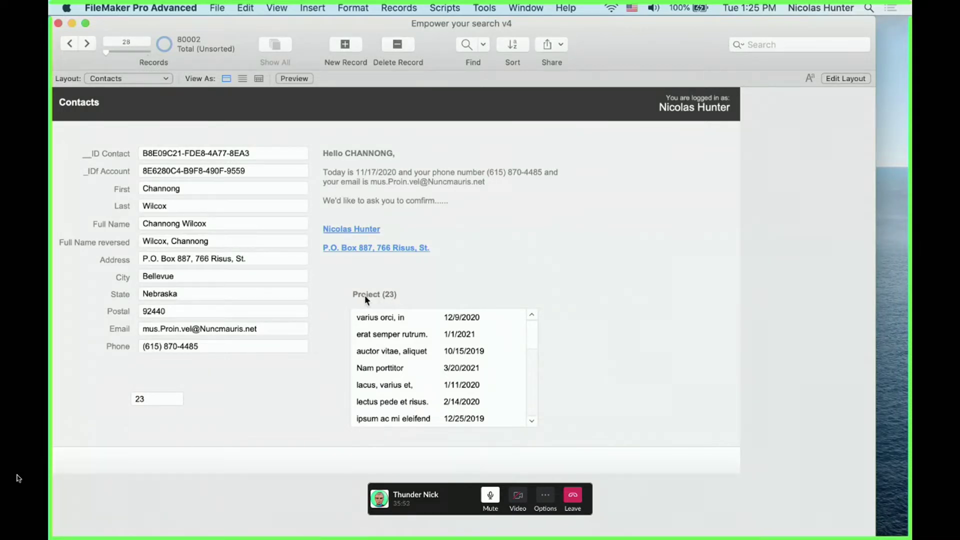
Add an 's' so the heading reads Projects (23) in Browse mode
{"action": "key", "text": "super+l"}
{"action": "left_click", "coordinate": [388, 293]}
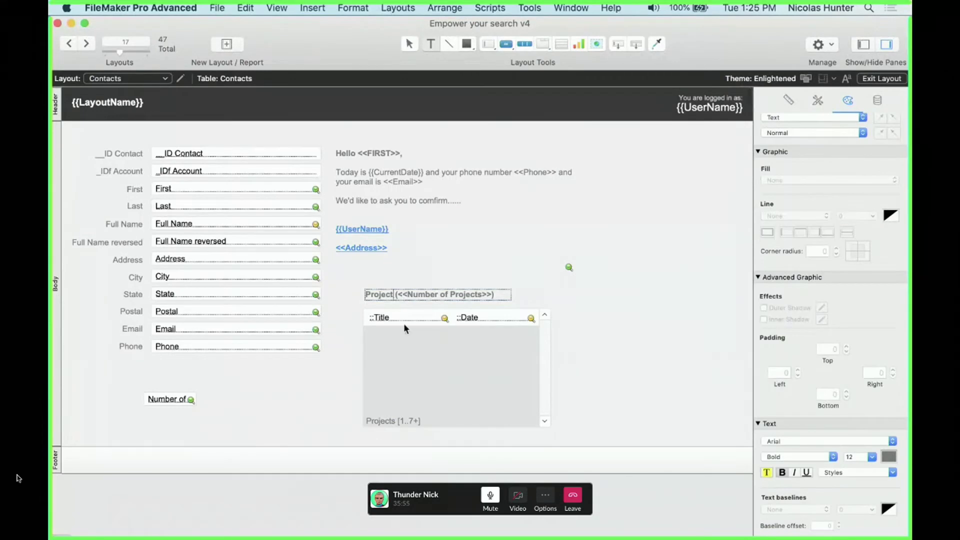
{"action": "type", "text": "s"}
{"action": "key", "text": "Escape"}
{"action": "key", "text": "super+b"}
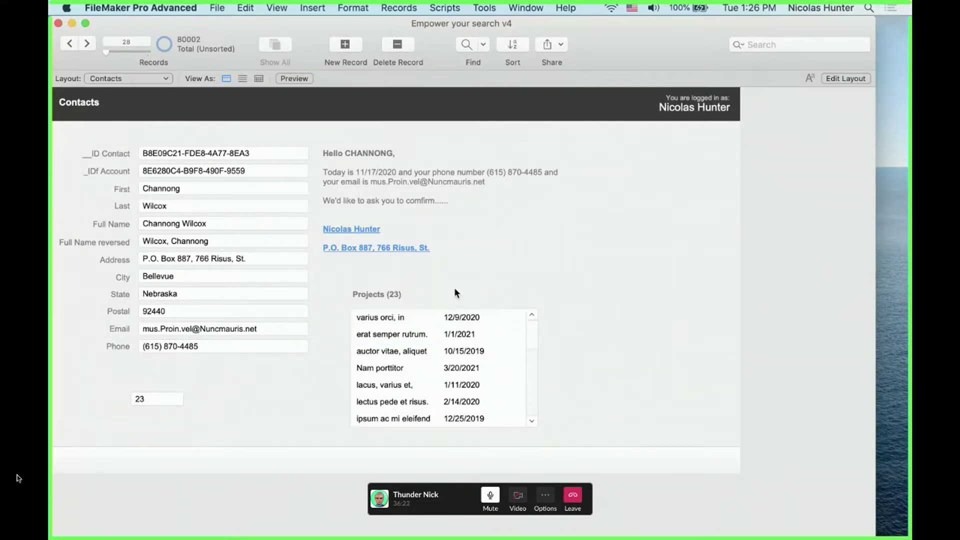
Check the portal fields' Data settings and confirm Title and Date are editable when browsing
{"action": "key", "text": "super+l"}
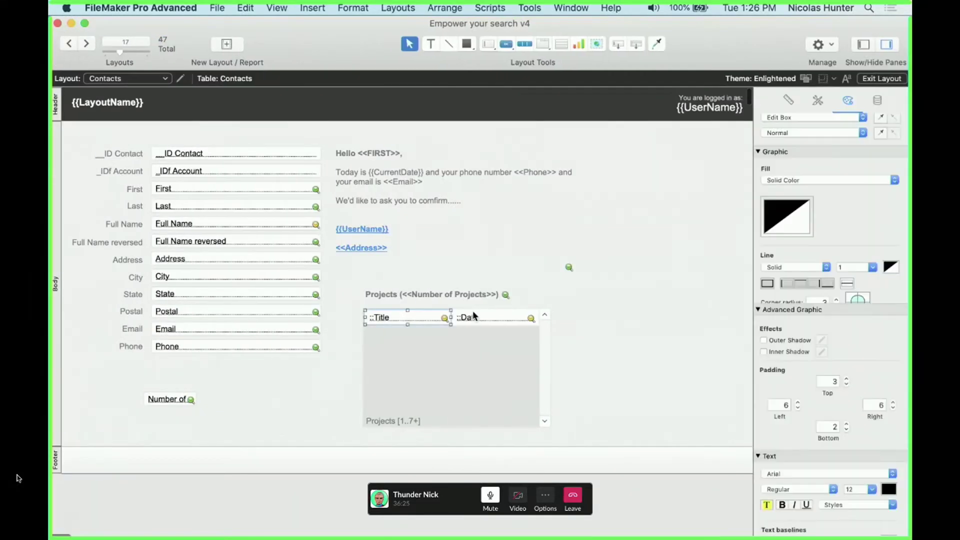
{"action": "scroll", "coordinate": [863, 226], "scroll_direction": "down", "scroll_amount": 5}
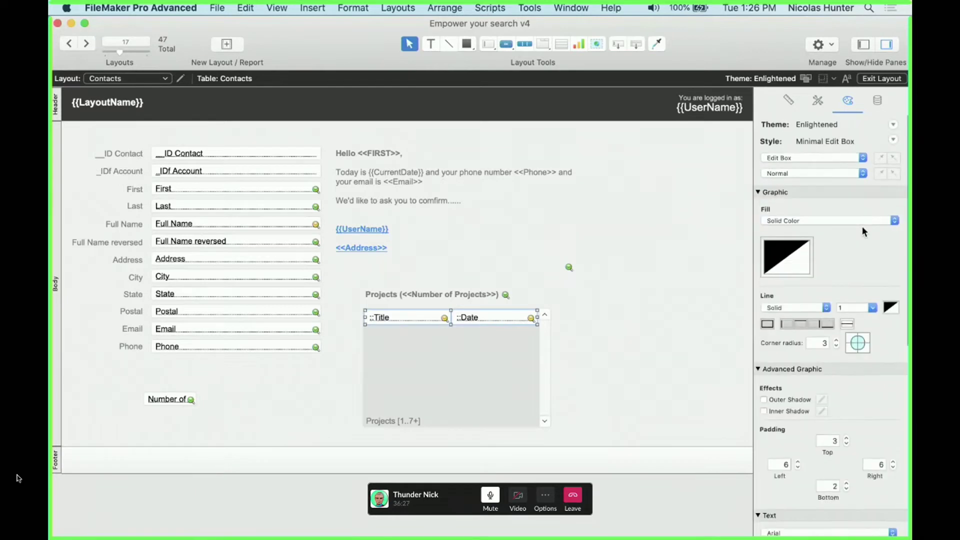
{"action": "left_click", "coordinate": [878, 102]}
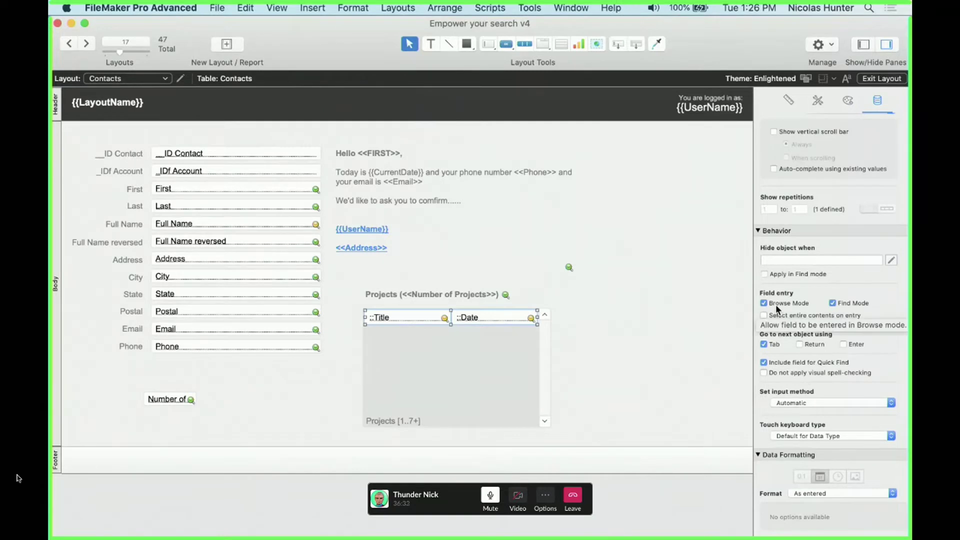
{"action": "key", "text": "super+b"}
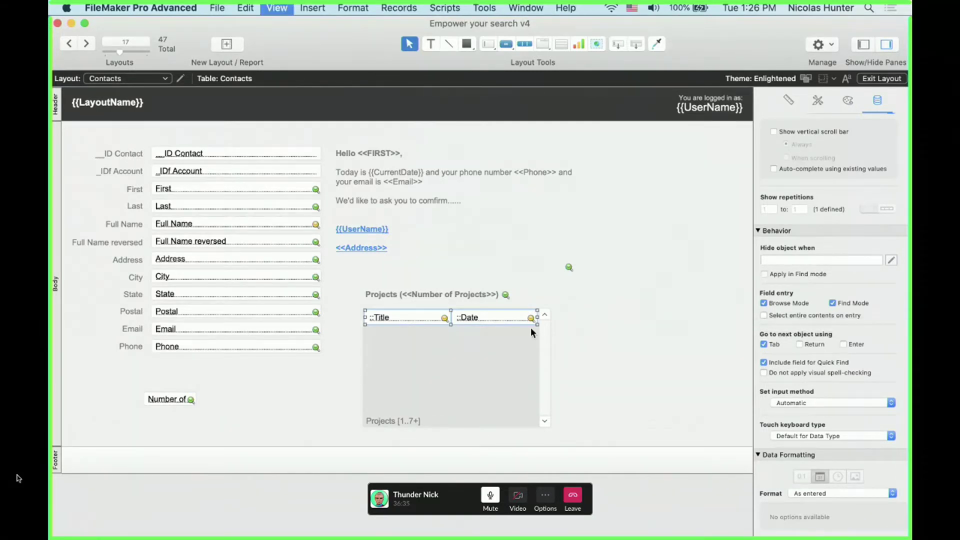
{"action": "left_click", "coordinate": [404, 311]}
{"action": "left_click", "coordinate": [482, 317]}
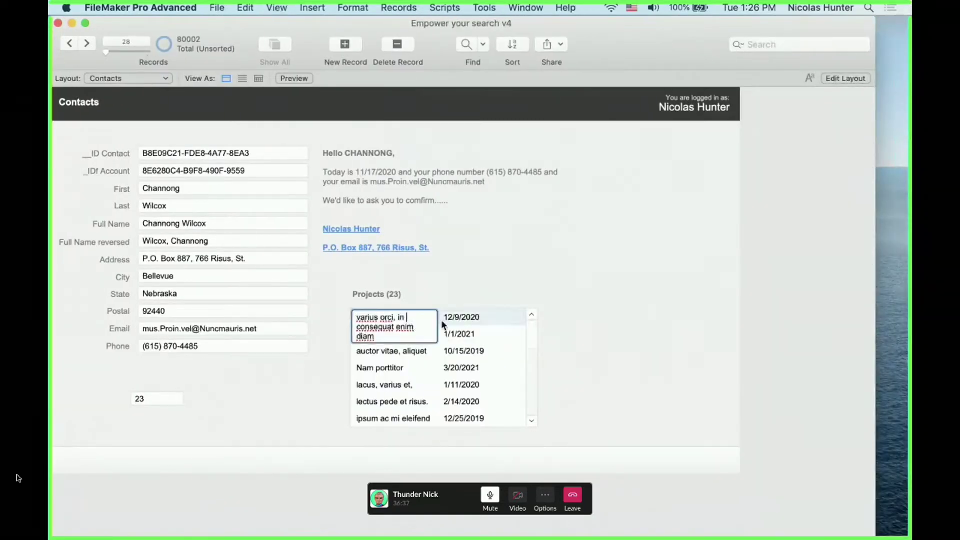
{"action": "left_click", "coordinate": [493, 277]}
Turn off Browse-mode entry for ::Title and ::Date so clicking selects the whole portal row
{"action": "key", "text": "super+l"}
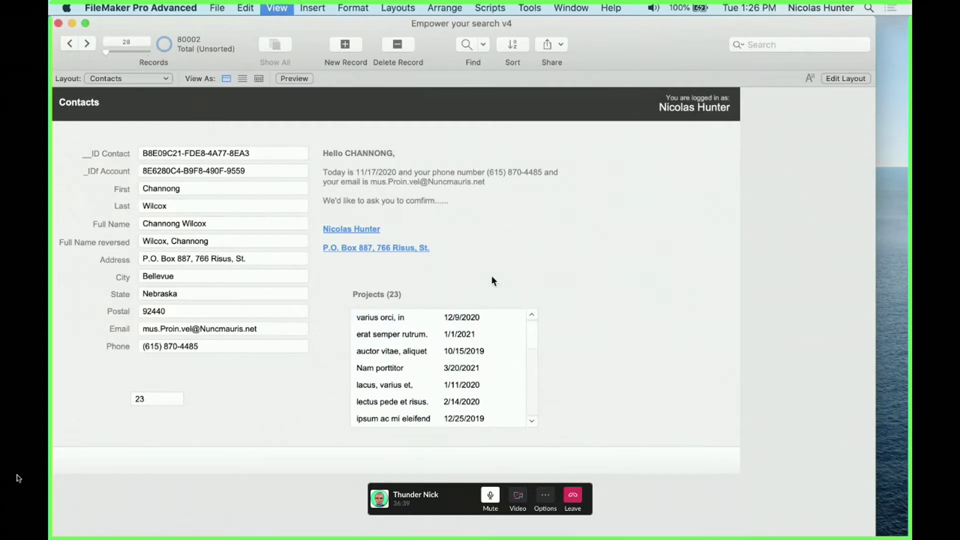
{"action": "left_click", "coordinate": [437, 316]}
{"action": "left_click", "coordinate": [479, 322], "text": "shift"}
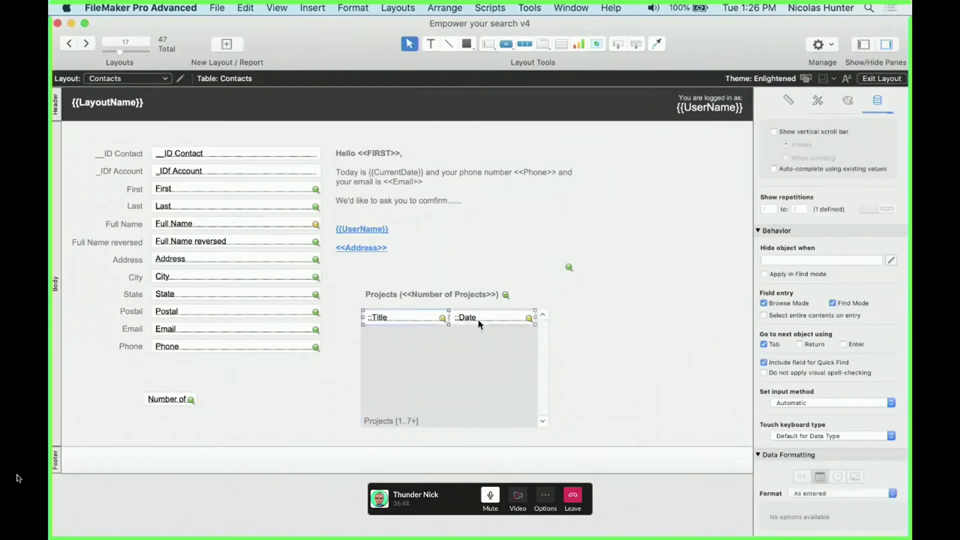
{"action": "left_click", "coordinate": [764, 304]}
{"action": "key", "text": "super+b"}
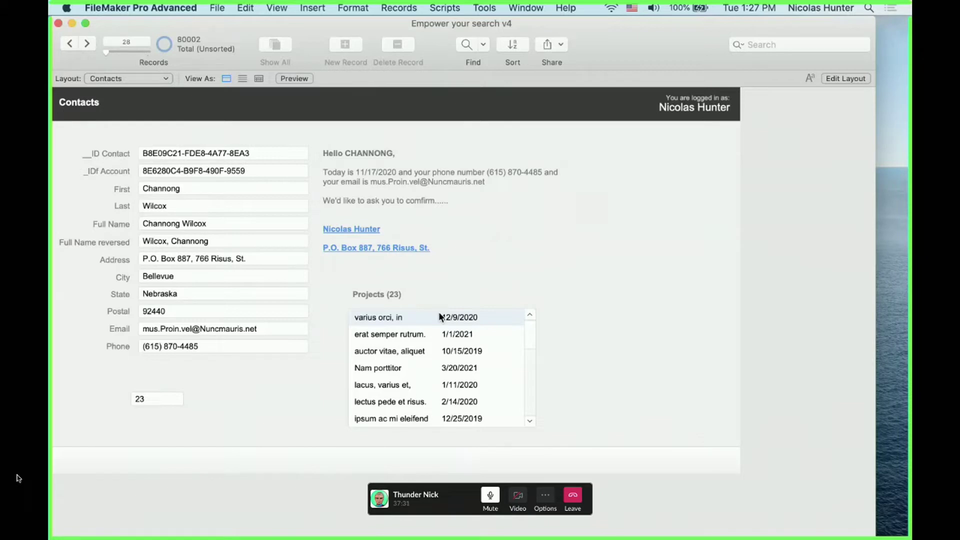
{"action": "left_click", "coordinate": [444, 298]}
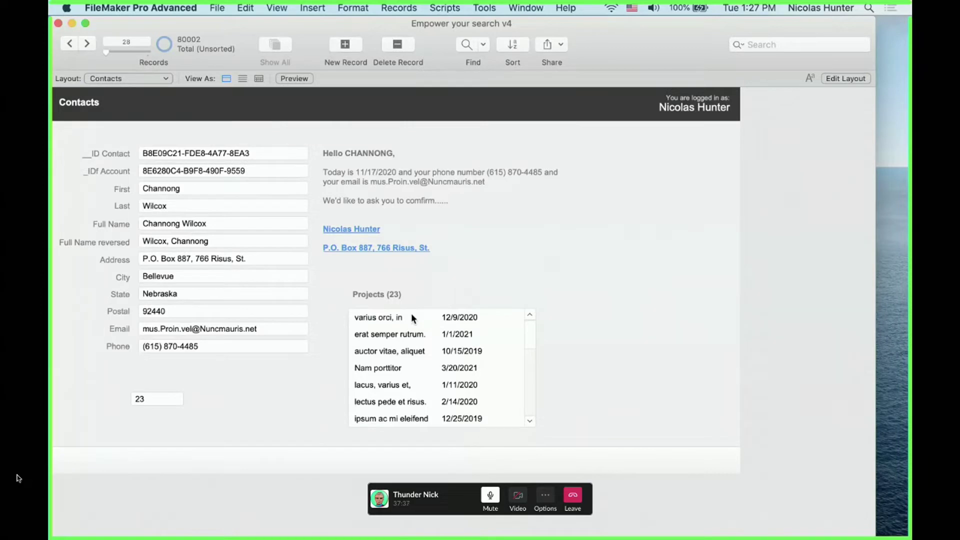
{"action": "left_click", "coordinate": [406, 319]}
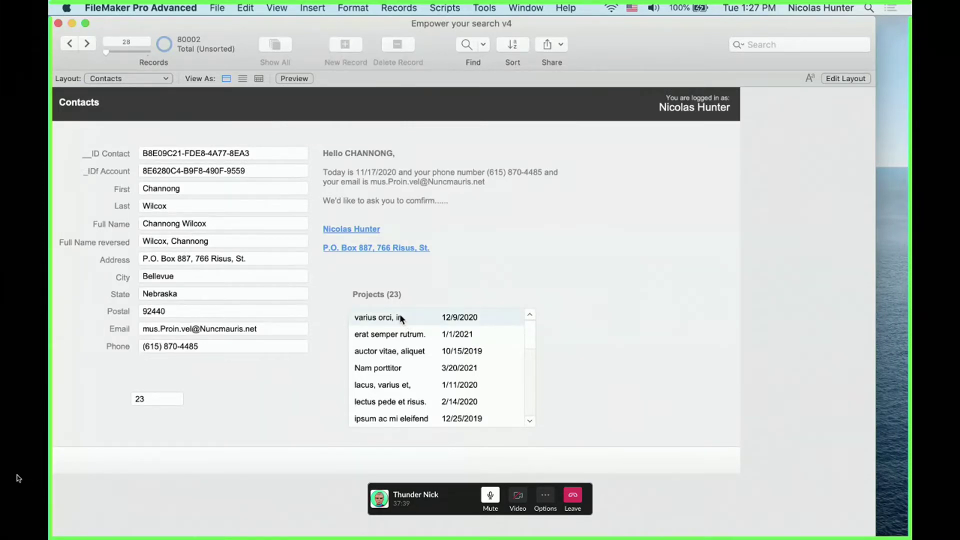
{"action": "key", "text": "super+shift+s"}
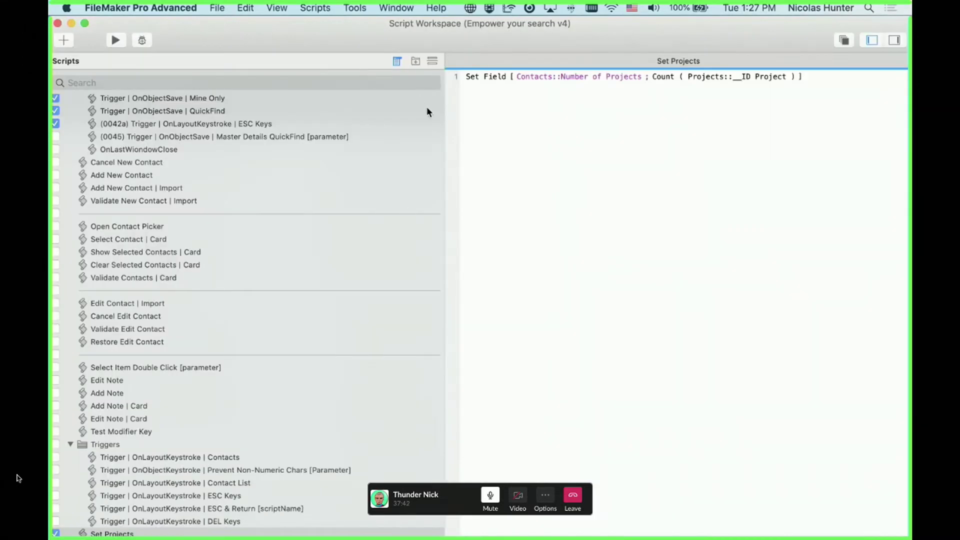
Disable the Set Field step and add a Go to Field step below it
{"action": "left_click", "coordinate": [481, 76]}
{"action": "key", "text": "super+slash"}
{"action": "key", "text": "Return"}
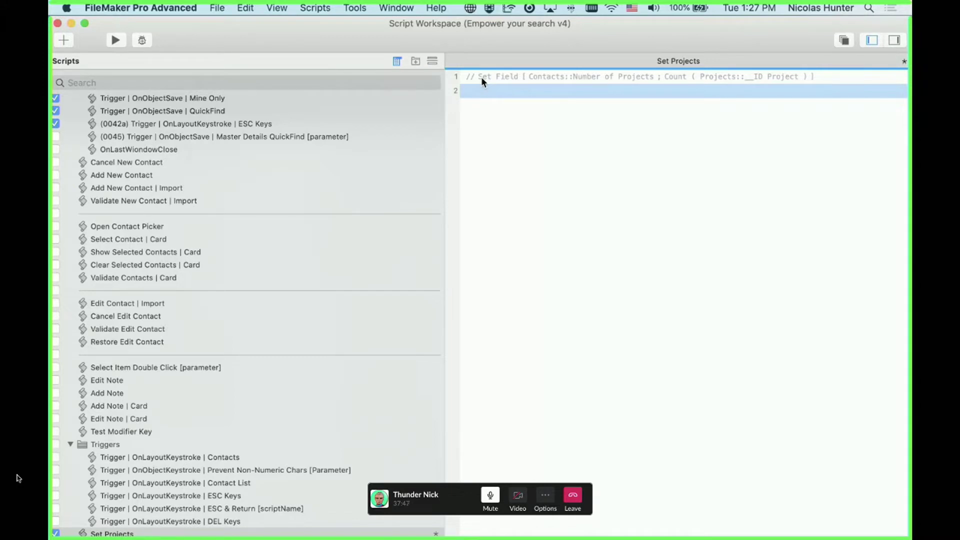
{"action": "type", "text": "go"}
{"action": "key", "text": "Down"}
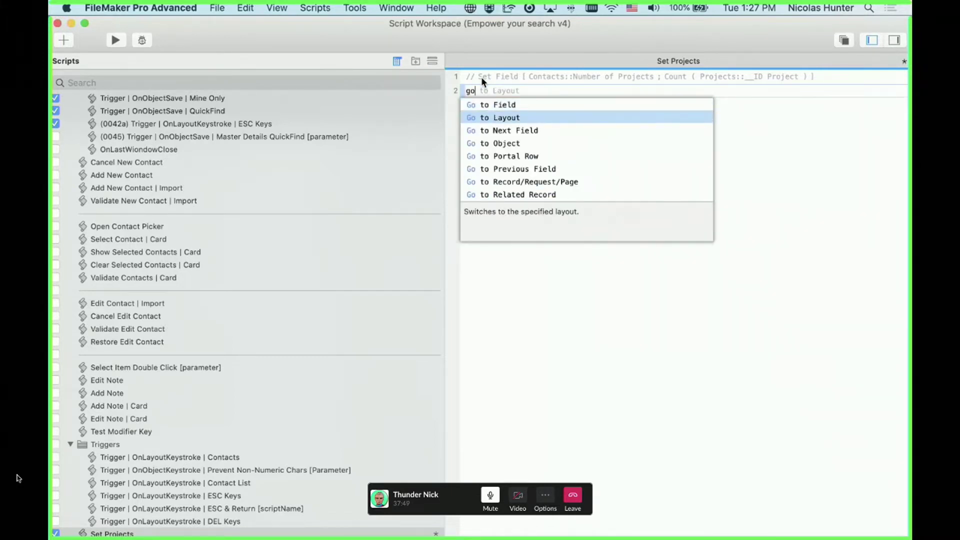
{"action": "key", "text": "Up"}
{"action": "key", "text": "Return"}
Enable Select/perform and target the Projects::Title field, then bring the Contacts window forward
{"action": "left_click", "coordinate": [537, 91]}
{"action": "left_click", "coordinate": [527, 122]}
{"action": "left_click", "coordinate": [523, 142]}
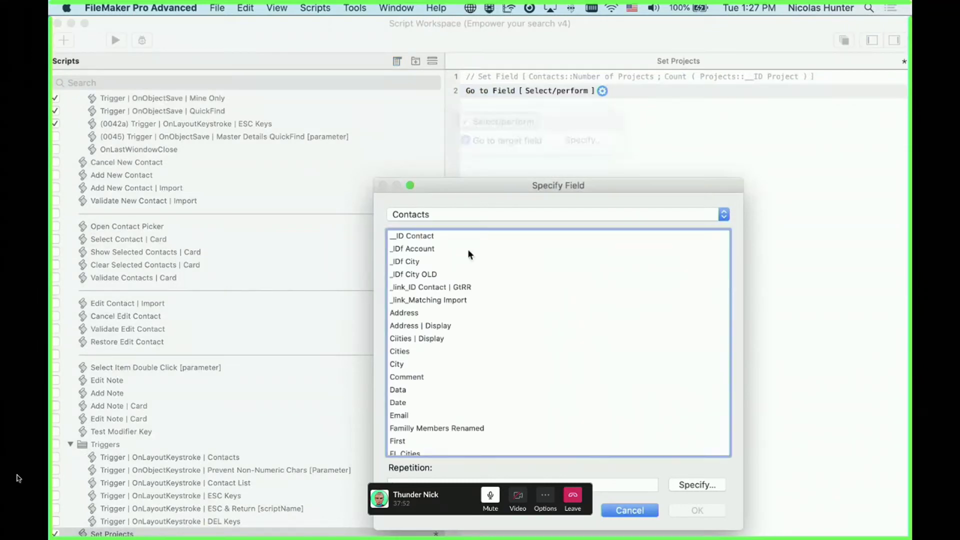
{"action": "left_click", "coordinate": [465, 215]}
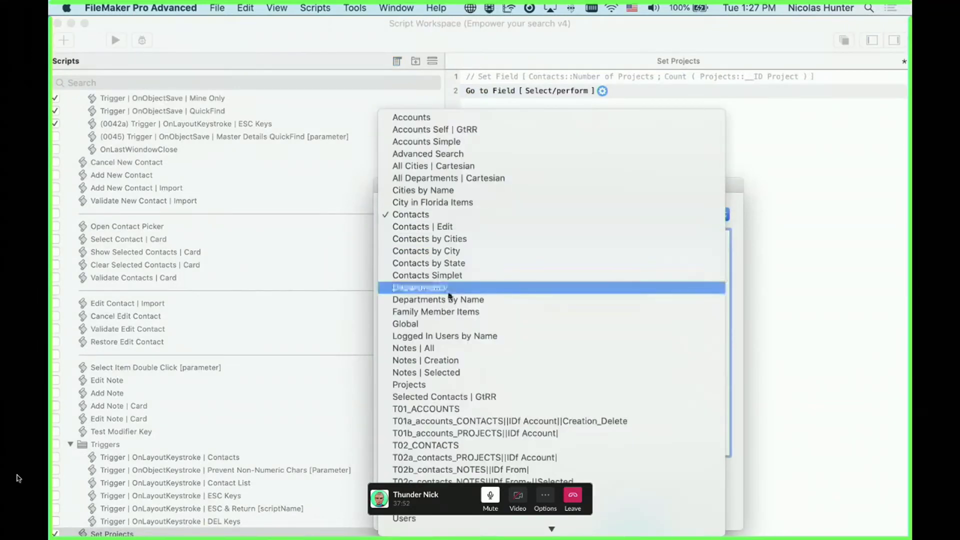
{"action": "left_click", "coordinate": [446, 387]}
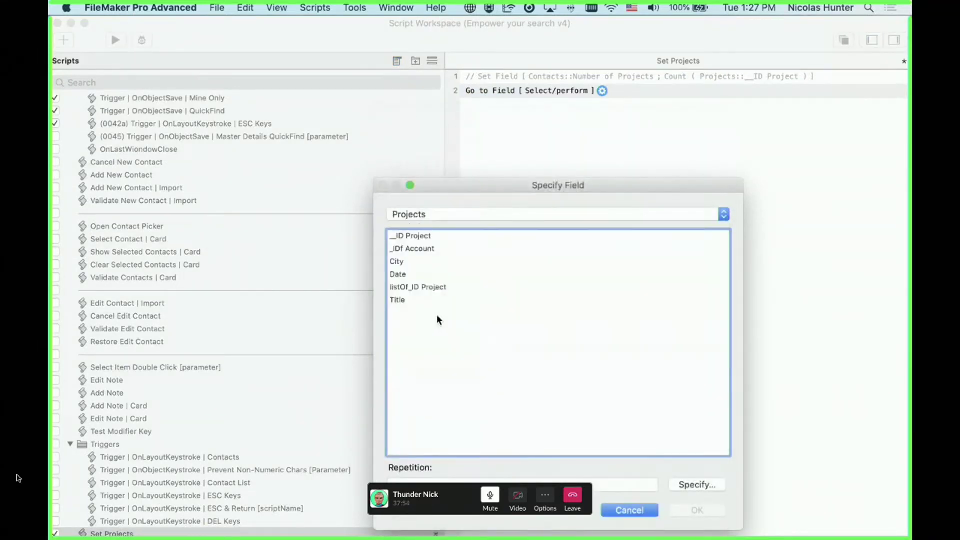
{"action": "left_click", "coordinate": [422, 275]}
{"action": "left_click", "coordinate": [417, 299]}
{"action": "double_click", "coordinate": [417, 300]}
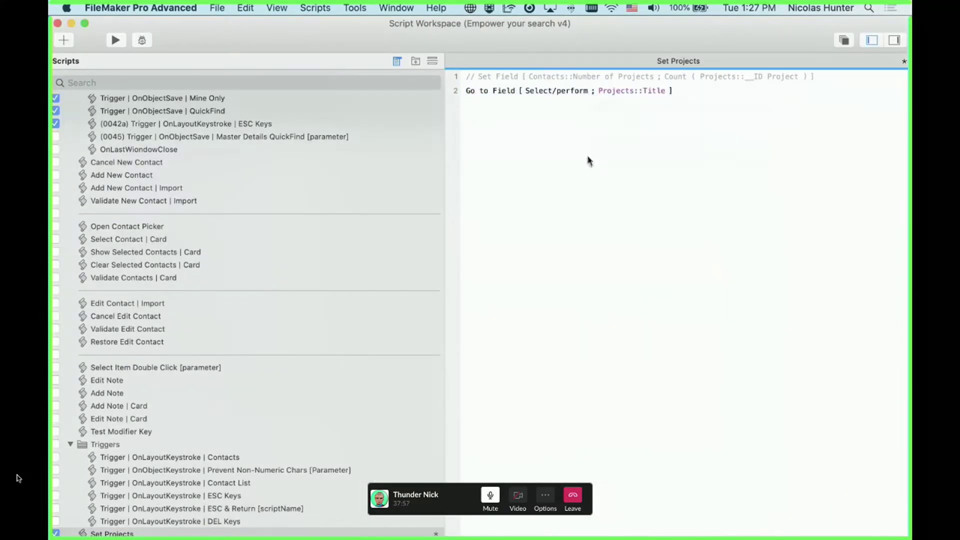
{"action": "left_click_drag", "start_coordinate": [321, 41], "coordinate": [720, 174]}
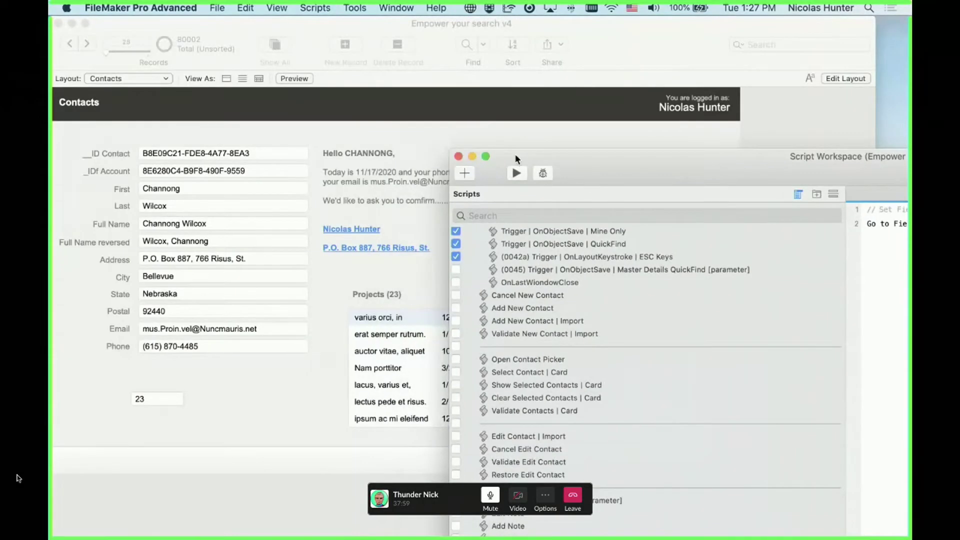
{"action": "left_click", "coordinate": [443, 182]}
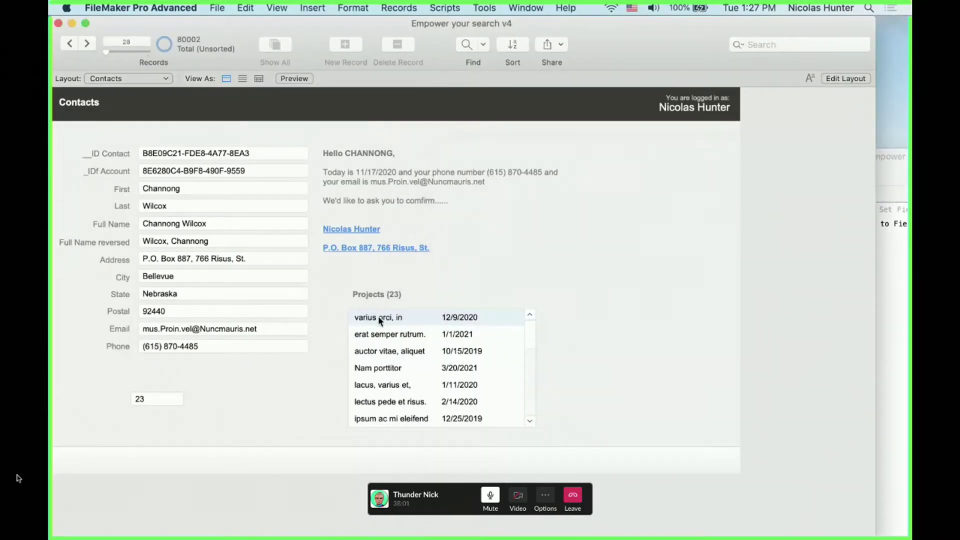
Run Scripts > Set Projects, then return to Layout mode and select the portal's ::Title field
{"action": "left_click", "coordinate": [433, 5]}
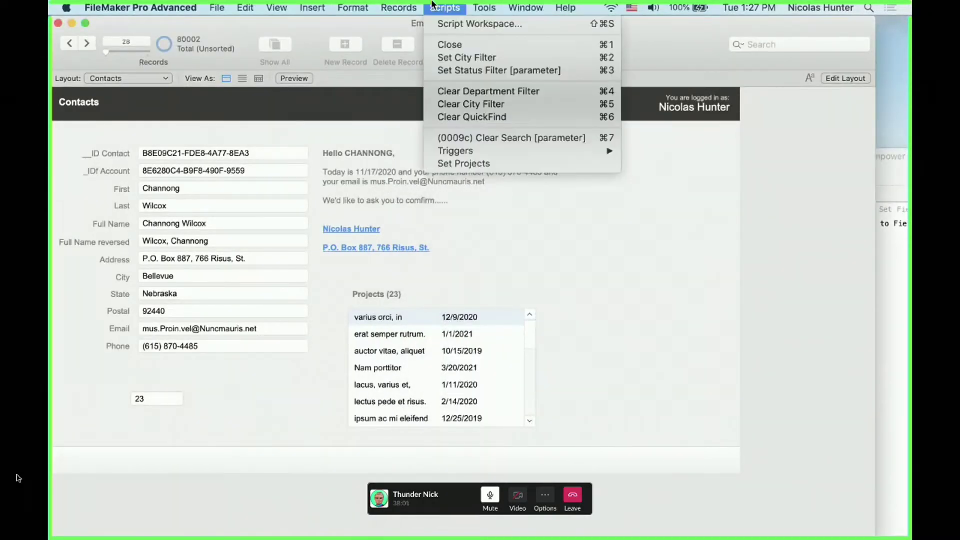
{"action": "left_click", "coordinate": [448, 166]}
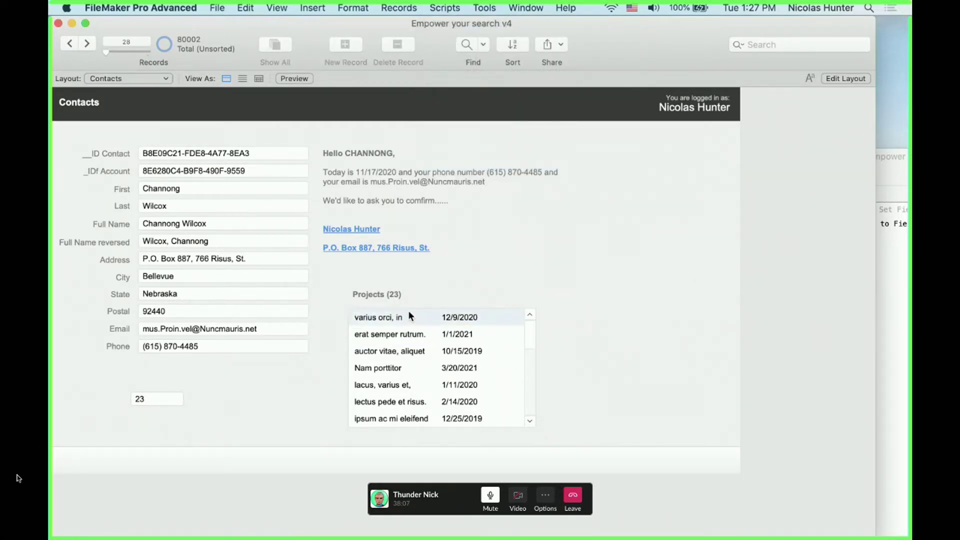
{"action": "key", "text": "super+l"}
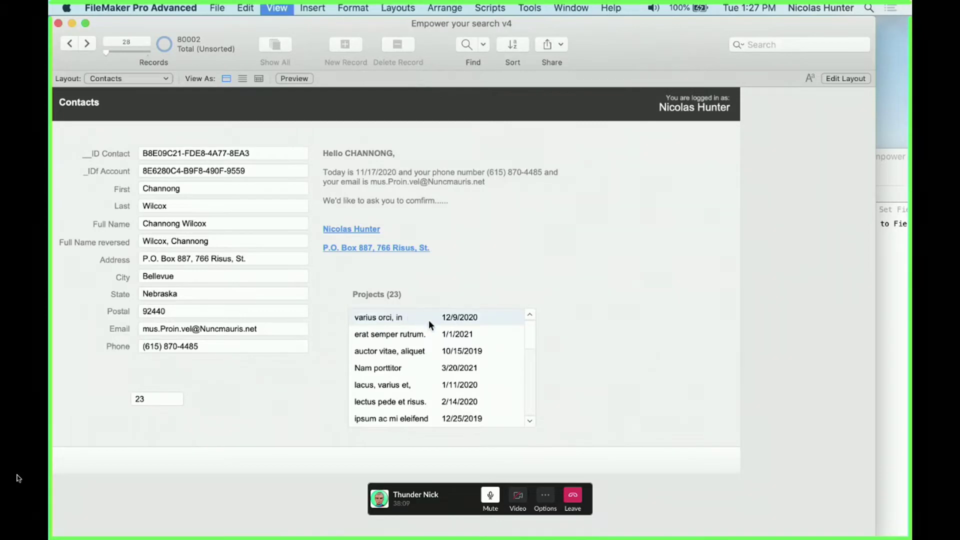
{"action": "left_click", "coordinate": [352, 323]}
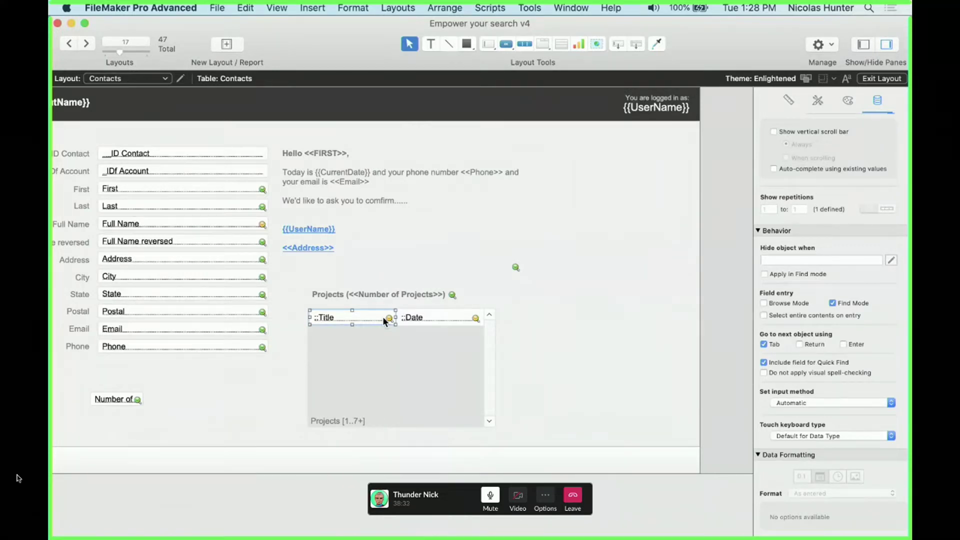
Try removing the portal's Title and Date fields, undo it, and nudge the portal up slightly
{"action": "left_click", "coordinate": [413, 318], "text": "shift"}
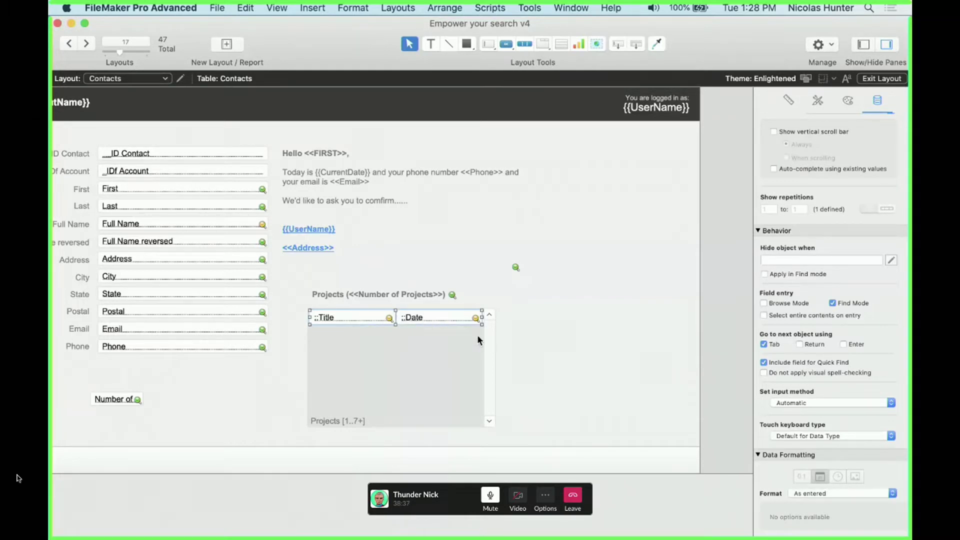
{"action": "key", "text": "BackSpace"}
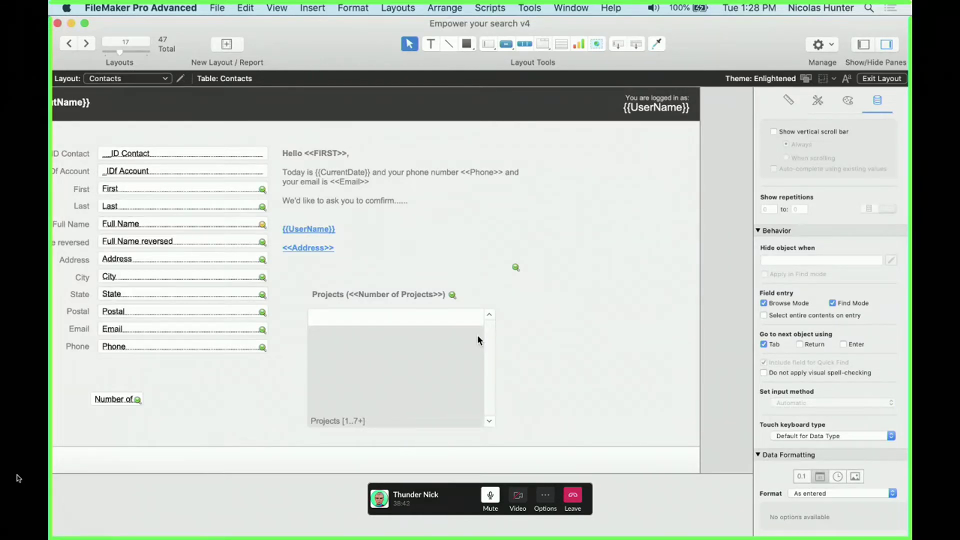
{"action": "key", "text": "super+alt+f"}
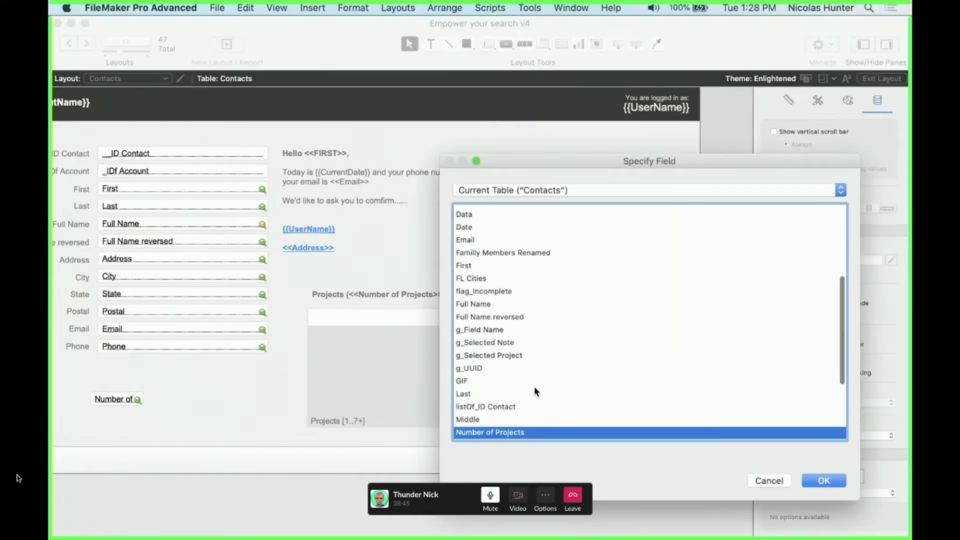
{"action": "key", "text": "Escape"}
{"action": "key", "text": "super+z"}
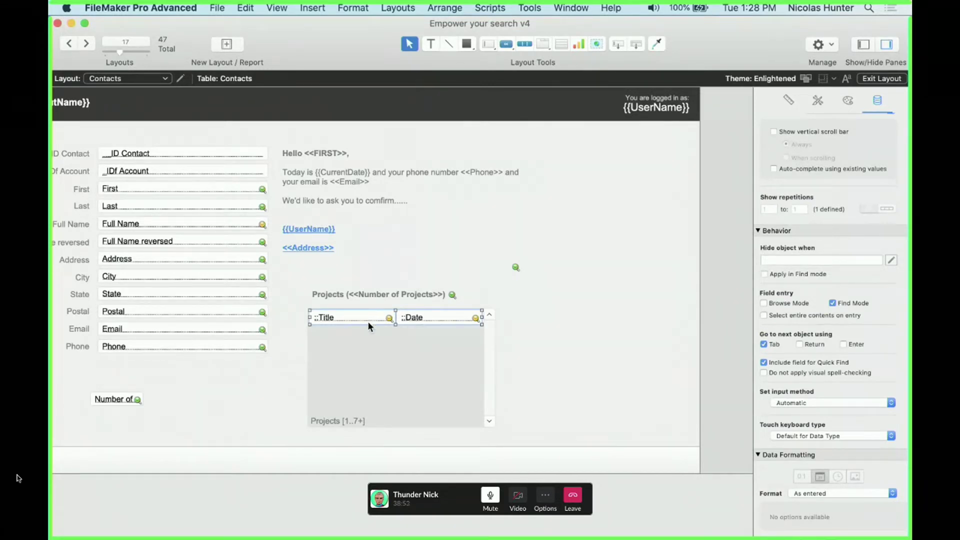
{"action": "left_click", "coordinate": [556, 364]}
{"action": "left_click", "coordinate": [394, 374]}
{"action": "left_click_drag", "start_coordinate": [395, 374], "coordinate": [395, 372]}
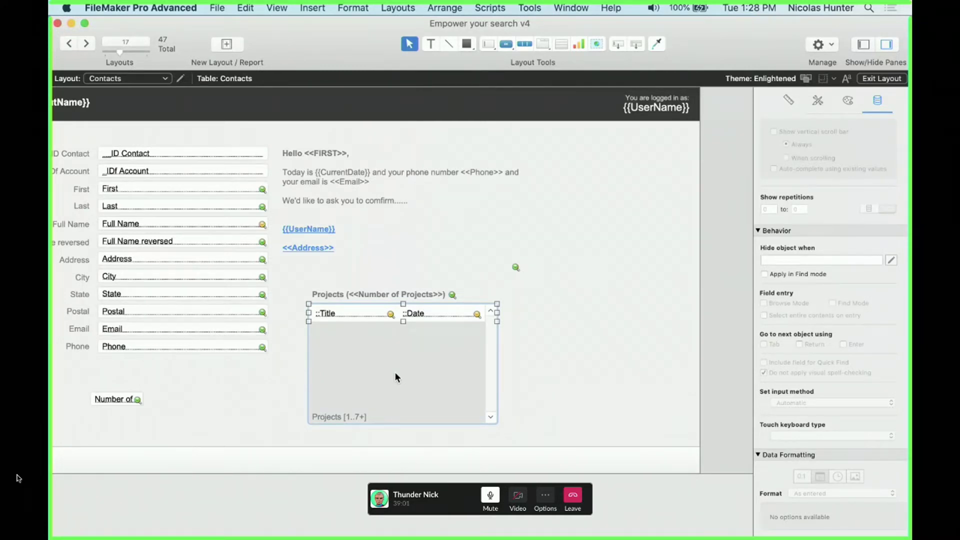
{"action": "left_click", "coordinate": [365, 313]}
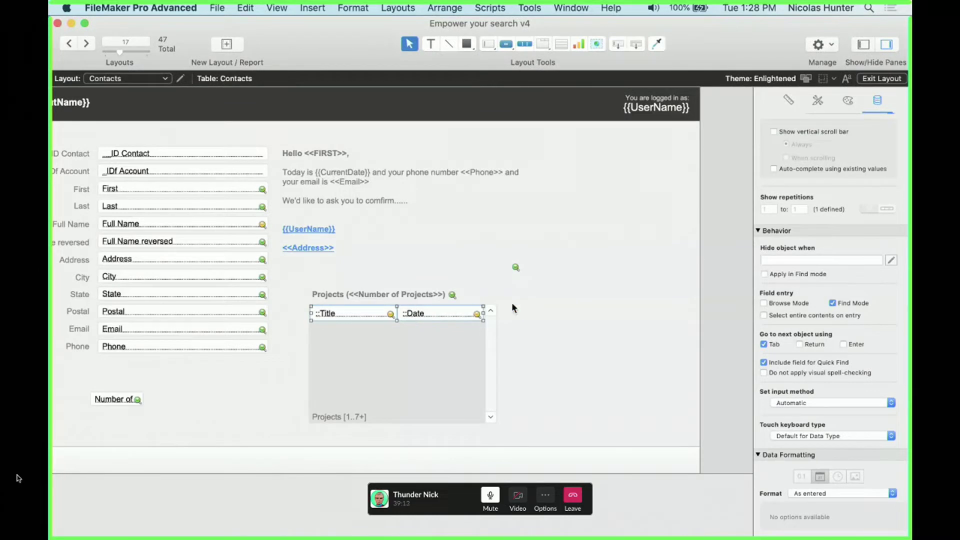
{"action": "left_click", "coordinate": [455, 310]}
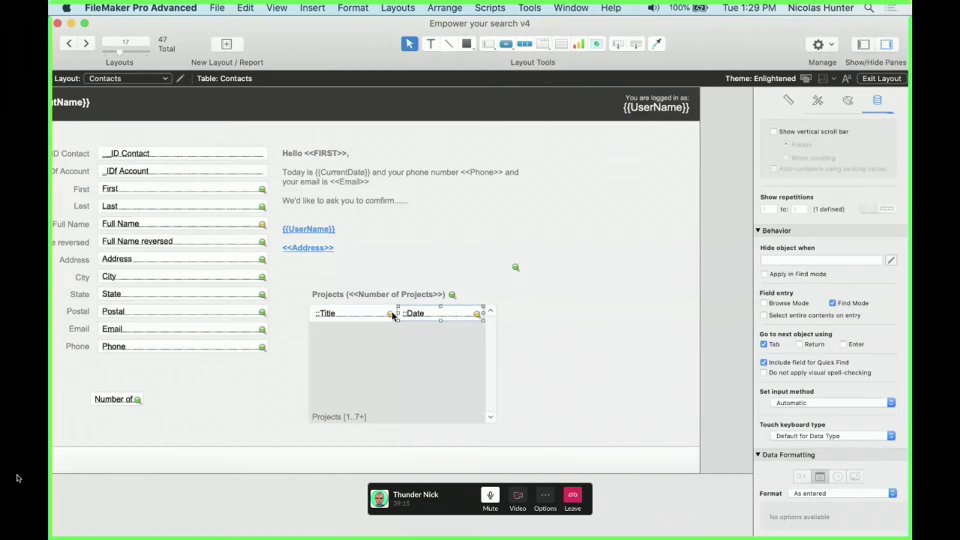
Replace the portal's Title field with <<Projects::Title>> merge text in the first column
{"action": "double_click", "coordinate": [347, 314]}
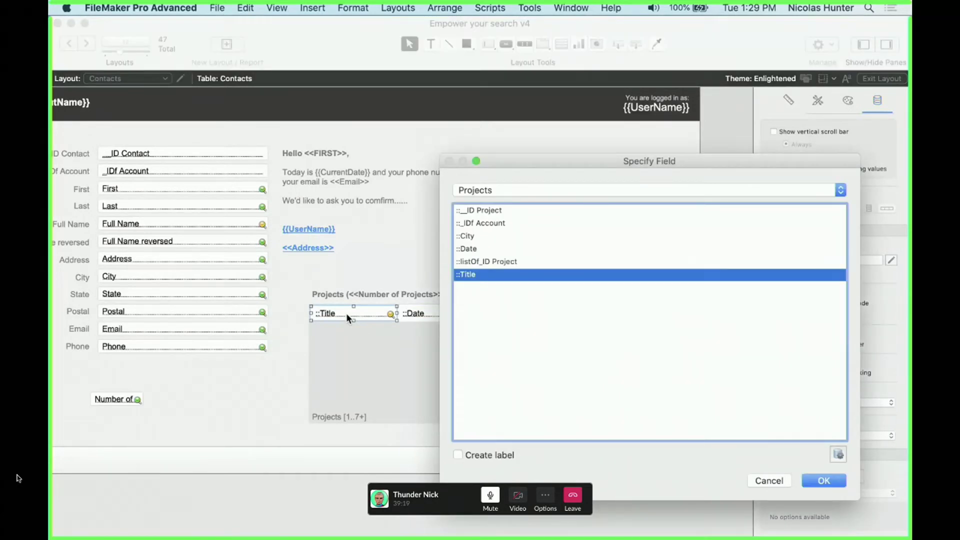
{"action": "key", "text": "Escape"}
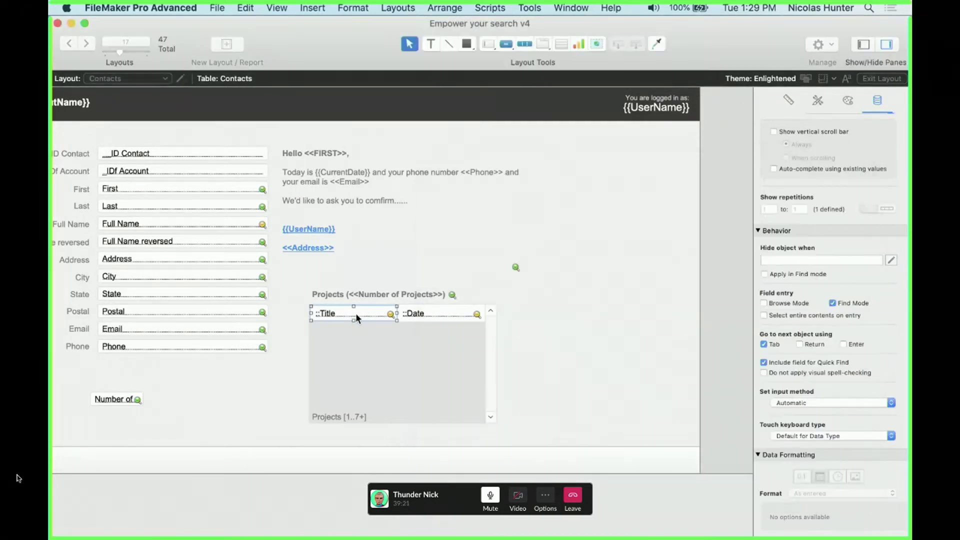
{"action": "double_click", "coordinate": [353, 313]}
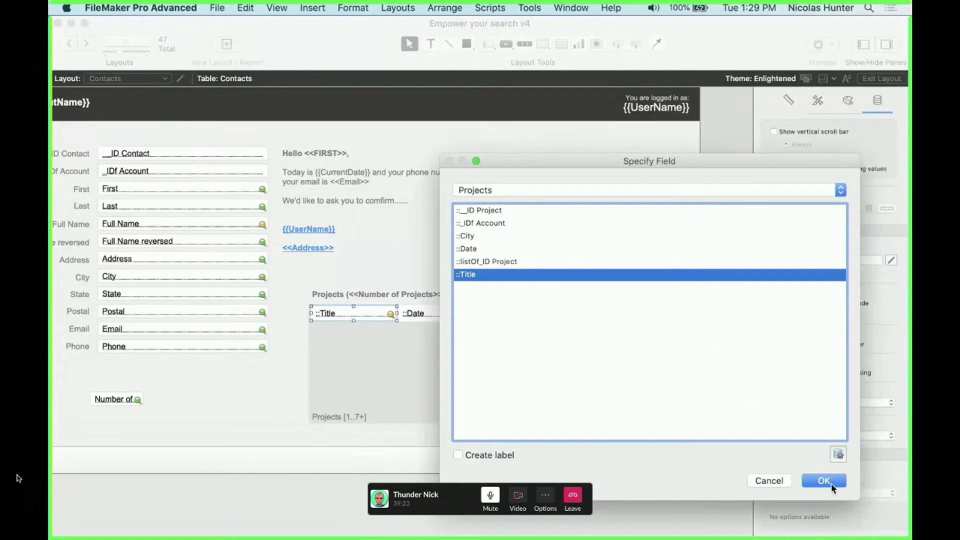
{"action": "left_click", "coordinate": [824, 480]}
{"action": "left_click", "coordinate": [290, 6]}
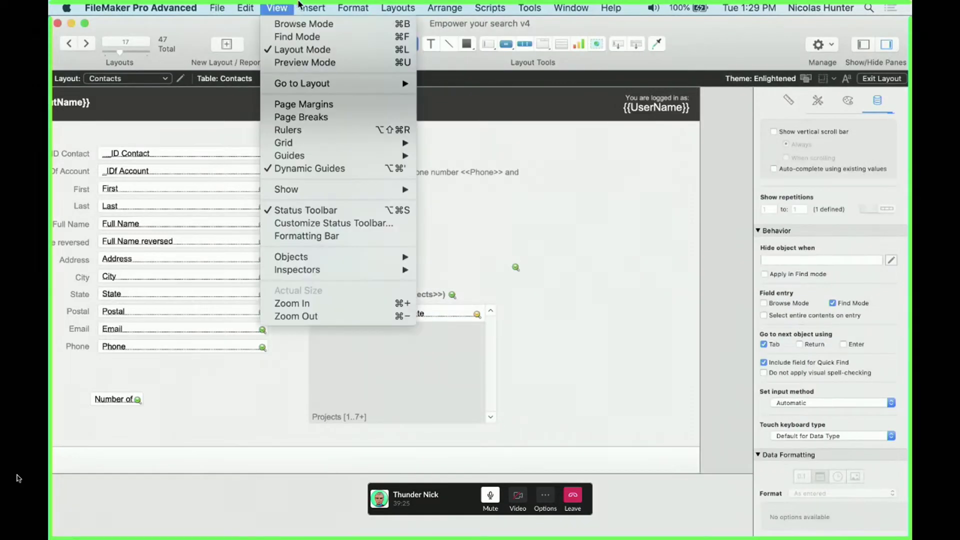
{"action": "mouse_move", "coordinate": [310, 7]}
{"action": "left_click", "coordinate": [315, 347]}
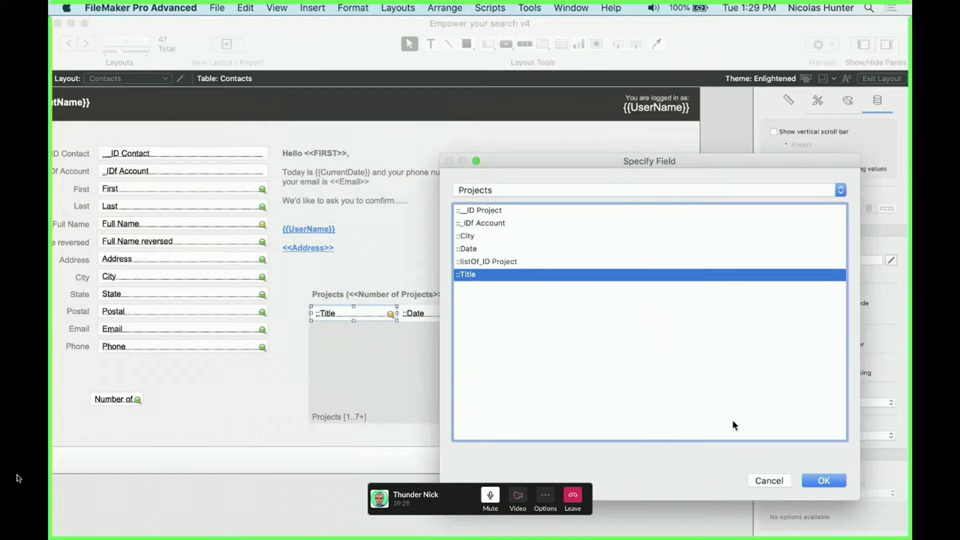
{"action": "left_click", "coordinate": [826, 481]}
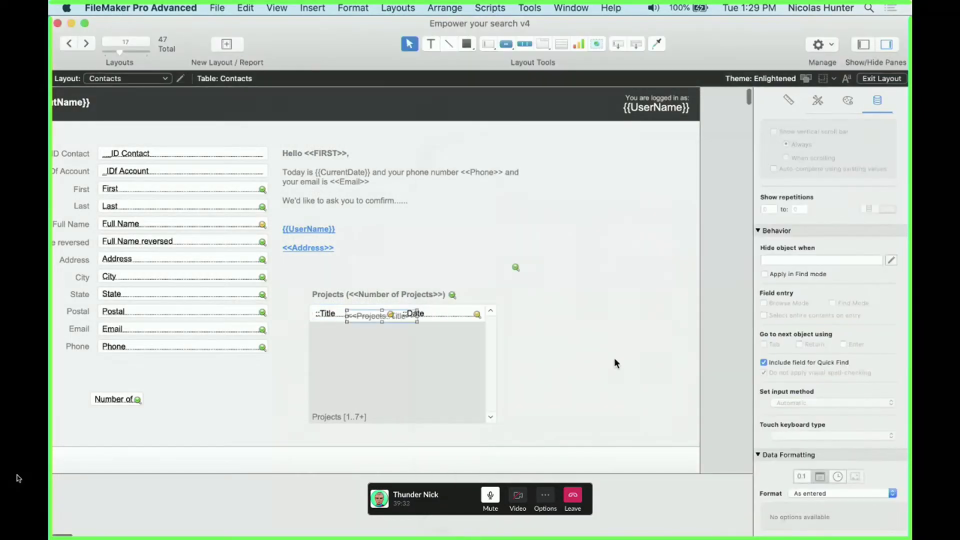
{"action": "left_click_drag", "start_coordinate": [376, 317], "coordinate": [538, 301]}
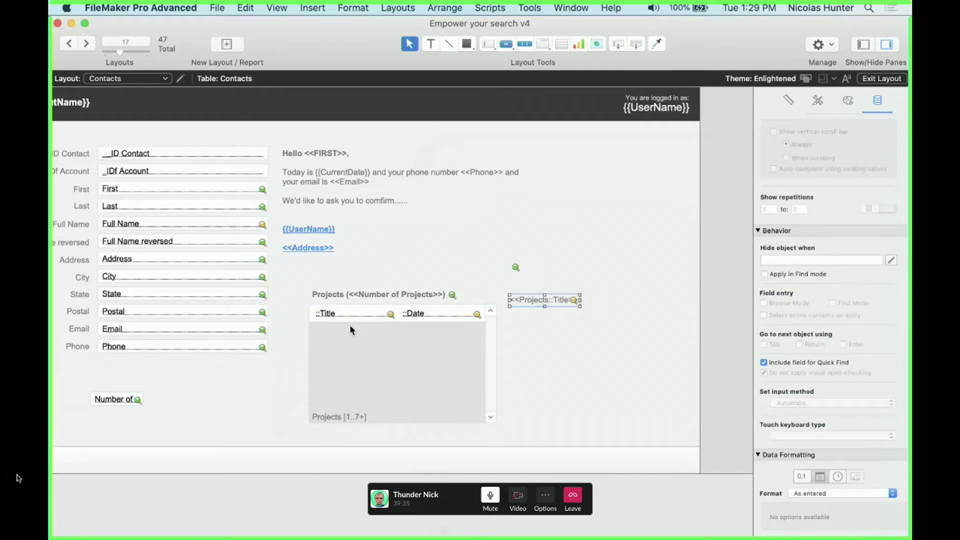
{"action": "left_click", "coordinate": [343, 310]}
{"action": "key", "text": "Delete"}
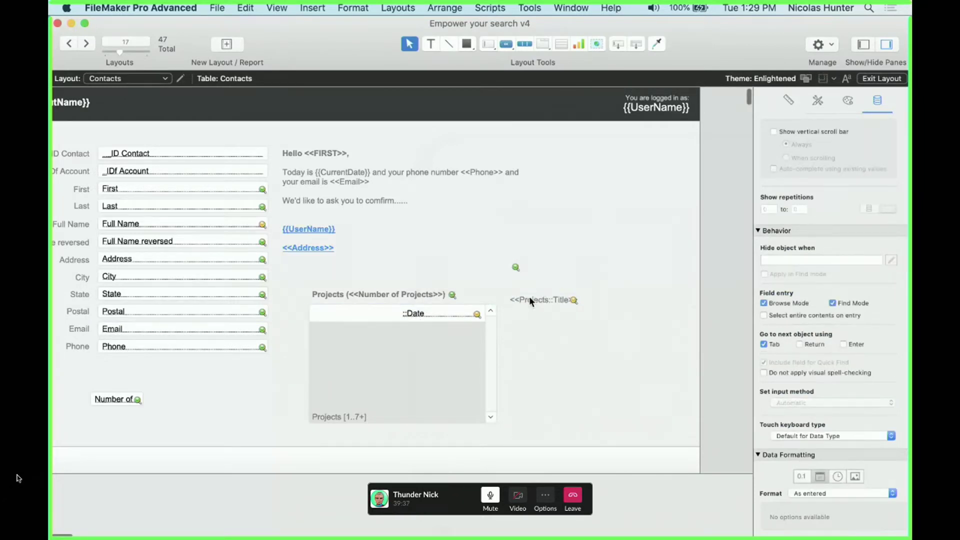
{"action": "left_click_drag", "start_coordinate": [530, 299], "coordinate": [334, 311]}
Replace the portal's Date field with <<Projects::Date>> merge text and preview in Browse mode
{"action": "double_click", "coordinate": [413, 314]}
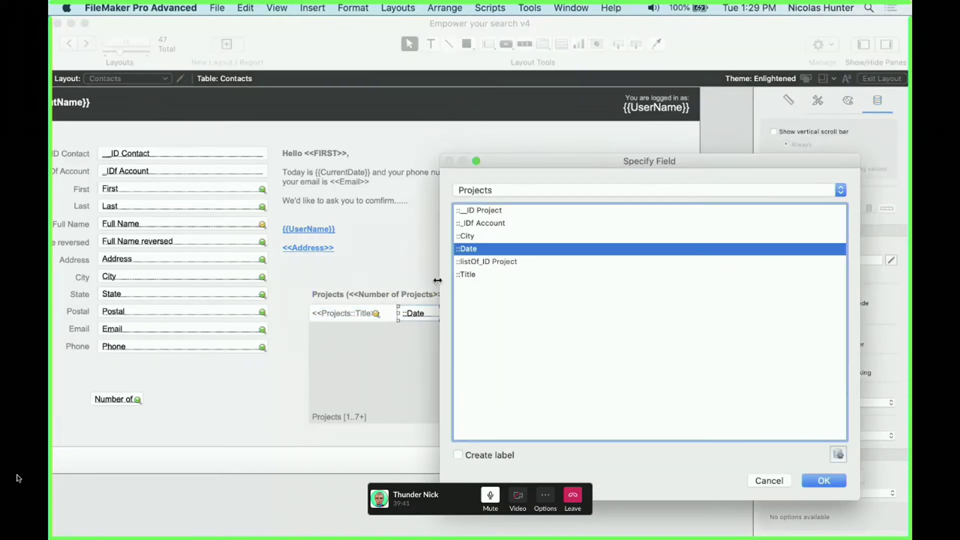
{"action": "key", "text": "Escape"}
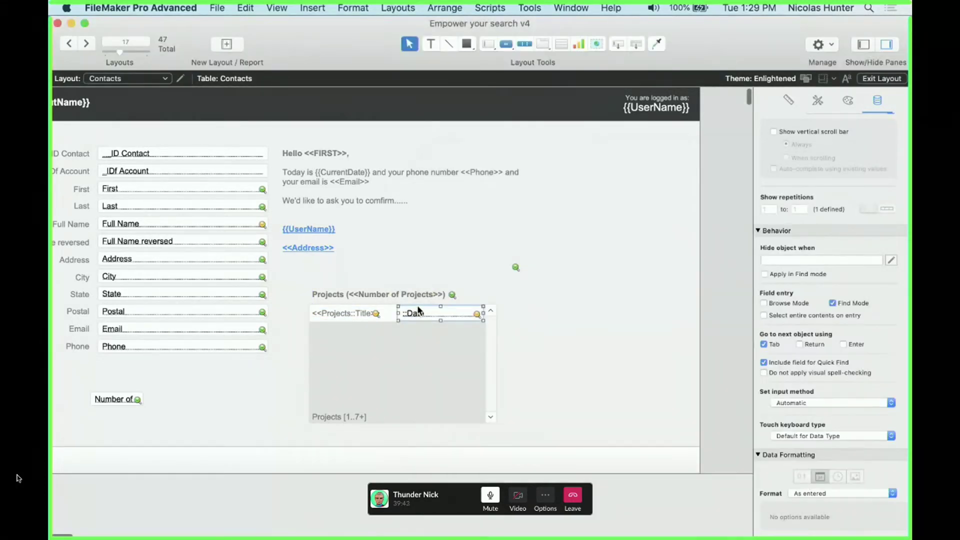
{"action": "double_click", "coordinate": [418, 311]}
{"action": "left_click", "coordinate": [834, 481]}
{"action": "double_click", "coordinate": [442, 311]}
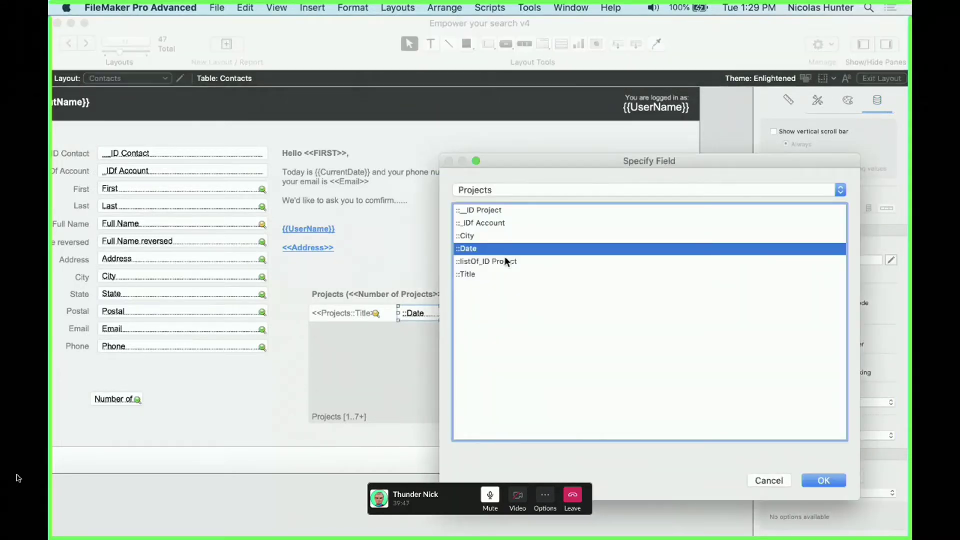
{"action": "left_click", "coordinate": [825, 481]}
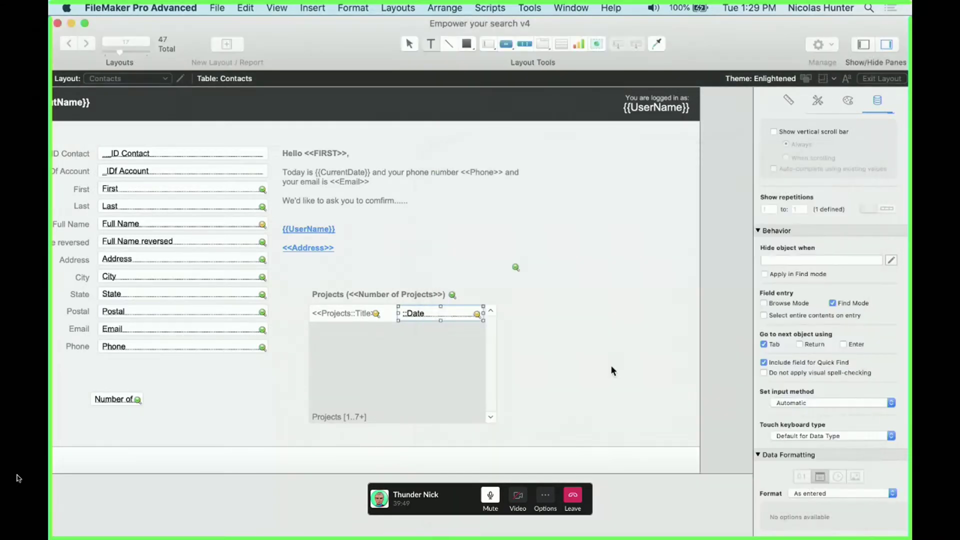
{"action": "left_click_drag", "start_coordinate": [480, 308], "coordinate": [428, 316]}
{"action": "left_click", "coordinate": [458, 314]}
{"action": "key", "text": "Delete"}
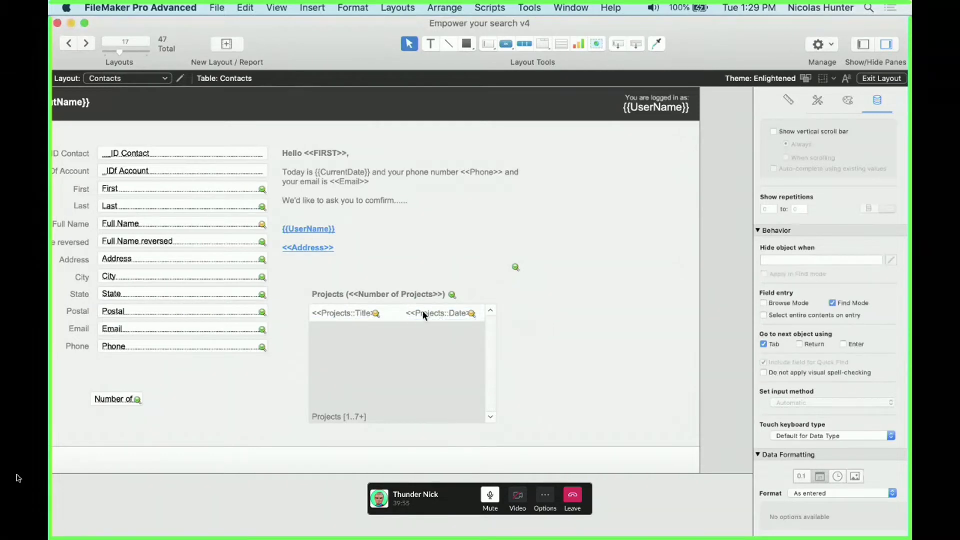
{"action": "left_click", "coordinate": [354, 314]}
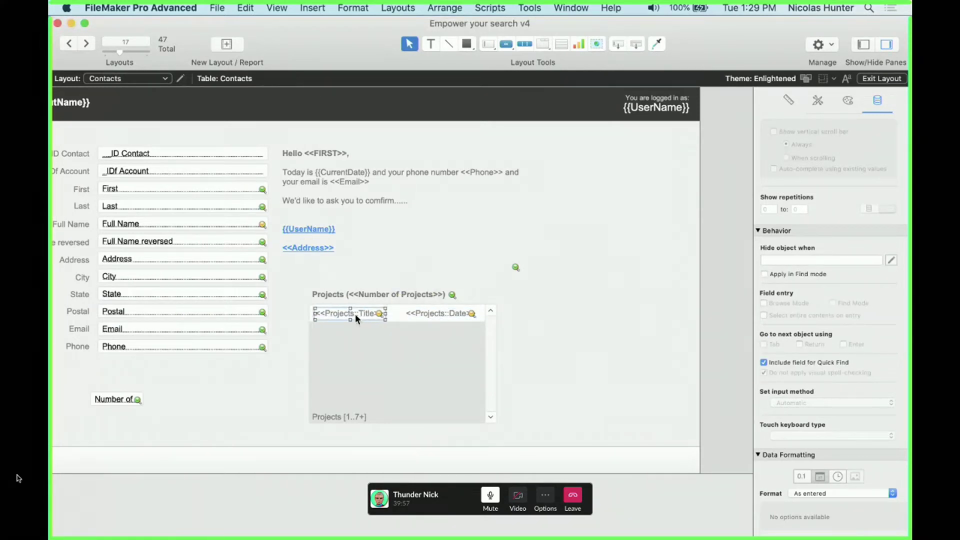
{"action": "key", "text": "super+b"}
{"action": "scroll", "coordinate": [427, 372], "scroll_direction": "down", "scroll_amount": 5}
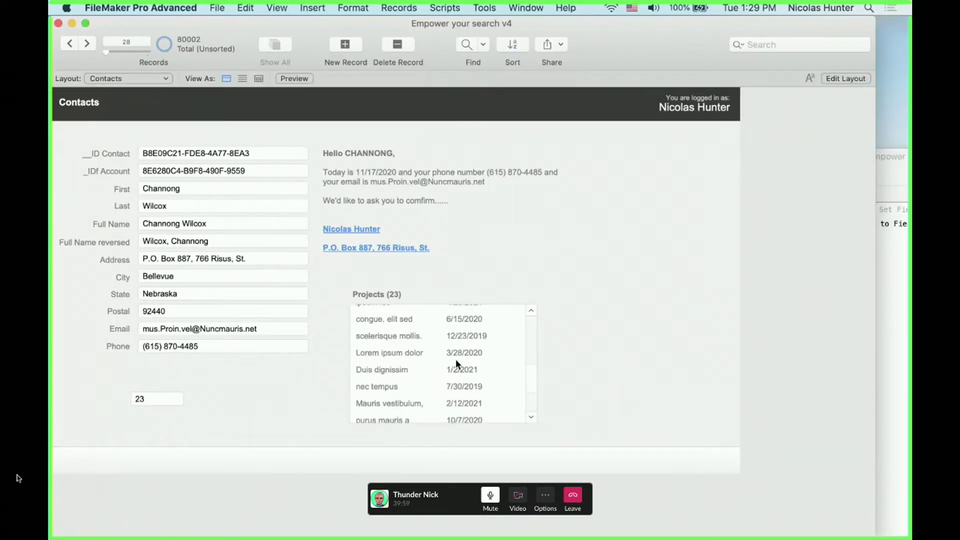
Run the Set Projects script in the Script Debugger, stepping through the Go to Field line
{"action": "left_click", "coordinate": [461, 355]}
{"action": "left_click", "coordinate": [898, 352]}
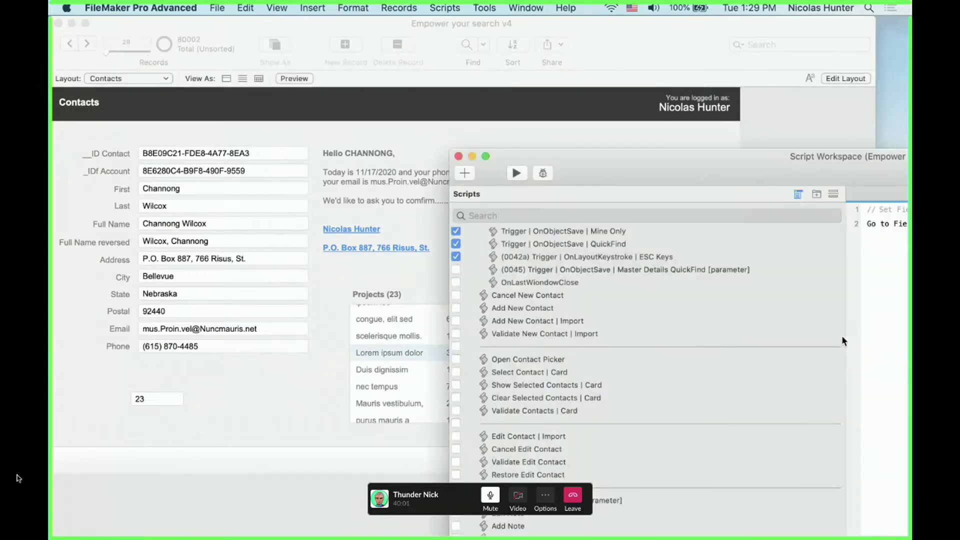
{"action": "left_click_drag", "start_coordinate": [634, 164], "coordinate": [473, 164]}
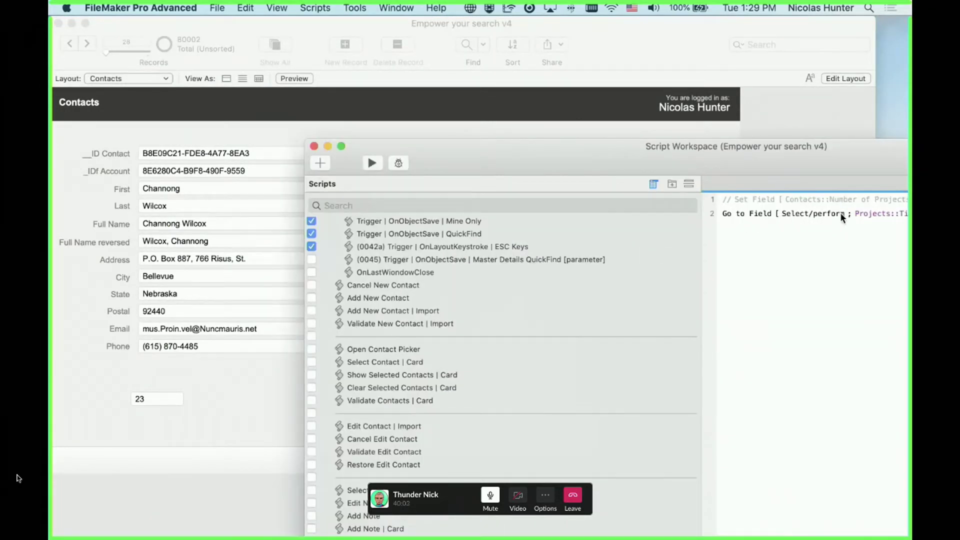
{"action": "left_click_drag", "start_coordinate": [600, 179], "coordinate": [760, 183]}
{"action": "left_click", "coordinate": [355, 8]}
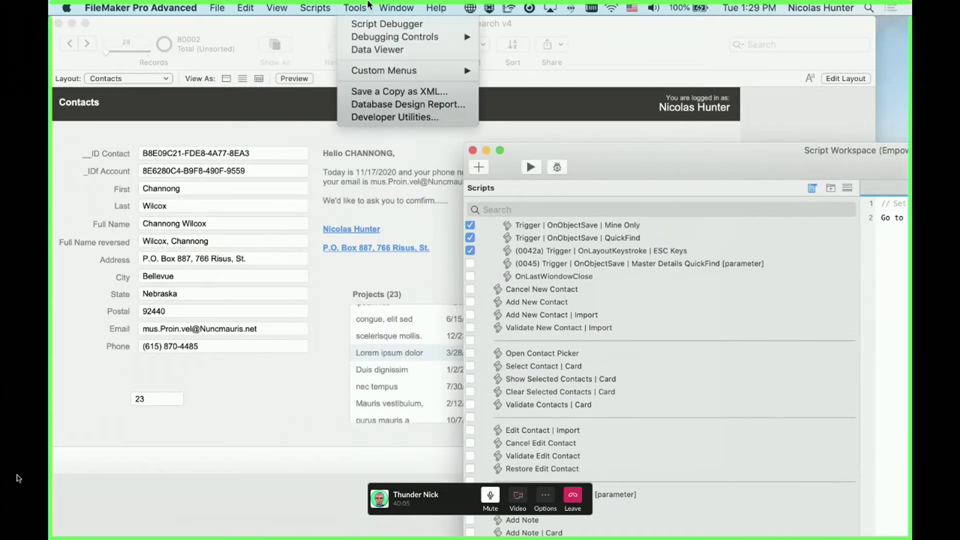
{"action": "left_click", "coordinate": [380, 24]}
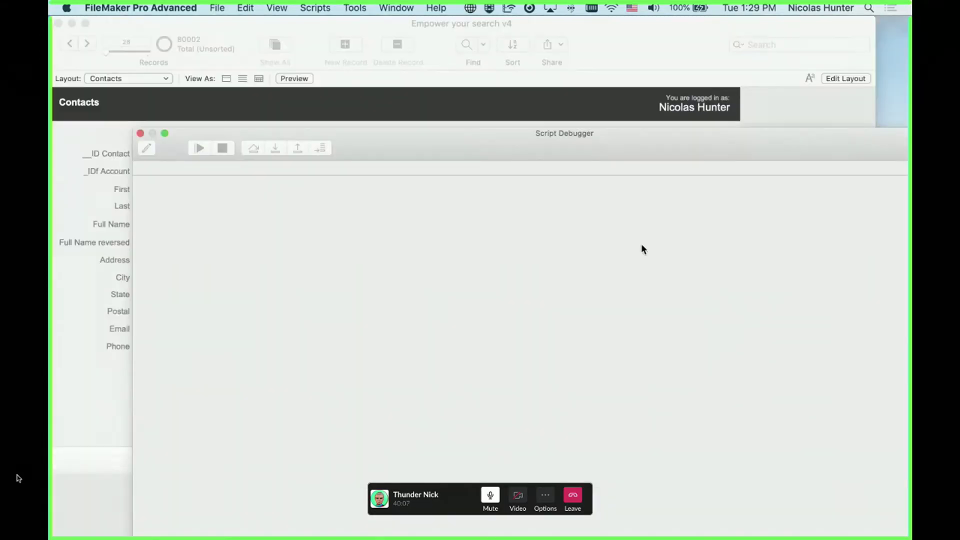
{"action": "left_click", "coordinate": [532, 167]}
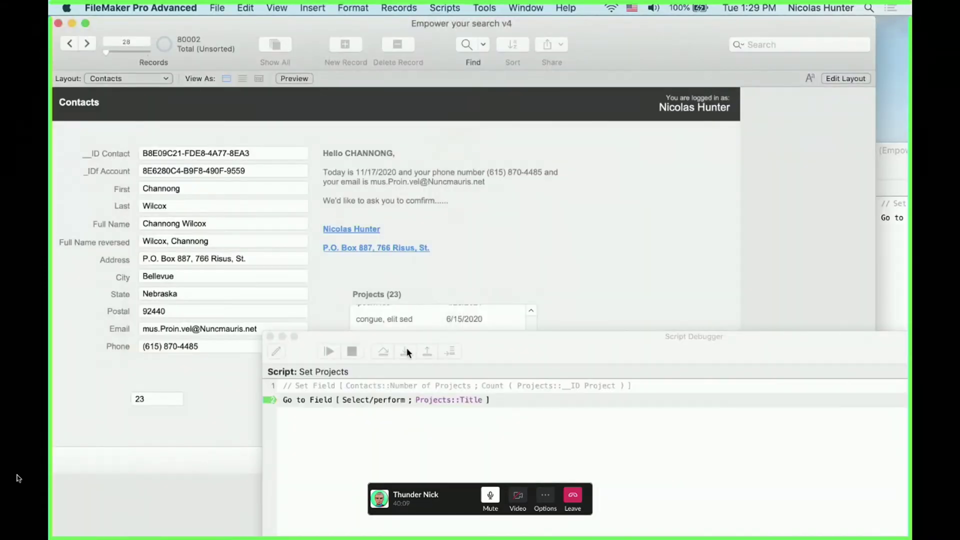
{"action": "left_click_drag", "start_coordinate": [516, 357], "coordinate": [558, 18]}
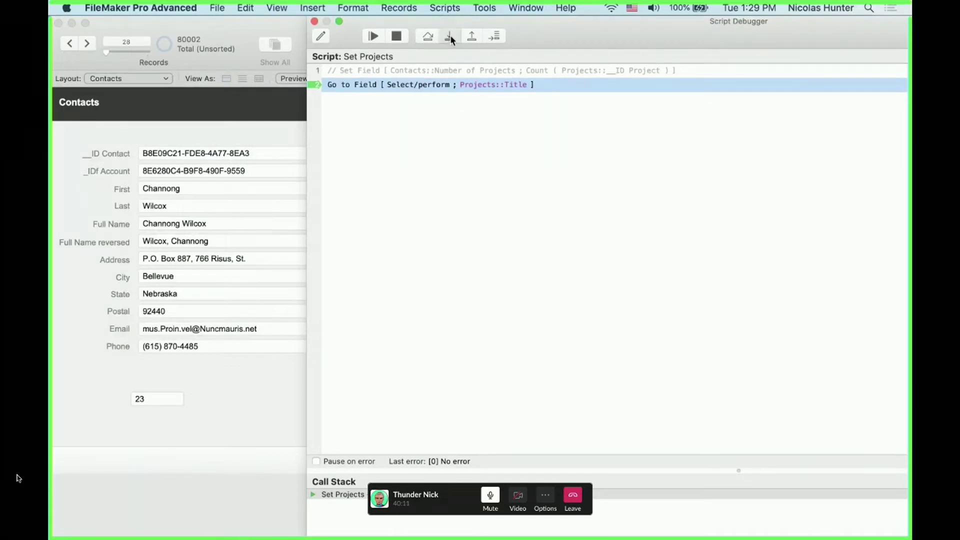
{"action": "left_click", "coordinate": [450, 36]}
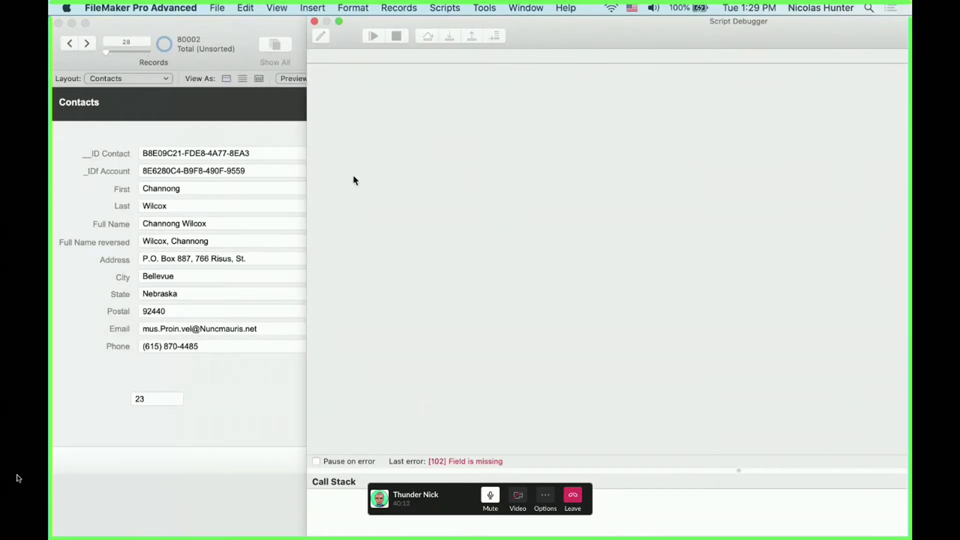
{"action": "left_click", "coordinate": [314, 21]}
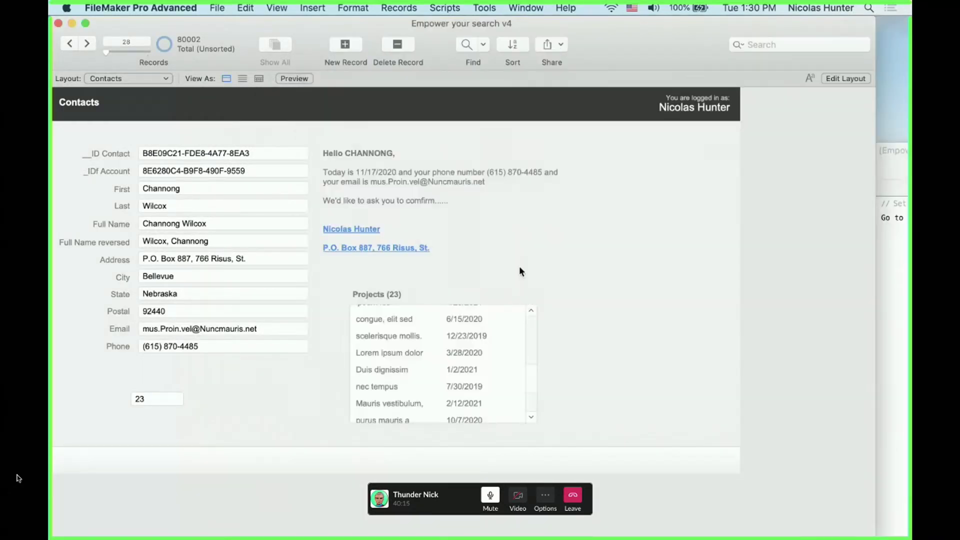
Select project rows in the portal and refocus the database window
{"action": "left_click", "coordinate": [437, 342]}
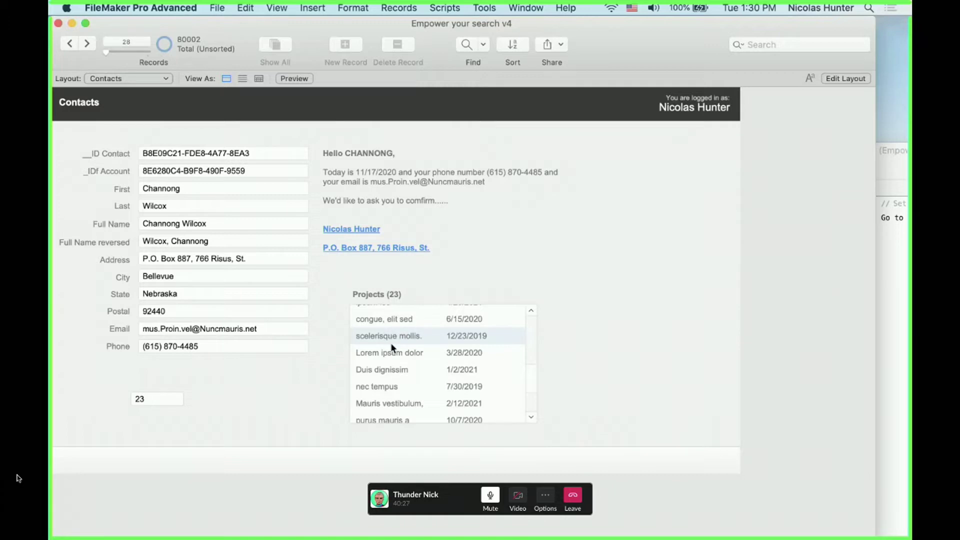
{"action": "left_click", "coordinate": [518, 370]}
{"action": "scroll", "coordinate": [529, 336], "scroll_direction": "down", "scroll_amount": 5}
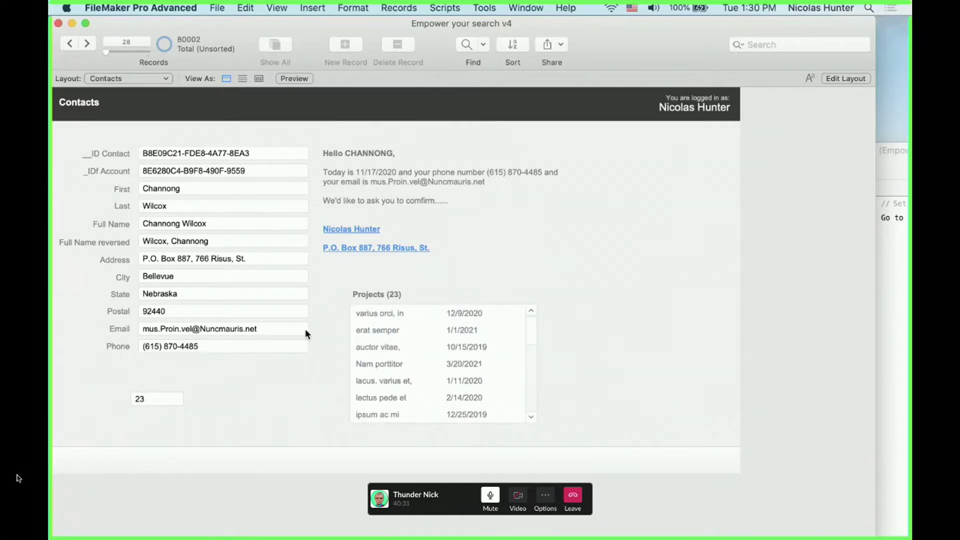
{"action": "left_click", "coordinate": [19, 479]}
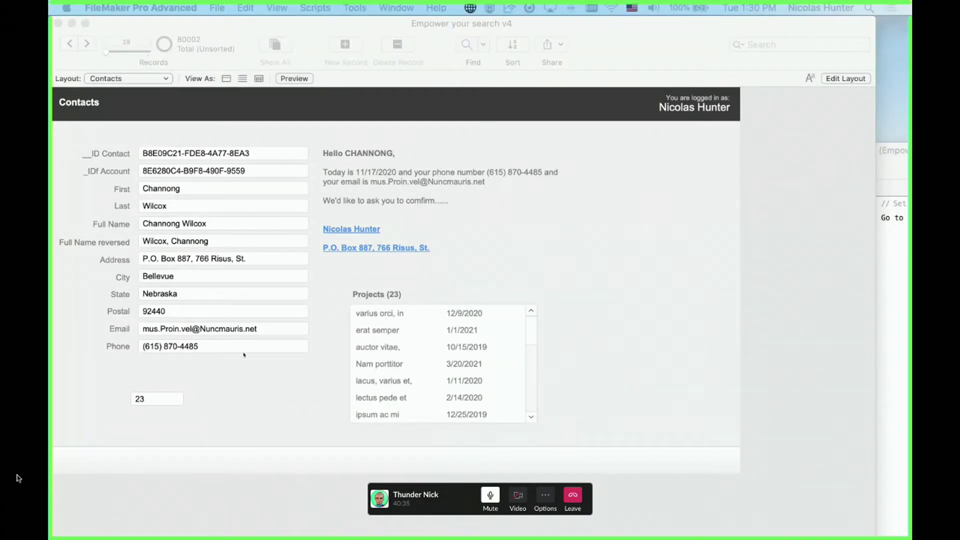
{"action": "left_click", "coordinate": [414, 283]}
{"action": "left_click", "coordinate": [18, 479]}
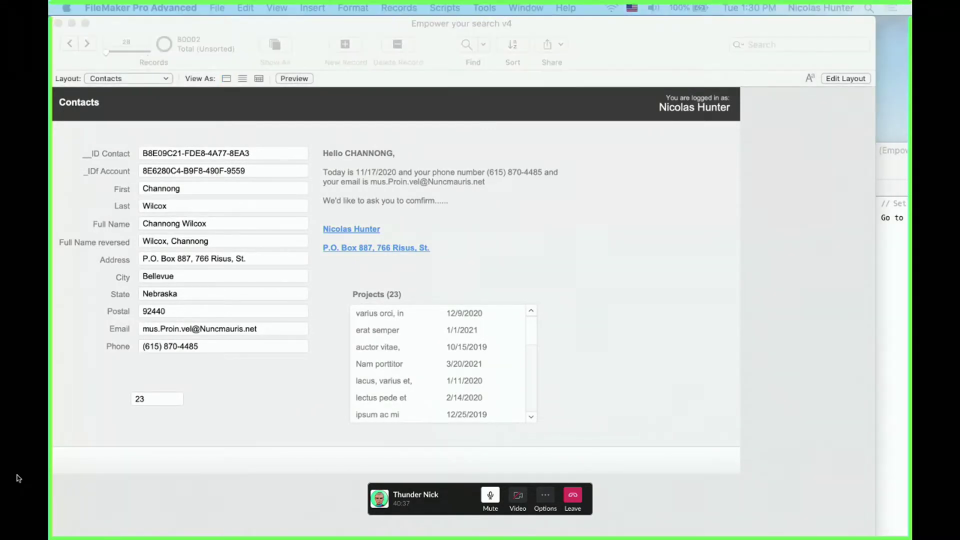
{"action": "left_click", "coordinate": [539, 237]}
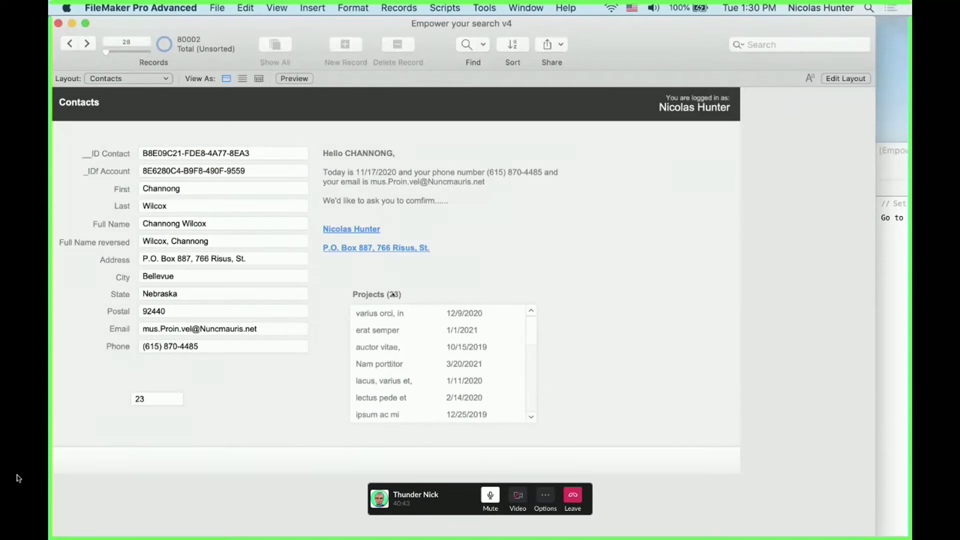
Set Number of Projects to 2 and start naming a new Project Label field in Manage Database
{"action": "left_click", "coordinate": [159, 396]}
{"action": "type", "text": "1"}
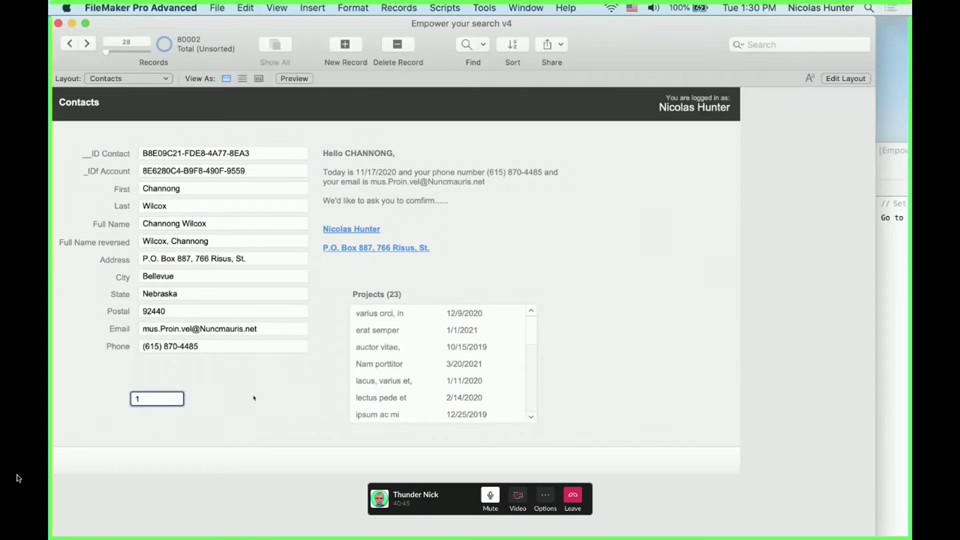
{"action": "left_click", "coordinate": [418, 267]}
{"action": "left_click", "coordinate": [167, 402]}
{"action": "type", "text": "2"}
{"action": "left_click", "coordinate": [345, 304]}
{"action": "key", "text": "super+shift+d"}
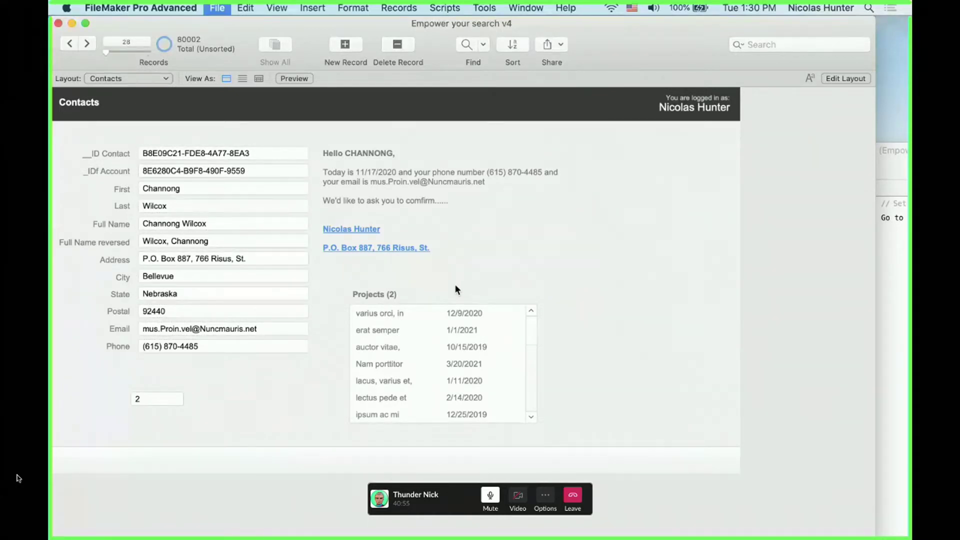
{"action": "type", "text": "Project Label"}
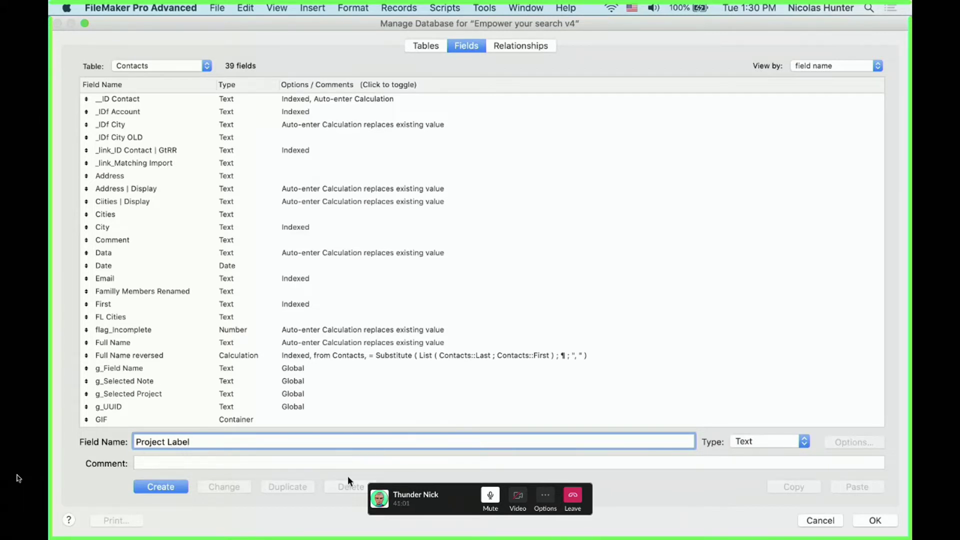
Create the Project Label field and begin its auto-enter calculation using Number of Projects = 1
{"action": "left_click", "coordinate": [138, 489]}
{"action": "double_click", "coordinate": [287, 421]}
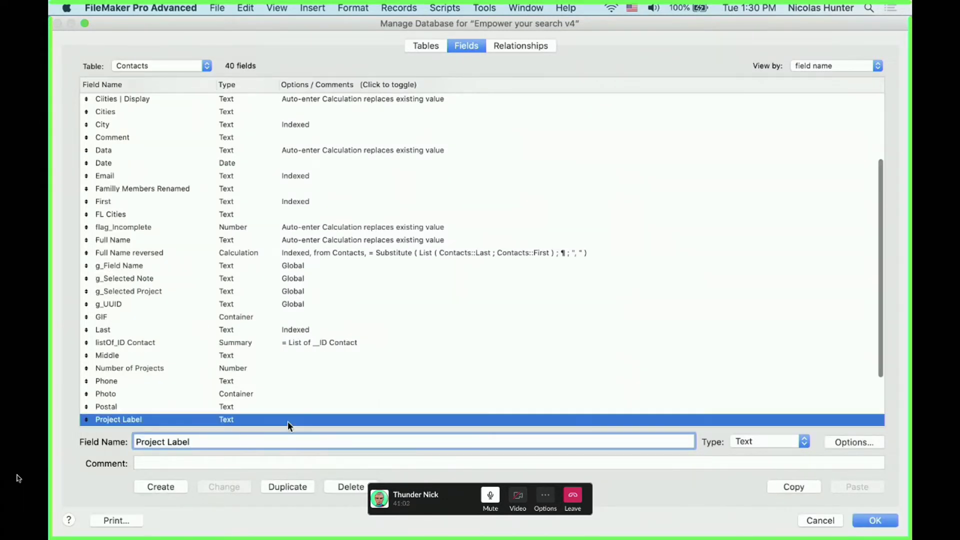
{"action": "left_click", "coordinate": [449, 329]}
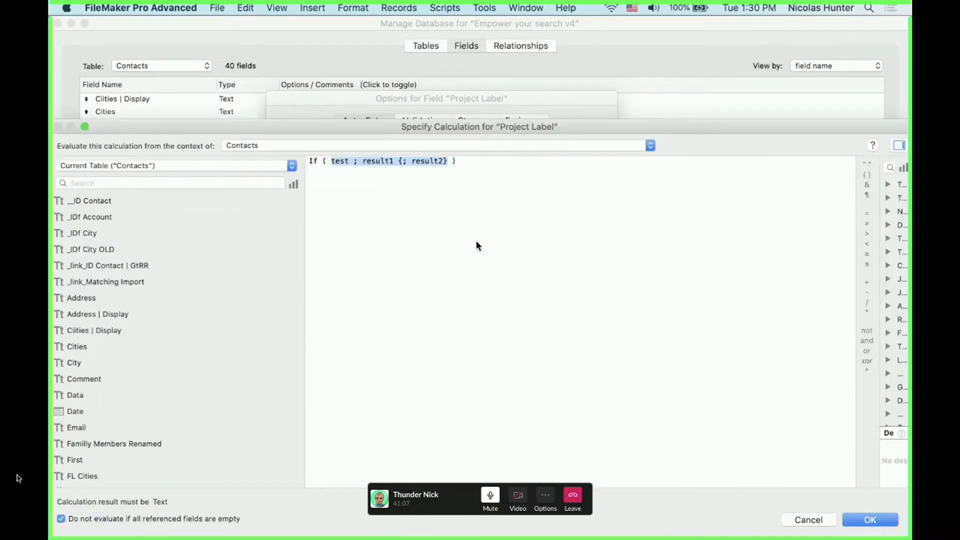
{"action": "type", "text": "num"}
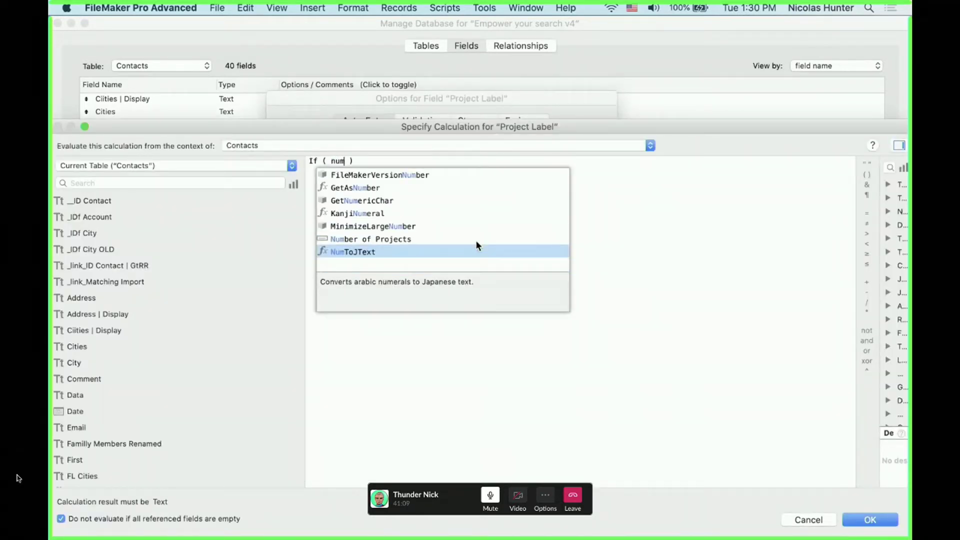
{"action": "left_click", "coordinate": [476, 240]}
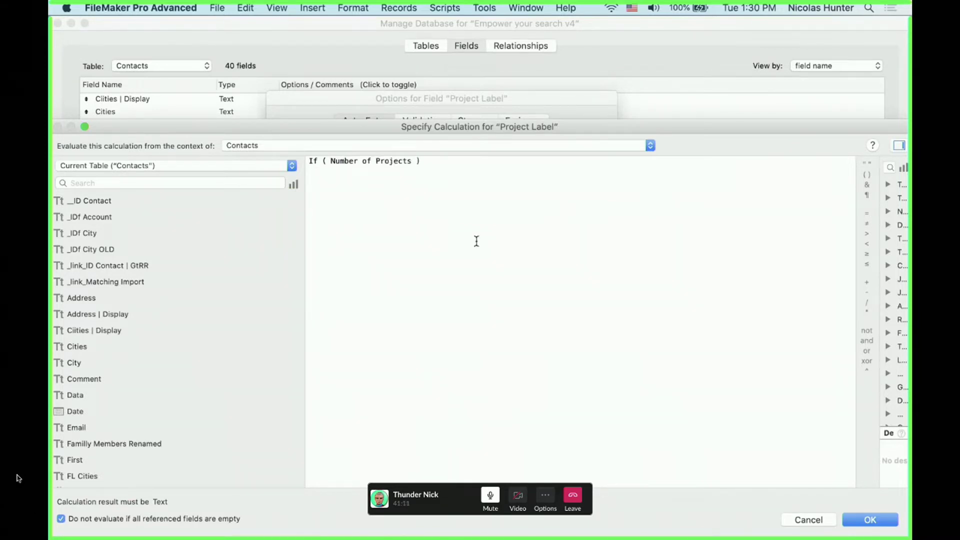
{"action": "type", "text": "= 1 ; \"Project "}
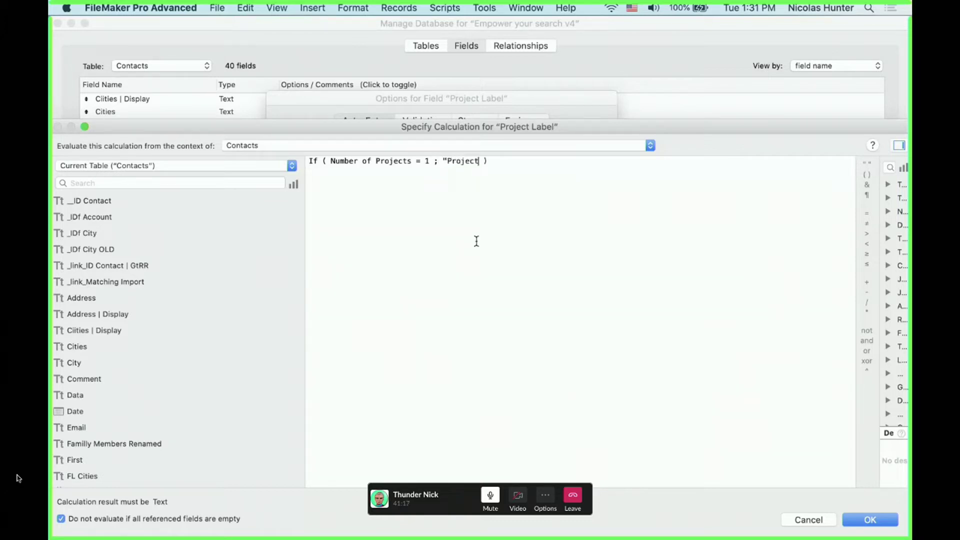
{"action": "type", "text": "\" ; "}
{"action": "type", "text": "Pro"}
{"action": "type", "text": "jects\""}
{"action": "type", "text": "\""}
Correct the formula to If ( Number of Projects = 1 ; "Project" ; "Projects" ) and accept it
{"action": "left_click", "coordinate": [508, 181]}
{"action": "key", "text": "BackSpace"}
{"action": "type", "text": ">"}
{"action": "left_click", "coordinate": [479, 165]}
{"action": "type", "text": "s"}
{"action": "double_click", "coordinate": [420, 161]}
{"action": "type", "text": "="}
{"action": "left_click", "coordinate": [482, 161]}
{"action": "key", "text": "BackSpace"}
{"action": "left_click", "coordinate": [532, 161]}
{"action": "type", "text": "s"}
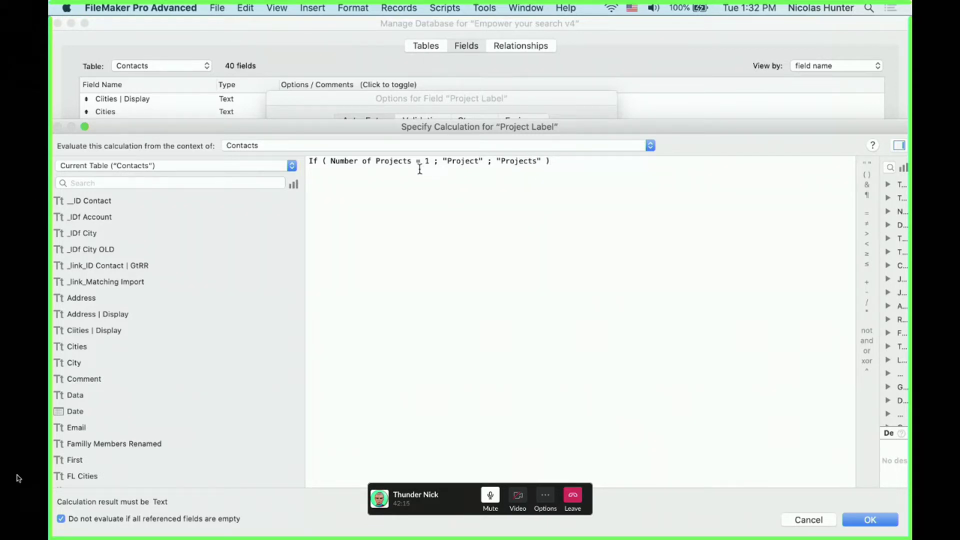
{"action": "double_click", "coordinate": [465, 162]}
{"action": "left_click", "coordinate": [518, 162]}
{"action": "left_click", "coordinate": [870, 519]}
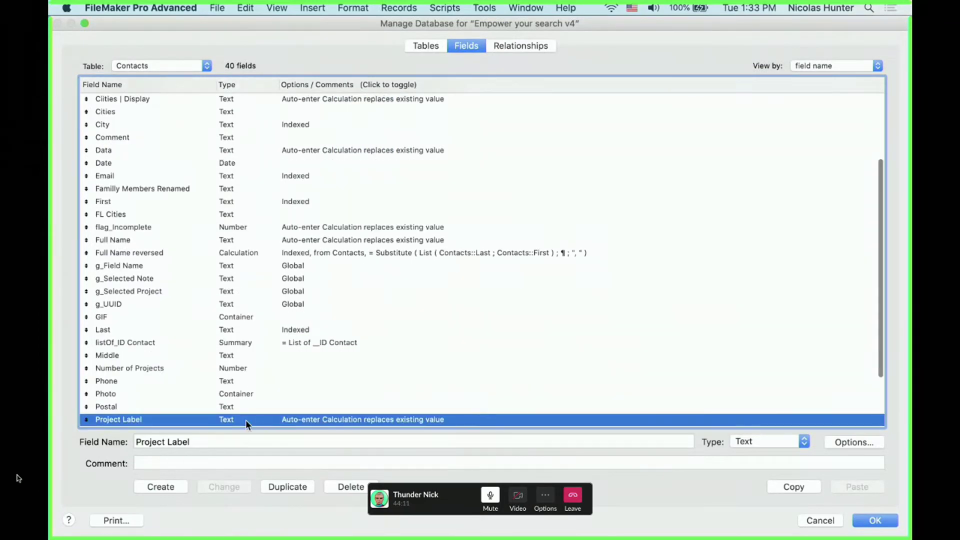
Close the field options and Manage Database, then return to Layout mode
{"action": "double_click", "coordinate": [245, 419]}
{"action": "left_click", "coordinate": [525, 418]}
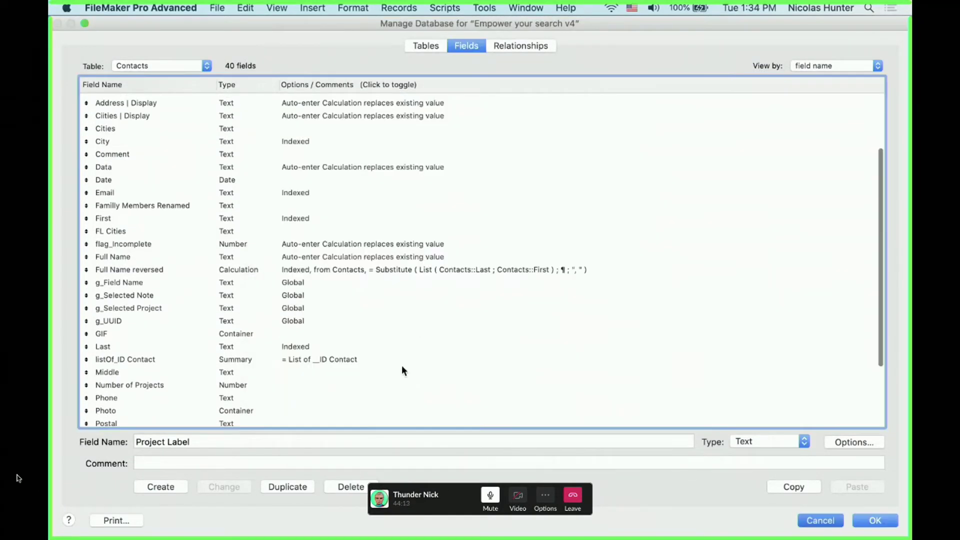
{"action": "key", "text": "Escape"}
{"action": "key", "text": "super+l"}
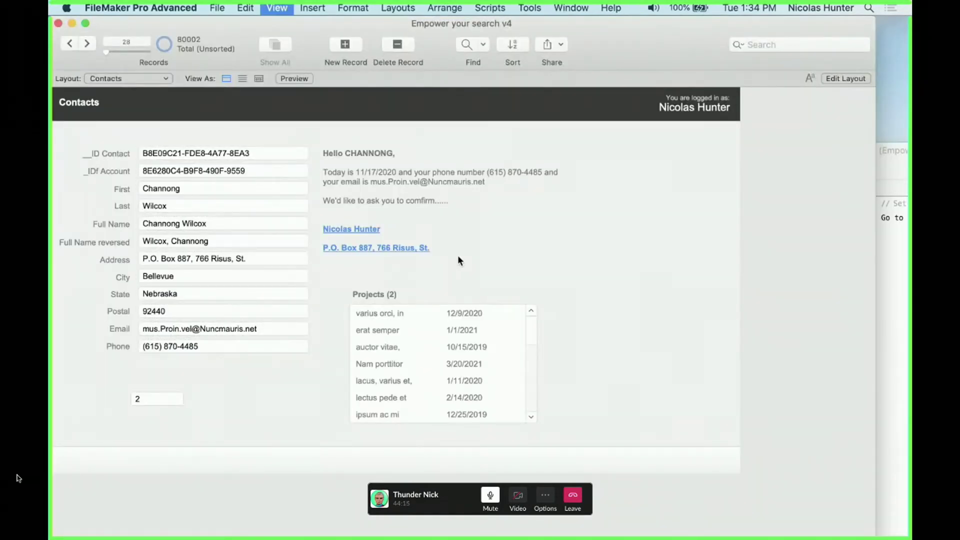
Insert the Contacts <<Project Label>> merge field into the Projects heading, widen it, and browse records
{"action": "left_click", "coordinate": [401, 294]}
{"action": "left_click", "coordinate": [388, 296]}
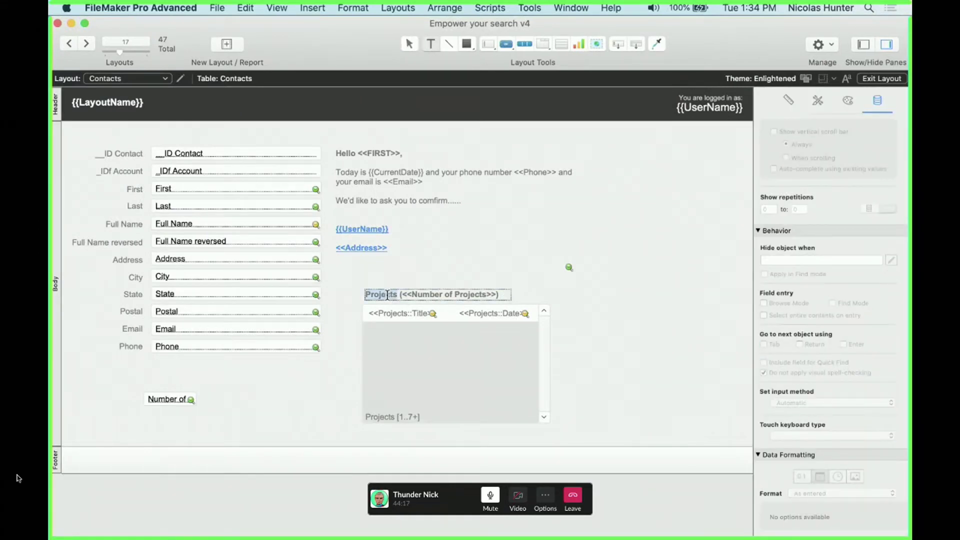
{"action": "key", "text": "super+alt+m"}
{"action": "left_click", "coordinate": [519, 189]}
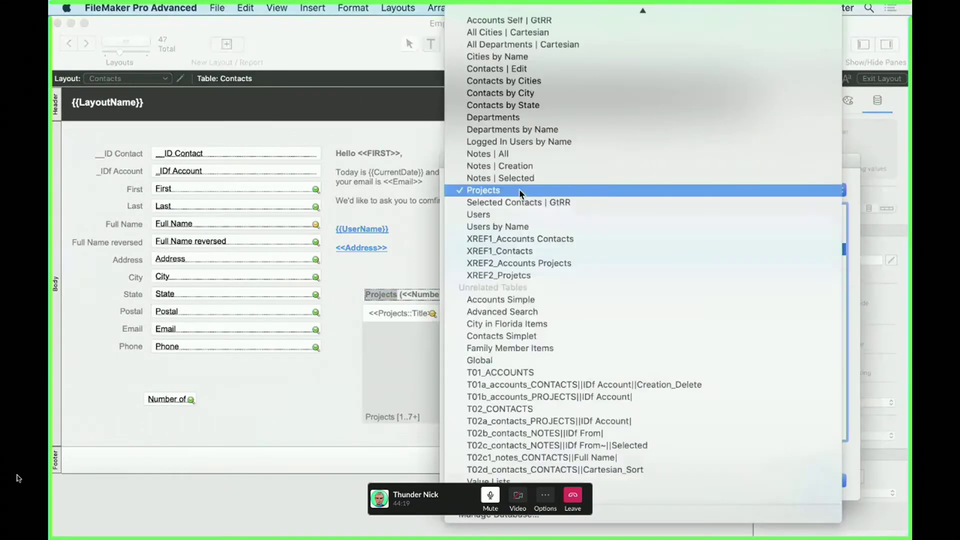
{"action": "left_click", "coordinate": [556, 11]}
{"action": "type", "text": "pr"}
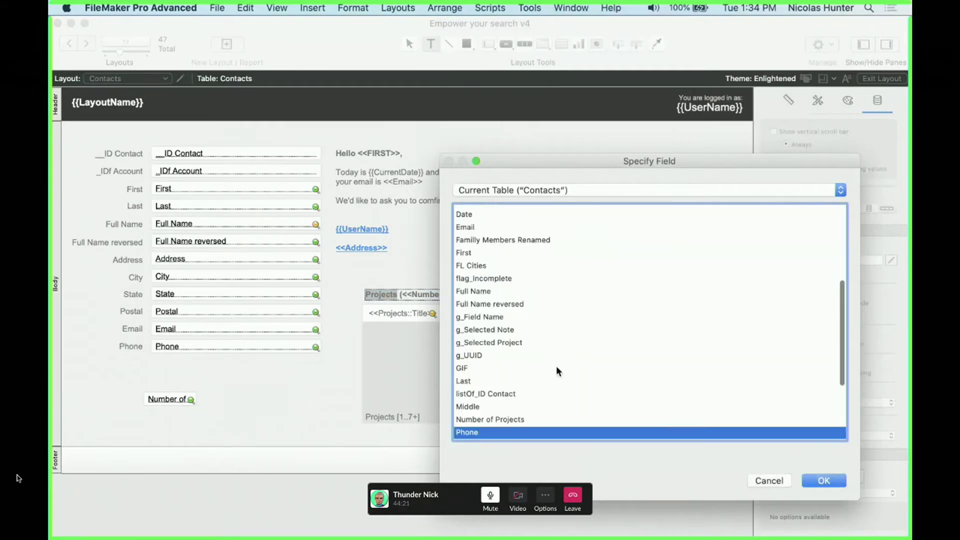
{"action": "scroll", "coordinate": [556, 366], "scroll_direction": "down", "scroll_amount": 1}
{"action": "double_click", "coordinate": [499, 395]}
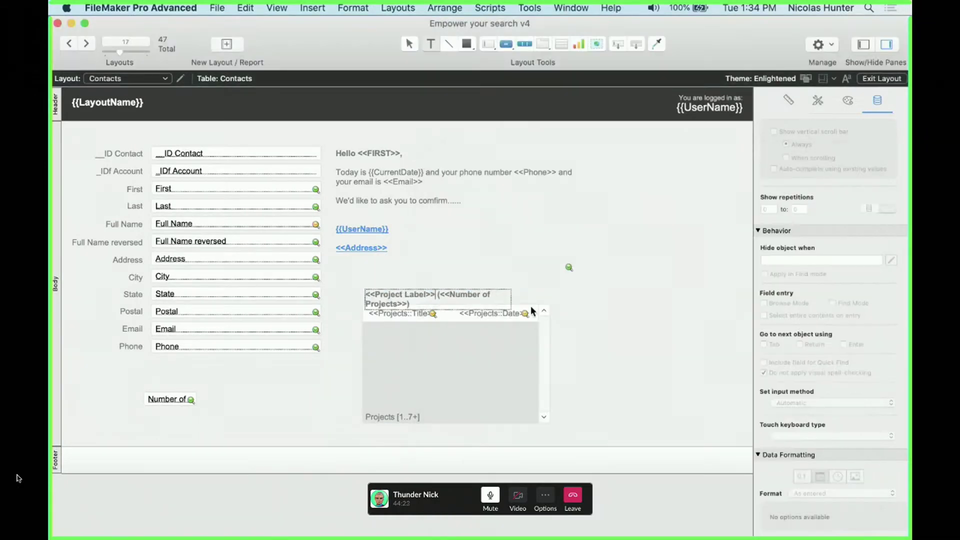
{"action": "left_click_drag", "start_coordinate": [530, 305], "coordinate": [551, 294]}
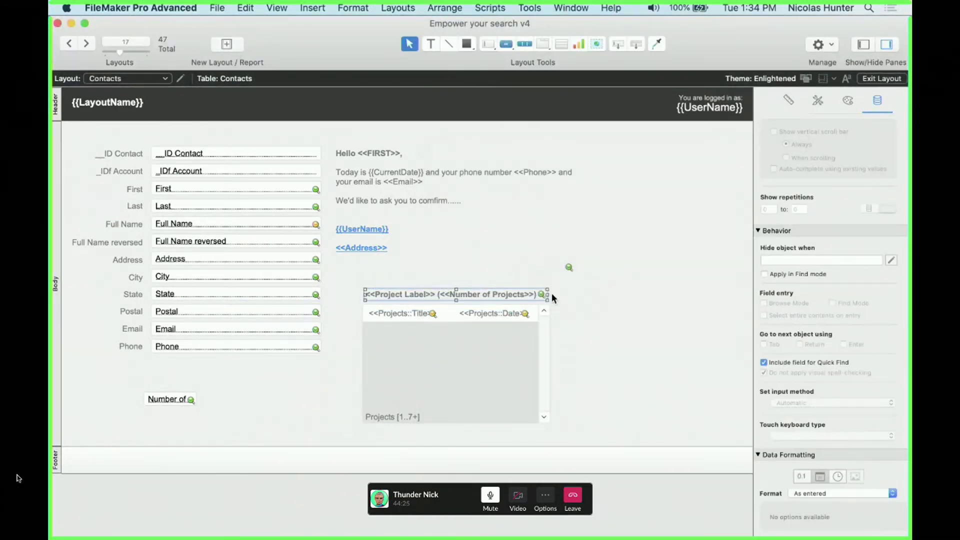
{"action": "left_click", "coordinate": [460, 309]}
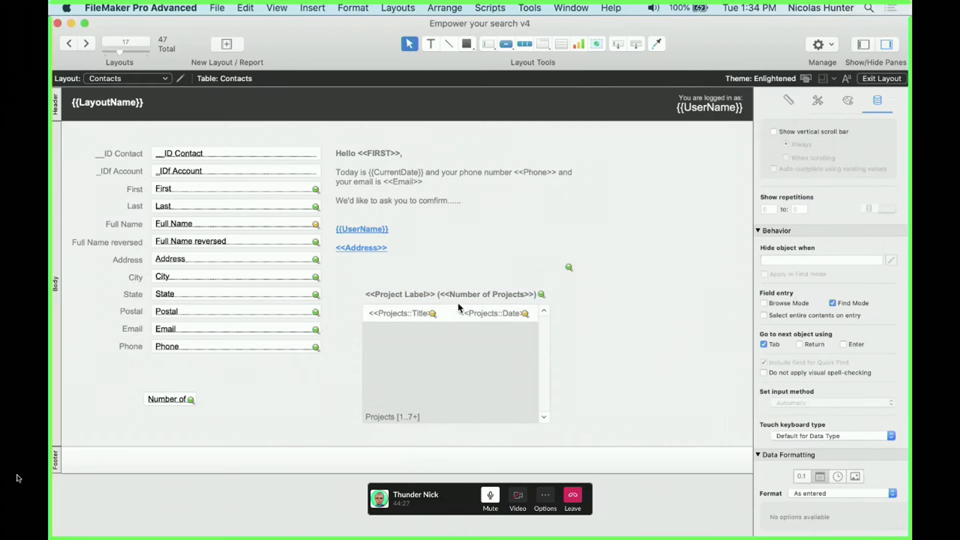
{"action": "key", "text": "super+b"}
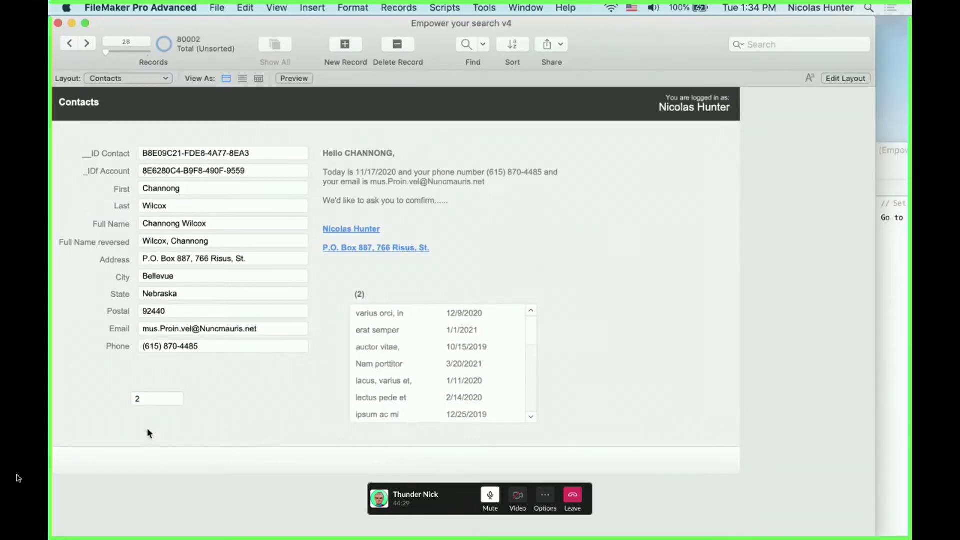
Test the heading by changing the project count to 1, then 10, then back to 1
{"action": "left_click", "coordinate": [144, 405]}
{"action": "left_click", "coordinate": [172, 414]}
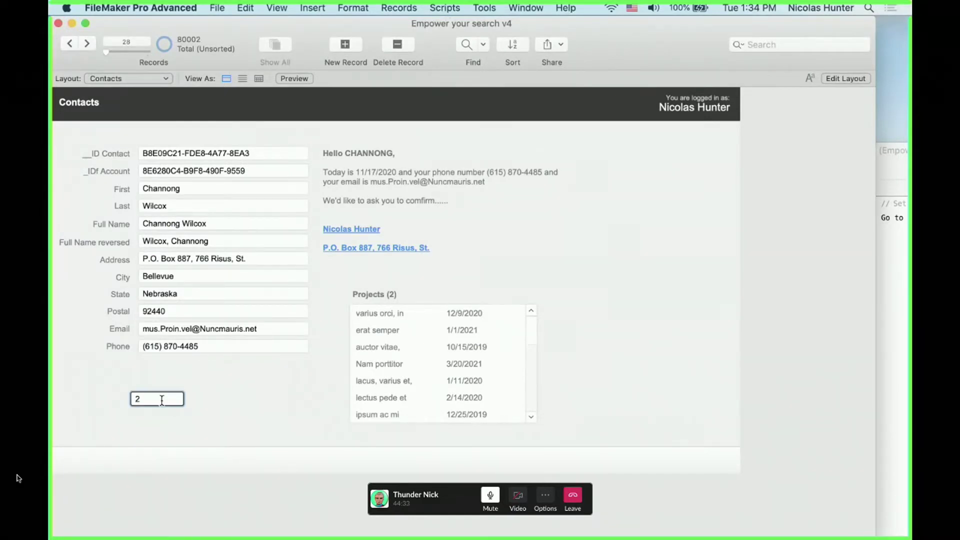
{"action": "left_click", "coordinate": [161, 400]}
{"action": "type", "text": "1"}
{"action": "left_click", "coordinate": [218, 403]}
{"action": "left_click", "coordinate": [150, 401]}
{"action": "type", "text": "0"}
{"action": "left_click", "coordinate": [245, 401]}
{"action": "left_click", "coordinate": [142, 400]}
{"action": "type", "text": "1"}
{"action": "left_click", "coordinate": [217, 408]}
{"action": "left_click", "coordinate": [168, 394]}
In Layout mode, Option-drag the portal heading upward to duplicate it above the original
{"action": "key", "text": "super+l"}
{"action": "left_click", "coordinate": [418, 296]}
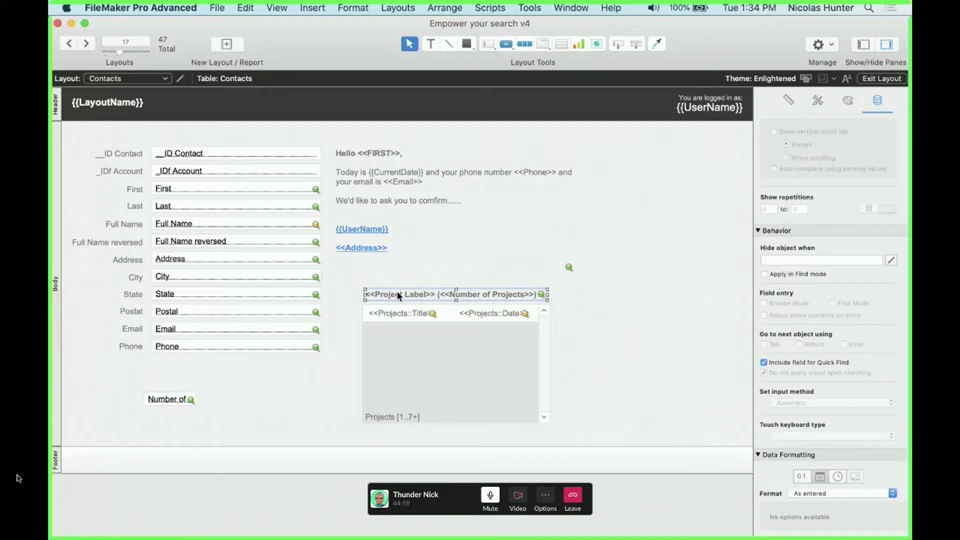
{"action": "left_click_drag", "start_coordinate": [397, 291], "coordinate": [329, 278], "text": "alt"}
{"action": "double_click", "coordinate": [418, 276]}
Edit the duplicated heading to read Project(s), then preview the layout in Browse mode
{"action": "type", "text": "Project"}
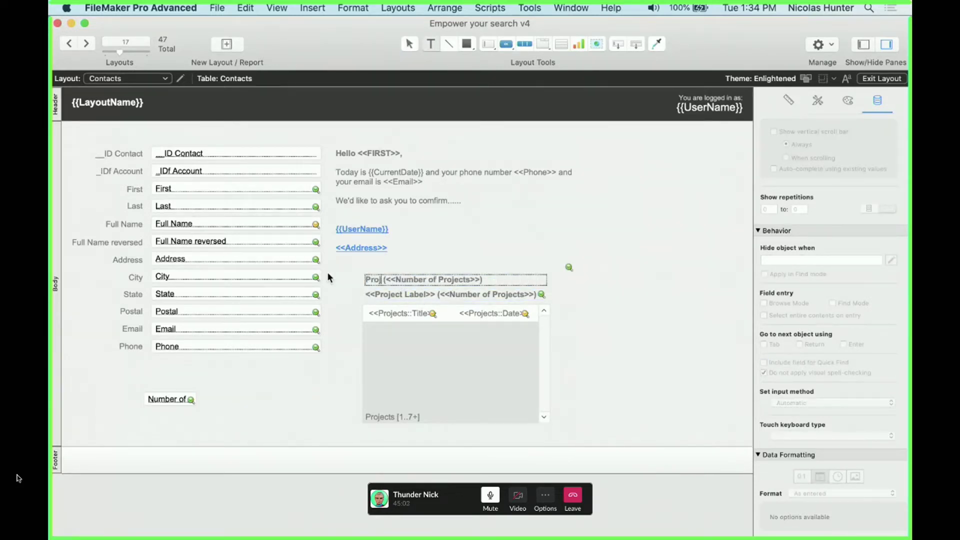
{"action": "type", "text": "9"}
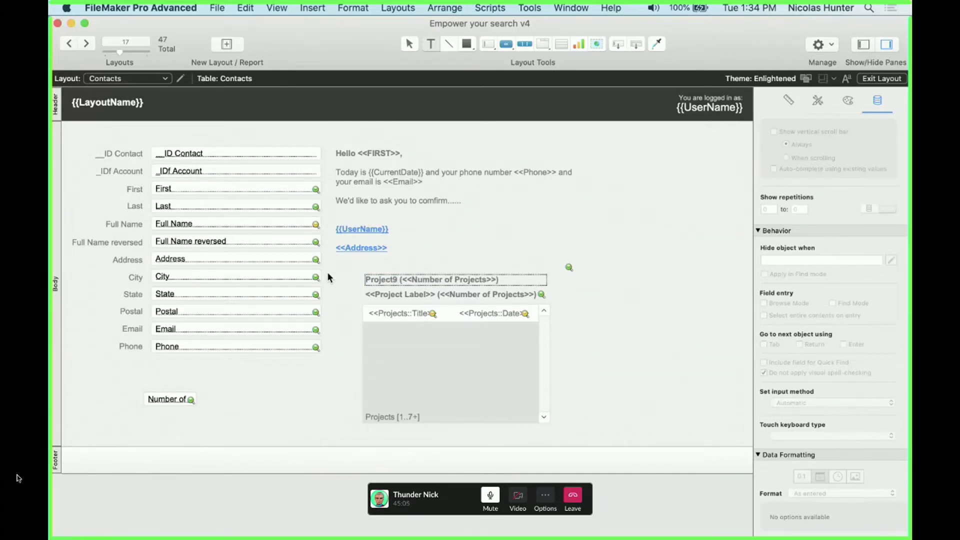
{"action": "key", "text": "BackSpace"}
{"action": "type", "text": "(s)"}
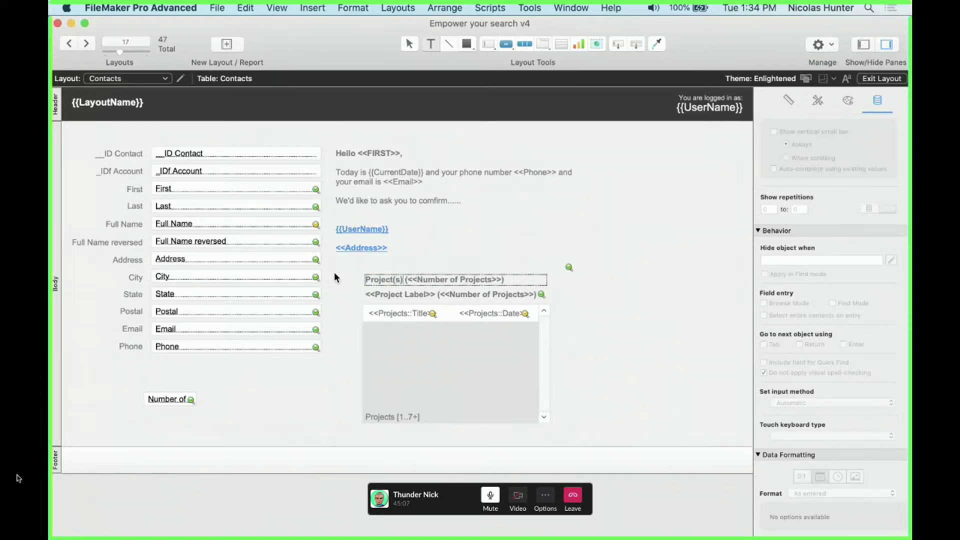
{"action": "key", "text": "Escape"}
{"action": "key", "text": "super+b"}
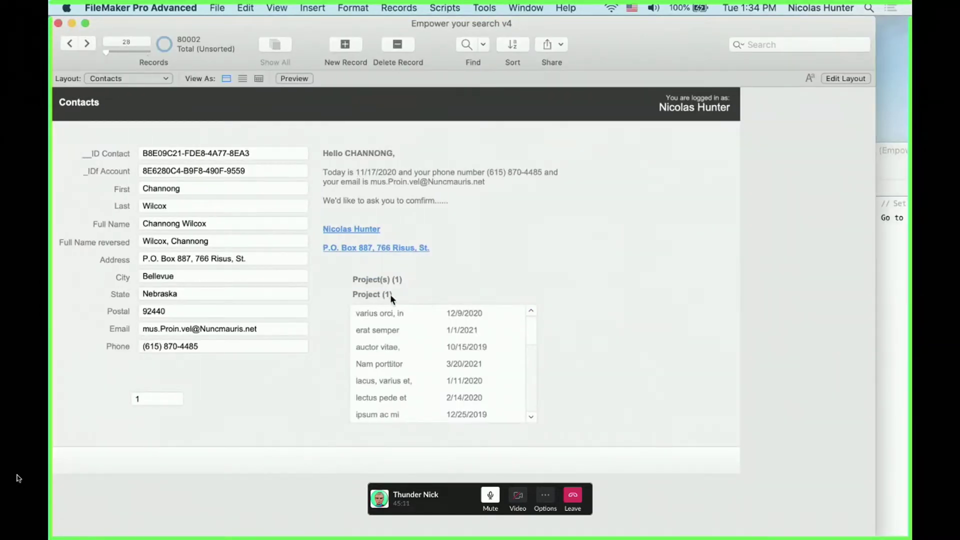
{"action": "key", "text": "super+l"}
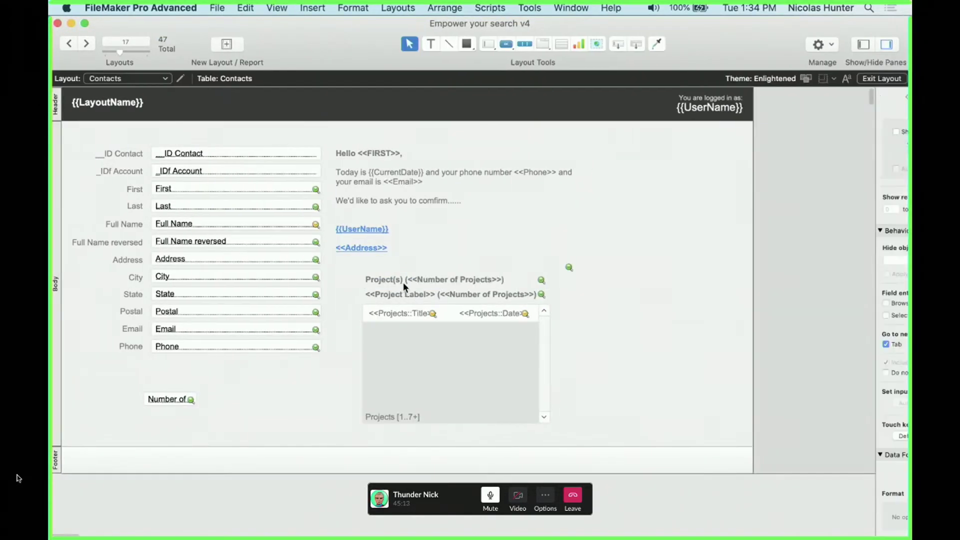
{"action": "key", "text": "super+b"}
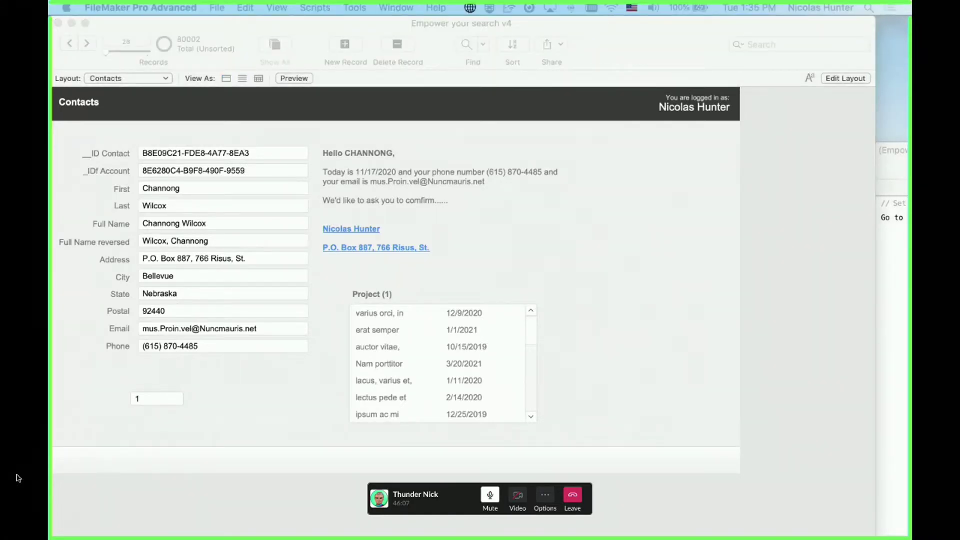
Activate the FileMaker window and switch back to Layout mode
{"action": "left_click", "coordinate": [515, 229]}
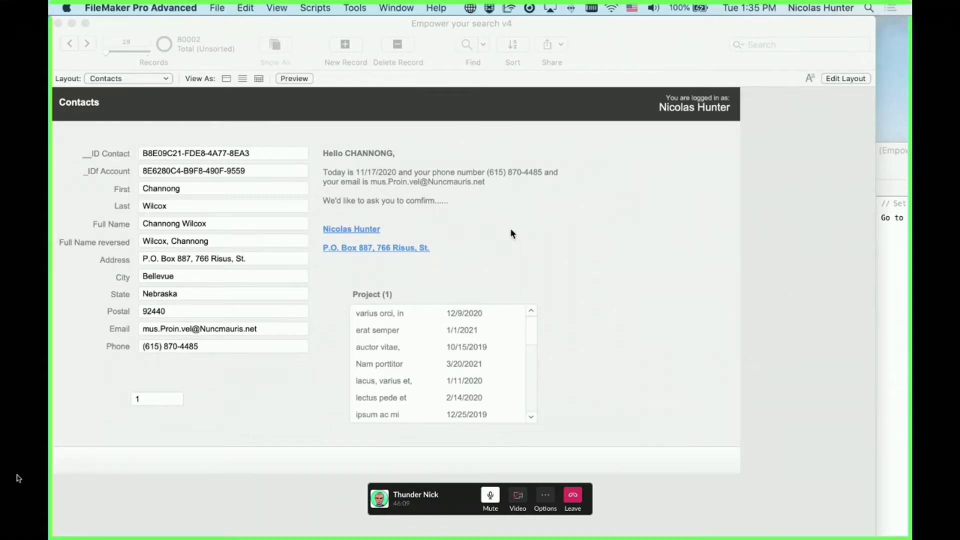
{"action": "key", "text": "super+l"}
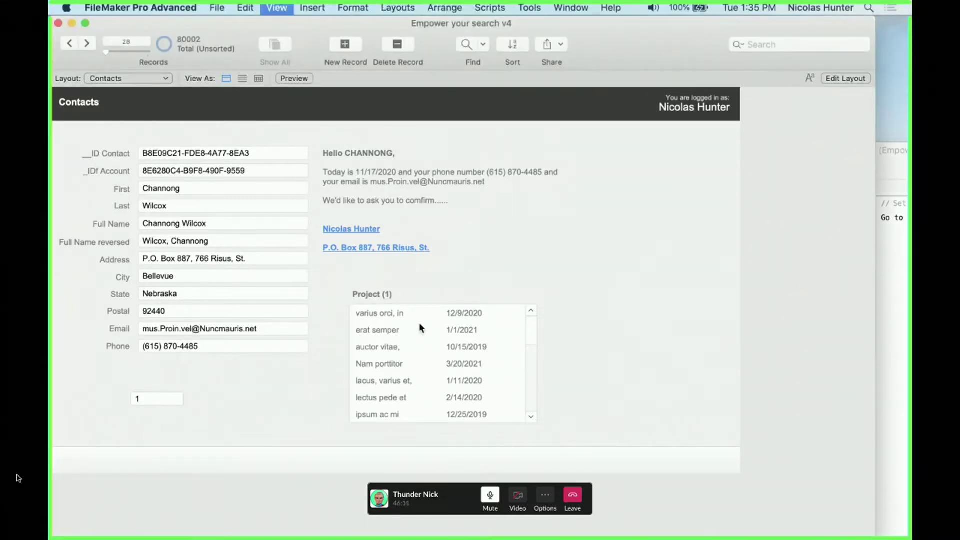
Move the Projects portal and its label off the layout's right edge
{"action": "left_click", "coordinate": [386, 328]}
{"action": "left_click", "coordinate": [383, 296], "text": "shift"}
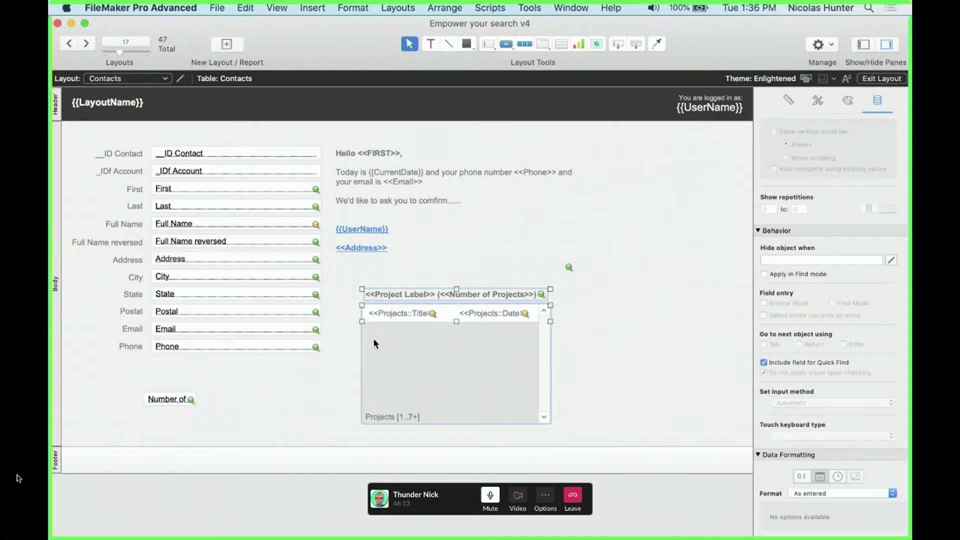
{"action": "left_click_drag", "start_coordinate": [374, 338], "coordinate": [619, 333]}
{"action": "scroll", "coordinate": [550, 345], "scroll_direction": "right", "scroll_amount": 5}
{"action": "left_click_drag", "start_coordinate": [480, 360], "coordinate": [626, 246]}
{"action": "scroll", "coordinate": [422, 332], "scroll_direction": "left", "scroll_amount": 3}
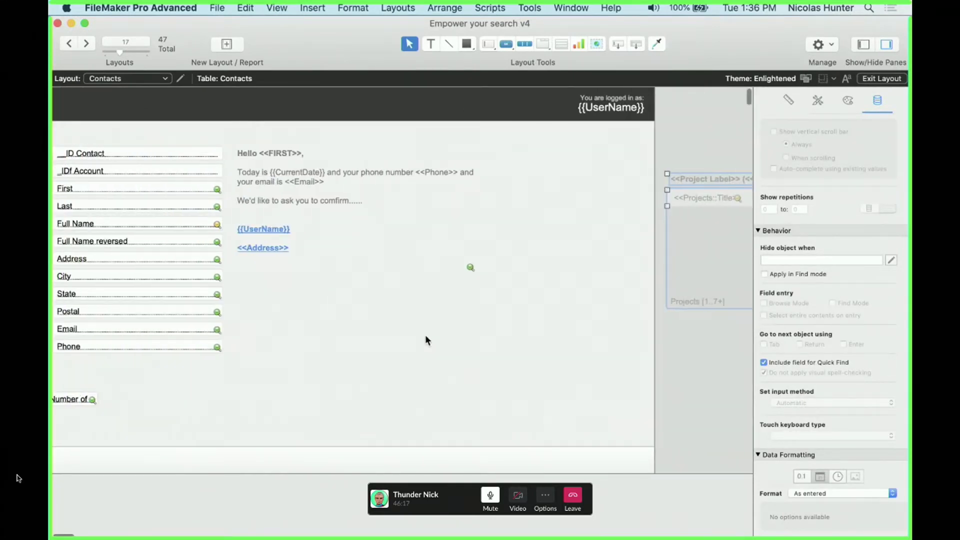
{"action": "scroll", "coordinate": [426, 334], "scroll_direction": "left", "scroll_amount": 3}
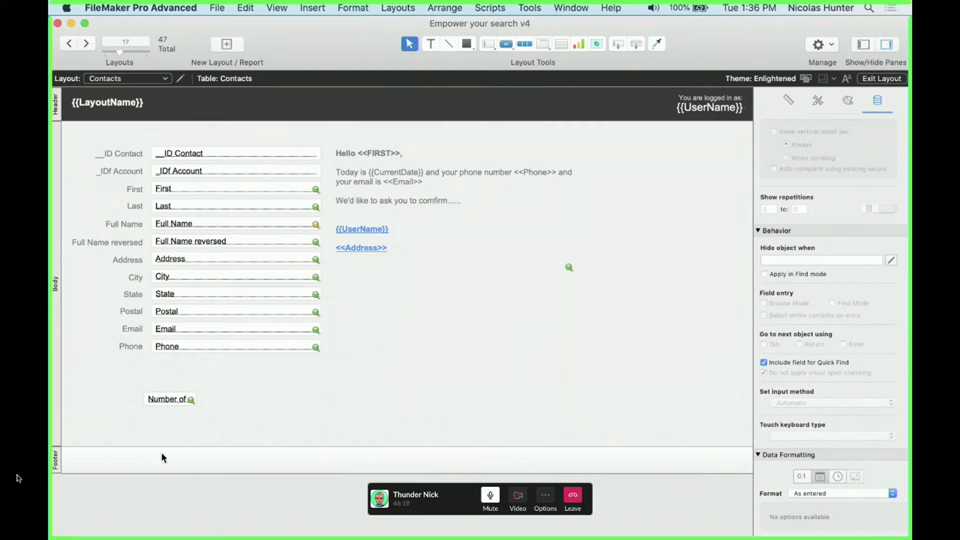
Check the field definitions, then shift the Number of field slightly to the right
{"action": "left_click", "coordinate": [180, 399]}
{"action": "key", "text": "super+shift+d"}
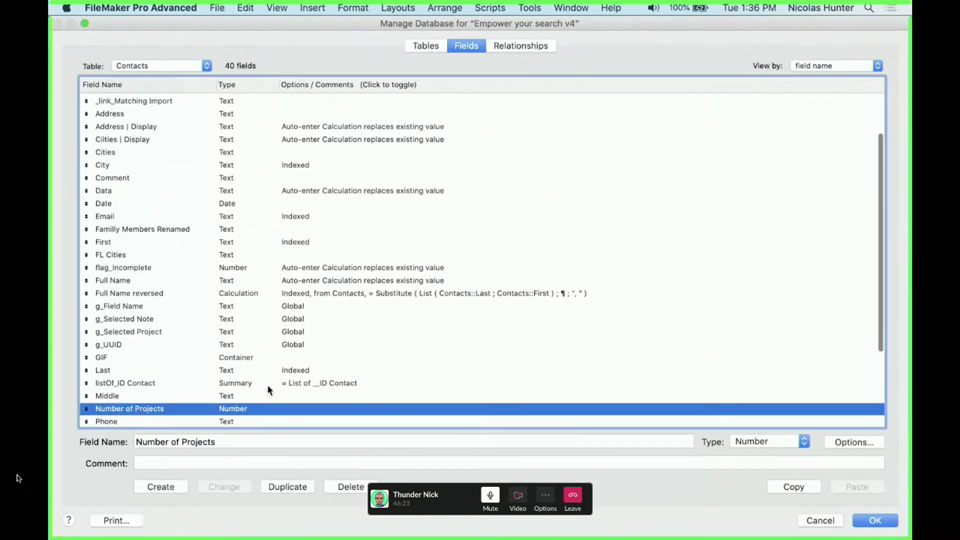
{"action": "scroll", "coordinate": [267, 385], "scroll_direction": "down", "scroll_amount": 1}
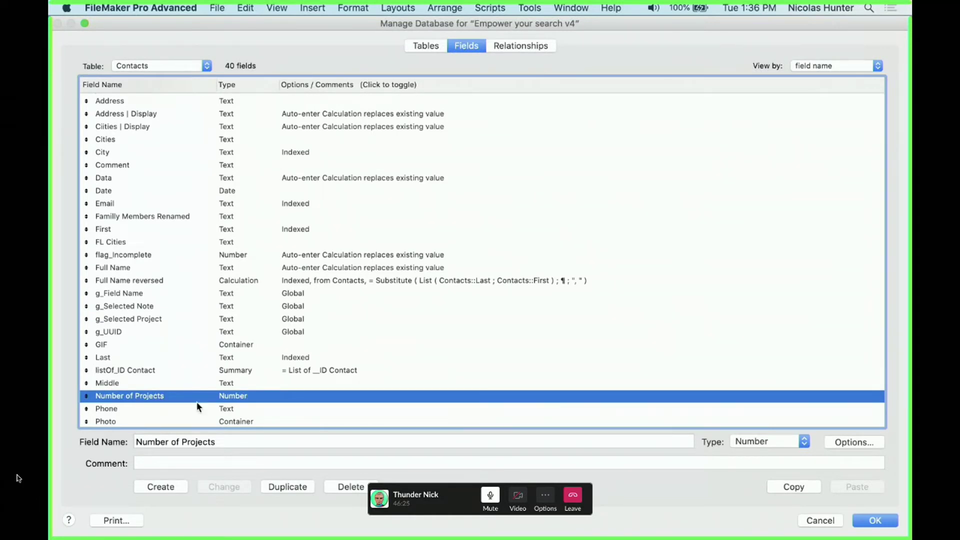
{"action": "key", "text": "Return"}
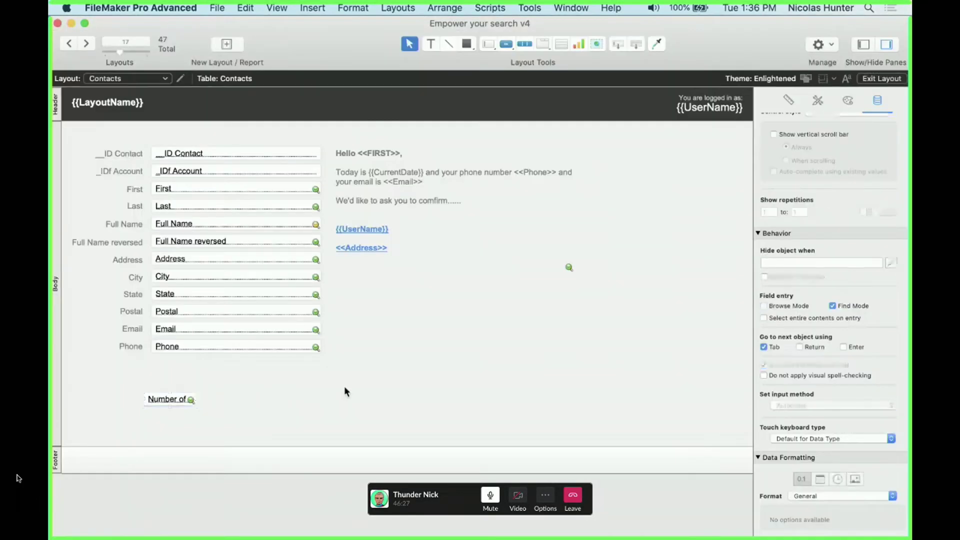
{"action": "left_click_drag", "start_coordinate": [191, 397], "coordinate": [226, 394]}
{"action": "left_click", "coordinate": [367, 351]}
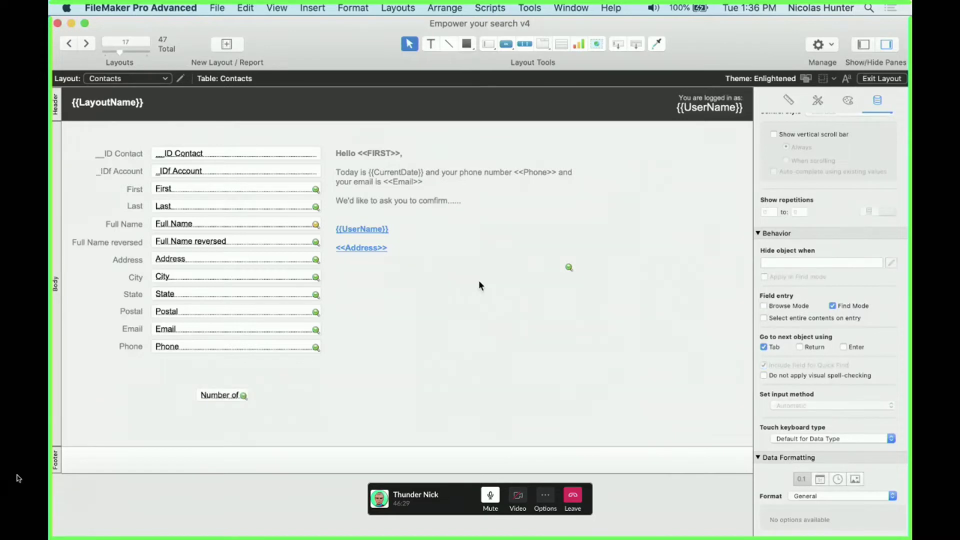
Place the <<Project Label>> (<<Number of Projects>>) text beside the Email field
{"action": "scroll", "coordinate": [479, 281], "scroll_direction": "right", "scroll_amount": 7}
{"action": "left_click", "coordinate": [484, 181]}
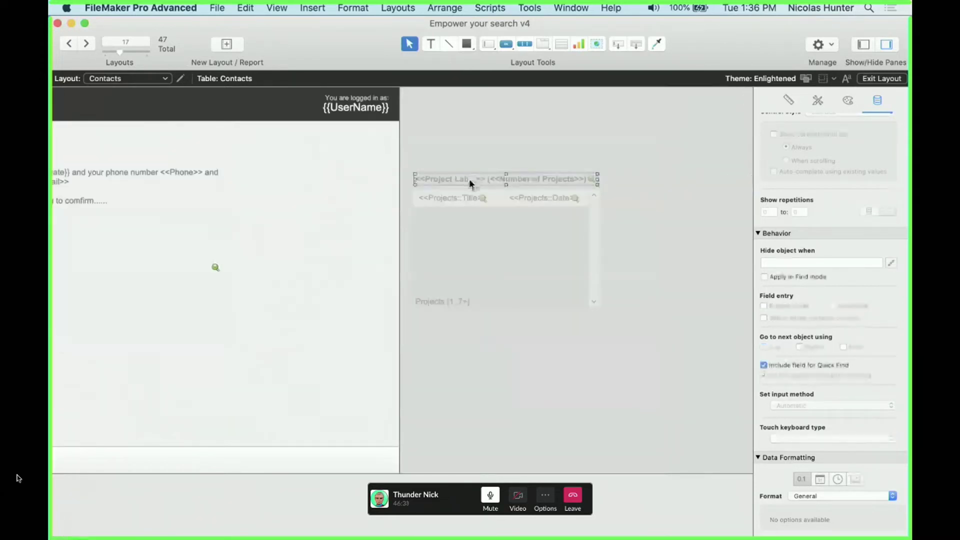
{"action": "left_click_drag", "start_coordinate": [471, 178], "coordinate": [92, 358]}
{"action": "scroll", "coordinate": [135, 358], "scroll_direction": "left", "scroll_amount": 7}
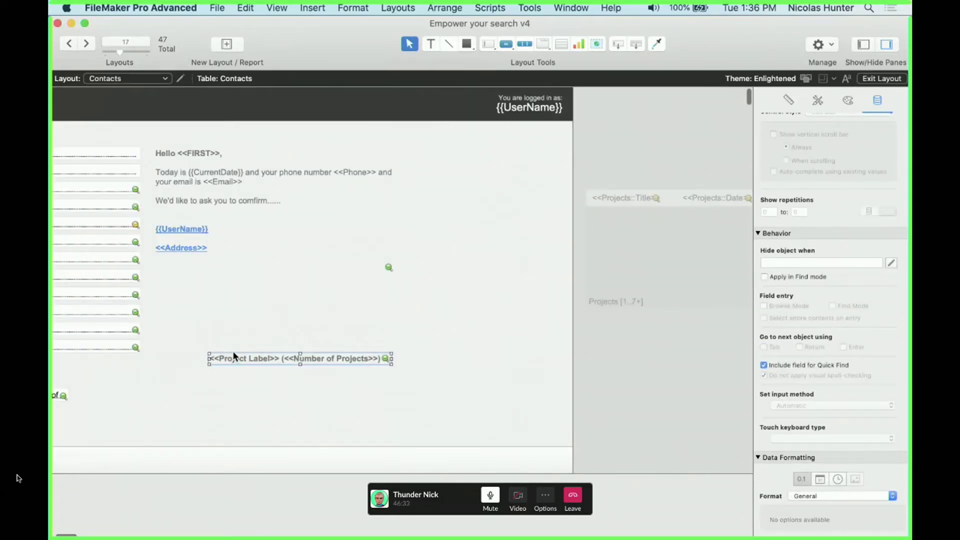
{"action": "left_click_drag", "start_coordinate": [305, 356], "coordinate": [277, 326]}
Review the project label text and preview it with live record data
{"action": "double_click", "coordinate": [322, 330]}
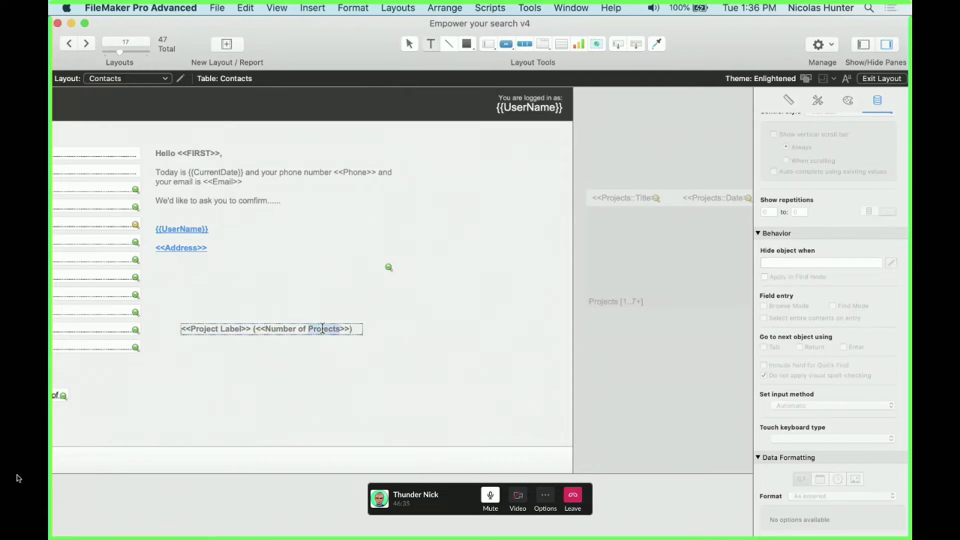
{"action": "left_click", "coordinate": [347, 368]}
{"action": "left_click", "coordinate": [316, 333]}
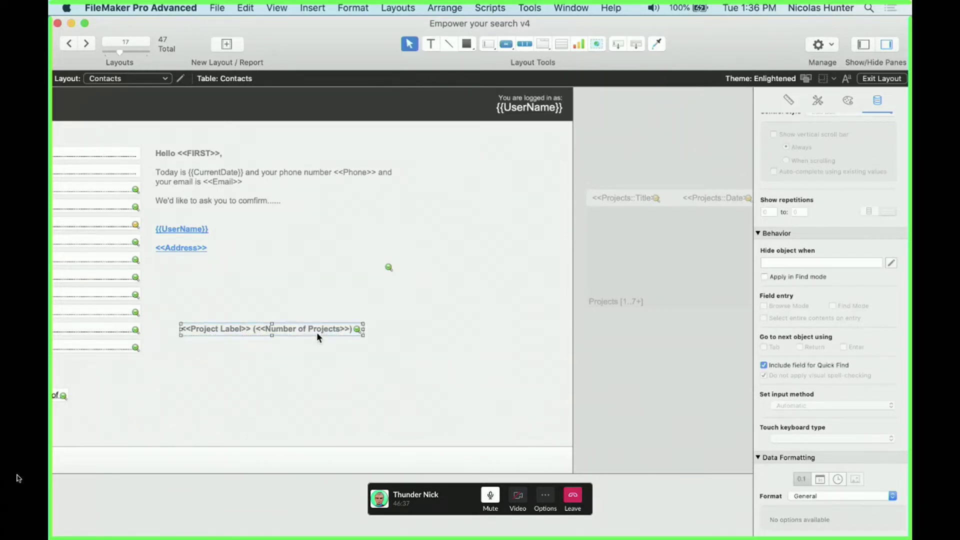
{"action": "key", "text": "super+b"}
{"action": "key", "text": "super+l"}
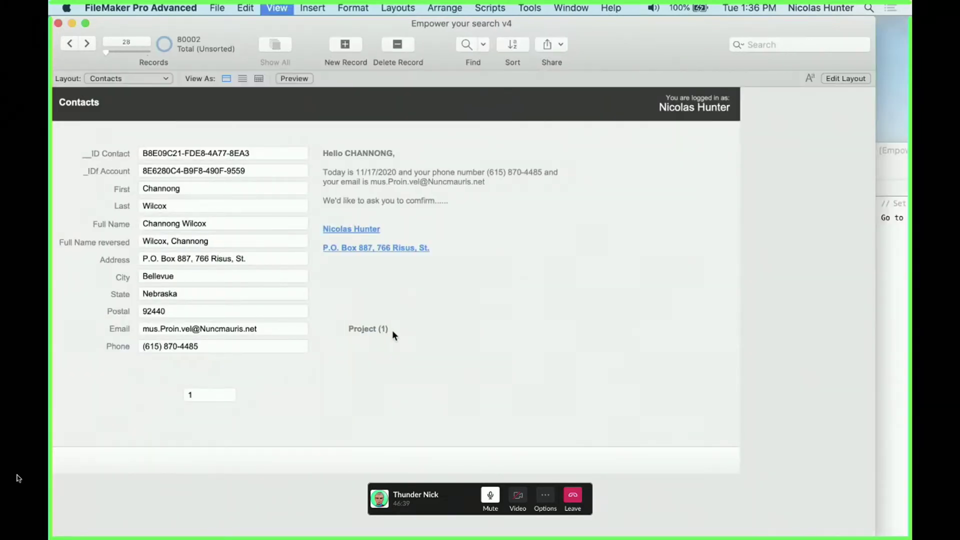
{"action": "left_click", "coordinate": [395, 329]}
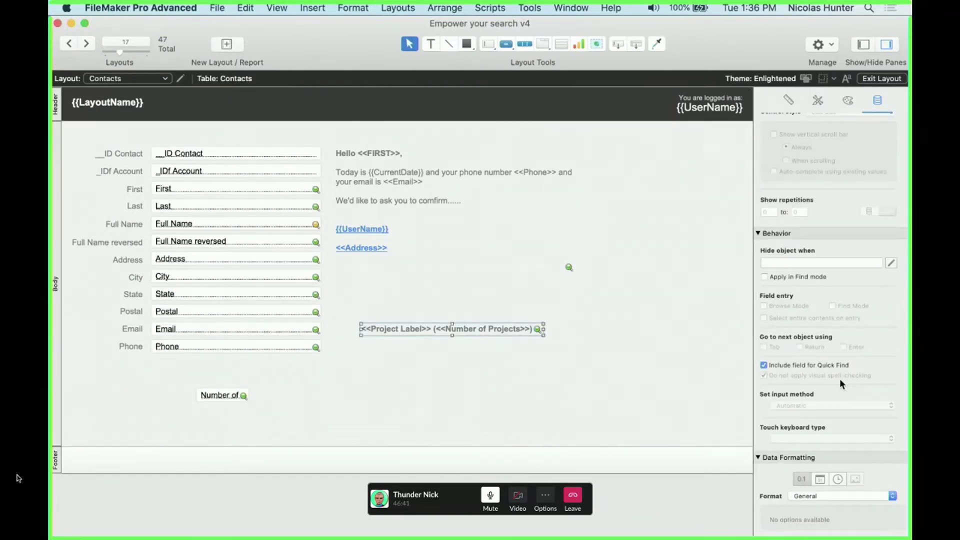
Format the project count as Currency with fixed 2 decimals, then browse to see Project ($1.00)
{"action": "left_click", "coordinate": [814, 496]}
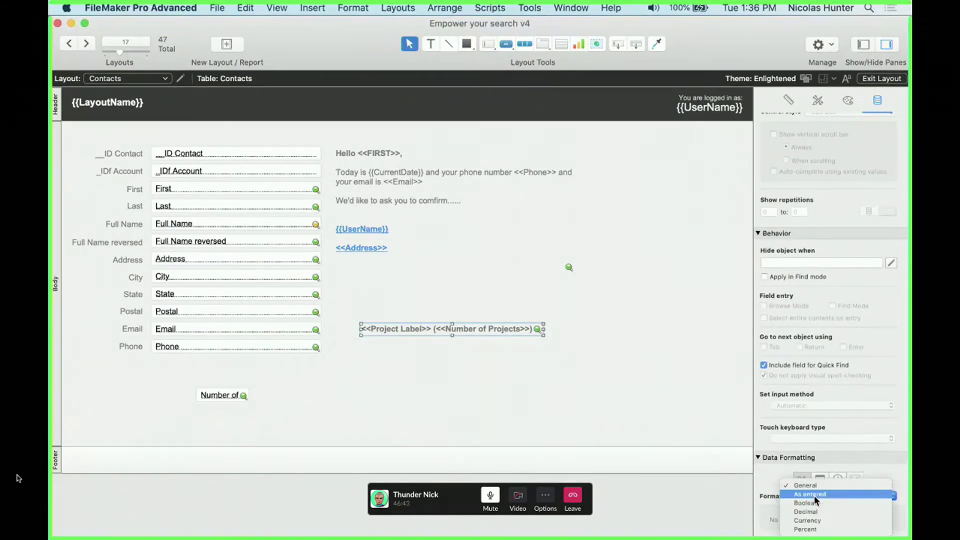
{"action": "left_click", "coordinate": [824, 518]}
{"action": "scroll", "coordinate": [727, 476], "scroll_direction": "down", "scroll_amount": 5}
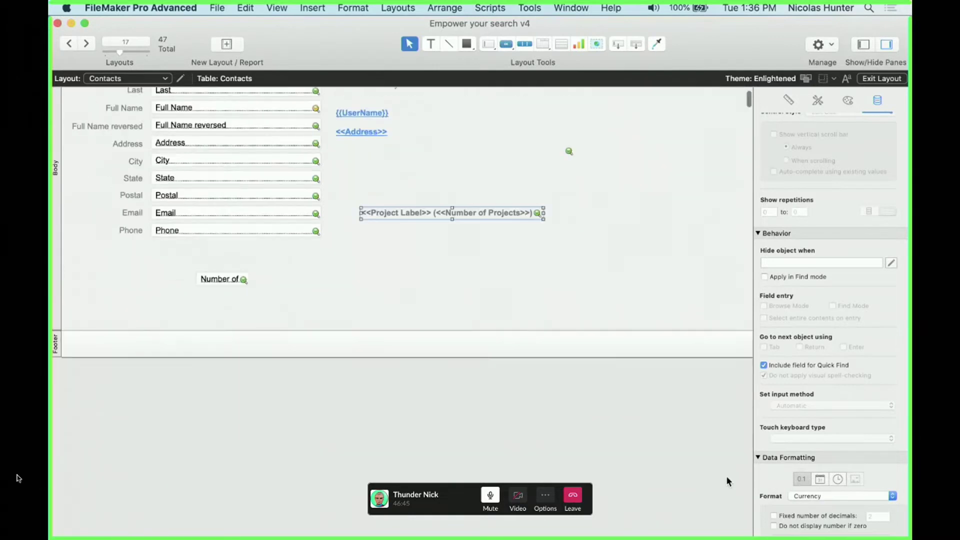
{"action": "scroll", "coordinate": [863, 503], "scroll_direction": "down", "scroll_amount": 4}
{"action": "left_click", "coordinate": [842, 428]}
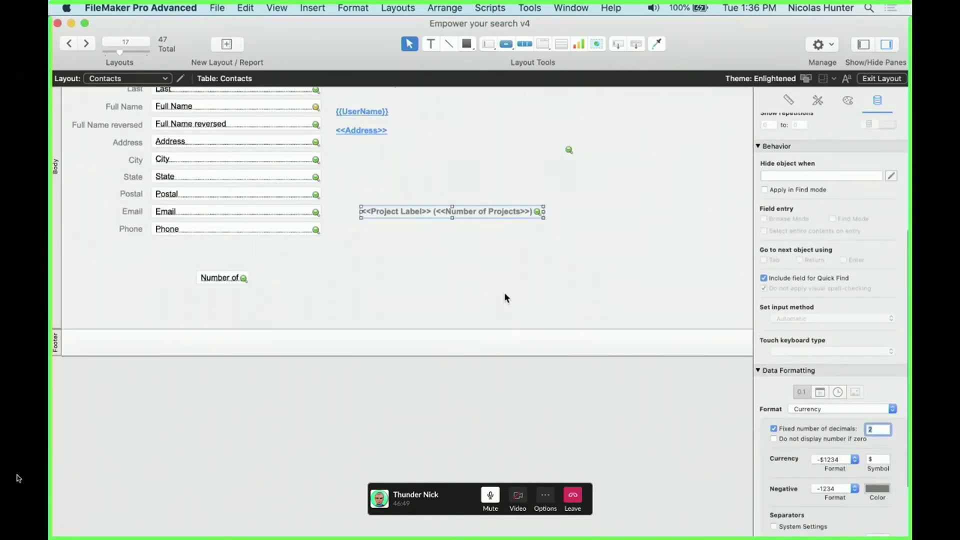
{"action": "left_click", "coordinate": [497, 265]}
{"action": "key", "text": "super+b"}
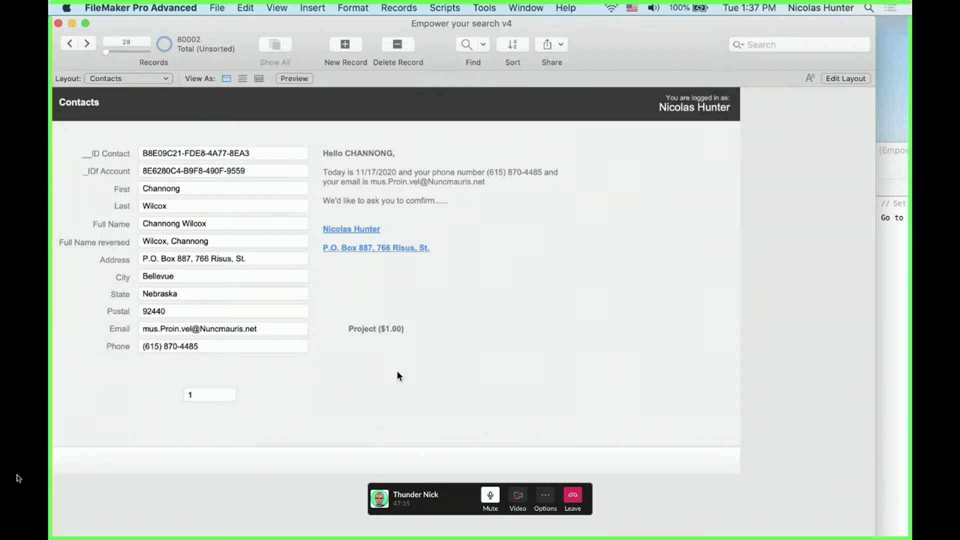
Create a Number field named 'Phone Number as Number' in Contacts and save the definitions
{"action": "key", "text": "super+shift+d"}
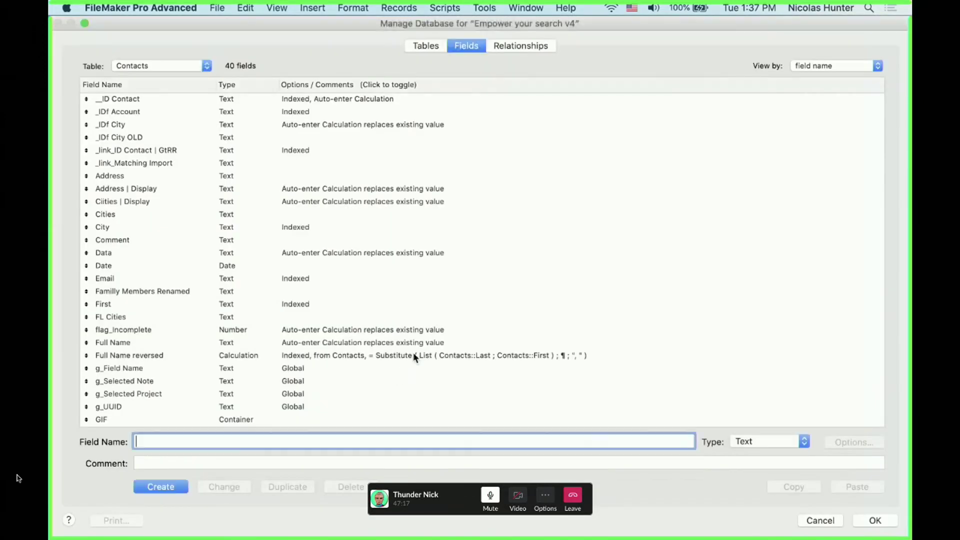
{"action": "key", "text": "Escape"}
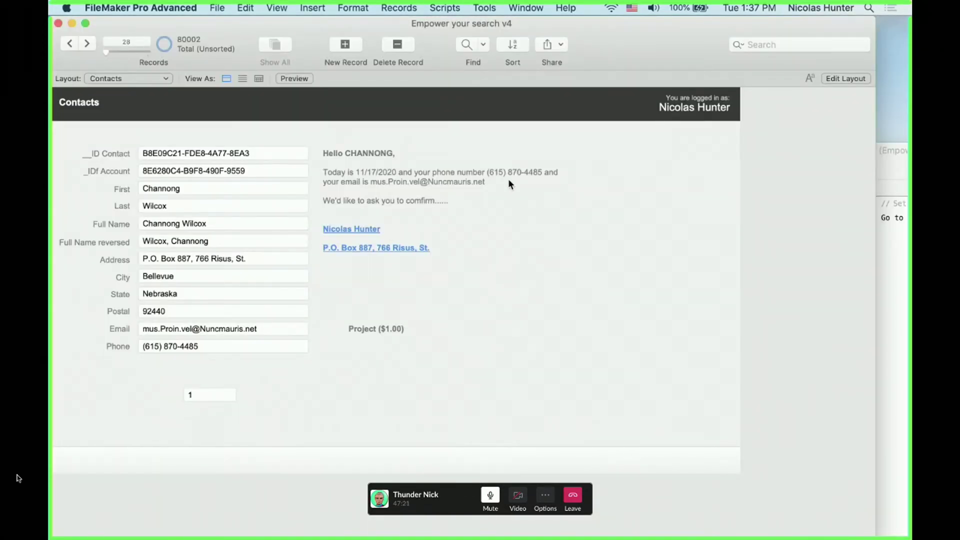
{"action": "left_click", "coordinate": [206, 345]}
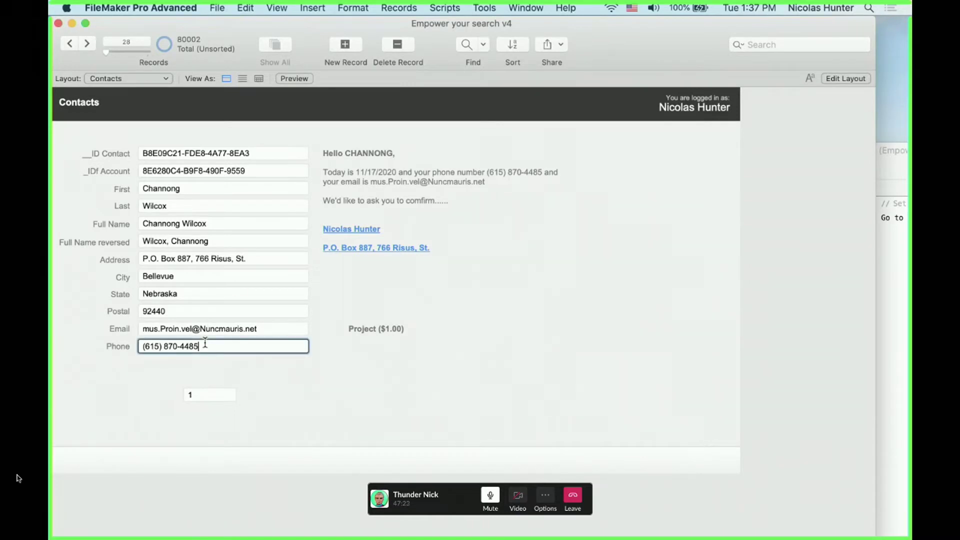
{"action": "key", "text": "super+shift+d"}
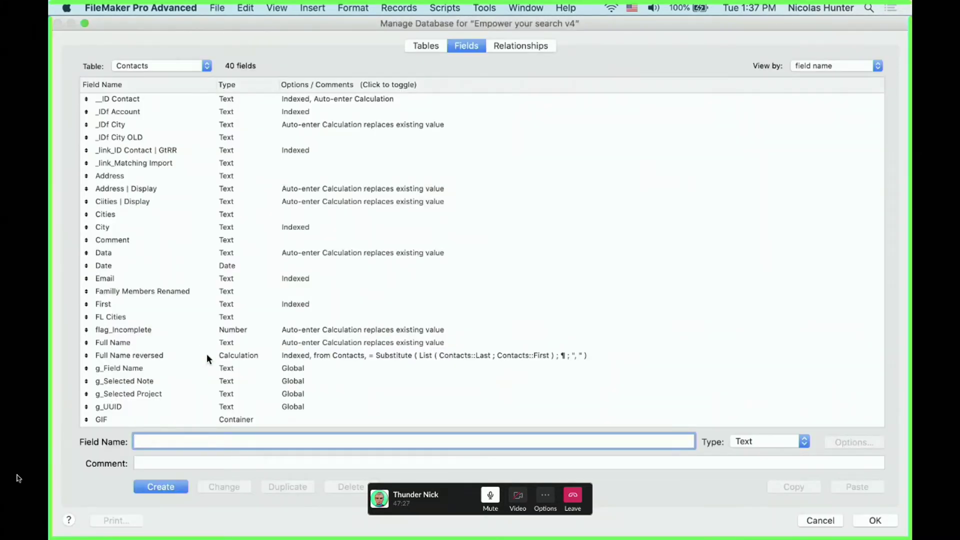
{"action": "left_click", "coordinate": [226, 331]}
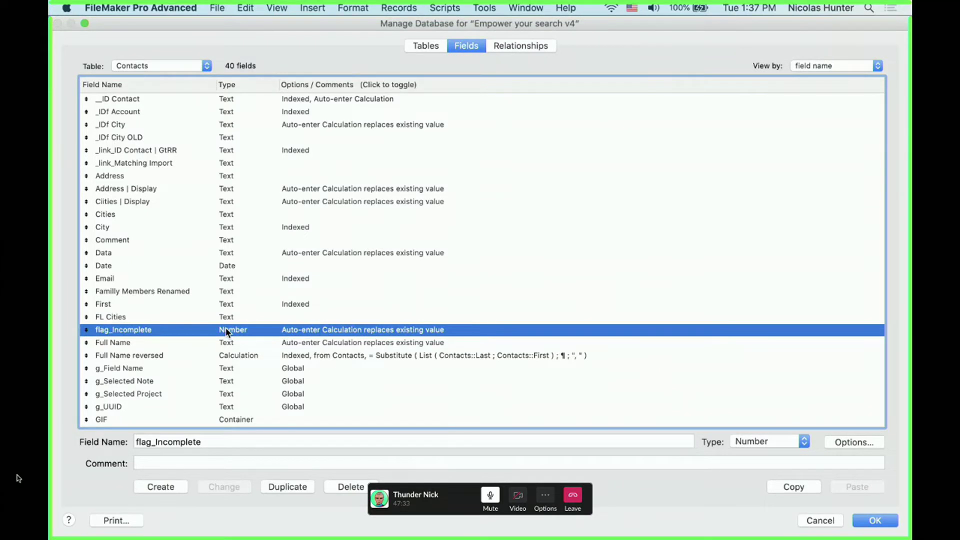
{"action": "double_click", "coordinate": [224, 443]}
{"action": "type", "text": "Ph"}
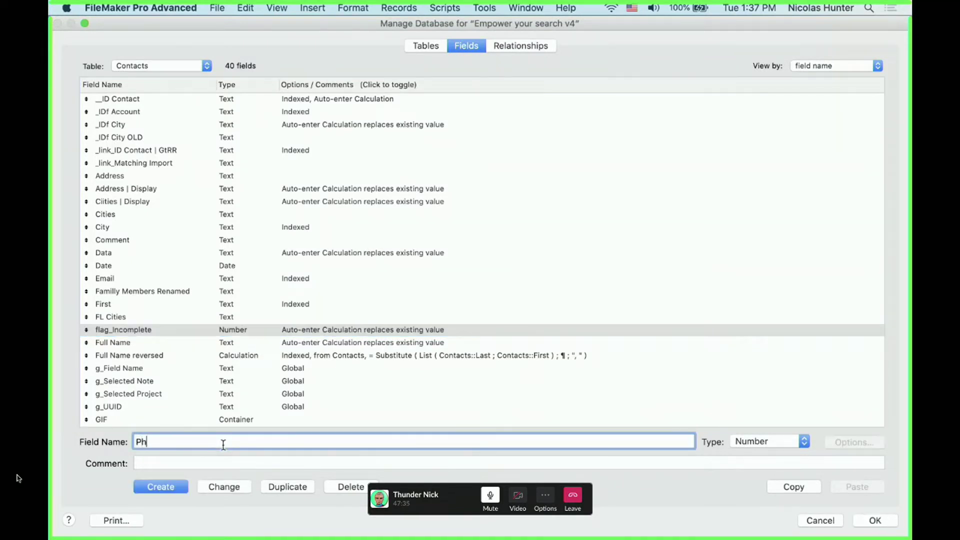
{"action": "type", "text": "one Nu"}
{"action": "key", "text": "BackSpace"}
{"action": "key", "text": "BackSpace"}
{"action": "key", "text": "BackSpace"}
{"action": "key", "text": "BackSpace"}
{"action": "key", "text": "BackSpace"}
{"action": "key", "text": "BackSpace"}
{"action": "type", "text": "one"}
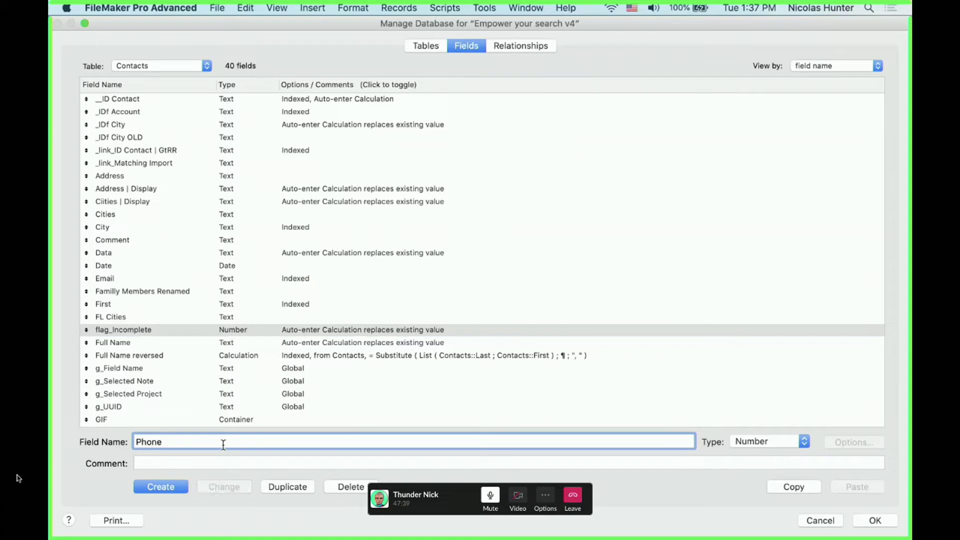
{"action": "type", "text": " N"}
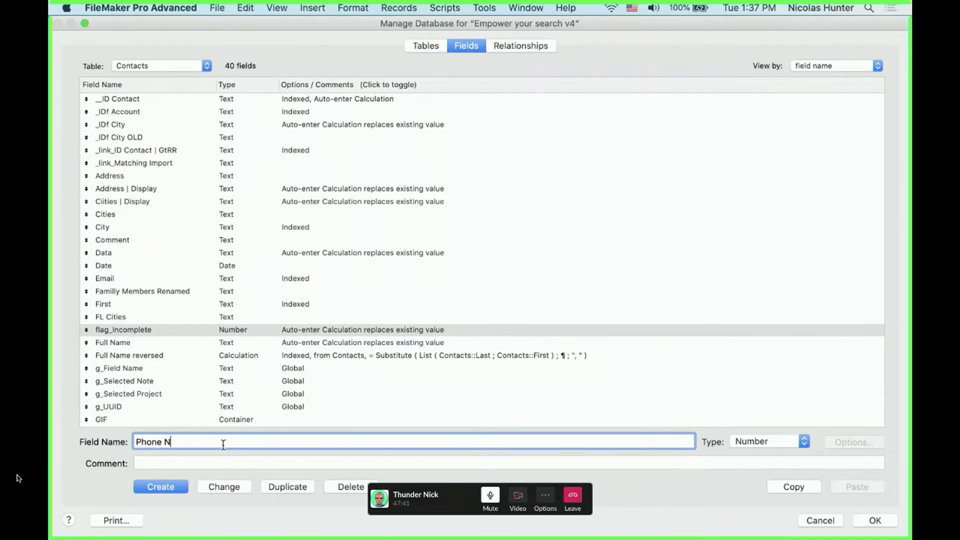
{"action": "type", "text": "umber as Number"}
{"action": "left_click", "coordinate": [136, 486]}
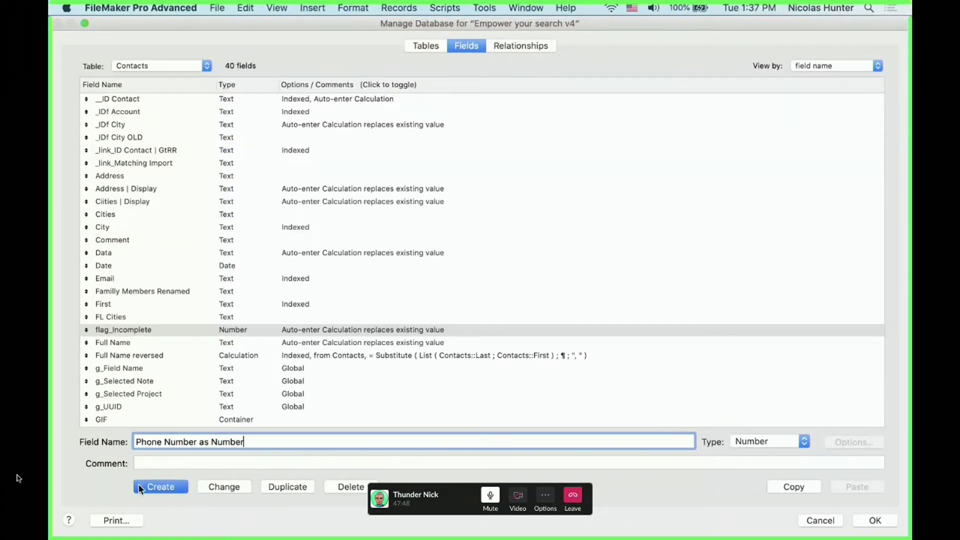
{"action": "left_click", "coordinate": [883, 519]}
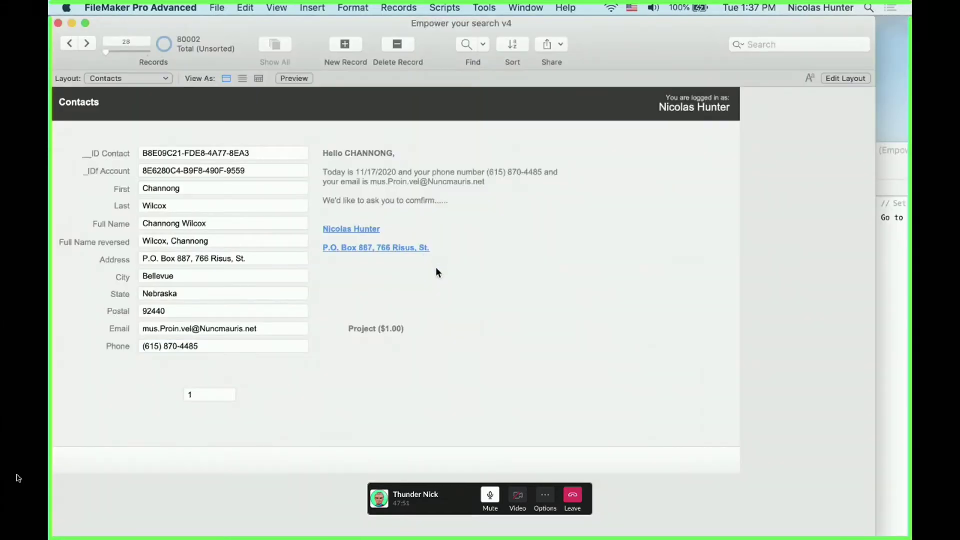
Add a copy of the Phone field below it that displays Phone Number as Number
{"action": "key", "text": "super+l"}
{"action": "left_click_drag", "start_coordinate": [225, 347], "coordinate": [223, 369]}
{"action": "double_click", "coordinate": [224, 369]}
{"action": "scroll", "coordinate": [496, 395], "scroll_direction": "down", "scroll_amount": 5}
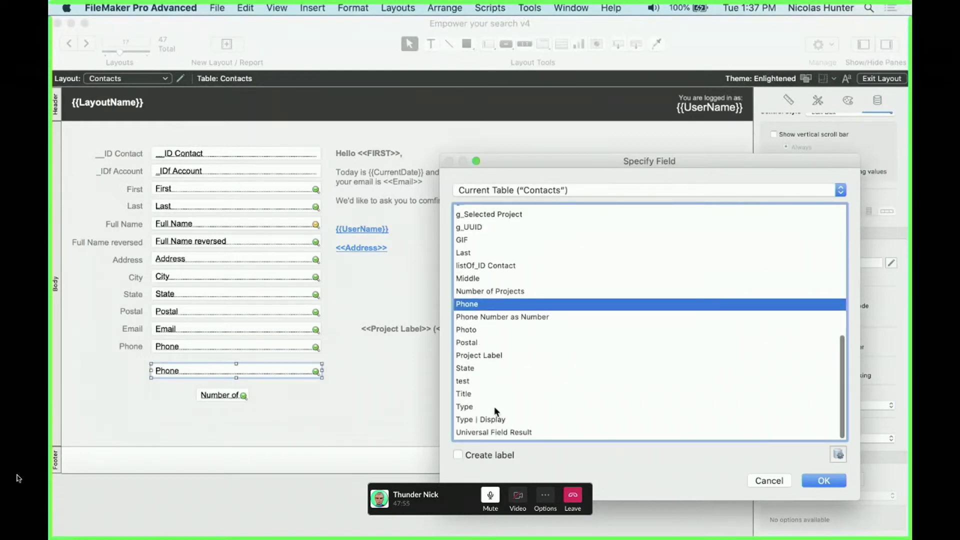
{"action": "double_click", "coordinate": [496, 316]}
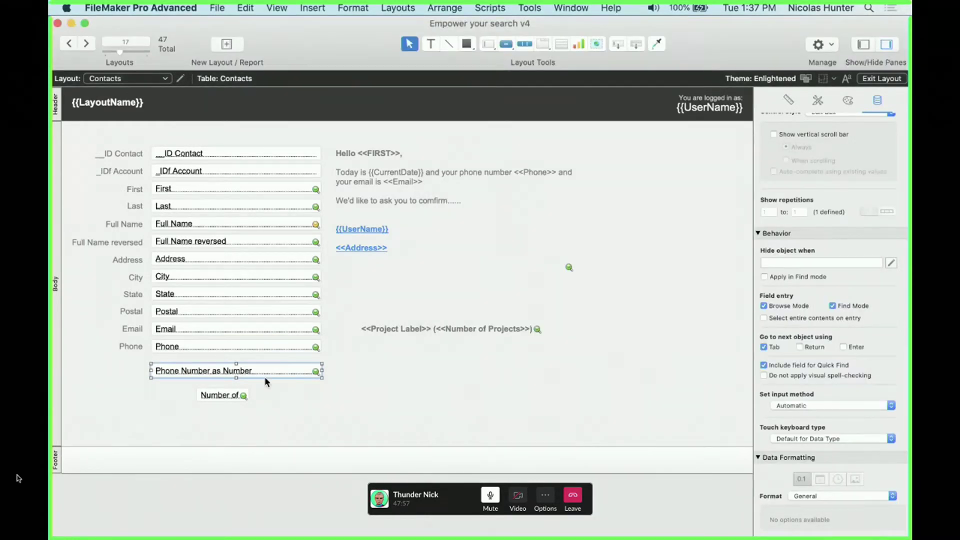
Enter 001-90-8765 into the Phone Number as Number field in Browse mode
{"action": "key", "text": "super+b"}
{"action": "left_click", "coordinate": [218, 372]}
{"action": "type", "text": "001"}
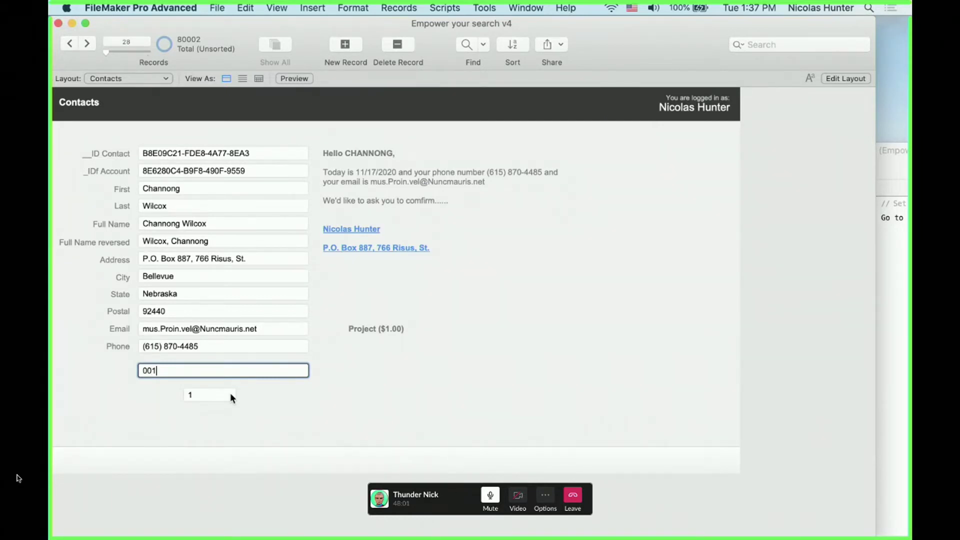
{"action": "type", "text": "-90-8765"}
{"action": "left_click", "coordinate": [274, 398]}
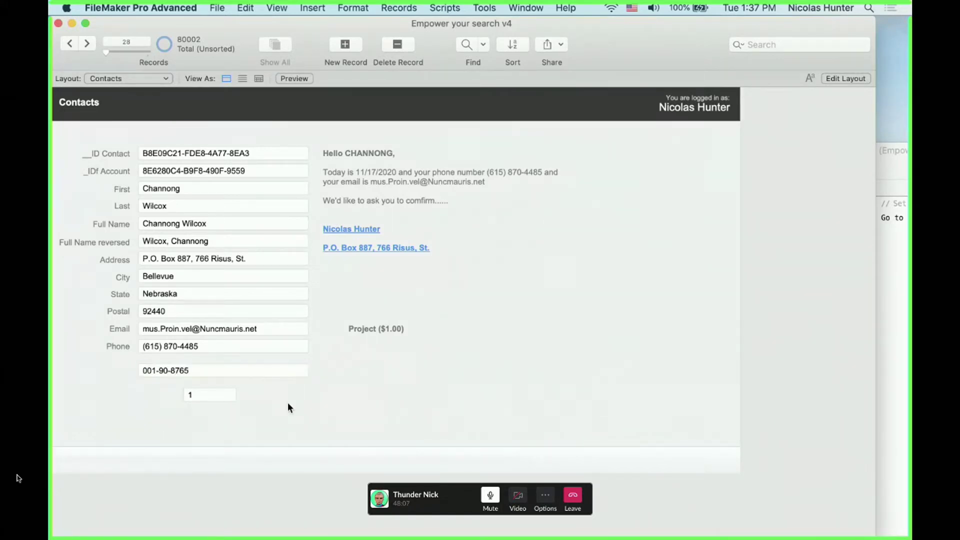
{"action": "left_click", "coordinate": [188, 373]}
{"action": "left_click", "coordinate": [145, 393]}
{"action": "left_click", "coordinate": [153, 374]}
{"action": "key", "text": "super+l"}
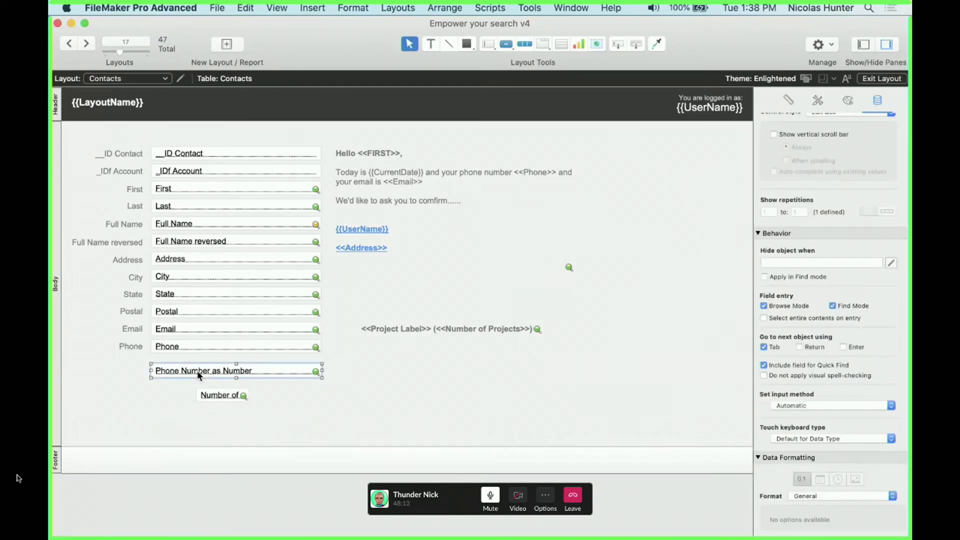
Confirm in the field definitions that Phone Number as Number is a Number field
{"action": "key", "text": "super+shift+d"}
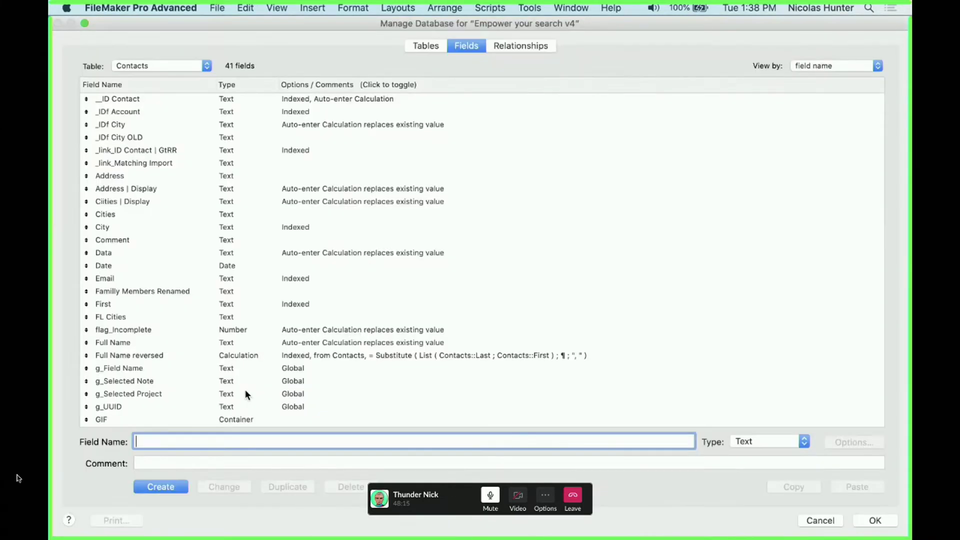
{"action": "scroll", "coordinate": [236, 392], "scroll_direction": "down", "scroll_amount": 5}
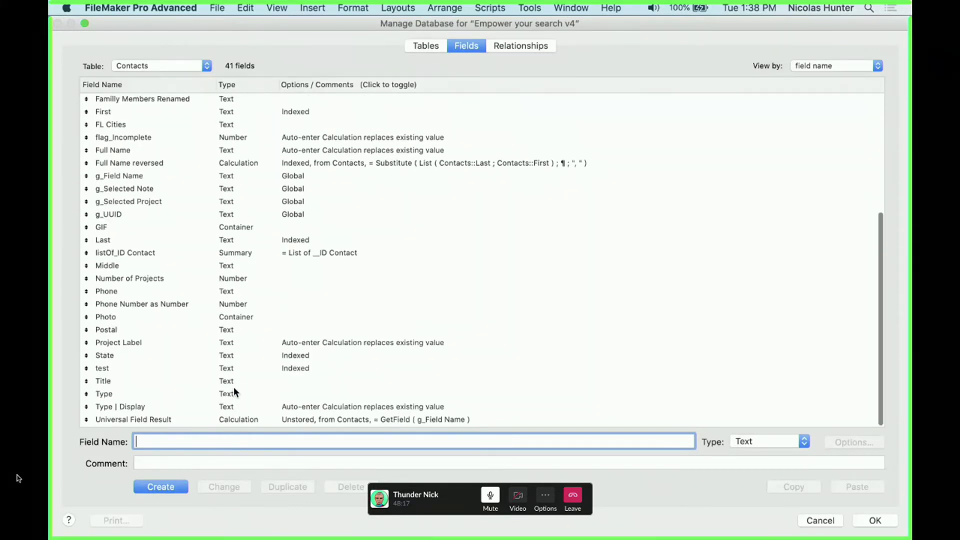
{"action": "left_click", "coordinate": [204, 304]}
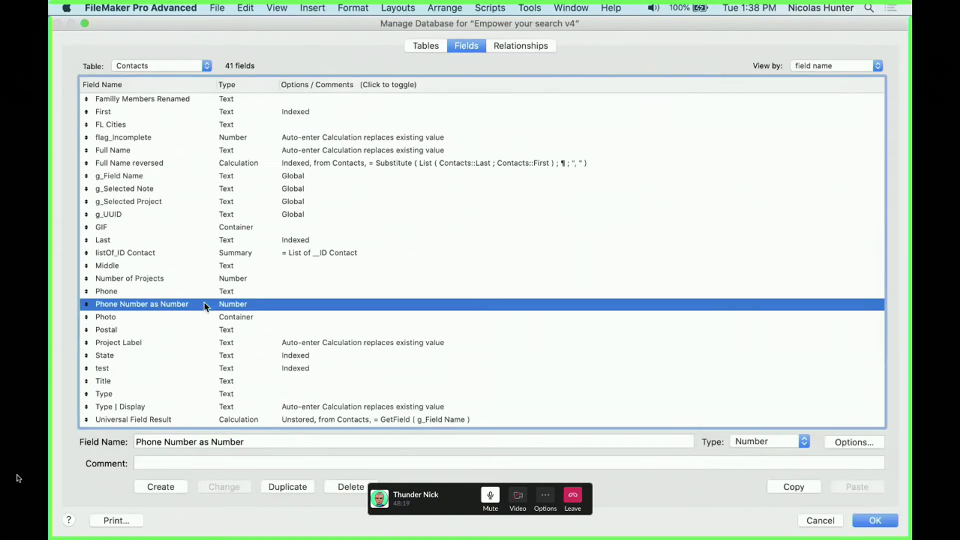
{"action": "key", "text": "Return"}
{"action": "key", "text": "super+b"}
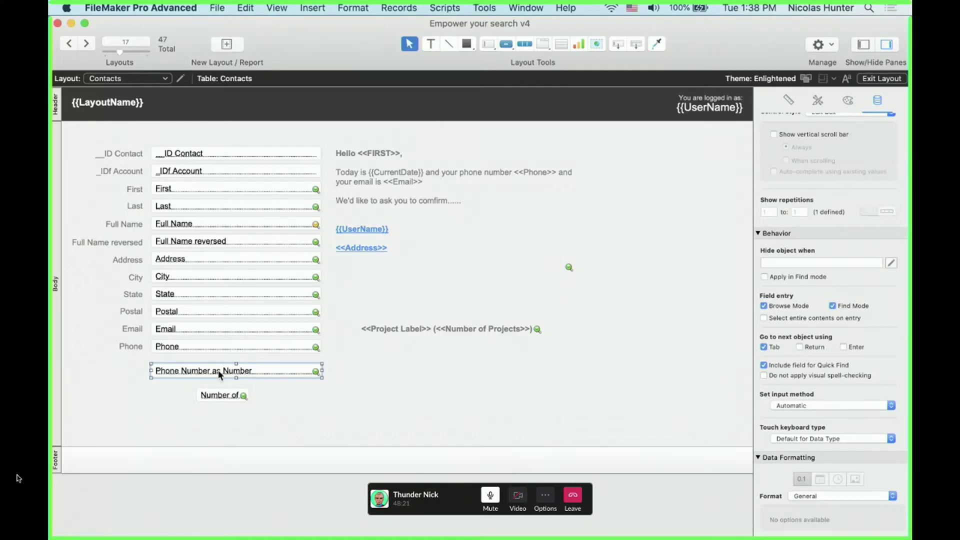
{"action": "key", "text": "BackSpace"}
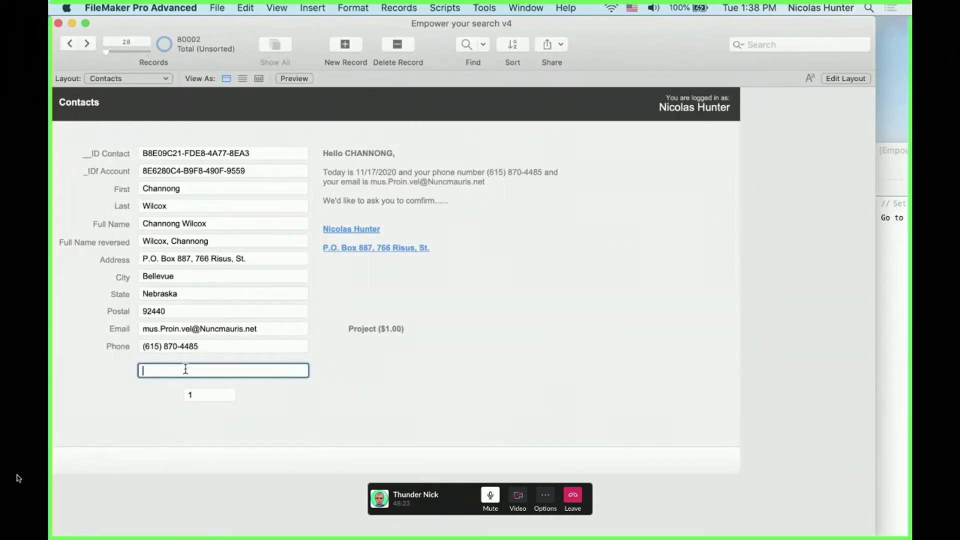
{"action": "type", "text": "00001"}
{"action": "left_click", "coordinate": [325, 449]}
{"action": "left_click", "coordinate": [195, 370]}
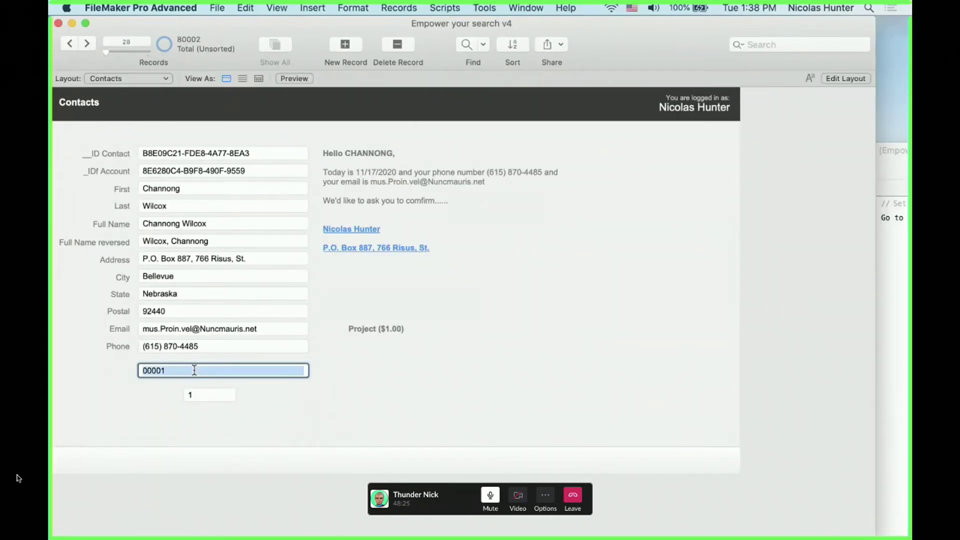
{"action": "type", "text": "1111"}
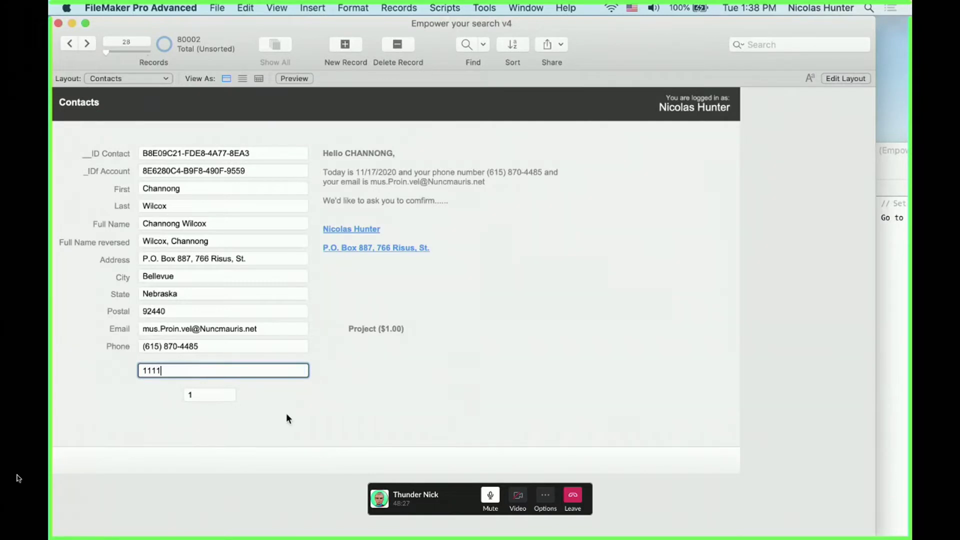
{"action": "left_click", "coordinate": [286, 413]}
{"action": "left_click", "coordinate": [195, 370]}
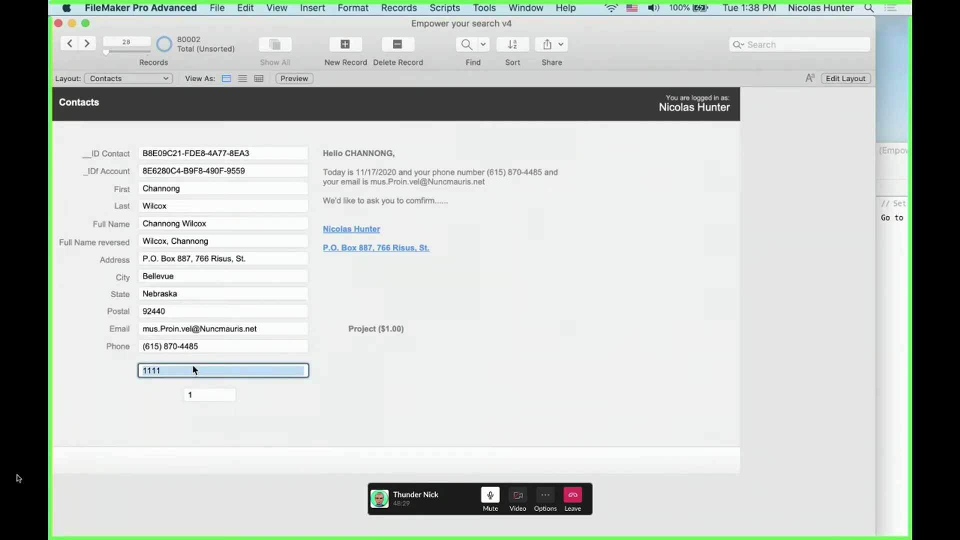
{"action": "type", "text": "100000"}
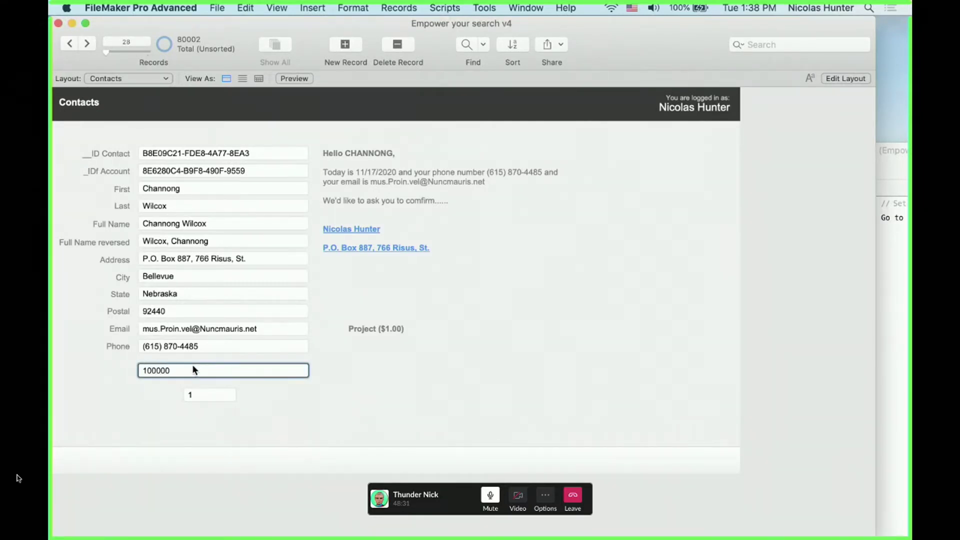
{"action": "type", "text": "-9999"}
{"action": "left_click", "coordinate": [328, 412]}
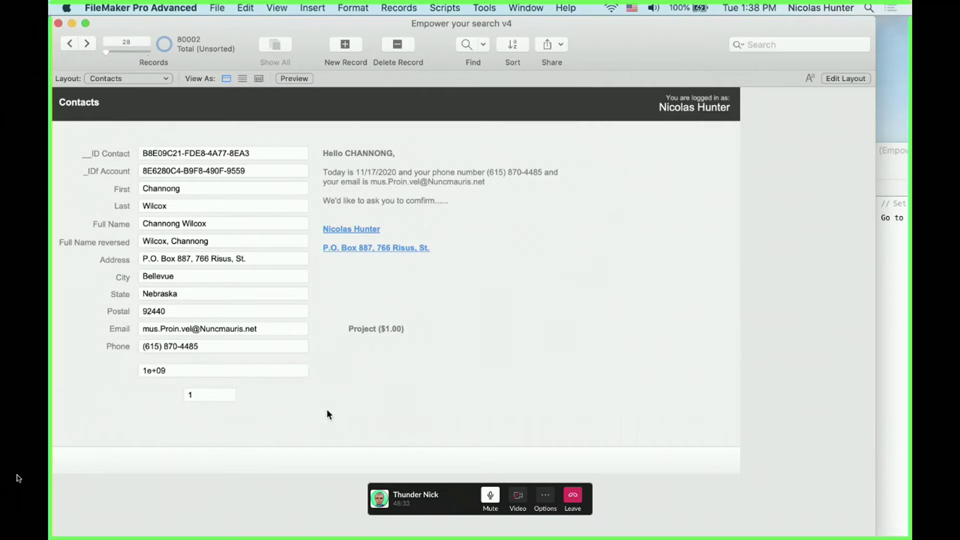
{"action": "left_click", "coordinate": [232, 366]}
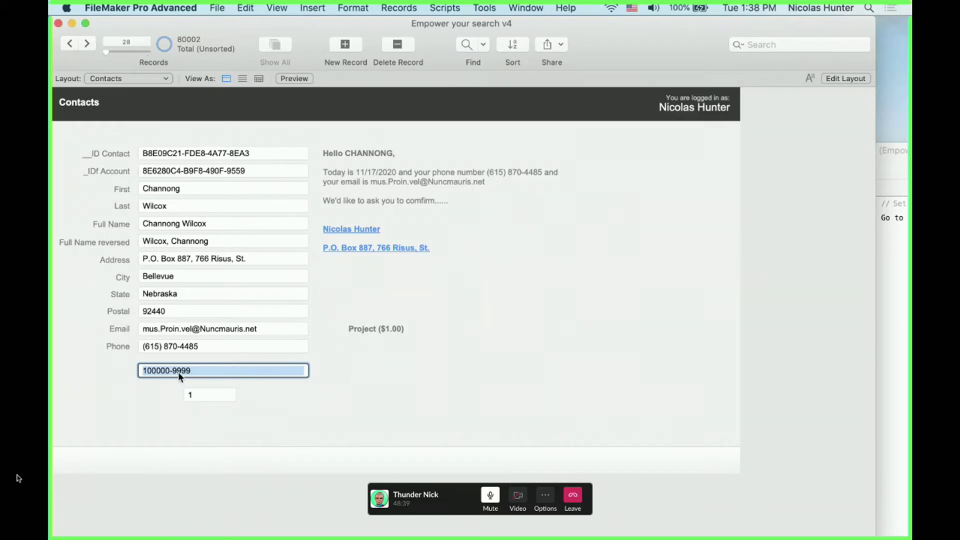
{"action": "left_click", "coordinate": [277, 402]}
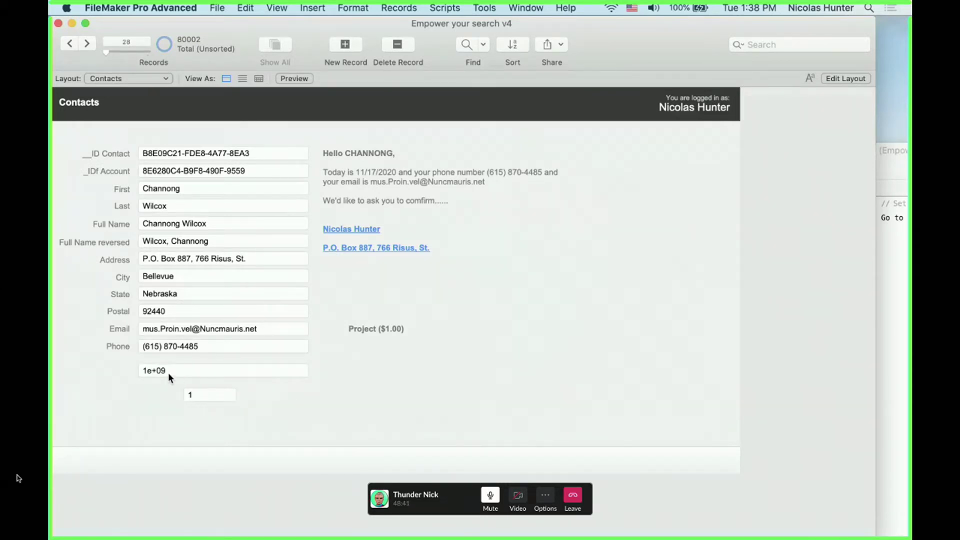
{"action": "left_click", "coordinate": [168, 373]}
{"action": "left_click", "coordinate": [257, 398]}
{"action": "left_click", "coordinate": [217, 370]}
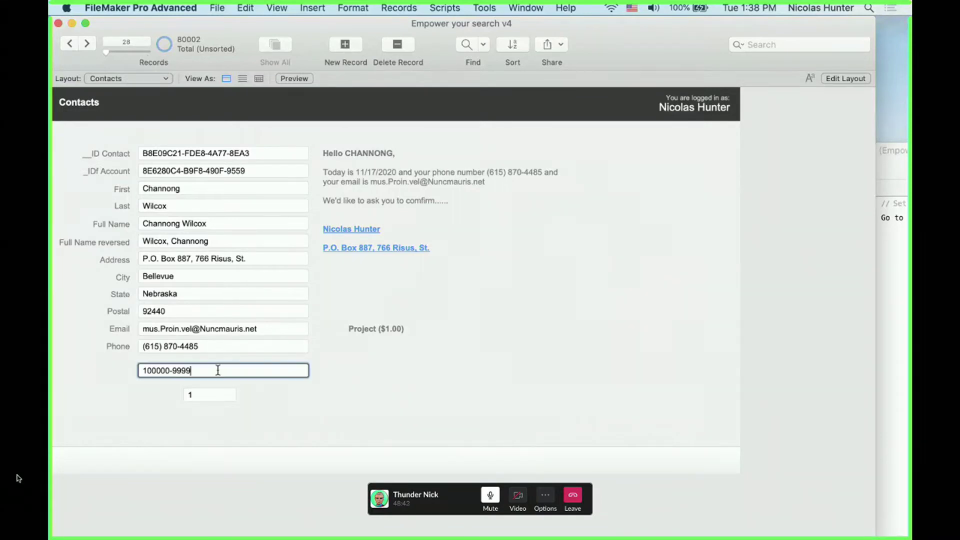
{"action": "left_click", "coordinate": [265, 401]}
{"action": "left_click", "coordinate": [229, 376]}
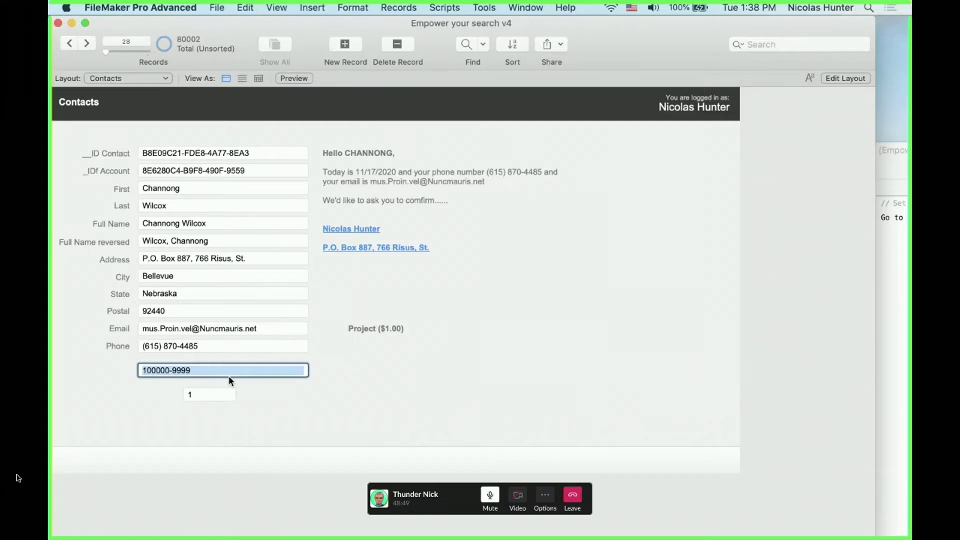
{"action": "left_click", "coordinate": [268, 404]}
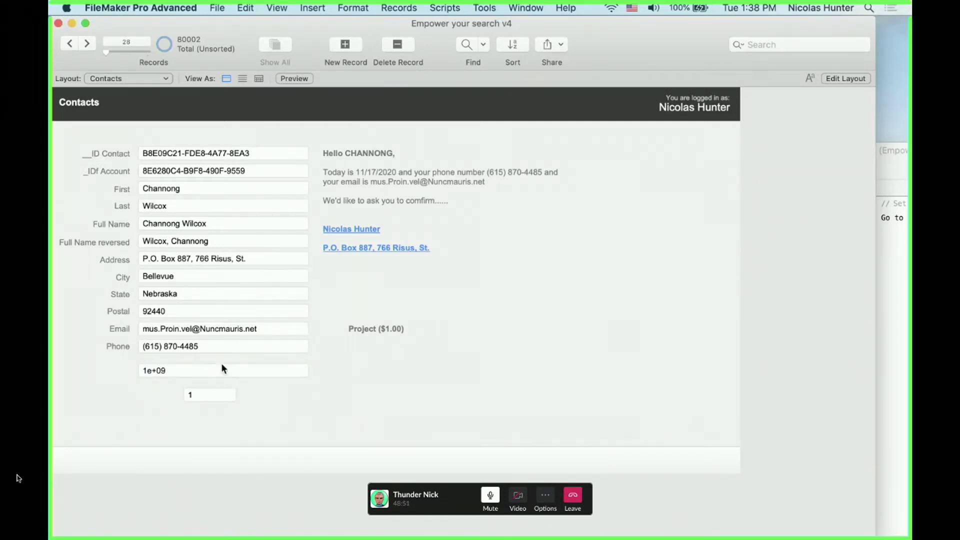
Add an 'xt 23' extension to the Phone number, then remove it again
{"action": "left_click", "coordinate": [210, 344]}
{"action": "left_click_drag", "start_coordinate": [143, 346], "coordinate": [252, 354]}
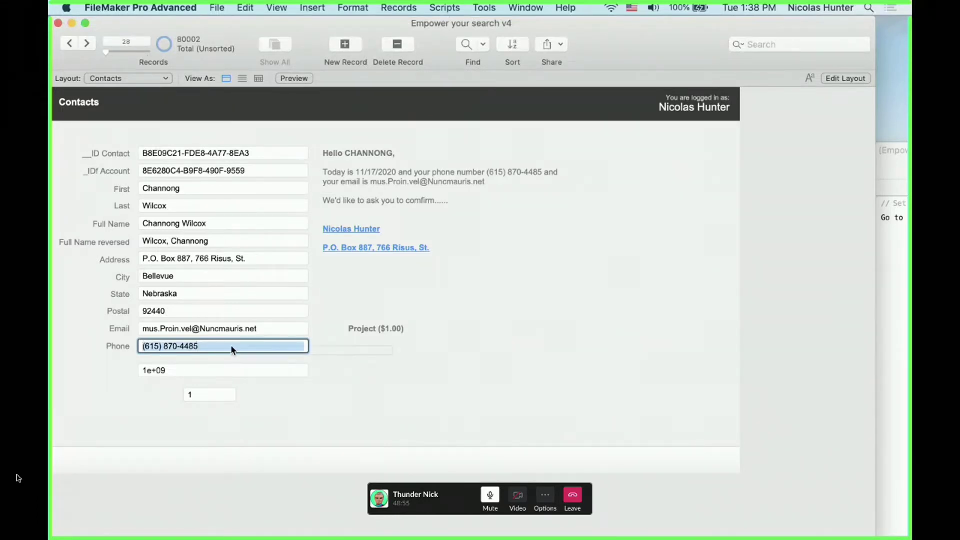
{"action": "left_click", "coordinate": [221, 355]}
{"action": "left_click", "coordinate": [212, 344]}
{"action": "type", "text": "xt"}
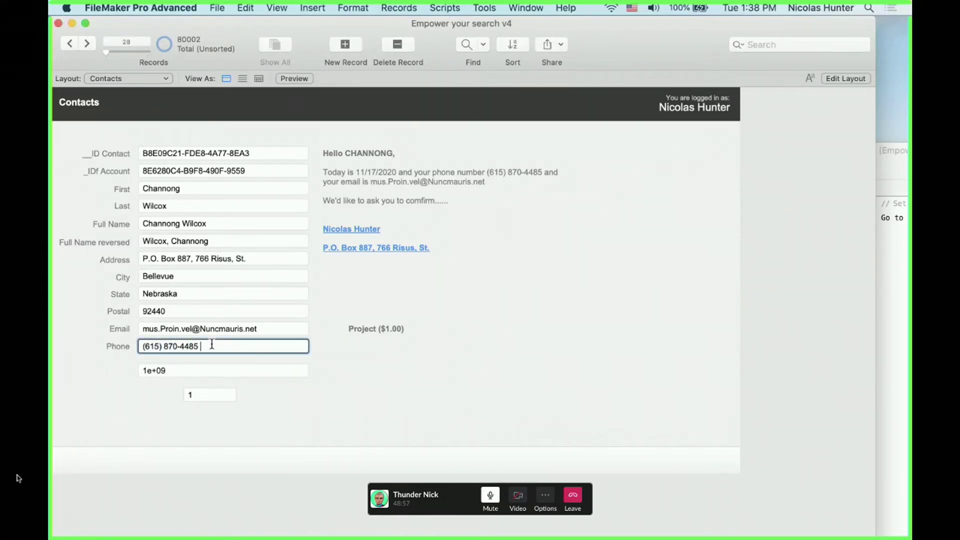
{"action": "type", "text": " 23"}
{"action": "left_click", "coordinate": [236, 352]}
{"action": "left_click", "coordinate": [236, 353]}
{"action": "key", "text": "BackSpace"}
{"action": "key", "text": "BackSpace"}
{"action": "key", "text": "BackSpace"}
{"action": "key", "text": "BackSpace"}
{"action": "key", "text": "BackSpace"}
{"action": "key", "text": "BackSpace"}
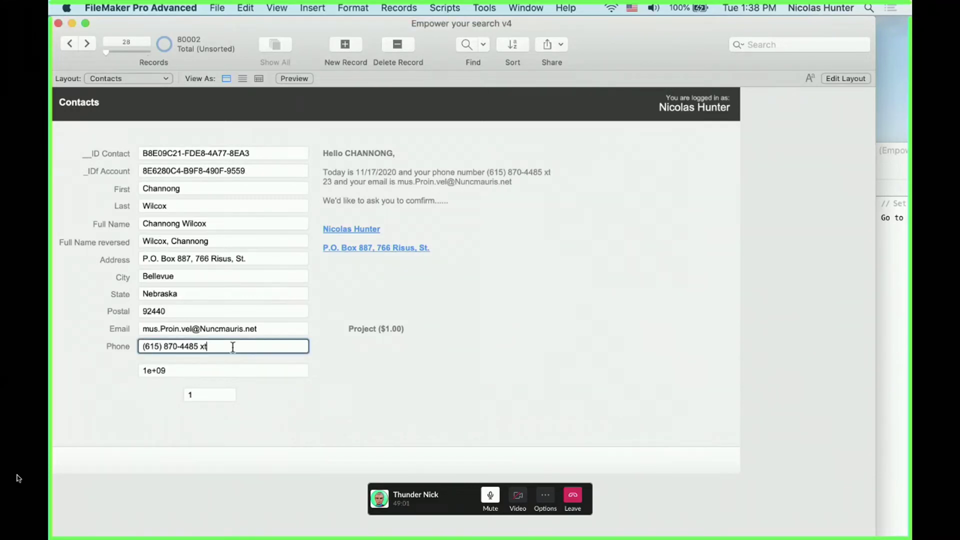
{"action": "left_click", "coordinate": [290, 400]}
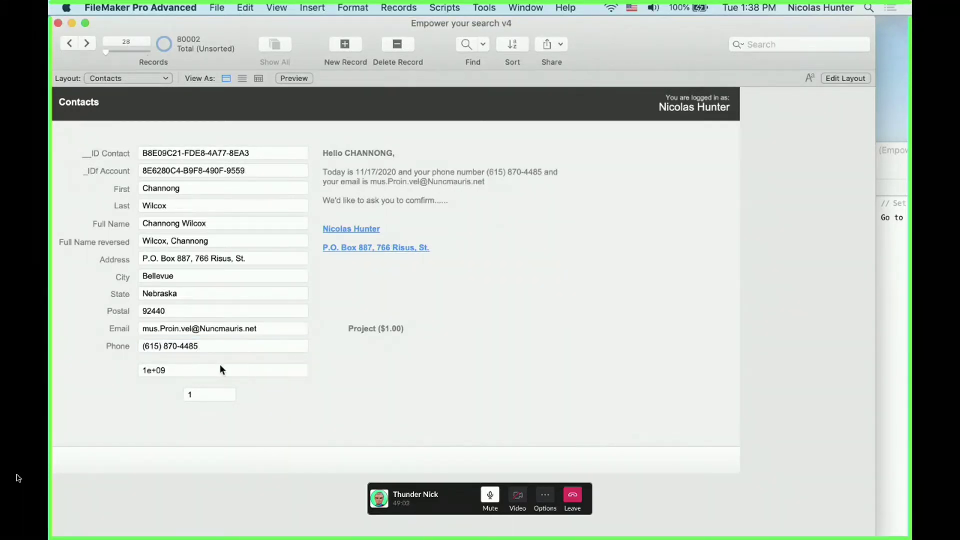
{"action": "key", "text": "super+l"}
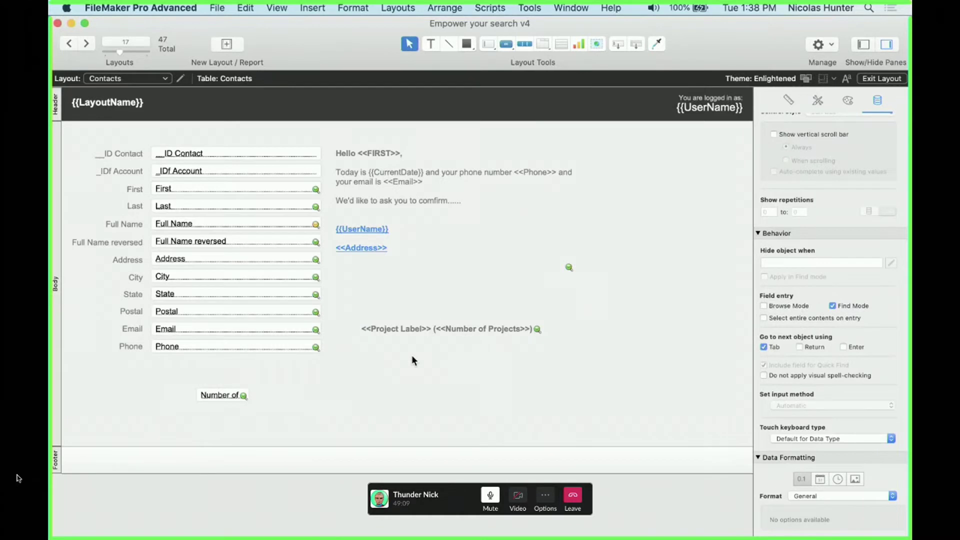
Create a Number field named Qty in the Contacts table
{"action": "key", "text": "shift+super+d"}
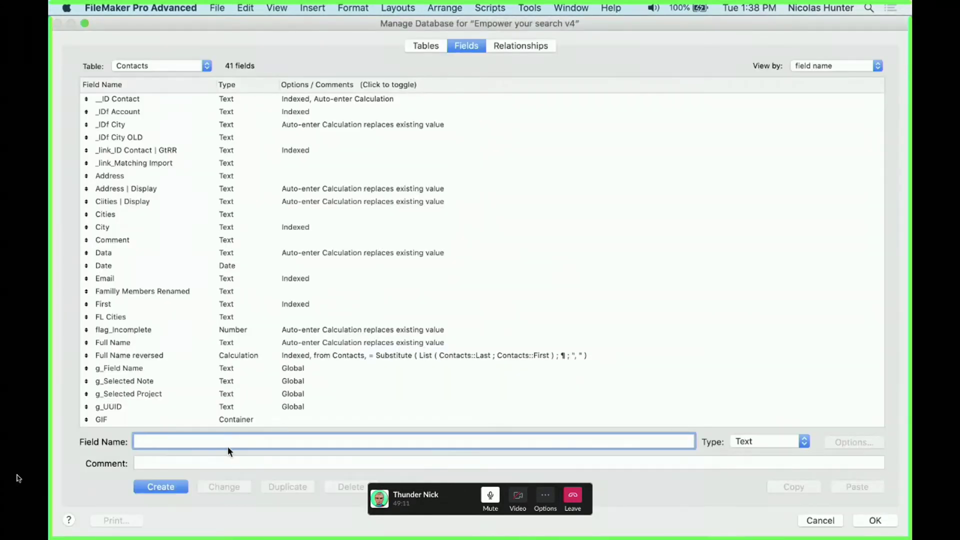
{"action": "type", "text": "Qty"}
{"action": "left_click", "coordinate": [764, 442]}
{"action": "left_click", "coordinate": [773, 453]}
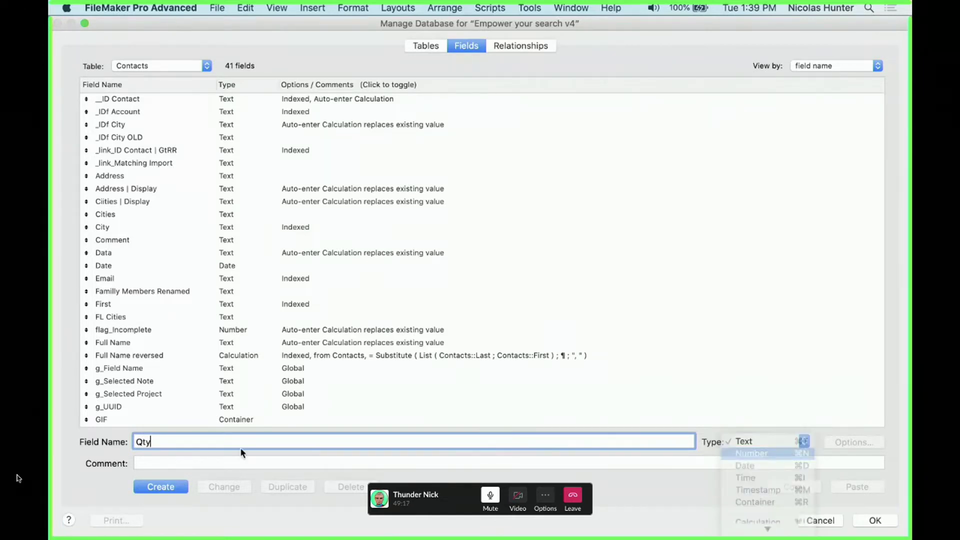
{"action": "left_click", "coordinate": [167, 481]}
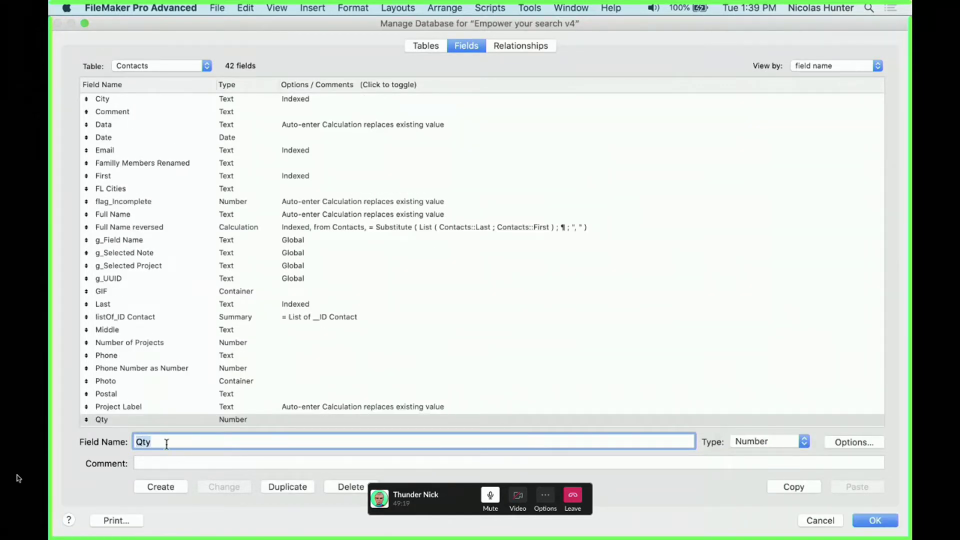
Create the Amount field and save the field definitions
{"action": "type", "text": "Amount"}
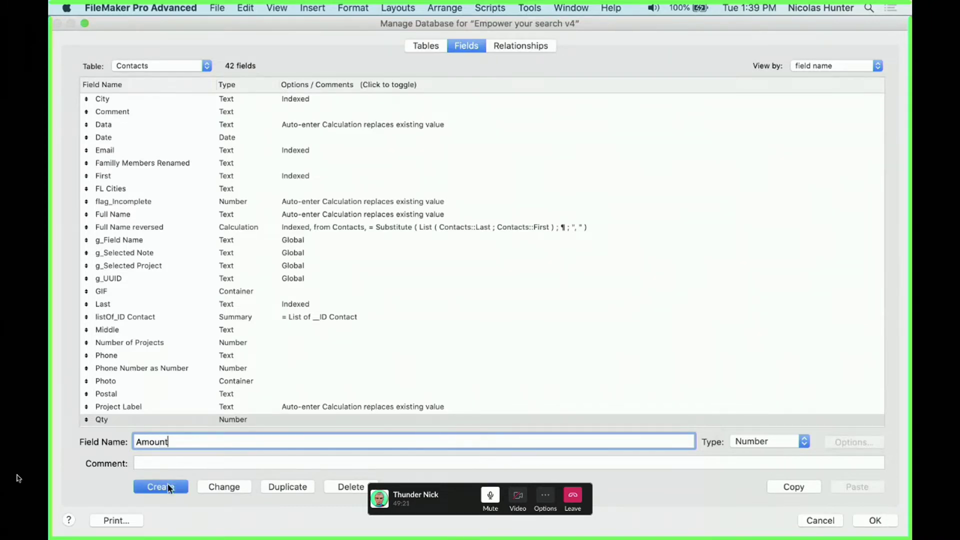
{"action": "left_click", "coordinate": [167, 486]}
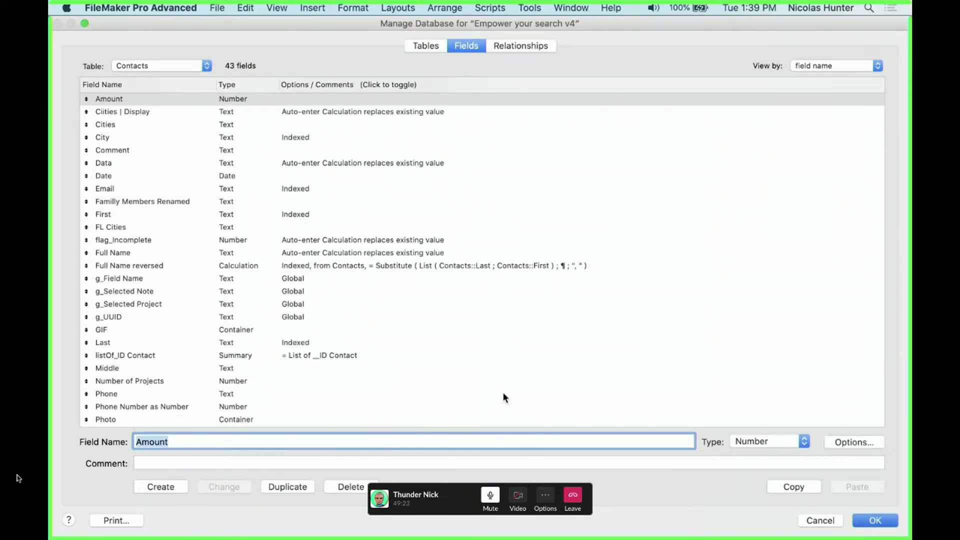
{"action": "key", "text": "Return"}
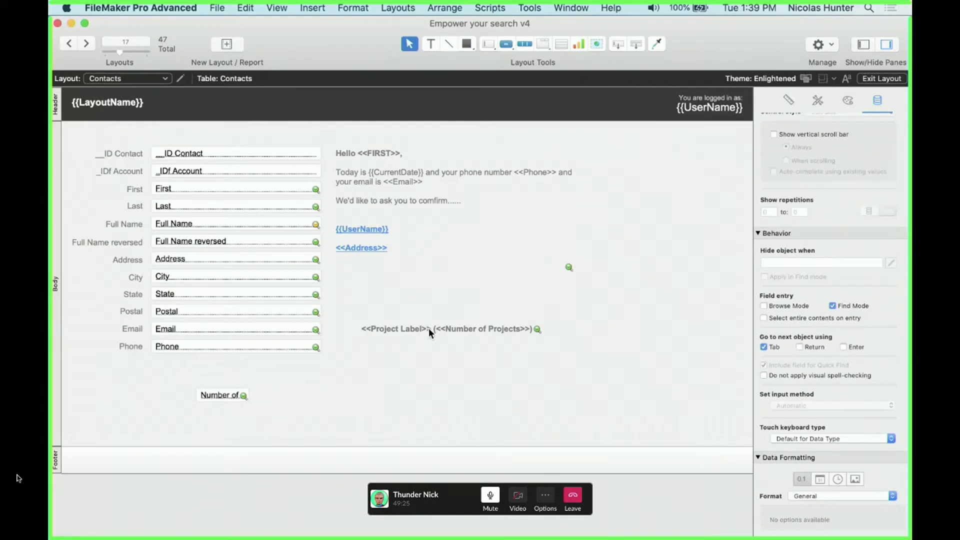
Move the Project Label merge text up out of the way
{"action": "left_click", "coordinate": [429, 328]}
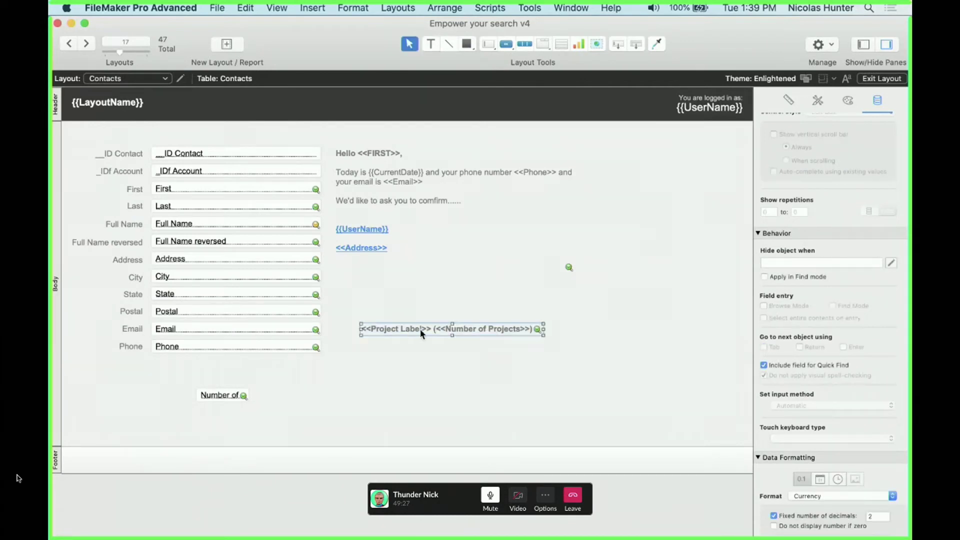
{"action": "left_click_drag", "start_coordinate": [419, 332], "coordinate": [292, 178]}
{"action": "scroll", "coordinate": [293, 179], "scroll_direction": "left", "scroll_amount": 7}
{"action": "scroll", "coordinate": [269, 370], "scroll_direction": "down", "scroll_amount": 8}
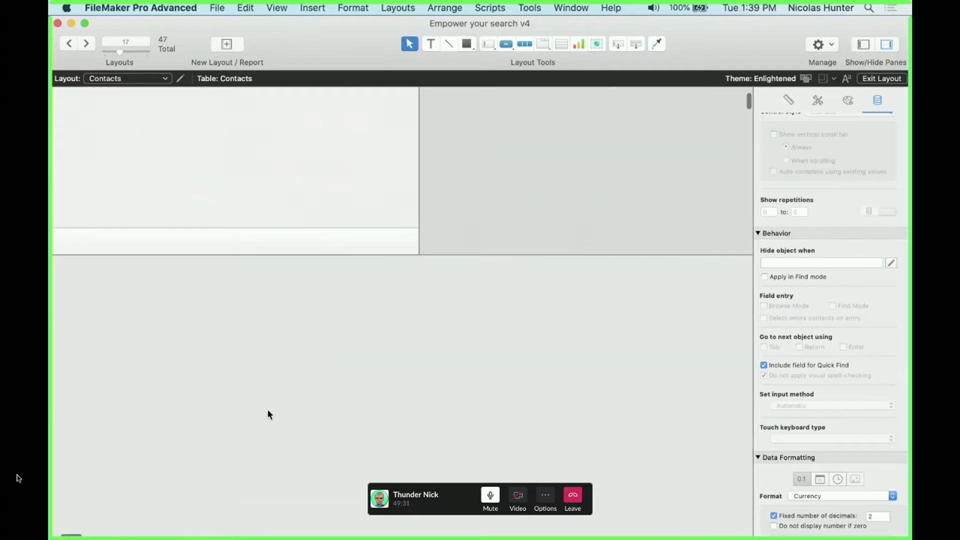
{"action": "scroll", "coordinate": [323, 361], "scroll_direction": "up", "scroll_amount": 8}
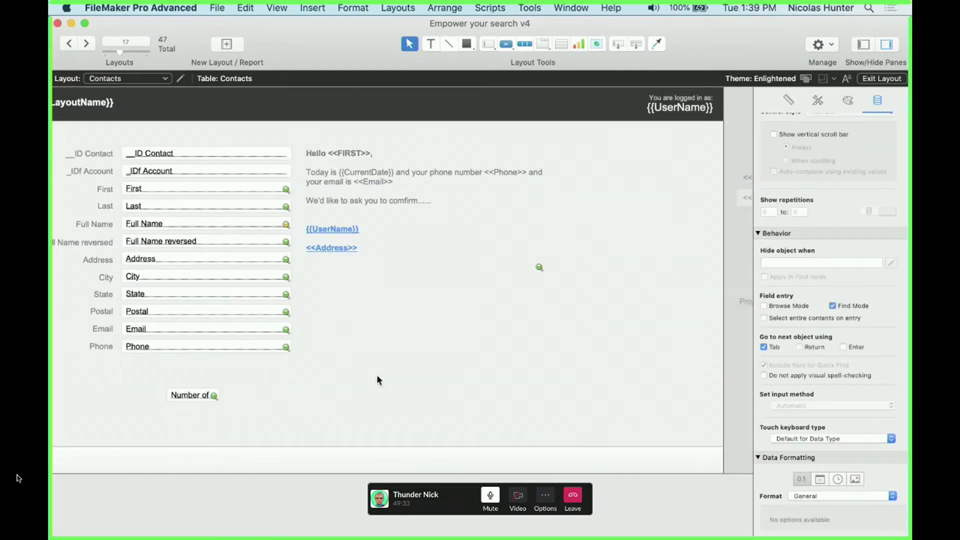
Insert the merge label '<<Qty>> x <<Amount>>' on the layout and position it
{"action": "key", "text": "super+alt+f"}
{"action": "left_click", "coordinate": [488, 368]}
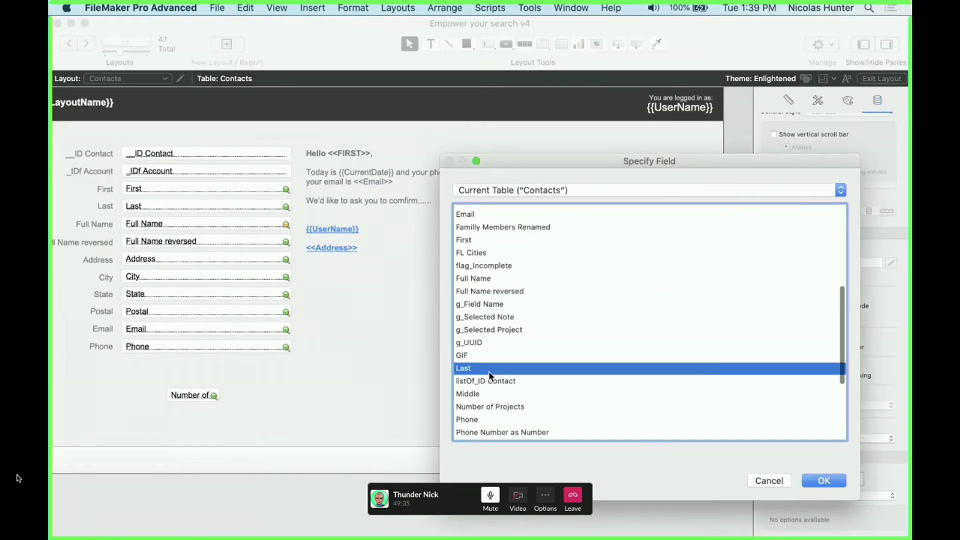
{"action": "key", "text": "q"}
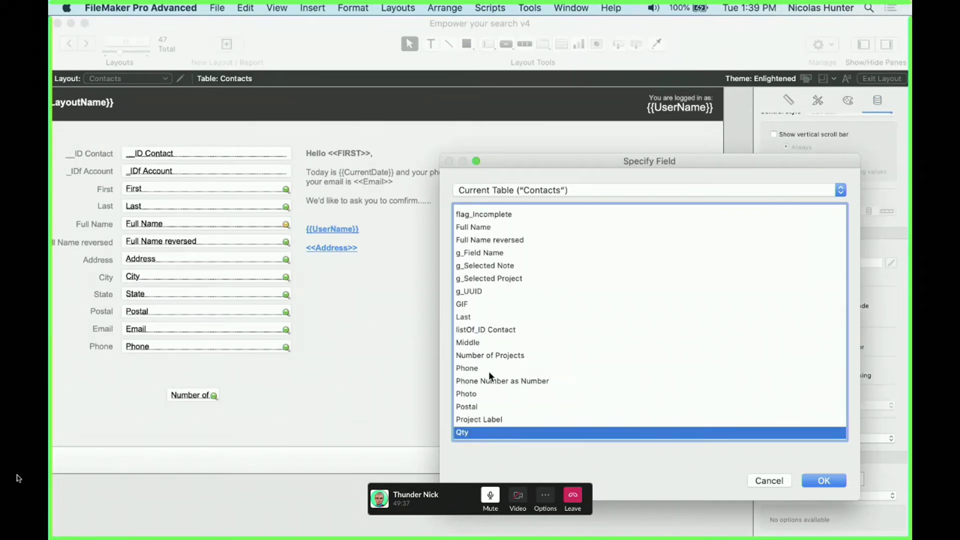
{"action": "key", "text": "Return"}
{"action": "left_click", "coordinate": [398, 376]}
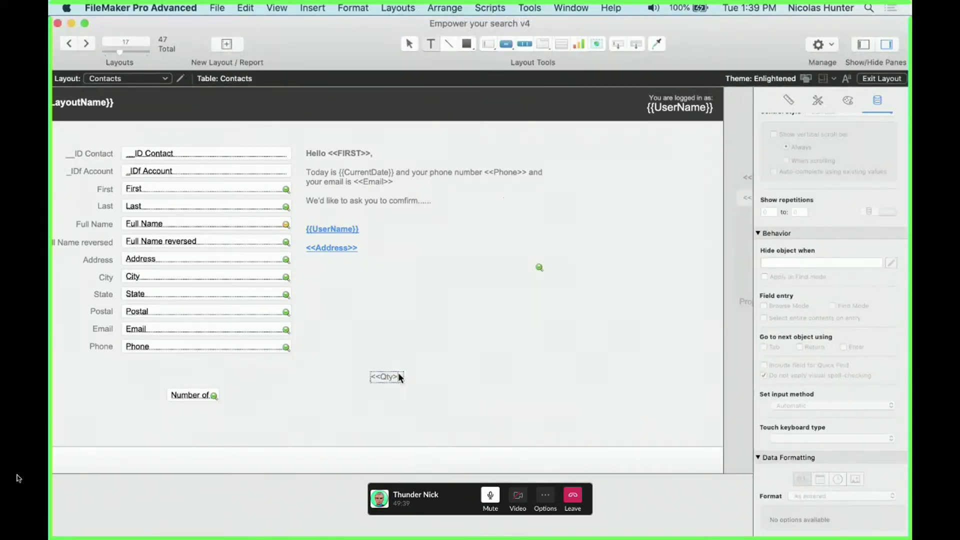
{"action": "type", "text": "x"}
{"action": "key", "text": "alt+super+m"}
{"action": "key", "text": "a"}
{"action": "key", "text": "m"}
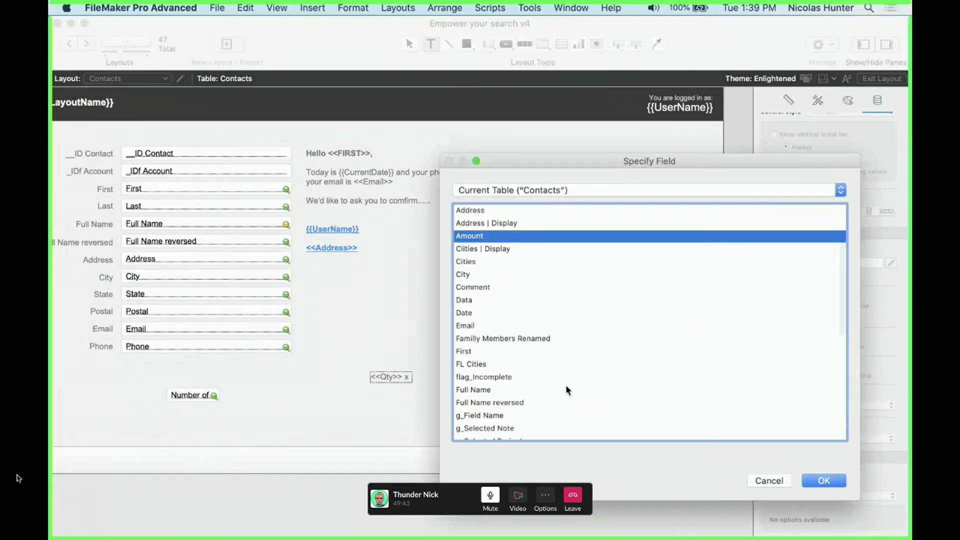
{"action": "key", "text": "Return"}
{"action": "key", "text": "Escape"}
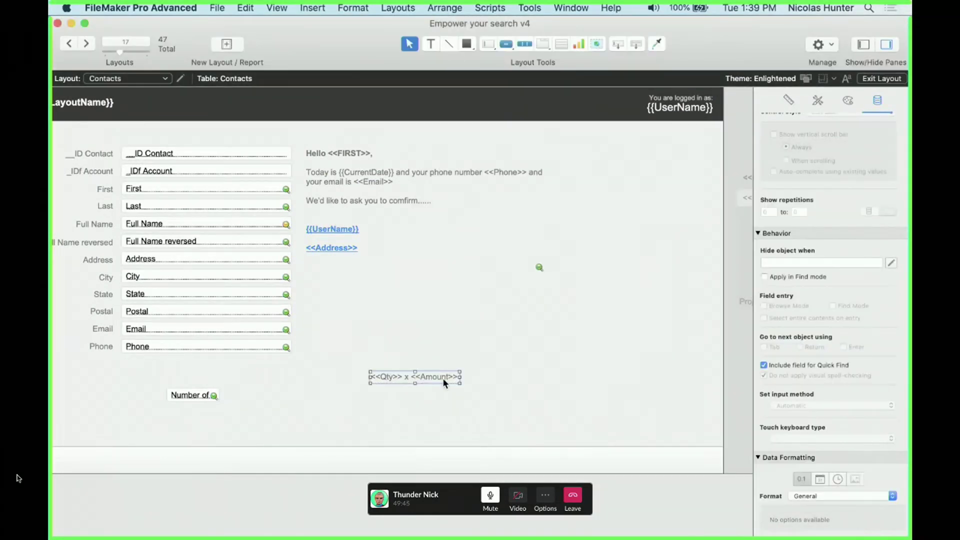
{"action": "left_click_drag", "start_coordinate": [442, 378], "coordinate": [434, 360]}
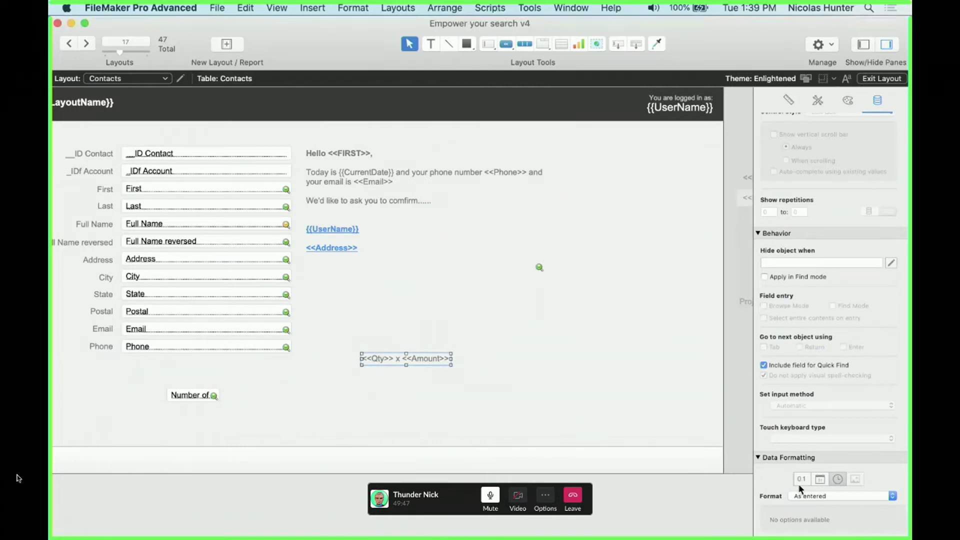
Format the merge label as Currency and view it with record data
{"action": "left_click", "coordinate": [805, 496]}
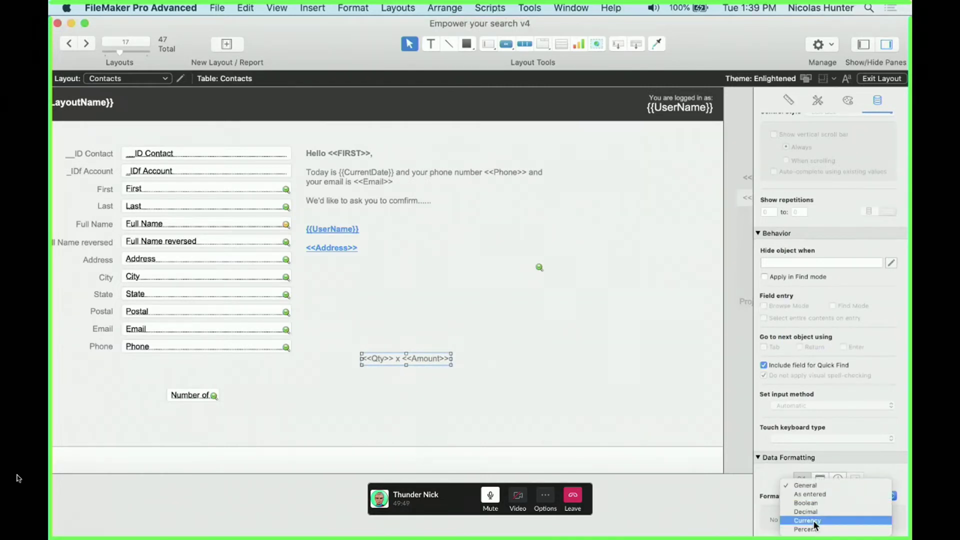
{"action": "left_click", "coordinate": [805, 520]}
{"action": "scroll", "coordinate": [713, 492], "scroll_direction": "down", "scroll_amount": 3}
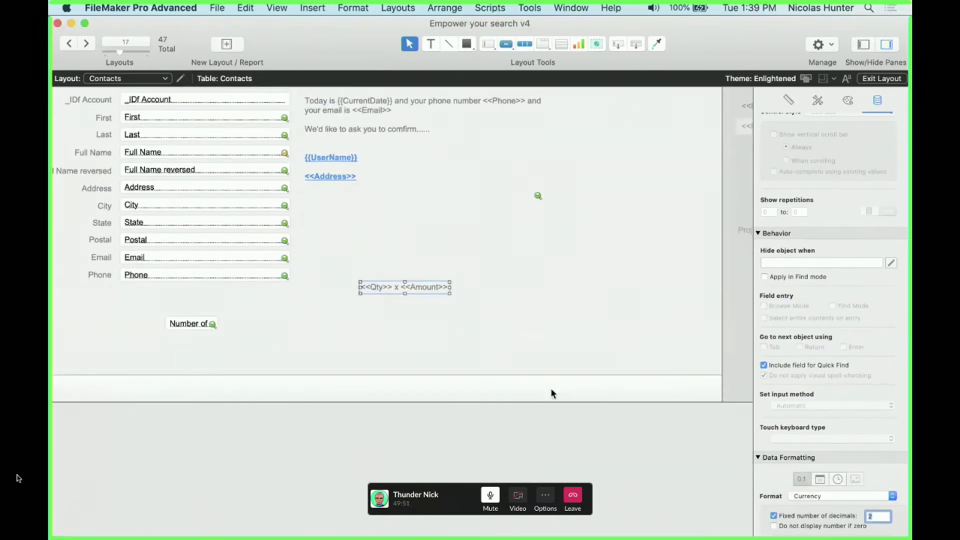
{"action": "left_click", "coordinate": [516, 297]}
{"action": "key", "text": "super+b"}
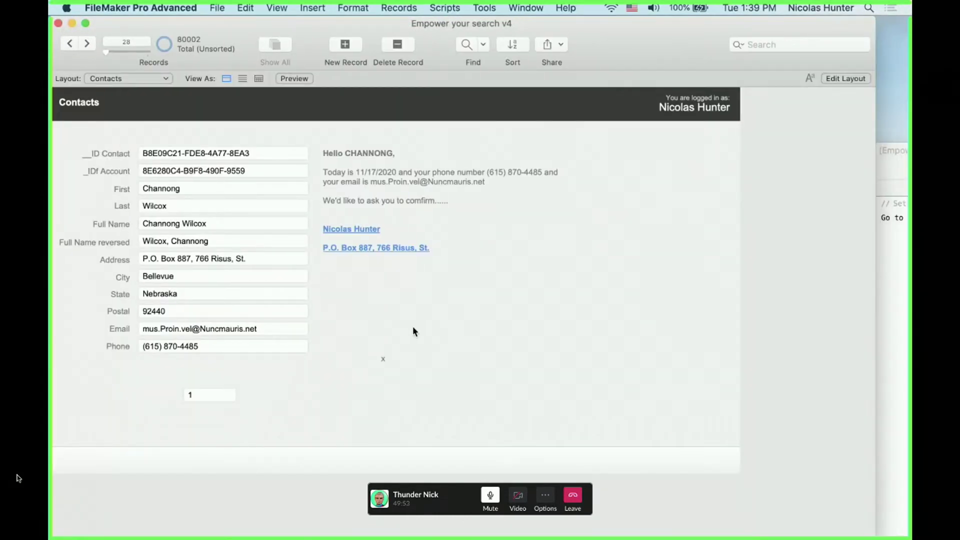
In Layout mode, duplicate the Number of Projects field below and set the copy to Qty
{"action": "key", "text": "super+l"}
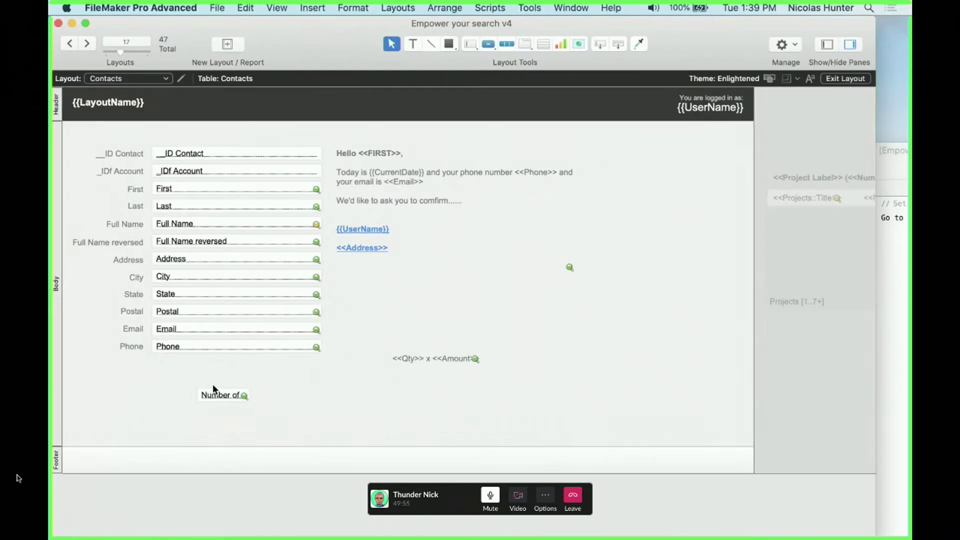
{"action": "left_click", "coordinate": [224, 363]}
{"action": "left_click_drag", "start_coordinate": [223, 364], "coordinate": [224, 378]}
{"action": "double_click", "coordinate": [223, 378]}
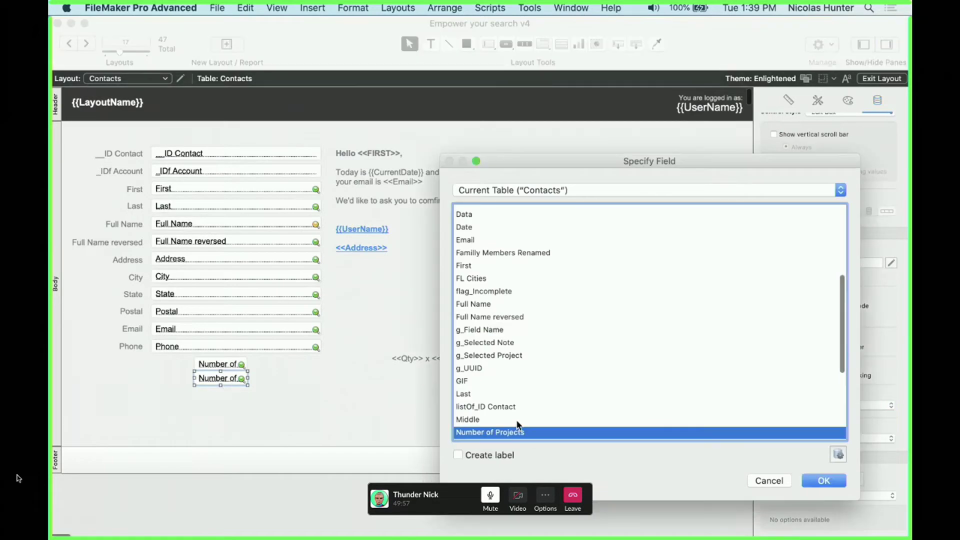
{"action": "left_click", "coordinate": [516, 421]}
{"action": "key", "text": "q"}
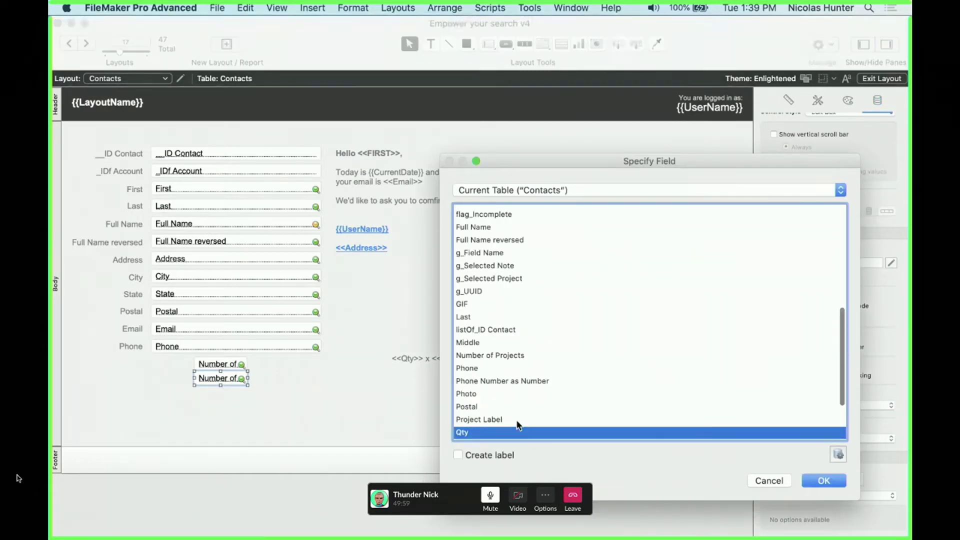
{"action": "key", "text": "Return"}
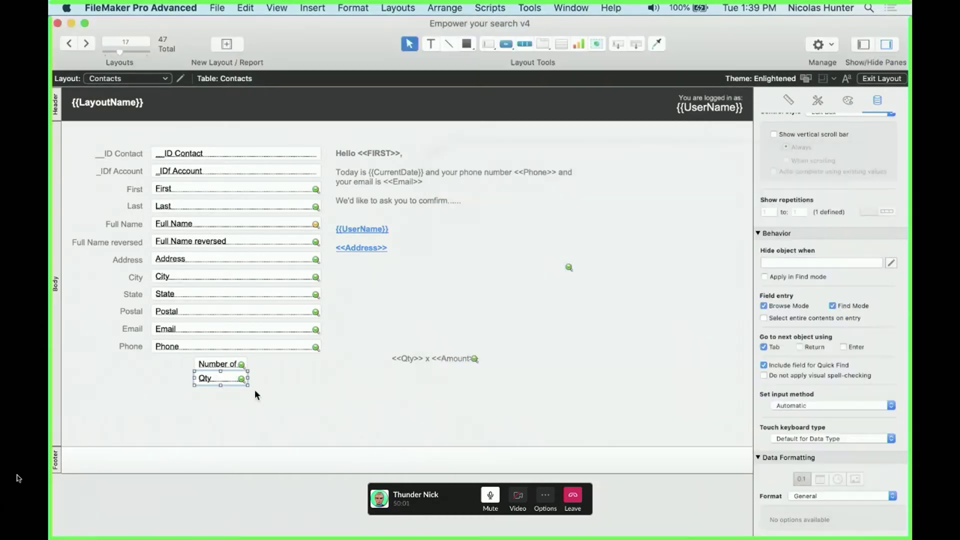
Duplicate the Qty field below it and set the third field to Amount
{"action": "left_click_drag", "start_coordinate": [217, 378], "coordinate": [220, 399]}
{"action": "double_click", "coordinate": [220, 399]}
{"action": "left_click", "coordinate": [500, 396]}
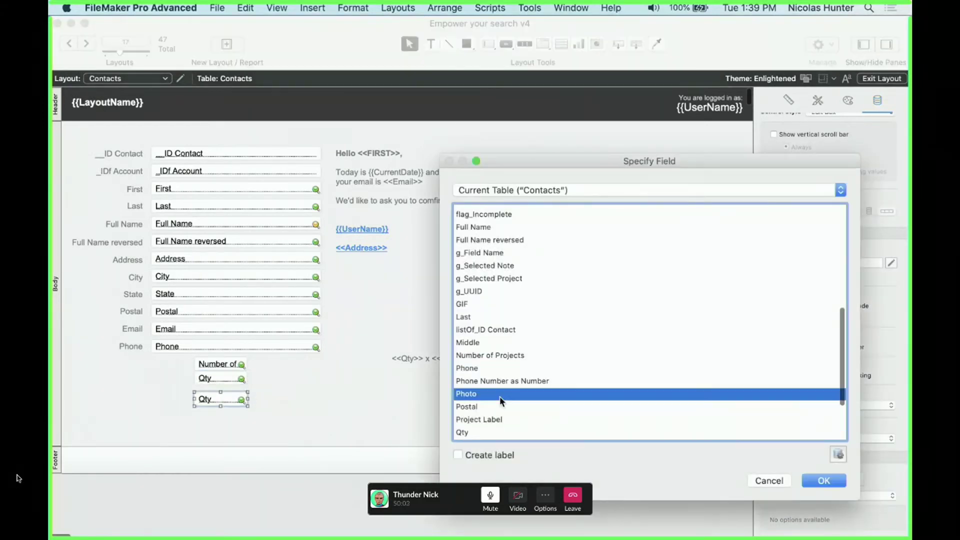
{"action": "key", "text": "a"}
{"action": "key", "text": "m"}
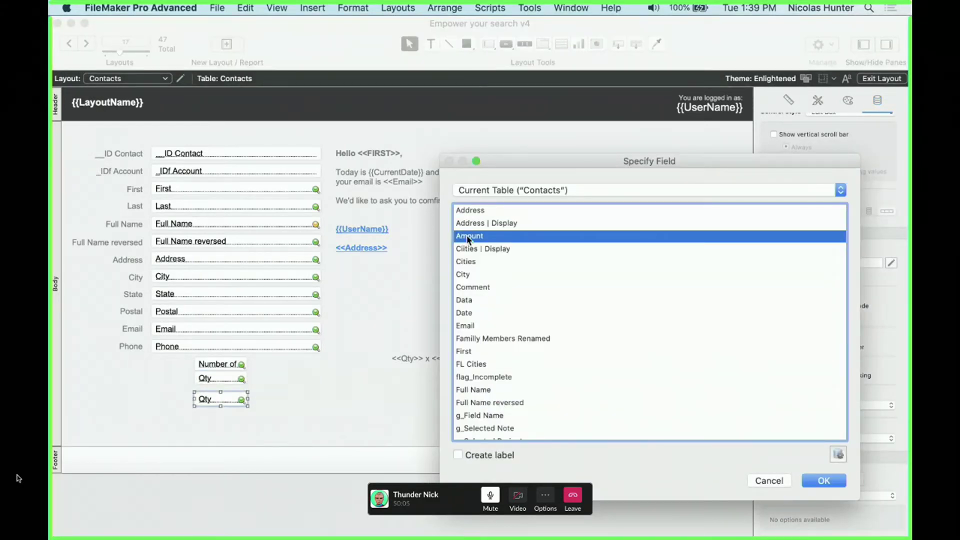
{"action": "key", "text": "Return"}
In Browse mode, enter 2 in Qty and 23 in Amount
{"action": "key", "text": "super+b"}
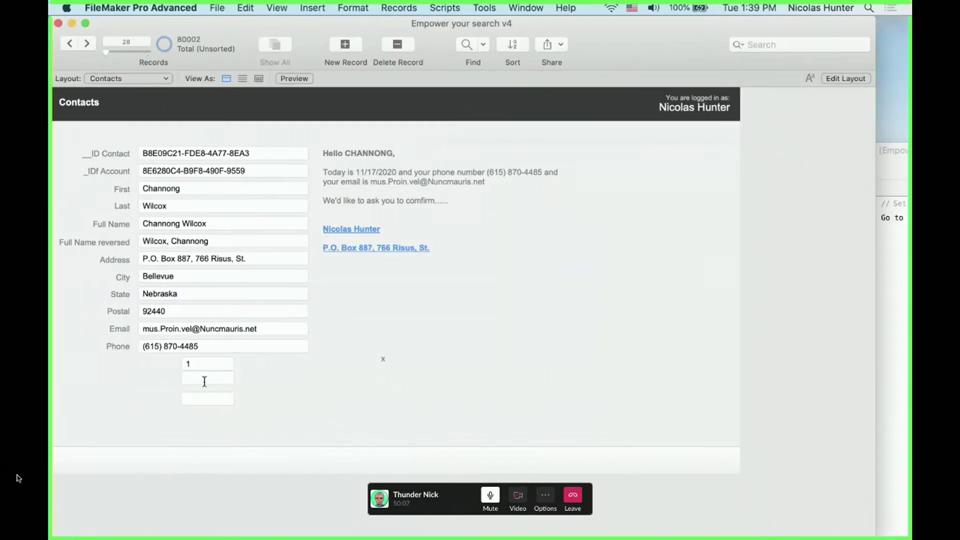
{"action": "left_click", "coordinate": [204, 381]}
{"action": "type", "text": "2"}
{"action": "left_click", "coordinate": [212, 403]}
{"action": "type", "text": "23"}
{"action": "left_click", "coordinate": [327, 413]}
{"action": "left_click", "coordinate": [220, 378]}
Move the Number of Projects field up beside the address text and give Qty a label
{"action": "key", "text": "super+l"}
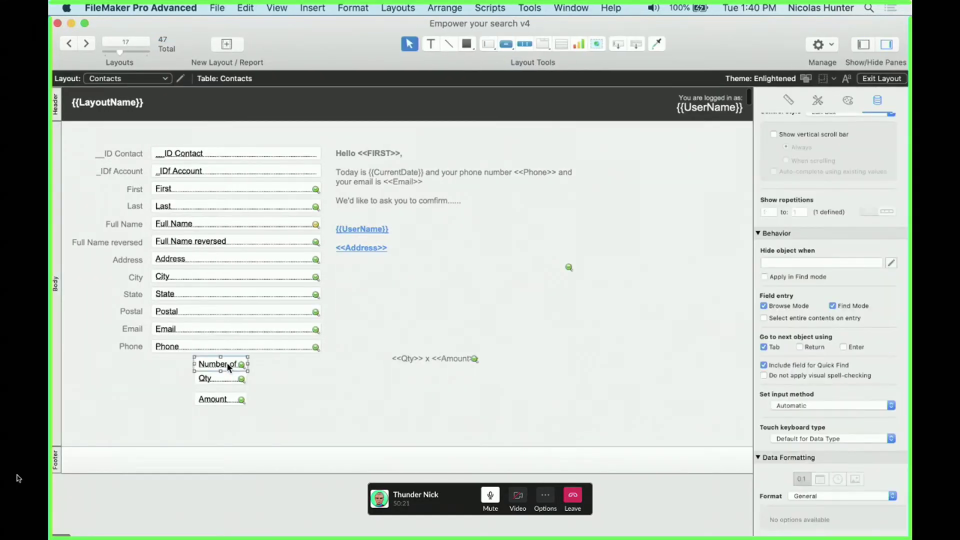
{"action": "left_click_drag", "start_coordinate": [227, 363], "coordinate": [378, 271]}
{"action": "double_click", "coordinate": [228, 378]}
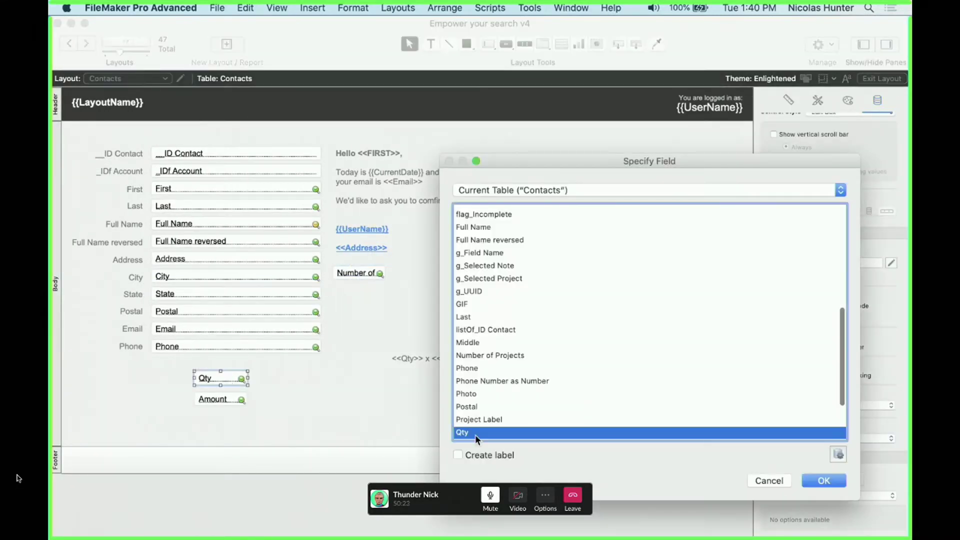
{"action": "left_click", "coordinate": [458, 455]}
{"action": "left_click", "coordinate": [824, 481]}
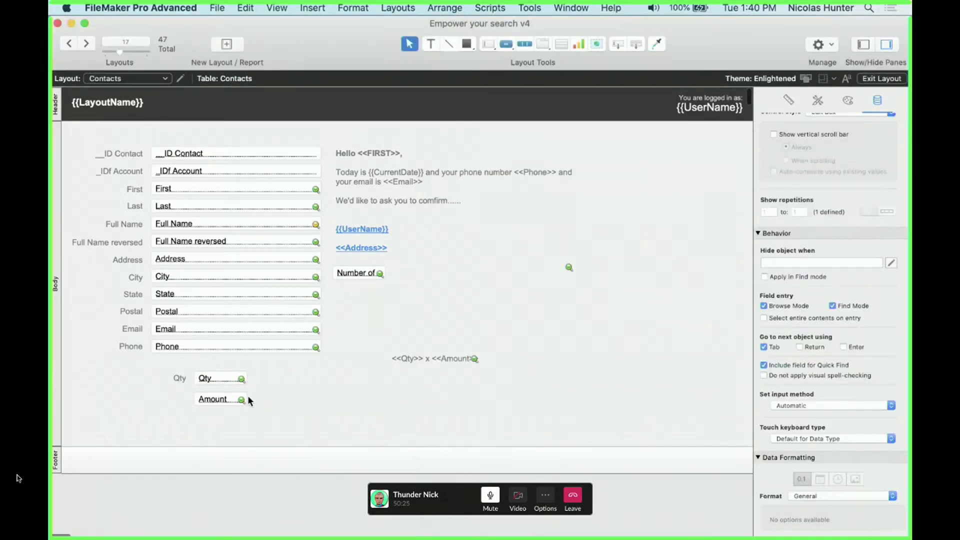
Give the Amount field a label and view the record in Browse mode
{"action": "double_click", "coordinate": [235, 398]}
{"action": "left_click", "coordinate": [509, 454]}
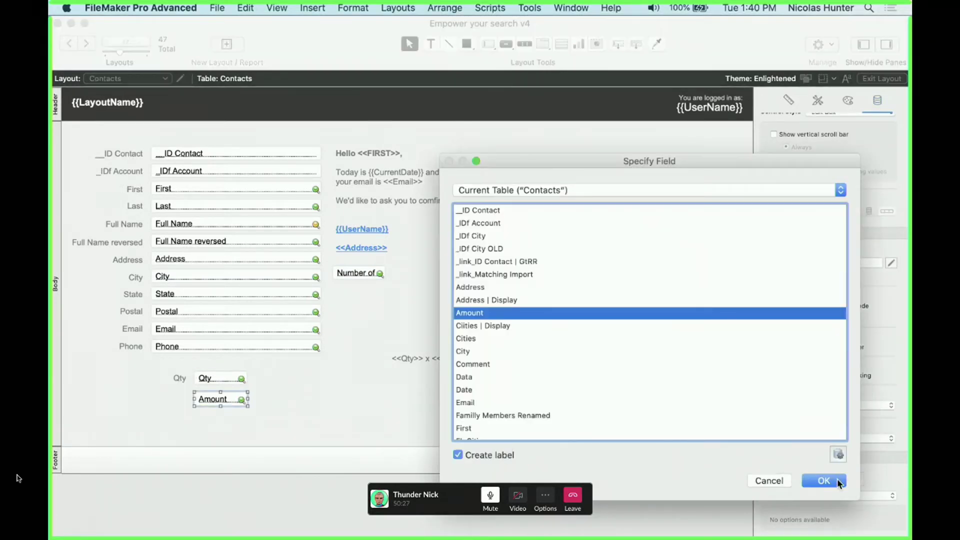
{"action": "left_click", "coordinate": [837, 479]}
{"action": "key", "text": "super+b"}
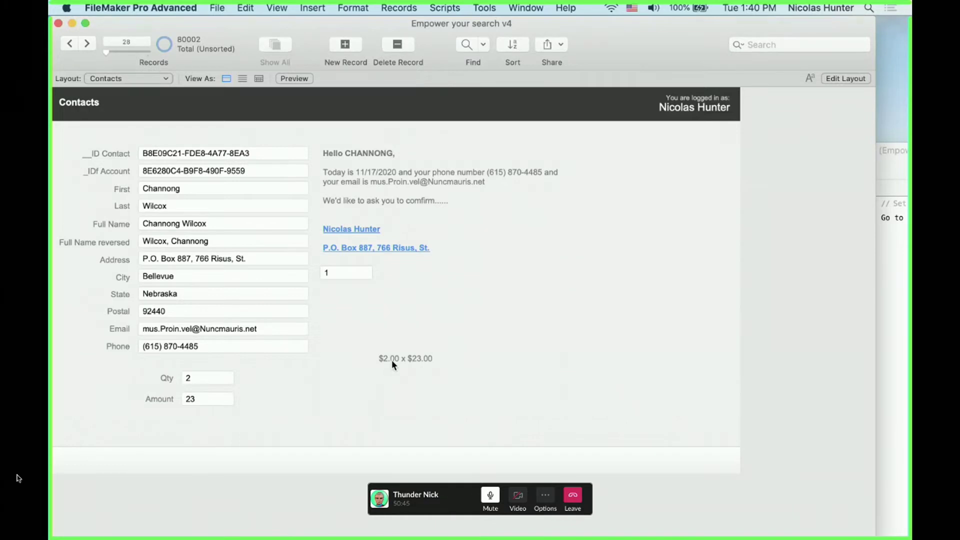
Create a new text field named Qty as Text in the field definitions
{"action": "left_click", "coordinate": [205, 376]}
{"action": "double_click", "coordinate": [204, 379]}
{"action": "key", "text": "super+shift+d"}
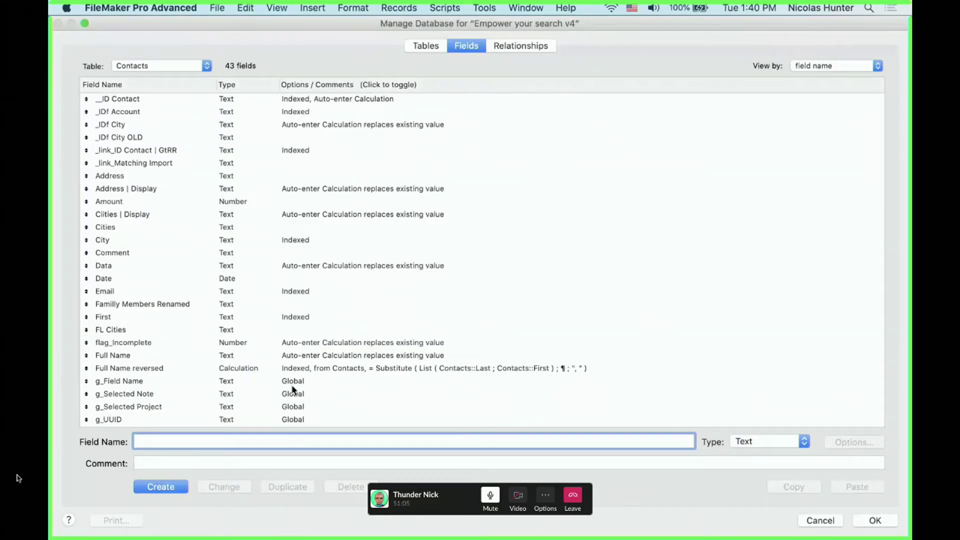
{"action": "type", "text": "Qty as Text"}
{"action": "left_click", "coordinate": [159, 486]}
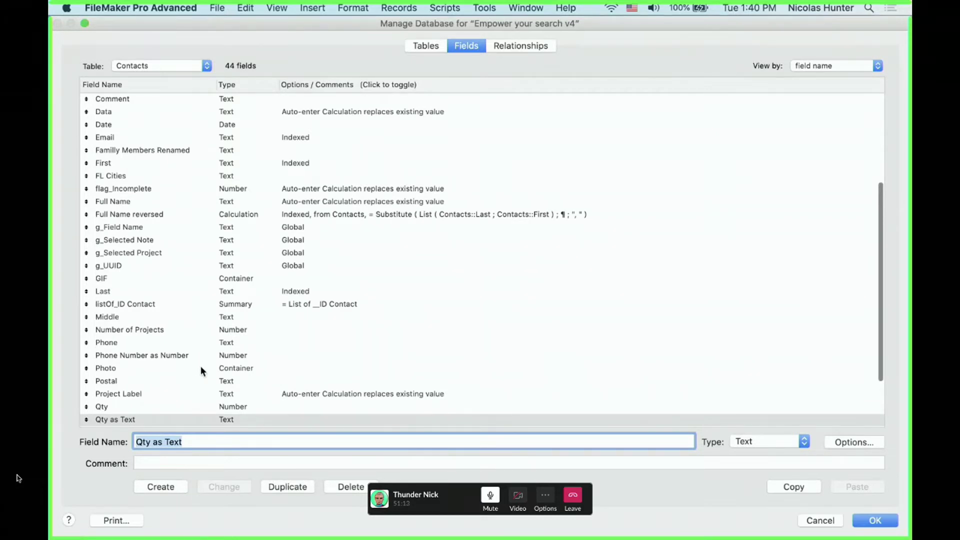
Rename the Qty field to Qty as Number
{"action": "left_click", "coordinate": [250, 409]}
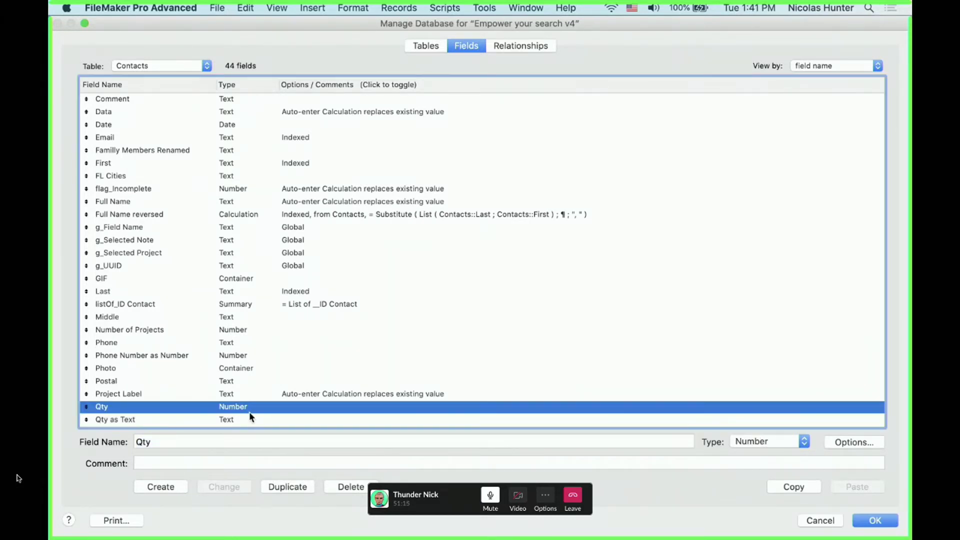
{"action": "left_click", "coordinate": [166, 437]}
{"action": "type", "text": "as"}
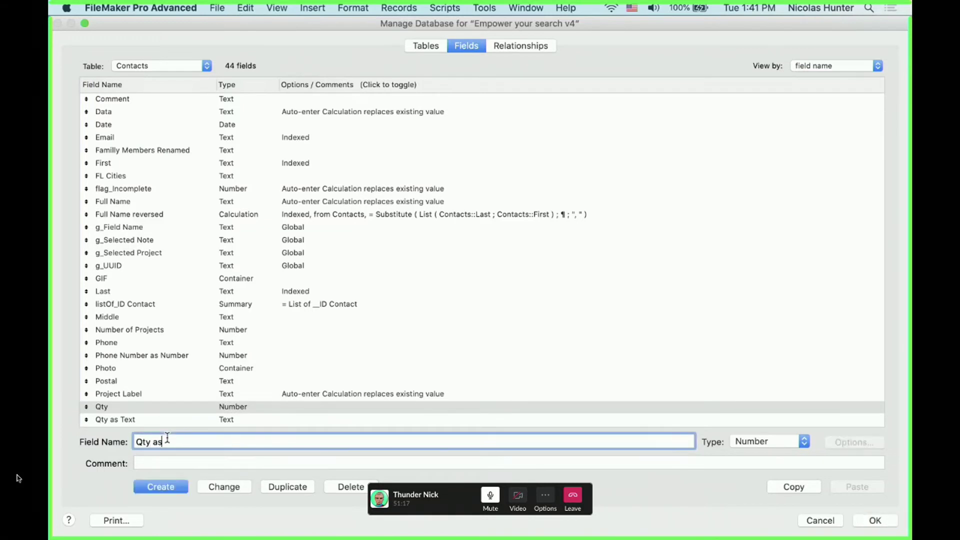
{"action": "type", "text": " Number"}
{"action": "left_click", "coordinate": [220, 487]}
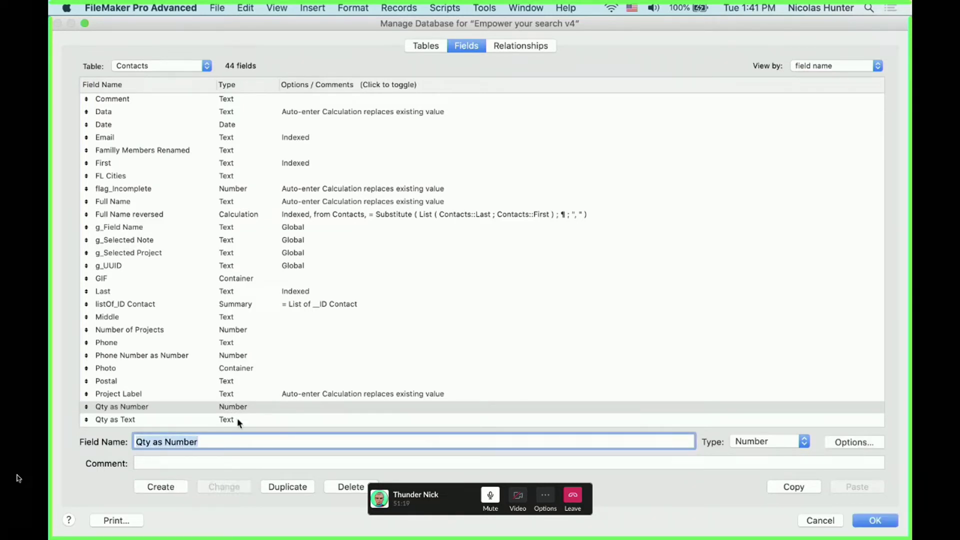
Make Qty as Text auto-enter the calculation Qty as Number, replacing existing values, and save
{"action": "left_click", "coordinate": [169, 420]}
{"action": "double_click", "coordinate": [169, 419]}
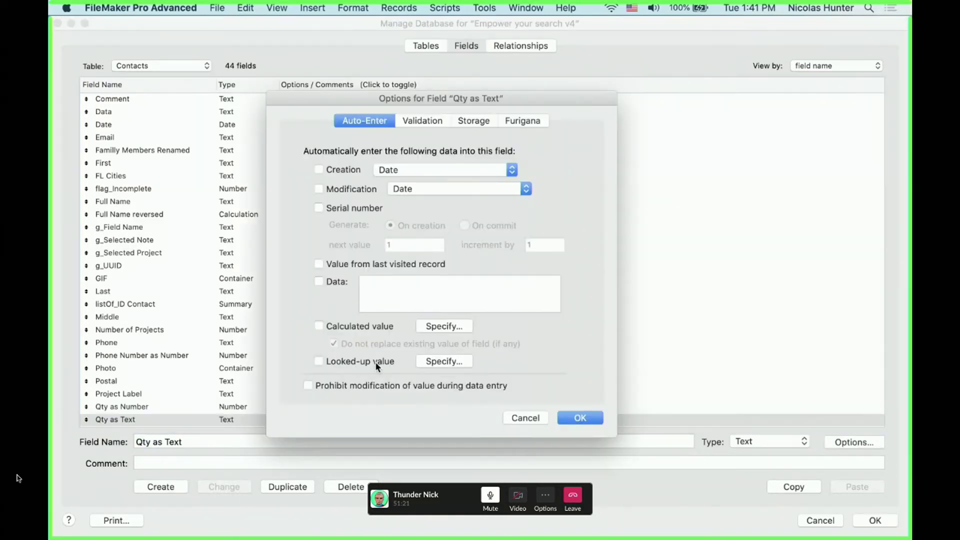
{"action": "left_click", "coordinate": [435, 327]}
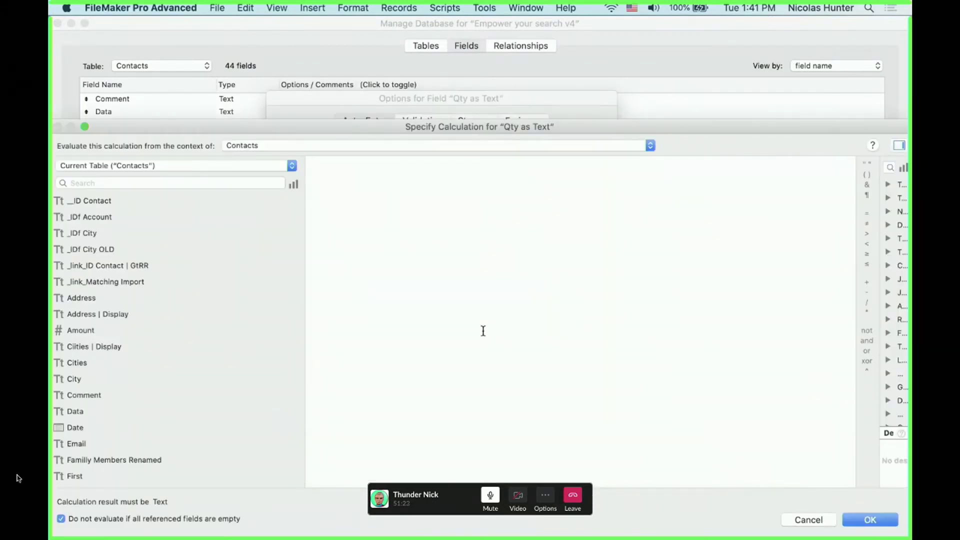
{"action": "type", "text": "qy"}
{"action": "key", "text": "BackSpace"}
{"action": "key", "text": "BackSpace"}
{"action": "type", "text": "qty"}
{"action": "key", "text": "Return"}
{"action": "key", "text": "Return"}
{"action": "left_click", "coordinate": [437, 344]}
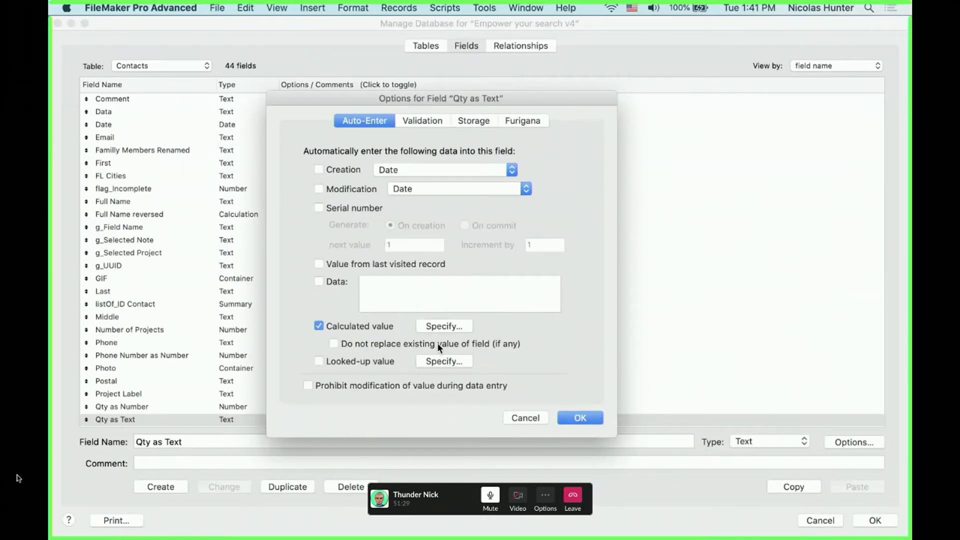
{"action": "left_click", "coordinate": [579, 418]}
{"action": "left_click", "coordinate": [210, 410]}
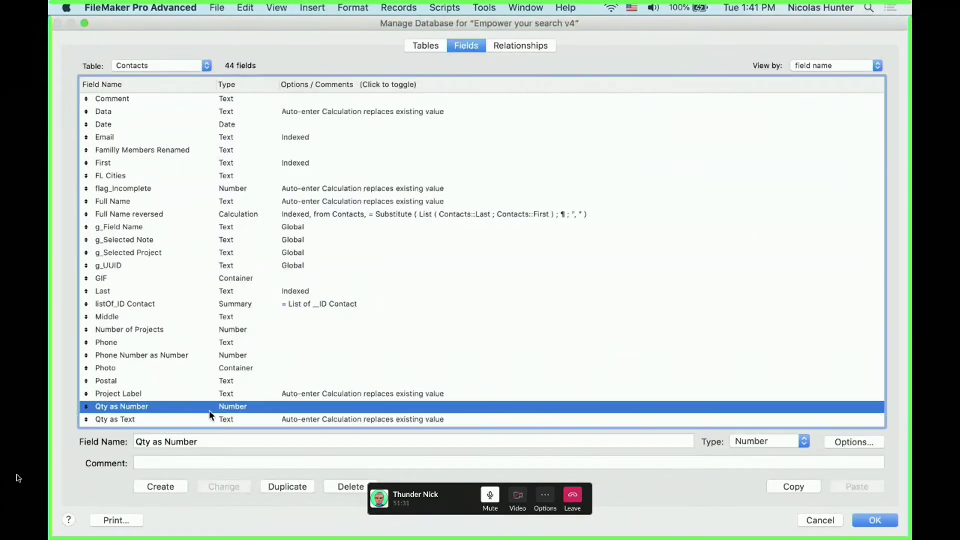
{"action": "left_click", "coordinate": [150, 420]}
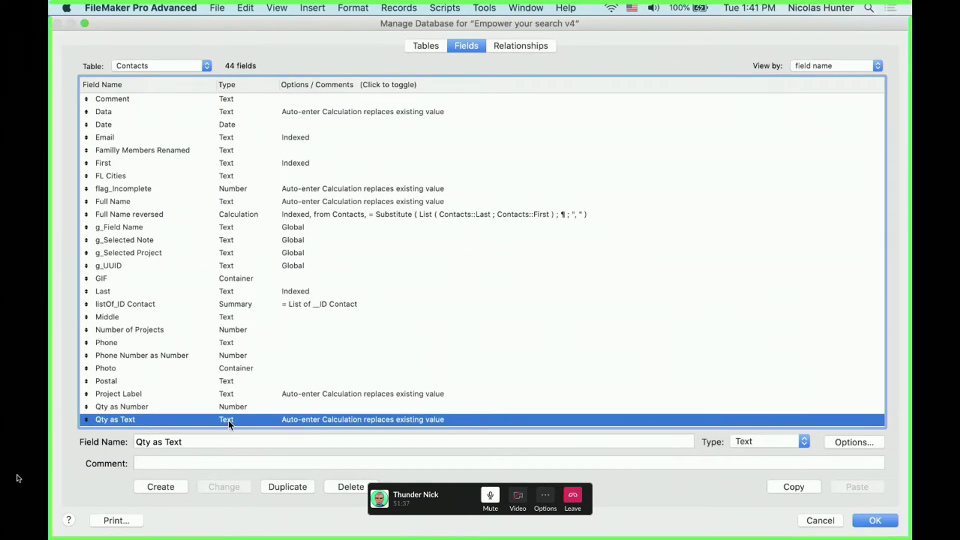
{"action": "left_click", "coordinate": [875, 520]}
Change <<Qty as Number>> to <<Qty as Text>> in the merge text and check it in Browse mode
{"action": "key", "text": "super+l"}
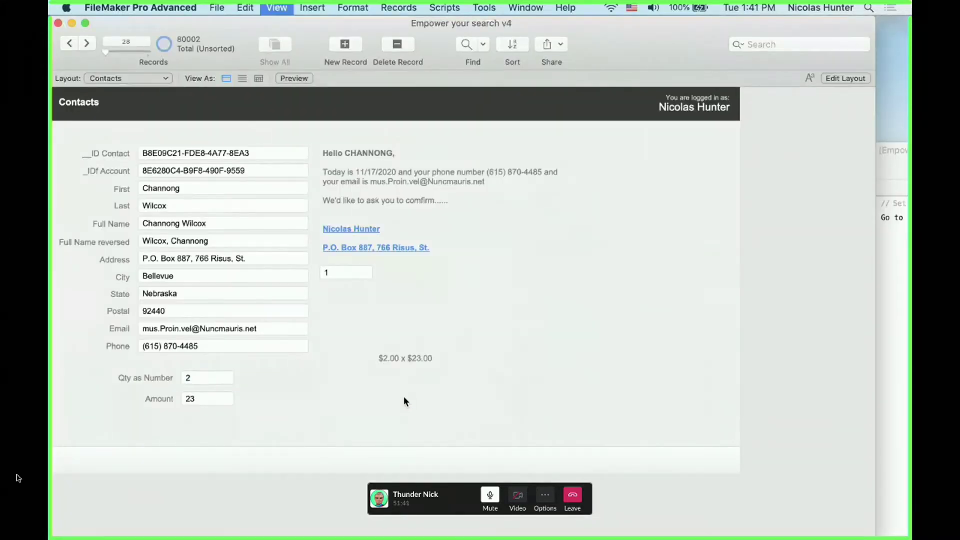
{"action": "key", "text": "super+b"}
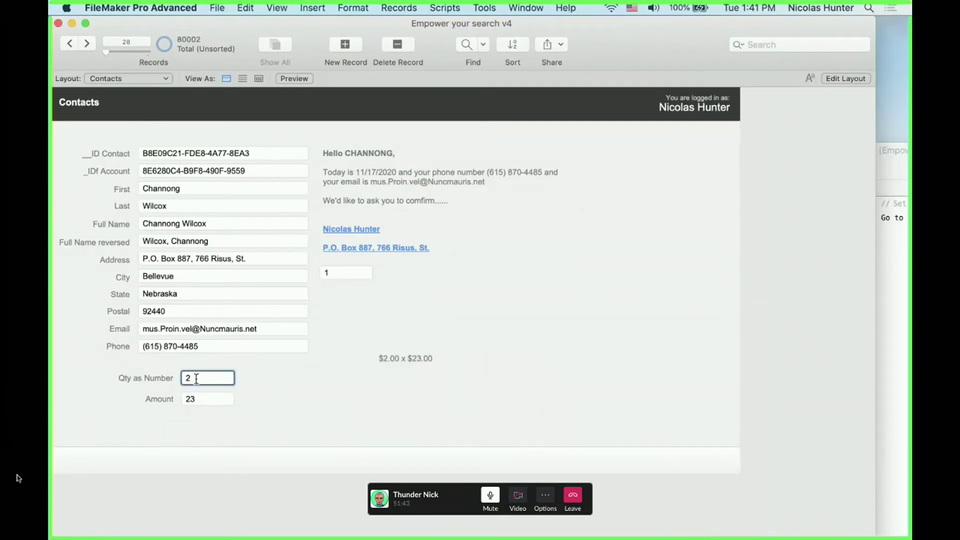
{"action": "key", "text": "super+l"}
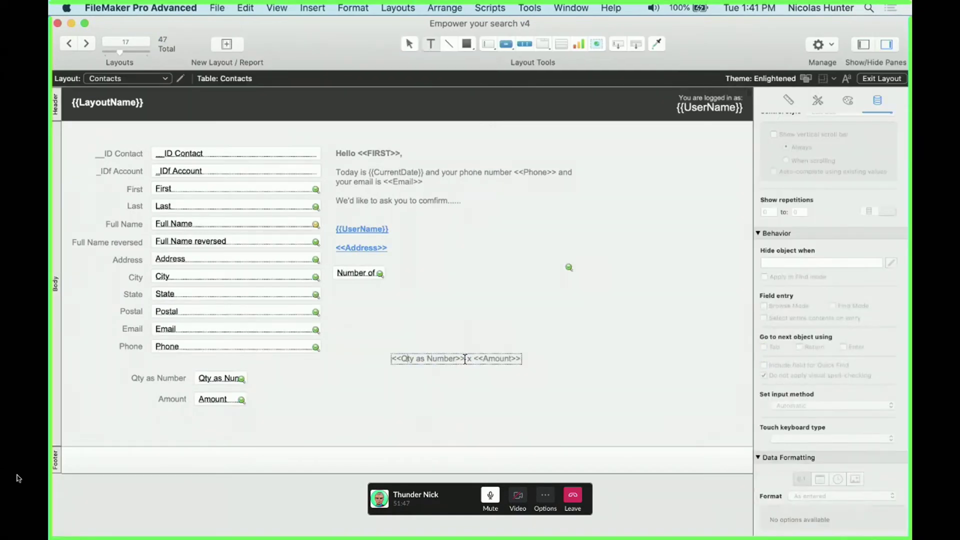
{"action": "left_click_drag", "start_coordinate": [465, 358], "coordinate": [386, 357]}
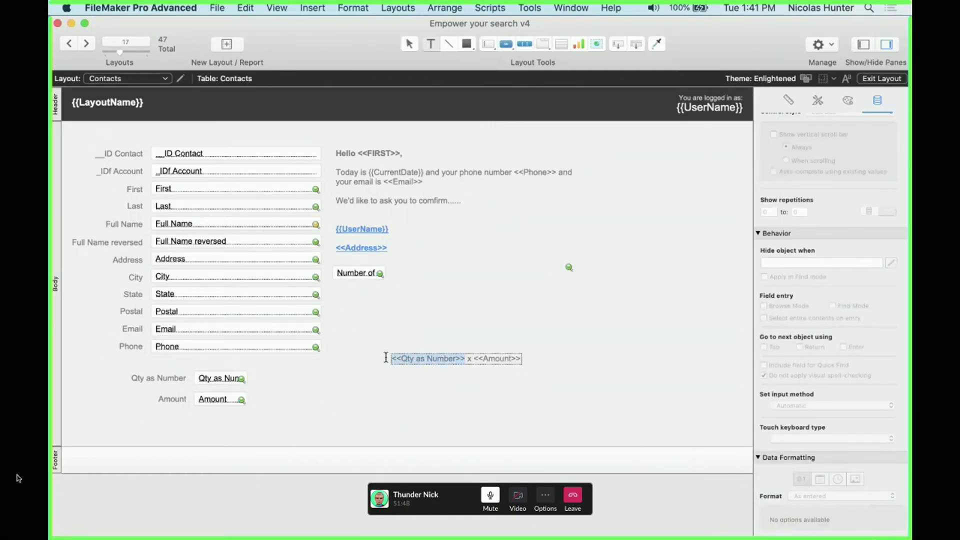
{"action": "double_click", "coordinate": [446, 358]}
{"action": "type", "text": "Text"}
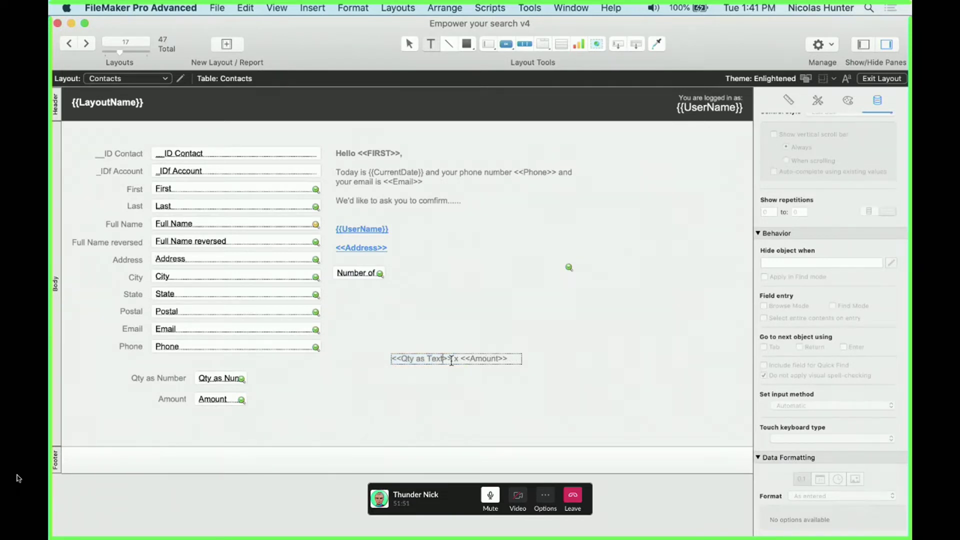
{"action": "key", "text": "Escape"}
{"action": "key", "text": "super+b"}
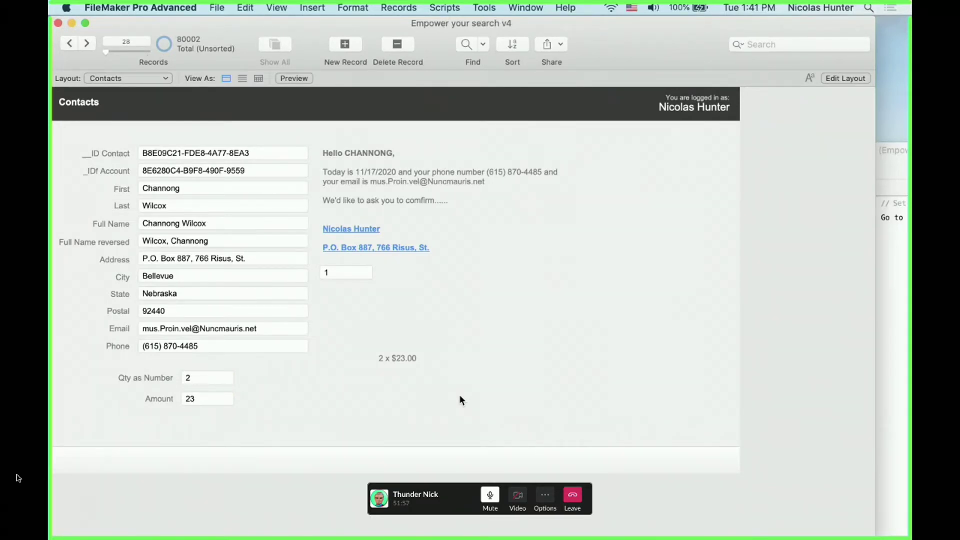
{"action": "key", "text": "super+l"}
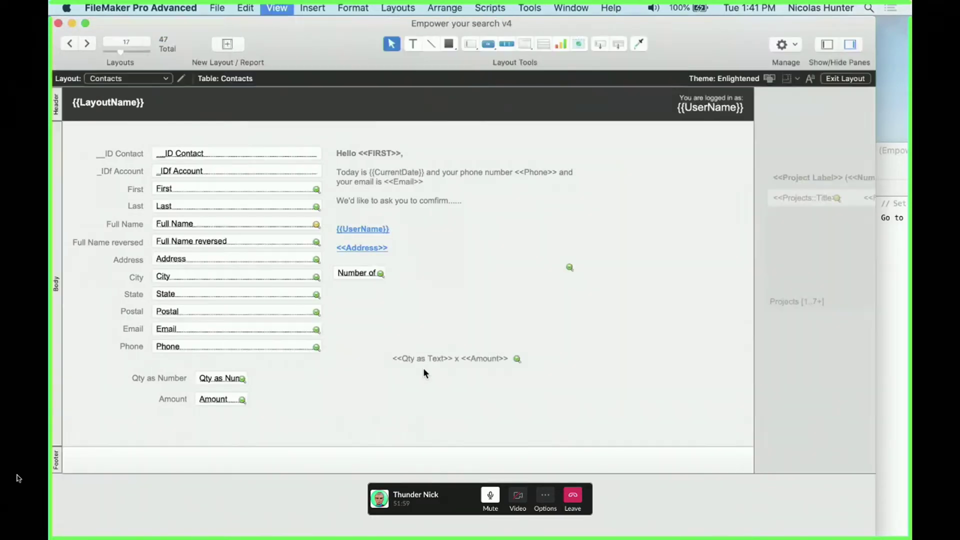
{"action": "scroll", "coordinate": [805, 465], "scroll_direction": "down", "scroll_amount": 3}
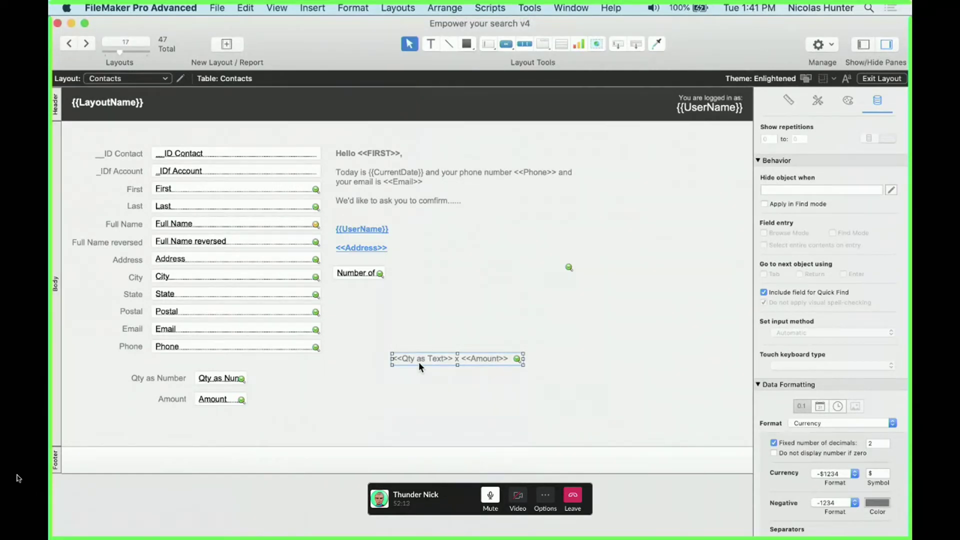
{"action": "key", "text": "super+b"}
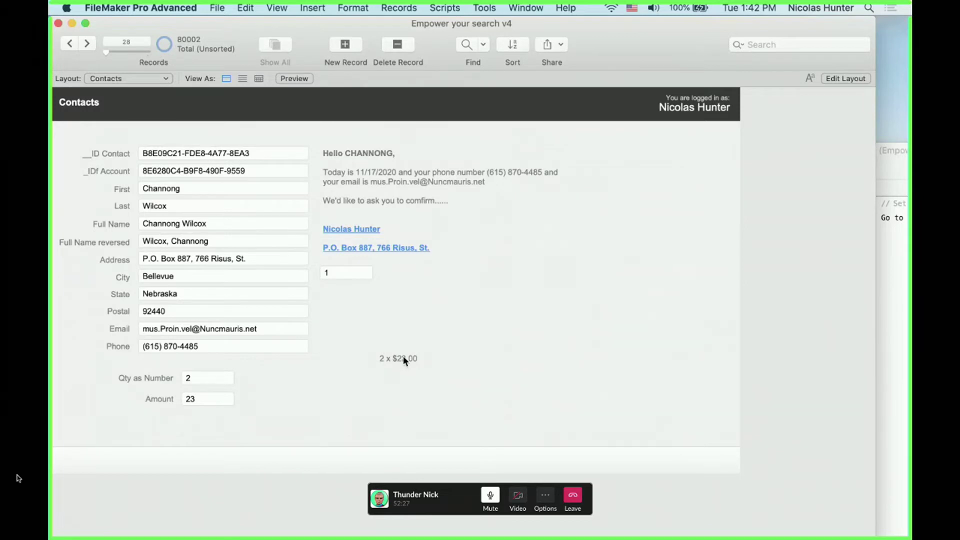
Try adding a literal $ to the merge text, then remove it and preview
{"action": "key", "text": "super+l"}
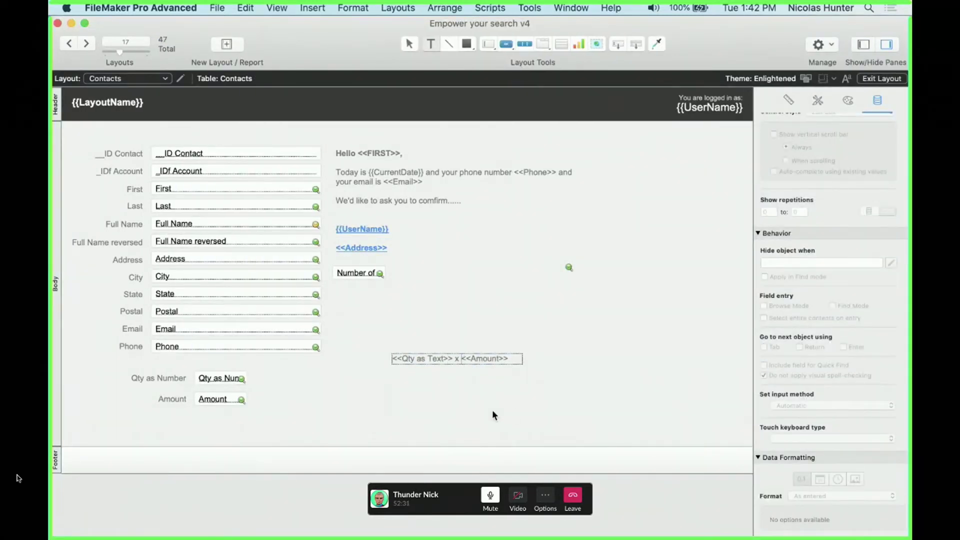
{"action": "type", "text": "$"}
{"action": "key", "text": "Escape"}
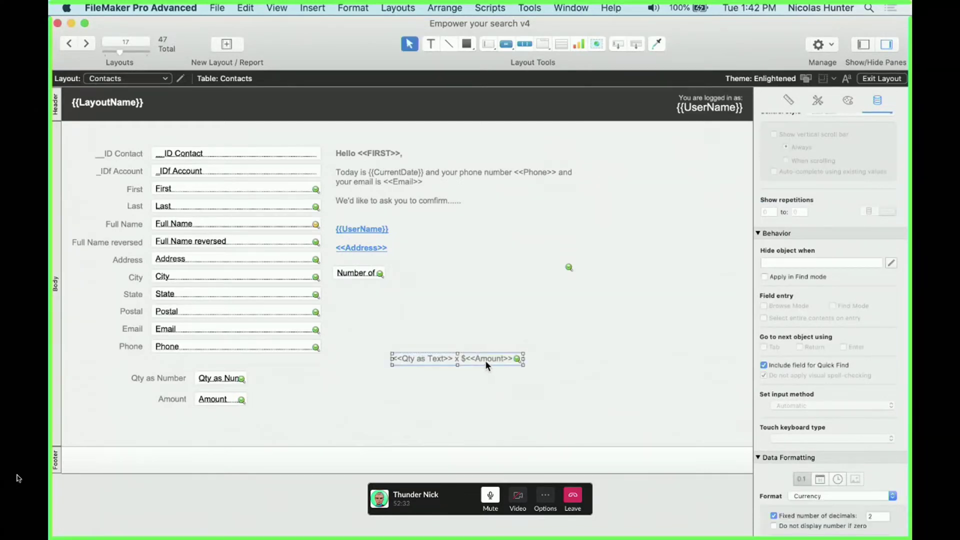
{"action": "left_click", "coordinate": [461, 358]}
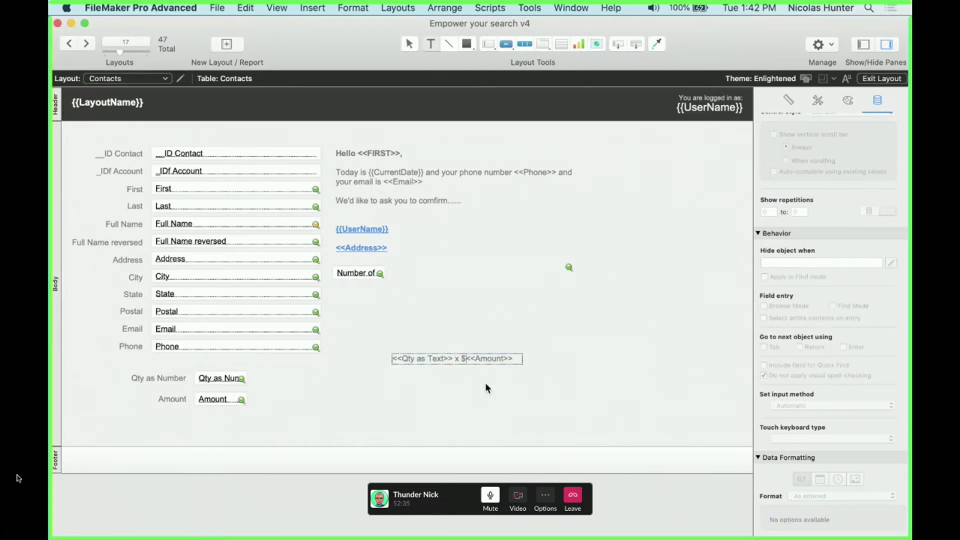
{"action": "key", "text": "BackSpace"}
{"action": "key", "text": "Escape"}
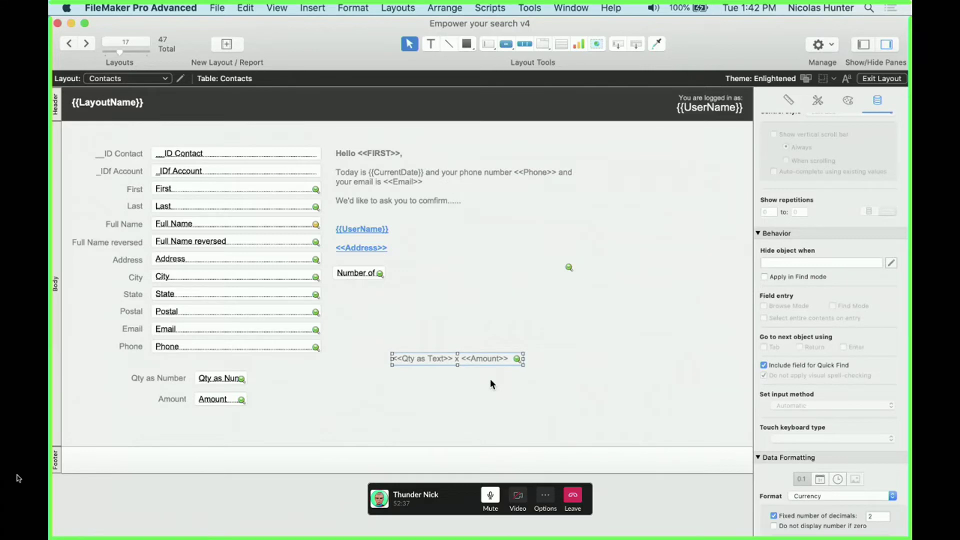
{"action": "key", "text": "super+b"}
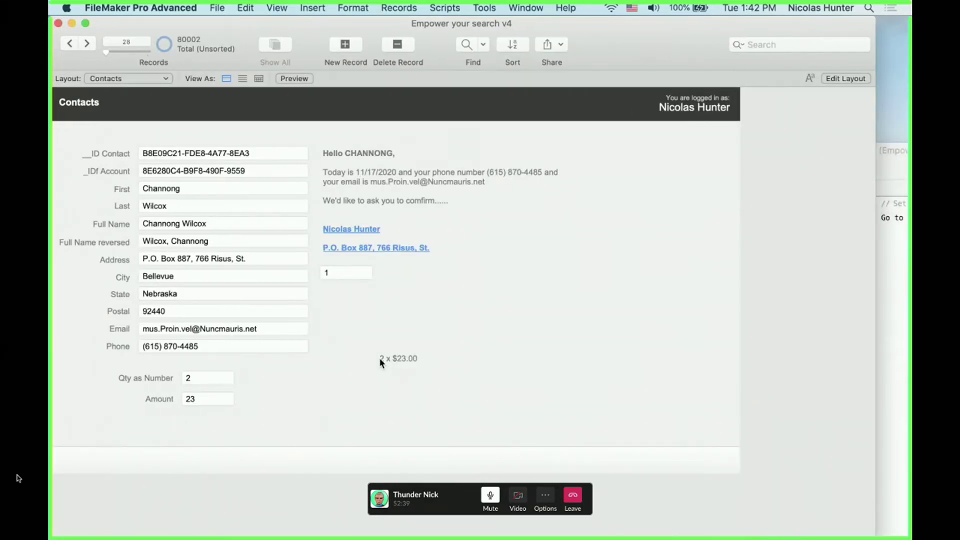
Widen the merge text box slightly and select its <<Amount>> and <<Qty as Text>> fields
{"action": "key", "text": "super+l"}
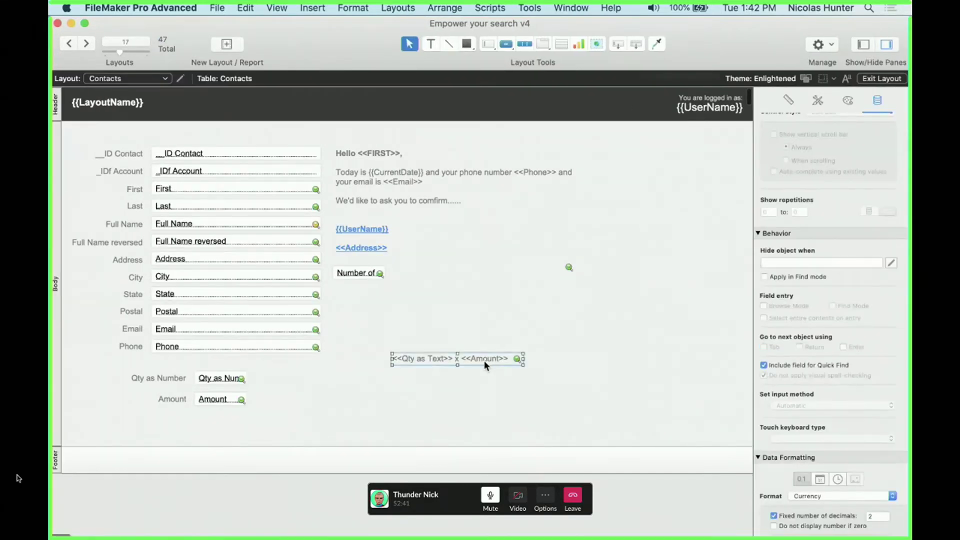
{"action": "left_click_drag", "start_coordinate": [524, 359], "coordinate": [533, 359]}
{"action": "double_click", "coordinate": [445, 357]}
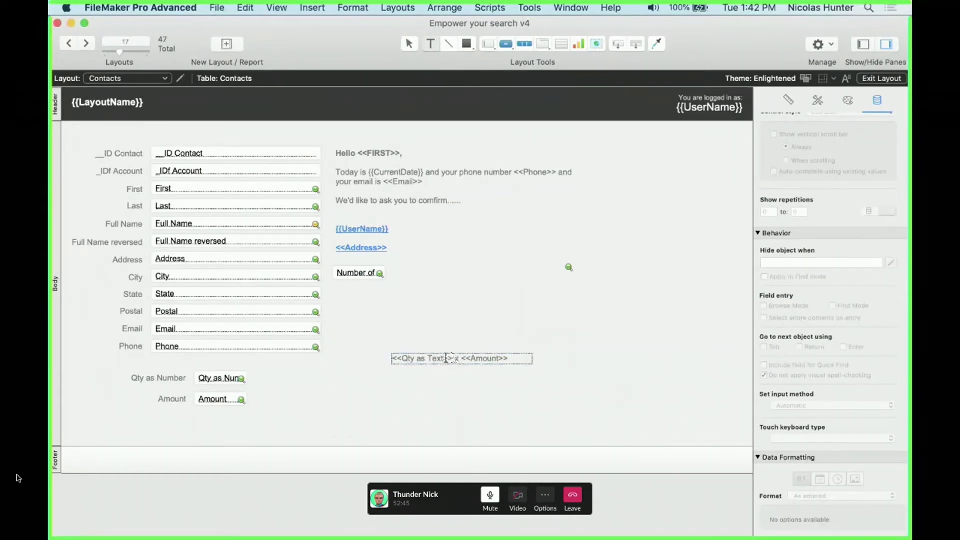
{"action": "left_click_drag", "start_coordinate": [461, 358], "coordinate": [530, 358]}
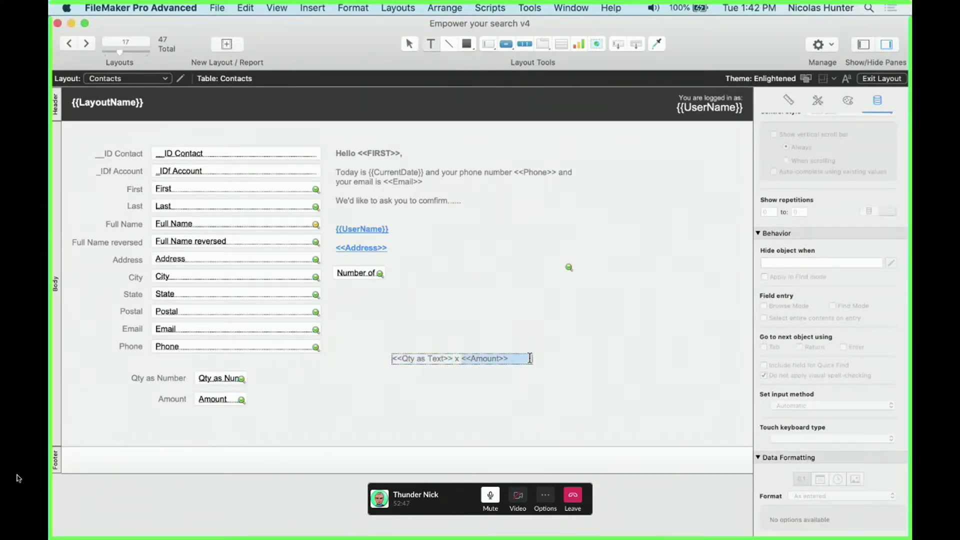
{"action": "left_click_drag", "start_coordinate": [453, 358], "coordinate": [374, 349]}
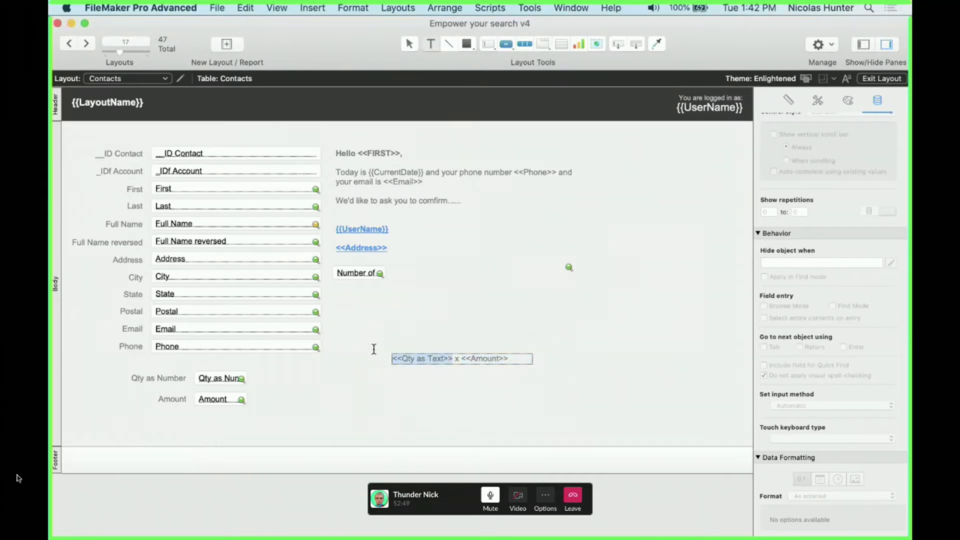
Review the Qty as Number, Qty as Text and Amount field definitions, then return to the layout
{"action": "key", "text": "super+shift+d"}
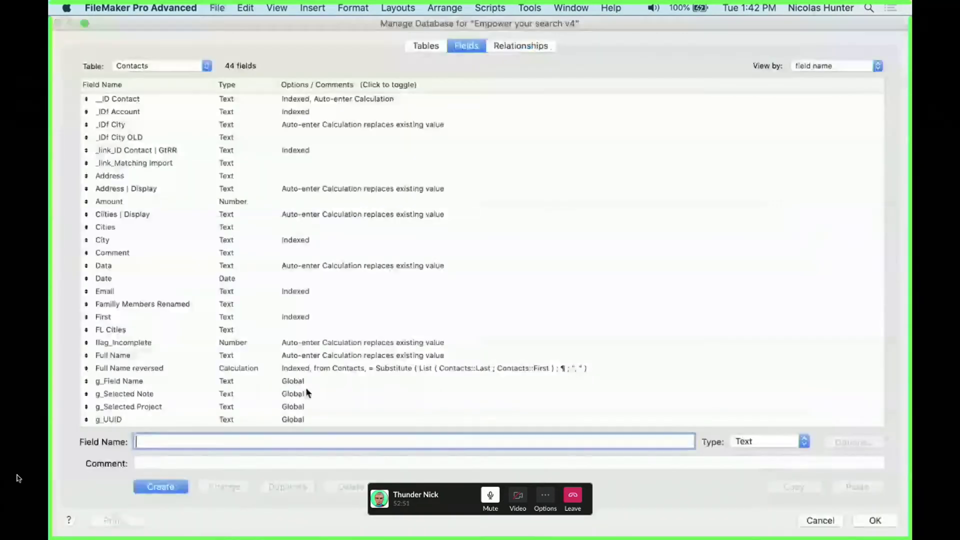
{"action": "left_click", "coordinate": [306, 394]}
{"action": "key", "text": "q"}
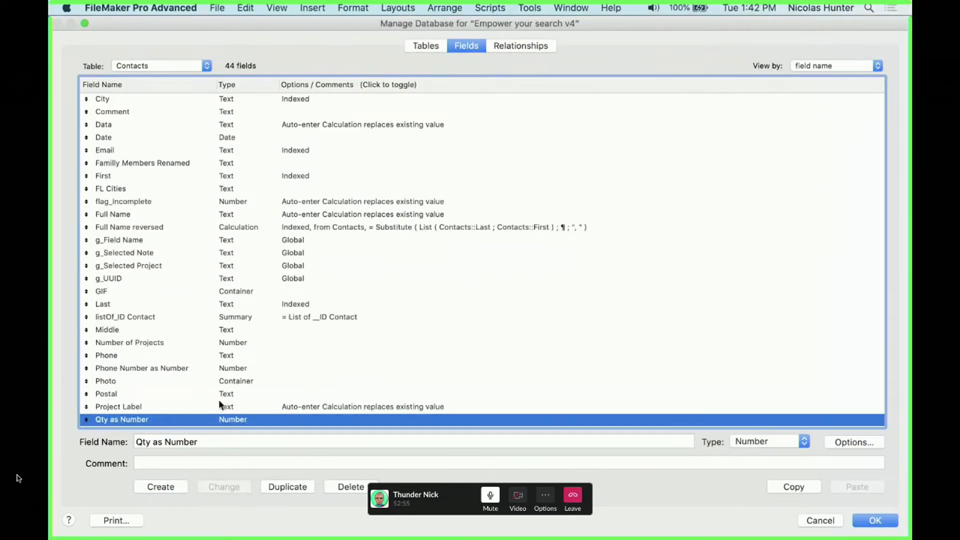
{"action": "scroll", "coordinate": [218, 400], "scroll_direction": "down", "scroll_amount": 3}
{"action": "left_click", "coordinate": [137, 372]}
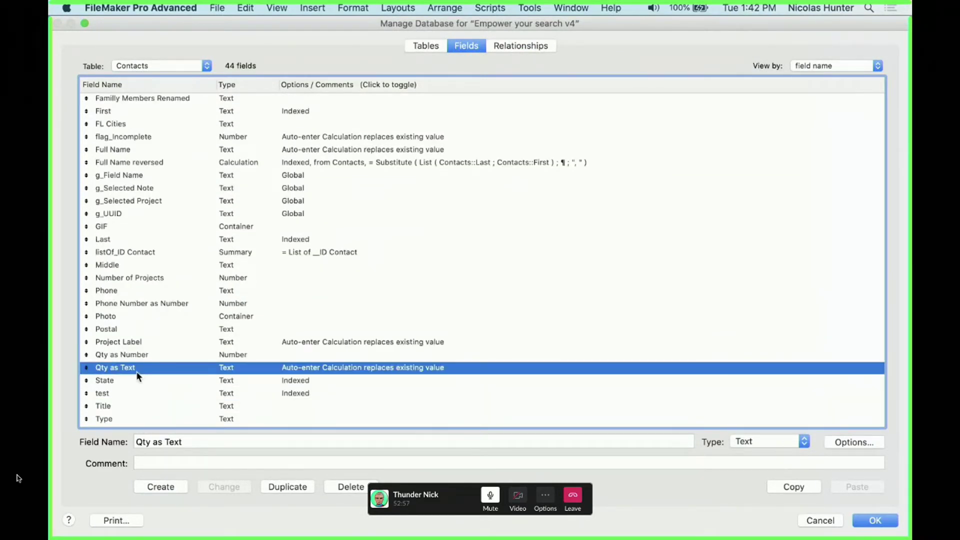
{"action": "scroll", "coordinate": [135, 378], "scroll_direction": "up", "scroll_amount": 5}
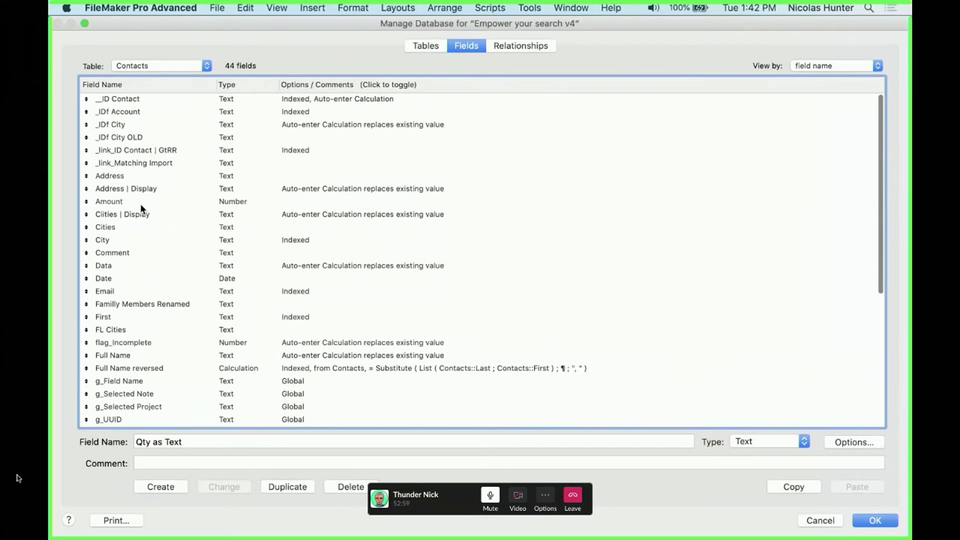
{"action": "left_click", "coordinate": [140, 203]}
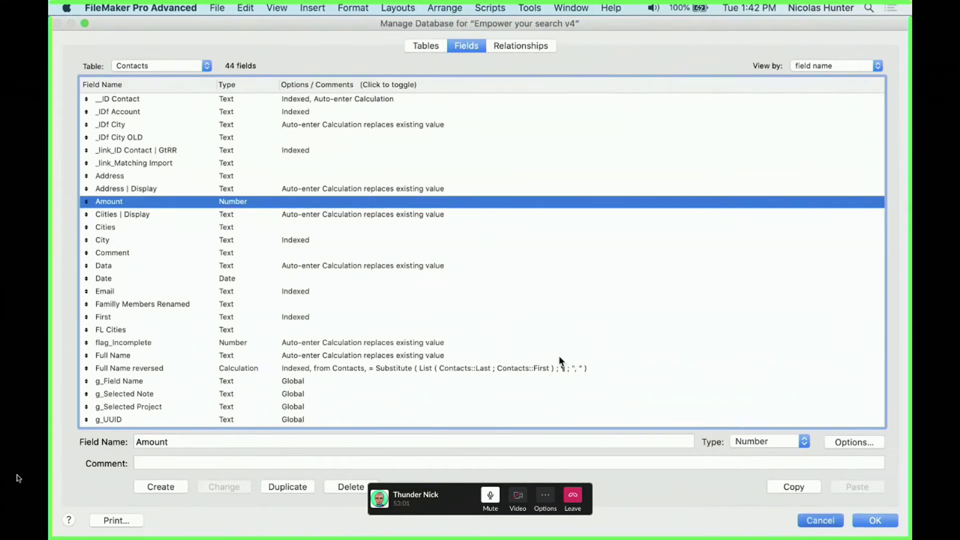
{"action": "key", "text": "Return"}
{"action": "scroll", "coordinate": [787, 482], "scroll_direction": "down", "scroll_amount": 2}
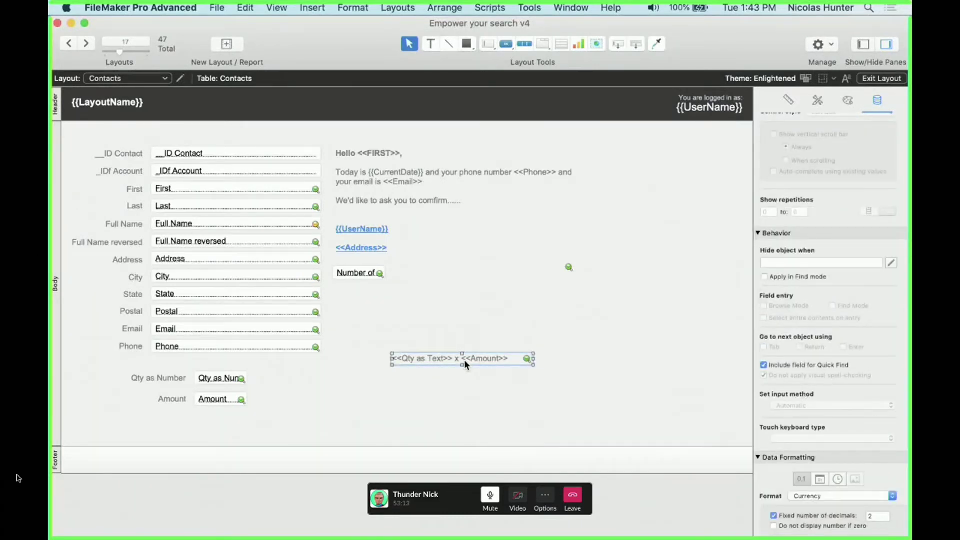
Duplicate the Amount field below itself with a label
{"action": "key", "text": "super+shift+d"}
{"action": "key", "text": "Escape"}
{"action": "left_click_drag", "start_coordinate": [219, 406], "coordinate": [219, 427]}
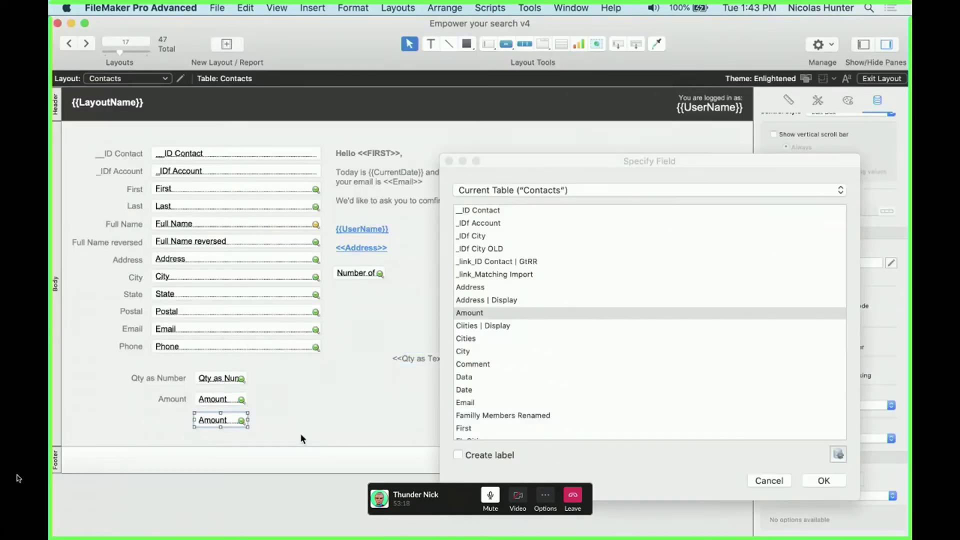
{"action": "left_click", "coordinate": [491, 454]}
{"action": "left_click", "coordinate": [823, 481]}
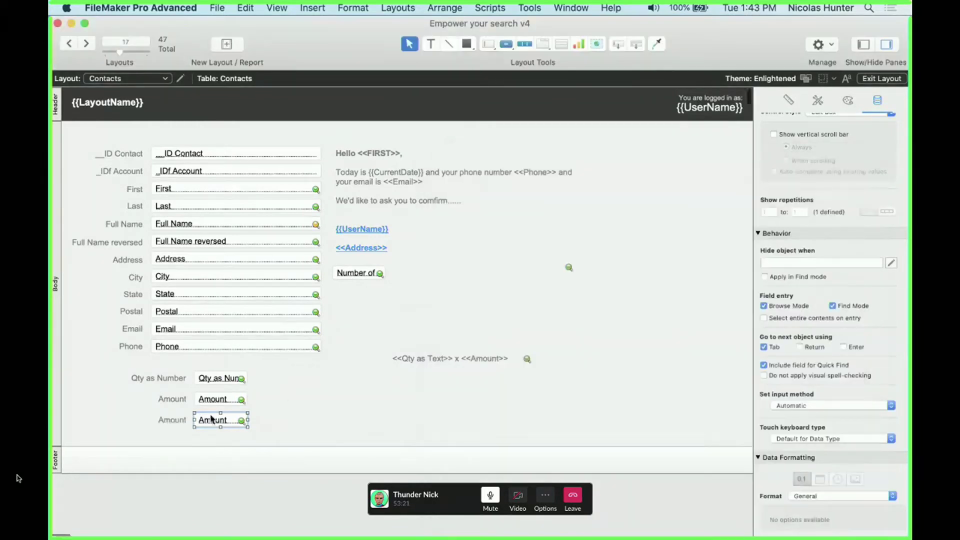
Insert a <<Date>> merge field after Amount in the merge text and widen it to one line
{"action": "left_click", "coordinate": [467, 363]}
{"action": "left_click", "coordinate": [515, 358]}
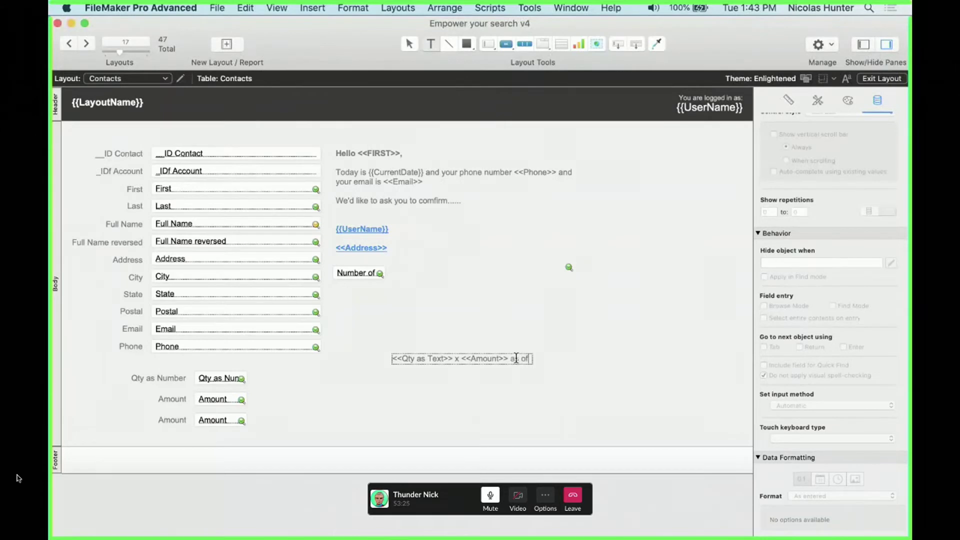
{"action": "key", "text": "super+alt+m"}
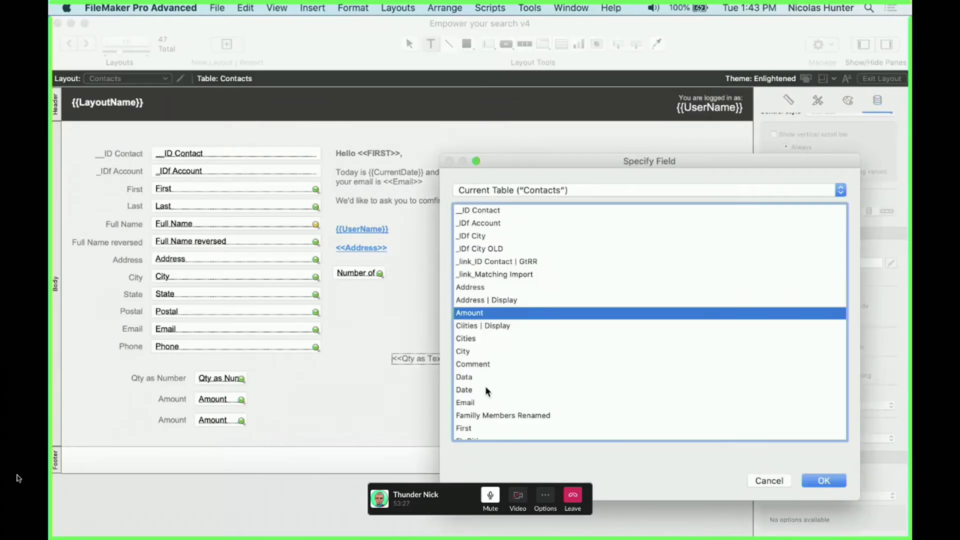
{"action": "double_click", "coordinate": [486, 390]}
{"action": "left_click_drag", "start_coordinate": [535, 373], "coordinate": [584, 364]}
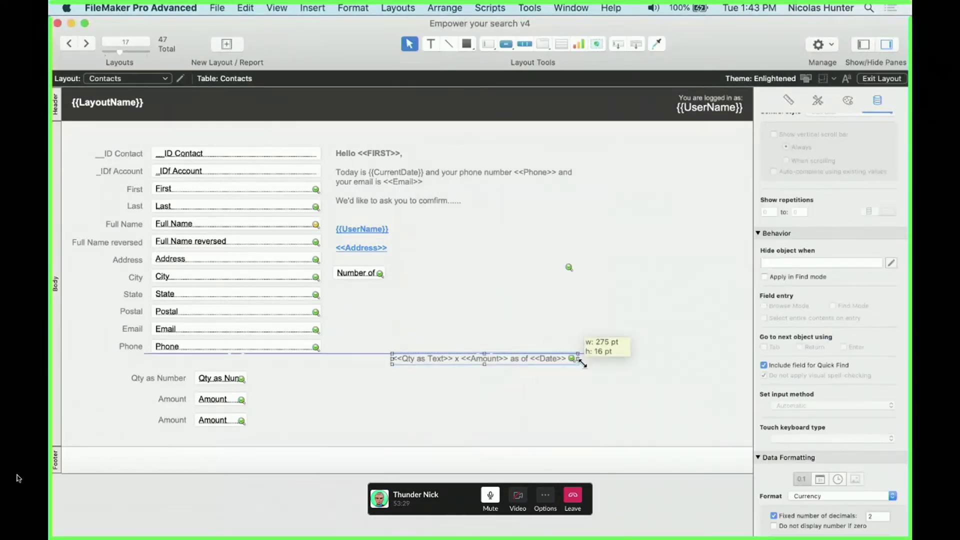
{"action": "left_click", "coordinate": [583, 403]}
{"action": "key", "text": "super+b"}
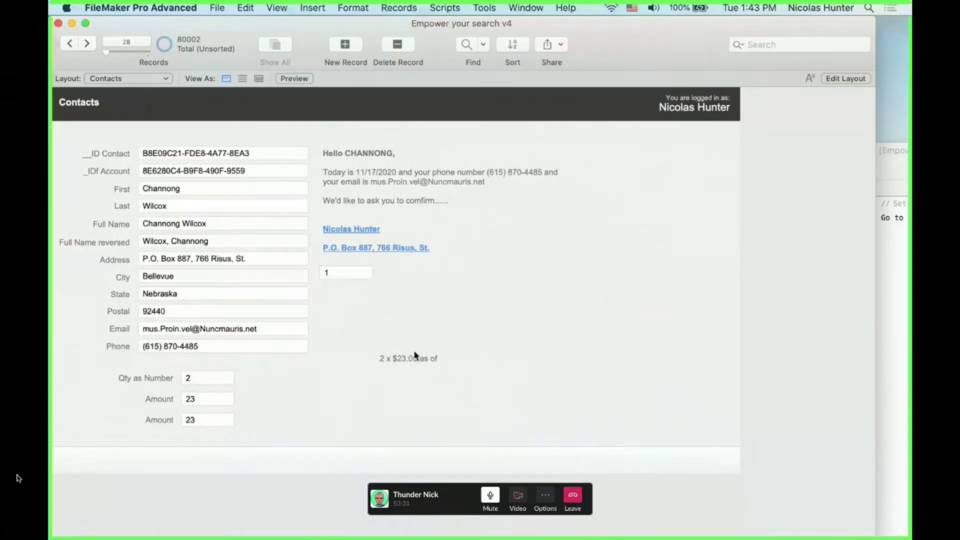
{"action": "key", "text": "super+l"}
Switch the copied field to show Date with a matching new label
{"action": "double_click", "coordinate": [208, 421]}
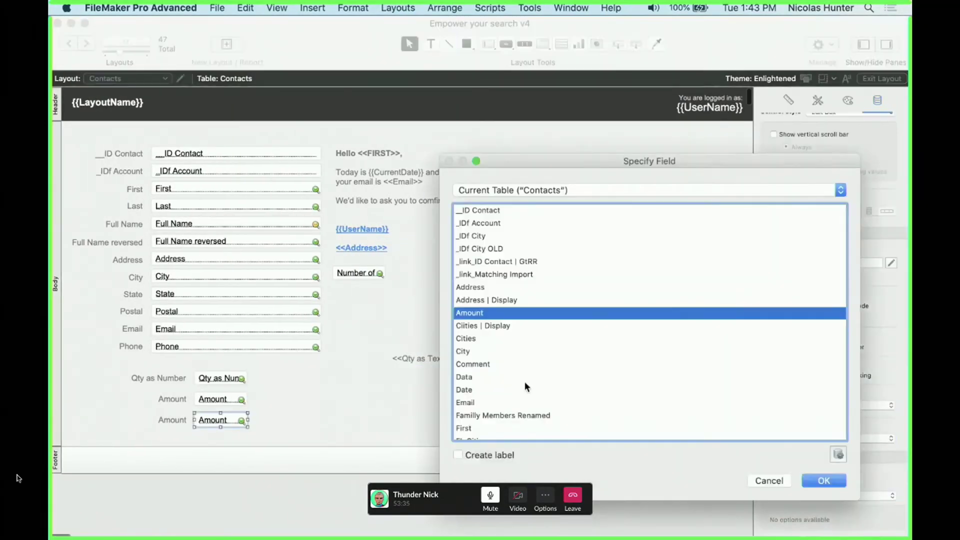
{"action": "double_click", "coordinate": [479, 390]}
{"action": "left_click", "coordinate": [185, 420]}
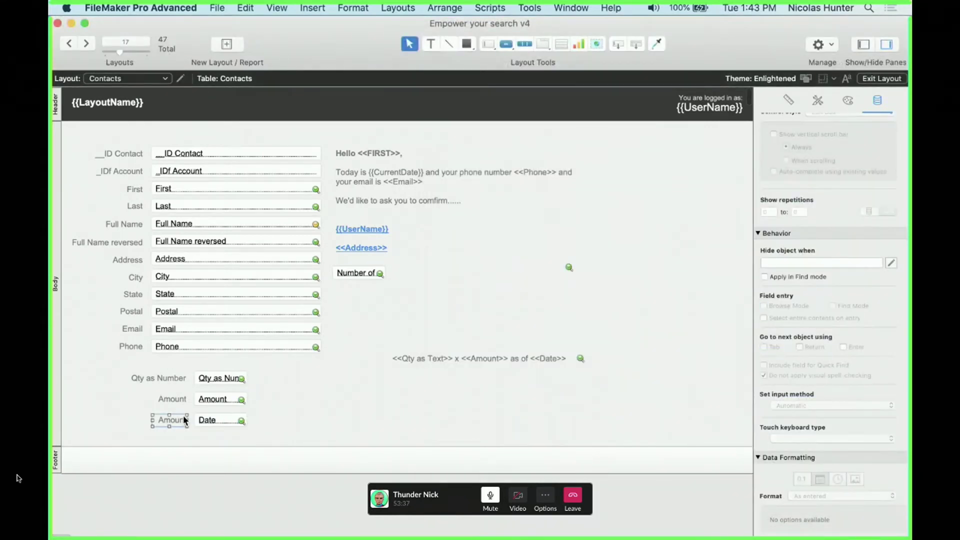
{"action": "double_click", "coordinate": [208, 422]}
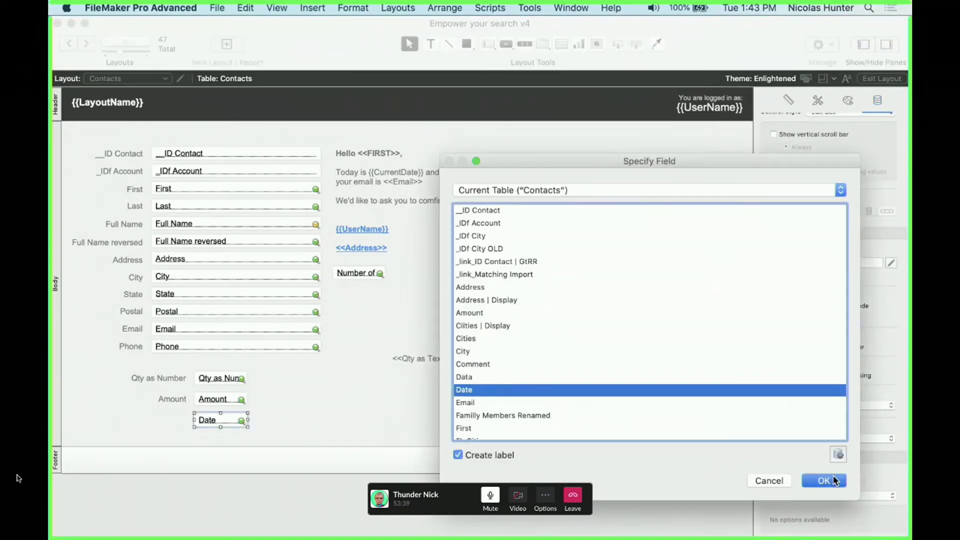
{"action": "left_click", "coordinate": [835, 481]}
Enter today's date, 11/17/2020, in the Date field in Browse mode
{"action": "key", "text": "super+b"}
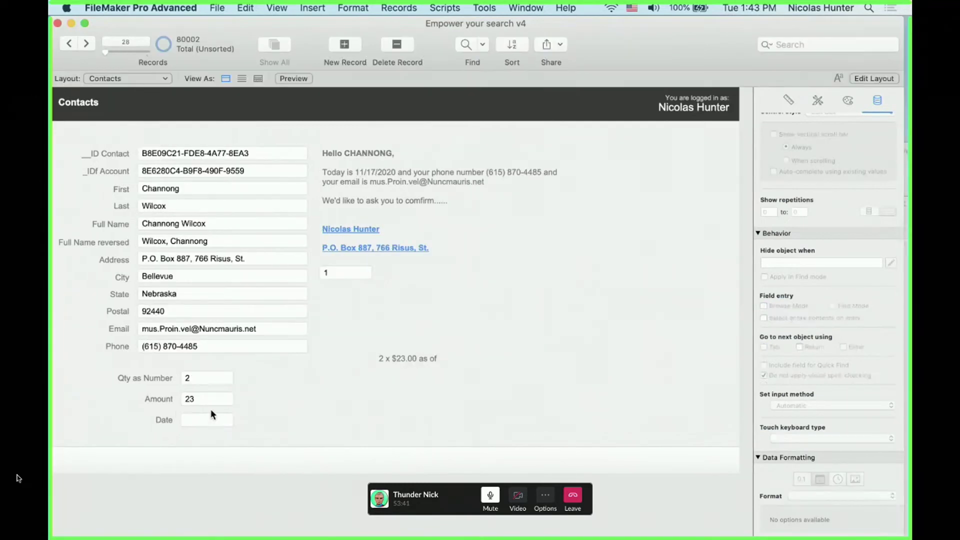
{"action": "left_click", "coordinate": [202, 420]}
{"action": "key", "text": "super+minus"}
{"action": "left_click", "coordinate": [280, 407]}
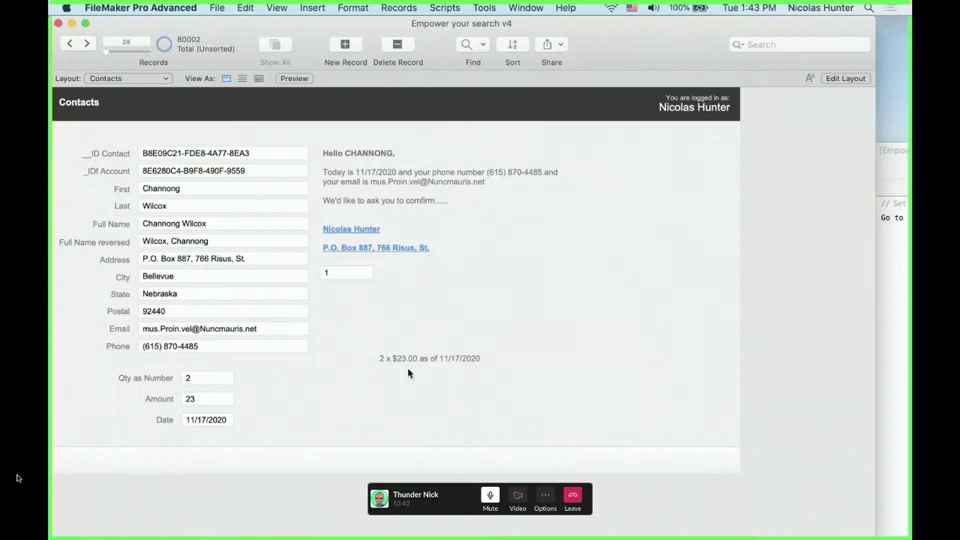
Format the merge text's date as 'December 25, 2014' style and widen it to fit
{"action": "key", "text": "super+l"}
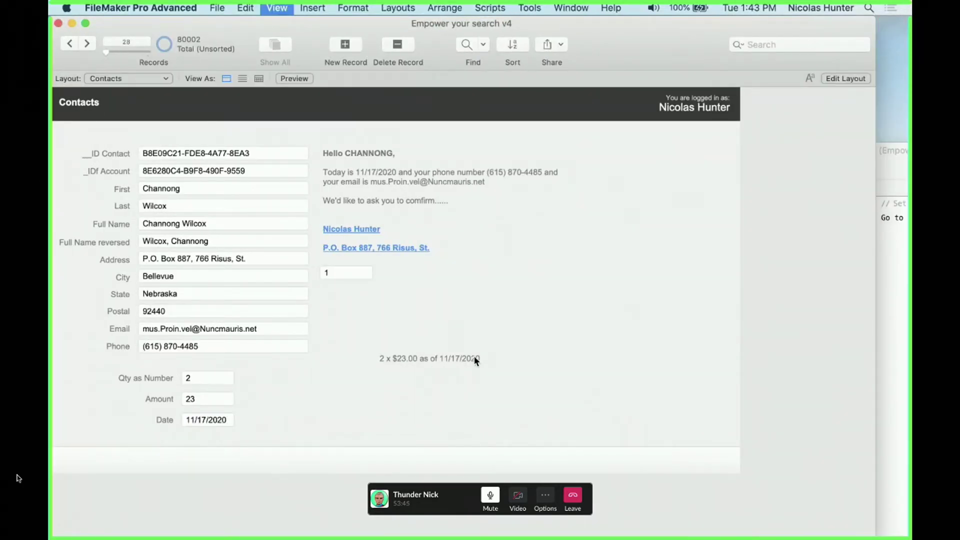
{"action": "left_click", "coordinate": [519, 360]}
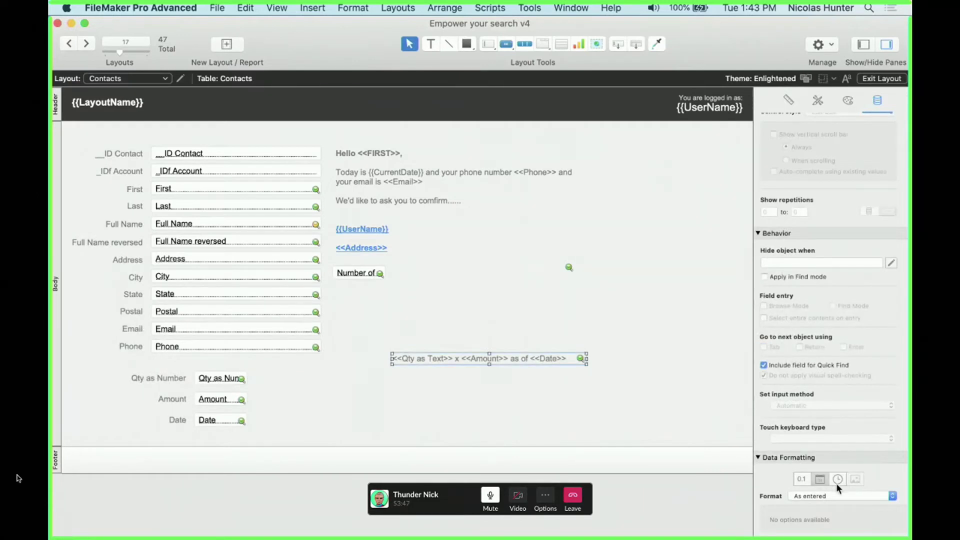
{"action": "left_click", "coordinate": [823, 496]}
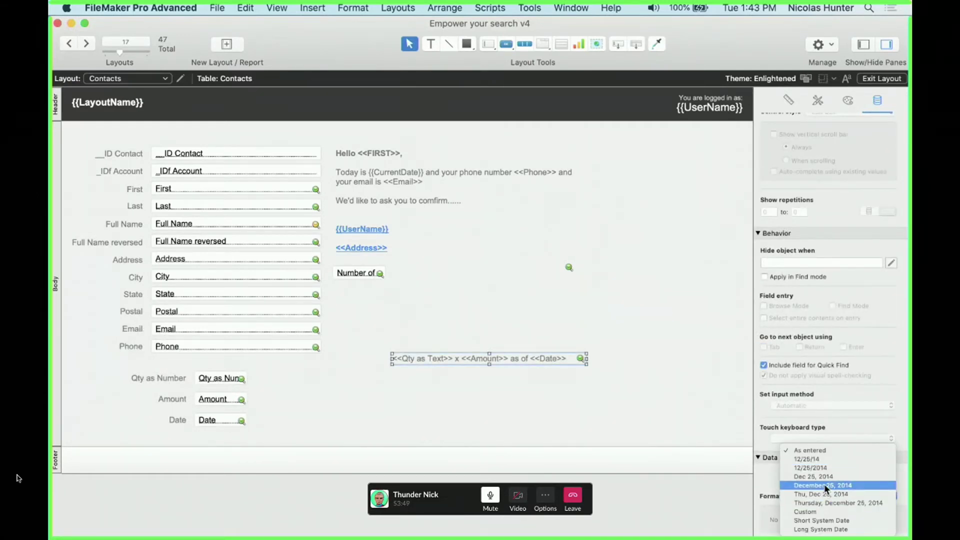
{"action": "left_click", "coordinate": [826, 486]}
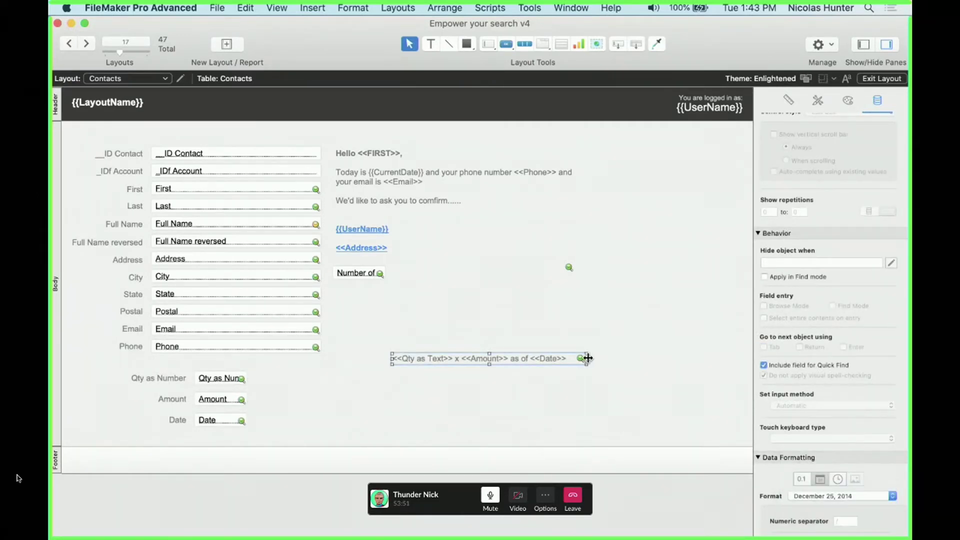
{"action": "left_click_drag", "start_coordinate": [586, 358], "coordinate": [636, 359]}
{"action": "key", "text": "super+b"}
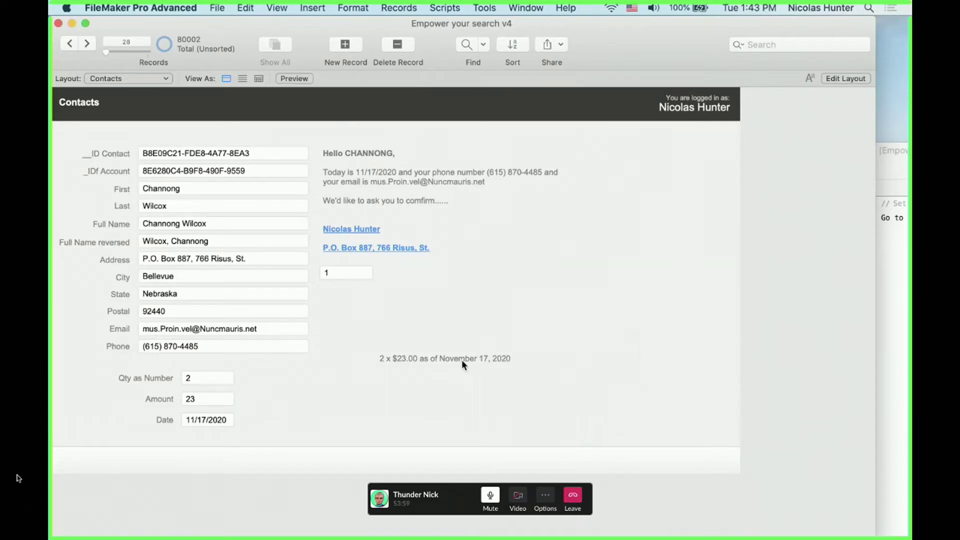
Change the Date field's type to Text in Manage Database
{"action": "key", "text": "shift+super+d"}
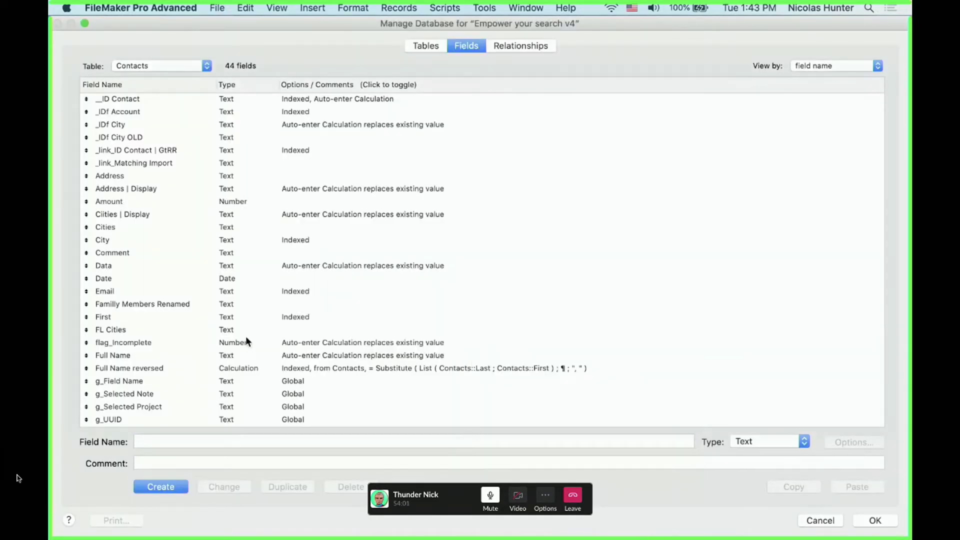
{"action": "left_click", "coordinate": [246, 341]}
{"action": "type", "text": "date"}
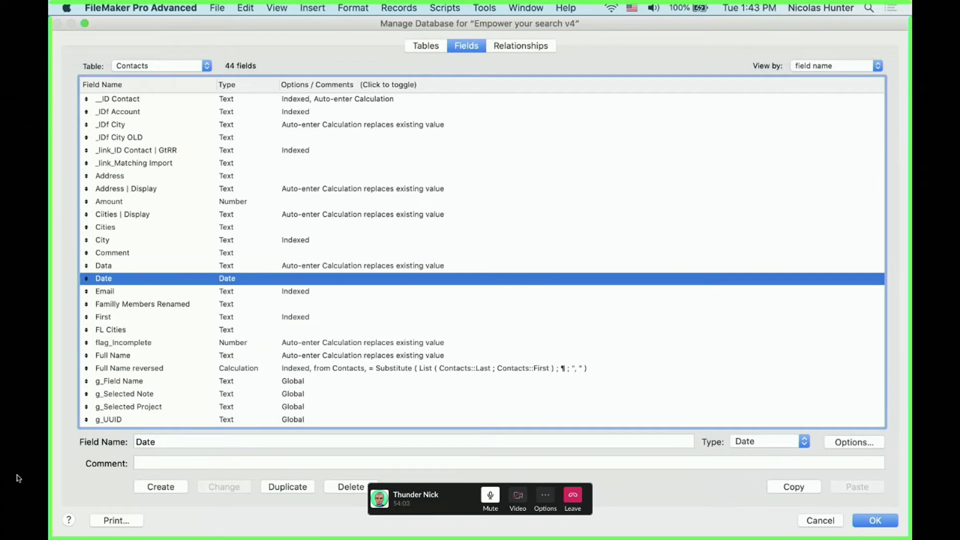
{"action": "left_click", "coordinate": [793, 440]}
{"action": "left_click", "coordinate": [790, 417]}
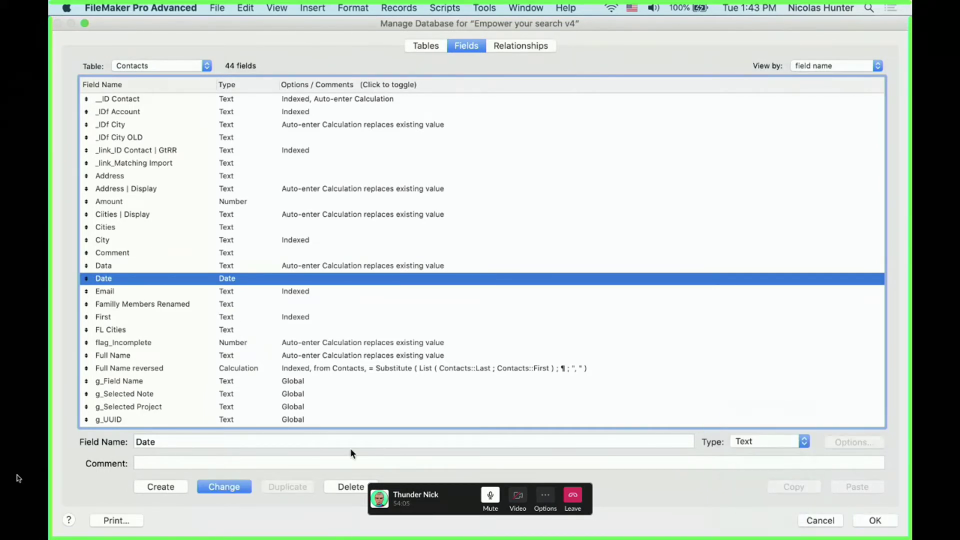
{"action": "left_click", "coordinate": [226, 485]}
{"action": "left_click", "coordinate": [873, 521]}
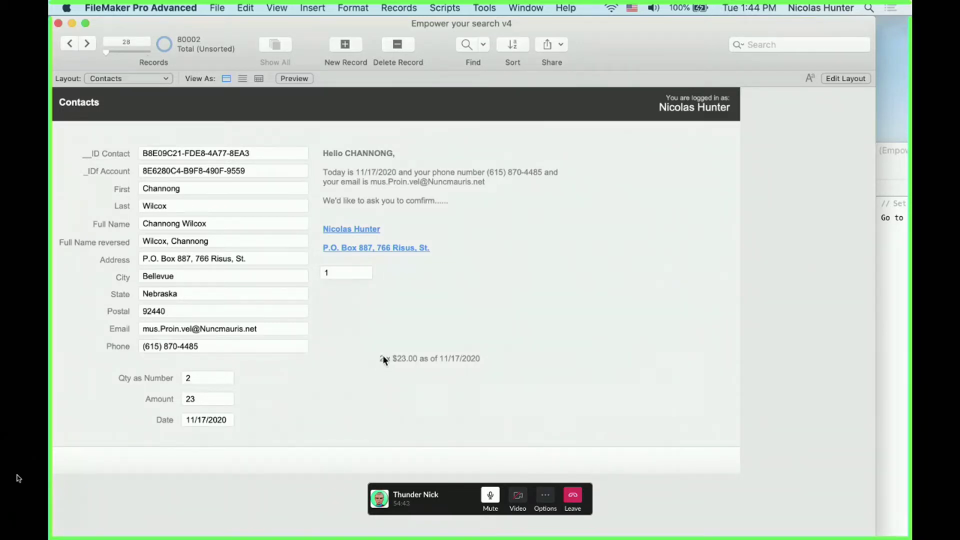
Try <<Qty as Number>> in place of <<Qty as Text>> in the merge text and preview it
{"action": "key", "text": "super+l"}
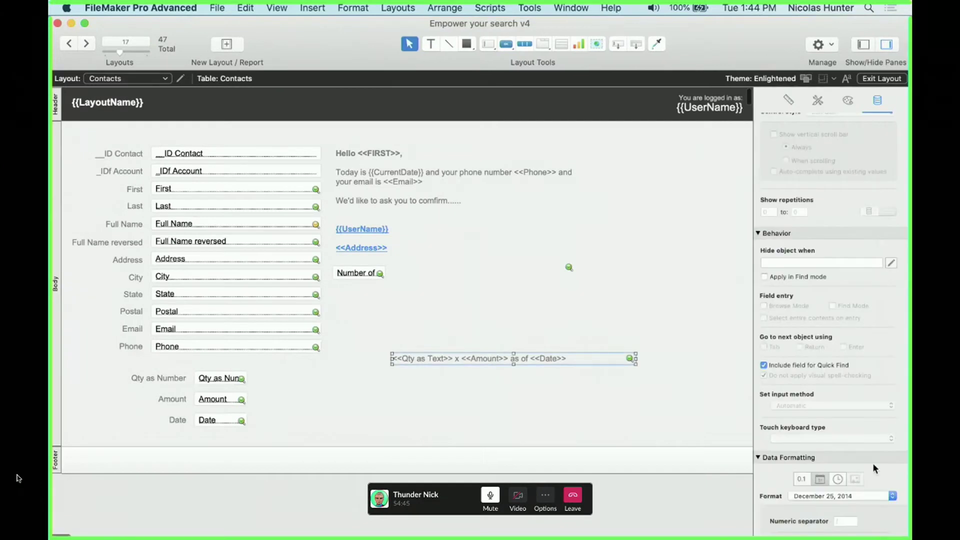
{"action": "scroll", "coordinate": [861, 470], "scroll_direction": "down", "scroll_amount": 3}
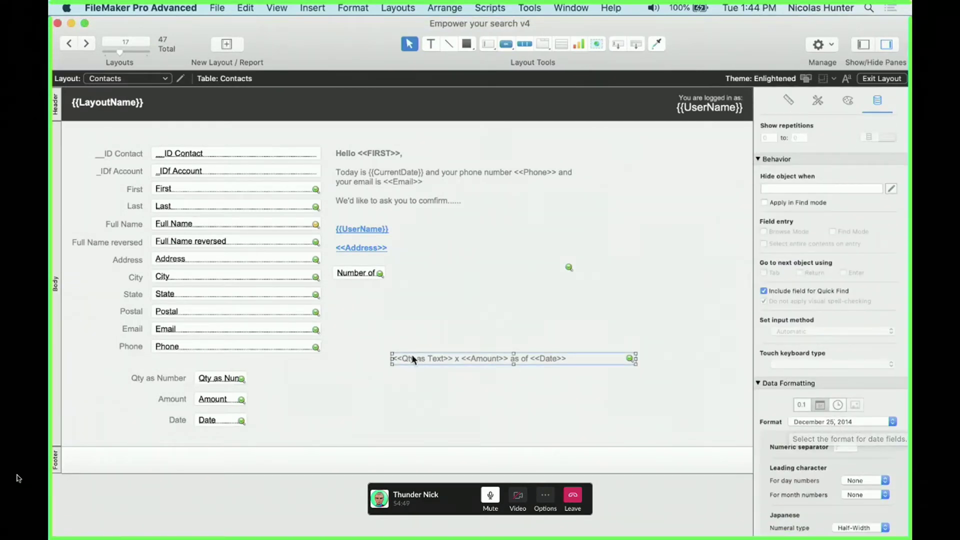
{"action": "double_click", "coordinate": [443, 360]}
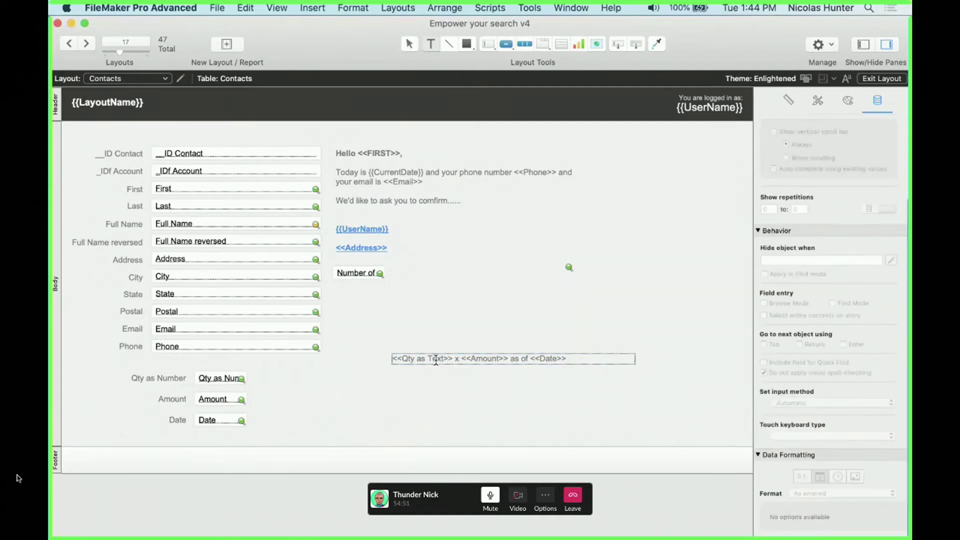
{"action": "double_click", "coordinate": [435, 359]}
{"action": "type", "text": "Number"}
{"action": "key", "text": "Escape"}
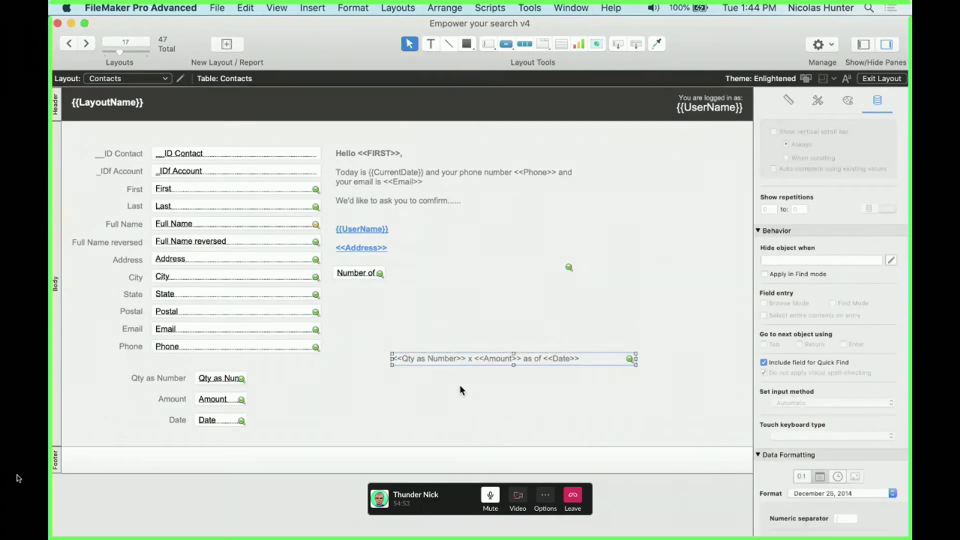
{"action": "left_click", "coordinate": [461, 385]}
{"action": "key", "text": "super+b"}
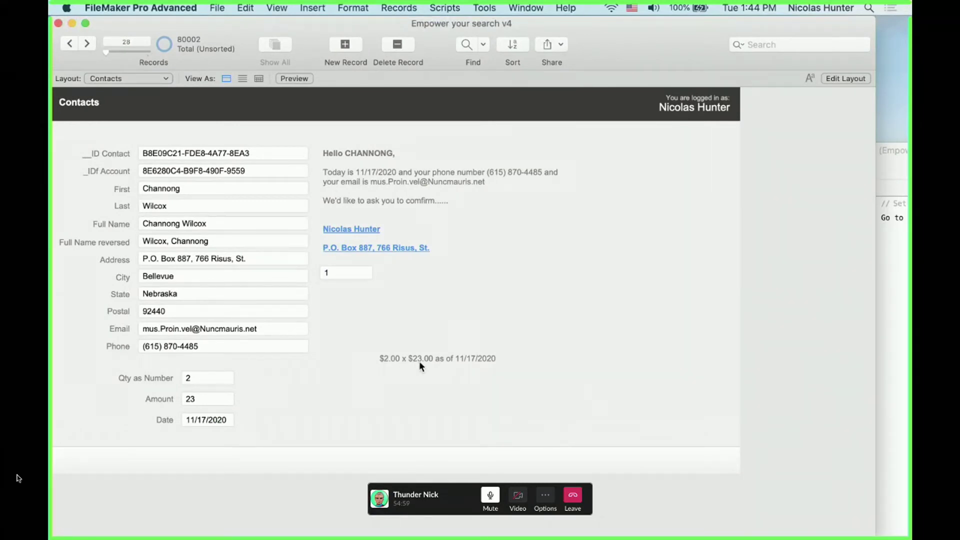
Move the merge text down beside the Qty as Number field
{"action": "key", "text": "super+l"}
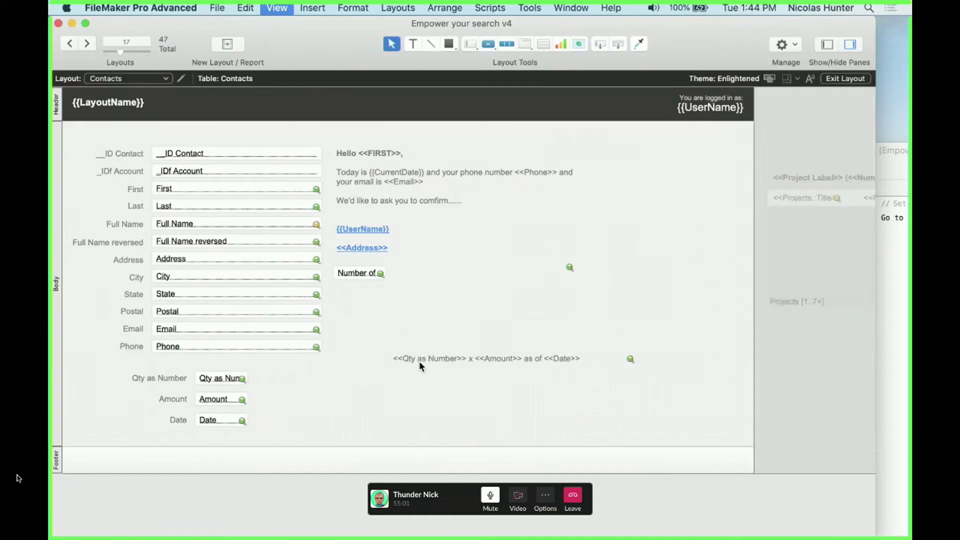
{"action": "left_click_drag", "start_coordinate": [461, 360], "coordinate": [335, 378]}
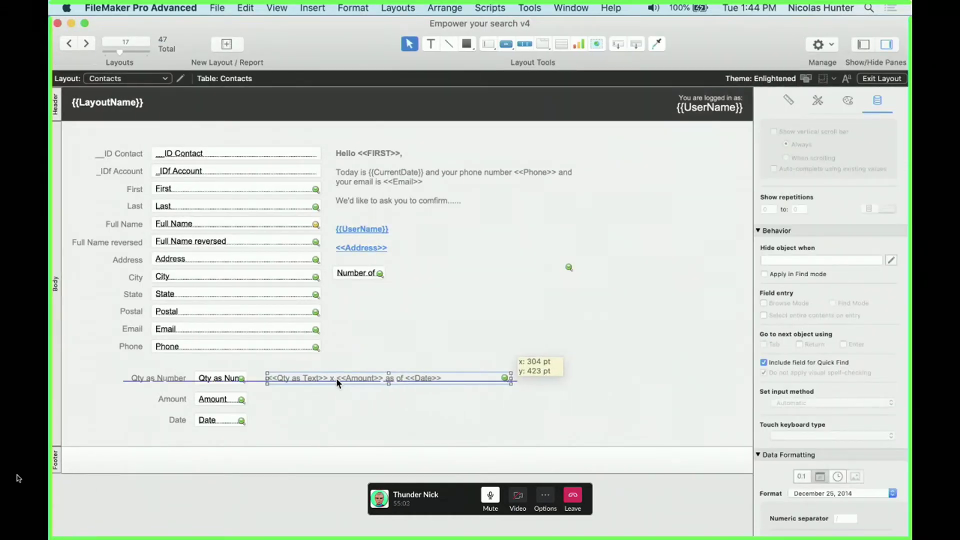
{"action": "left_click", "coordinate": [326, 423]}
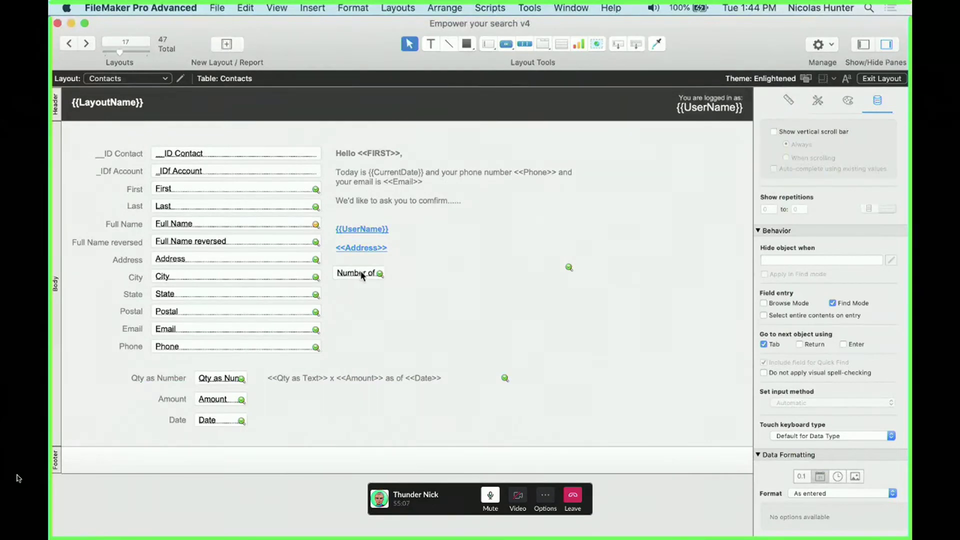
Reposition the Number of field and select the whole merge text object
{"action": "left_click_drag", "start_coordinate": [361, 275], "coordinate": [658, 148]}
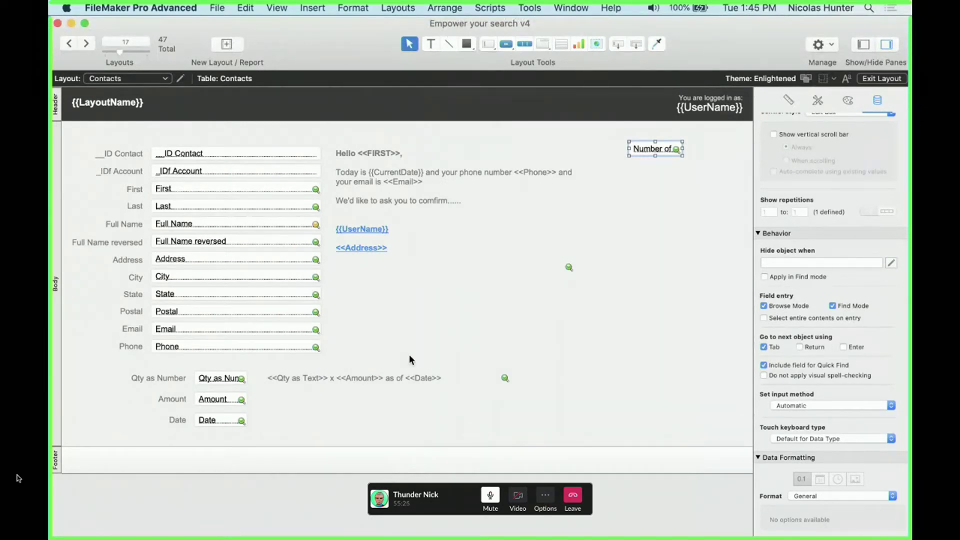
{"action": "double_click", "coordinate": [412, 373]}
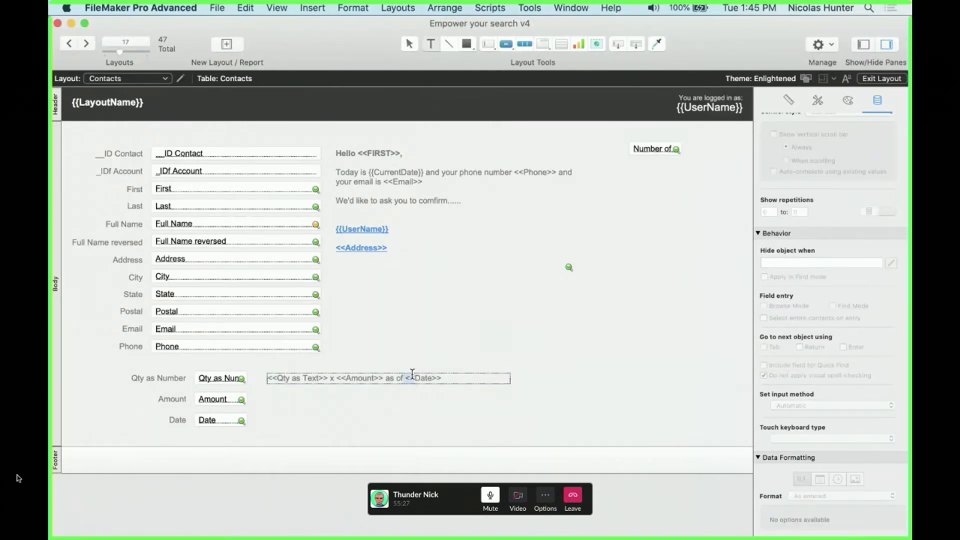
{"action": "triple_click", "coordinate": [412, 374]}
{"action": "key", "text": "Escape"}
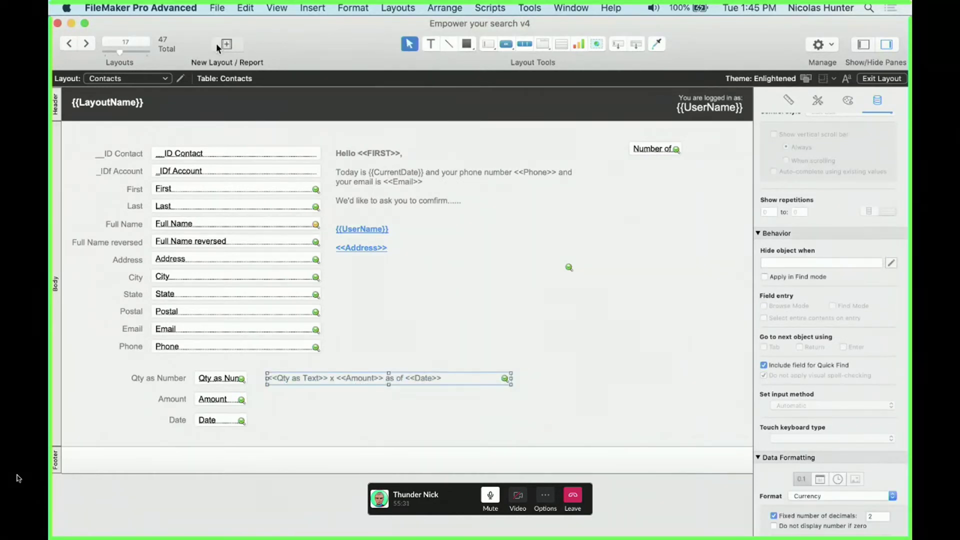
Create a new blank Form layout for the Contacts table
{"action": "left_click", "coordinate": [216, 43]}
{"action": "left_click", "coordinate": [420, 363]}
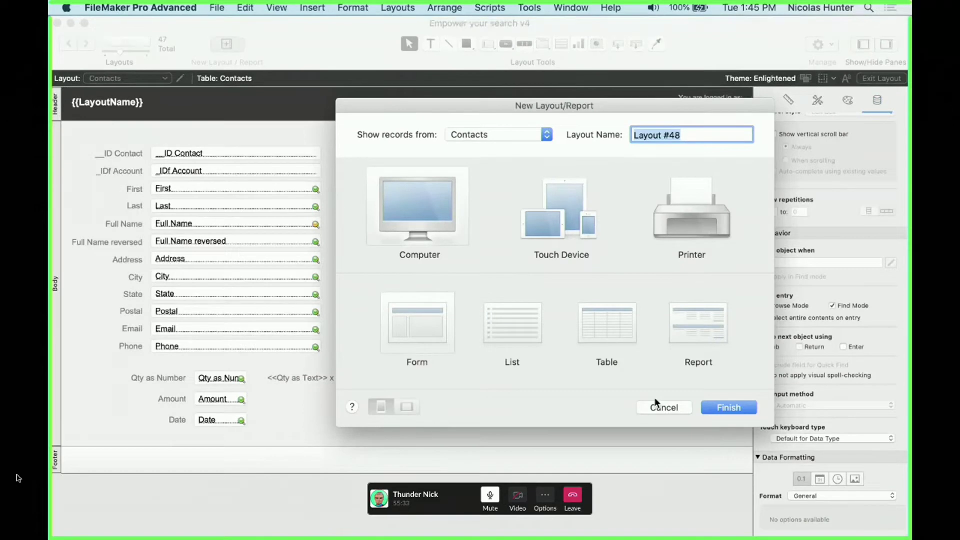
{"action": "left_click", "coordinate": [711, 403]}
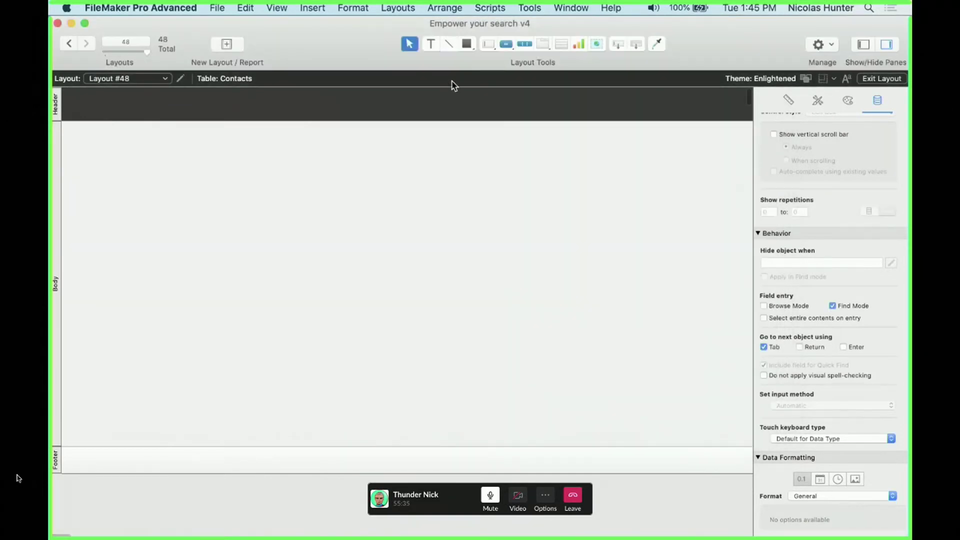
{"action": "left_click", "coordinate": [125, 42]}
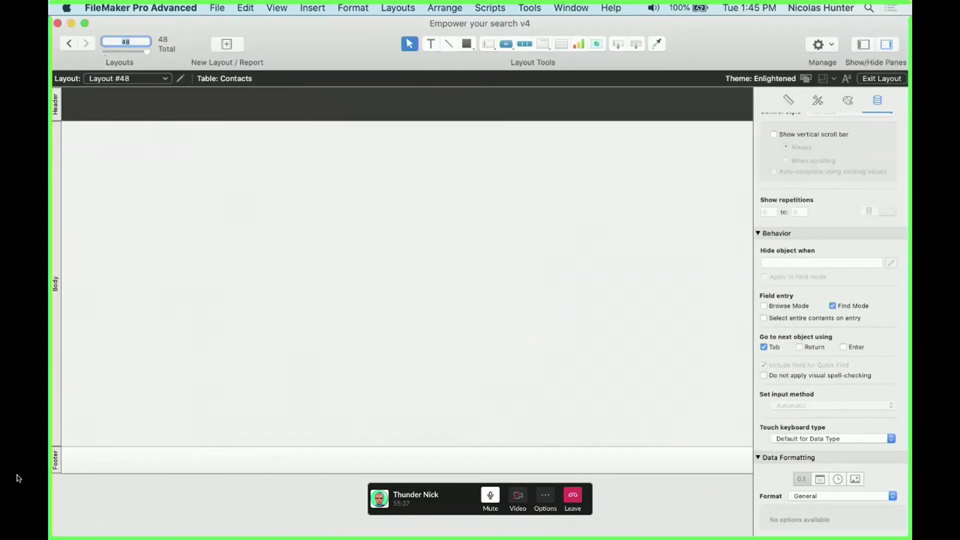
Delete the layout's Header and Footer parts
{"action": "left_click", "coordinate": [62, 102]}
{"action": "key", "text": "Delete"}
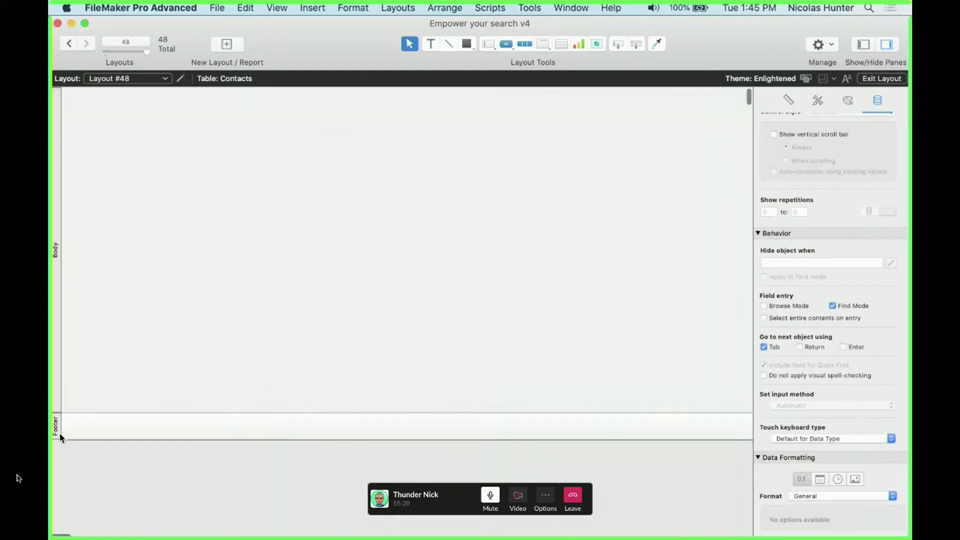
{"action": "left_click", "coordinate": [59, 434]}
{"action": "key", "text": "Delete"}
Turn on Page Breaks and Page Margins in the View menu
{"action": "left_click", "coordinate": [190, 7]}
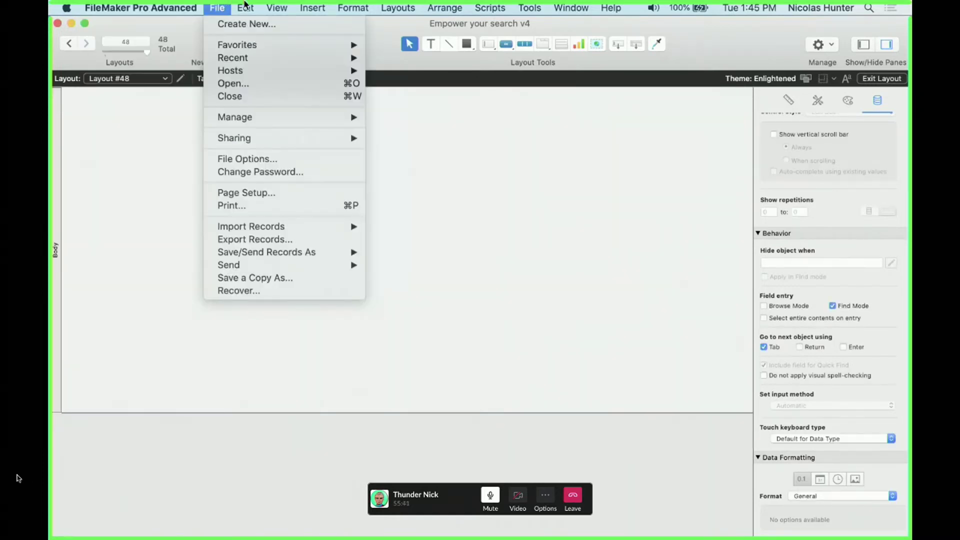
{"action": "mouse_move", "coordinate": [252, 6]}
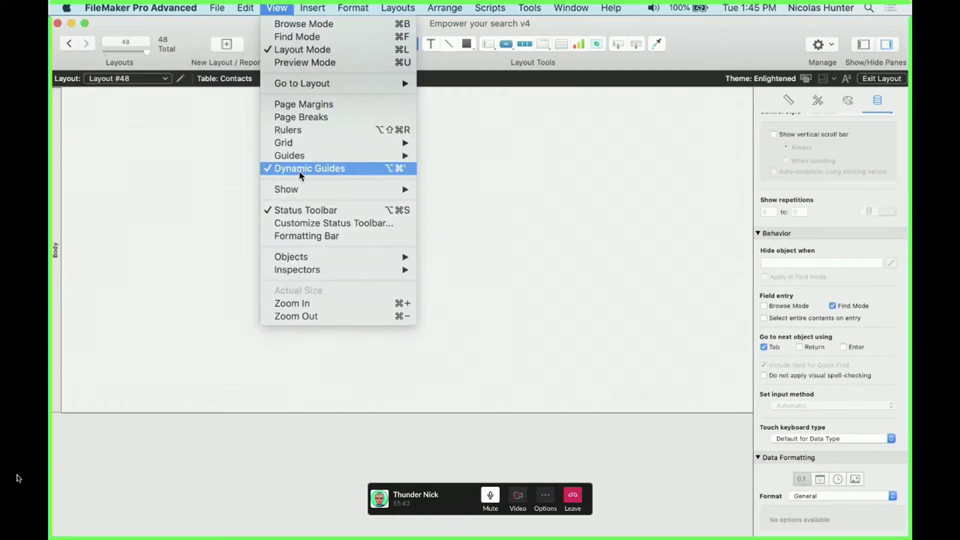
{"action": "left_click", "coordinate": [302, 117]}
{"action": "left_click", "coordinate": [276, 7]}
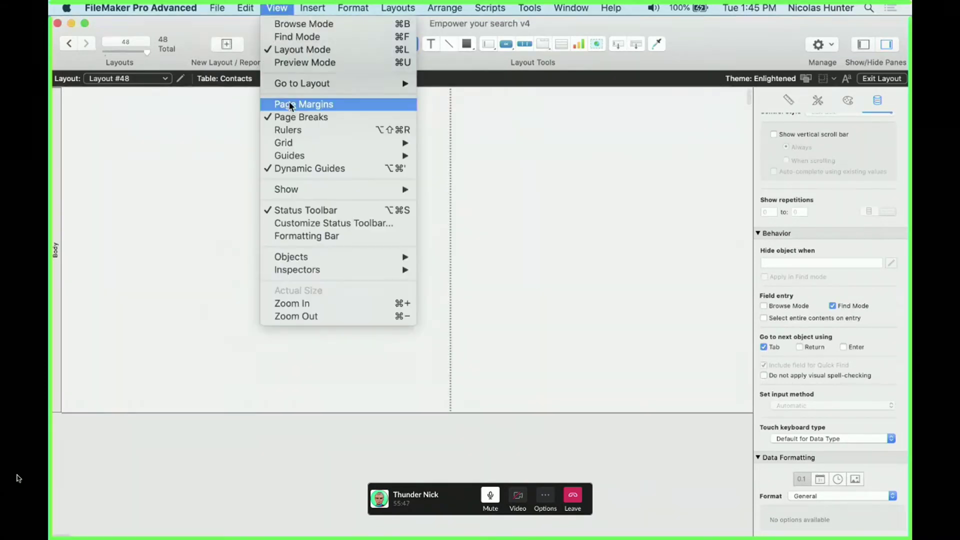
{"action": "left_click", "coordinate": [399, 205]}
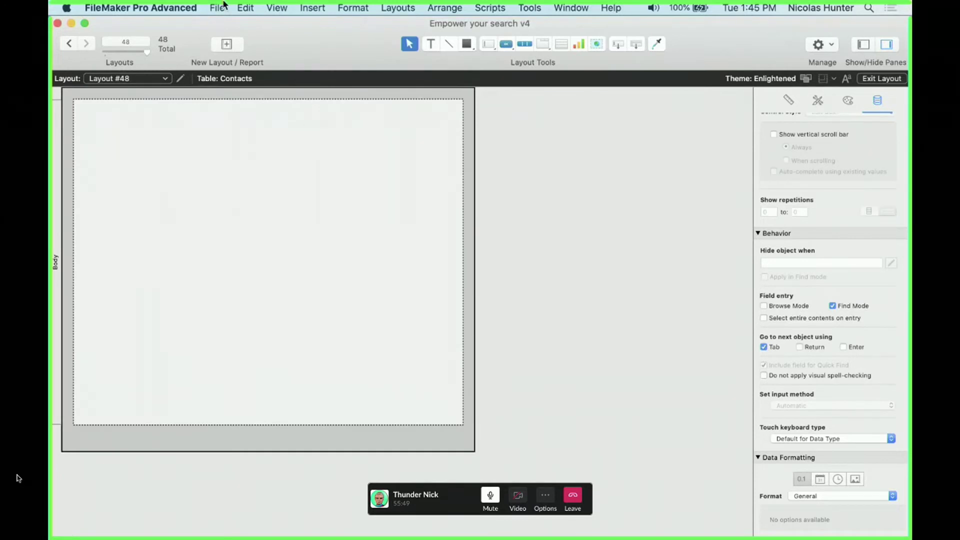
Accept Page Setup unchanged and extend the Body part to full-page length
{"action": "left_click", "coordinate": [223, 7]}
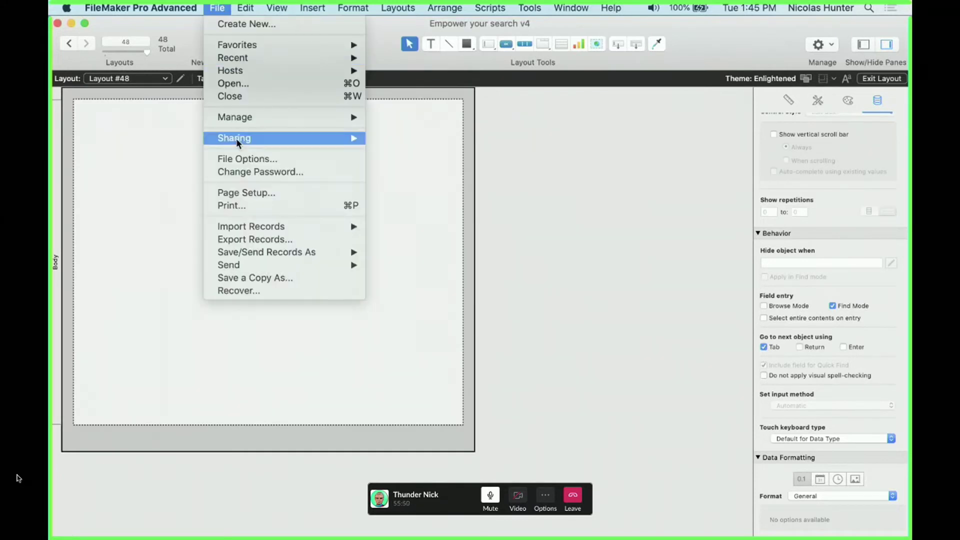
{"action": "left_click", "coordinate": [242, 192]}
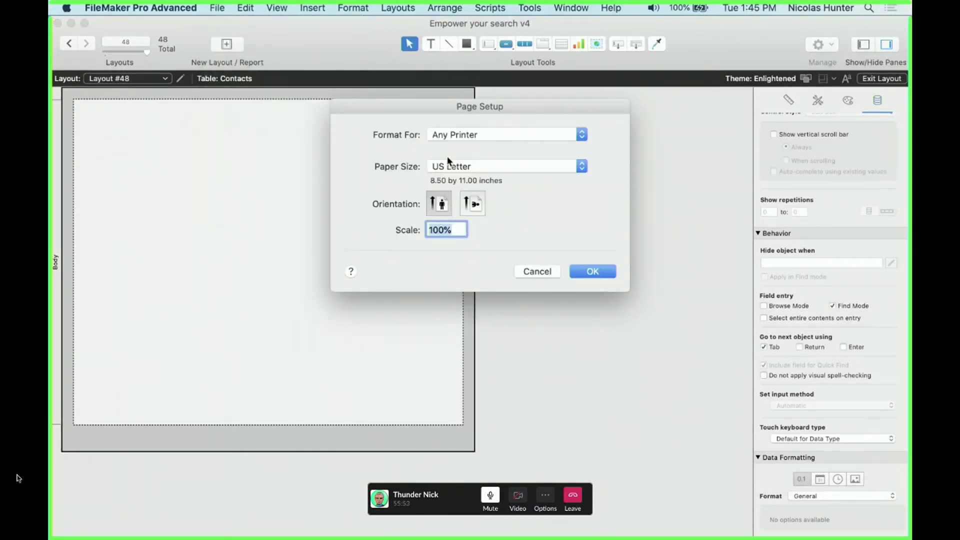
{"action": "left_click", "coordinate": [580, 273]}
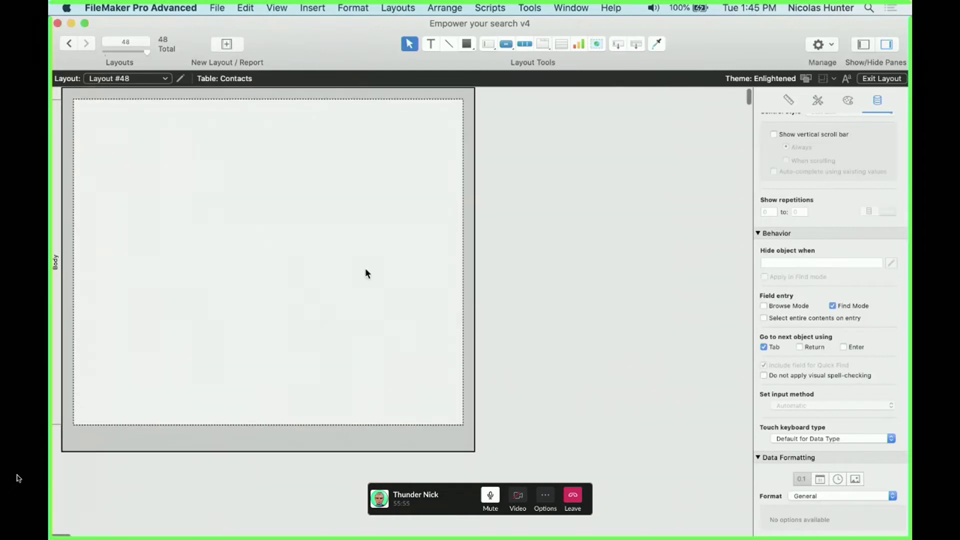
{"action": "left_click_drag", "start_coordinate": [59, 426], "coordinate": [75, 465]}
{"action": "left_click", "coordinate": [58, 433], "text": "super"}
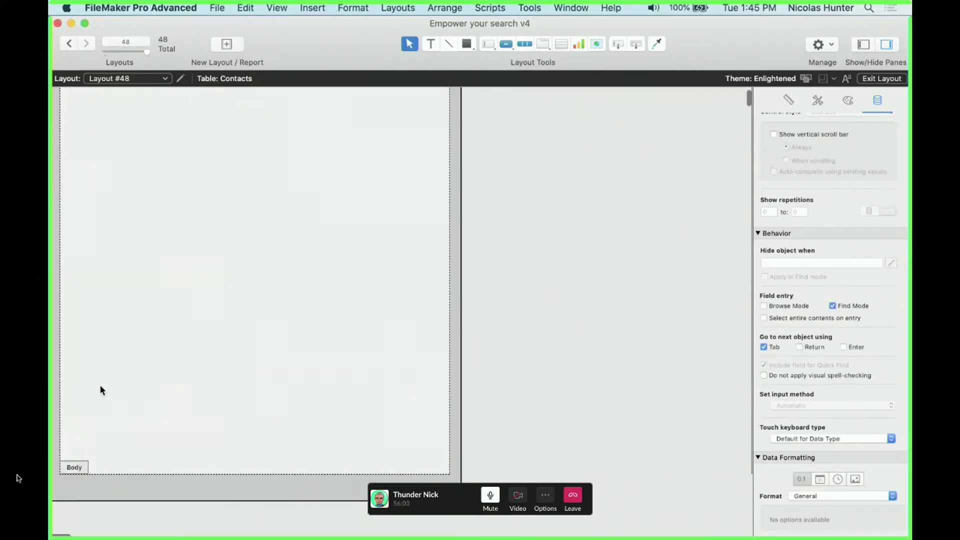
{"action": "key", "text": "super+b"}
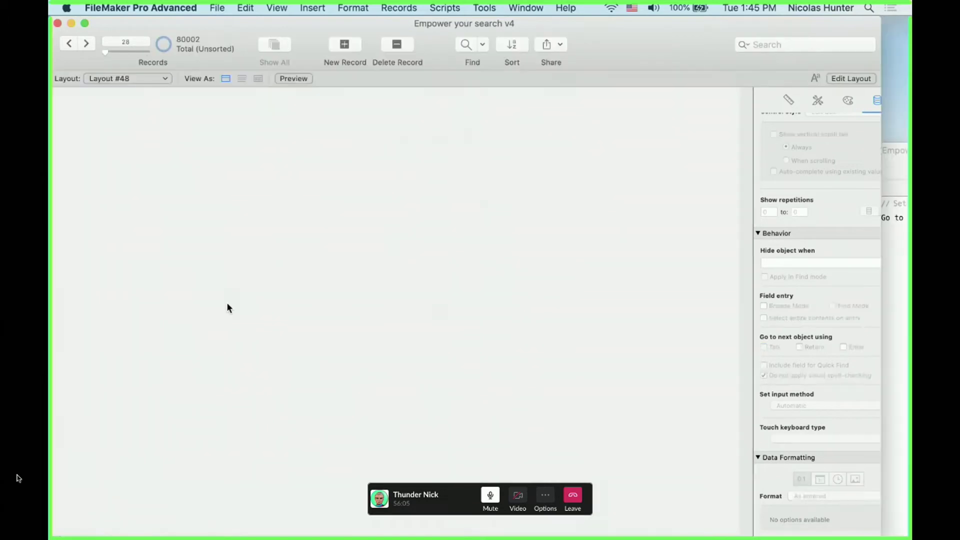
{"action": "key", "text": "super+l"}
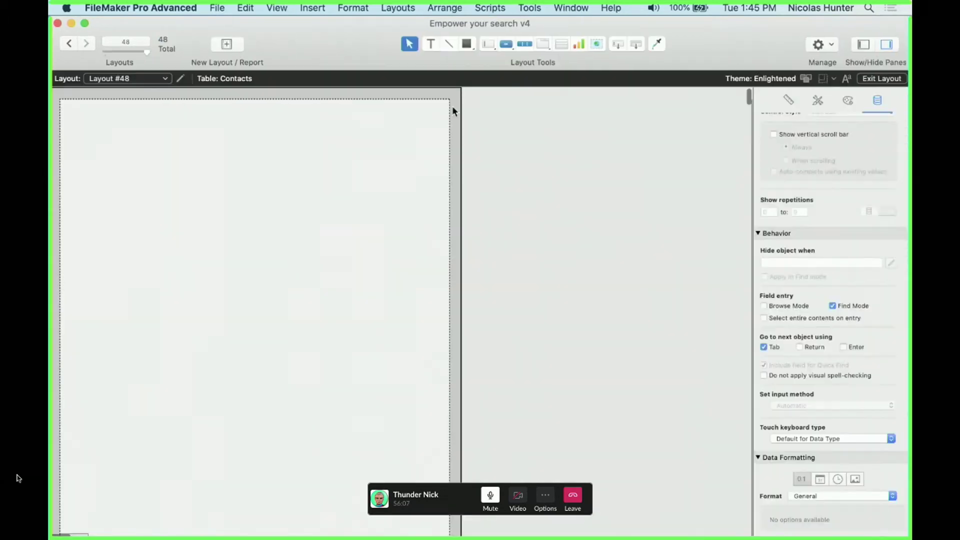
Draw a page-wide text block of placeholder lines ending with a <<Cities>> merge field
{"action": "left_click", "coordinate": [506, 43]}
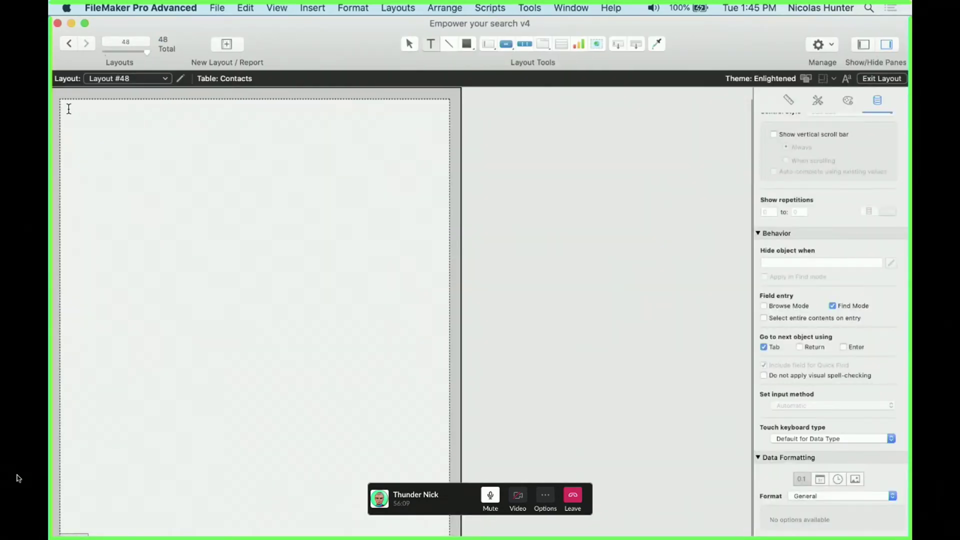
{"action": "left_click_drag", "start_coordinate": [68, 109], "coordinate": [199, 301]}
{"action": "left_click_drag", "start_coordinate": [303, 456], "coordinate": [442, 529]}
{"action": "type", "text": "dsd"}
{"action": "type", "text": "sdbasdbksdjkasd"}
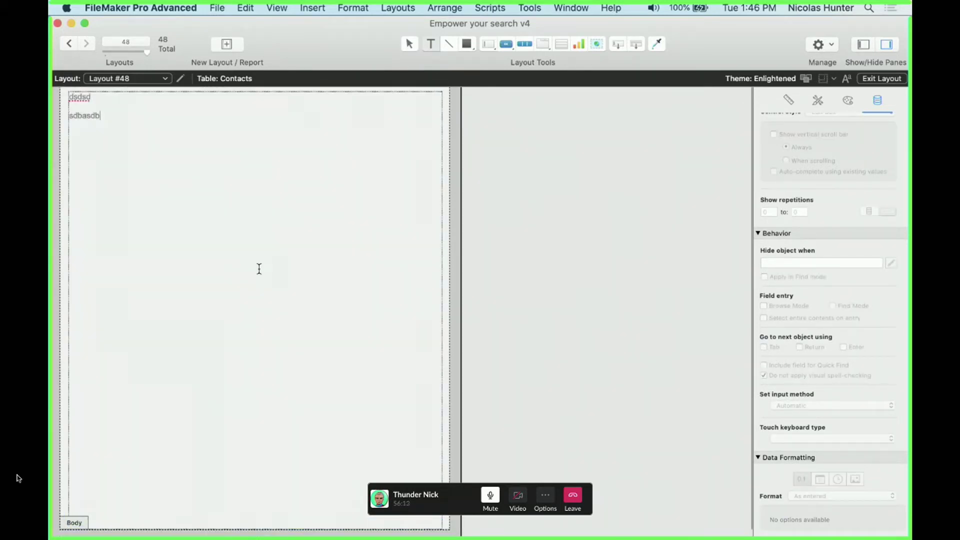
{"action": "key", "text": "Return"}
{"action": "key", "text": "Return"}
{"action": "key", "text": "Return"}
{"action": "key", "text": "Return"}
{"action": "key", "text": "Return"}
{"action": "type", "text": "askdjasdkjasjd"}
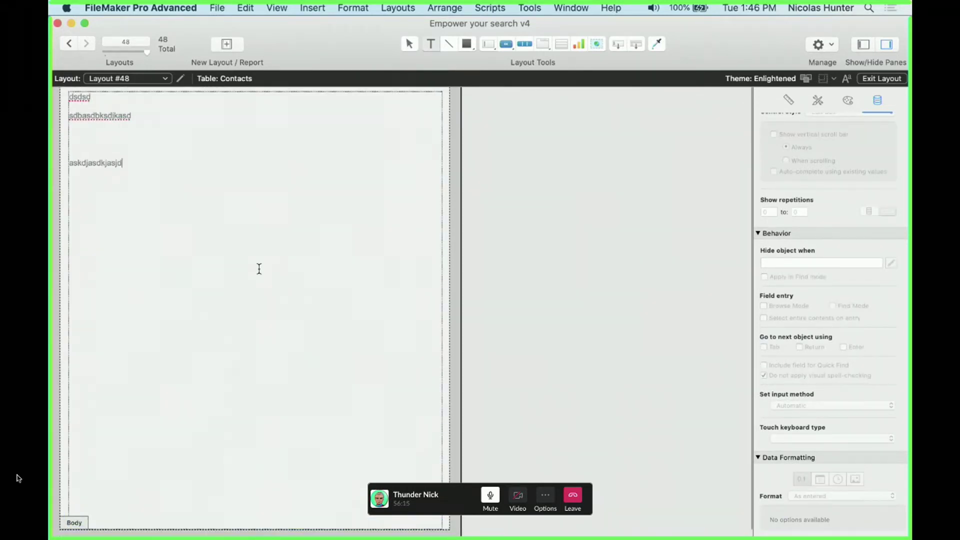
{"action": "key", "text": "super+alt+m"}
{"action": "double_click", "coordinate": [547, 336]}
{"action": "key", "text": "Escape"}
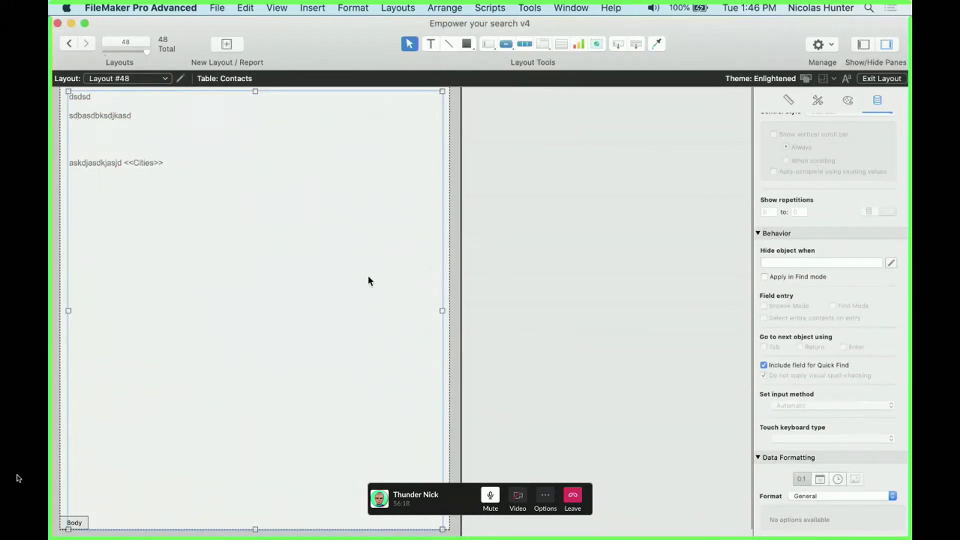
Preview the text block with city names filled in, then view it with real records
{"action": "double_click", "coordinate": [270, 227]}
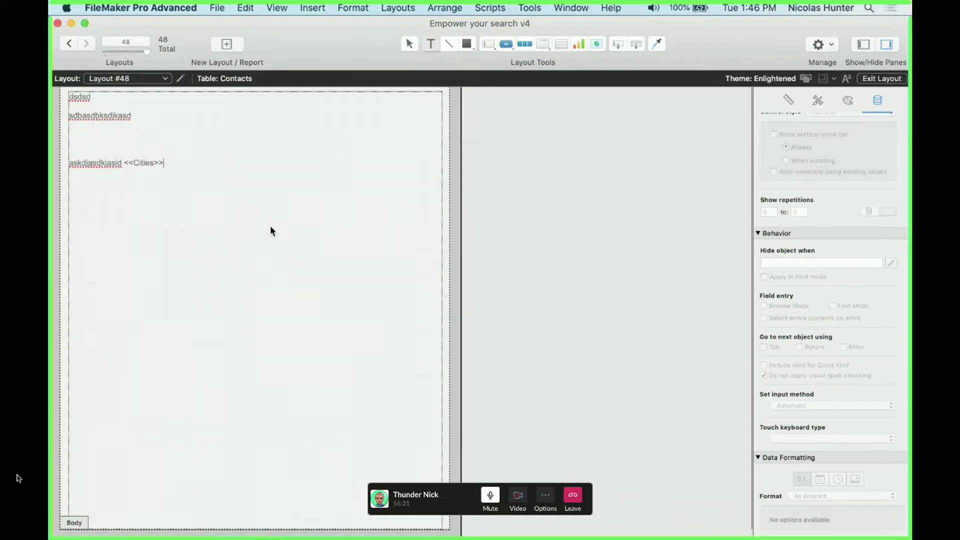
{"action": "key", "text": "super+u"}
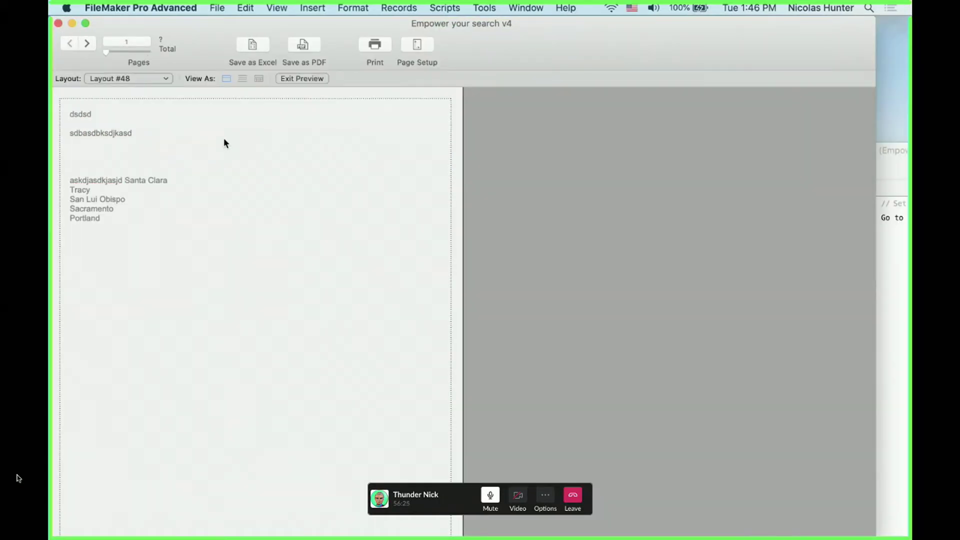
{"action": "key", "text": "super+l"}
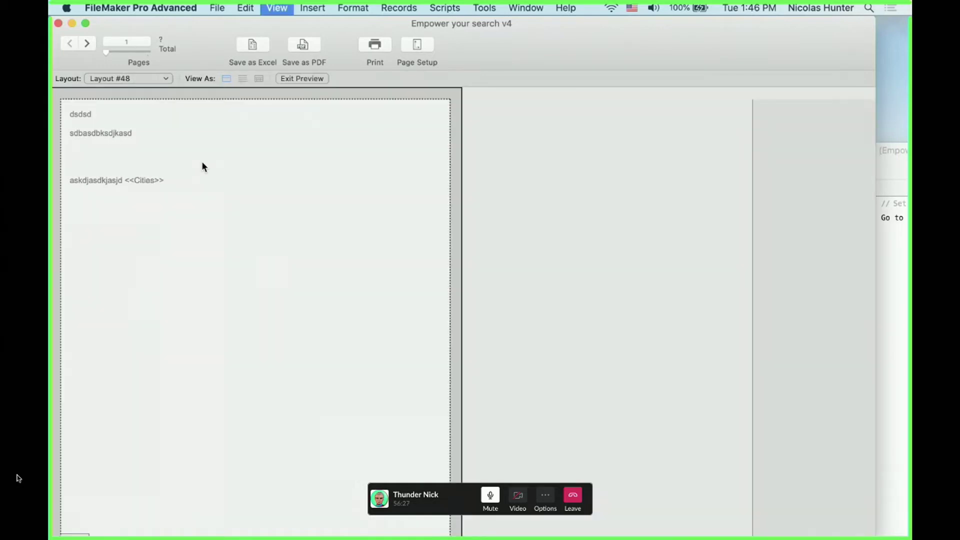
{"action": "double_click", "coordinate": [170, 182]}
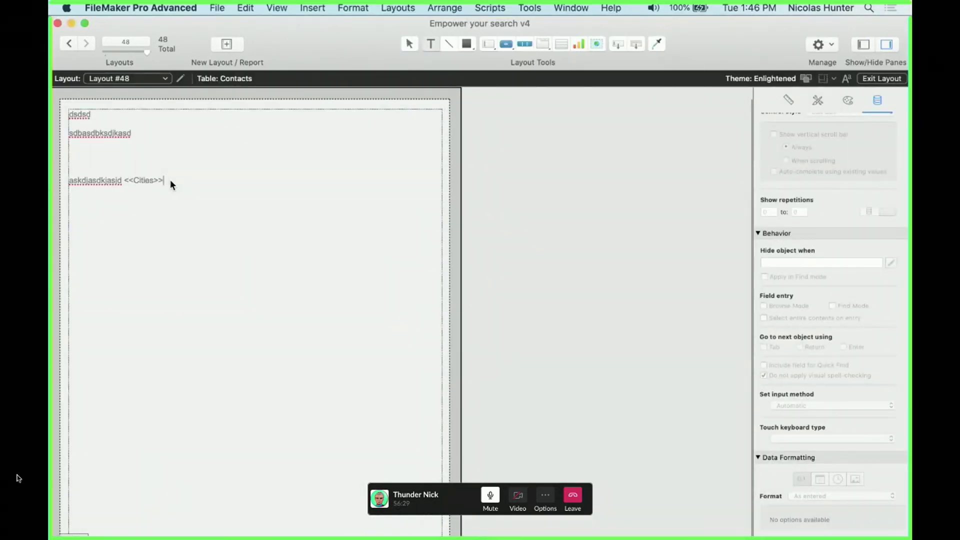
{"action": "scroll", "coordinate": [171, 180], "scroll_direction": "down", "scroll_amount": 2}
{"action": "scroll", "coordinate": [170, 180], "scroll_direction": "up", "scroll_amount": 2}
{"action": "left_click", "coordinate": [246, 6]}
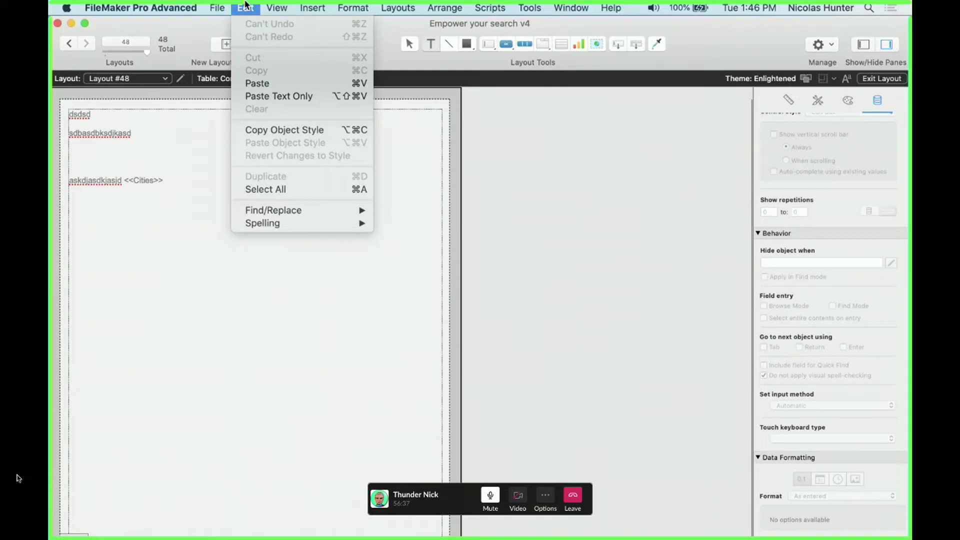
{"action": "left_click", "coordinate": [245, 5]}
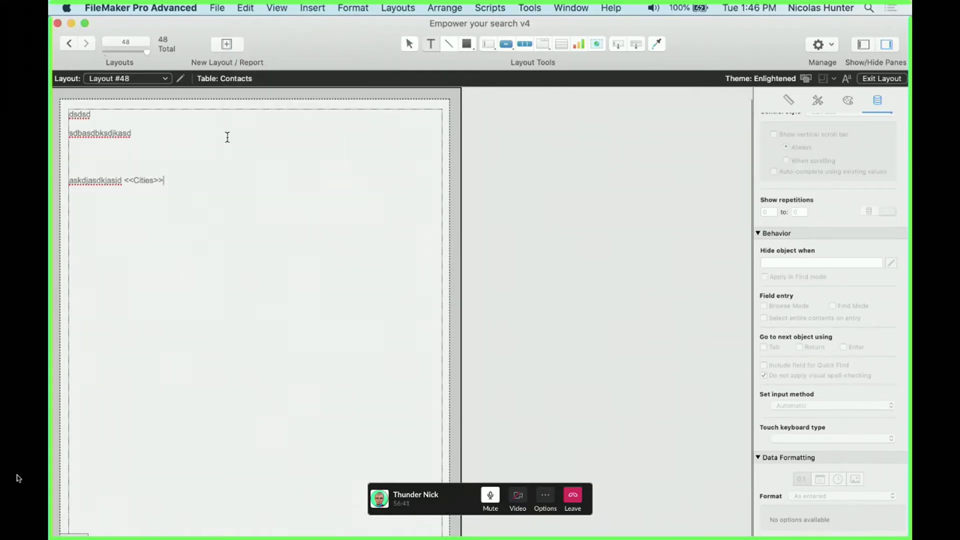
{"action": "triple_click", "coordinate": [63, 111]}
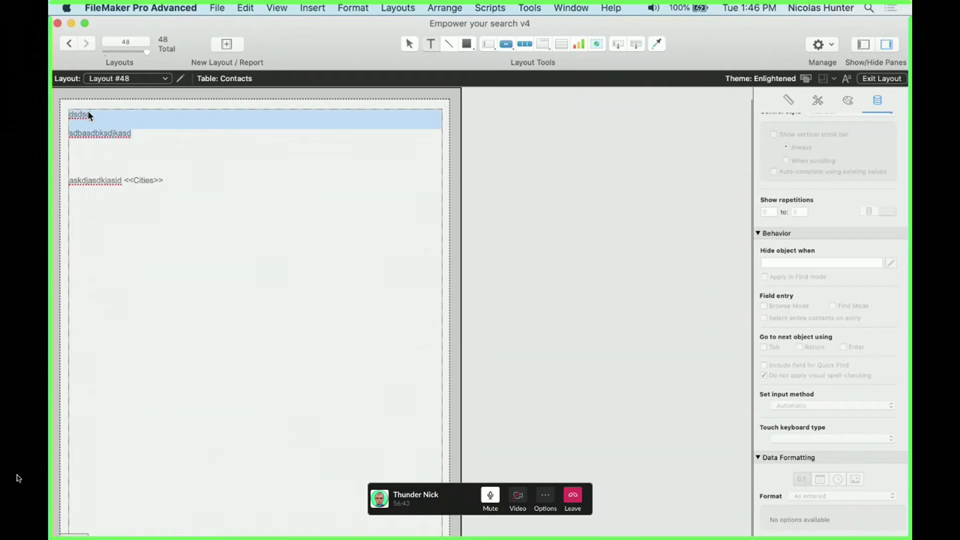
{"action": "key", "text": "Escape"}
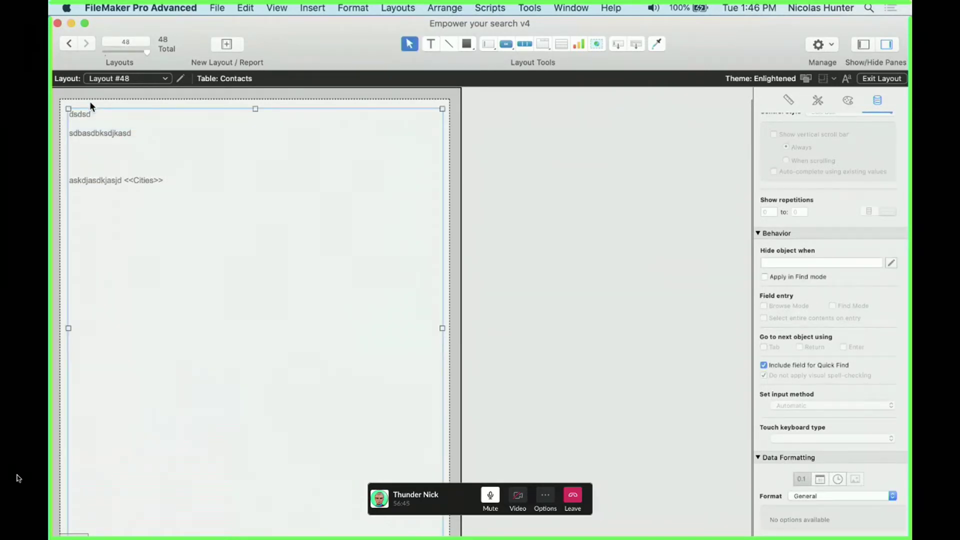
{"action": "key", "text": "super+b"}
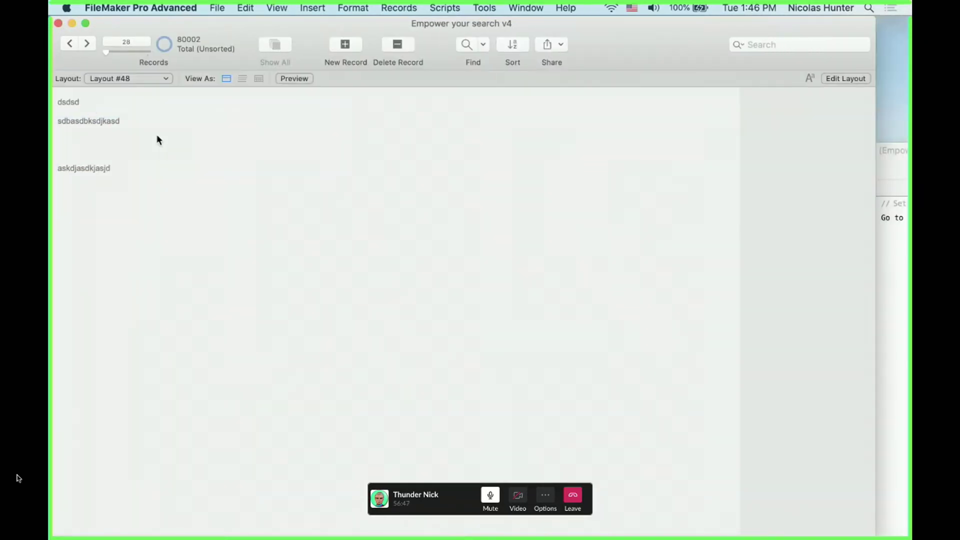
{"action": "key", "text": "super+l"}
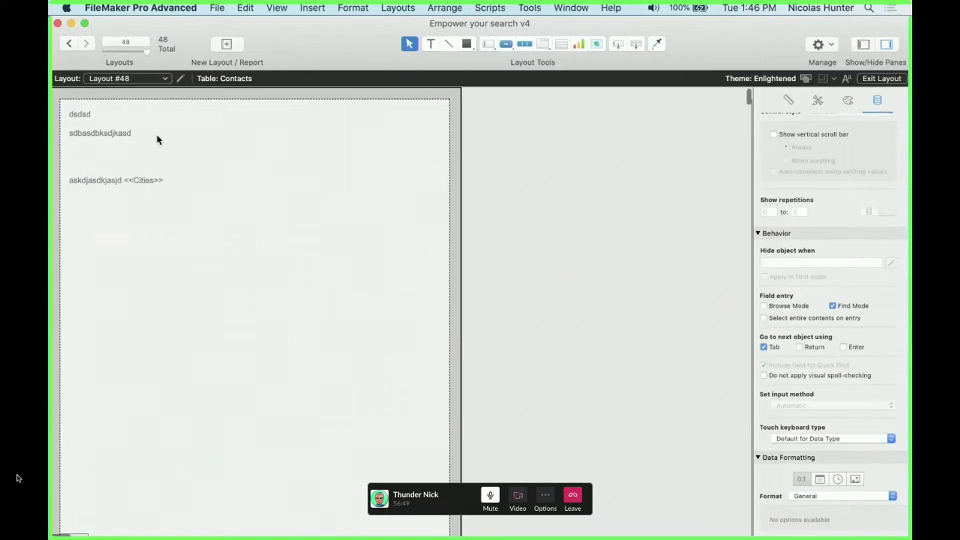
Reselect the sample text block and show the Layout pop-up's list of layouts
{"action": "left_click", "coordinate": [157, 134]}
{"action": "left_click", "coordinate": [157, 134]}
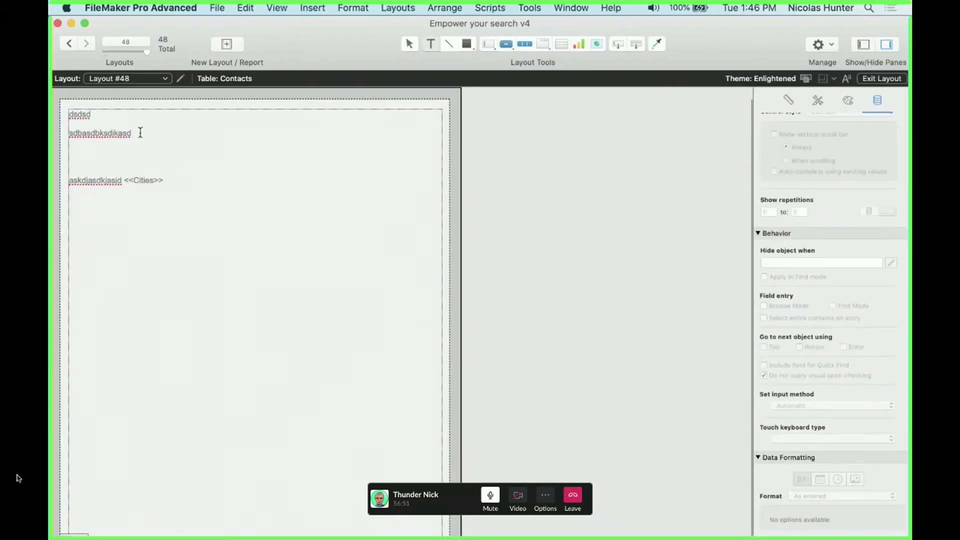
{"action": "triple_click", "coordinate": [78, 104]}
{"action": "key", "text": "Escape"}
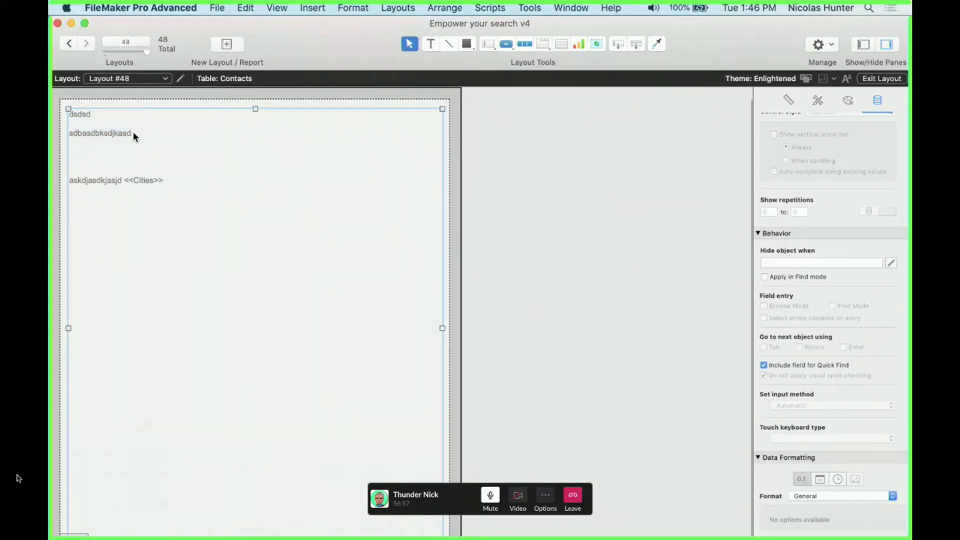
{"action": "double_click", "coordinate": [143, 179]}
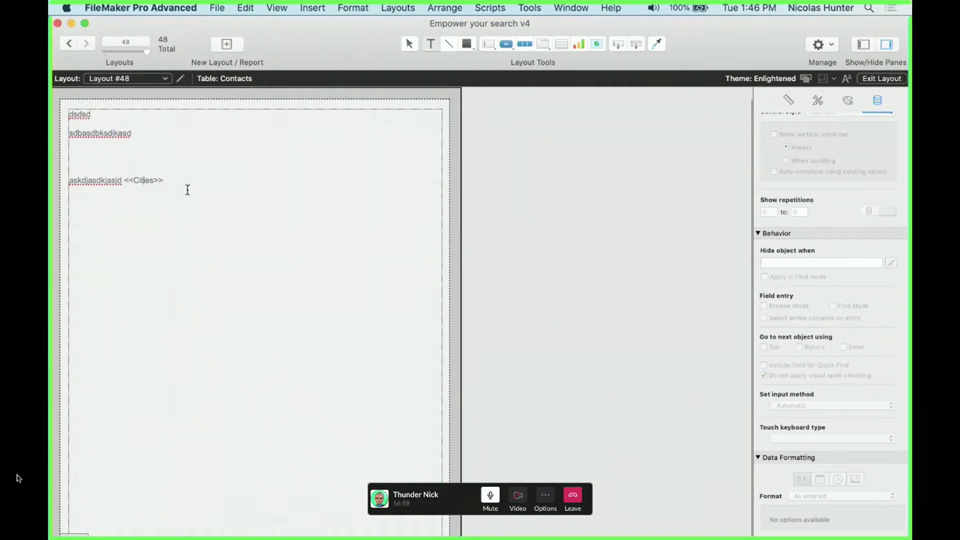
{"action": "left_click", "coordinate": [133, 82]}
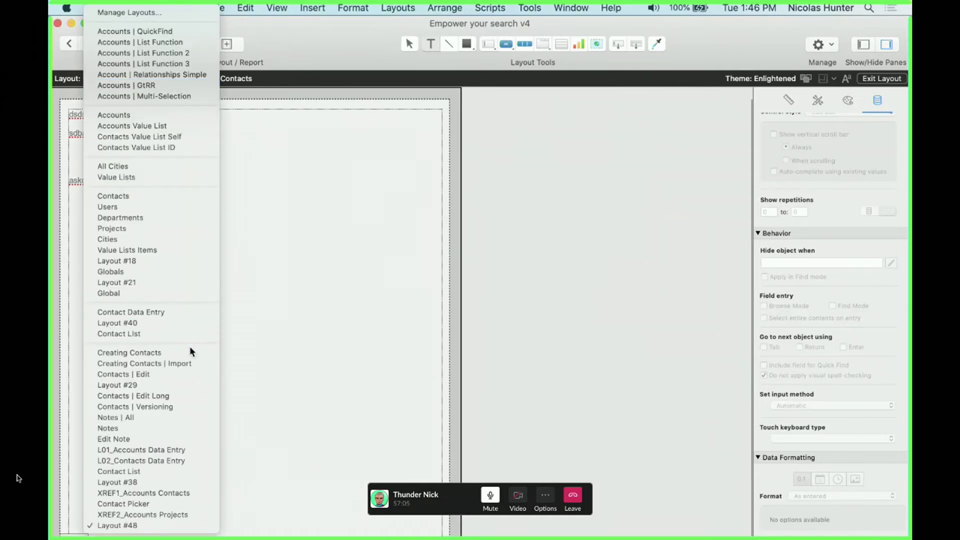
Browse the Contacts layout and confirm Full Name reversed cannot be modified
{"action": "left_click", "coordinate": [181, 199]}
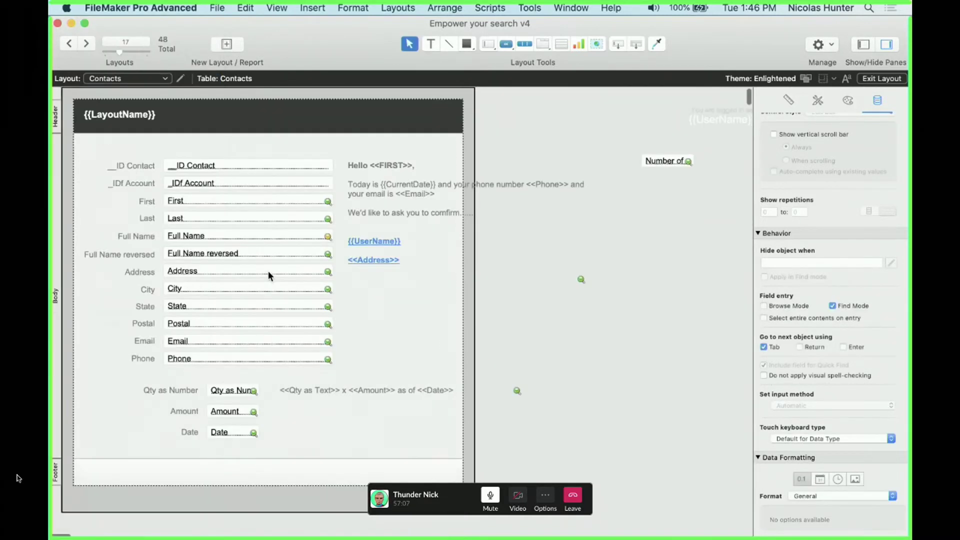
{"action": "key", "text": "super+b"}
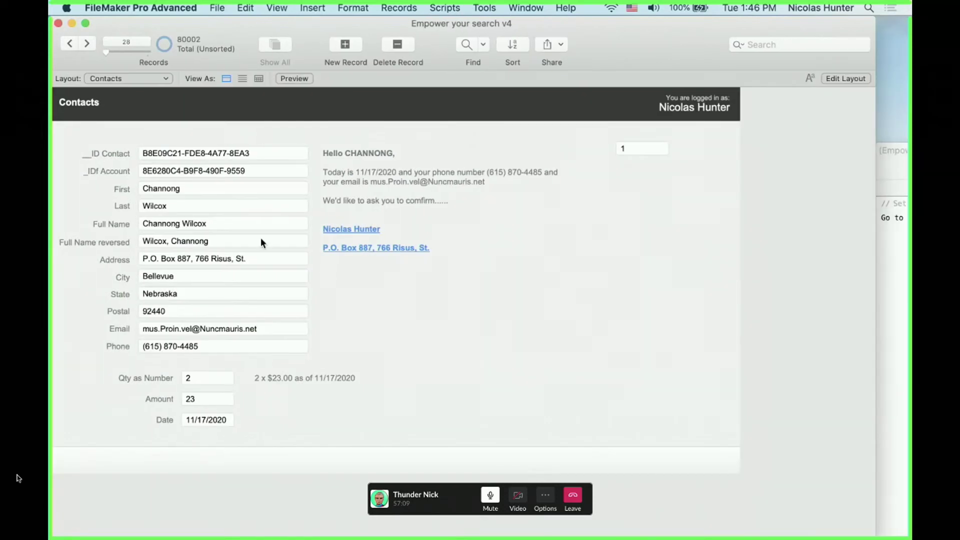
{"action": "left_click", "coordinate": [260, 241]}
{"action": "key", "text": "a"}
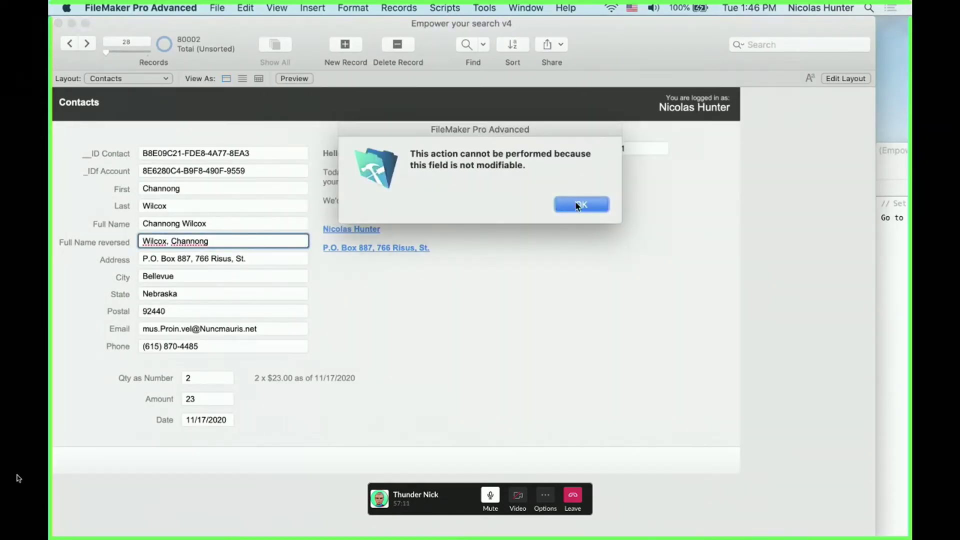
{"action": "key", "text": "Return"}
Delete the trailing space after the Last name and commit the edit
{"action": "left_click", "coordinate": [210, 205]}
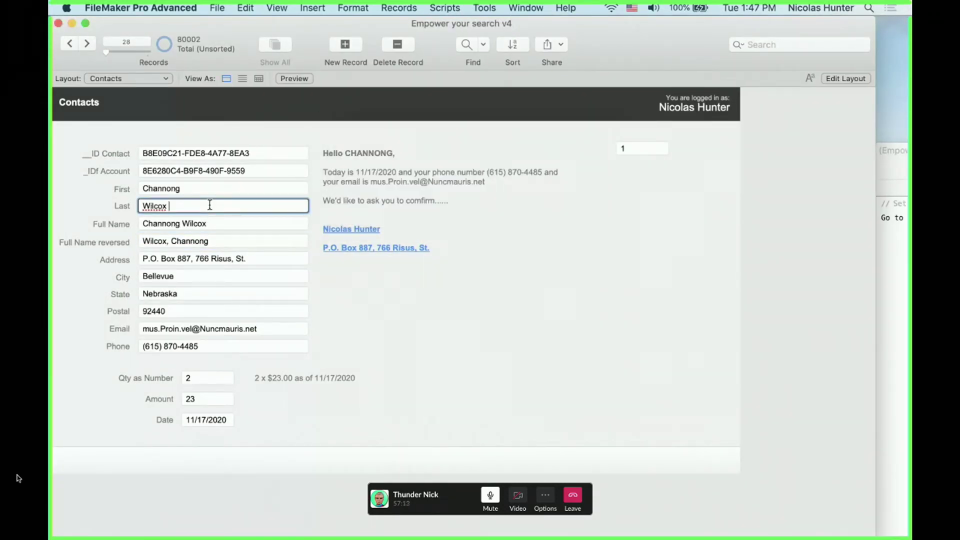
{"action": "left_click", "coordinate": [282, 7]}
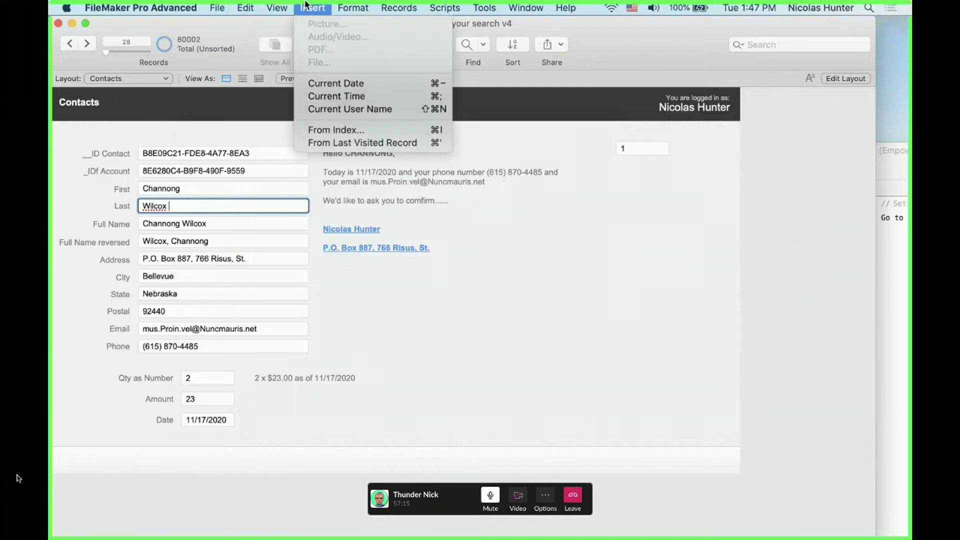
{"action": "left_click", "coordinate": [281, 5]}
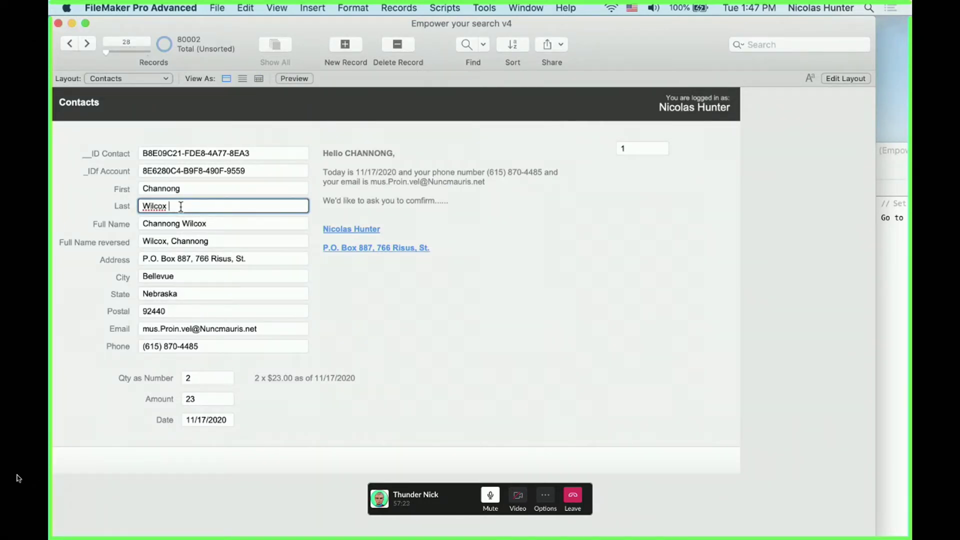
{"action": "key", "text": "BackSpace"}
{"action": "left_click", "coordinate": [397, 290]}
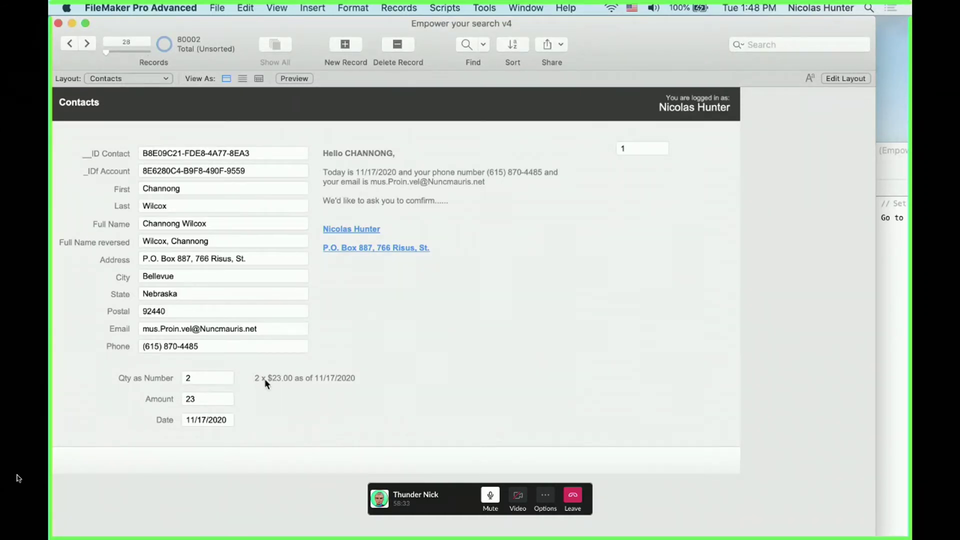
Open Manage Database with Cmd+Shift+D to list the Contacts fields
{"action": "key", "text": "super+shift+d"}
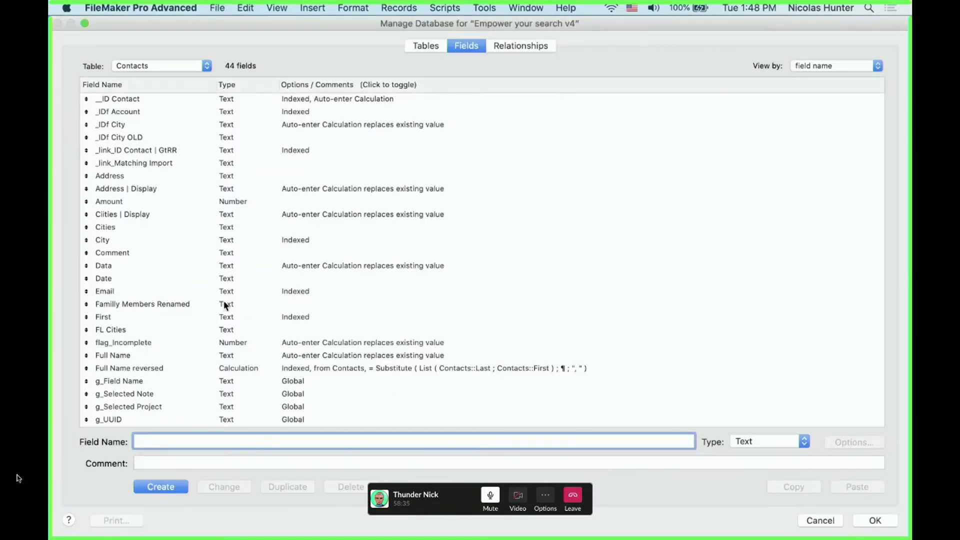
Change the Date field's type to Date, accept the four-digit year warning, and save
{"action": "left_click", "coordinate": [205, 279]}
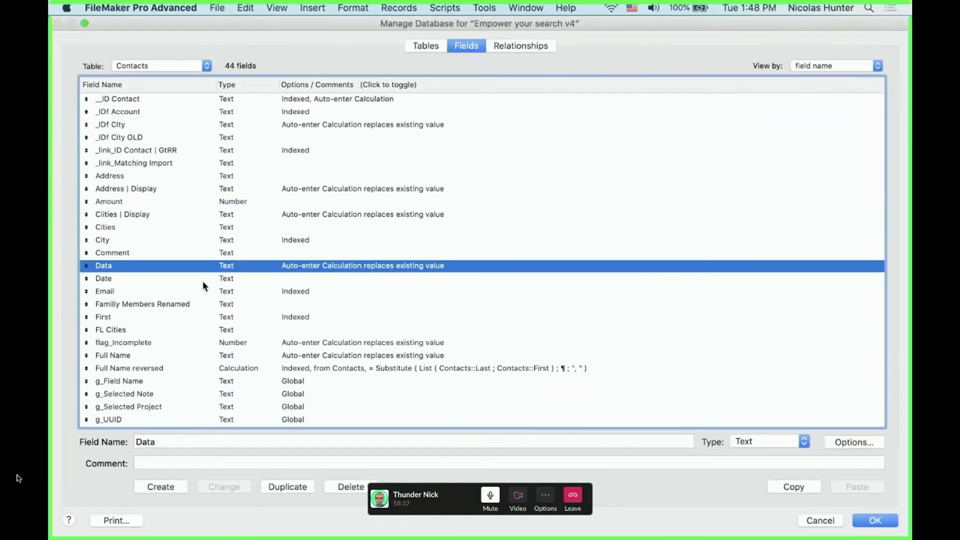
{"action": "left_click", "coordinate": [766, 441]}
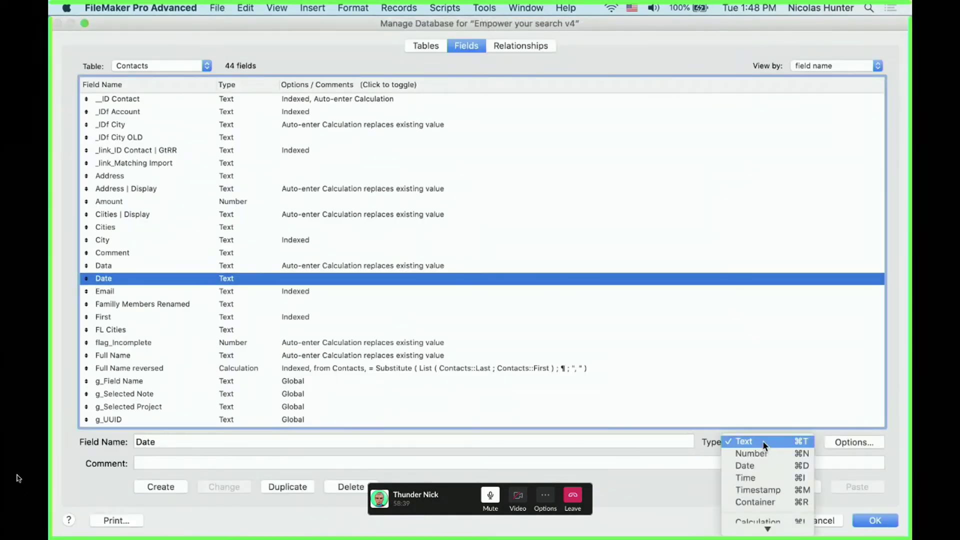
{"action": "left_click", "coordinate": [762, 467]}
{"action": "left_click", "coordinate": [241, 490]}
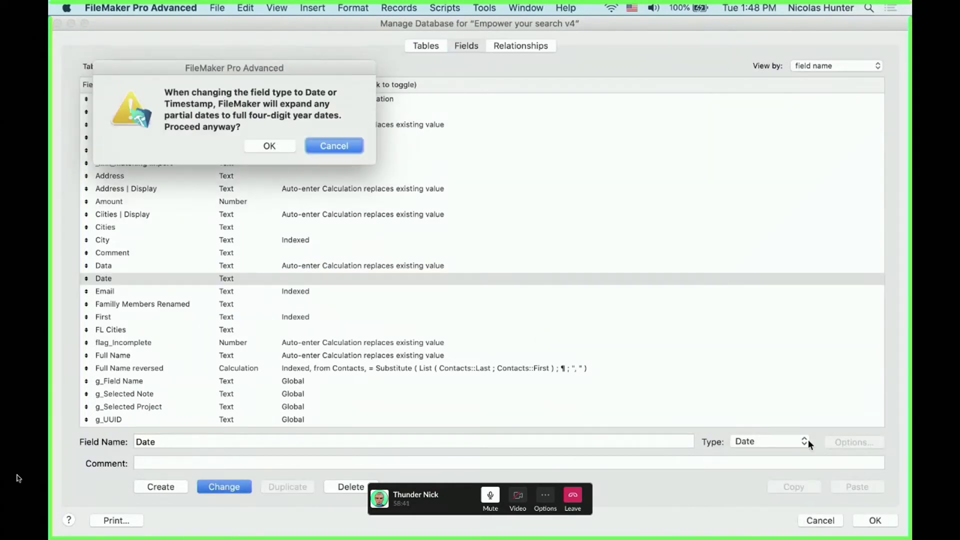
{"action": "left_click", "coordinate": [270, 146]}
{"action": "left_click", "coordinate": [856, 515]}
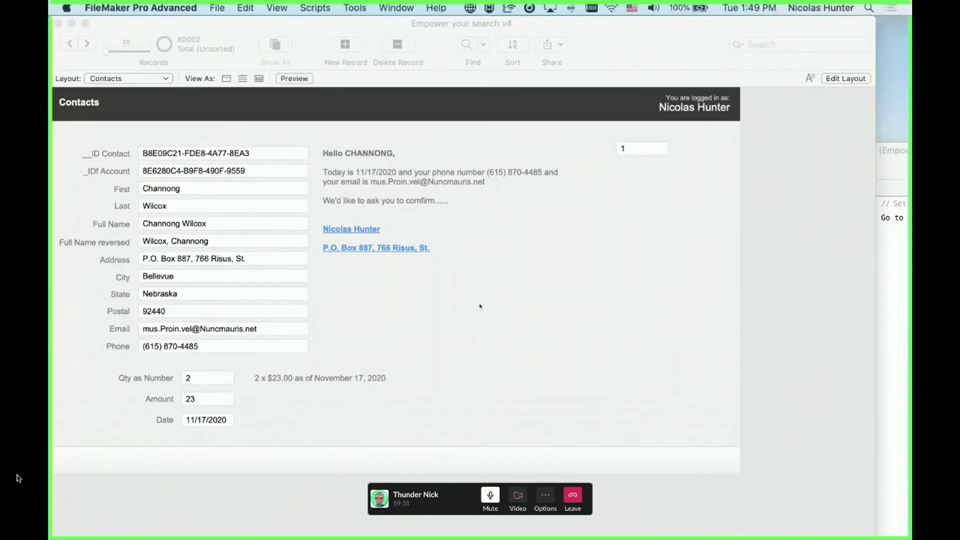
{"action": "key", "text": "super+l"}
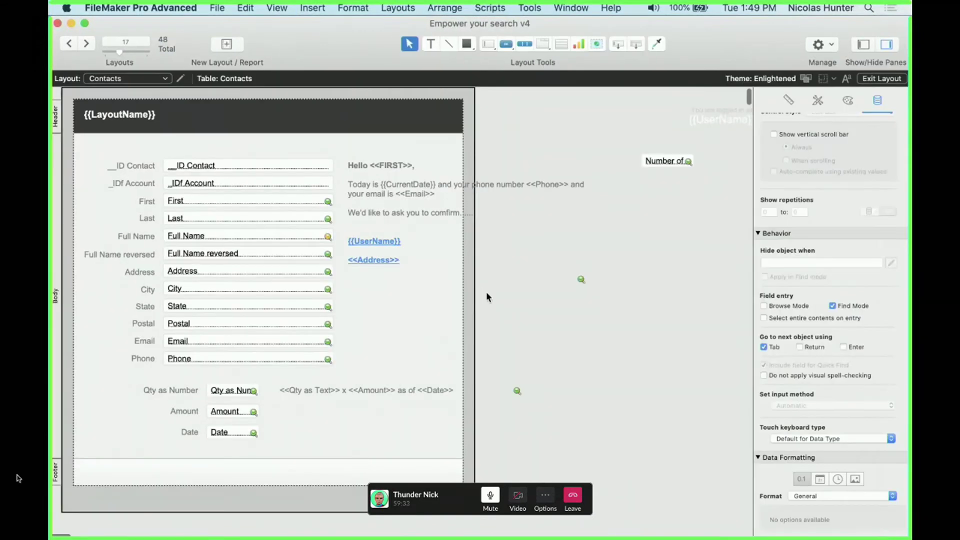
Hide page margins and page breaks, then move the Projects portal left and down onto the page
{"action": "left_click", "coordinate": [270, 4]}
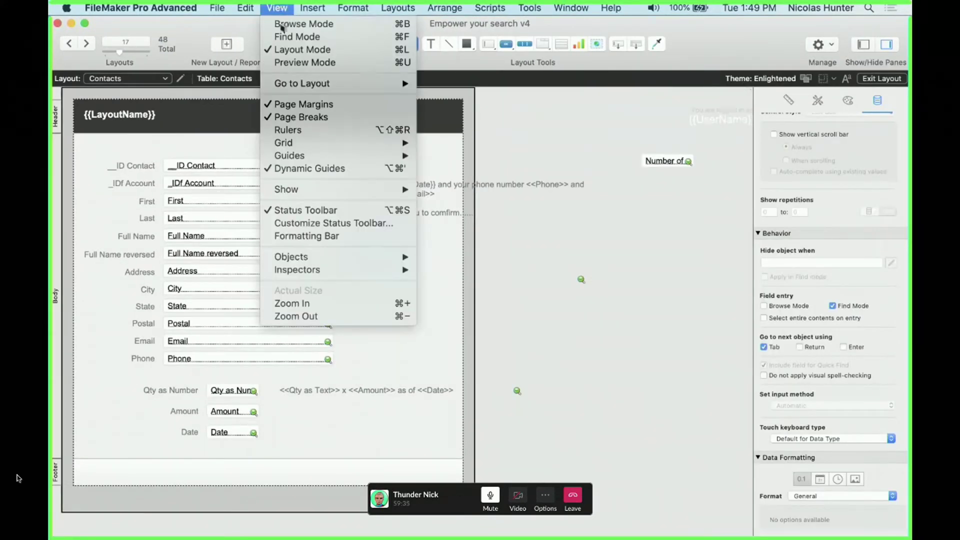
{"action": "left_click", "coordinate": [293, 4]}
{"action": "left_click", "coordinate": [292, 4]}
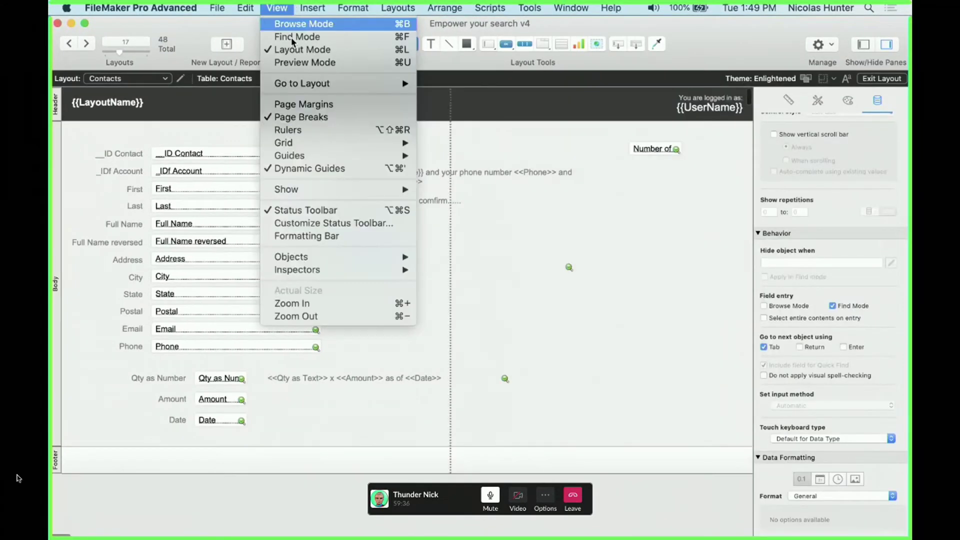
{"action": "left_click", "coordinate": [310, 116]}
{"action": "scroll", "coordinate": [557, 342], "scroll_direction": "right", "scroll_amount": 5}
{"action": "mouse_move", "coordinate": [612, 337]}
{"action": "left_mouse_down"}
{"action": "mouse_move", "coordinate": [587, 181]}
{"action": "mouse_move", "coordinate": [615, 310]}
{"action": "left_mouse_up"}
{"action": "left_click_drag", "start_coordinate": [615, 273], "coordinate": [382, 374]}
{"action": "key", "text": "super+b"}
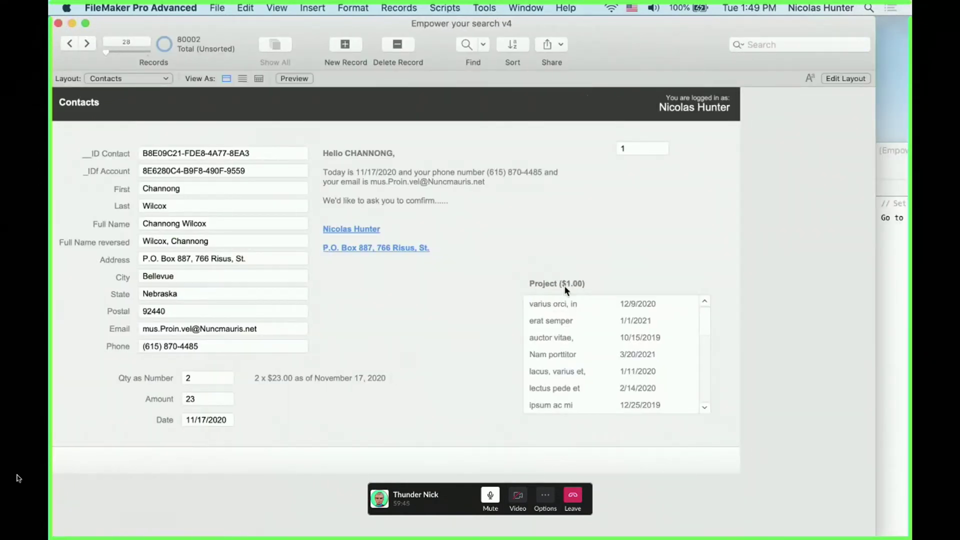
{"action": "key", "text": "super+l"}
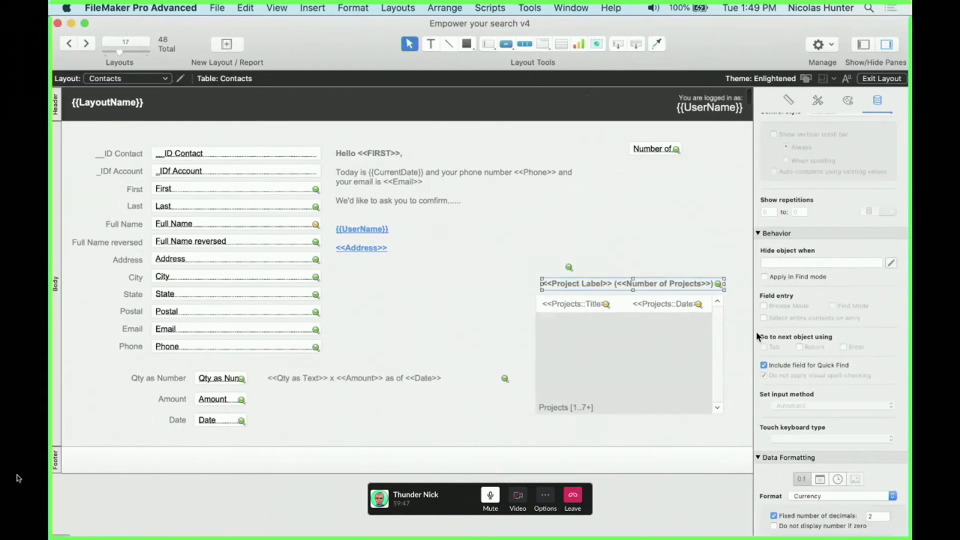
Format the project count label as General and test the number field with 0 and empty
{"action": "left_click", "coordinate": [813, 496]}
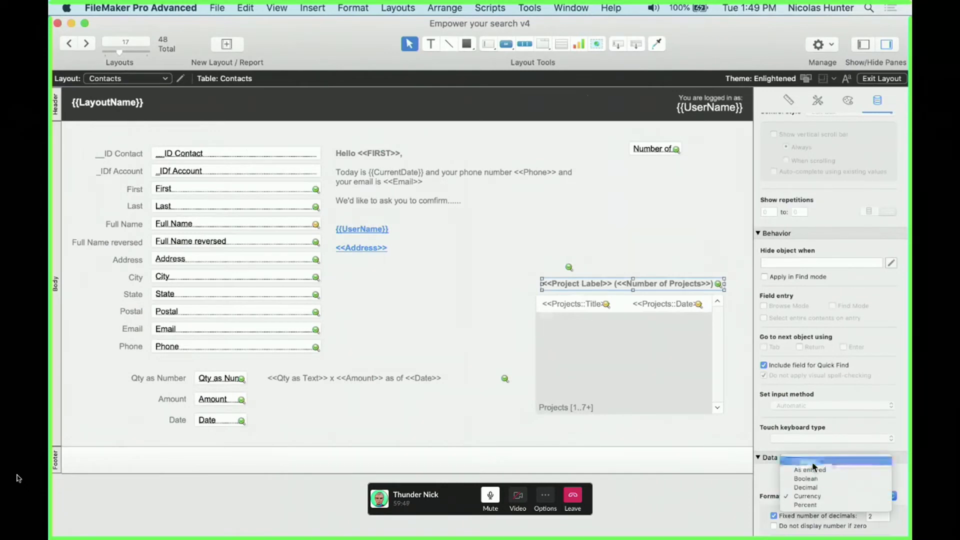
{"action": "left_click", "coordinate": [812, 462]}
{"action": "key", "text": "super+b"}
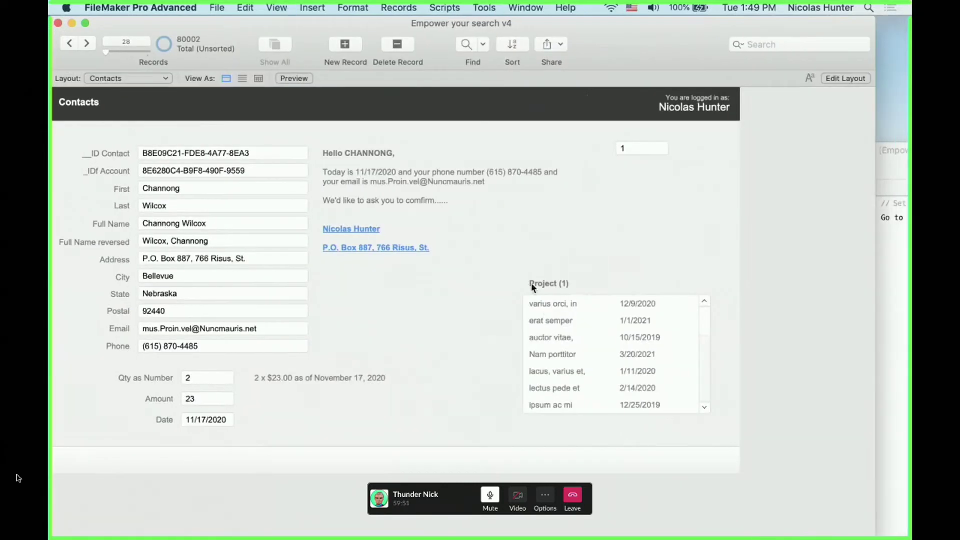
{"action": "left_click", "coordinate": [632, 146]}
{"action": "type", "text": "0"}
{"action": "left_click", "coordinate": [650, 215]}
{"action": "left_click", "coordinate": [638, 150]}
{"action": "key", "text": "BackSpace"}
{"action": "left_click", "coordinate": [652, 189]}
{"action": "left_click", "coordinate": [644, 147]}
Select the Project Label merge field, then re-enter 0 in the number field to check 'Projects (0)'
{"action": "key", "text": "super+l"}
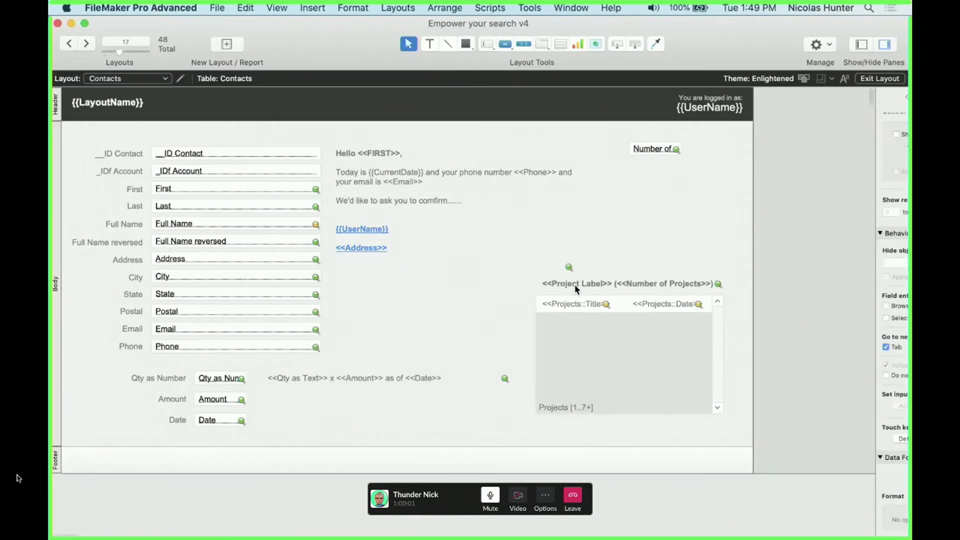
{"action": "left_click", "coordinate": [580, 284]}
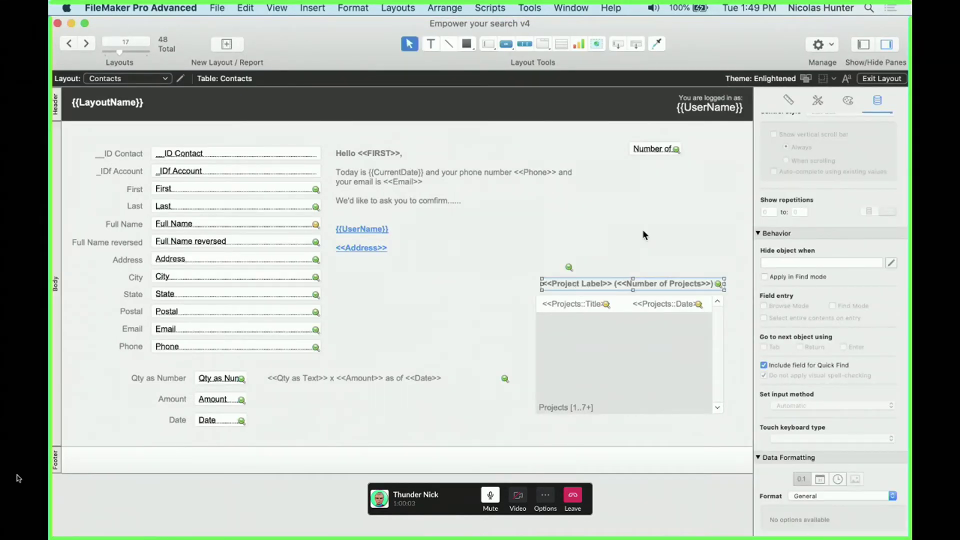
{"action": "key", "text": "super+b"}
{"action": "left_click", "coordinate": [640, 149]}
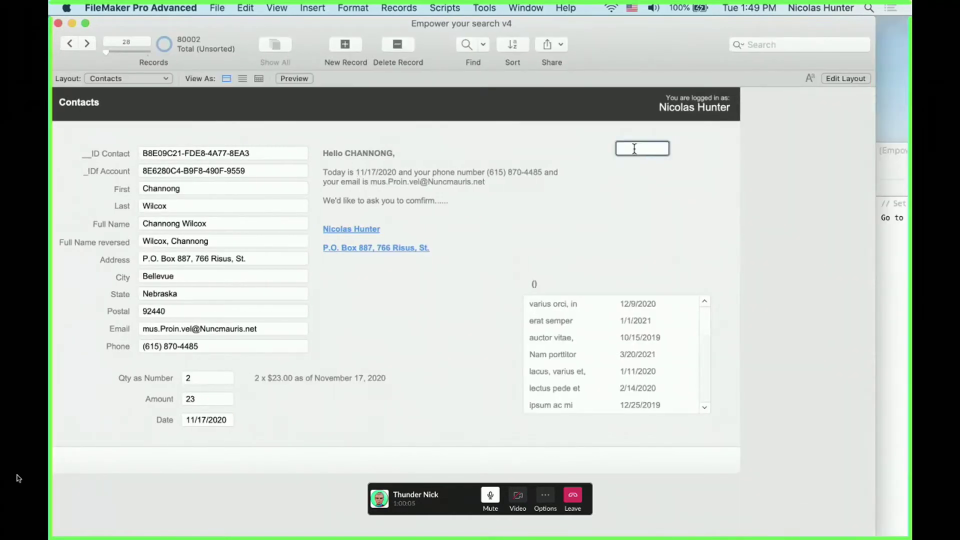
{"action": "type", "text": "0"}
{"action": "left_click", "coordinate": [633, 179]}
{"action": "key", "text": "0"}
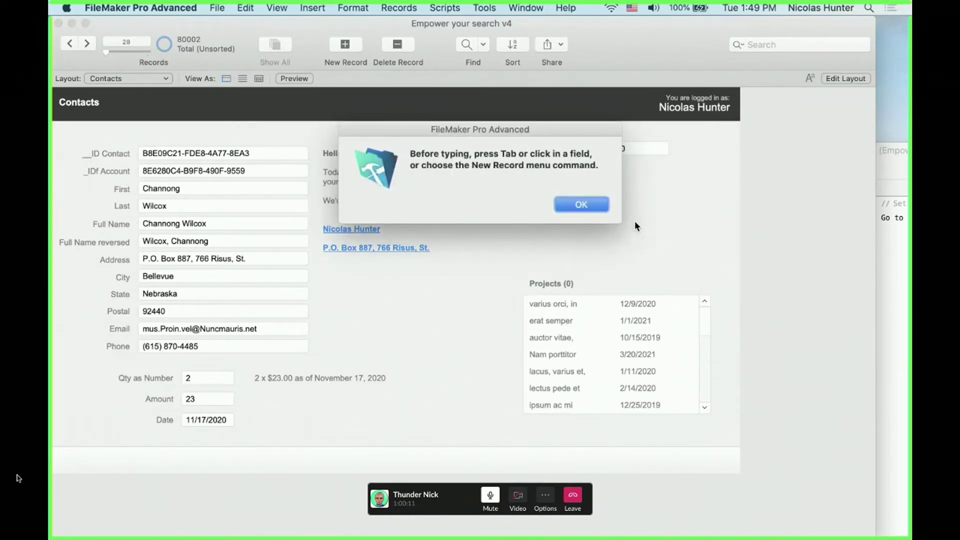
{"action": "key", "text": "Return"}
{"action": "key", "text": "super+l"}
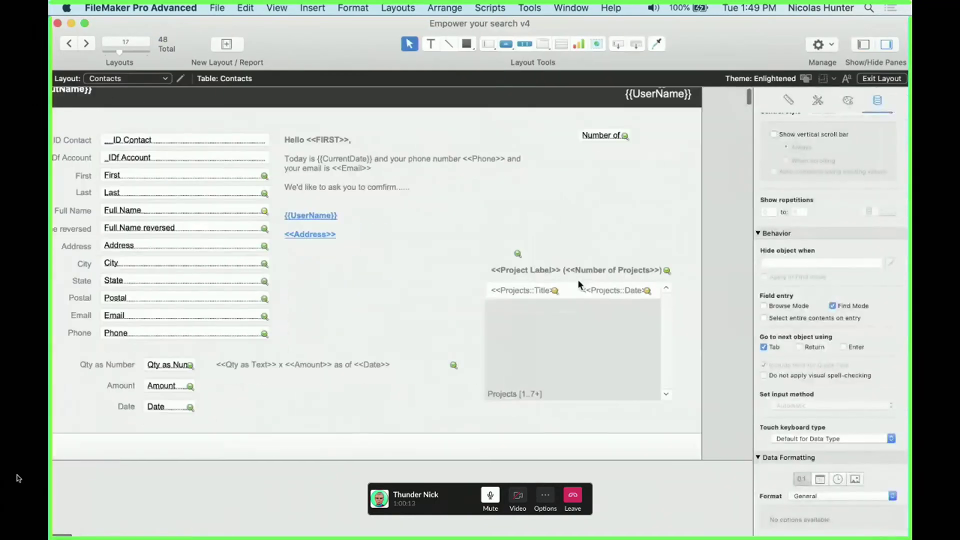
Nudge the Project Label left and give it the hide condition Contacts::Number of Projects = 0
{"action": "left_click", "coordinate": [539, 271]}
{"action": "left_click_drag", "start_coordinate": [538, 271], "coordinate": [536, 271]}
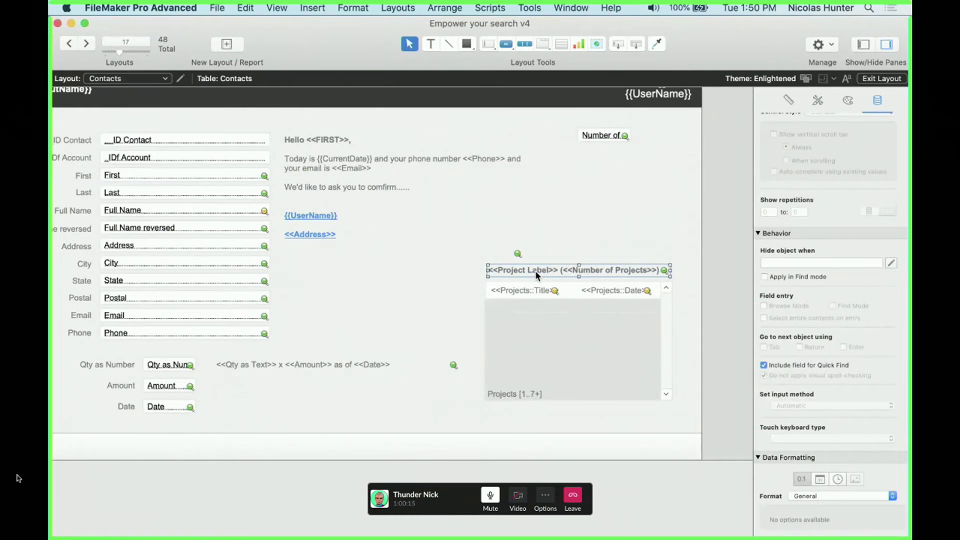
{"action": "left_click", "coordinate": [891, 263]}
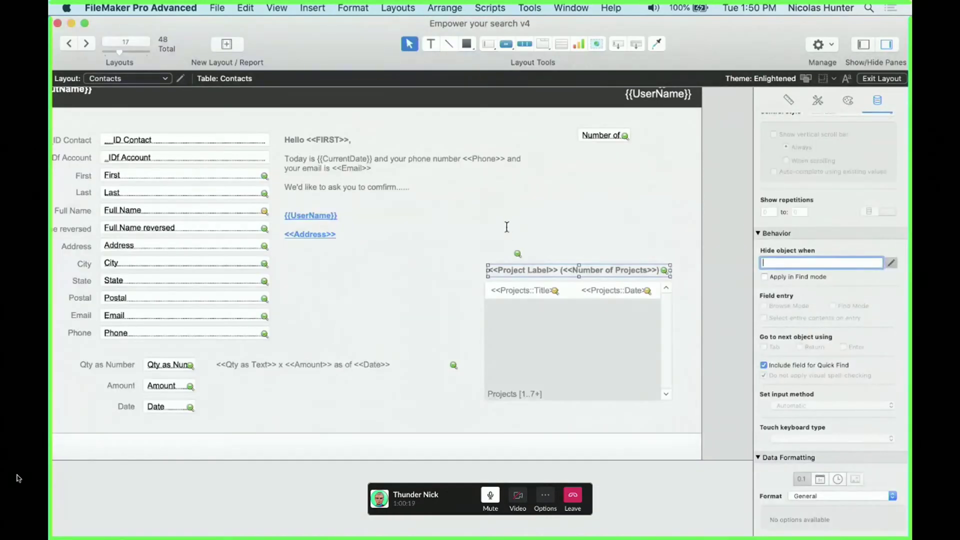
{"action": "type", "text": "ise"}
{"action": "key", "text": "Return"}
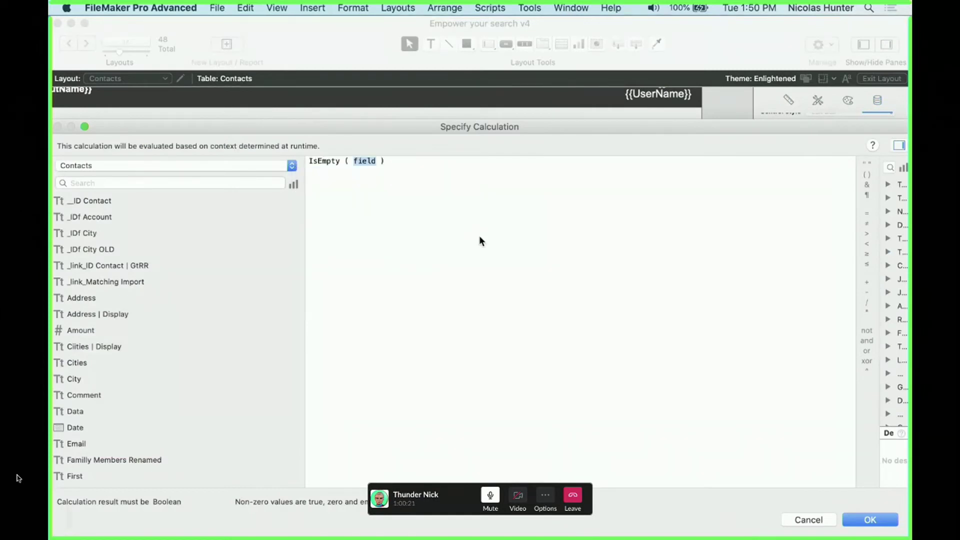
{"action": "key", "text": "BackSpace"}
{"action": "key", "text": "super+a"}
{"action": "type", "text": "n"}
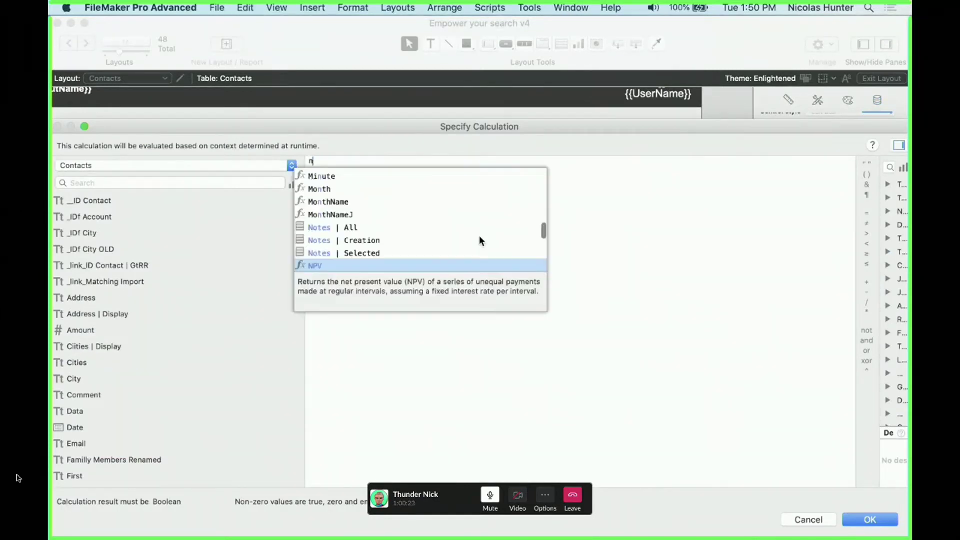
{"action": "type", "text": "um"}
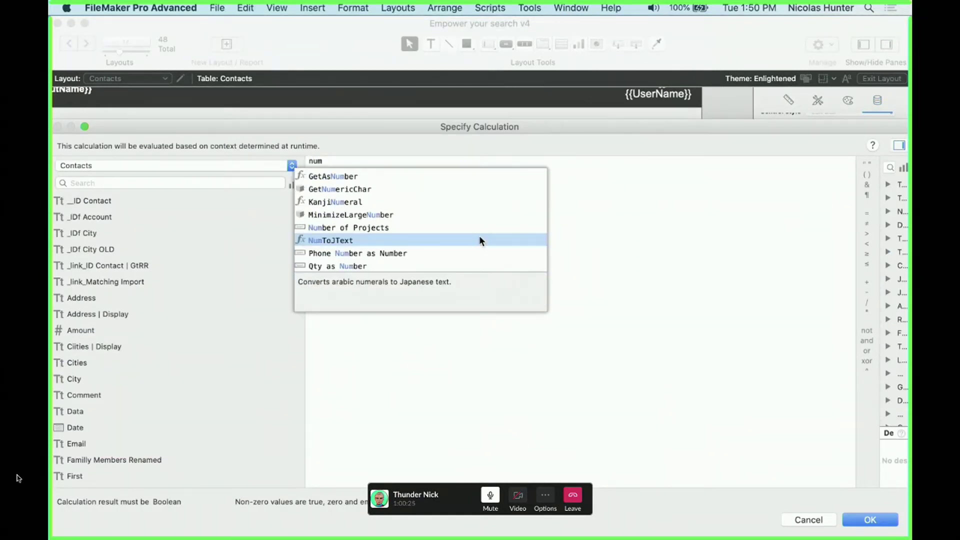
{"action": "key", "text": "Up"}
{"action": "key", "text": "Return"}
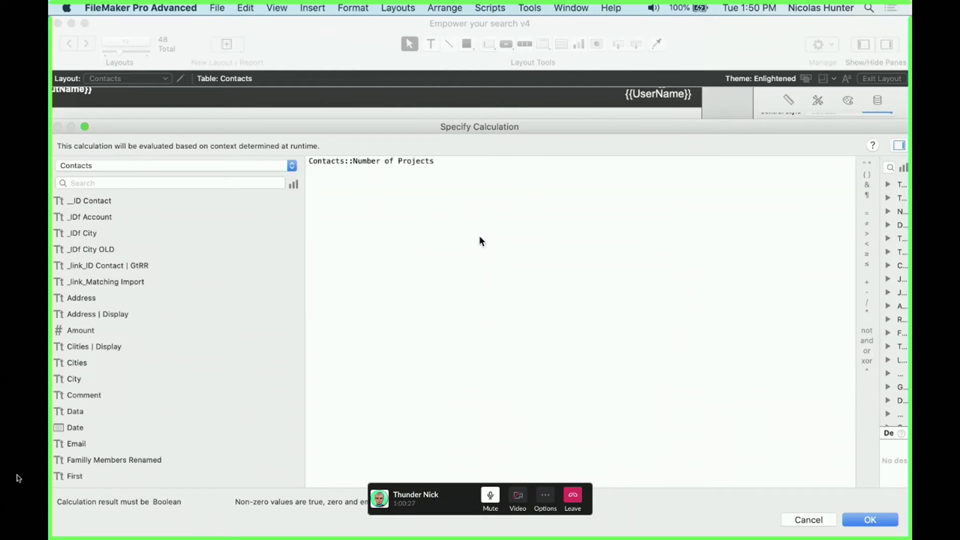
{"action": "type", "text": "= 0"}
{"action": "key", "text": "Return"}
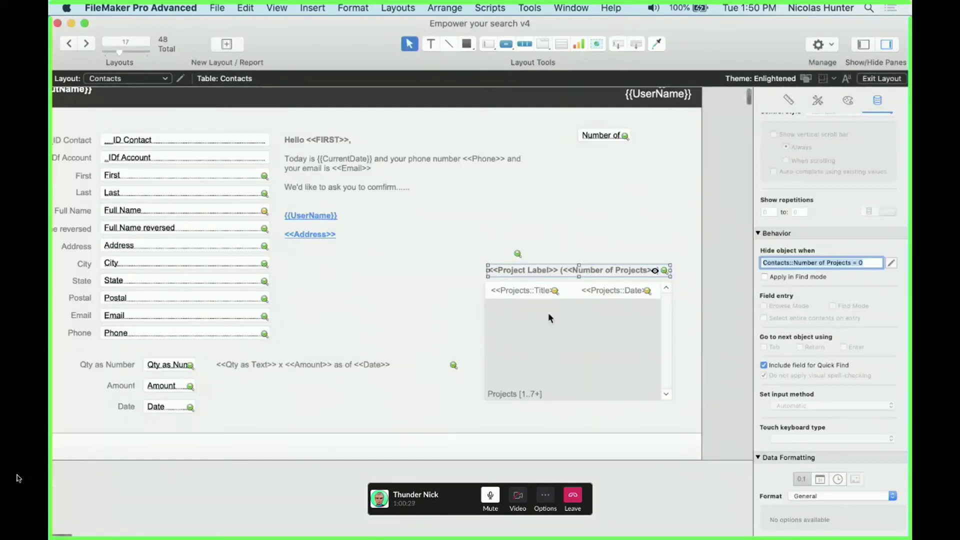
Test the hide rule in Browse mode with a count of 1, then inspect the <<Project Label>> field
{"action": "key", "text": "super+r"}
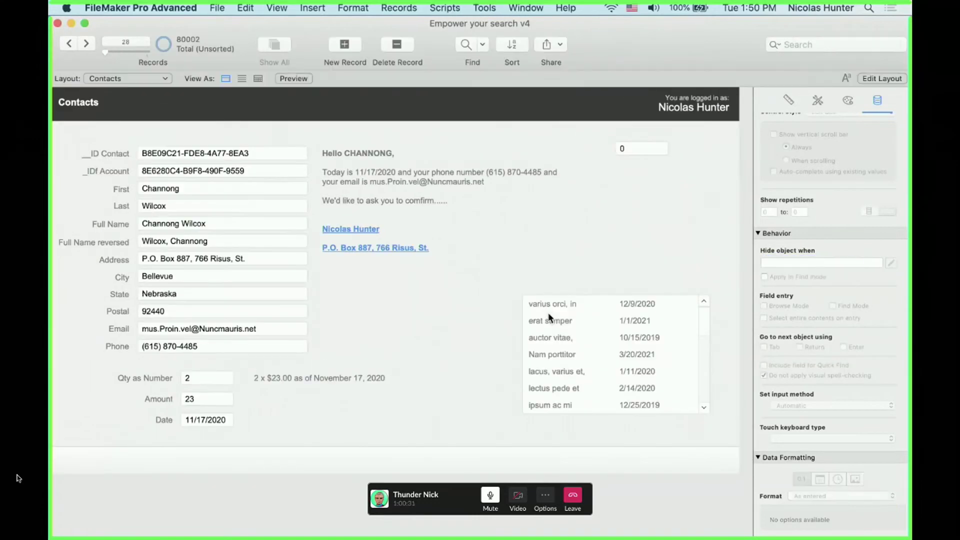
{"action": "left_click", "coordinate": [638, 146]}
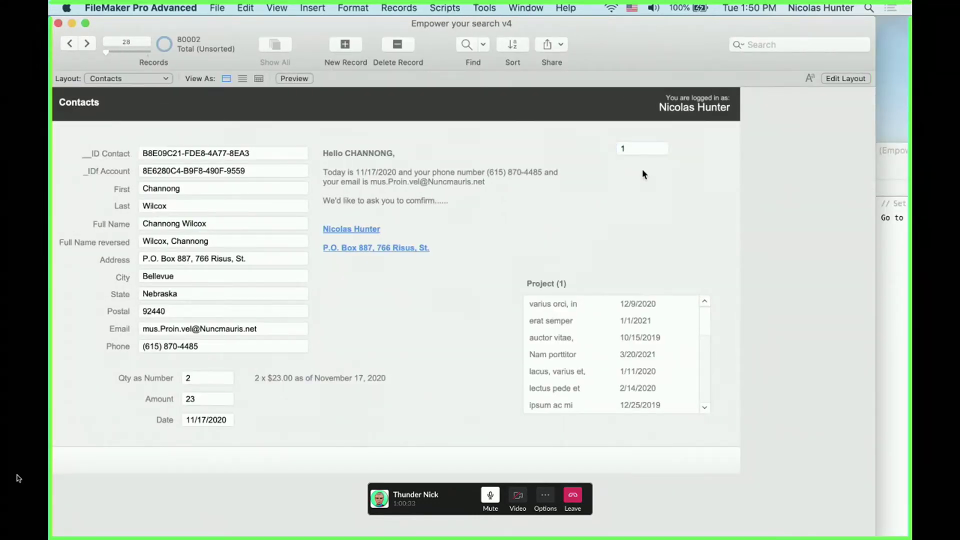
{"action": "key", "text": "BackSpace"}
{"action": "type", "text": "1"}
{"action": "left_click", "coordinate": [629, 196]}
{"action": "key", "text": "super+l"}
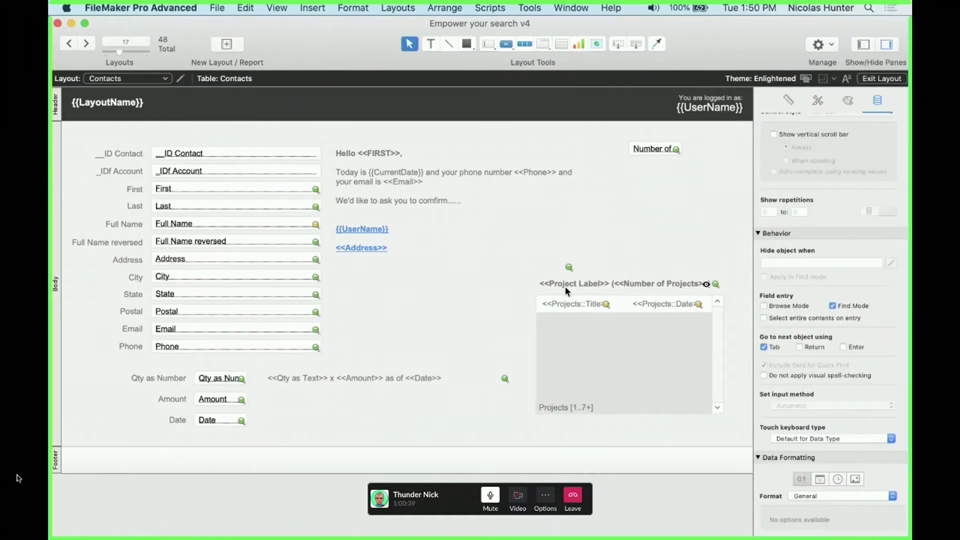
{"action": "left_click", "coordinate": [581, 286]}
{"action": "left_click", "coordinate": [607, 284]}
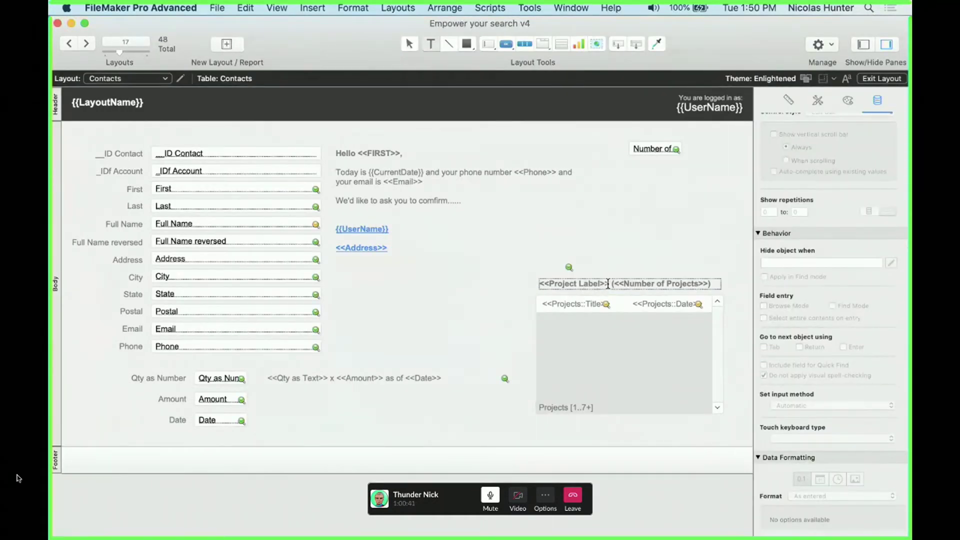
{"action": "left_click_drag", "start_coordinate": [608, 284], "coordinate": [530, 286]}
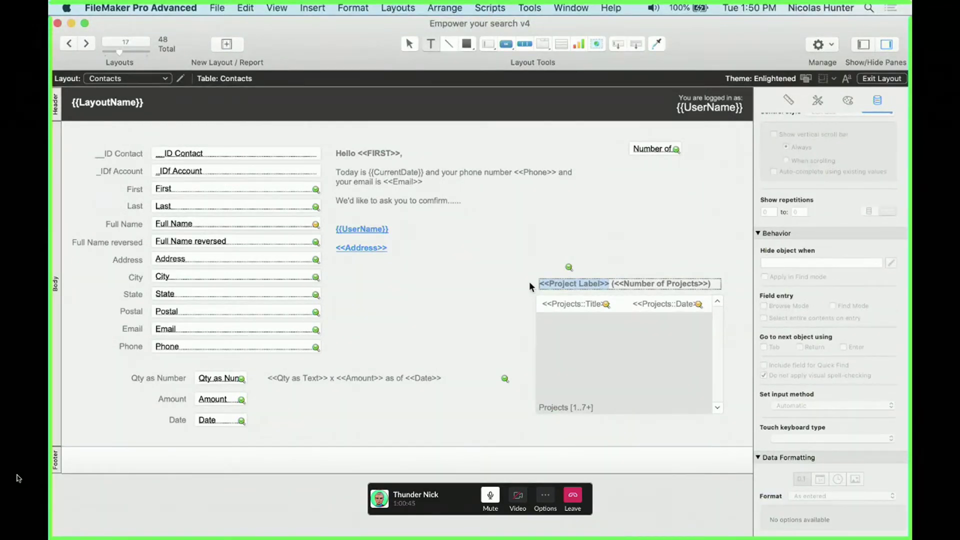
{"action": "key", "text": "Escape"}
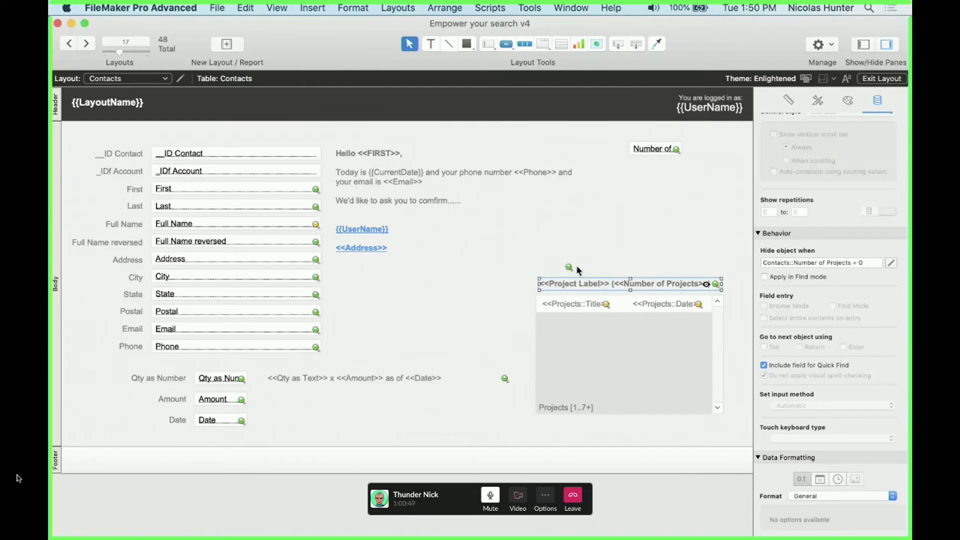
{"action": "left_click", "coordinate": [217, 257]}
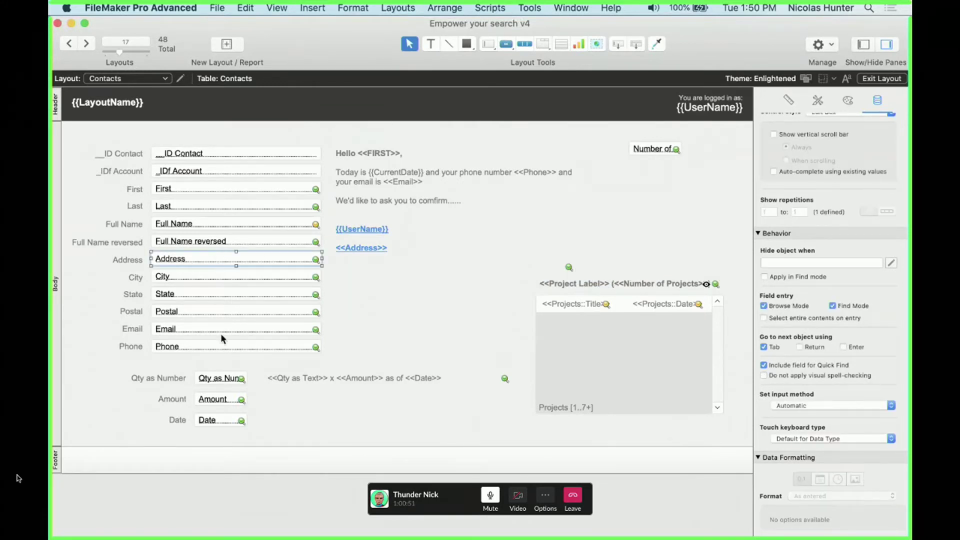
{"action": "left_click", "coordinate": [202, 246]}
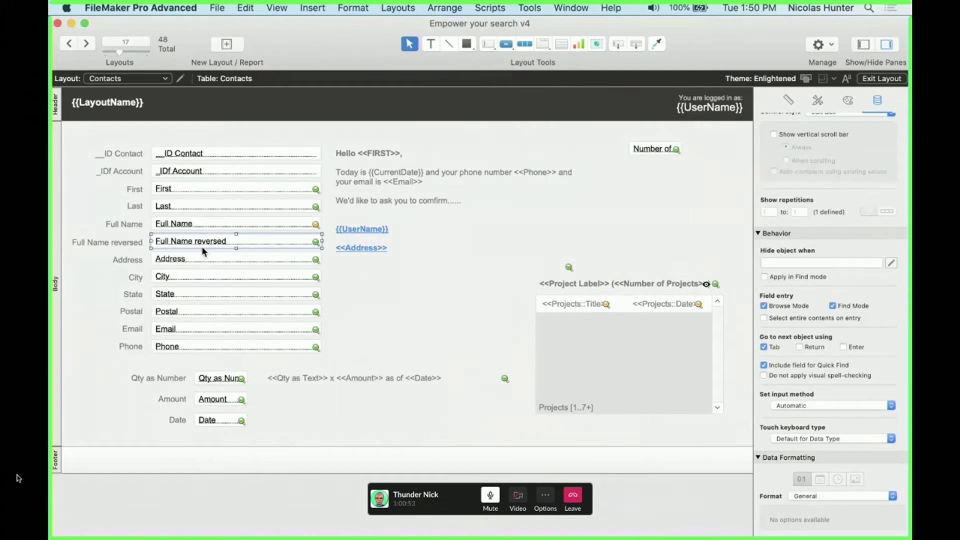
{"action": "key", "text": "super+b"}
{"action": "left_click", "coordinate": [185, 244]}
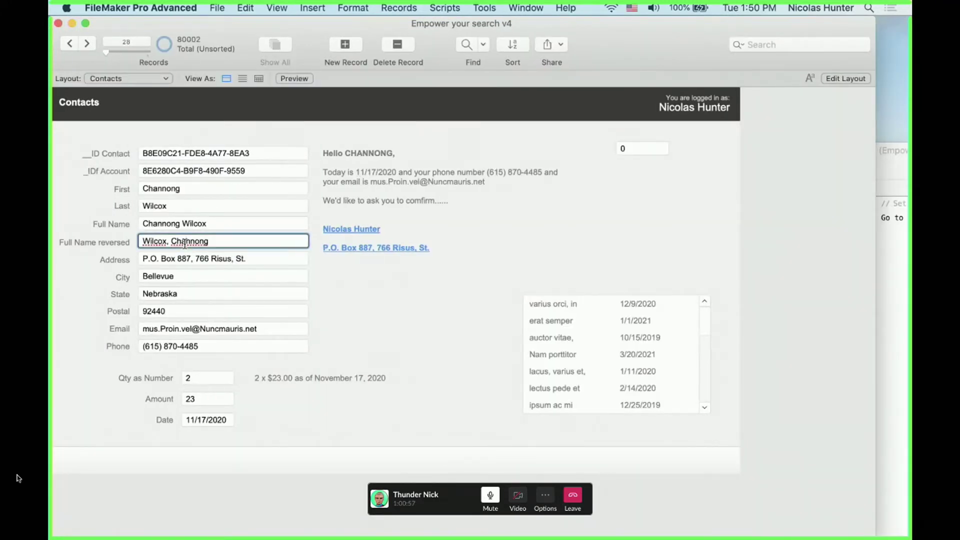
{"action": "left_click", "coordinate": [166, 189]}
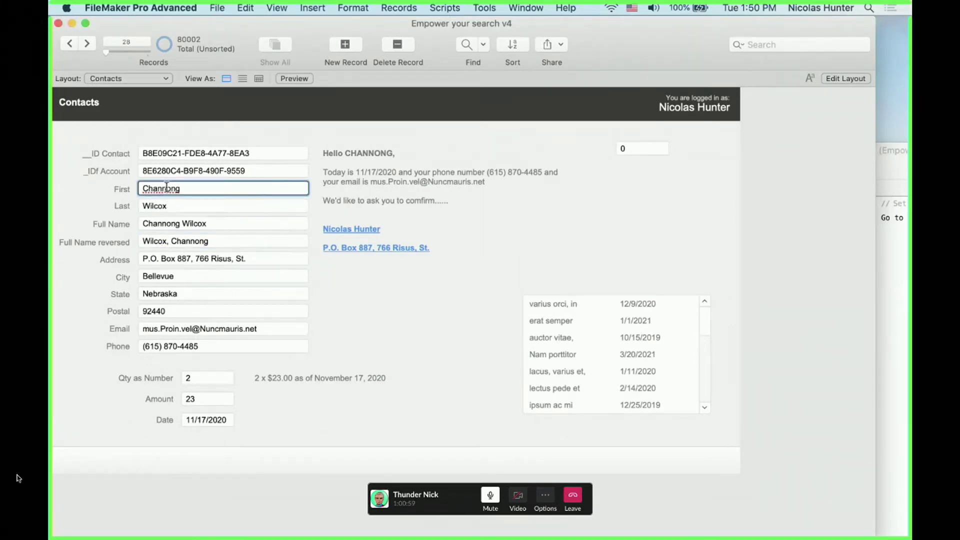
{"action": "left_click", "coordinate": [167, 206]}
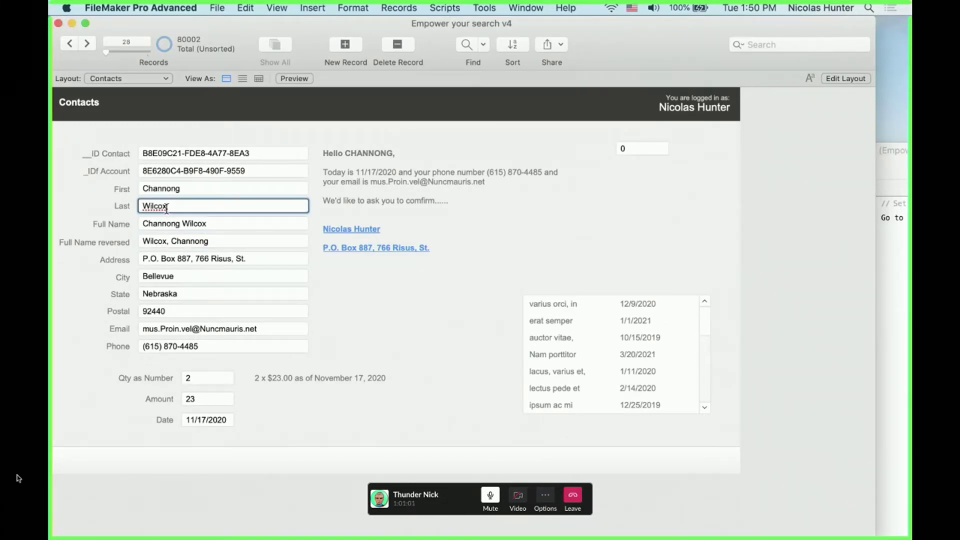
{"action": "key", "text": "super+l"}
{"action": "left_click", "coordinate": [223, 242]}
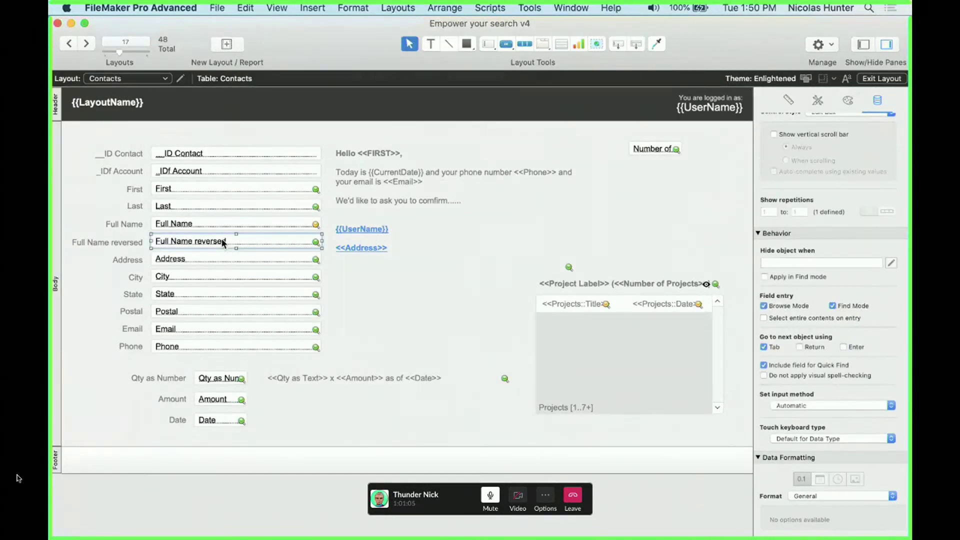
Enter the hide calculation IsEmpty ( List ( Contacts::First ; Contacts::Last ) ) and switch to Browse
{"action": "left_click", "coordinate": [895, 262]}
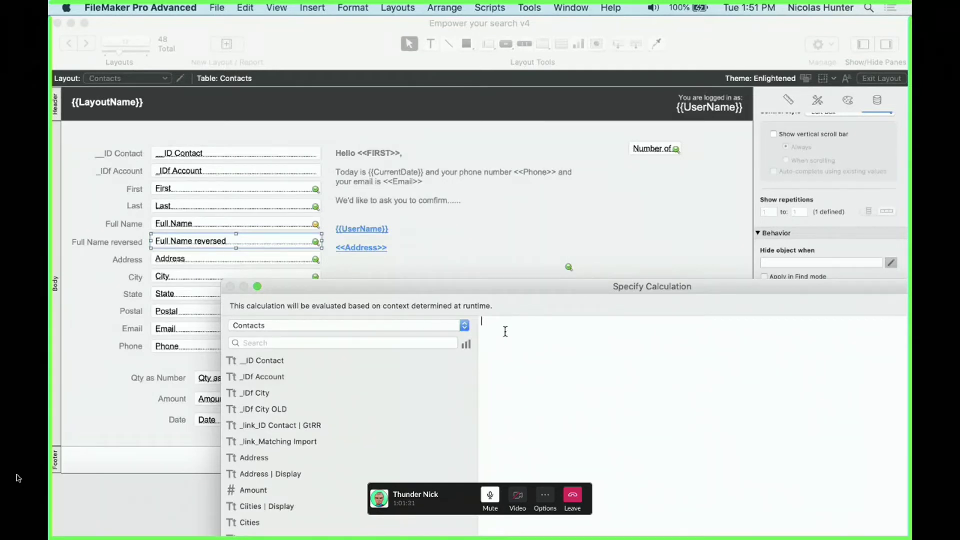
{"action": "type", "text": "ise"}
{"action": "key", "text": "Return"}
{"action": "type", "text": "l"}
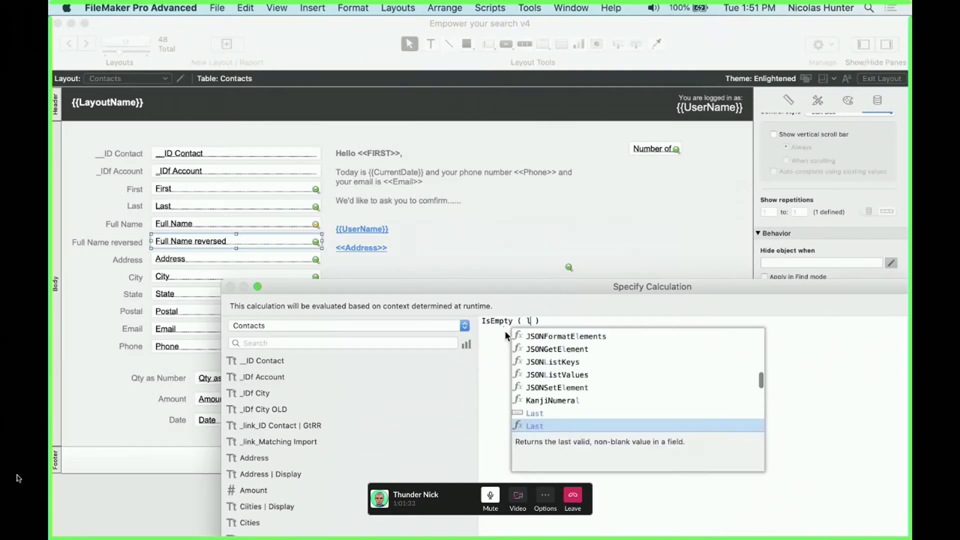
{"action": "key", "text": "Return"}
{"action": "type", "text": "first"}
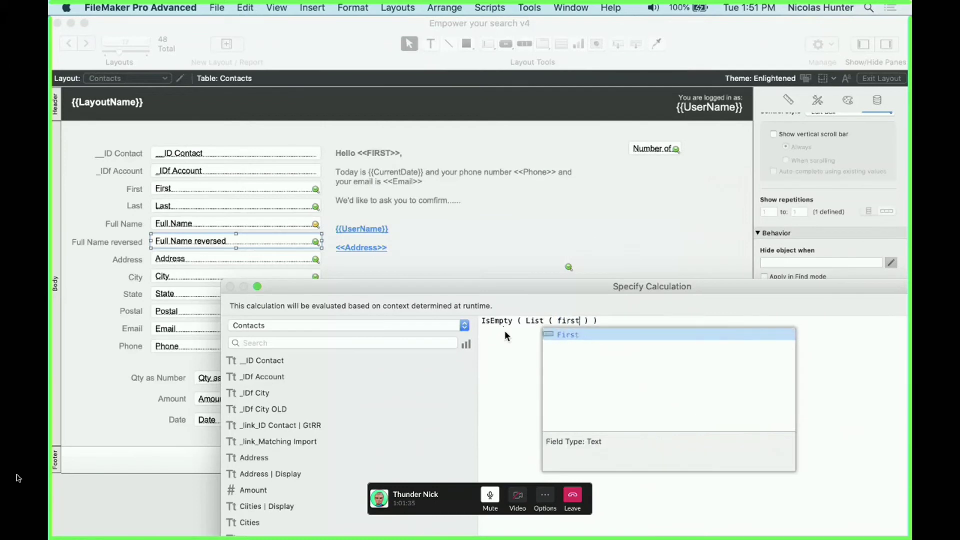
{"action": "key", "text": "Return"}
{"action": "type", "text": "; last"}
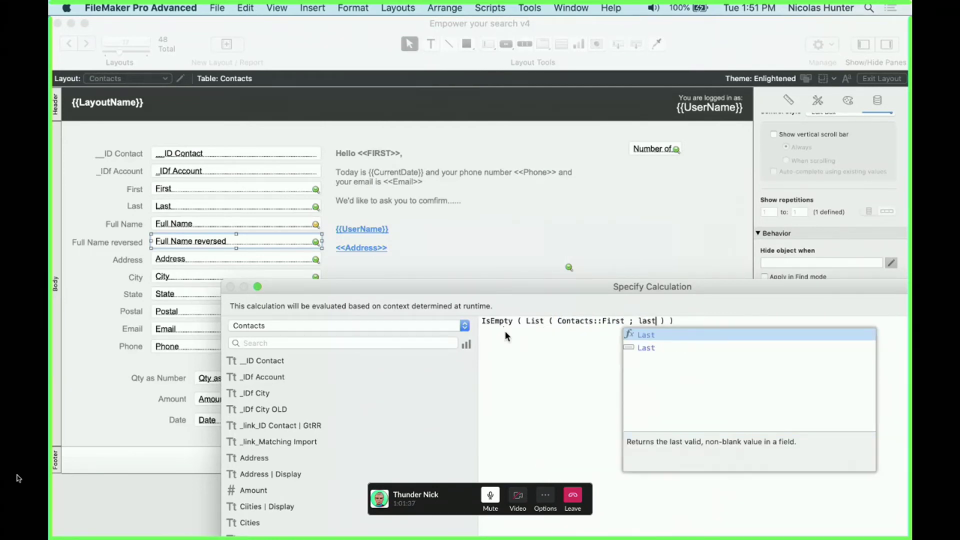
{"action": "key", "text": "Return"}
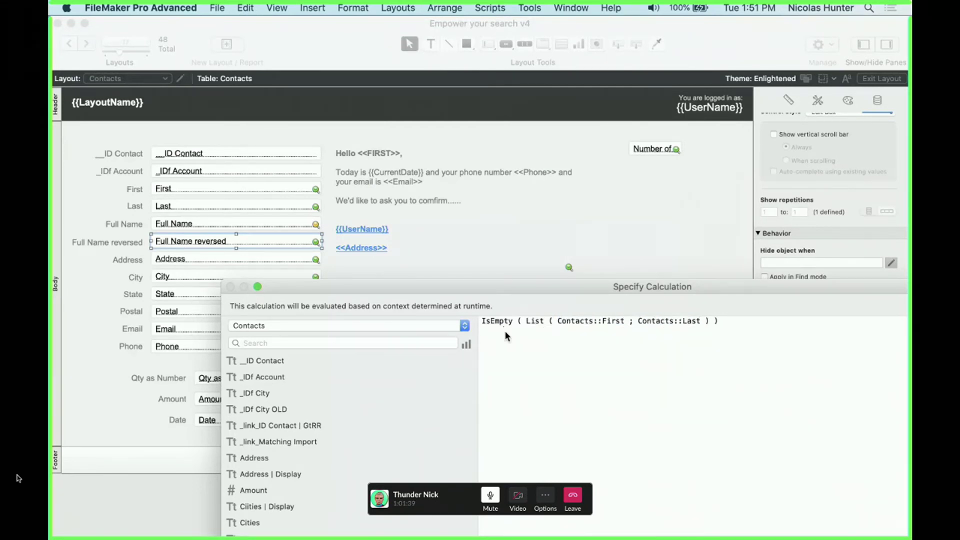
{"action": "key", "text": "KP_Enter"}
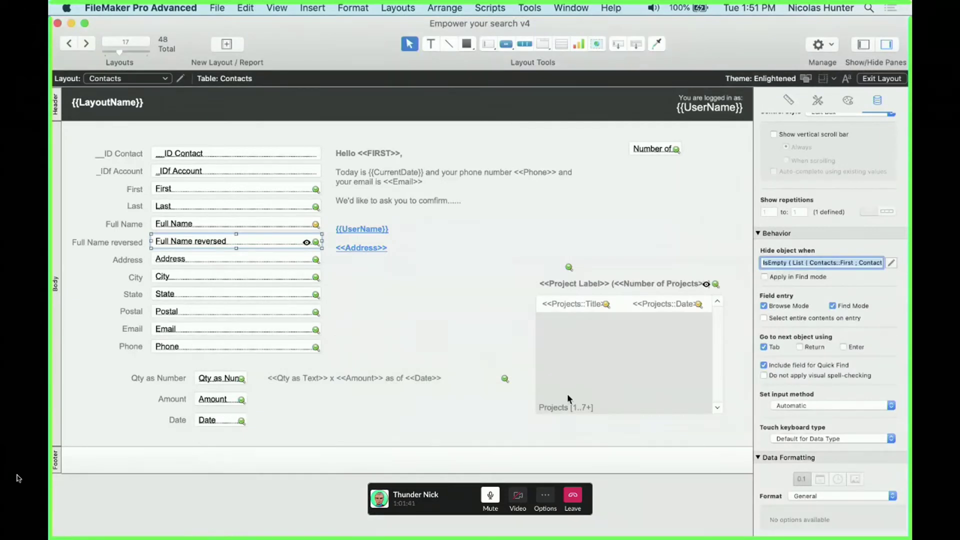
{"action": "key", "text": "super+b"}
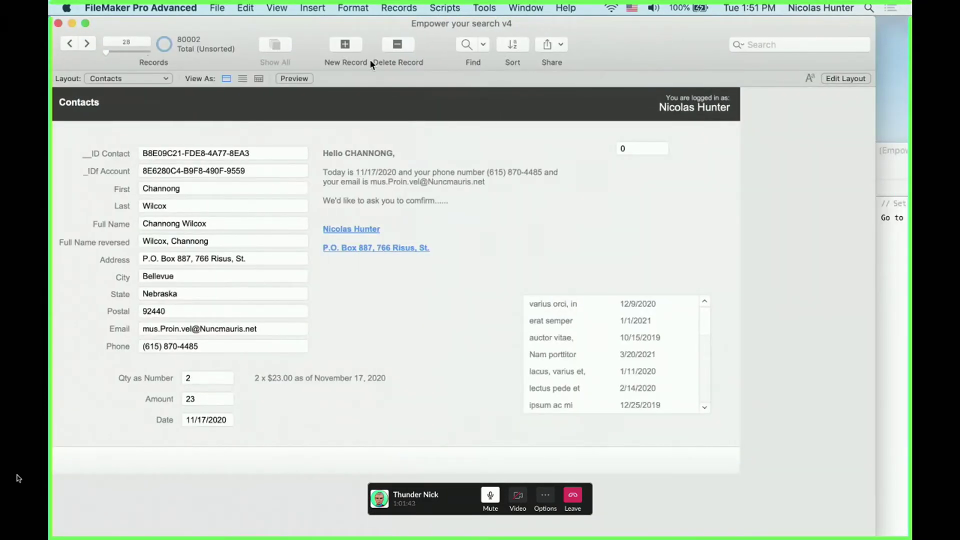
Create a new contact record, then enter and clear a test First name 'q'
{"action": "left_click", "coordinate": [350, 46]}
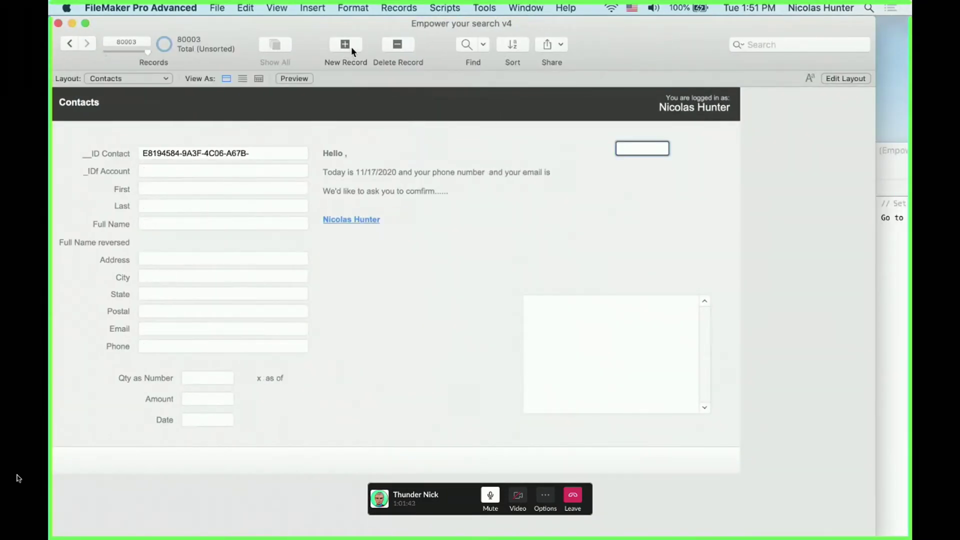
{"action": "left_click", "coordinate": [161, 193]}
{"action": "type", "text": "q"}
{"action": "left_click", "coordinate": [347, 282]}
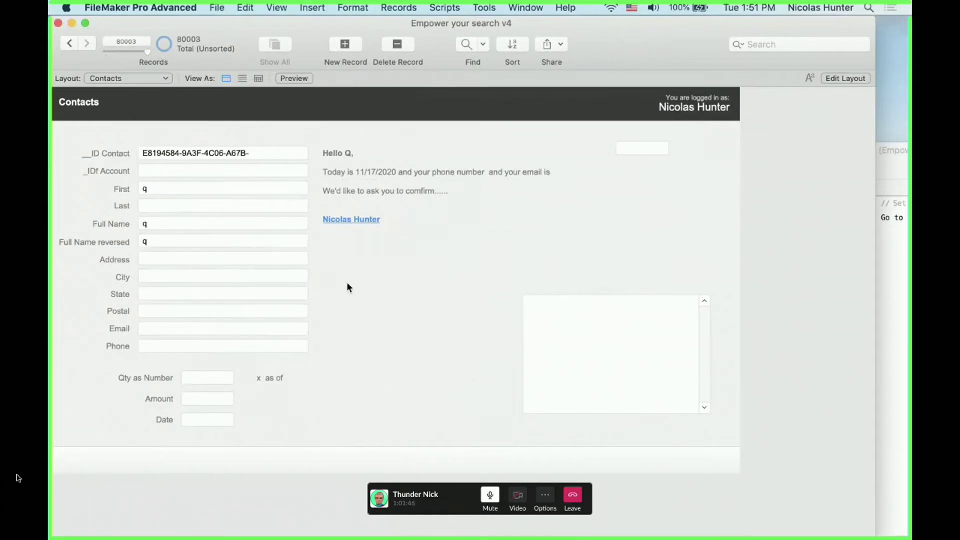
{"action": "left_click", "coordinate": [185, 189]}
{"action": "key", "text": "BackSpace"}
{"action": "left_click", "coordinate": [184, 213]}
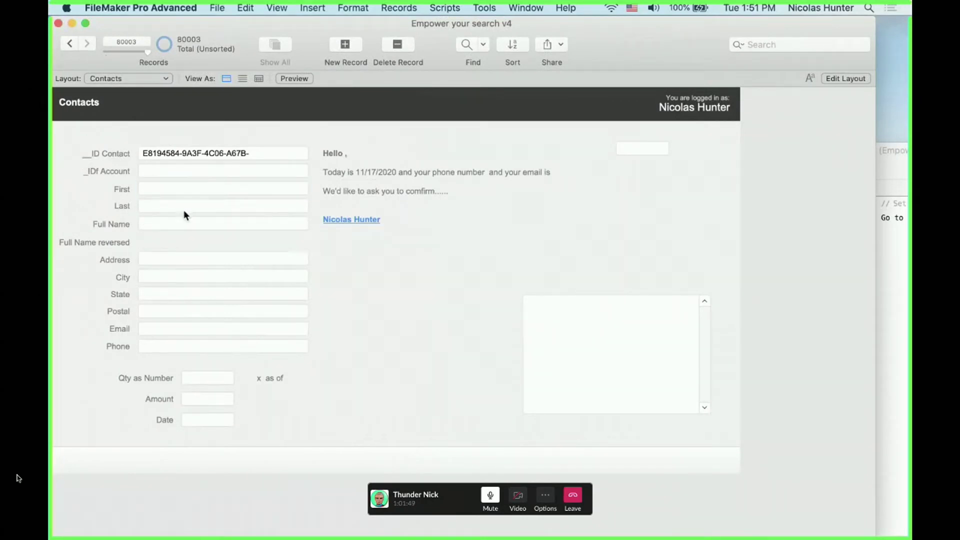
Enter and clear a test Last name 'w', confirming Full Name reversed stays hidden
{"action": "left_click", "coordinate": [184, 207]}
{"action": "type", "text": "w"}
{"action": "left_click", "coordinate": [335, 248]}
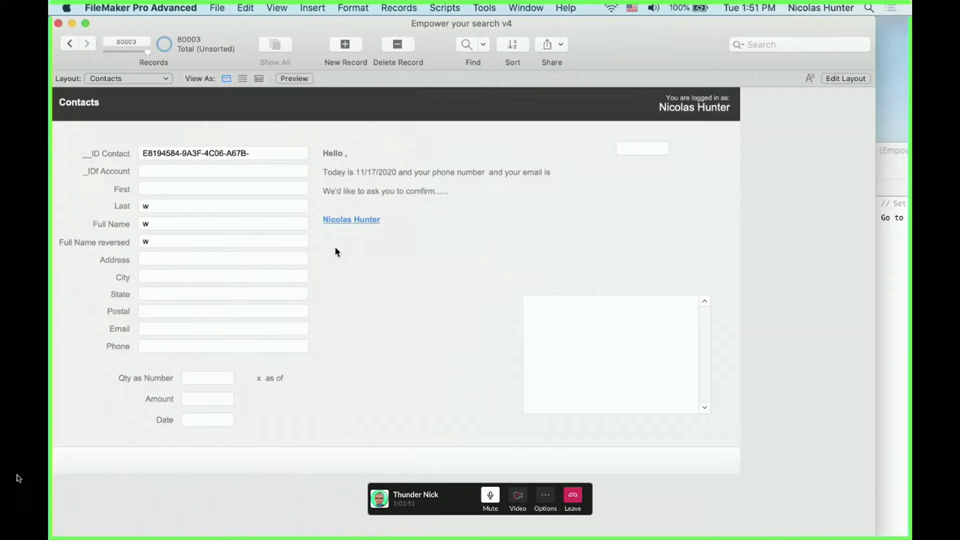
{"action": "left_click", "coordinate": [175, 208]}
{"action": "key", "text": "BackSpace"}
{"action": "left_click", "coordinate": [133, 200]}
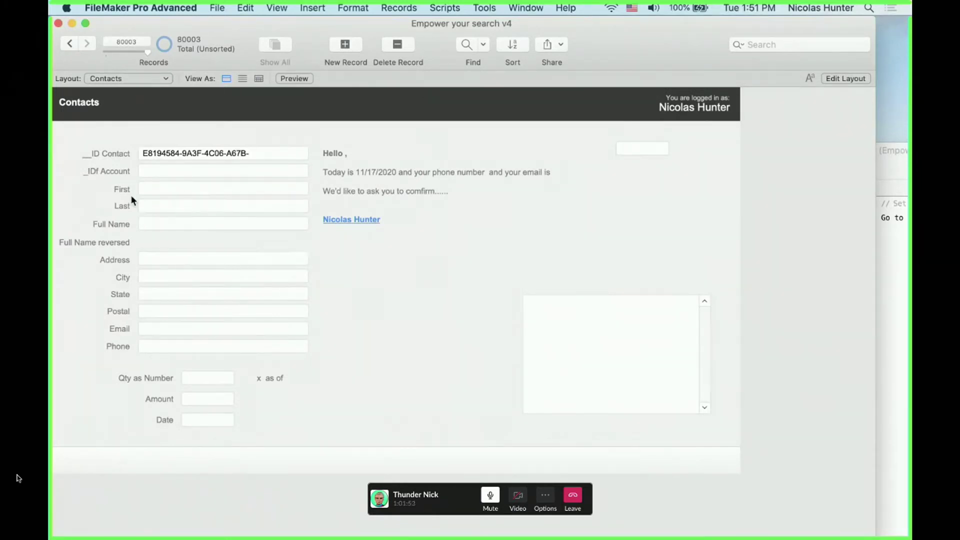
{"action": "left_click", "coordinate": [150, 190]}
{"action": "left_click", "coordinate": [149, 203]}
{"action": "left_click", "coordinate": [149, 195]}
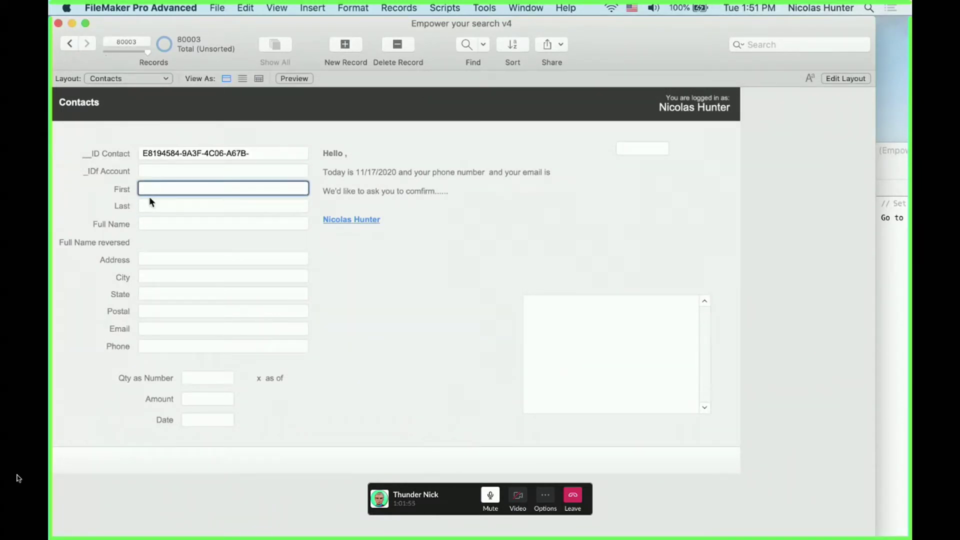
{"action": "left_click", "coordinate": [149, 202]}
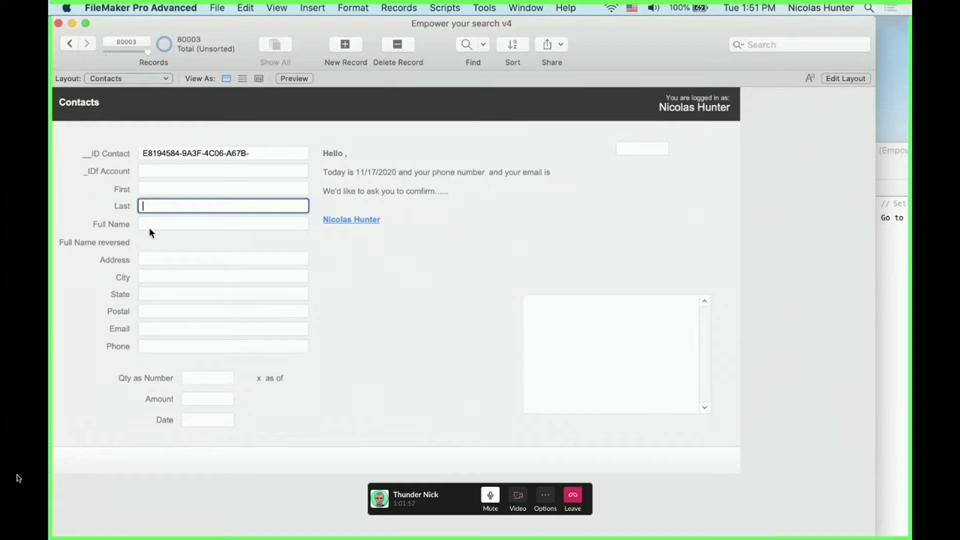
{"action": "left_click", "coordinate": [149, 240]}
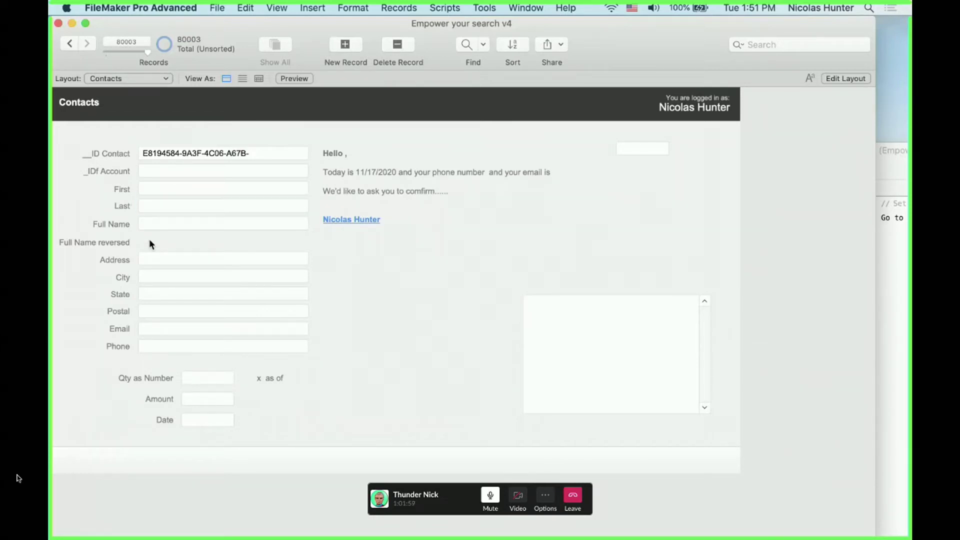
{"action": "key", "text": "super+l"}
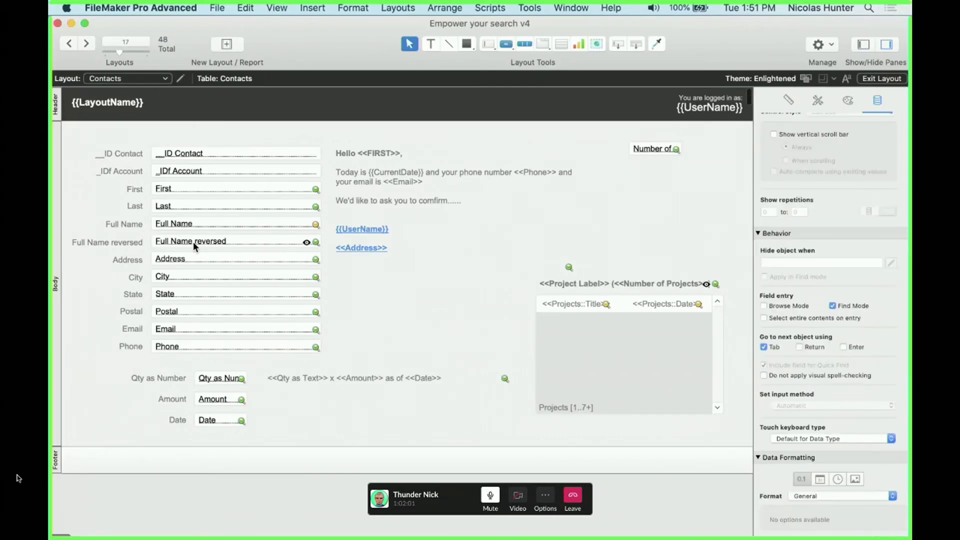
{"action": "left_click", "coordinate": [171, 192]}
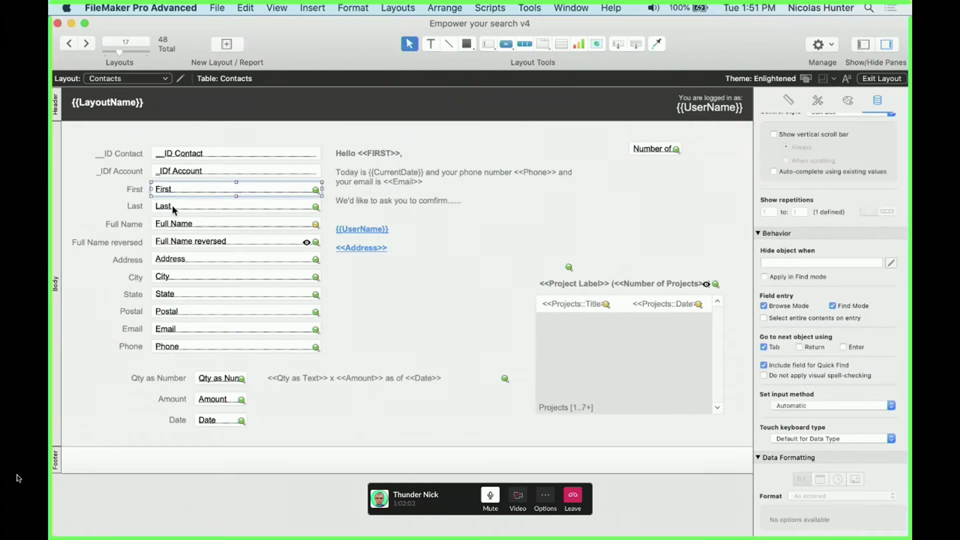
{"action": "left_click", "coordinate": [191, 204]}
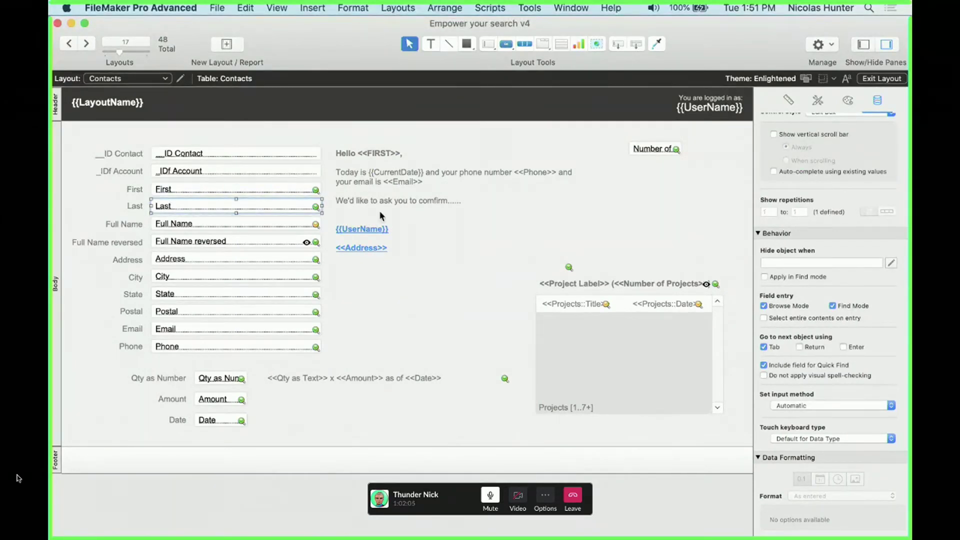
{"action": "left_click", "coordinate": [191, 244]}
{"action": "left_click", "coordinate": [889, 263]}
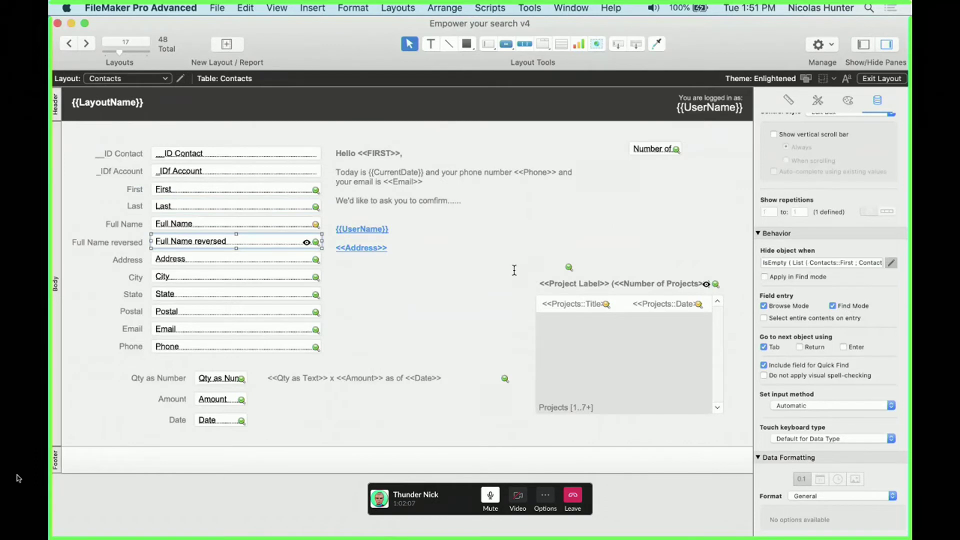
{"action": "double_click", "coordinate": [345, 161]}
{"action": "left_click", "coordinate": [346, 161]}
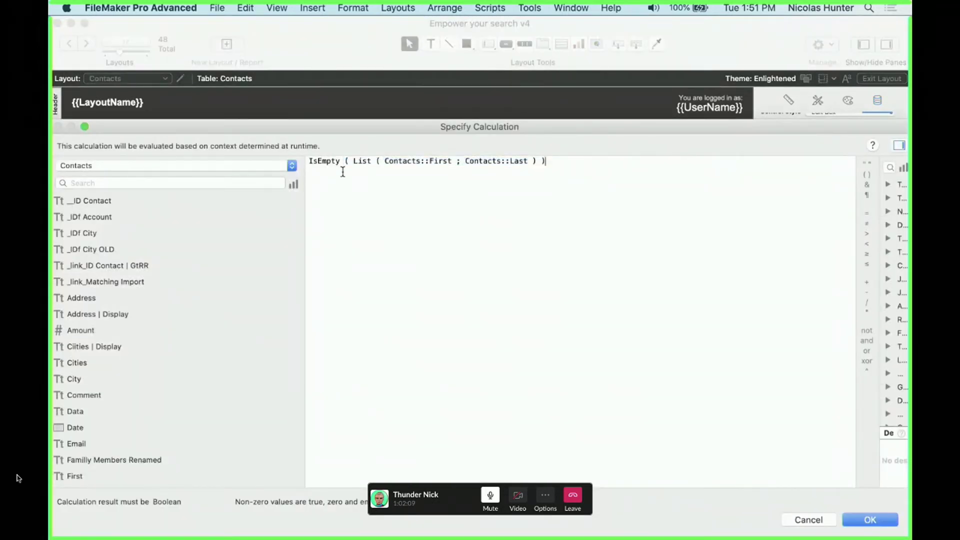
{"action": "left_click_drag", "start_coordinate": [354, 161], "coordinate": [539, 162]}
{"action": "left_click", "coordinate": [495, 187]}
{"action": "key", "text": "Escape"}
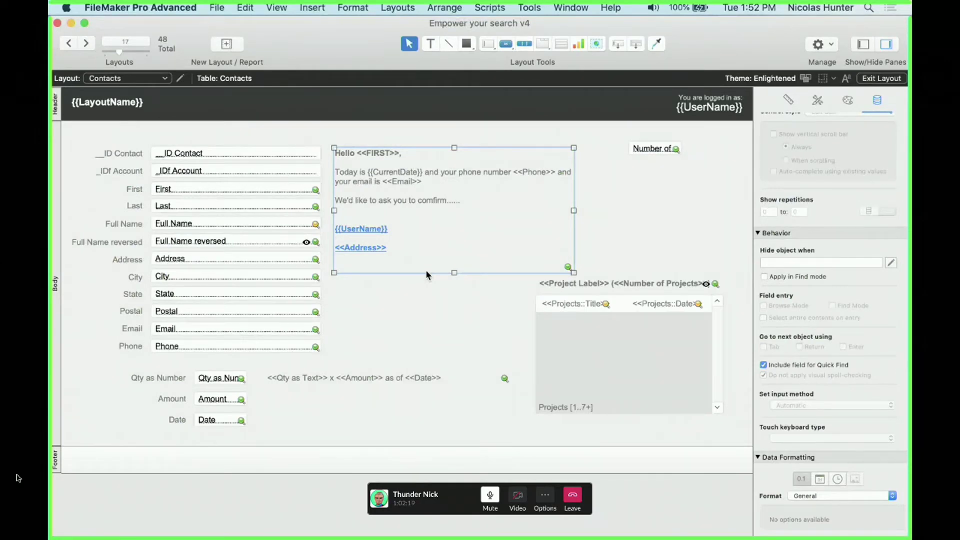
{"action": "left_click", "coordinate": [454, 297]}
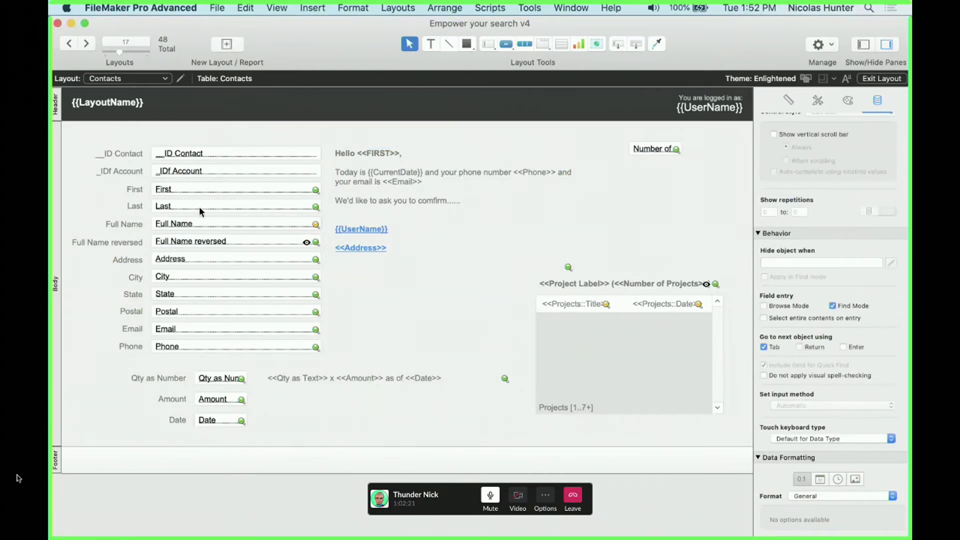
{"action": "left_click", "coordinate": [184, 243]}
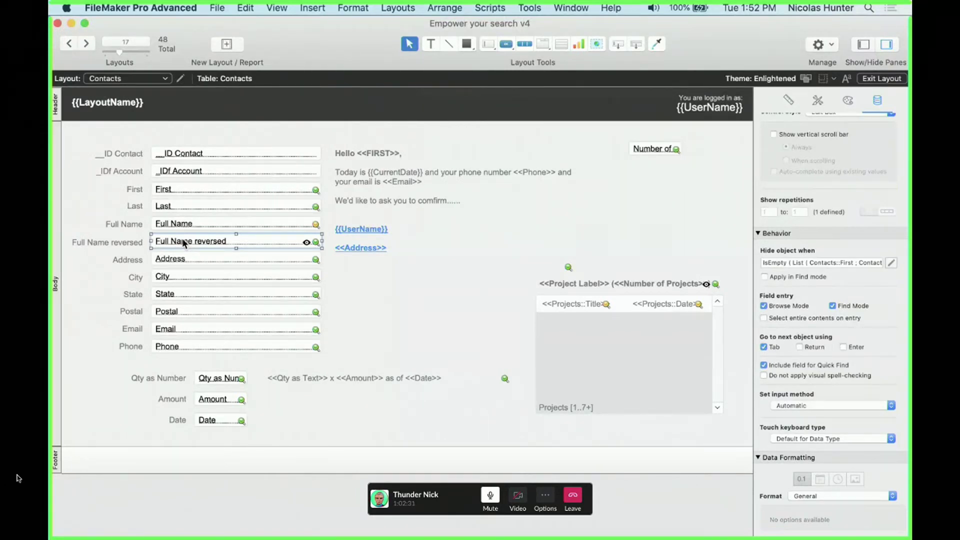
{"action": "left_click", "coordinate": [409, 258]}
{"action": "left_click", "coordinate": [734, 6]}
{"action": "left_click", "coordinate": [735, 4]}
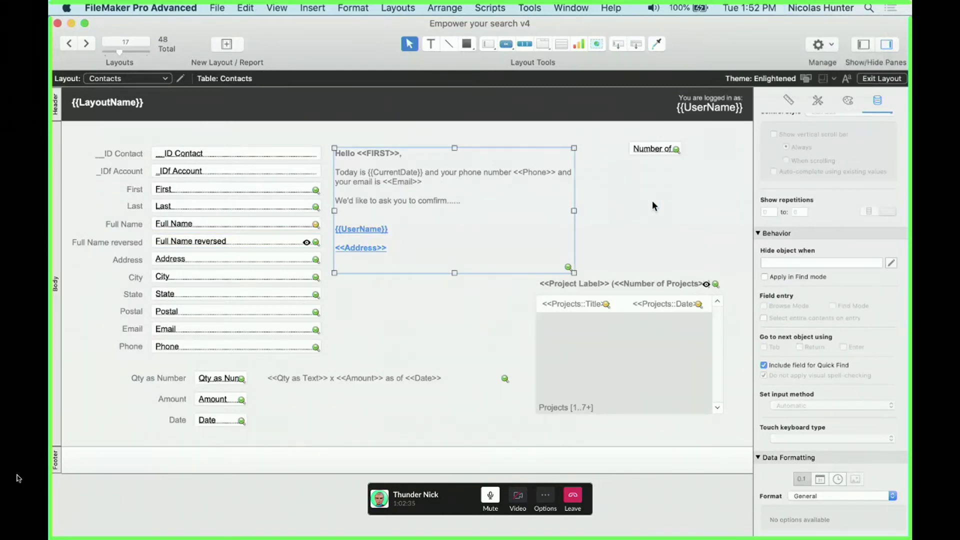
{"action": "left_click", "coordinate": [463, 207]}
Move the Number of field to about x 807 pt, y 76 pt, then select the Projects portal
{"action": "left_click_drag", "start_coordinate": [662, 151], "coordinate": [641, 147]}
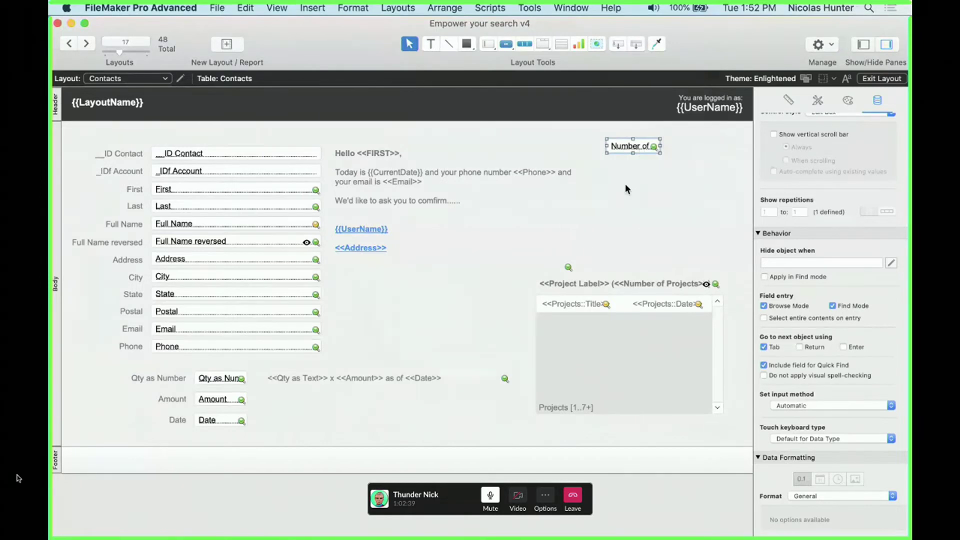
{"action": "left_click", "coordinate": [588, 244]}
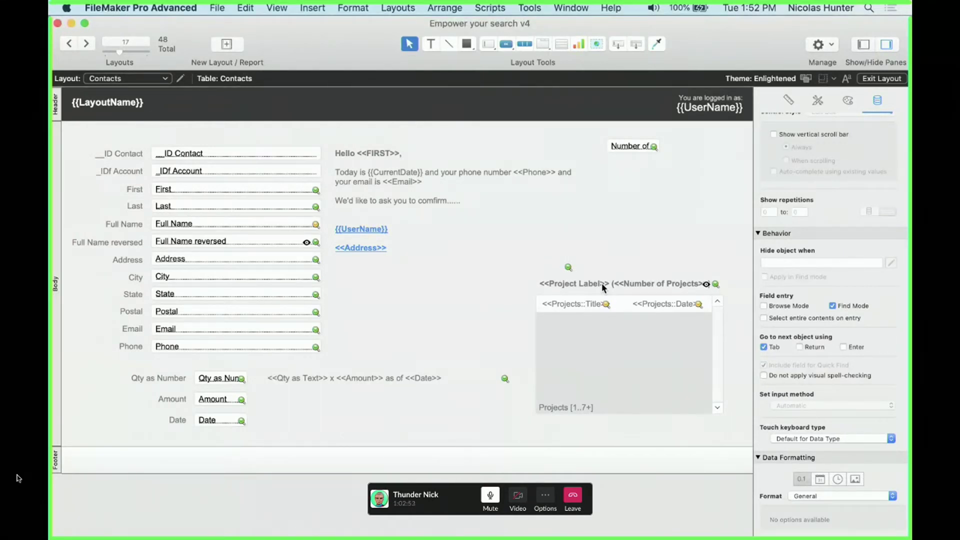
{"action": "left_click", "coordinate": [738, 4]}
{"action": "left_click", "coordinate": [737, 4]}
{"action": "left_click", "coordinate": [603, 349]}
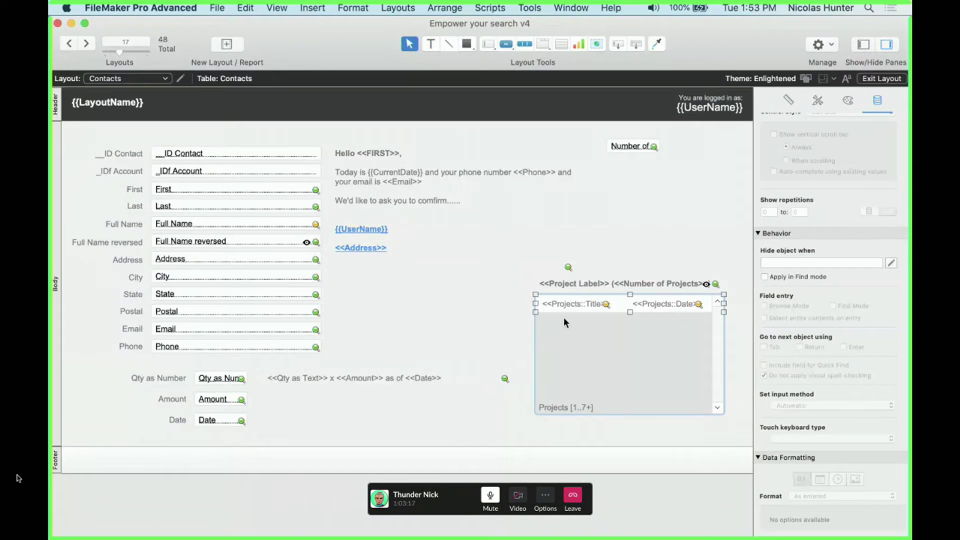
Select the Projects::Title merge field in the portal, briefly opening and closing Find/Replace
{"action": "left_click", "coordinate": [560, 301]}
{"action": "double_click", "coordinate": [559, 301]}
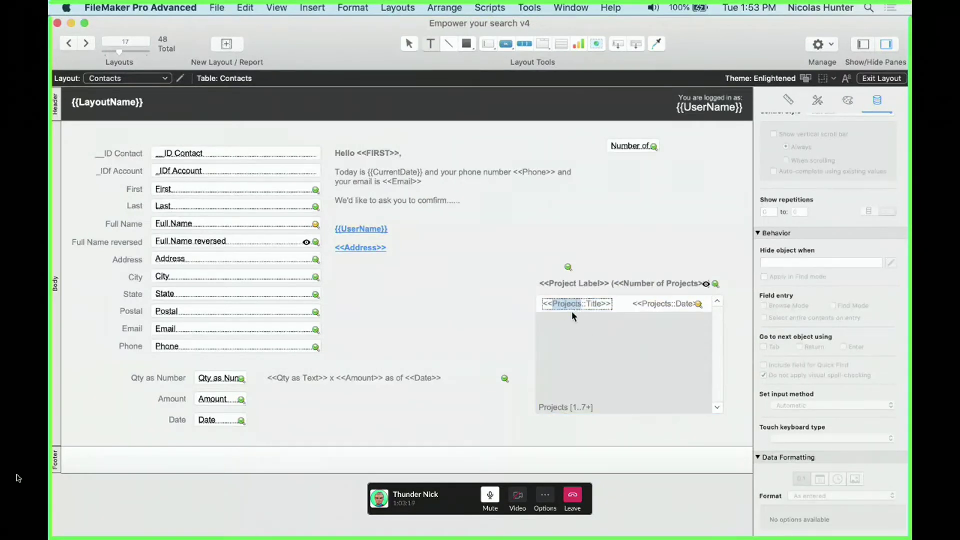
{"action": "key", "text": "Escape"}
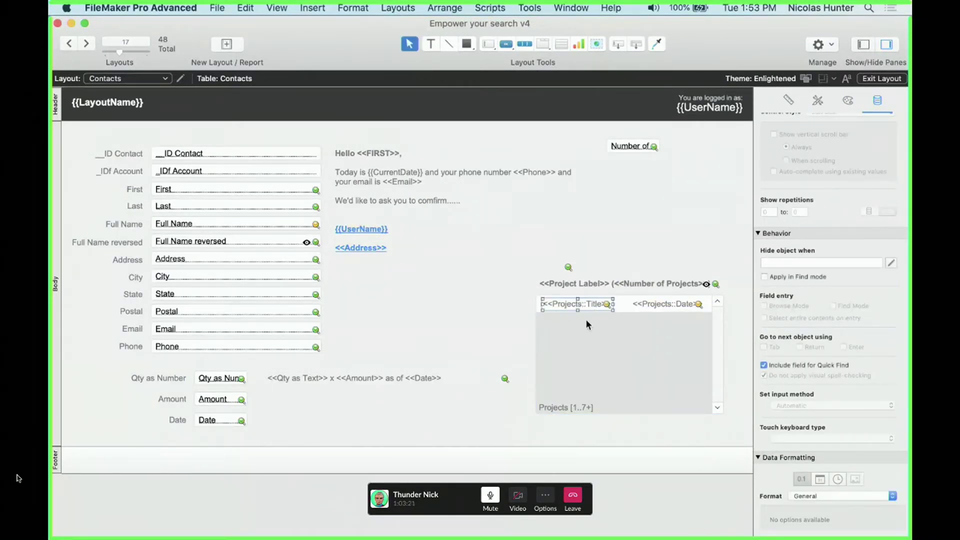
{"action": "left_click", "coordinate": [664, 304]}
{"action": "left_click", "coordinate": [647, 342]}
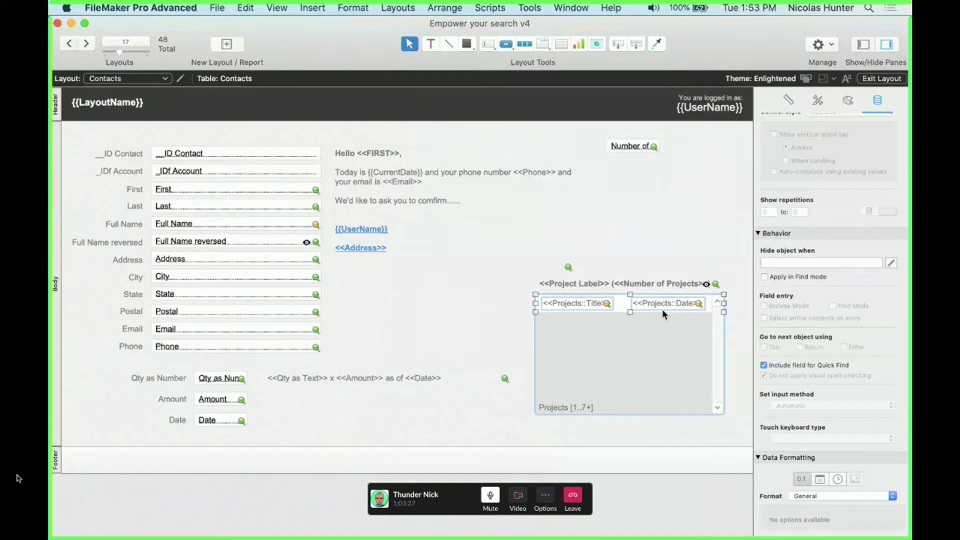
{"action": "left_click", "coordinate": [553, 305]}
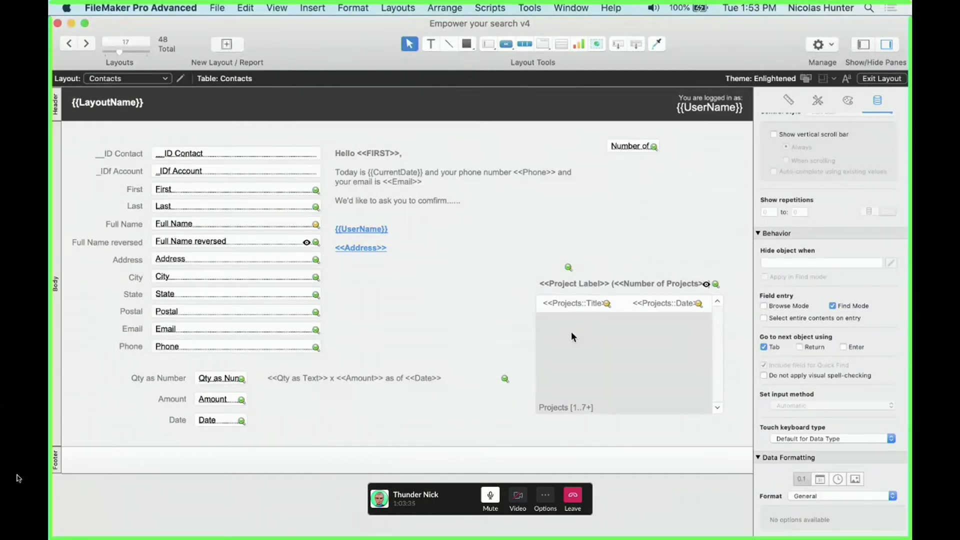
{"action": "left_click", "coordinate": [568, 304]}
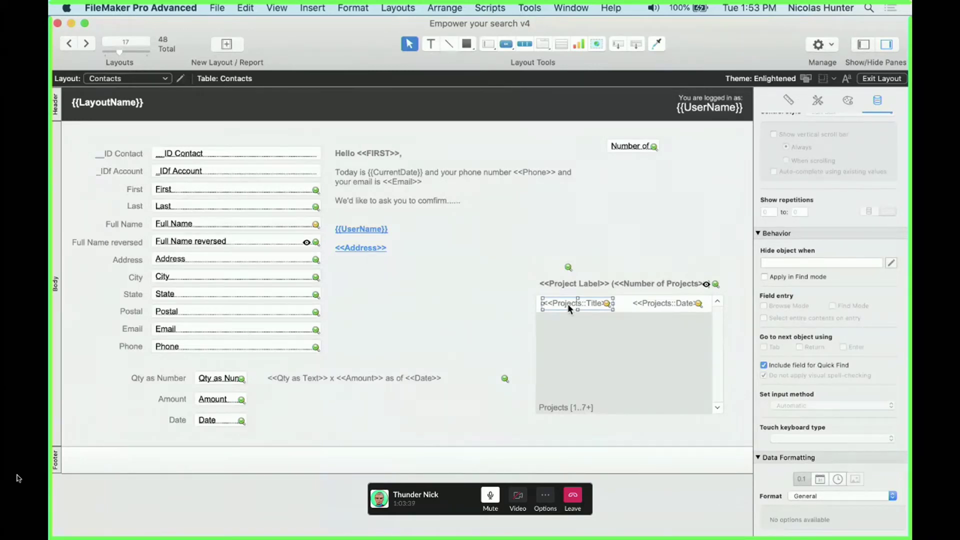
{"action": "left_click", "coordinate": [217, 8]}
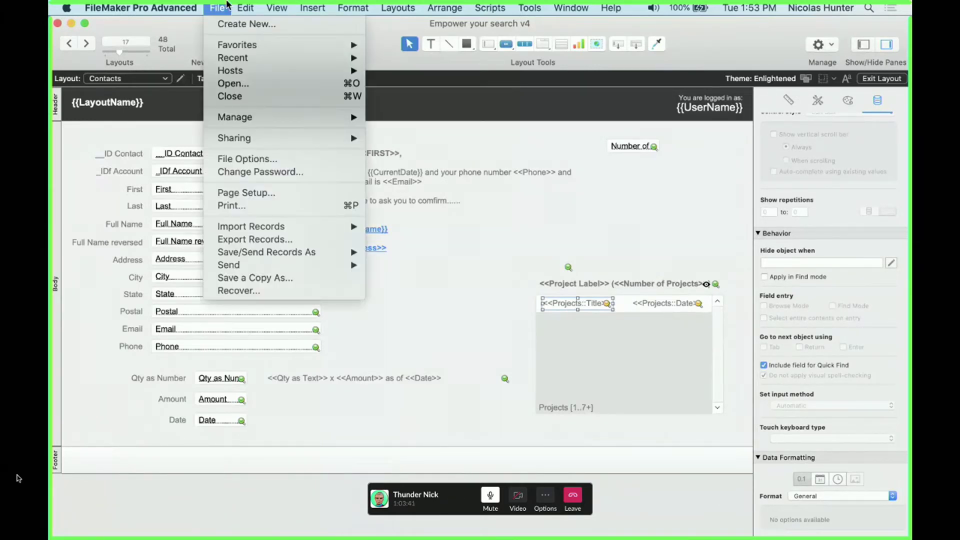
{"action": "mouse_move", "coordinate": [294, 212]}
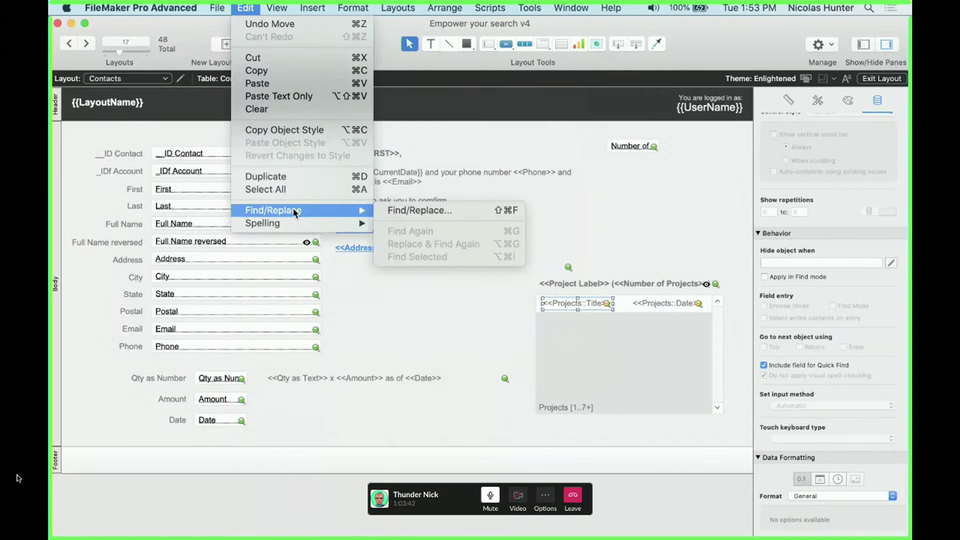
{"action": "left_click", "coordinate": [386, 209]}
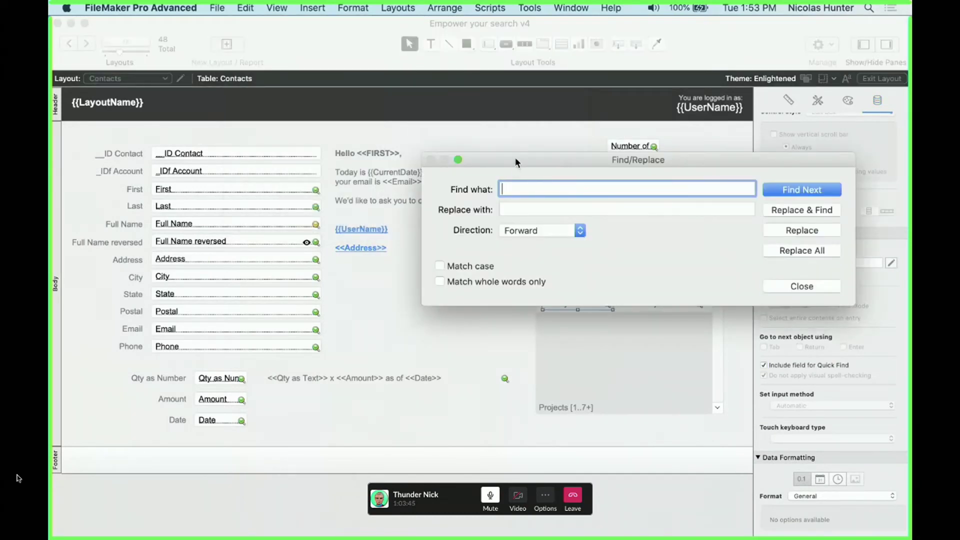
{"action": "key", "text": "Escape"}
Select the <<Projects:: prefix in the Title merge field and paste it as the Find/Replace search text
{"action": "left_click", "coordinate": [573, 303]}
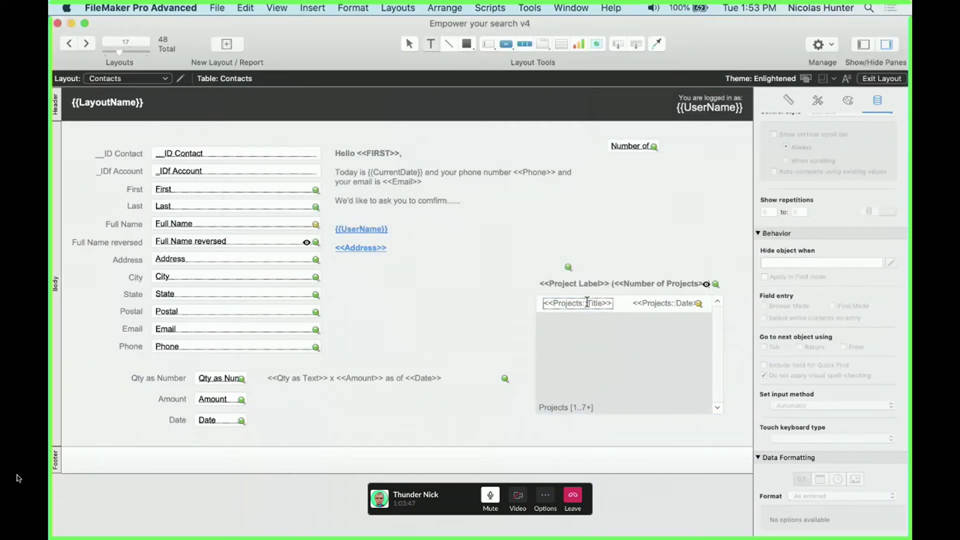
{"action": "left_click_drag", "start_coordinate": [587, 303], "coordinate": [529, 302]}
{"action": "key", "text": "super+c"}
{"action": "left_click", "coordinate": [276, 8]}
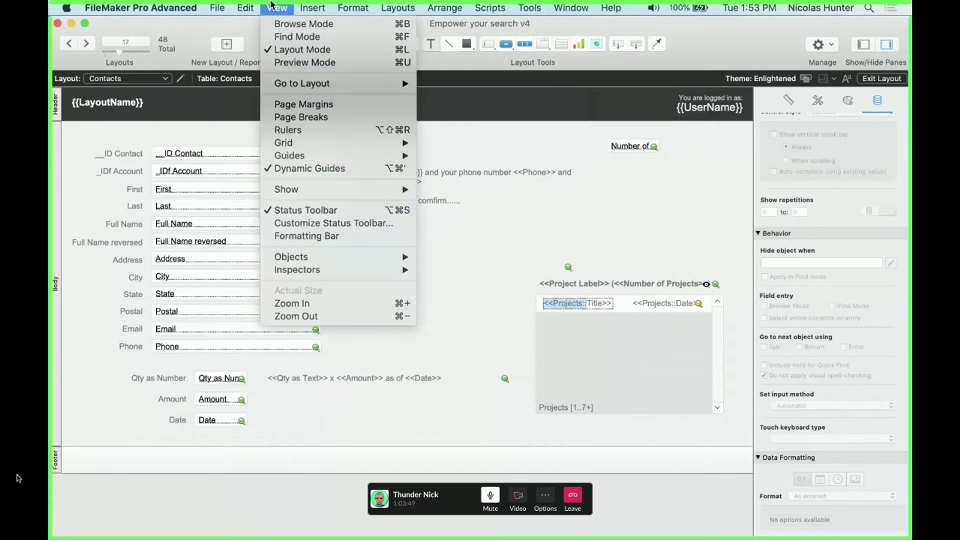
{"action": "mouse_move", "coordinate": [245, 7]}
{"action": "mouse_move", "coordinate": [290, 220]}
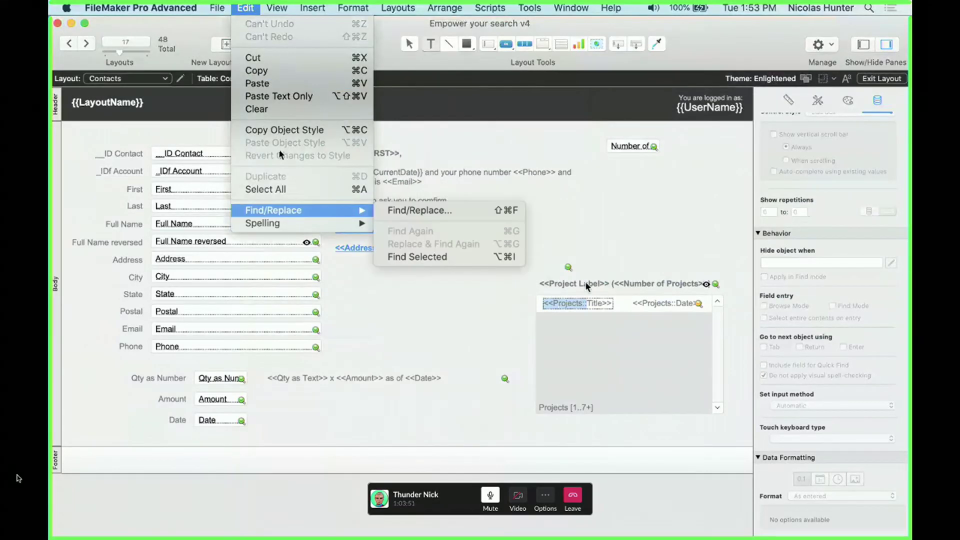
{"action": "left_click", "coordinate": [583, 305]}
{"action": "left_click", "coordinate": [240, 6]}
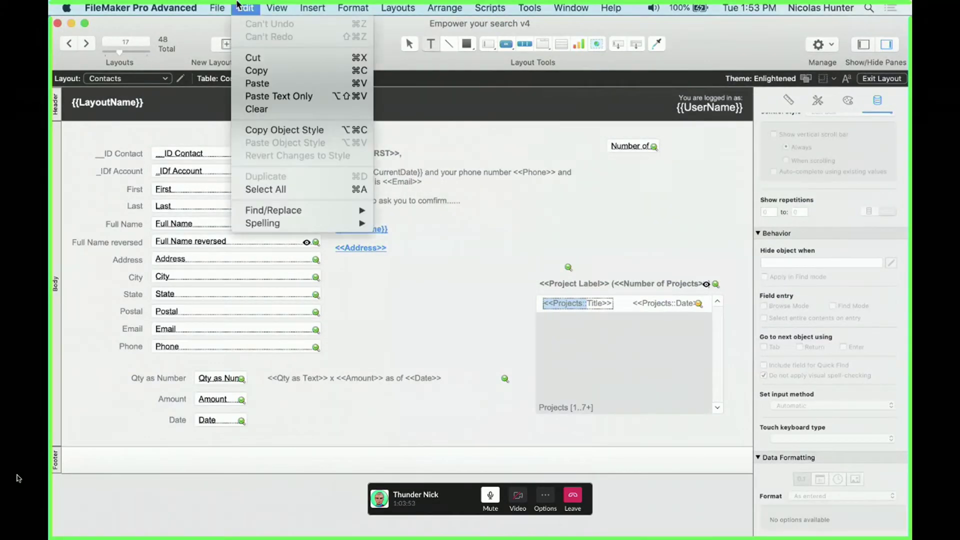
{"action": "mouse_move", "coordinate": [277, 8]}
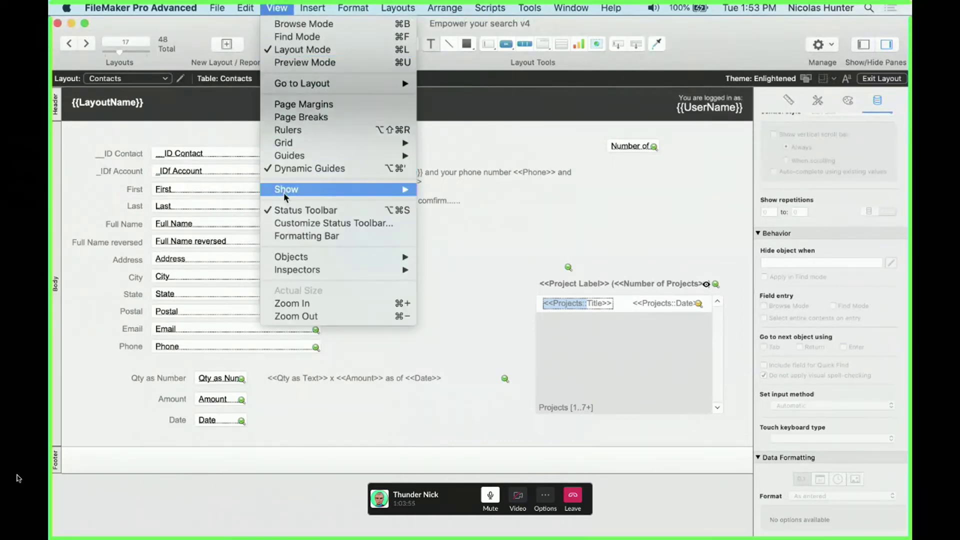
{"action": "mouse_move", "coordinate": [283, 191]}
{"action": "mouse_move", "coordinate": [245, 7]}
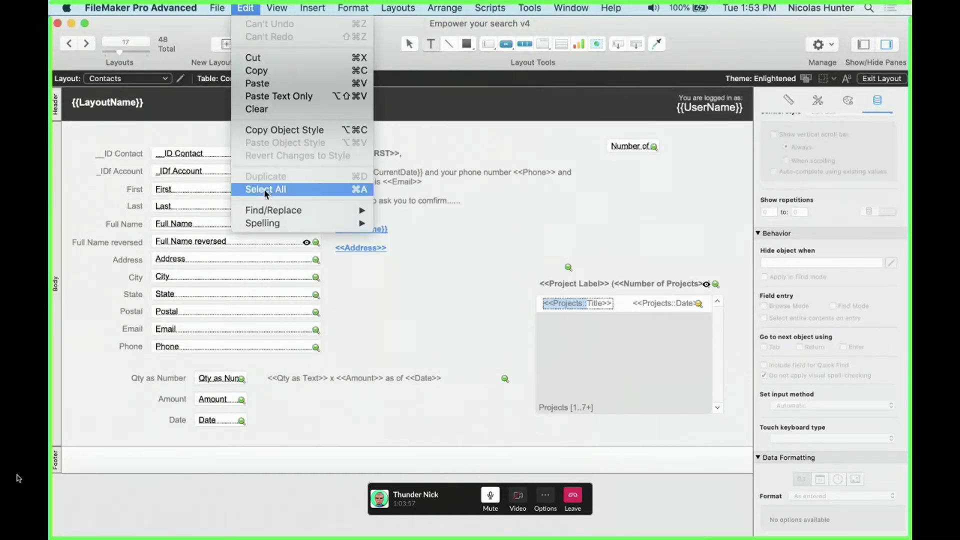
{"action": "mouse_move", "coordinate": [360, 210]}
{"action": "left_click", "coordinate": [391, 211]}
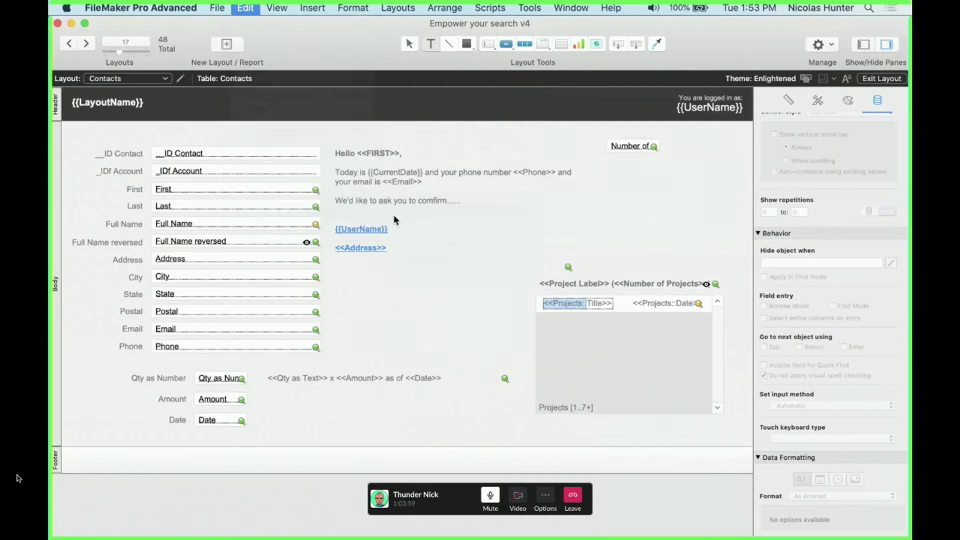
{"action": "key", "text": "super+v"}
Enter a replacement prefix that points <<Projects:: at the New Projects table occurrence
{"action": "left_click", "coordinate": [521, 213]}
{"action": "key", "text": "super+v"}
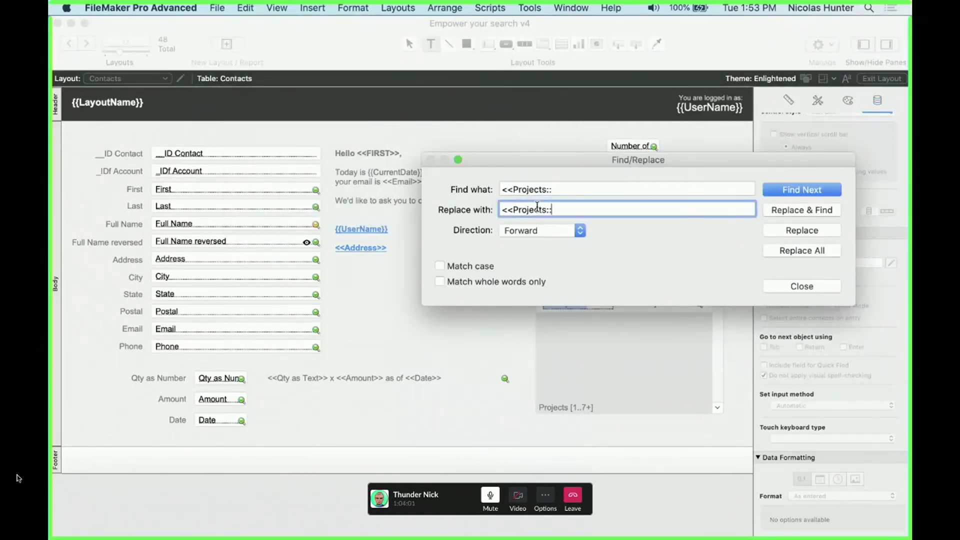
{"action": "left_click_drag", "start_coordinate": [513, 212], "coordinate": [545, 211]}
{"action": "type", "text": "New Project"}
{"action": "key", "text": "BackSpace"}
{"action": "key", "text": "BackSpace"}
{"action": "key", "text": "BackSpace"}
{"action": "key", "text": "BackSpace"}
{"action": "type", "text": "ojects Nick"}
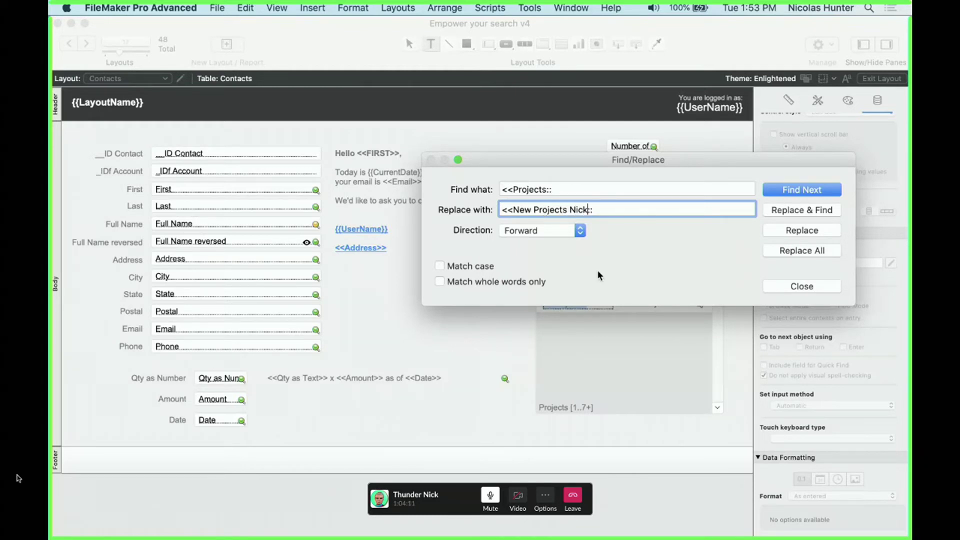
{"action": "left_click_drag", "start_coordinate": [514, 210], "coordinate": [584, 216]}
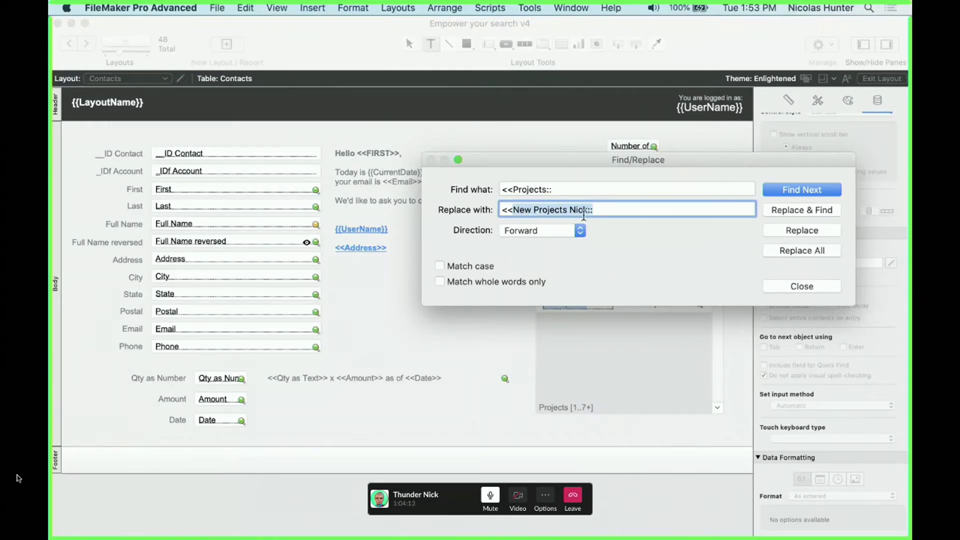
{"action": "left_click", "coordinate": [552, 189]}
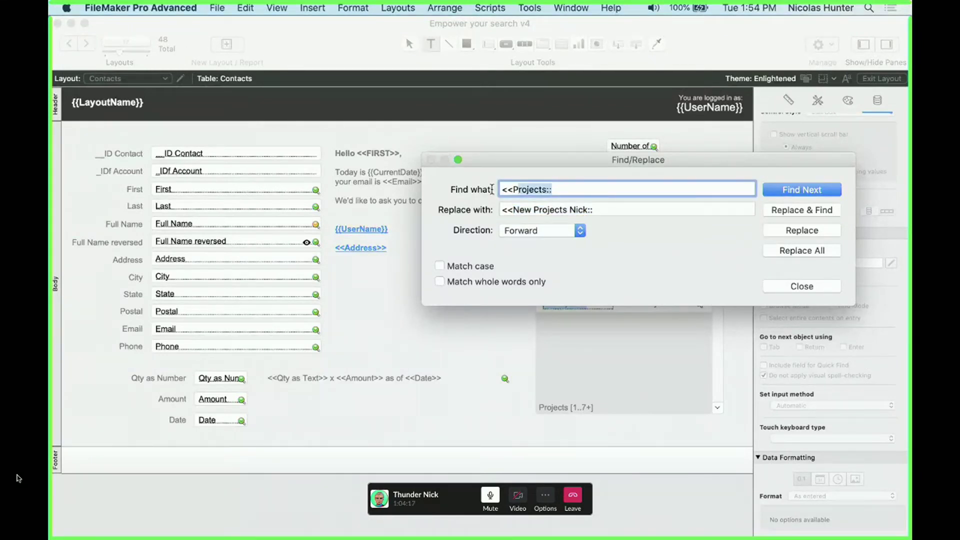
{"action": "left_click", "coordinate": [526, 209]}
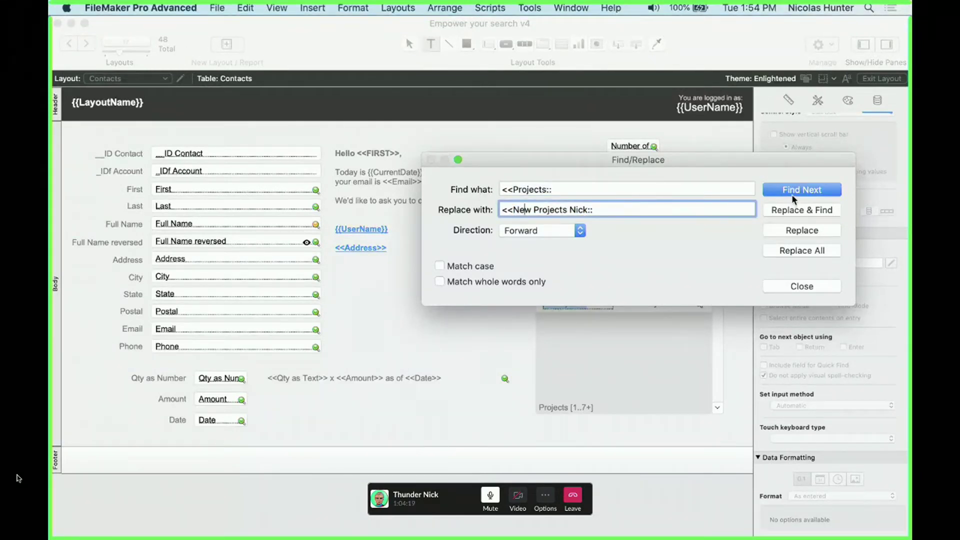
Replace all 2 occurrences, confirm and dismiss the summary, then close Find/Replace
{"action": "left_click", "coordinate": [797, 249]}
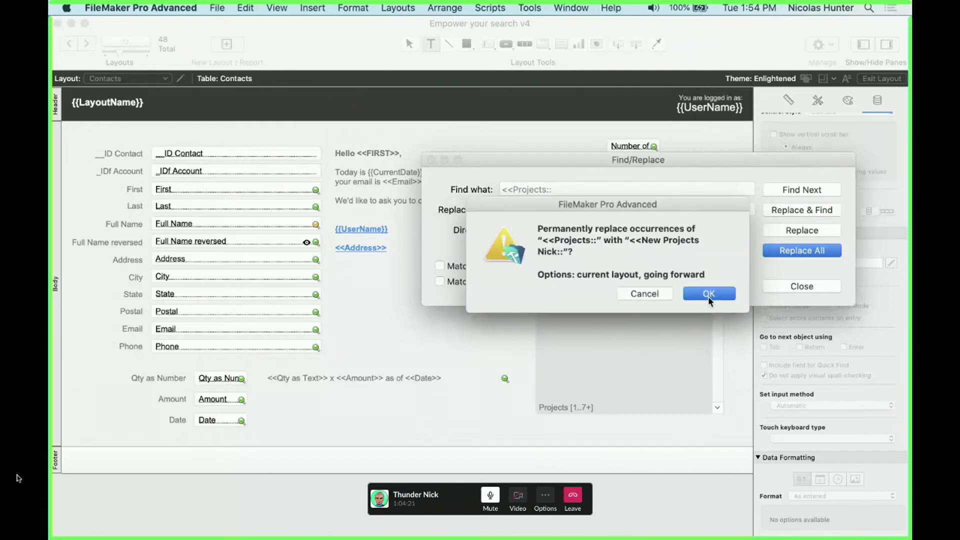
{"action": "left_click", "coordinate": [708, 296]}
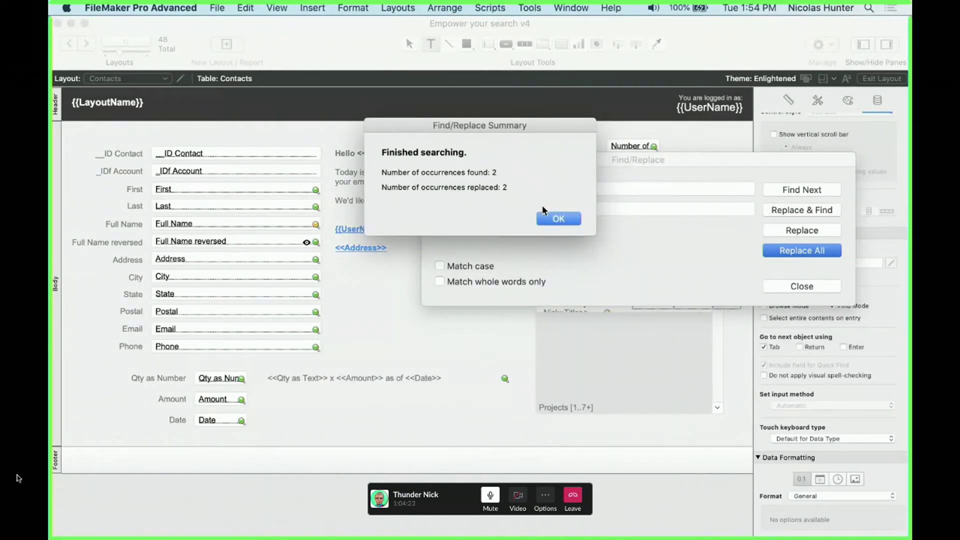
{"action": "left_click", "coordinate": [557, 217]}
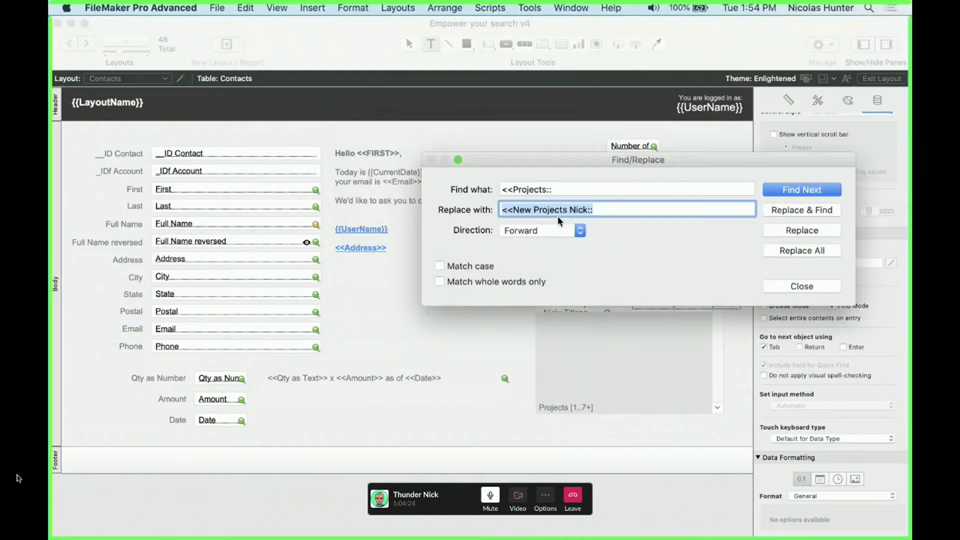
{"action": "left_click", "coordinate": [809, 288]}
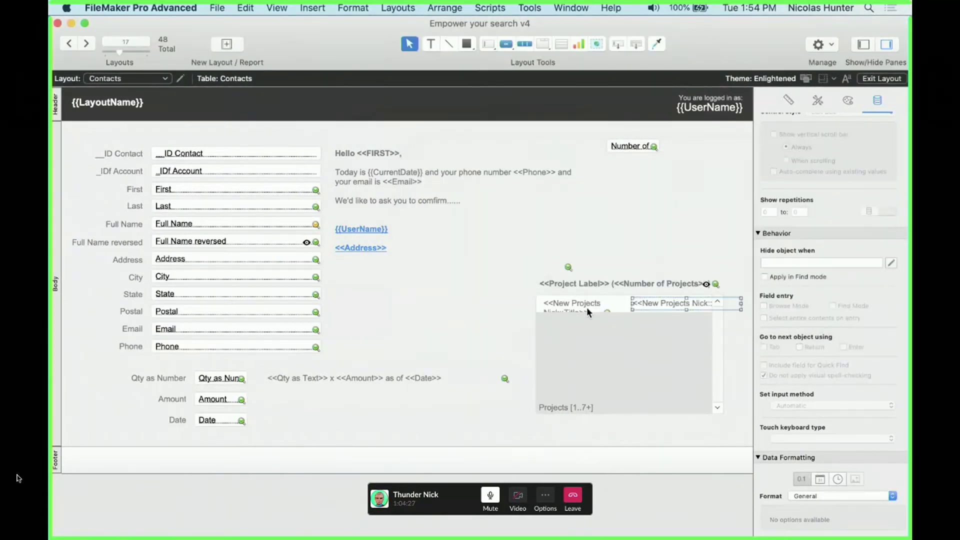
Select both portal merge fields, then inspect and cancel the Address field's field choice
{"action": "left_click", "coordinate": [587, 310]}
{"action": "left_click", "coordinate": [662, 304], "text": "shift"}
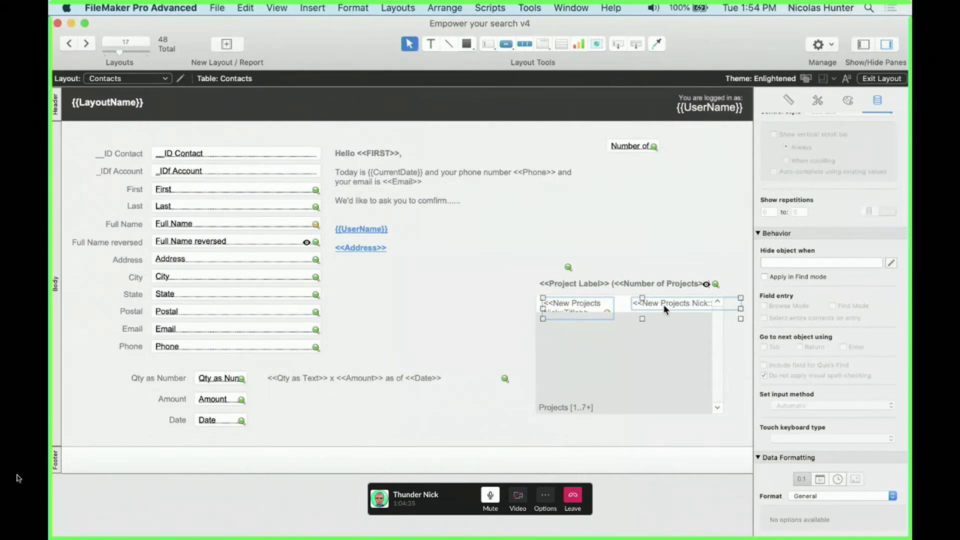
{"action": "double_click", "coordinate": [239, 264]}
{"action": "left_click", "coordinate": [528, 275]}
{"action": "left_click", "coordinate": [527, 190]}
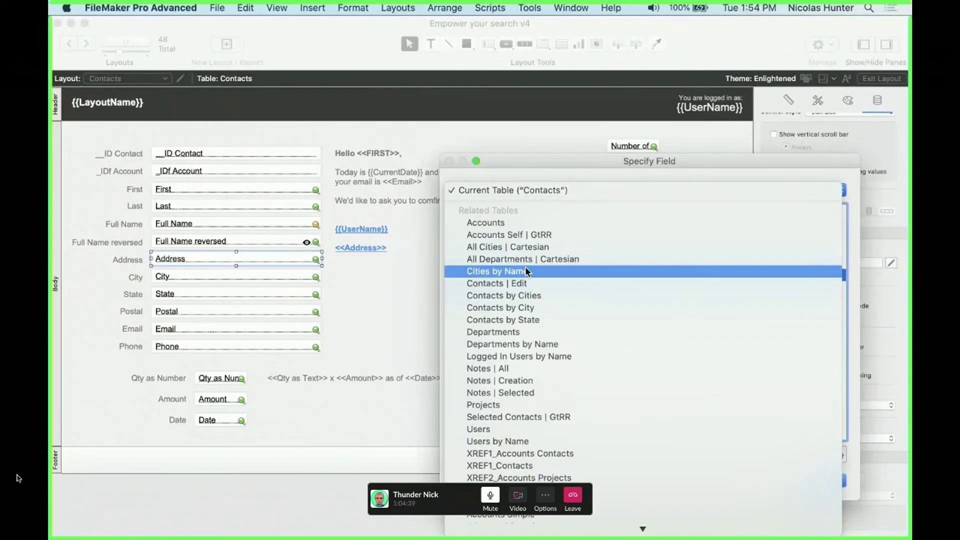
{"action": "key", "text": "Escape"}
Inspect the Full Name reversed field choice without changes, then reselect and deselect the portal fields
{"action": "key", "text": "Escape"}
{"action": "double_click", "coordinate": [255, 243]}
{"action": "left_click", "coordinate": [569, 193]}
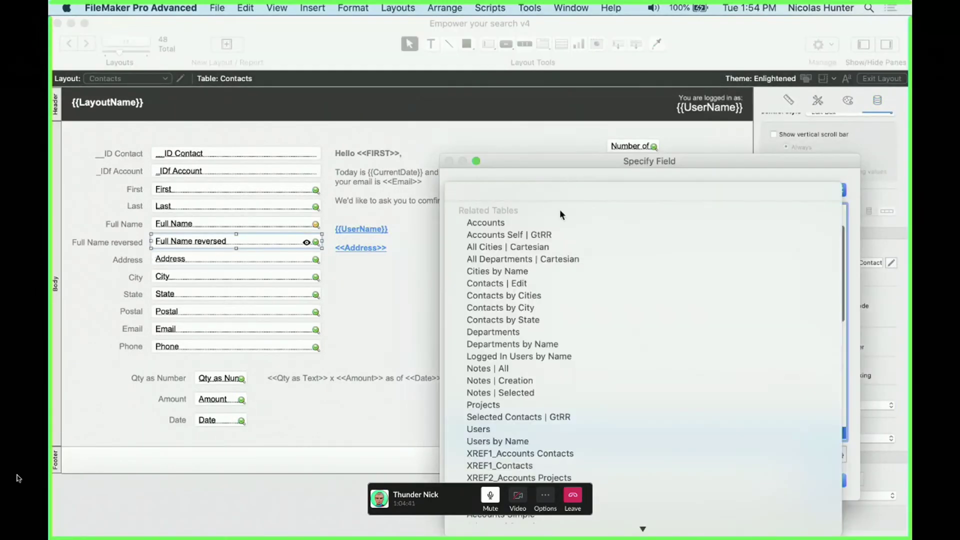
{"action": "key", "text": "Escape"}
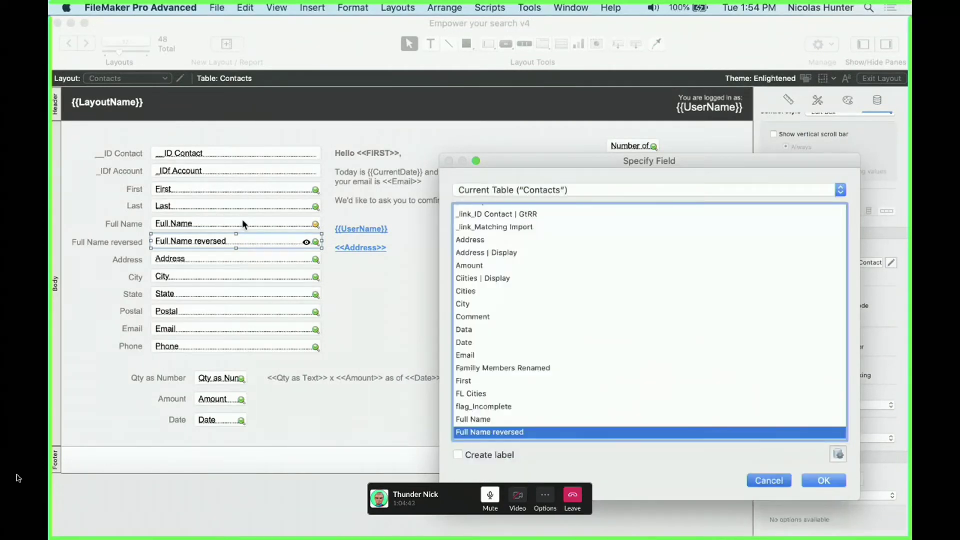
{"action": "key", "text": "Escape"}
{"action": "left_click", "coordinate": [247, 222]}
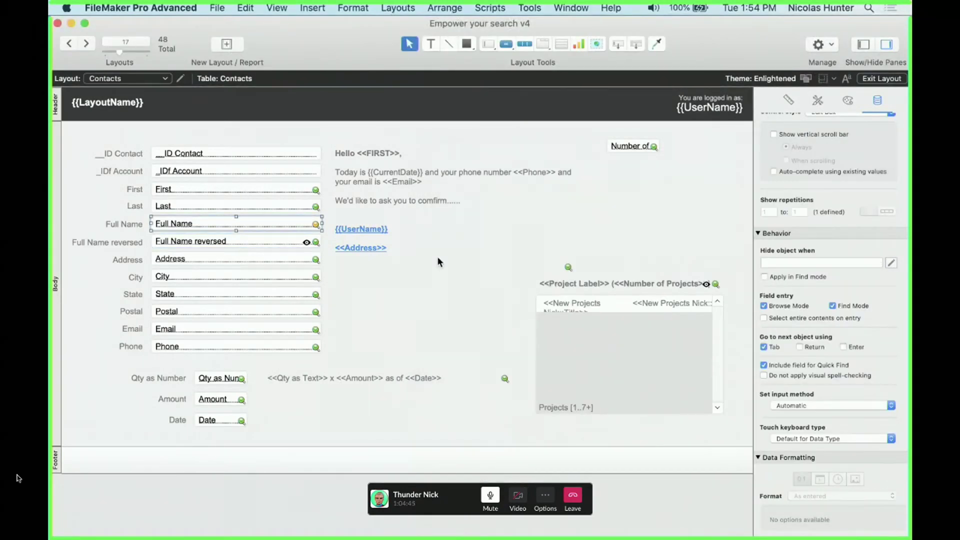
{"action": "left_click", "coordinate": [439, 261]}
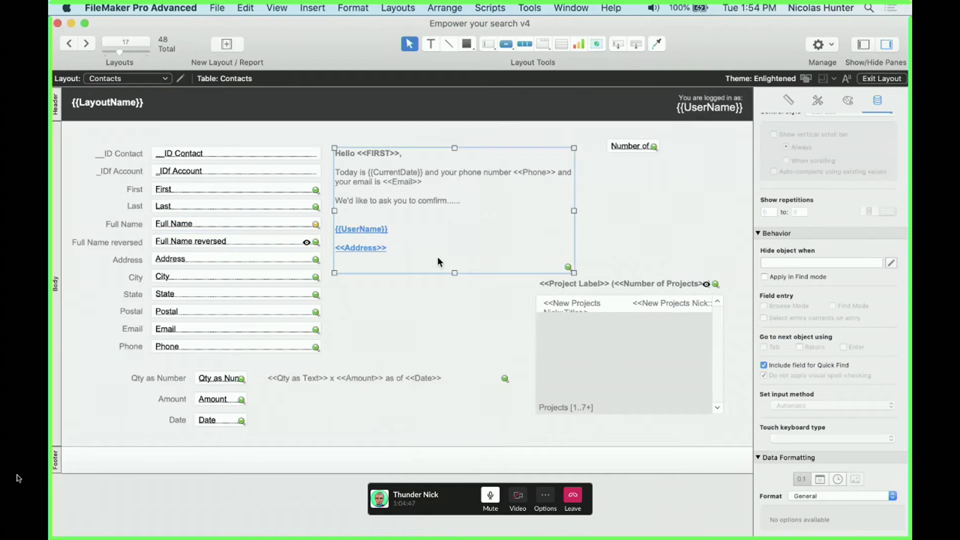
{"action": "left_click", "coordinate": [582, 298]}
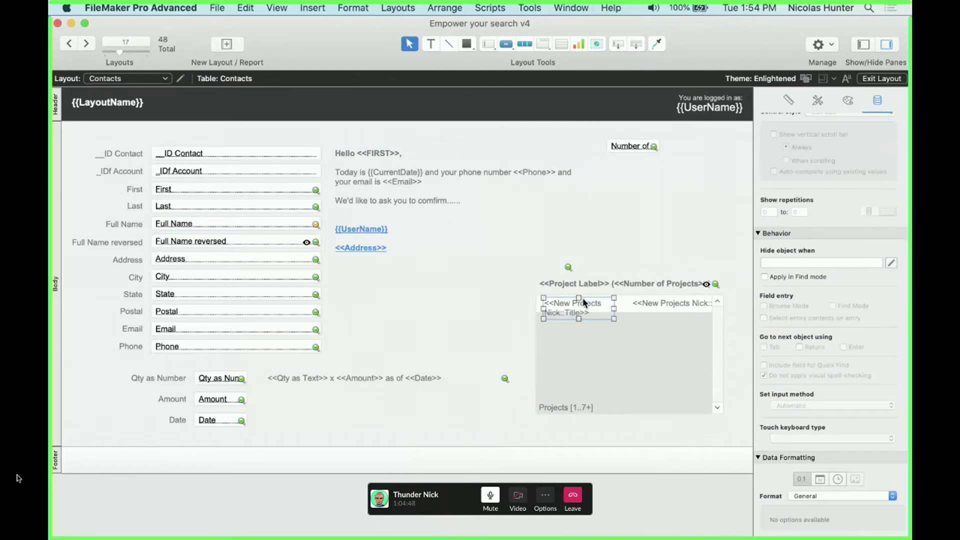
{"action": "left_click", "coordinate": [638, 305], "text": "shift"}
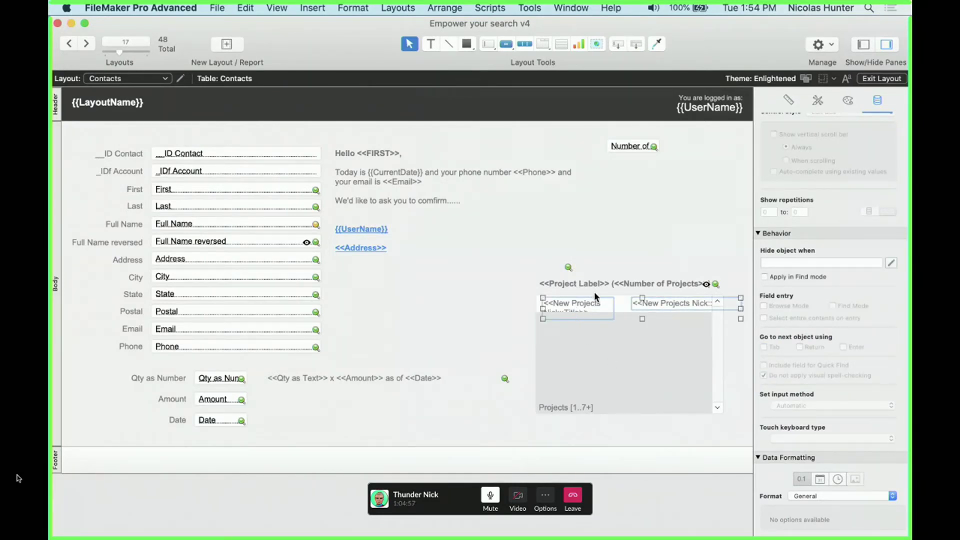
{"action": "left_click", "coordinate": [619, 265]}
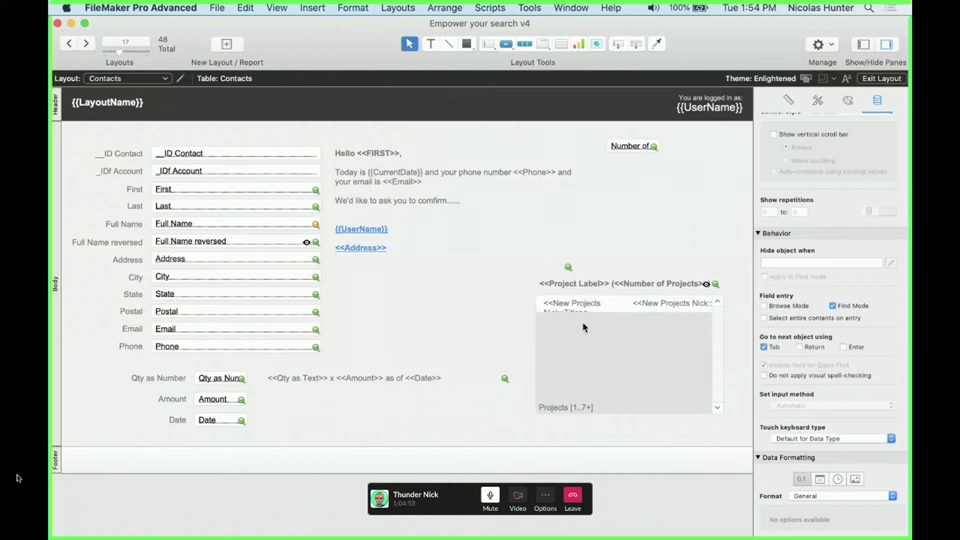
Set the right portal merge field's width to 110 pt in the Inspector Position tab
{"action": "left_click", "coordinate": [636, 303]}
{"action": "left_click", "coordinate": [789, 100]}
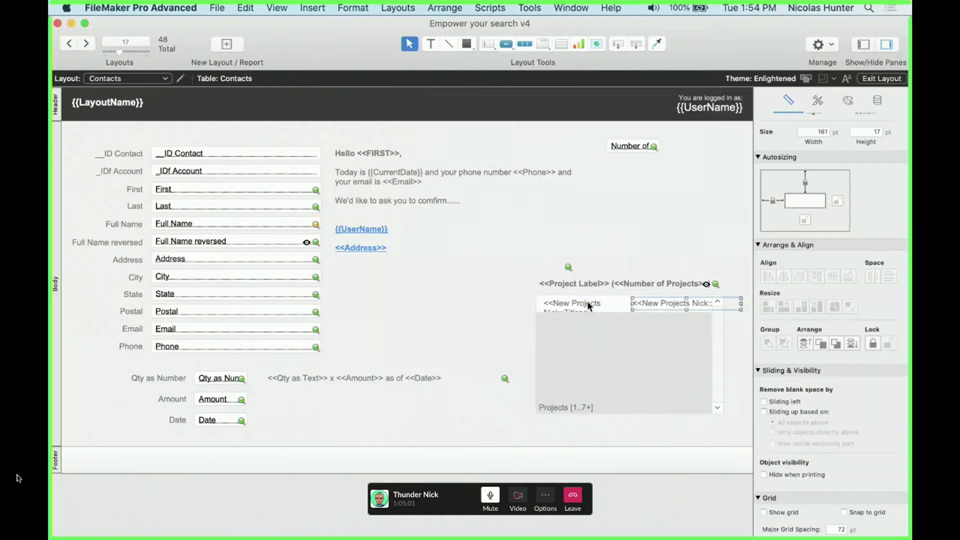
{"action": "scroll", "coordinate": [840, 187], "scroll_direction": "up", "scroll_amount": 3}
{"action": "left_click", "coordinate": [806, 234]}
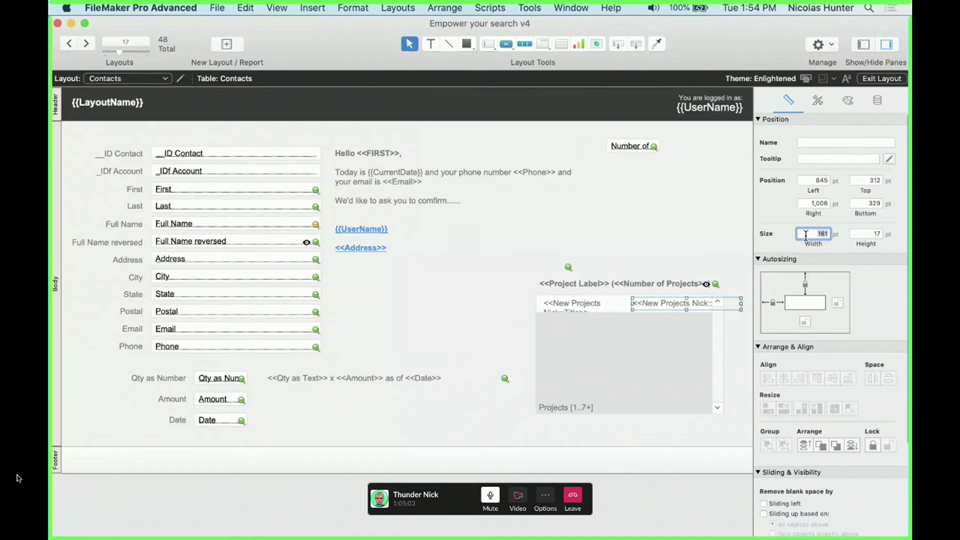
{"action": "type", "text": "120"}
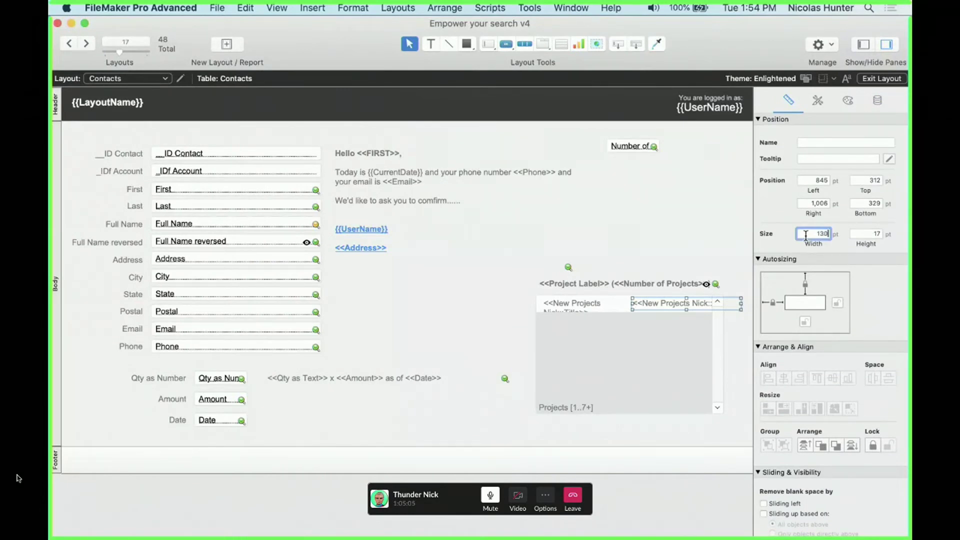
{"action": "key", "text": "Return"}
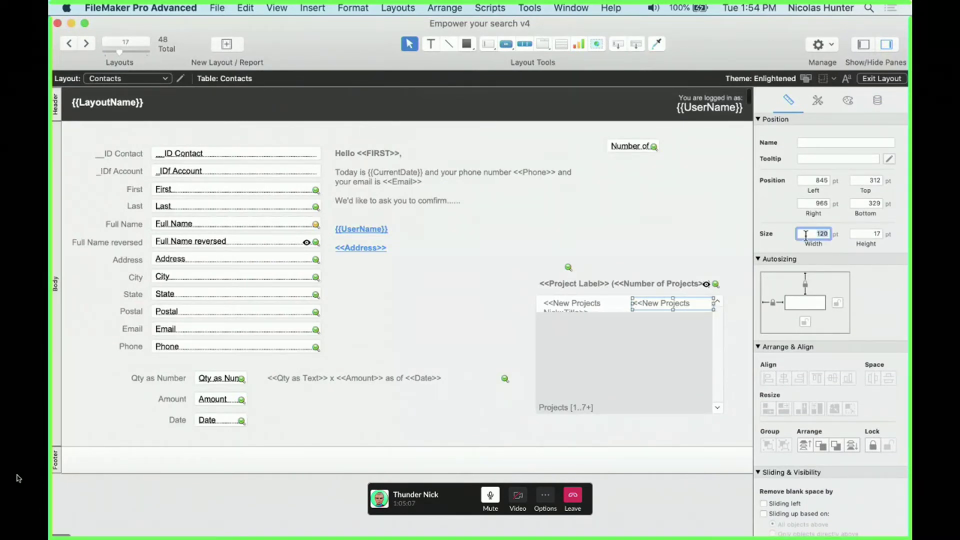
{"action": "type", "text": "110"}
{"action": "key", "text": "Return"}
Give the left portal merge field a 17 pt height, then select both portal fields
{"action": "left_click", "coordinate": [569, 306]}
{"action": "double_click", "coordinate": [853, 234]}
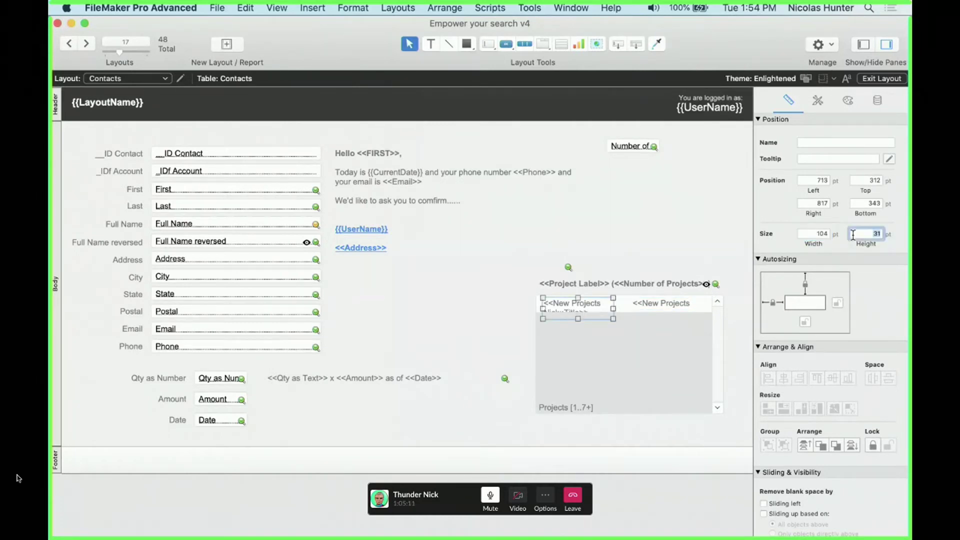
{"action": "type", "text": "17"}
{"action": "key", "text": "Return"}
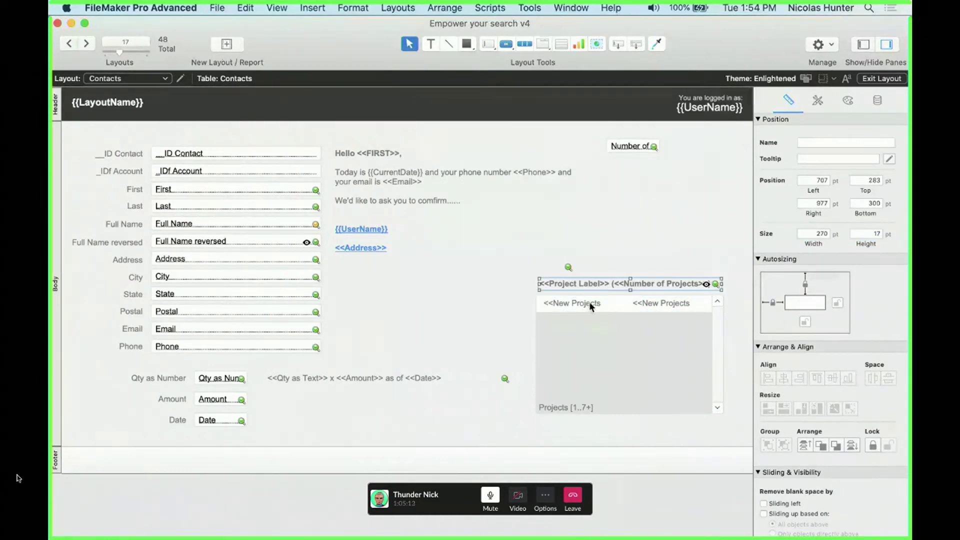
{"action": "left_click", "coordinate": [656, 302], "text": "shift"}
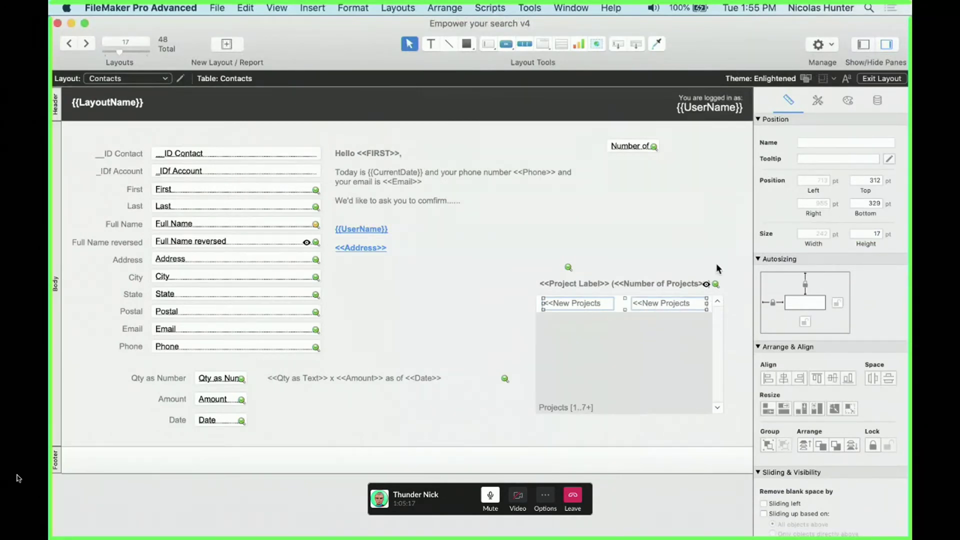
Preview in Browse mode, return to Layout mode, and undo twice to restore Projects::Title and Projects::Date
{"action": "key", "text": "super+b"}
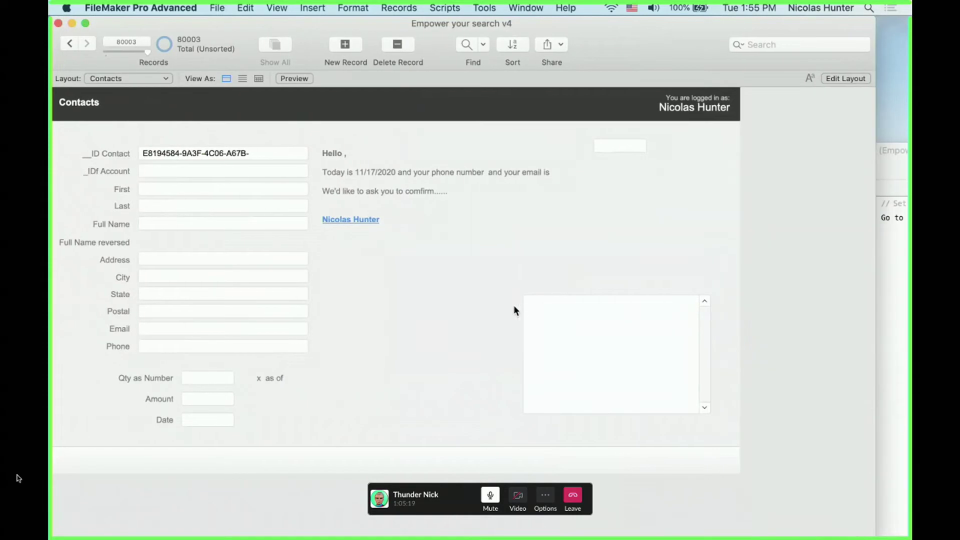
{"action": "key", "text": "super+l"}
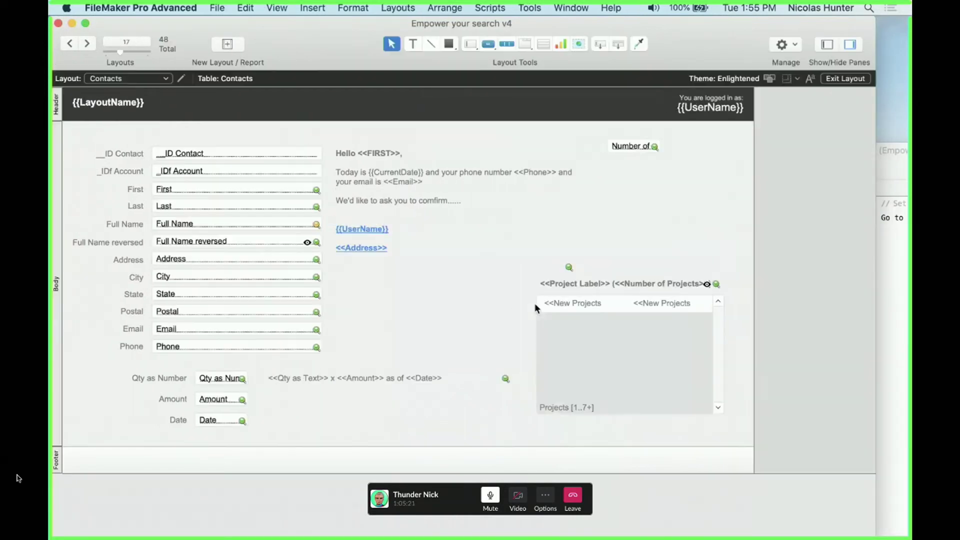
{"action": "key", "text": "super+z"}
{"action": "key", "text": "super+z"}
{"action": "key", "text": "super+z"}
{"action": "key", "text": "super+z"}
{"action": "key", "text": "super+z"}
{"action": "key", "text": "super+z"}
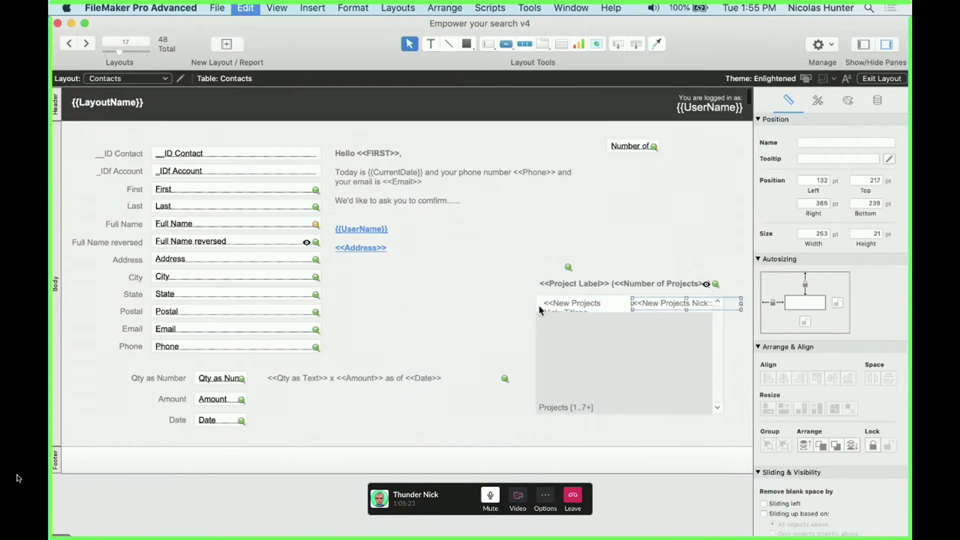
{"action": "key", "text": "super+z"}
{"action": "key", "text": "super+z"}
Highlight the Projects::Title merge text and check its font size in the text appearance settings
{"action": "left_click", "coordinate": [488, 307]}
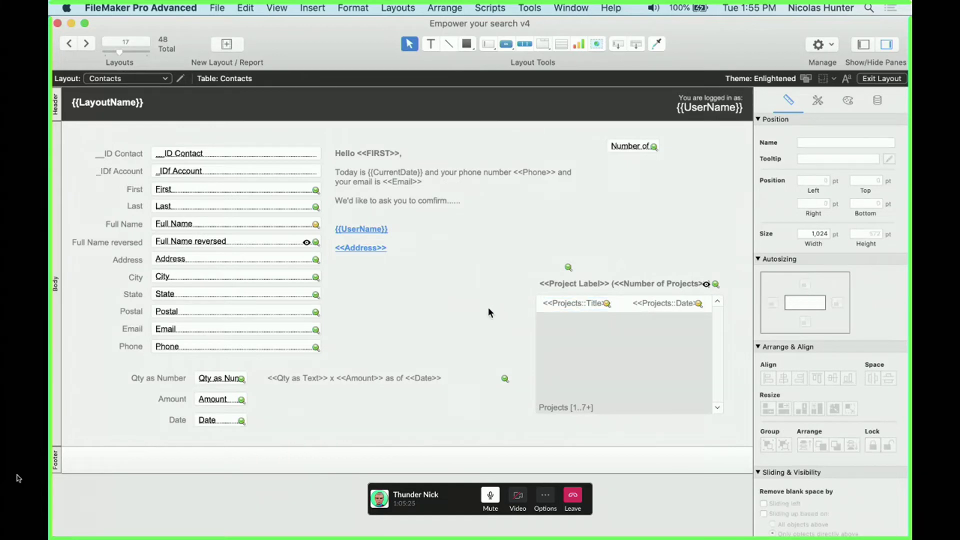
{"action": "left_click", "coordinate": [560, 308]}
{"action": "double_click", "coordinate": [558, 304]}
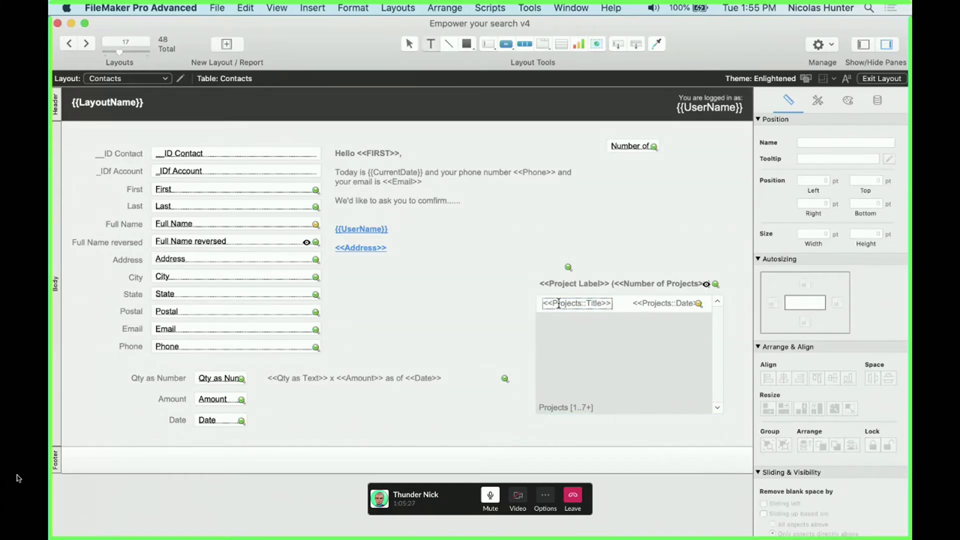
{"action": "left_click_drag", "start_coordinate": [558, 303], "coordinate": [618, 304]}
{"action": "left_click", "coordinate": [847, 100]}
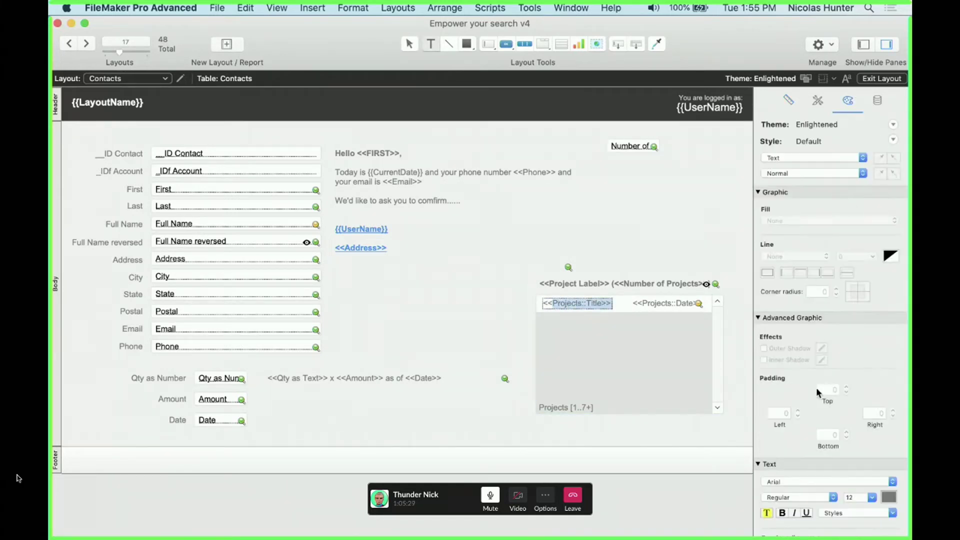
{"action": "left_click", "coordinate": [858, 497]}
{"action": "left_click", "coordinate": [652, 465]}
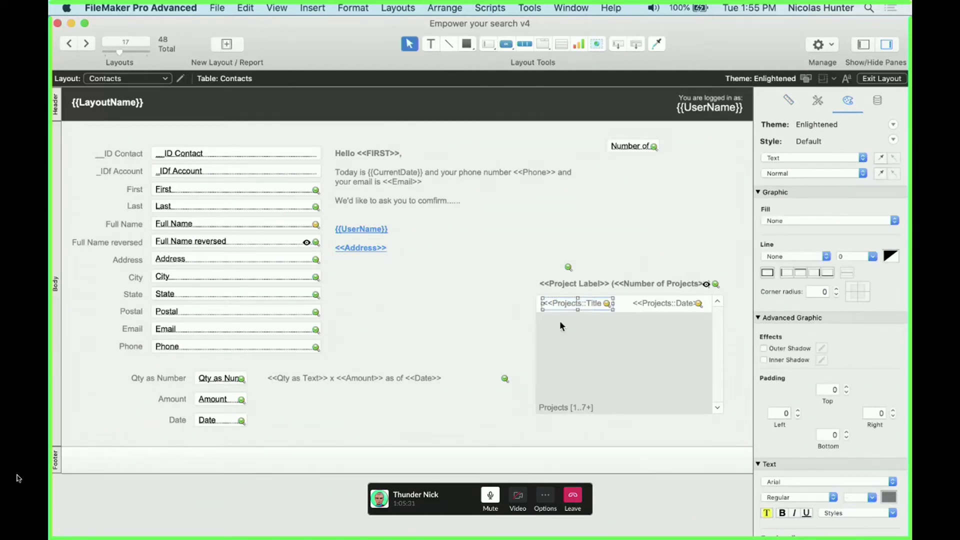
Leave the Projects::Title merge text unchanged, save the layout, and switch to Browse mode
{"action": "double_click", "coordinate": [578, 306]}
{"action": "left_click_drag", "start_coordinate": [553, 303], "coordinate": [627, 303]}
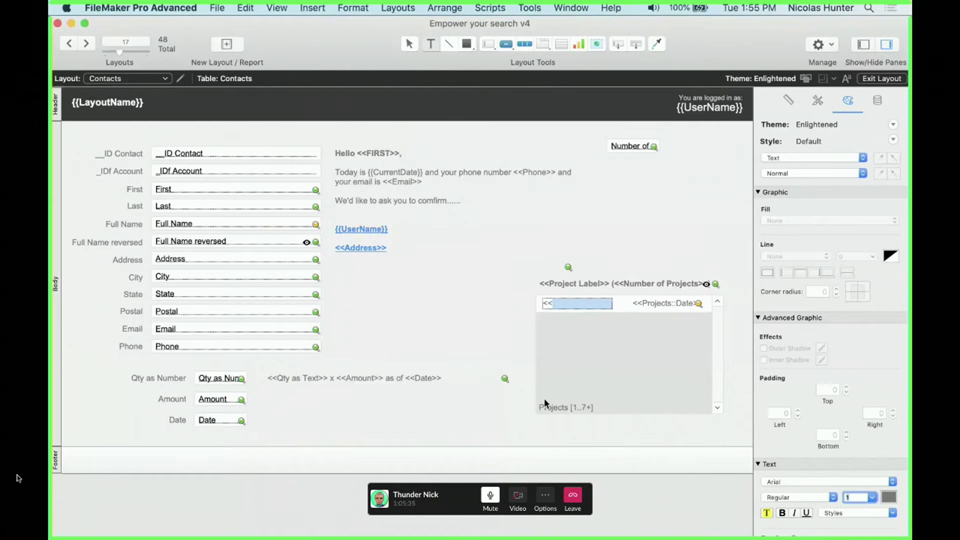
{"action": "key", "text": "Escape"}
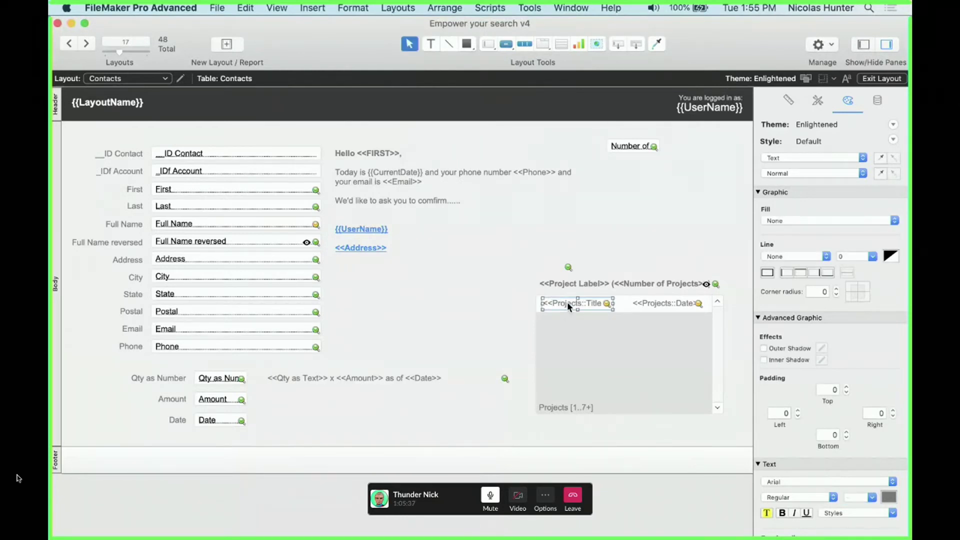
{"action": "double_click", "coordinate": [569, 304]}
{"action": "left_click", "coordinate": [592, 334]}
{"action": "key", "text": "super+s"}
{"action": "key", "text": "super+b"}
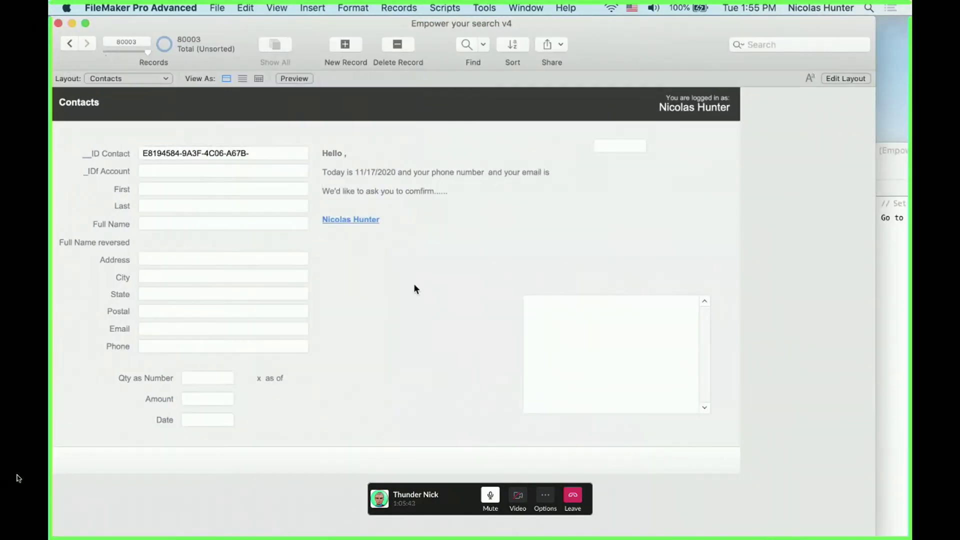
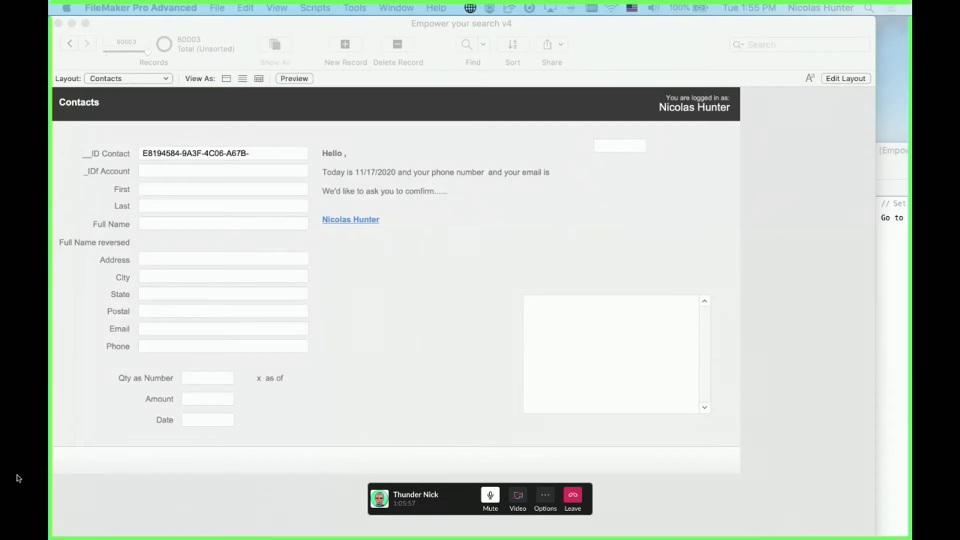
Briefly select the portal's project title field in Layout mode, then return to Browse mode
{"action": "left_click", "coordinate": [680, 165]}
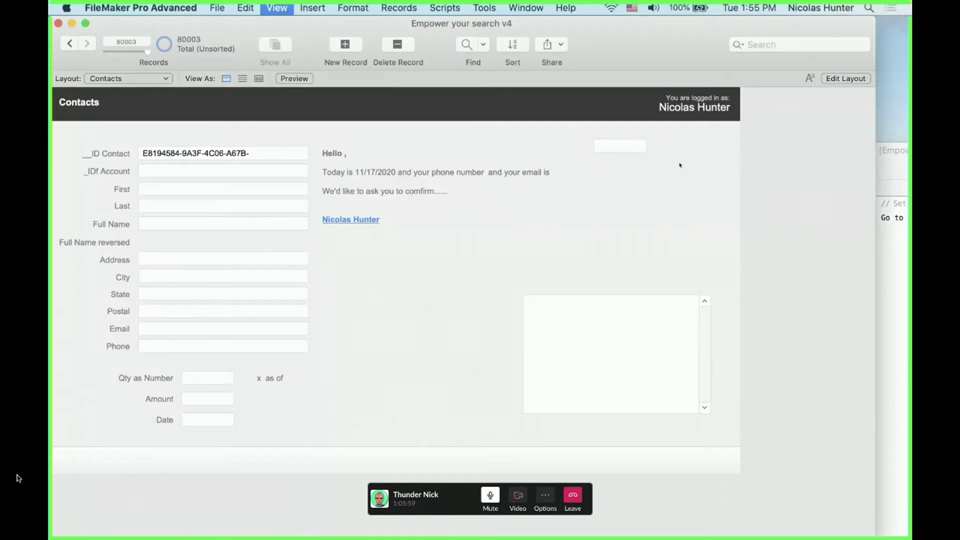
{"action": "key", "text": "super+l"}
{"action": "left_click", "coordinate": [580, 303]}
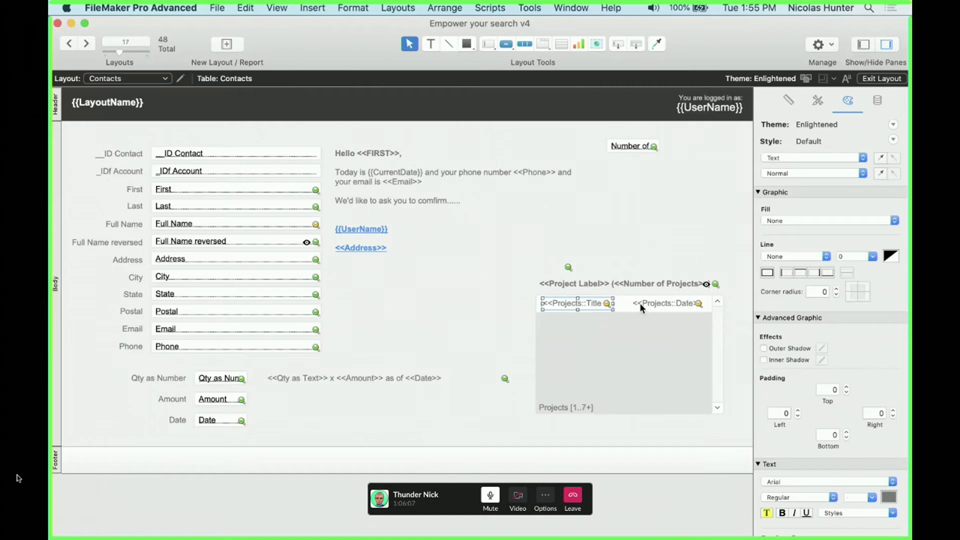
{"action": "key", "text": "super+b"}
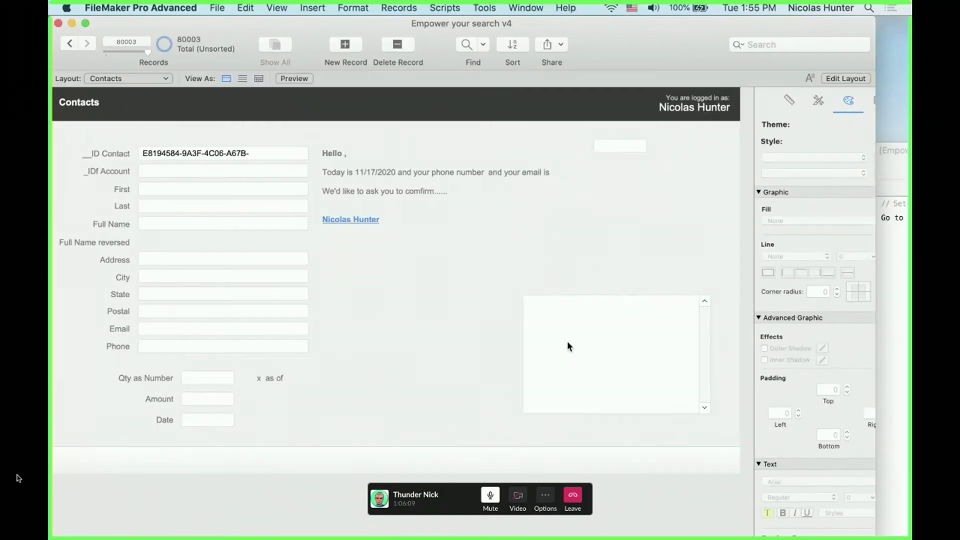
Step back several records and drag the record slider to contact 46324
{"action": "left_click", "coordinate": [69, 44]}
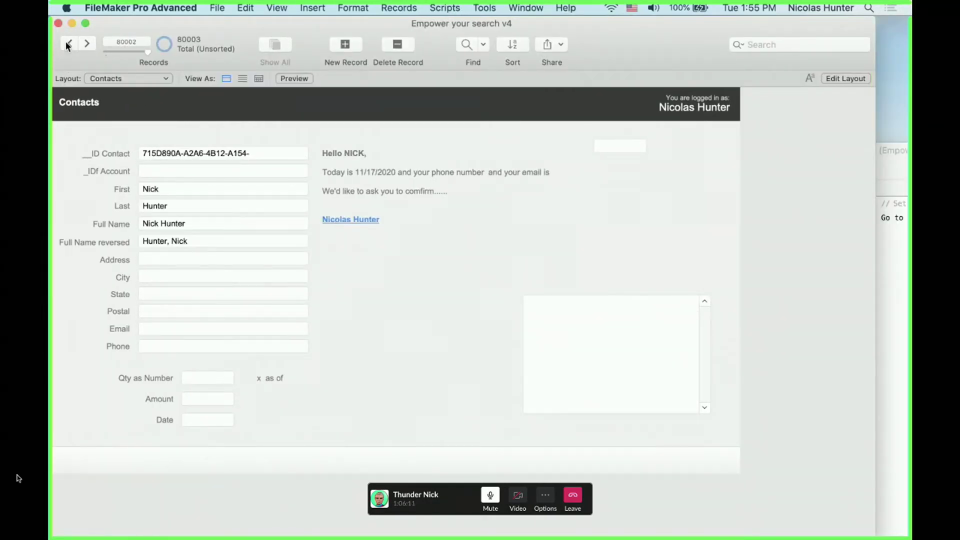
{"action": "left_click", "coordinate": [69, 44]}
{"action": "left_click", "coordinate": [69, 45]}
{"action": "left_click", "coordinate": [69, 44]}
{"action": "left_click", "coordinate": [70, 44]}
{"action": "left_click", "coordinate": [69, 44]}
{"action": "left_click", "coordinate": [69, 44]}
{"action": "left_click", "coordinate": [69, 44]}
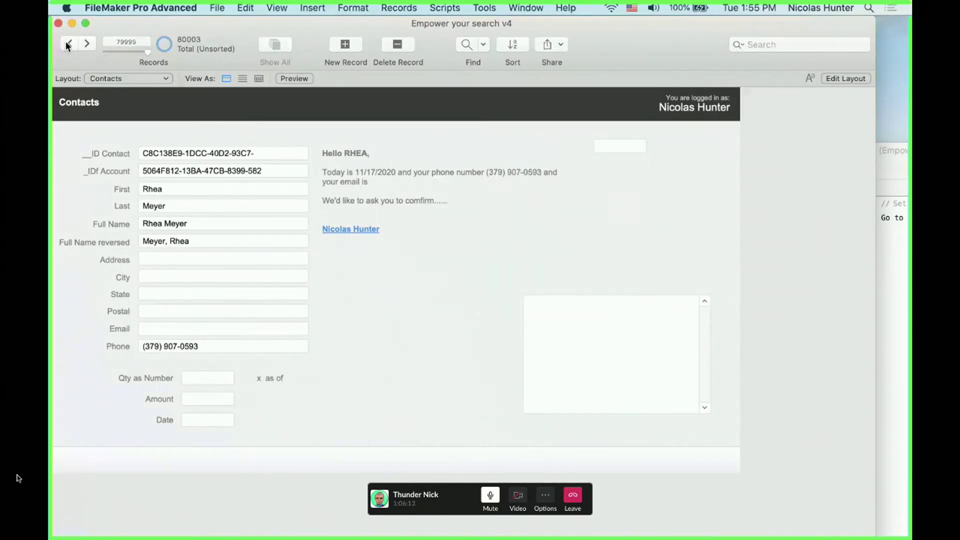
{"action": "left_click", "coordinate": [69, 44]}
{"action": "left_click_drag", "start_coordinate": [149, 53], "coordinate": [131, 53]}
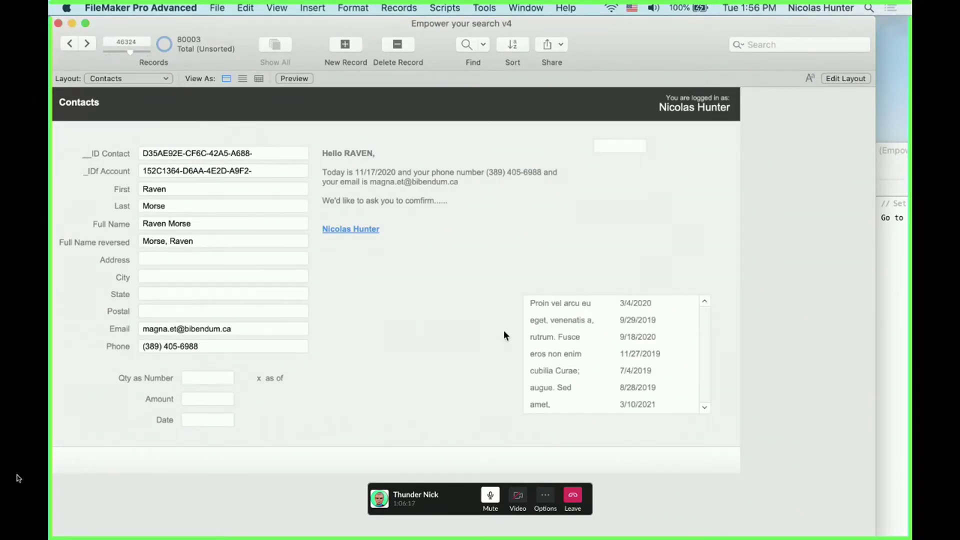
{"action": "key", "text": "super+l"}
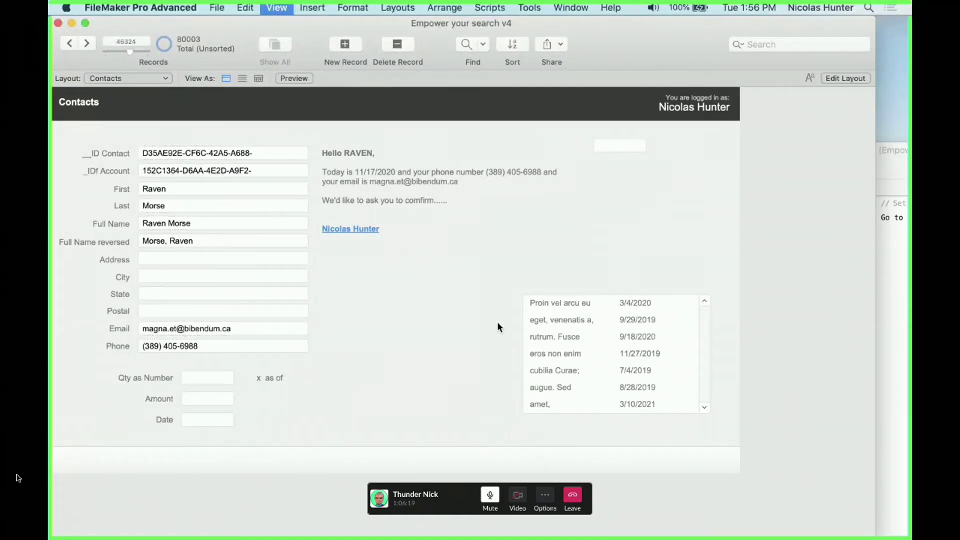
Select the project label and greeting text objects, then dismiss the field picker without inserting
{"action": "left_click", "coordinate": [562, 284]}
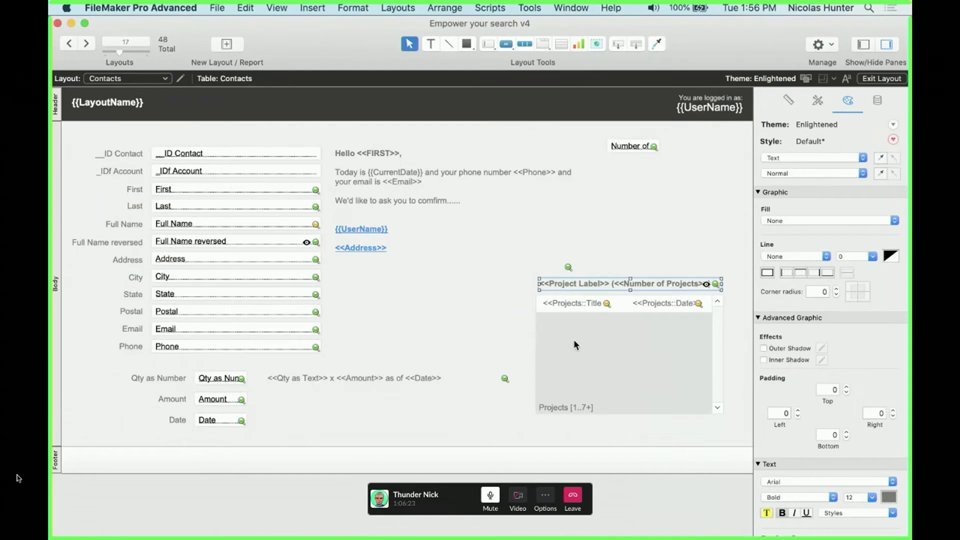
{"action": "left_click", "coordinate": [530, 257]}
{"action": "left_click", "coordinate": [408, 300]}
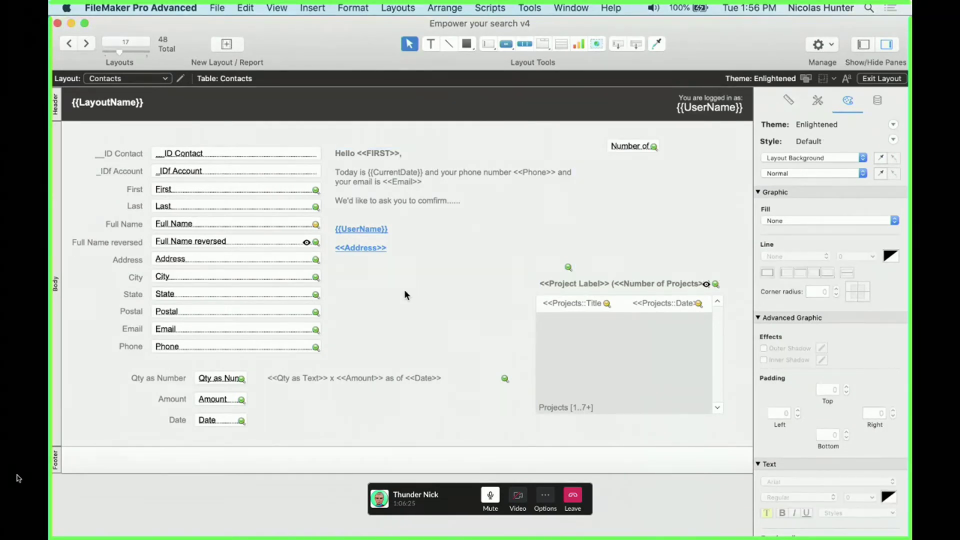
{"action": "key", "text": "alt+super+m"}
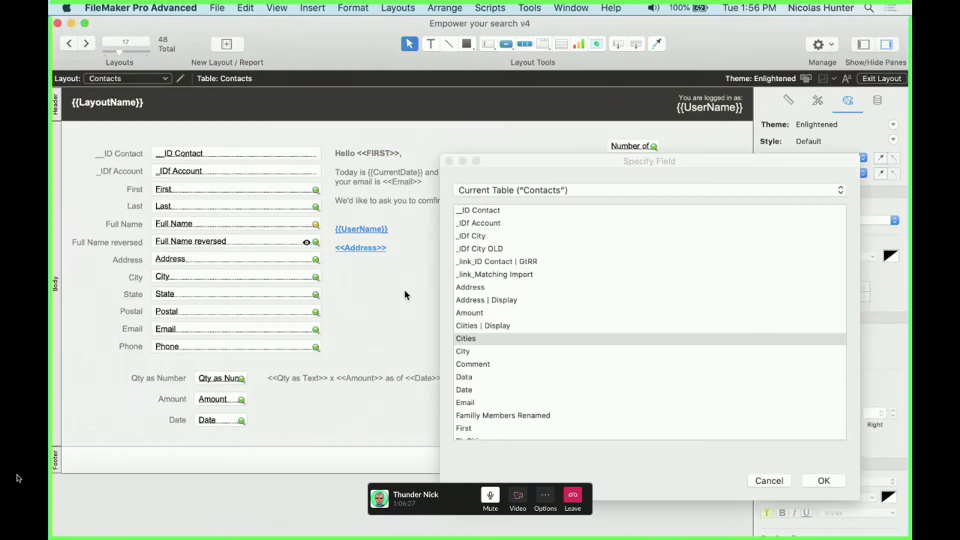
{"action": "key", "text": "Escape"}
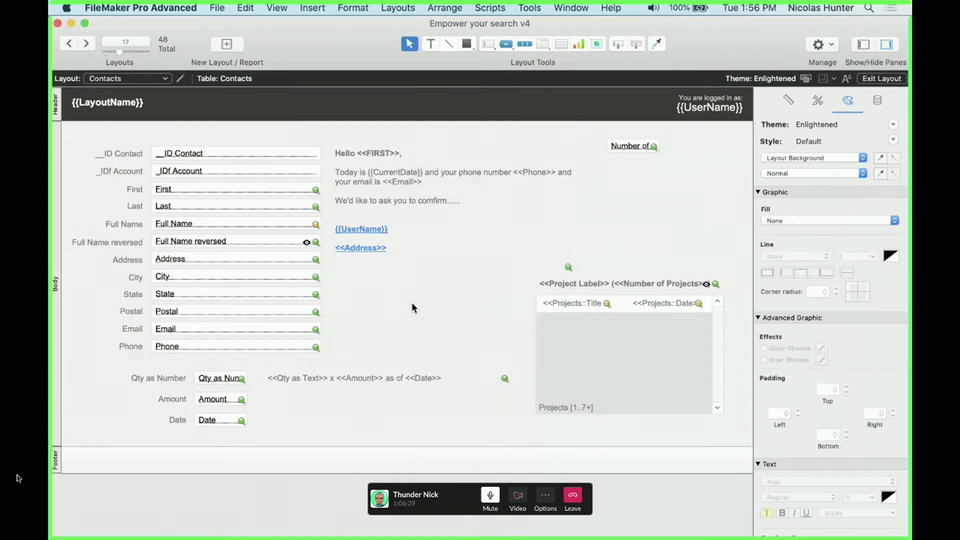
Draw a text box left of the projects portal containing <<$$variable_nick>>
{"action": "left_click", "coordinate": [429, 44]}
{"action": "left_click_drag", "start_coordinate": [368, 294], "coordinate": [513, 318]}
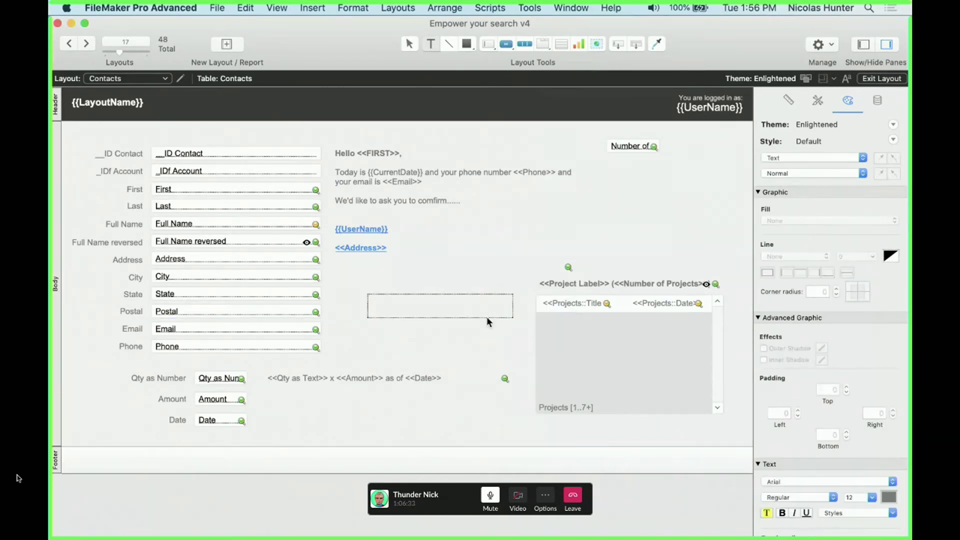
{"action": "type", "text": "<<$$variable_nick>>"}
{"action": "key", "text": "Escape"}
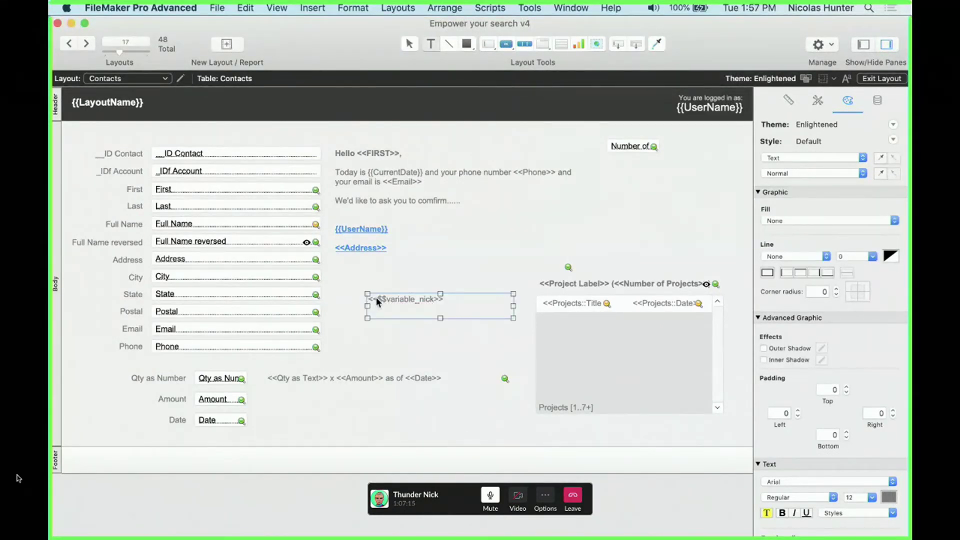
Retype the closing >> of the merge-variable text and go back to Browse mode
{"action": "double_click", "coordinate": [376, 299]}
{"action": "left_click_drag", "start_coordinate": [376, 300], "coordinate": [368, 299]}
{"action": "left_click", "coordinate": [463, 304]}
{"action": "key", "text": "BackSpace"}
{"action": "key", "text": "BackSpace"}
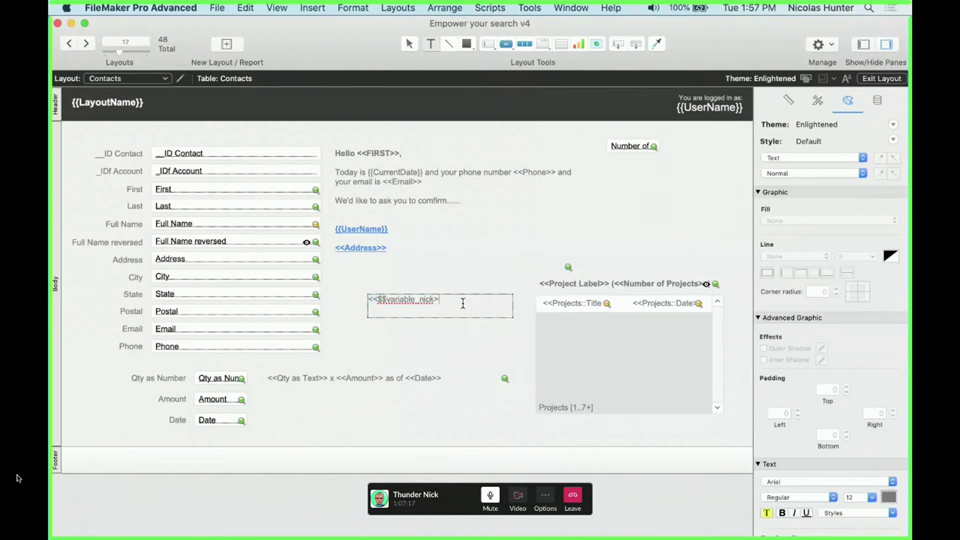
{"action": "type", "text": ">>"}
{"action": "key", "text": "Escape"}
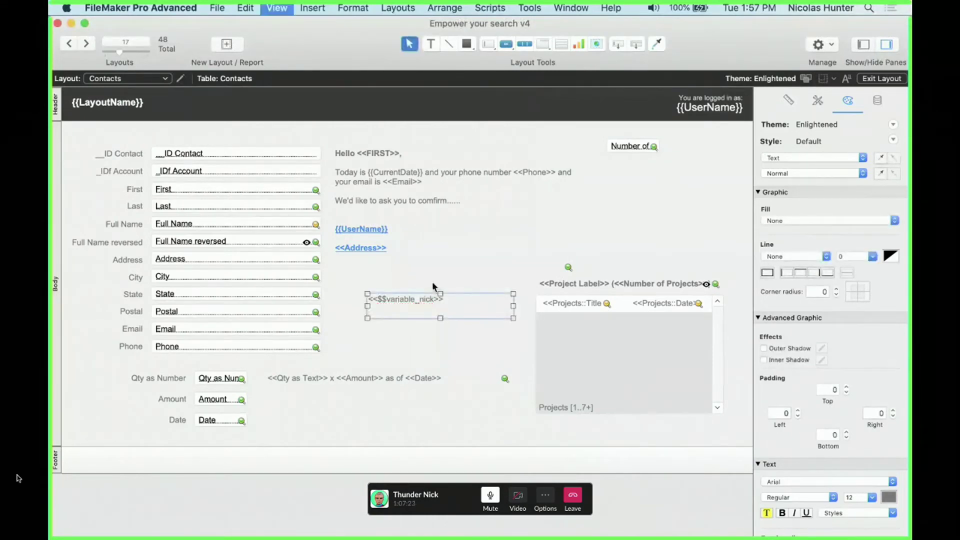
{"action": "key", "text": "super+b"}
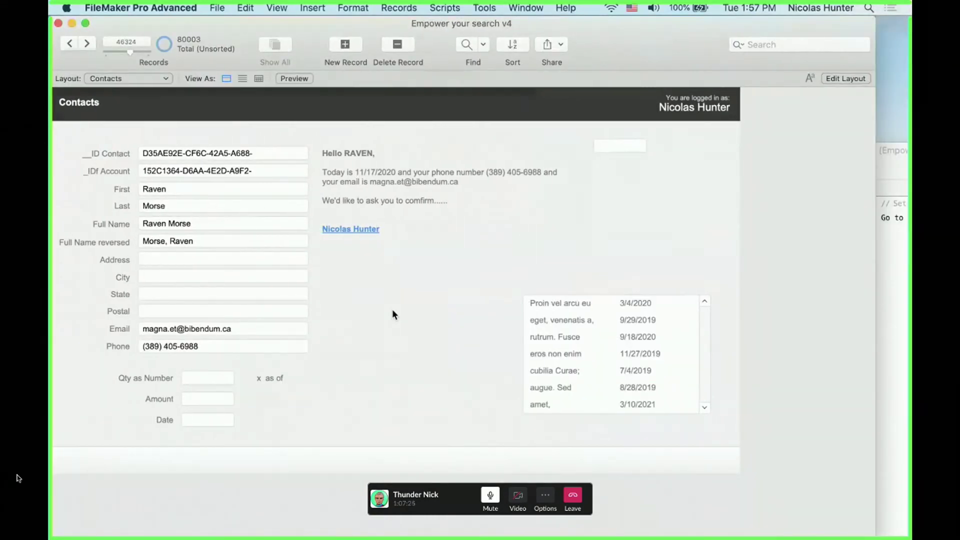
Open the Script Workspace, arrange its window, and comment out the Go to Field step
{"action": "key", "text": "super+shift+s"}
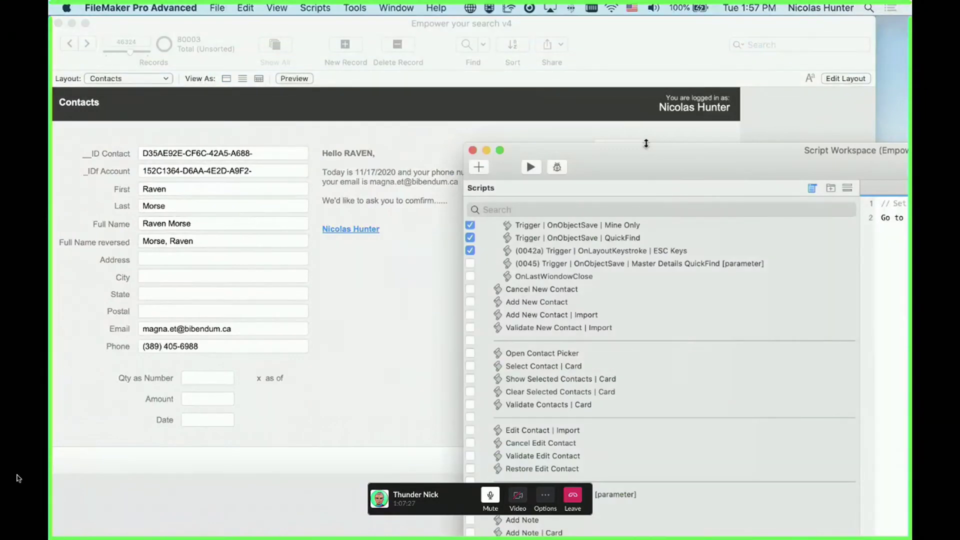
{"action": "left_click_drag", "start_coordinate": [645, 163], "coordinate": [252, 288]}
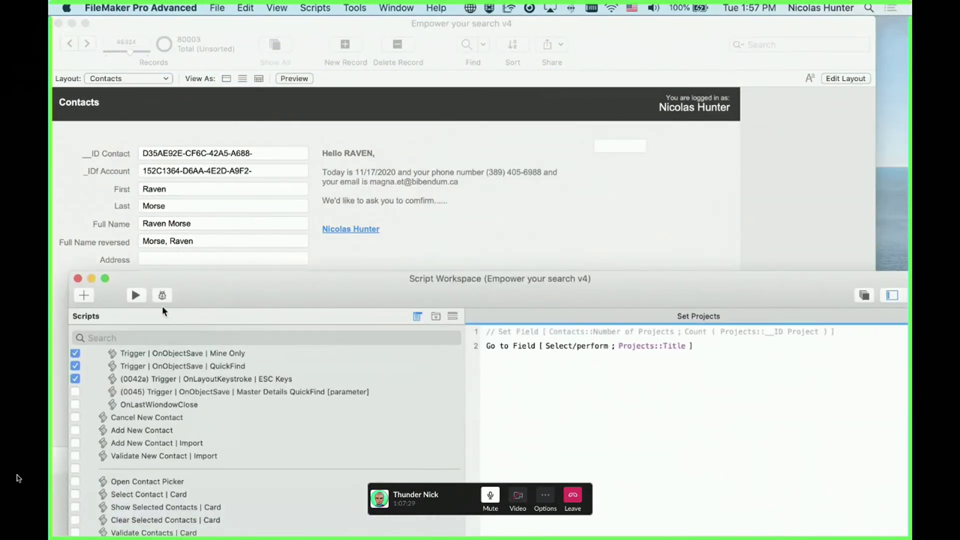
{"action": "left_click_drag", "start_coordinate": [179, 88], "coordinate": [175, 35]}
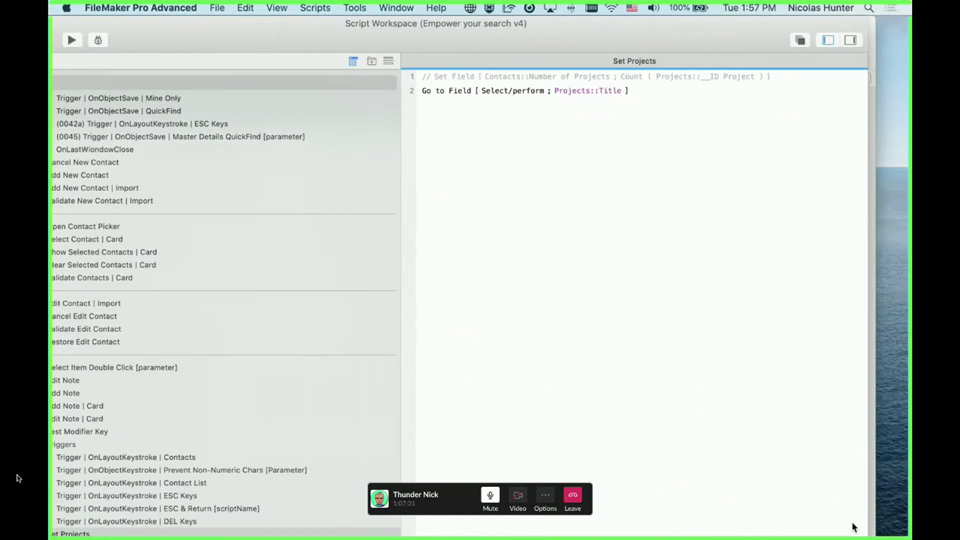
{"action": "left_click_drag", "start_coordinate": [868, 535], "coordinate": [611, 348]}
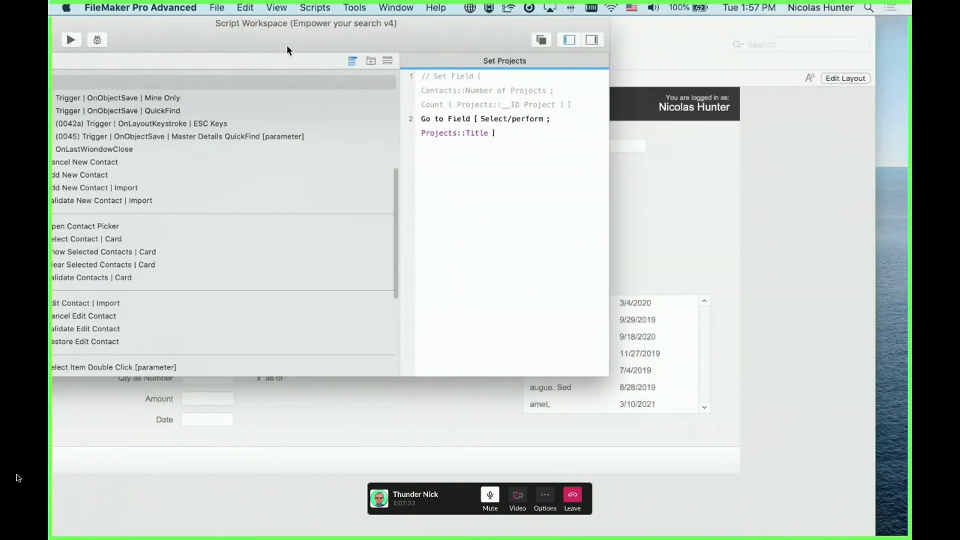
{"action": "left_click_drag", "start_coordinate": [287, 45], "coordinate": [447, 82]}
{"action": "left_click_drag", "start_coordinate": [570, 215], "coordinate": [401, 215]}
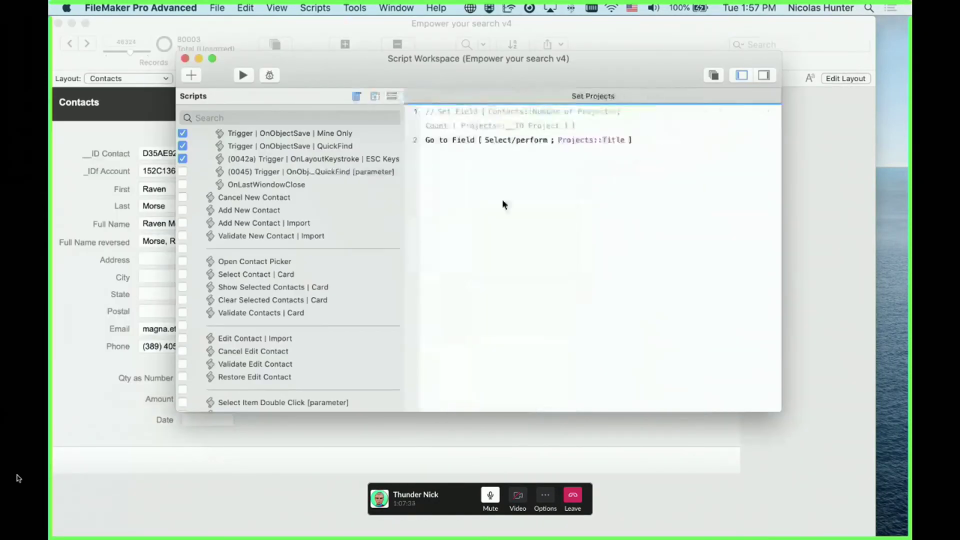
{"action": "left_click", "coordinate": [450, 137]}
{"action": "key", "text": "super+slash"}
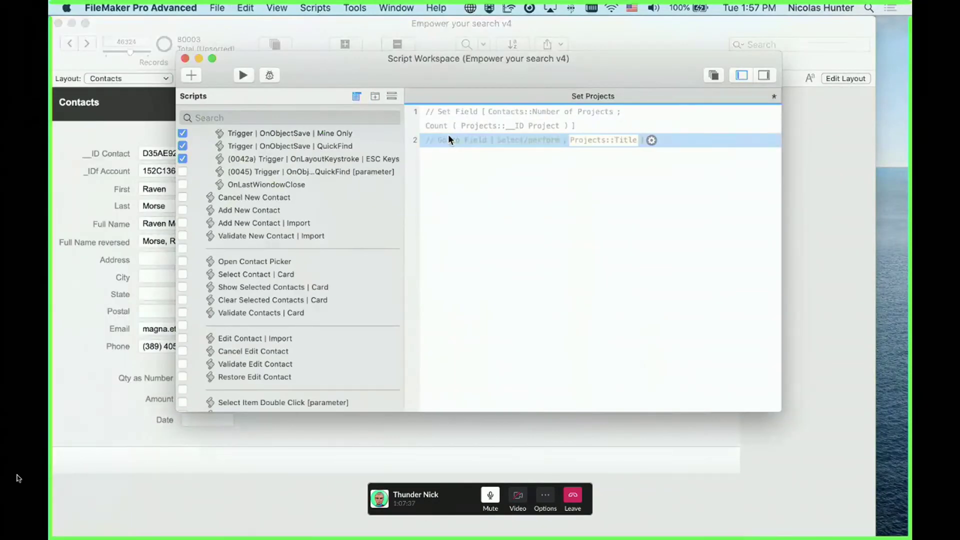
Add Set Variable $$variable_nick with value "Hello How are you?" and run Set Projects
{"action": "key", "text": "Return"}
{"action": "type", "text": "set v"}
{"action": "key", "text": "Return"}
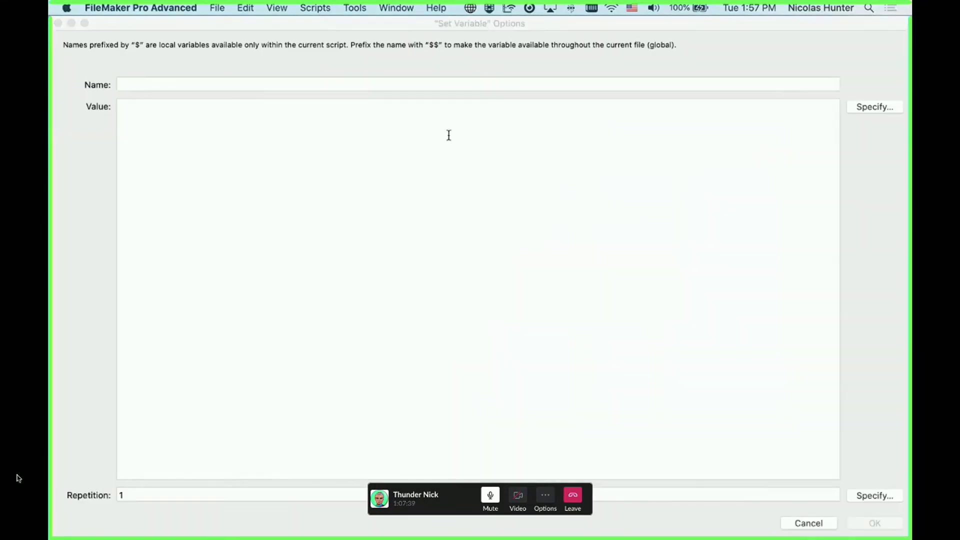
{"action": "type", "text": "$$val"}
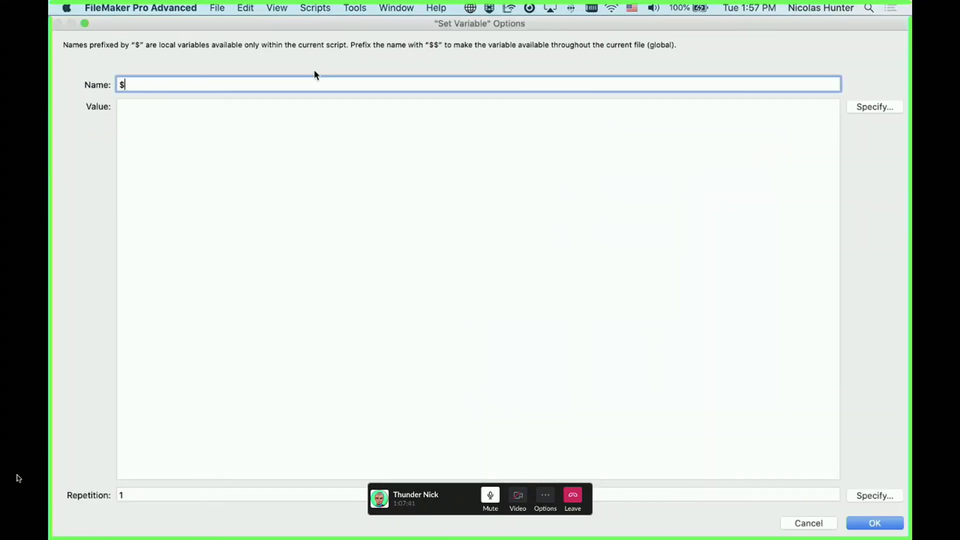
{"action": "key", "text": "BackSpace"}
{"action": "type", "text": "rs"}
{"action": "key", "text": "BackSpace"}
{"action": "key", "text": "BackSpace"}
{"action": "type", "text": "riable_nick"}
{"action": "left_click", "coordinate": [386, 108]}
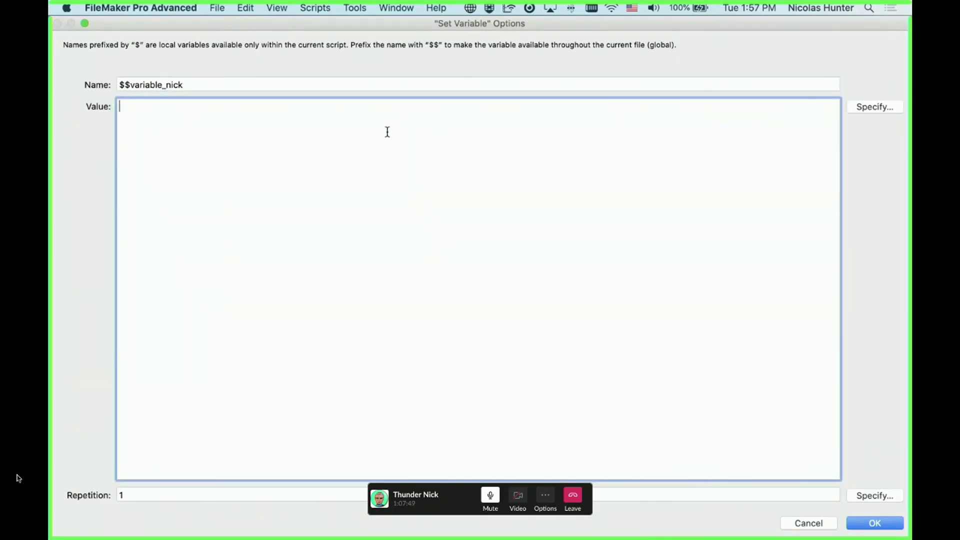
{"action": "type", "text": "\"Hello How are you?\""}
{"action": "key", "text": "Return"}
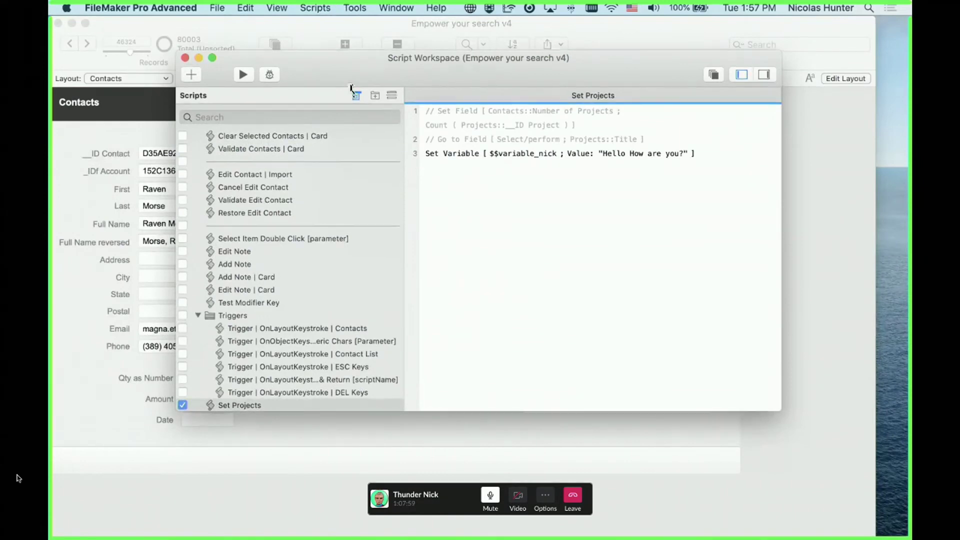
{"action": "left_click_drag", "start_coordinate": [351, 89], "coordinate": [656, 107]}
{"action": "left_click", "coordinate": [558, 103]}
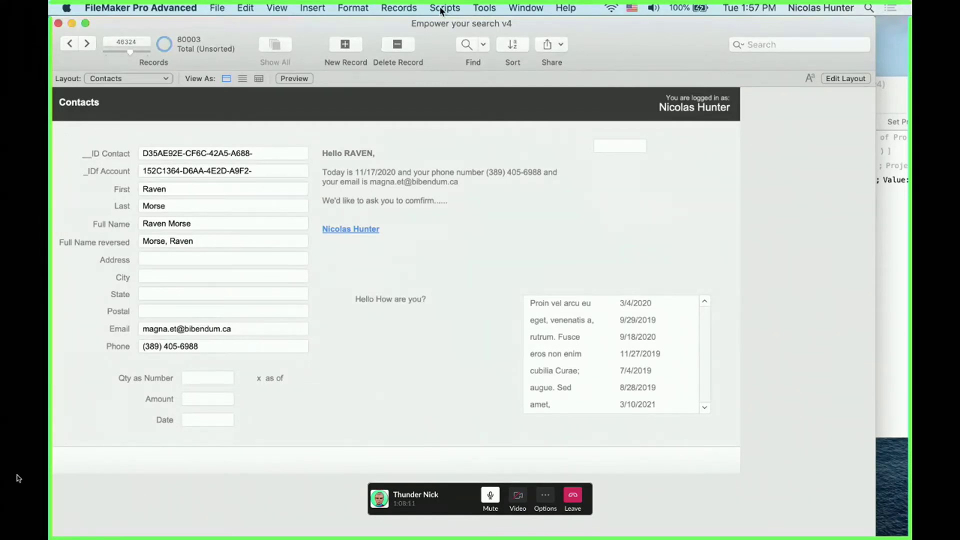
In Layout mode, shorten the $$variable_nick text block and move it under the address
{"action": "left_click", "coordinate": [406, 6]}
{"action": "left_click", "coordinate": [406, 6]}
{"action": "key", "text": "super+l"}
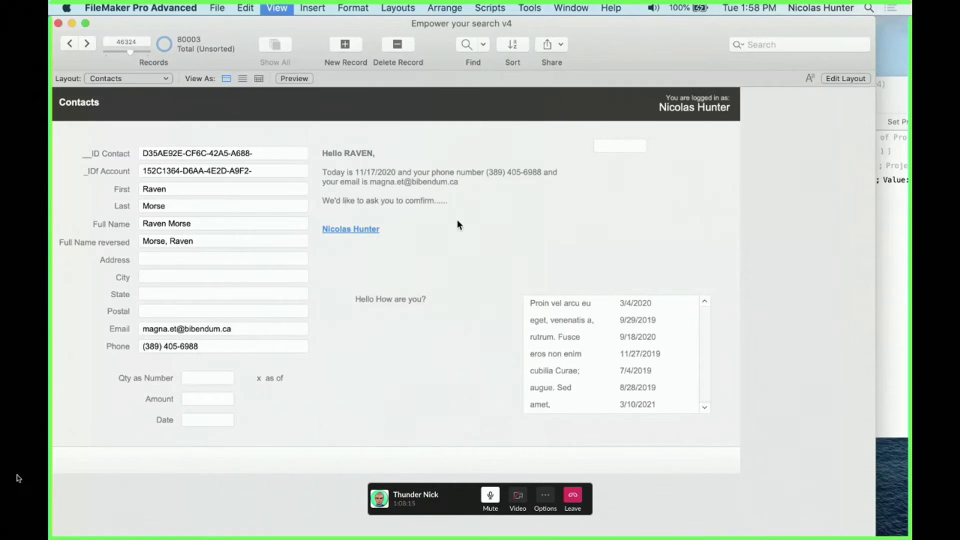
{"action": "left_click", "coordinate": [434, 300]}
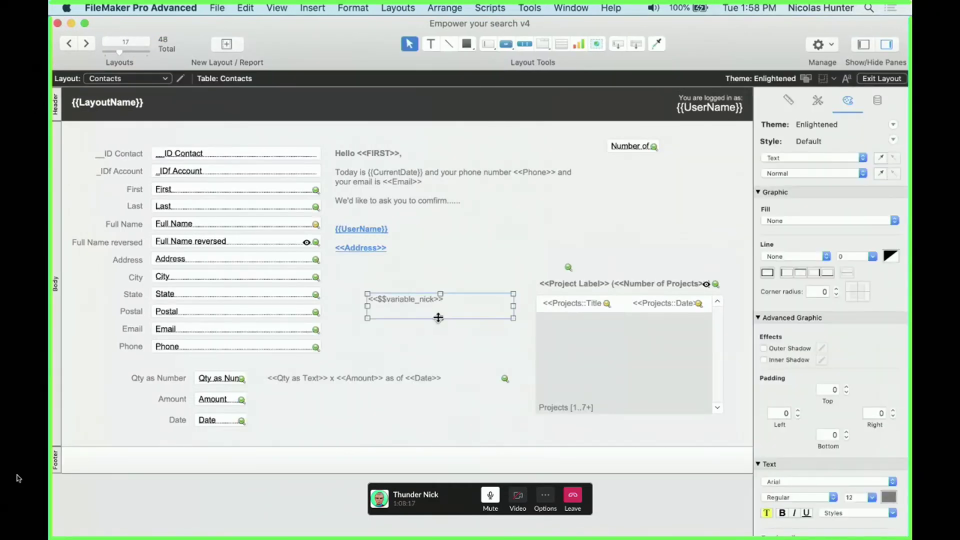
{"action": "left_click_drag", "start_coordinate": [441, 318], "coordinate": [396, 275]}
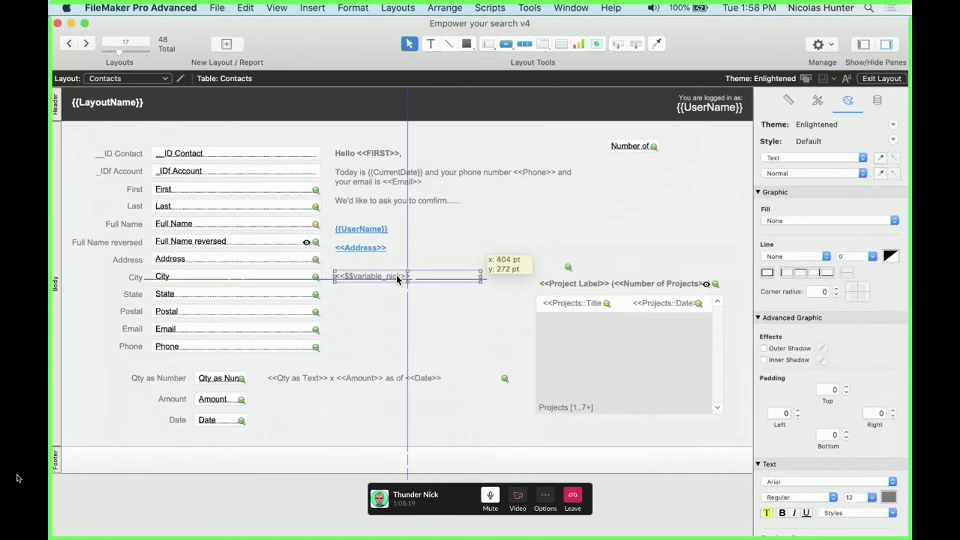
Name the text object variable_merge_field in the Inspector's Position tab and copy the name
{"action": "left_click", "coordinate": [789, 100]}
{"action": "left_click", "coordinate": [806, 143]}
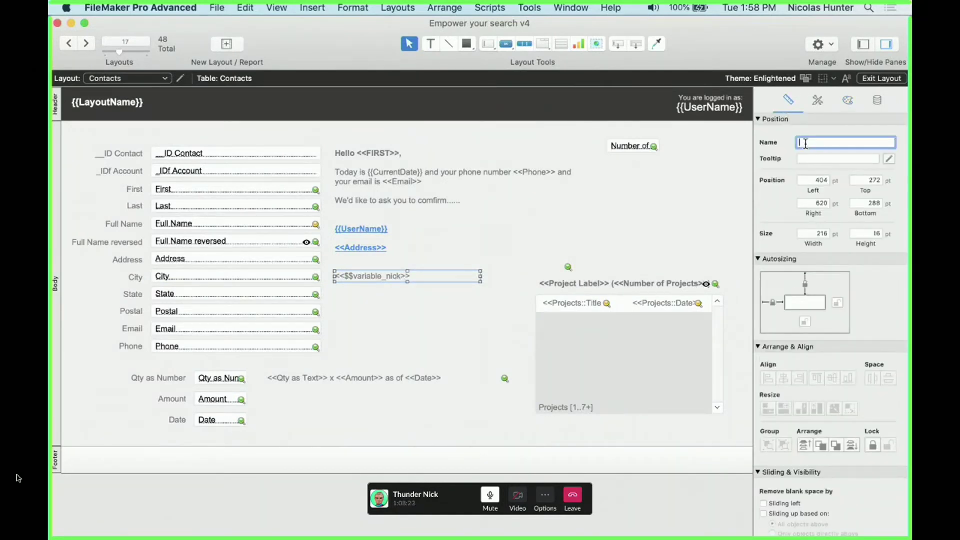
{"action": "type", "text": "variable_merge_field"}
{"action": "key", "text": "super+a"}
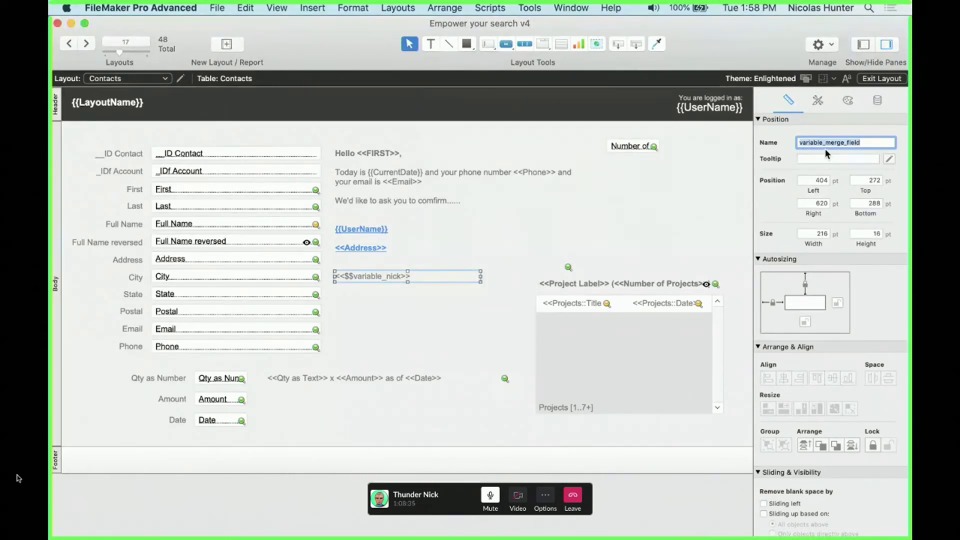
{"action": "key", "text": "super+c"}
{"action": "key", "text": "super+shift+s"}
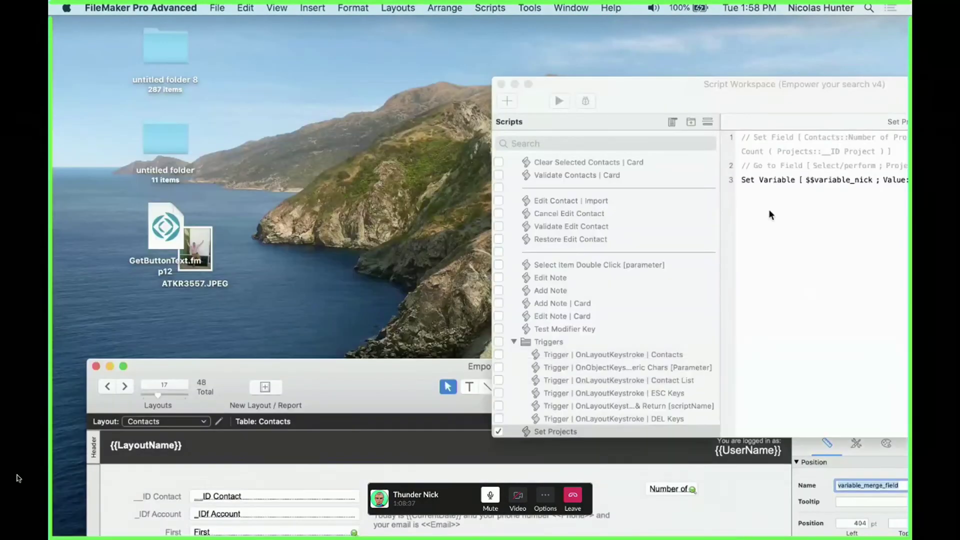
Add a Refresh Object step after Set Variable targeting variable_merge_field
{"action": "left_click", "coordinate": [757, 175]}
{"action": "key", "text": "Return"}
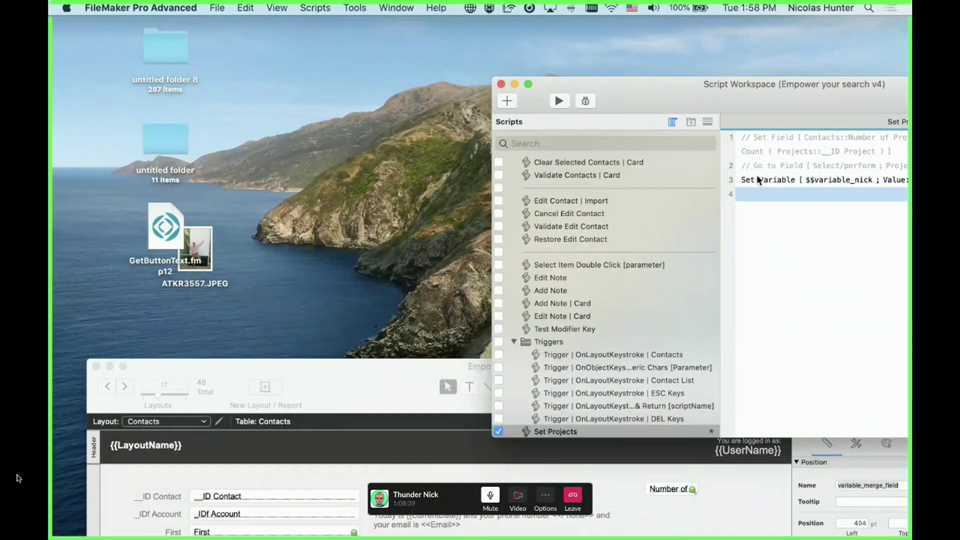
{"action": "type", "text": "ref"}
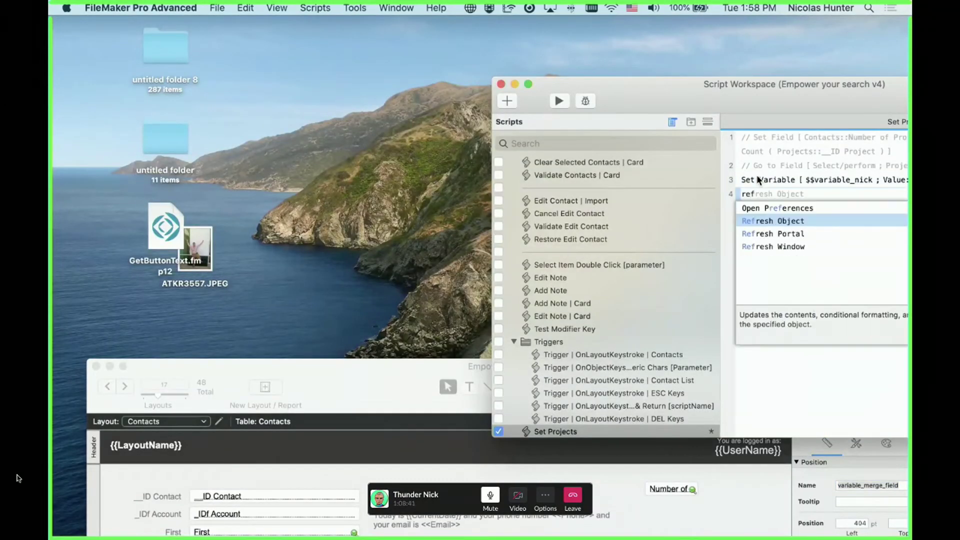
{"action": "key", "text": "Return"}
{"action": "left_click_drag", "start_coordinate": [760, 97], "coordinate": [486, 94]}
{"action": "key", "text": "space"}
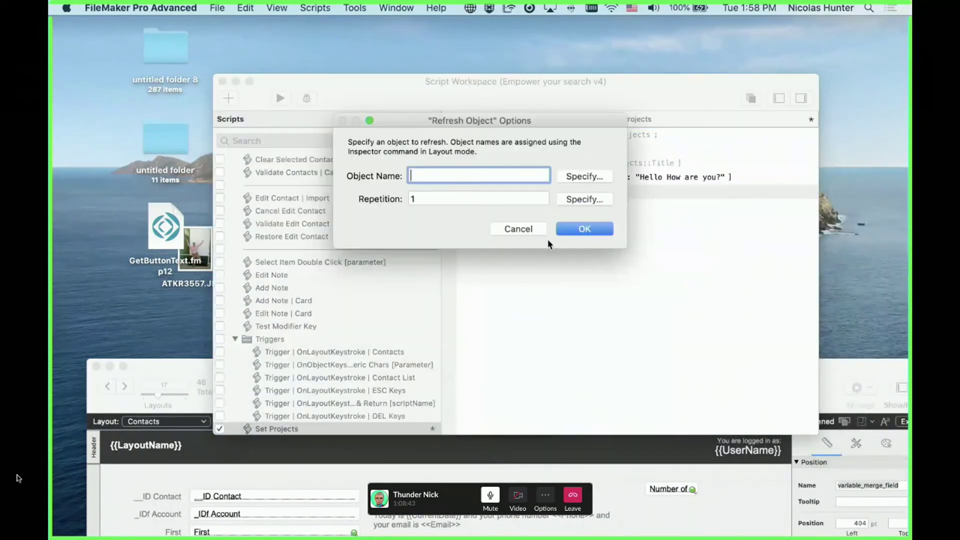
{"action": "key", "text": "super+v"}
{"action": "left_click", "coordinate": [584, 230]}
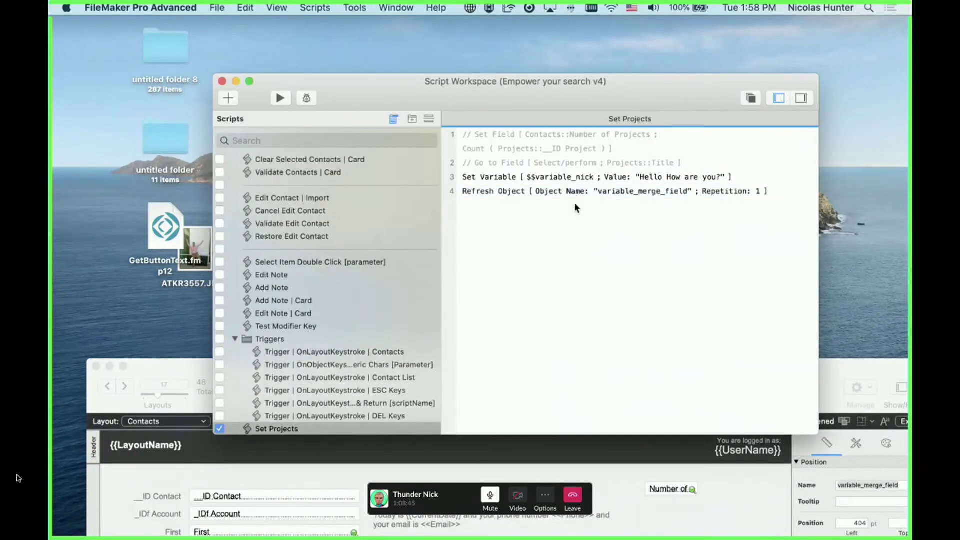
Change the Set Variable value from "Hello How are you?" to Get ( UUID )
{"action": "left_click", "coordinate": [566, 179]}
{"action": "double_click", "coordinate": [566, 178]}
{"action": "triple_click", "coordinate": [212, 107]}
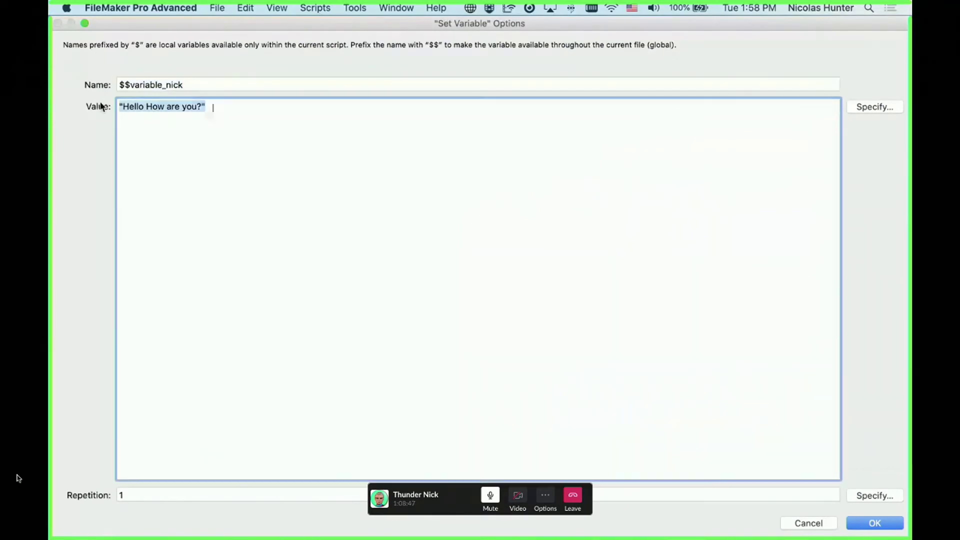
{"action": "left_click", "coordinate": [873, 110]}
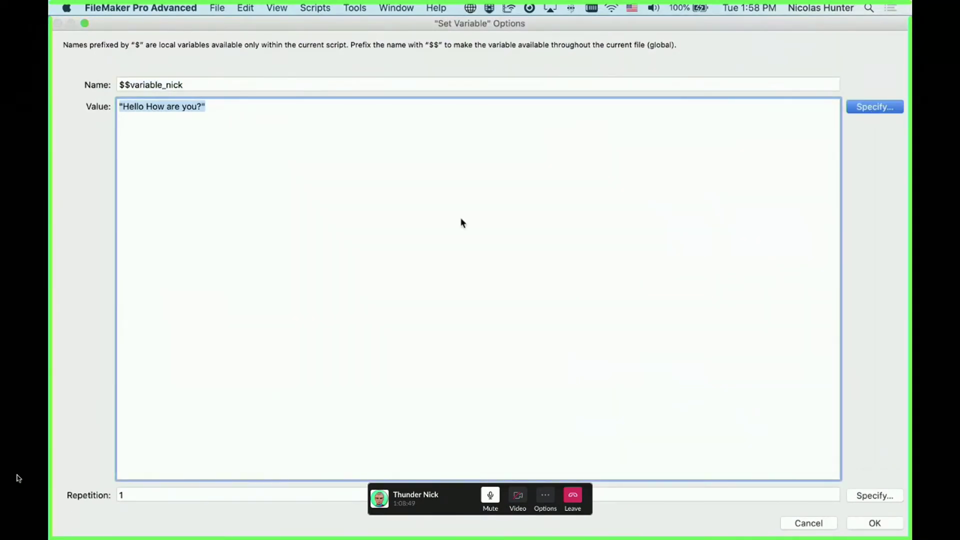
{"action": "left_click_drag", "start_coordinate": [464, 237], "coordinate": [231, 118]}
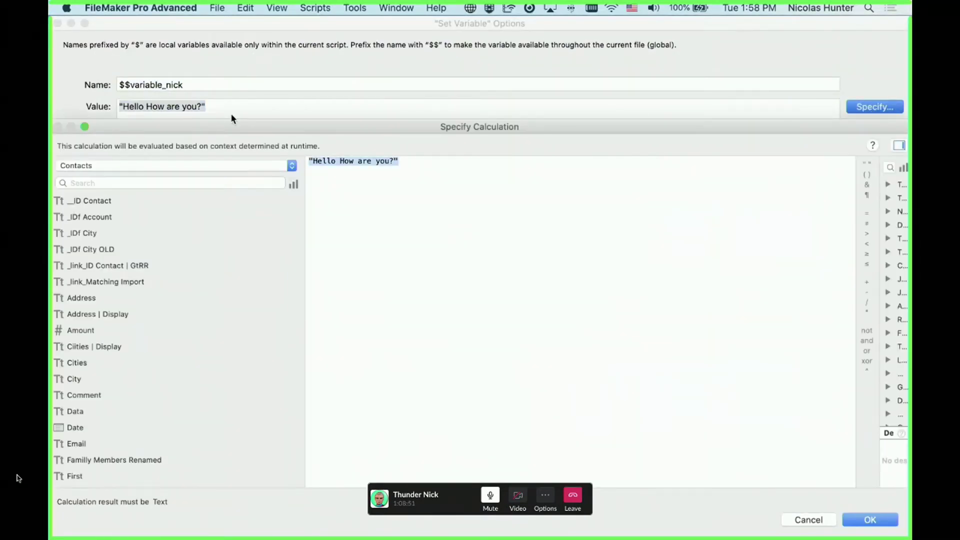
{"action": "type", "text": "get"}
{"action": "key", "text": "Return"}
{"action": "type", "text": "uuid"}
{"action": "key", "text": "Return"}
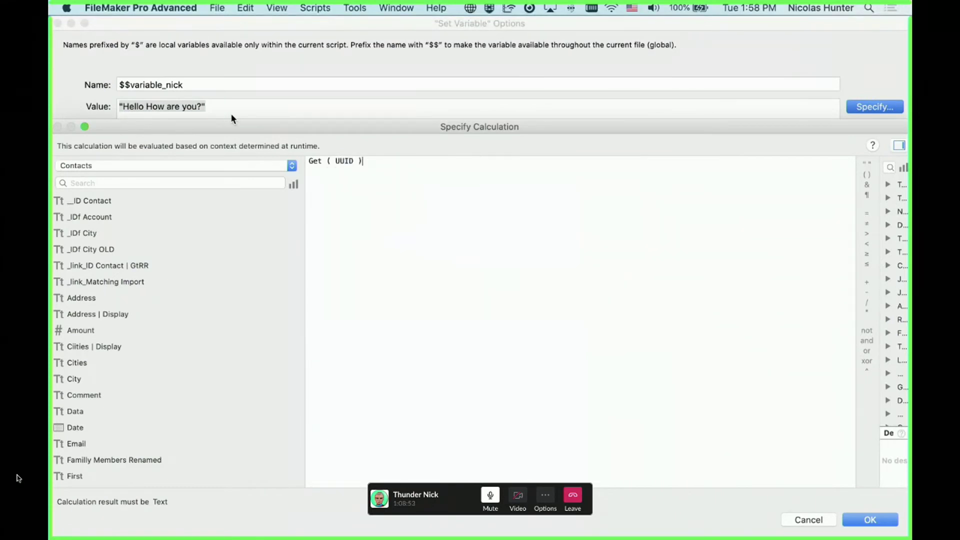
{"action": "key", "text": "Return"}
{"action": "key", "text": "Return"}
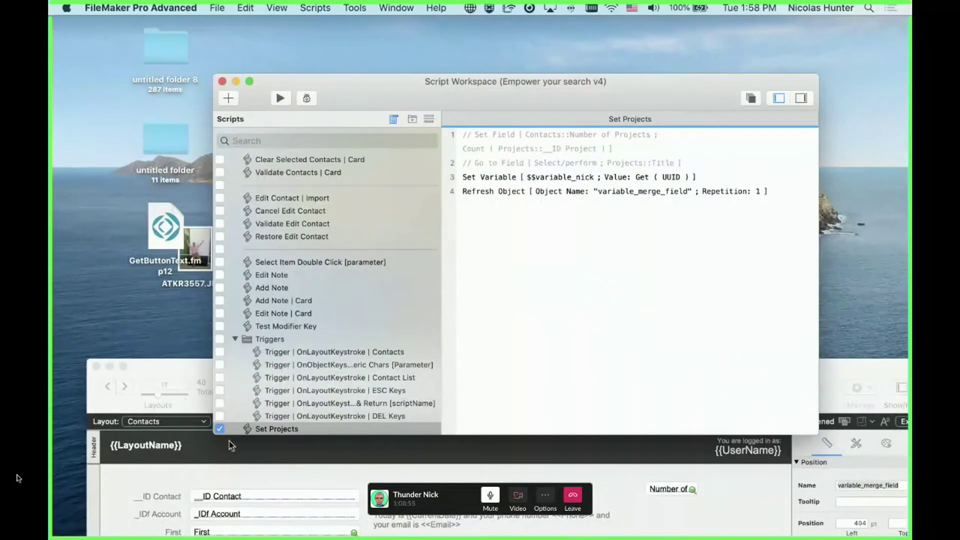
Switch Contacts to Browse mode and run Set Projects three times to generate UUIDs
{"action": "double_click", "coordinate": [198, 373]}
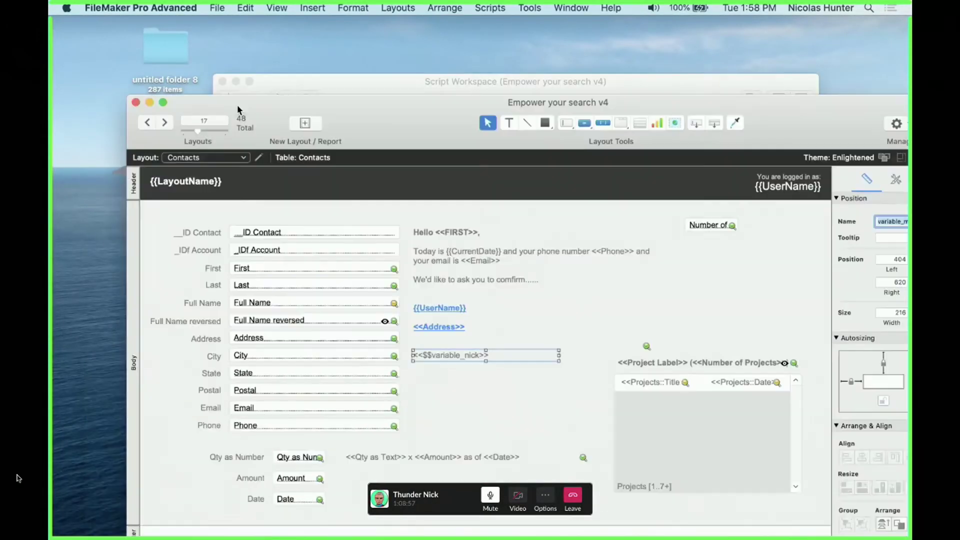
{"action": "key", "text": "super+b"}
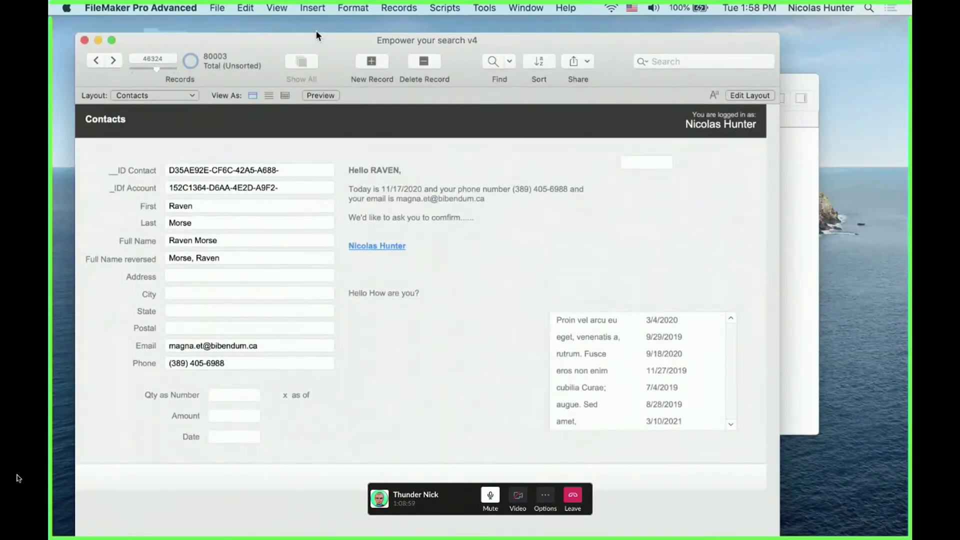
{"action": "left_click", "coordinate": [431, 9]}
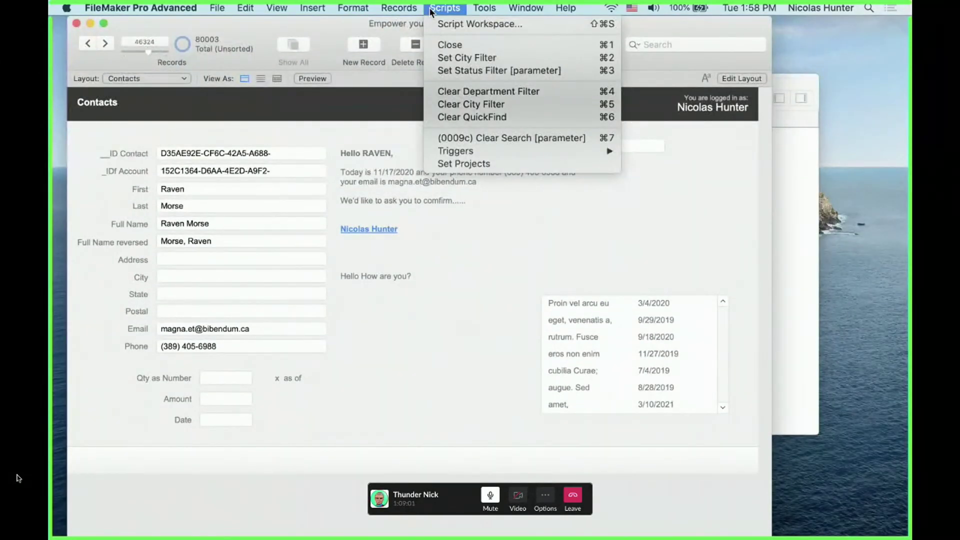
{"action": "left_click", "coordinate": [475, 163]}
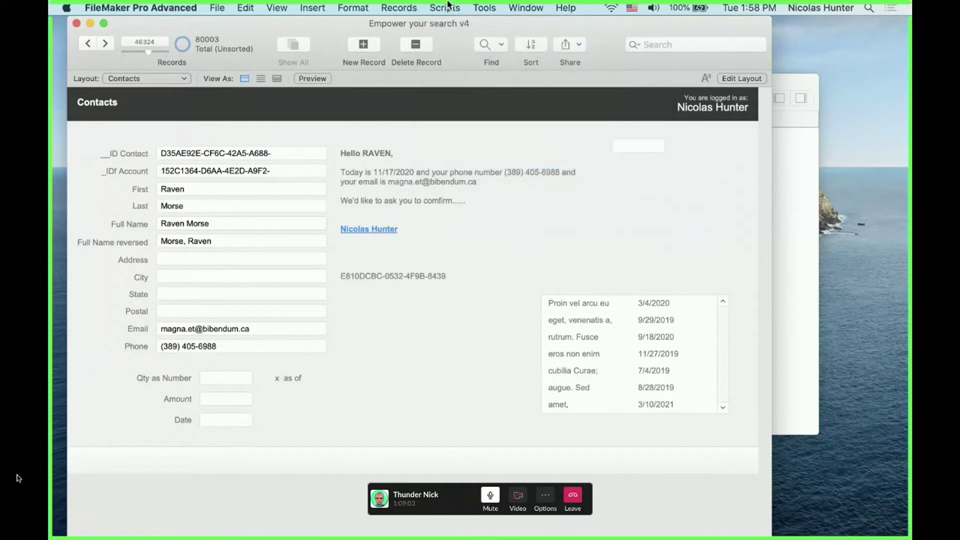
{"action": "left_click", "coordinate": [454, 7]}
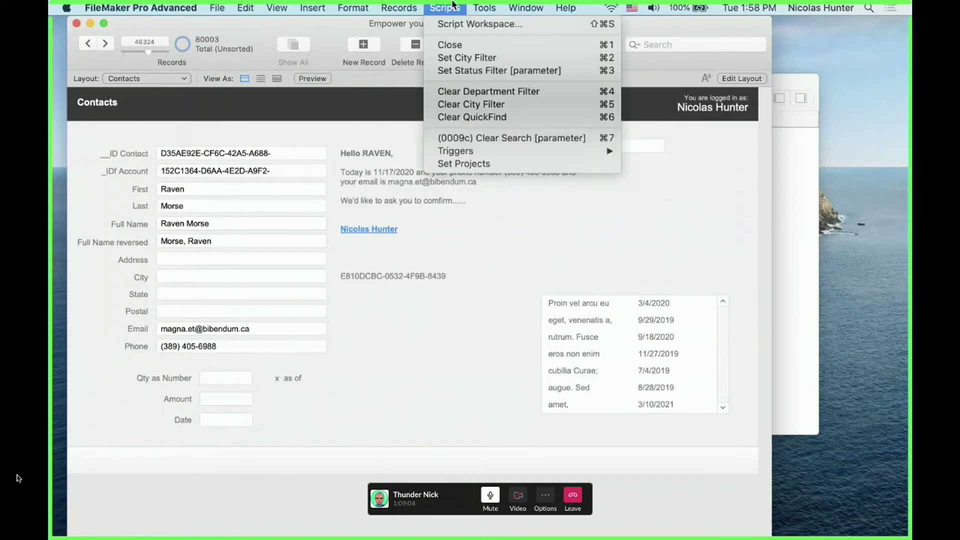
{"action": "left_click", "coordinate": [481, 162]}
{"action": "left_click", "coordinate": [452, 7]}
{"action": "left_click", "coordinate": [478, 161]}
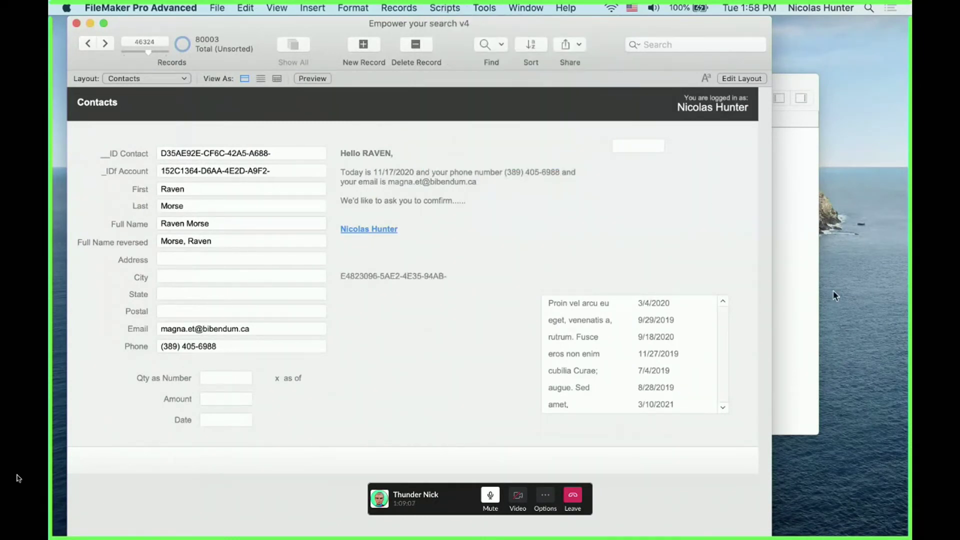
Check the Refresh Object step, then run Set Projects twice more on the Contacts layout
{"action": "left_click", "coordinate": [810, 275]}
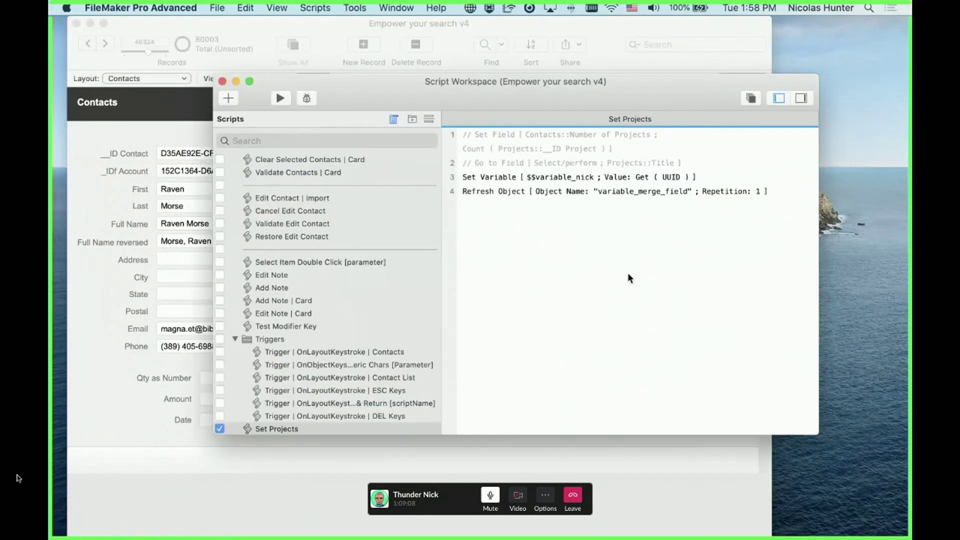
{"action": "left_click", "coordinate": [533, 198]}
{"action": "left_click", "coordinate": [144, 281]}
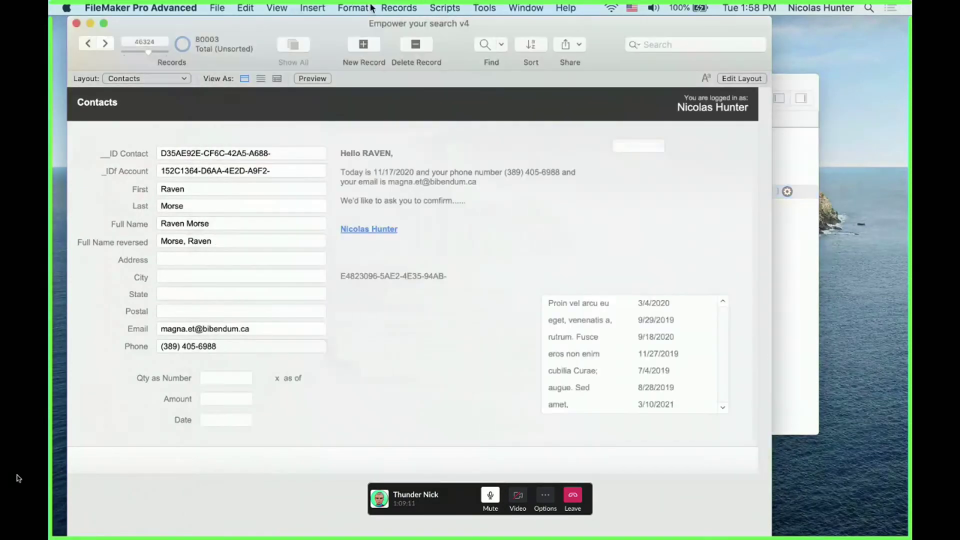
{"action": "left_click", "coordinate": [445, 7]}
{"action": "left_click", "coordinate": [506, 165]}
{"action": "left_click", "coordinate": [445, 7]}
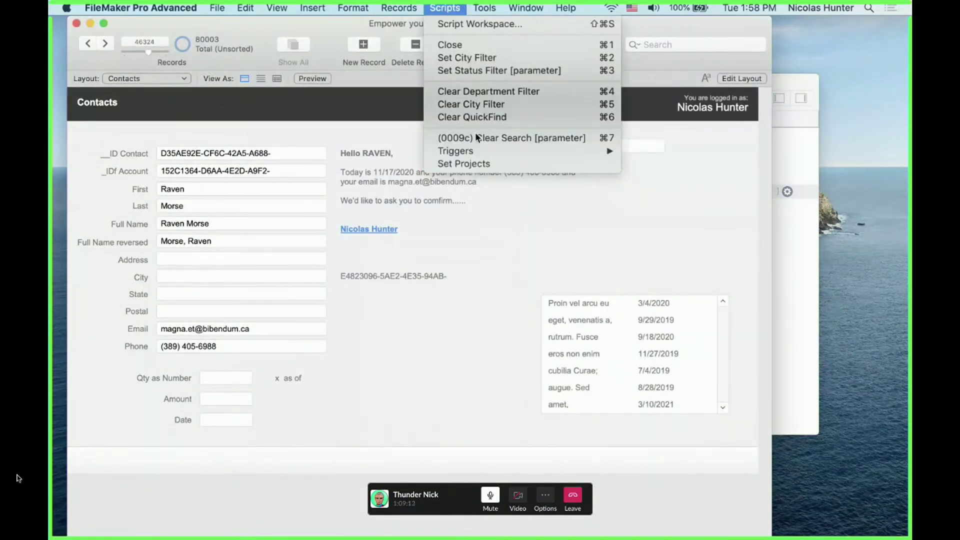
{"action": "left_click", "coordinate": [462, 164]}
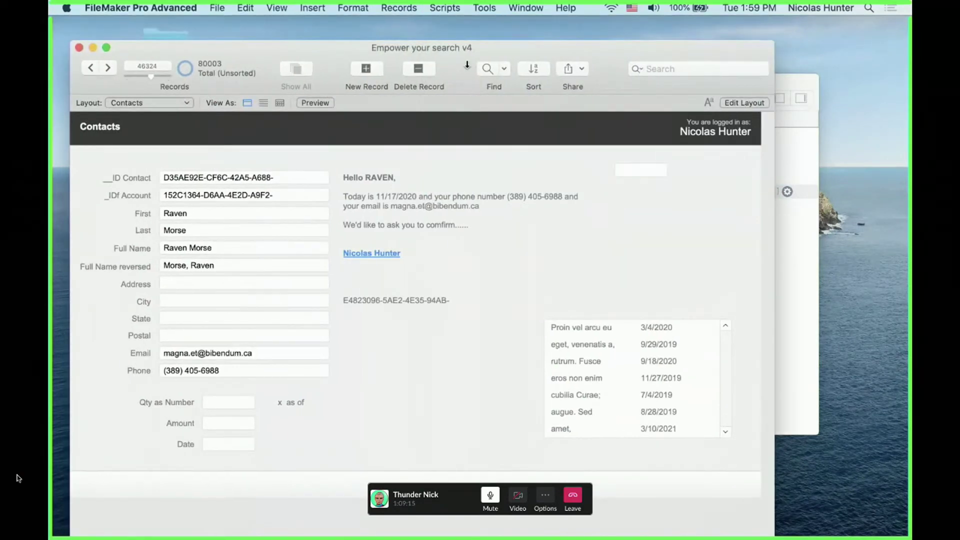
{"action": "left_click", "coordinate": [384, 6]}
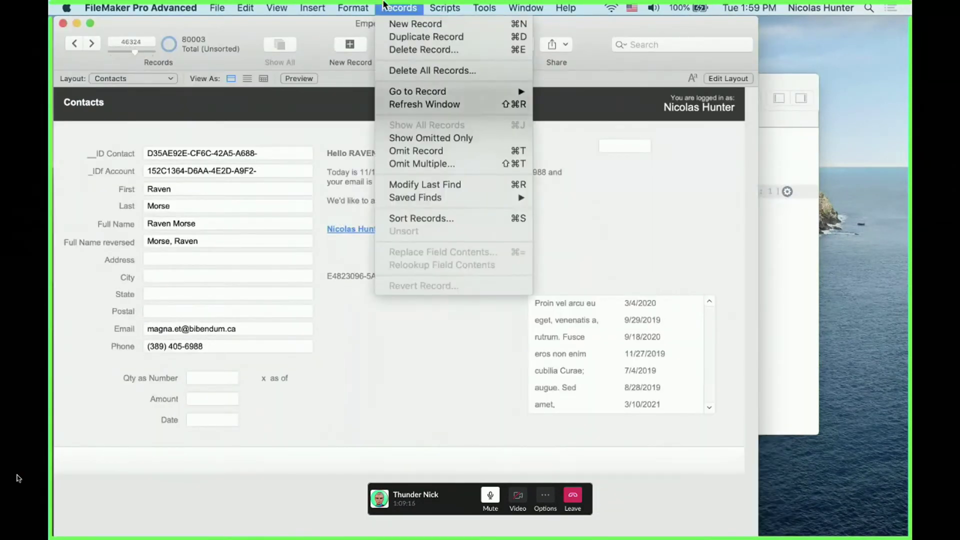
{"action": "left_click", "coordinate": [384, 6]}
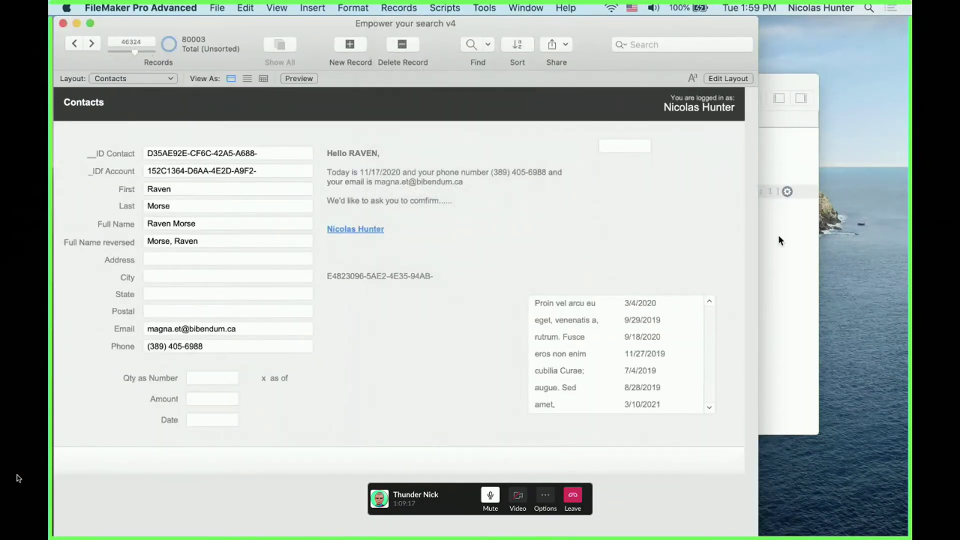
{"action": "left_click", "coordinate": [777, 233]}
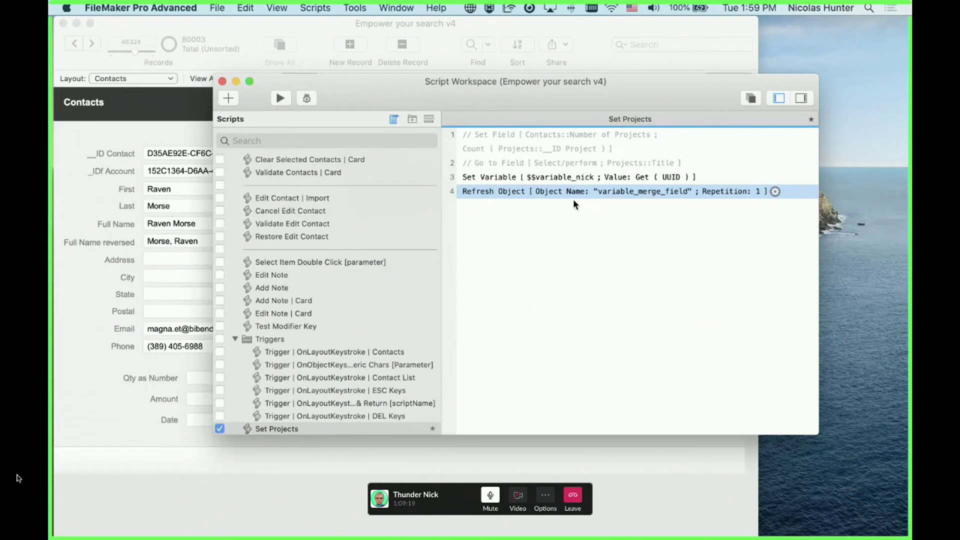
Save Set Projects and comment out its Refresh Object step
{"action": "key", "text": "super+s"}
{"action": "left_click", "coordinate": [506, 182], "text": "shift"}
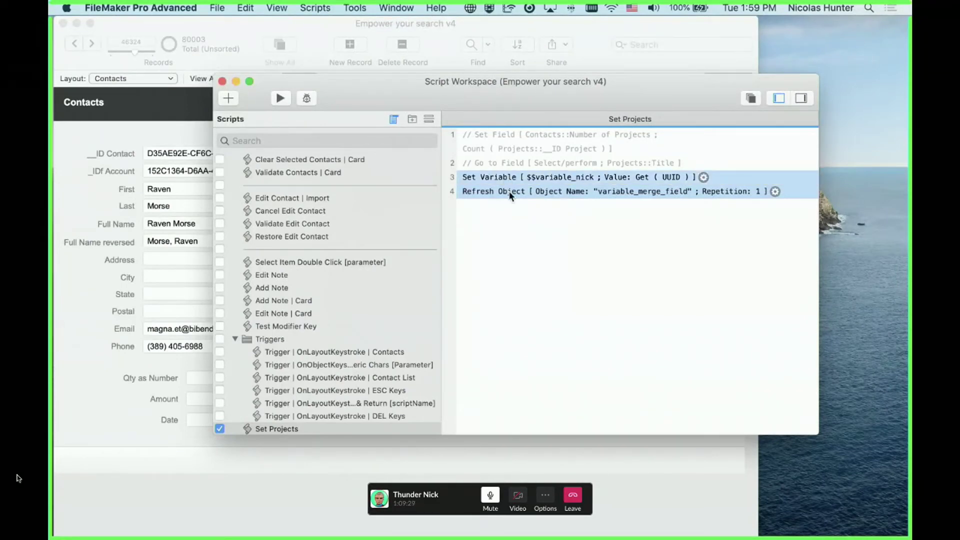
{"action": "left_click", "coordinate": [530, 207]}
{"action": "left_click", "coordinate": [512, 194]}
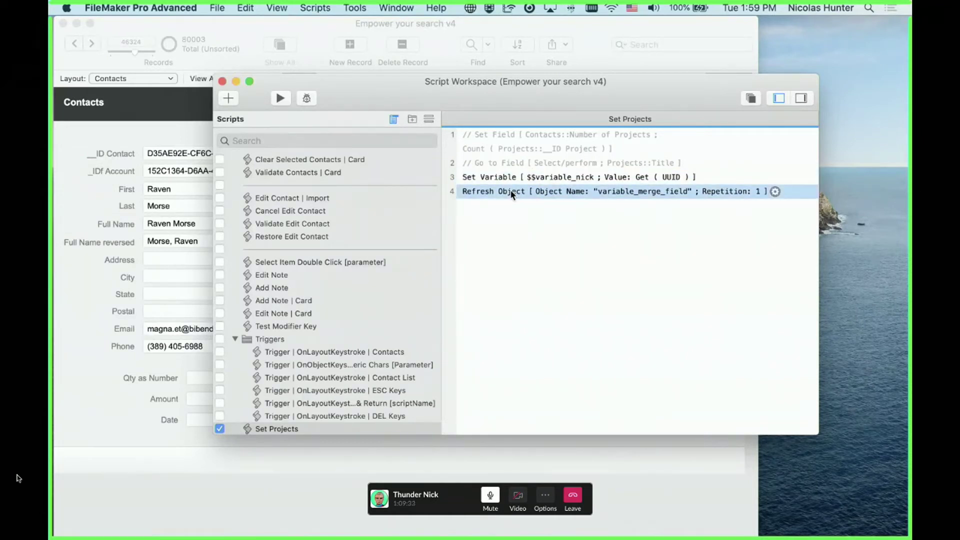
{"action": "key", "text": "super+slash"}
{"action": "key", "text": "super+s"}
{"action": "left_click", "coordinate": [563, 249]}
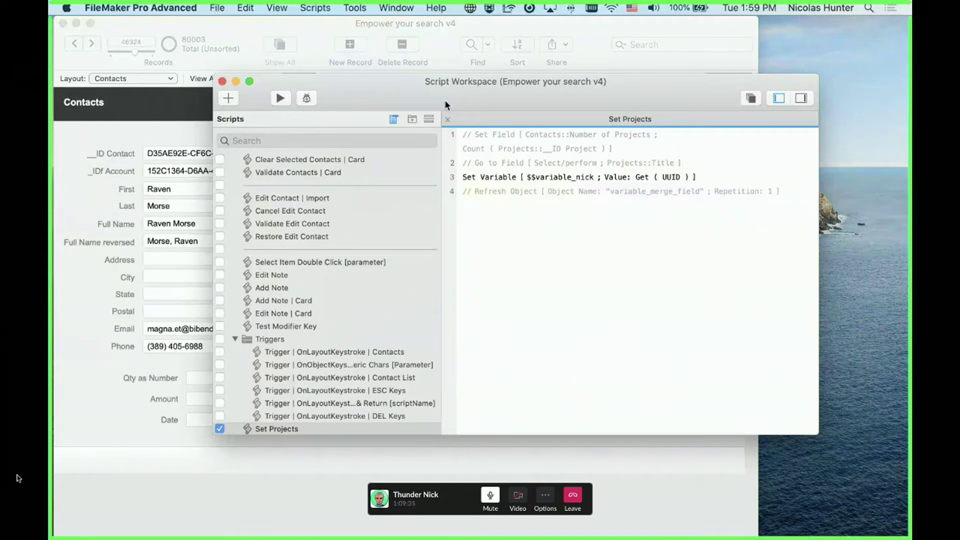
Run Set Projects from the Contacts window without the refresh step
{"action": "left_click_drag", "start_coordinate": [445, 100], "coordinate": [615, 139]}
{"action": "left_click", "coordinate": [408, 220]}
{"action": "left_click", "coordinate": [445, 8]}
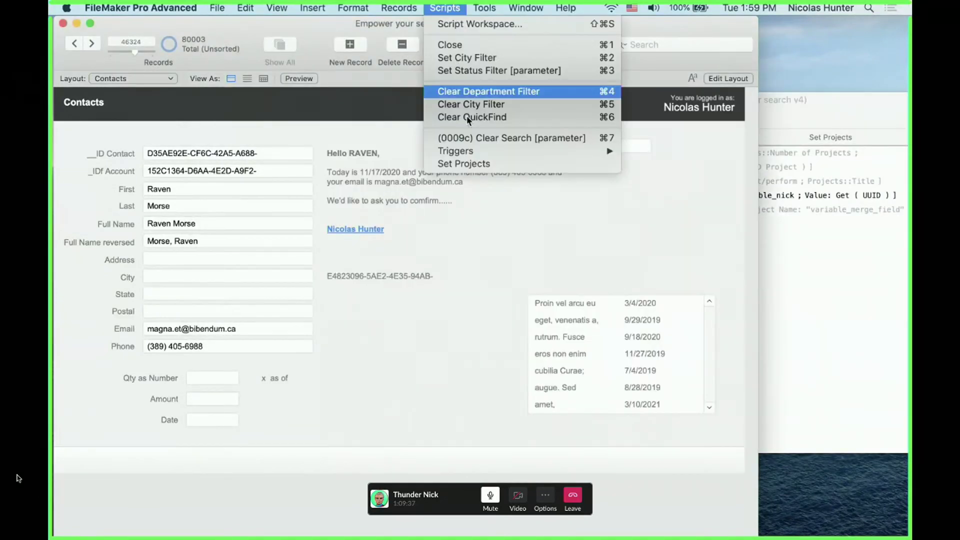
{"action": "left_click", "coordinate": [472, 163]}
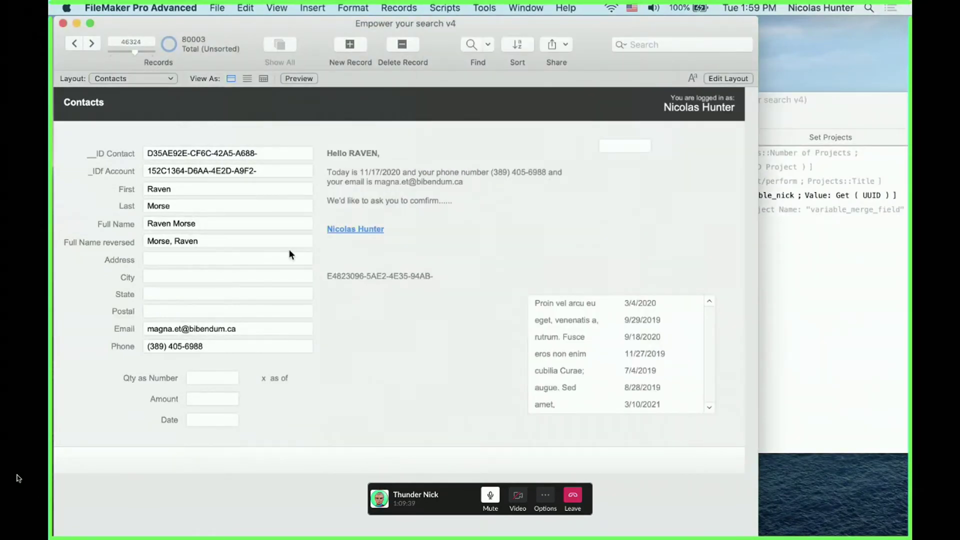
Append 4 to the Last name field and refresh the window to update the greeting
{"action": "left_click", "coordinate": [226, 211]}
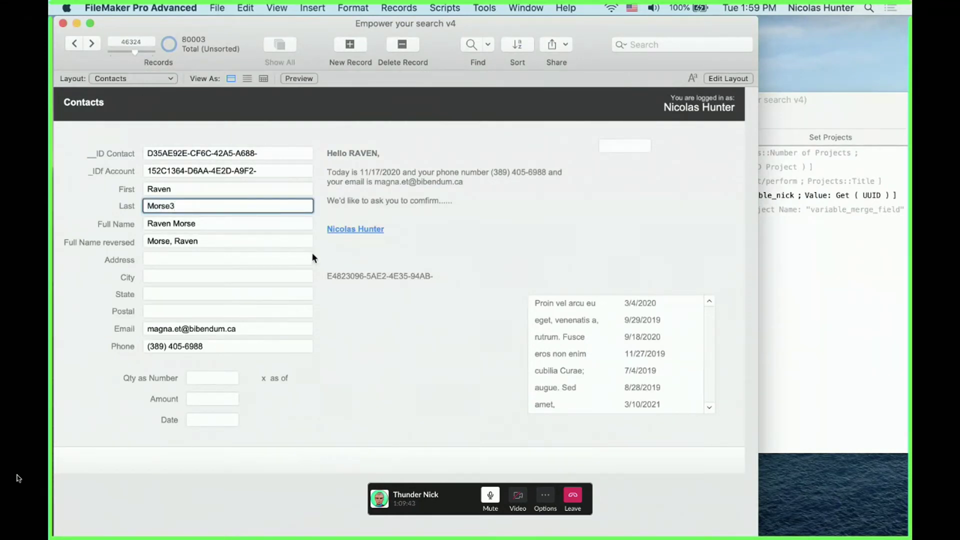
{"action": "type", "text": "4"}
{"action": "left_click", "coordinate": [395, 344]}
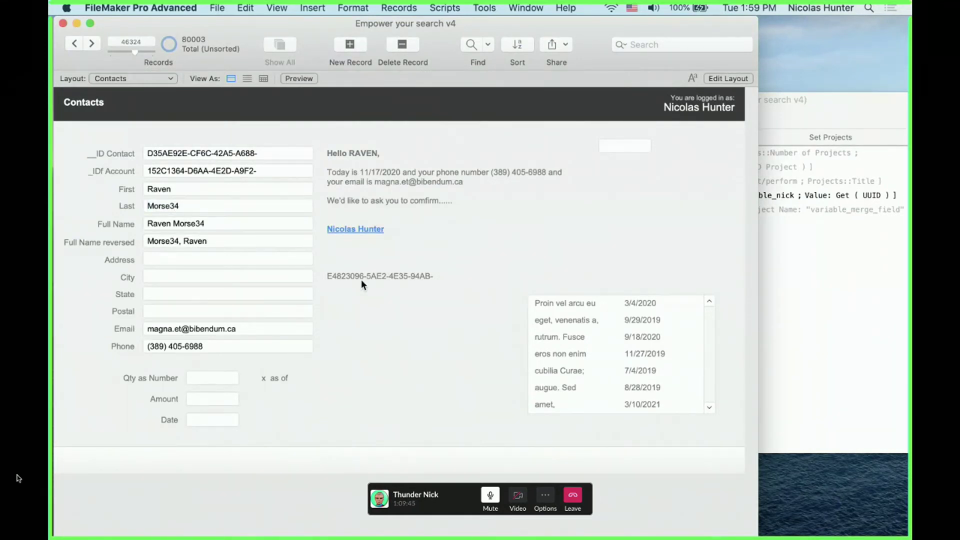
{"action": "key", "text": "shift+super+r"}
Re-enable the Refresh Object step on line 4 and save Set Projects
{"action": "left_click", "coordinate": [878, 239]}
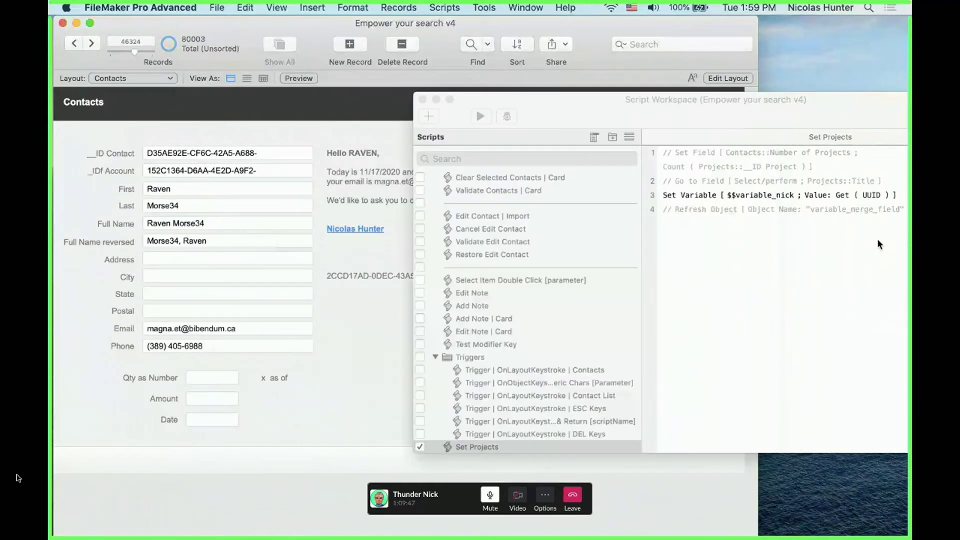
{"action": "left_click", "coordinate": [705, 210]}
{"action": "key", "text": "super+slash"}
{"action": "key", "text": "super+s"}
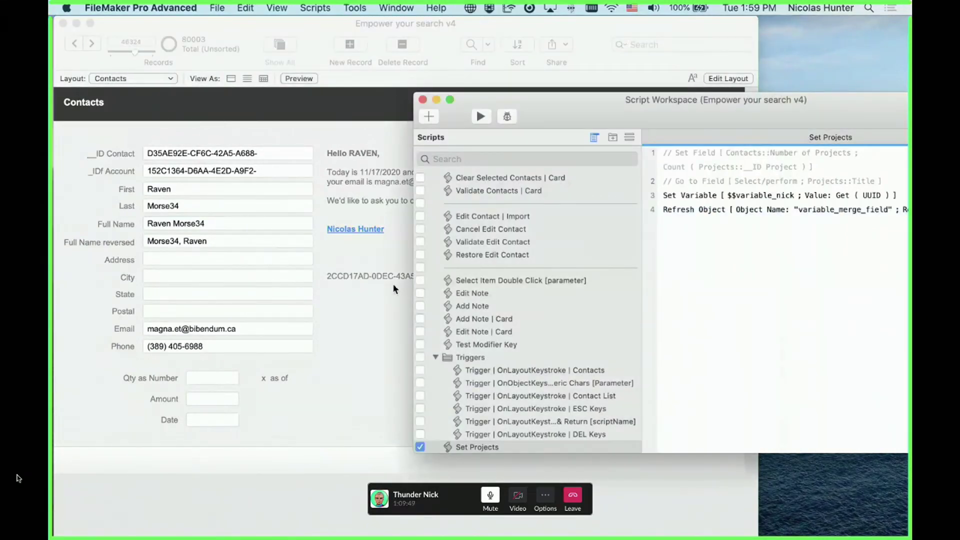
{"action": "left_click", "coordinate": [358, 278]}
{"action": "left_click", "coordinate": [881, 256]}
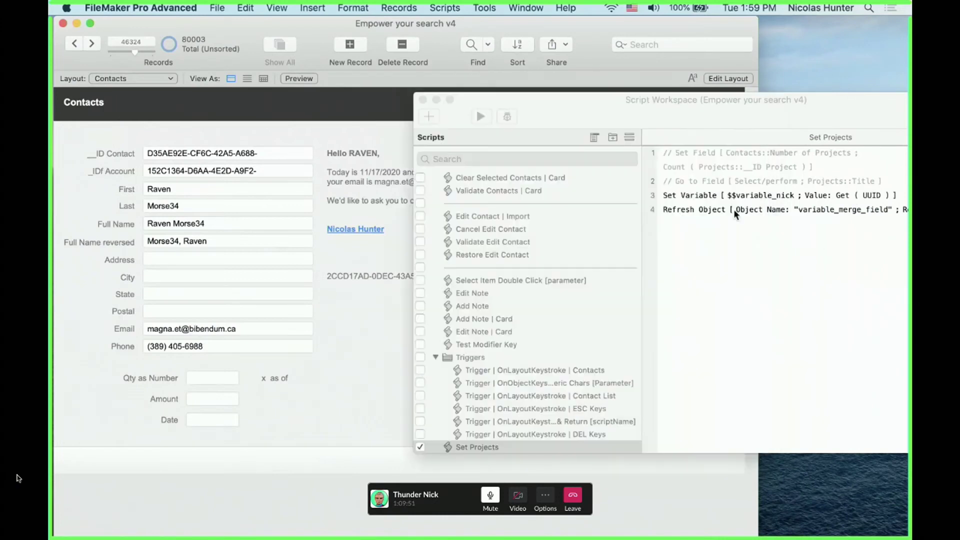
{"action": "left_click", "coordinate": [692, 198]}
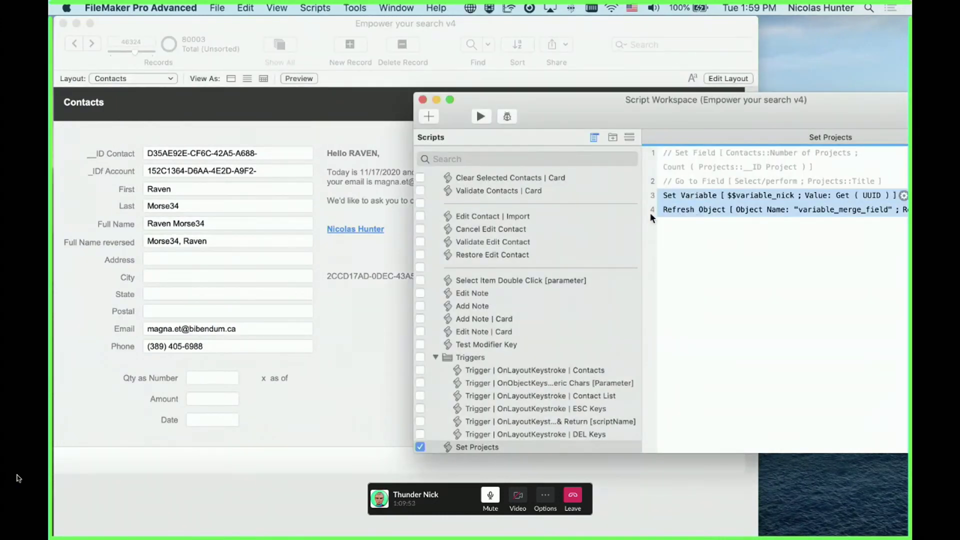
{"action": "left_click", "coordinate": [386, 254]}
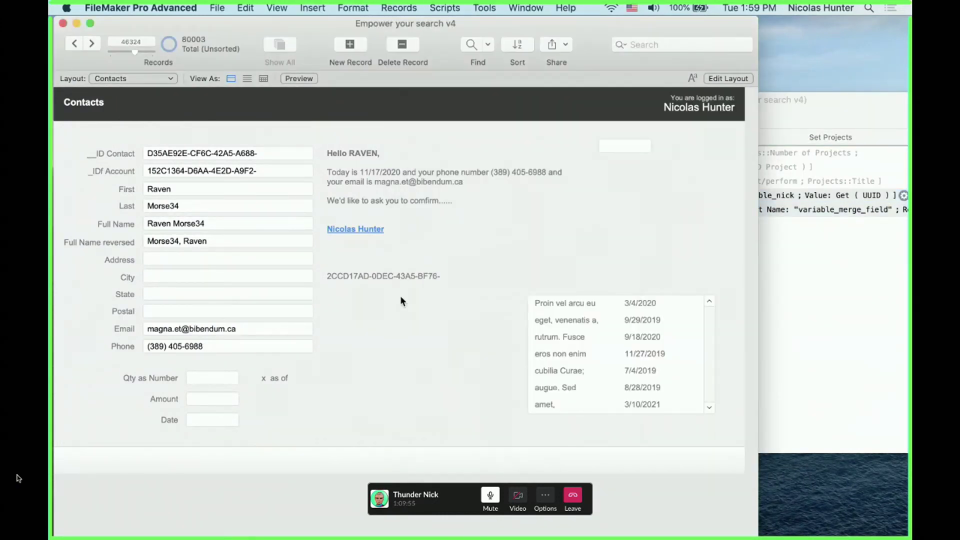
Widen the <<$$variable_nick>> merge text in Layout mode so the full UUID fits
{"action": "key", "text": "super+l"}
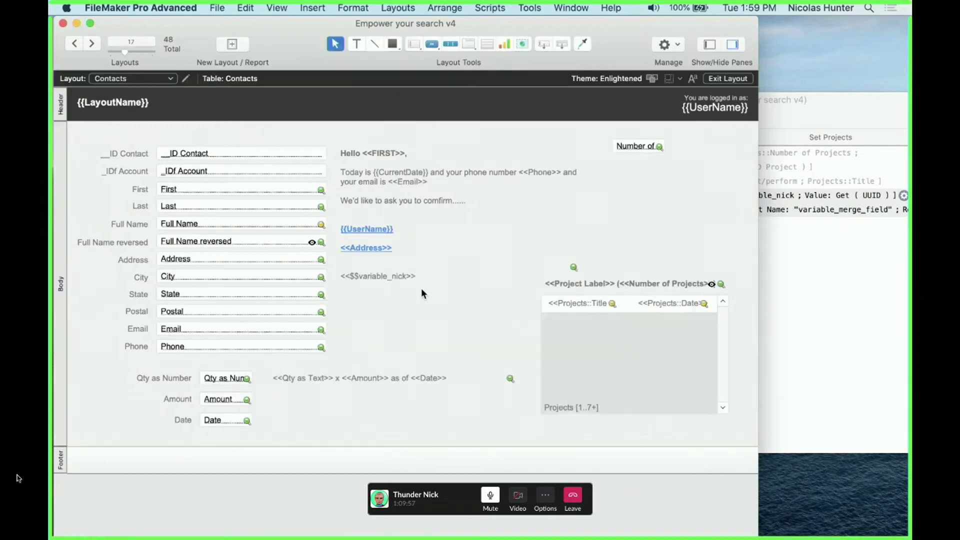
{"action": "left_click", "coordinate": [400, 278]}
{"action": "left_click_drag", "start_coordinate": [479, 276], "coordinate": [550, 276]}
{"action": "left_click", "coordinate": [479, 316]}
{"action": "key", "text": "super+b"}
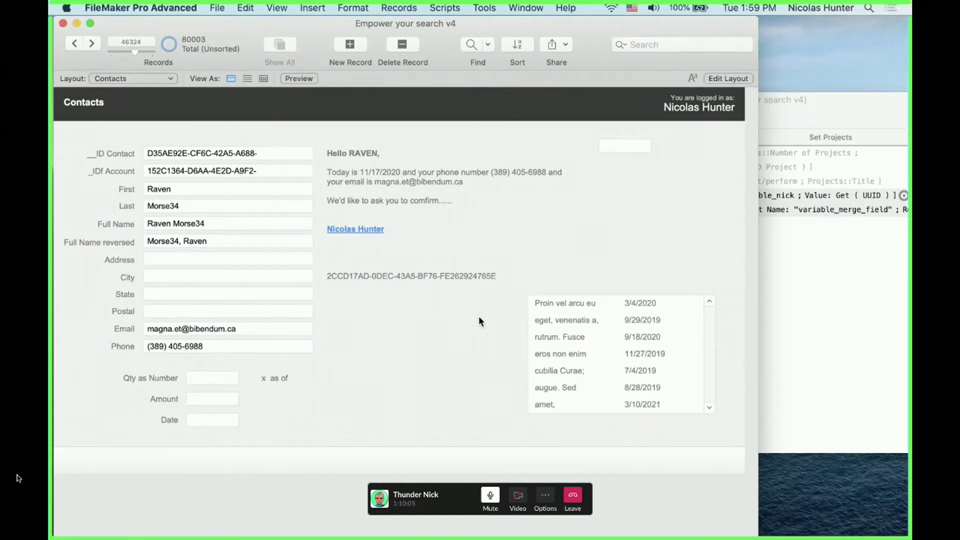
{"action": "left_click", "coordinate": [845, 299]}
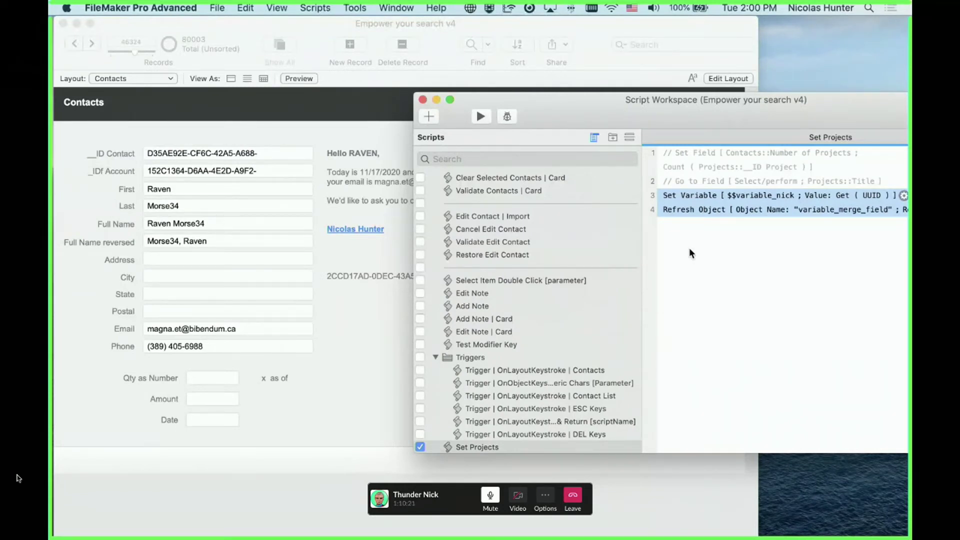
Duplicate the Set Variable and Refresh Object pair, save, and reposition the pair in the script
{"action": "key", "text": "super+d"}
{"action": "key", "text": "super+d"}
{"action": "key", "text": "super+d"}
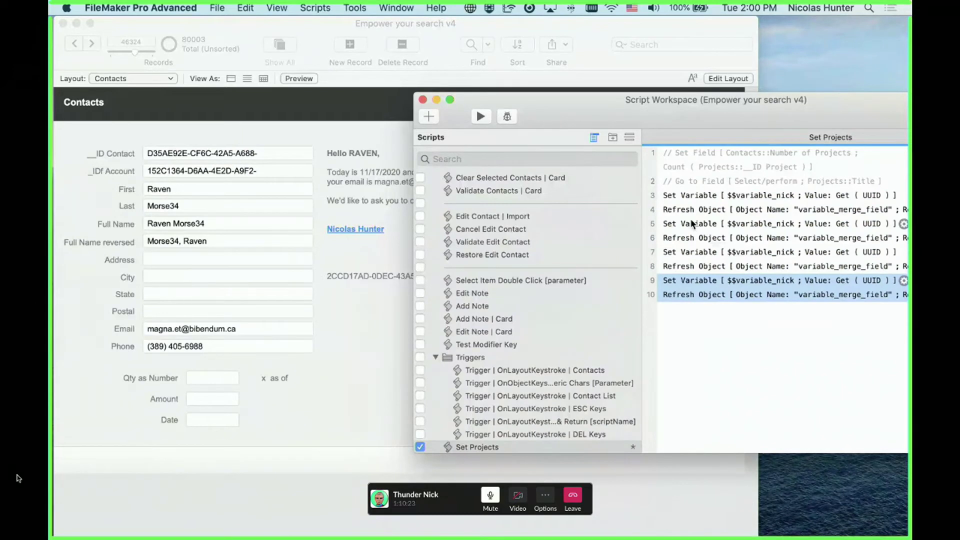
{"action": "key", "text": "super+s"}
{"action": "left_click", "coordinate": [685, 205]}
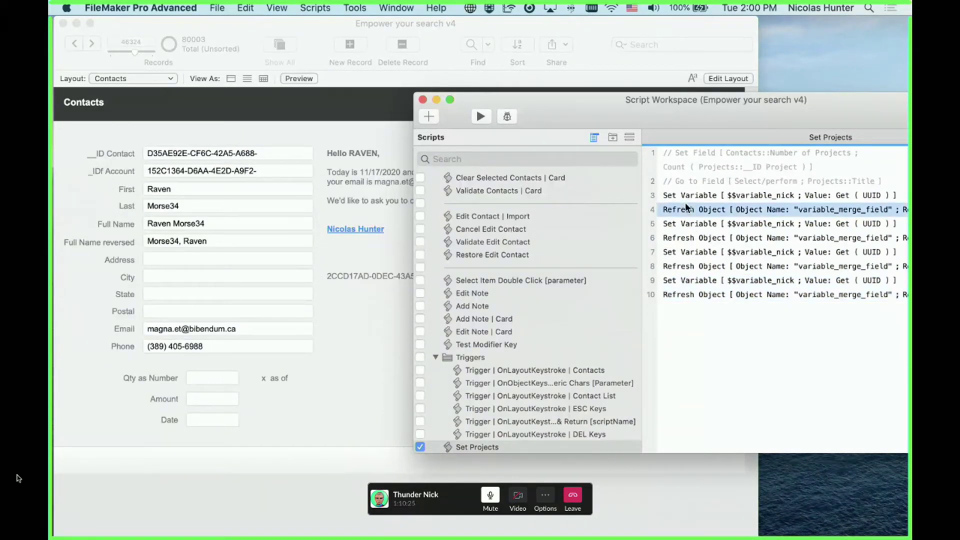
{"action": "left_click", "coordinate": [685, 199], "text": "shift"}
{"action": "left_click_drag", "start_coordinate": [683, 206], "coordinate": [680, 293]}
{"action": "left_click", "coordinate": [678, 210]}
Insert blank lines after the first three Set Variable/Refresh Object pairs
{"action": "left_click", "coordinate": [675, 197], "text": "shift"}
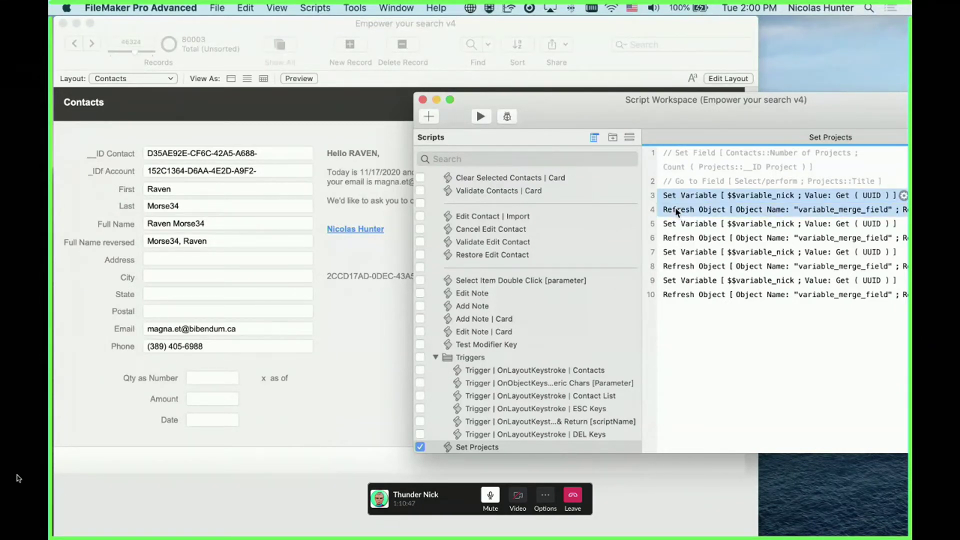
{"action": "key", "text": "Return"}
{"action": "type", "text": "dsa"}
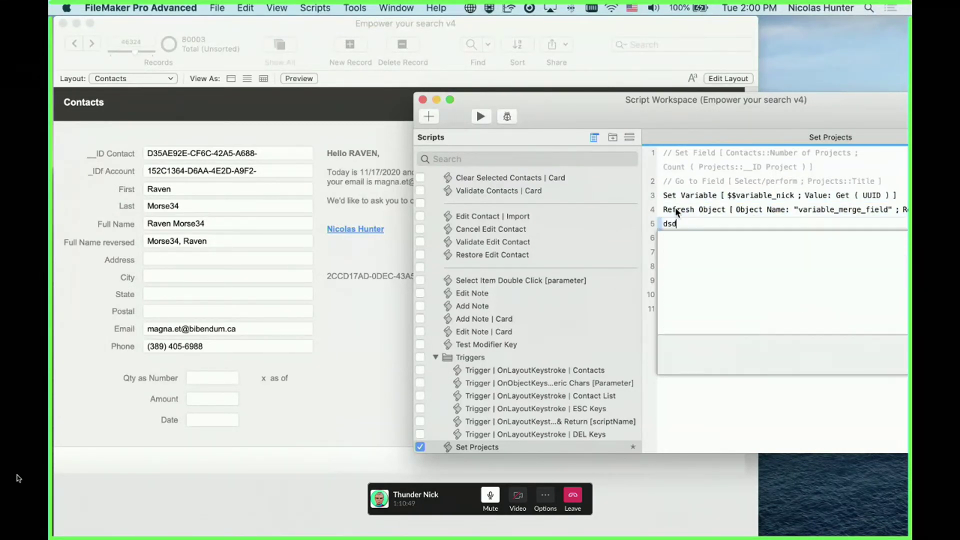
{"action": "key", "text": "BackSpace"}
{"action": "key", "text": "BackSpace"}
{"action": "key", "text": "BackSpace"}
{"action": "key", "text": "Escape"}
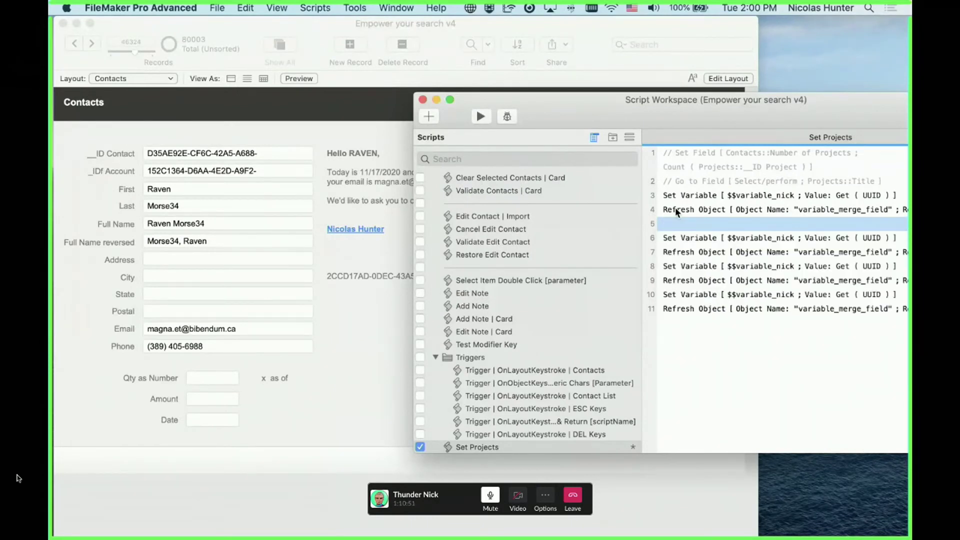
{"action": "key", "text": "Down"}
{"action": "key", "text": "Down"}
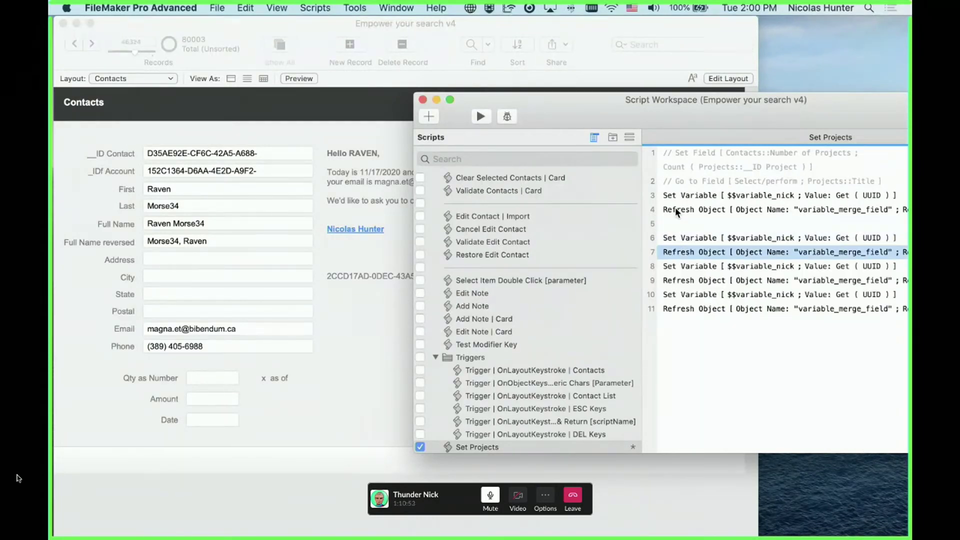
{"action": "key", "text": "Return"}
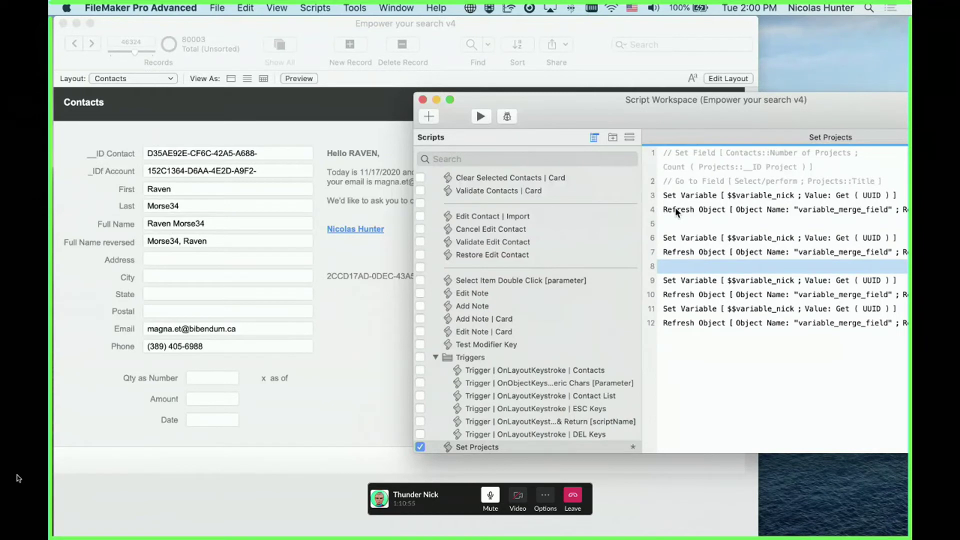
{"action": "key", "text": "Down"}
{"action": "key", "text": "Down"}
{"action": "key", "text": "Return"}
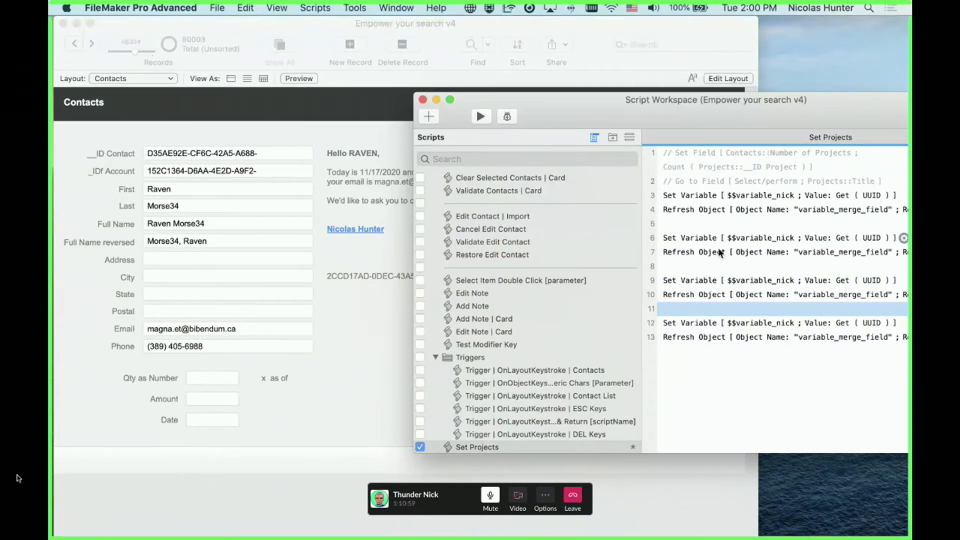
Add a Pause/Resume Script step before the final pair, set to pause for .1 seconds
{"action": "type", "text": "paus"}
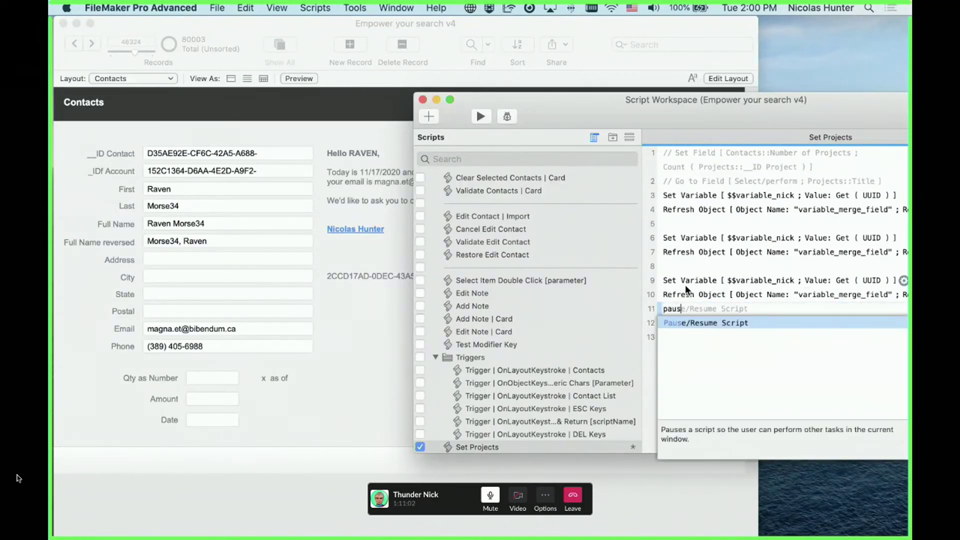
{"action": "key", "text": "Return"}
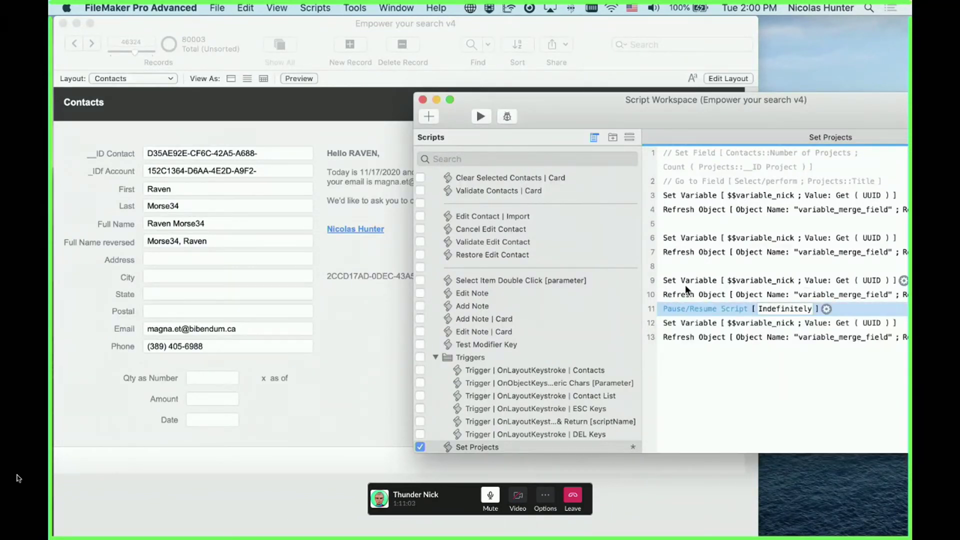
{"action": "left_click", "coordinate": [826, 309]}
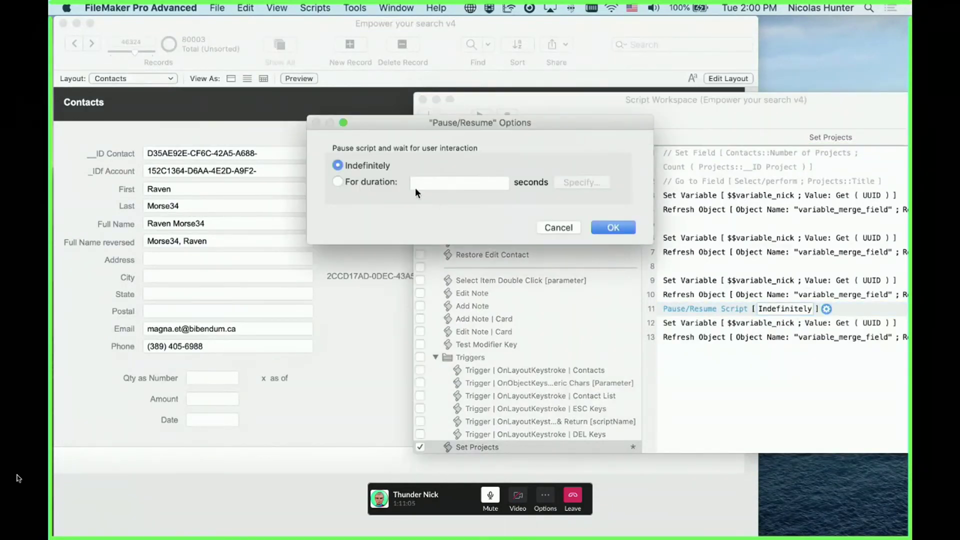
{"action": "left_click", "coordinate": [337, 181]}
{"action": "type", "text": "1"}
{"action": "key", "text": "BackSpace"}
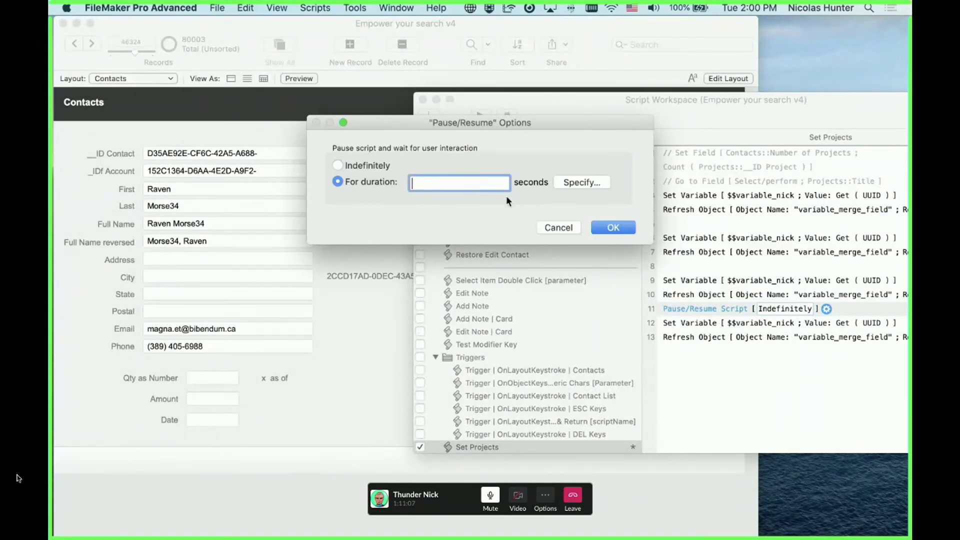
{"action": "type", "text": ".1"}
{"action": "left_click", "coordinate": [614, 228]}
Select the Refresh Object and pause steps, then reselect the first Set Variable/Refresh Object pair
{"action": "left_click", "coordinate": [688, 294]}
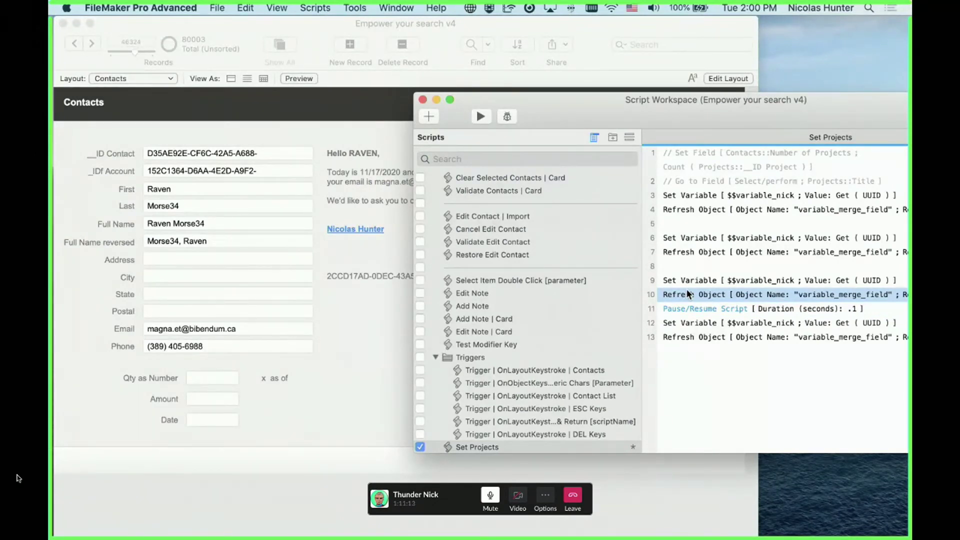
{"action": "left_click", "coordinate": [685, 301], "text": "shift"}
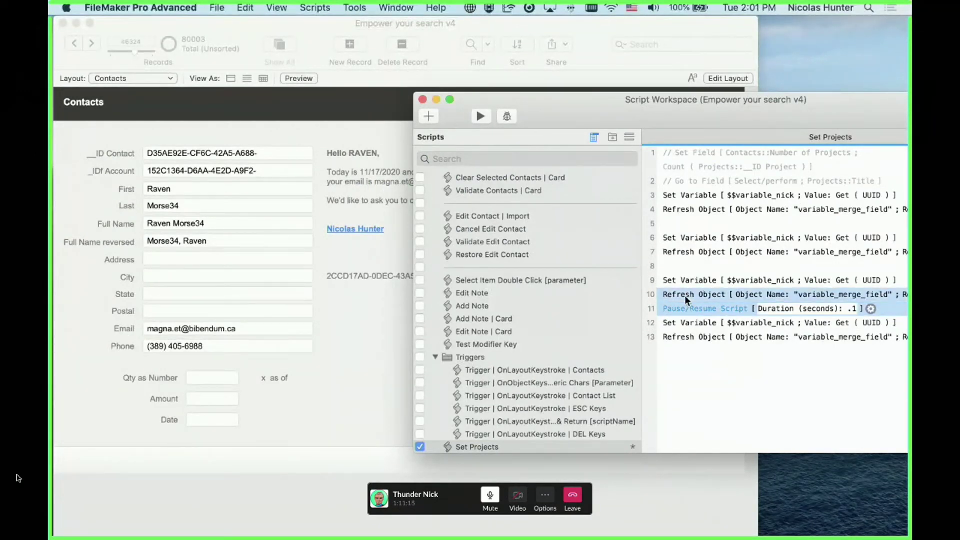
{"action": "left_click", "coordinate": [696, 371]}
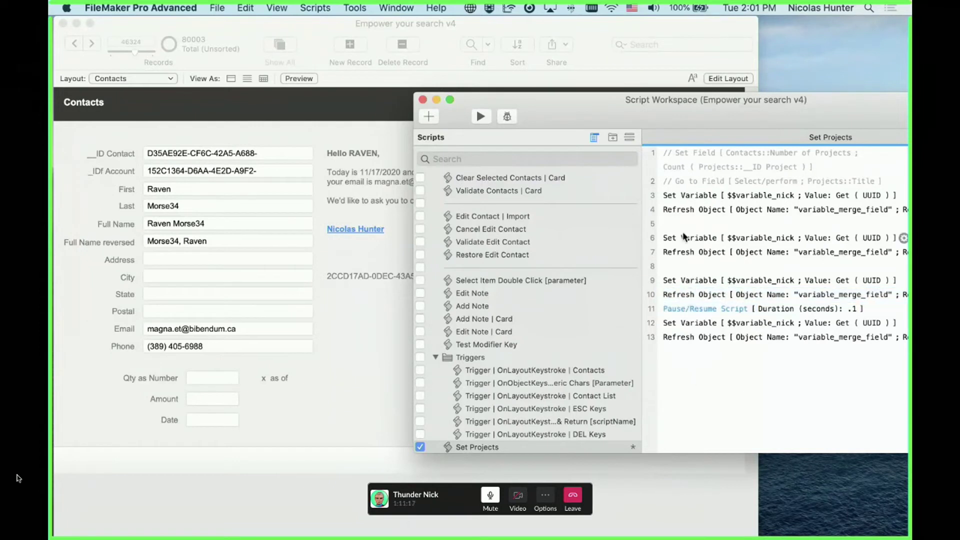
{"action": "left_click", "coordinate": [678, 198]}
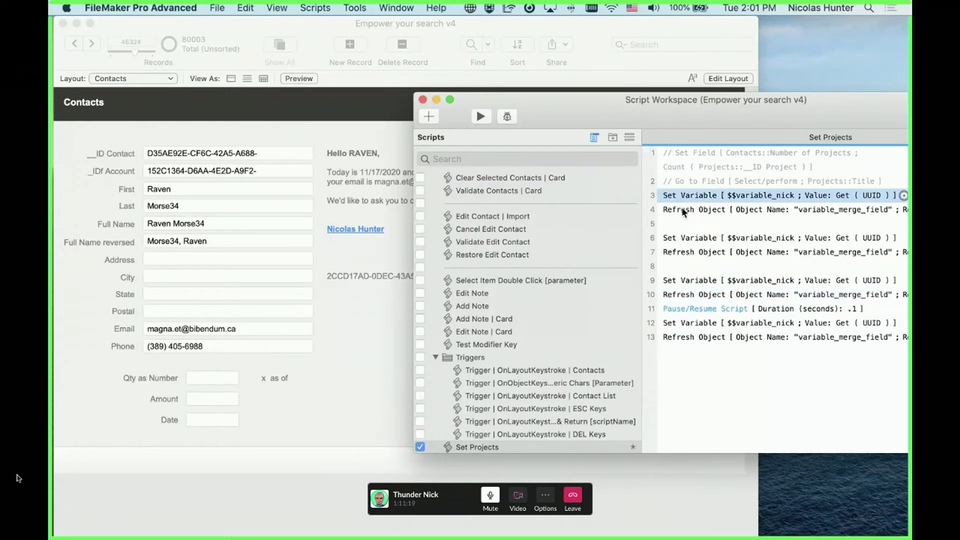
{"action": "left_click", "coordinate": [682, 208], "text": "shift"}
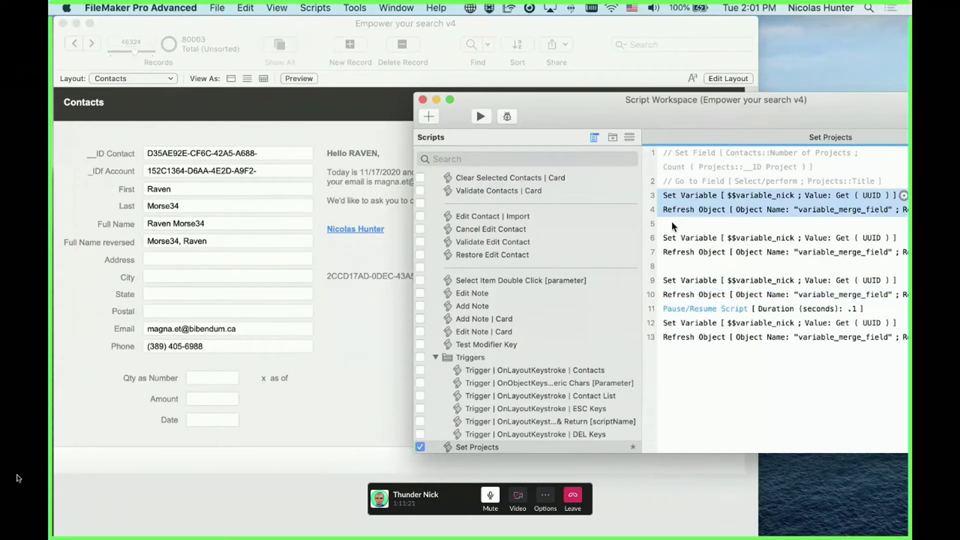
Delete all script steps from line 5 down, keeping only the first Set Variable/Refresh Object pair
{"action": "left_click", "coordinate": [672, 223]}
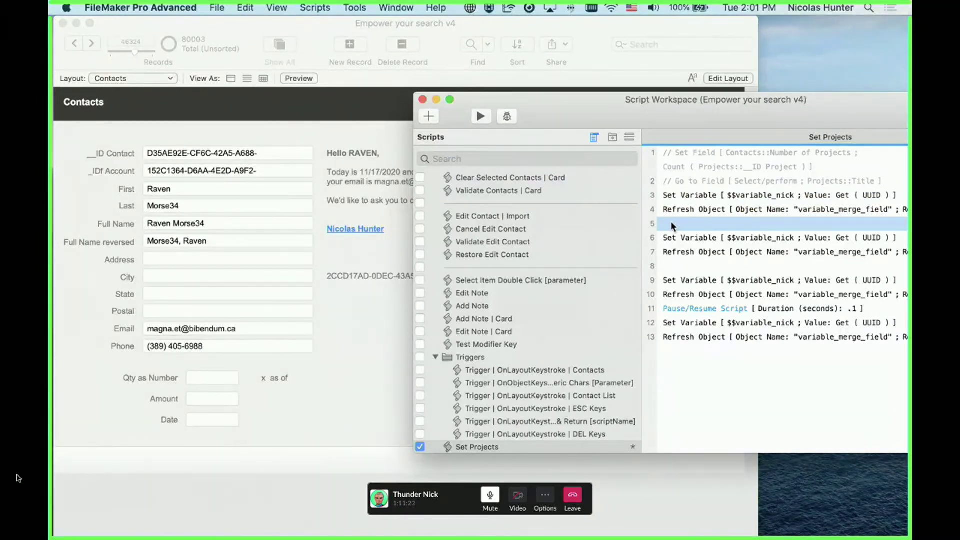
{"action": "left_click", "coordinate": [677, 212]}
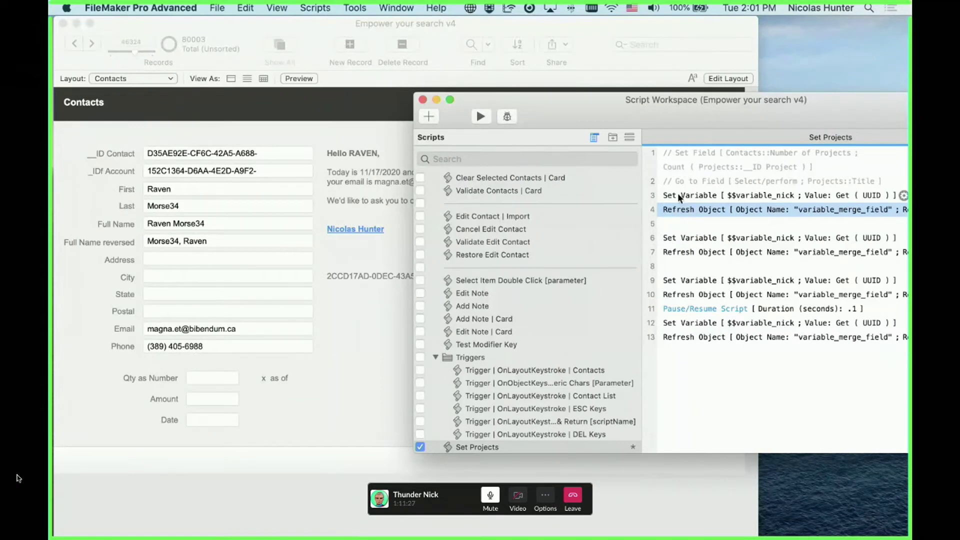
{"action": "left_click", "coordinate": [675, 226]}
{"action": "left_click", "coordinate": [681, 337], "text": "shift"}
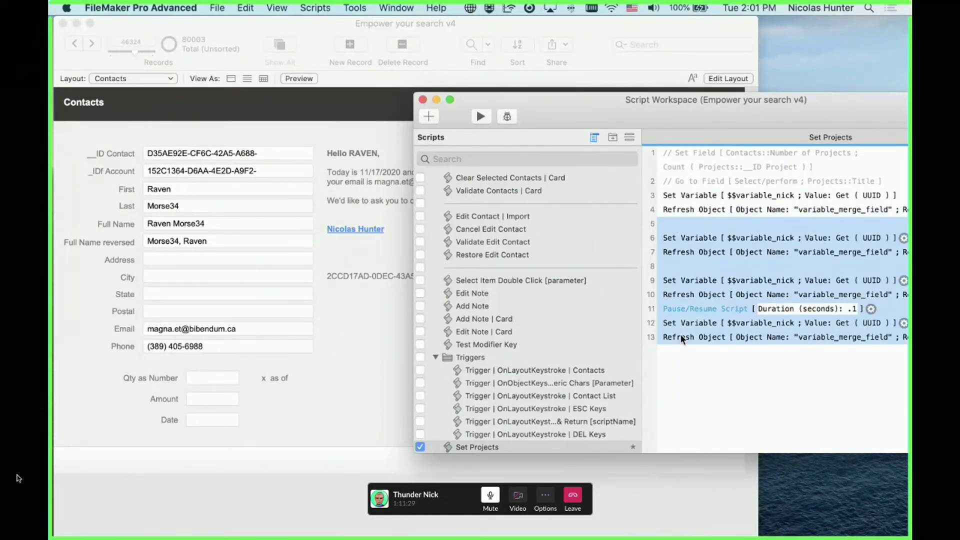
{"action": "key", "text": "Delete"}
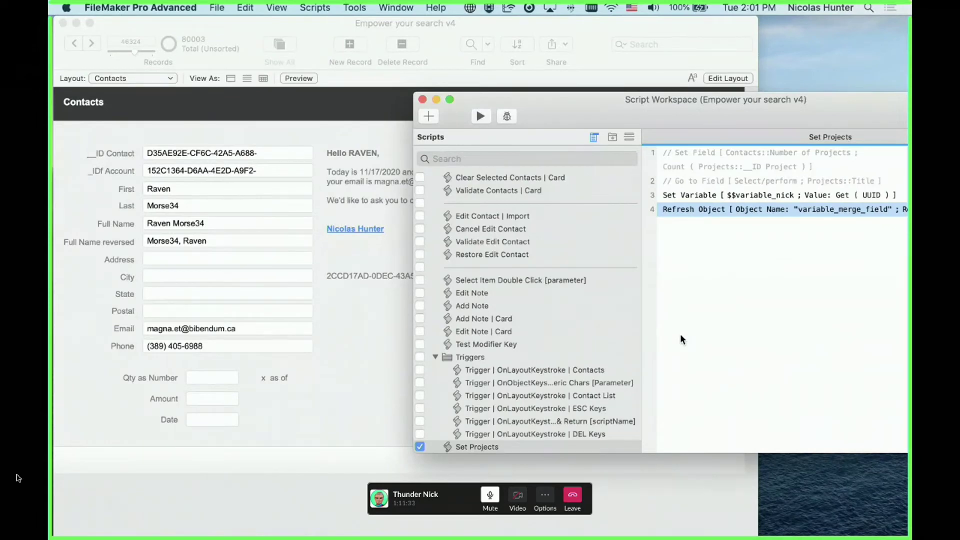
In Layout mode on Contacts, drag the copied <<$$variable_nick>> lines into a column below <<Address>>
{"action": "left_click", "coordinate": [380, 275]}
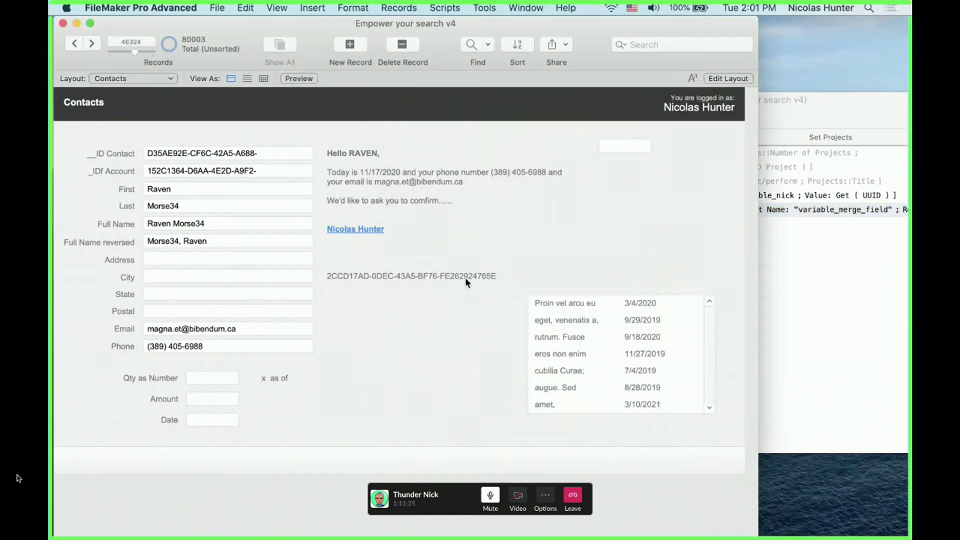
{"action": "left_click", "coordinate": [799, 256]}
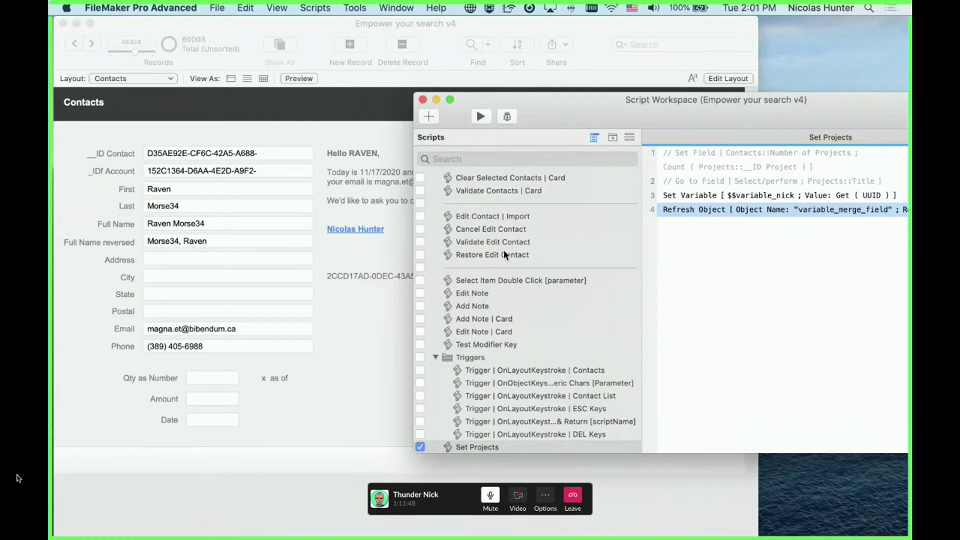
{"action": "left_click", "coordinate": [363, 288]}
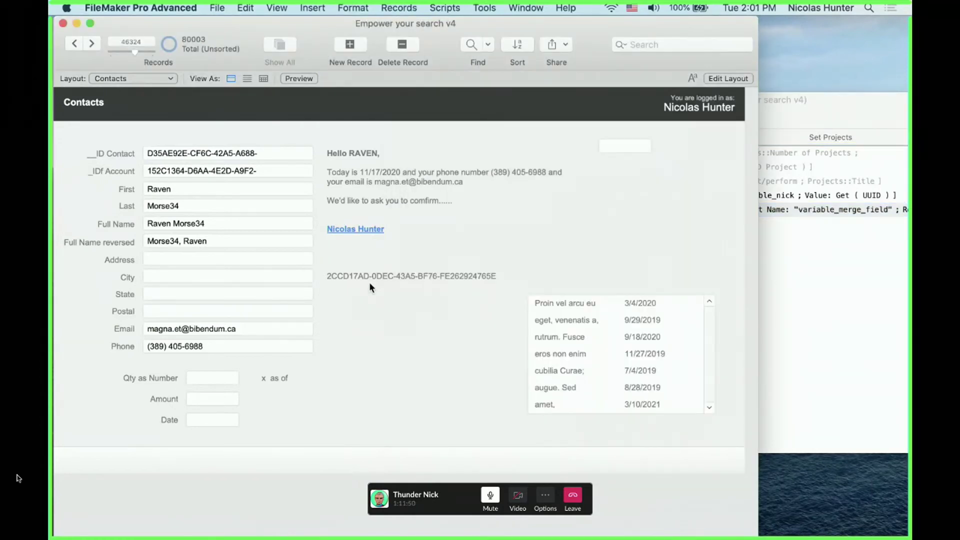
{"action": "key", "text": "super+l"}
{"action": "left_click_drag", "start_coordinate": [392, 278], "coordinate": [382, 298]}
{"action": "left_click", "coordinate": [383, 304], "text": "shift"}
Append _1, _2, _3 and _4 to the four <<$$variable_nick>> merge lines, then reveal the script window
{"action": "double_click", "coordinate": [389, 269]}
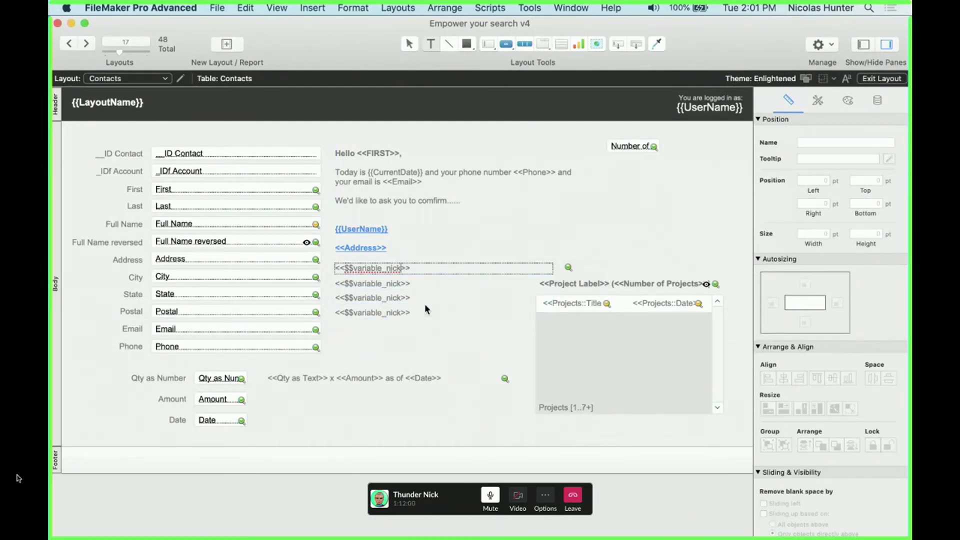
{"action": "type", "text": "_1"}
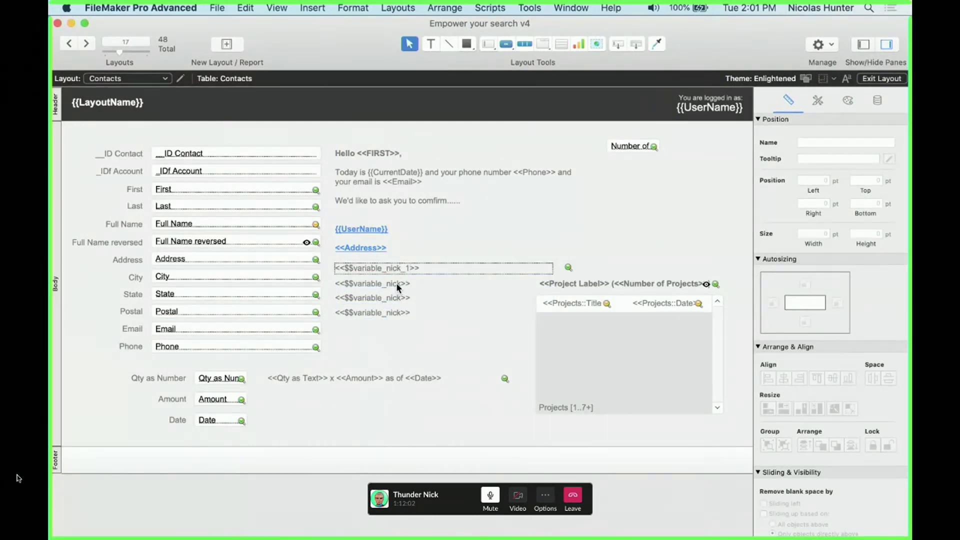
{"action": "double_click", "coordinate": [406, 285]}
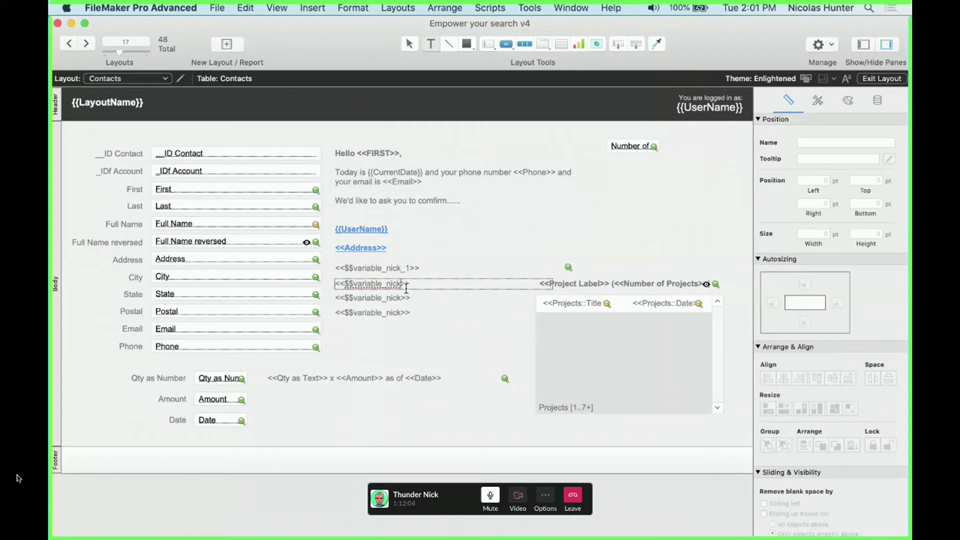
{"action": "type", "text": "_2"}
{"action": "double_click", "coordinate": [395, 300]}
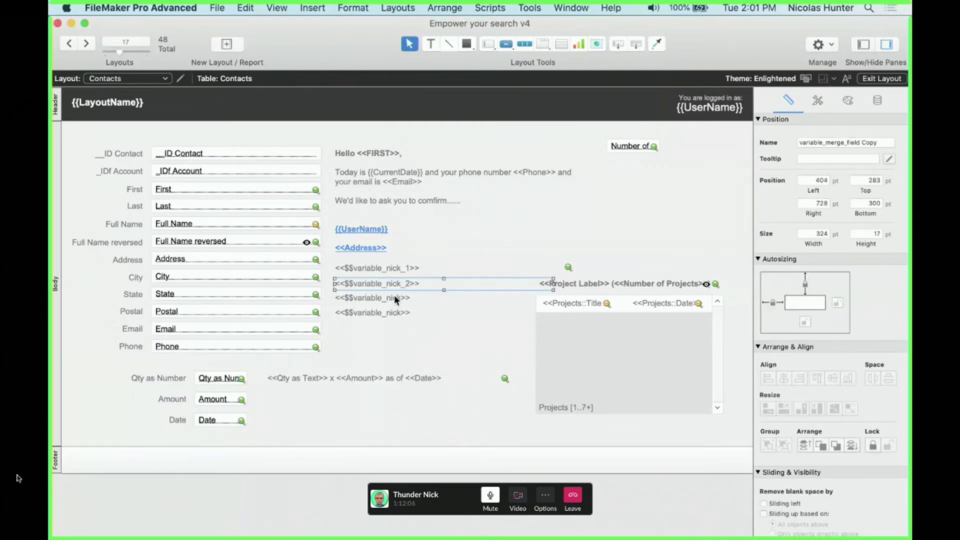
{"action": "type", "text": "_"}
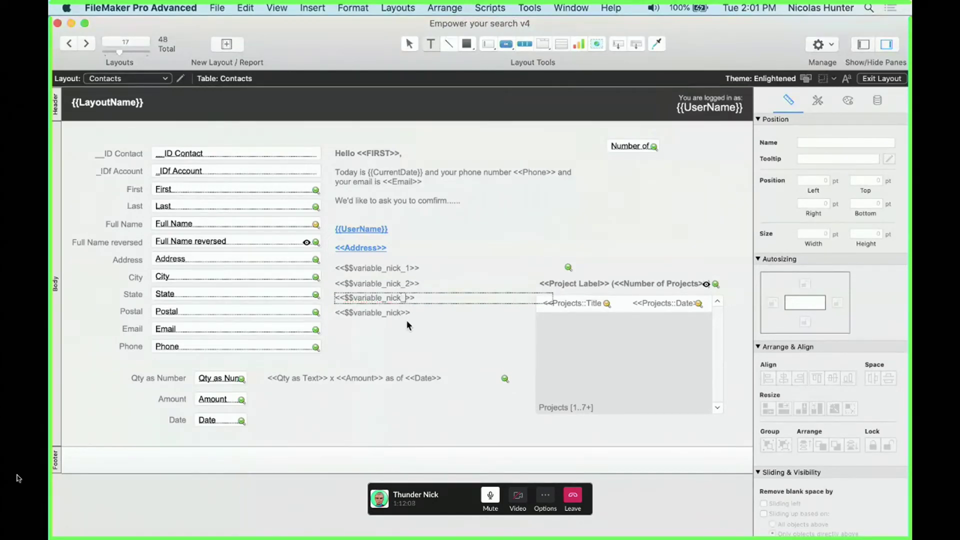
{"action": "type", "text": "3"}
{"action": "double_click", "coordinate": [402, 316]}
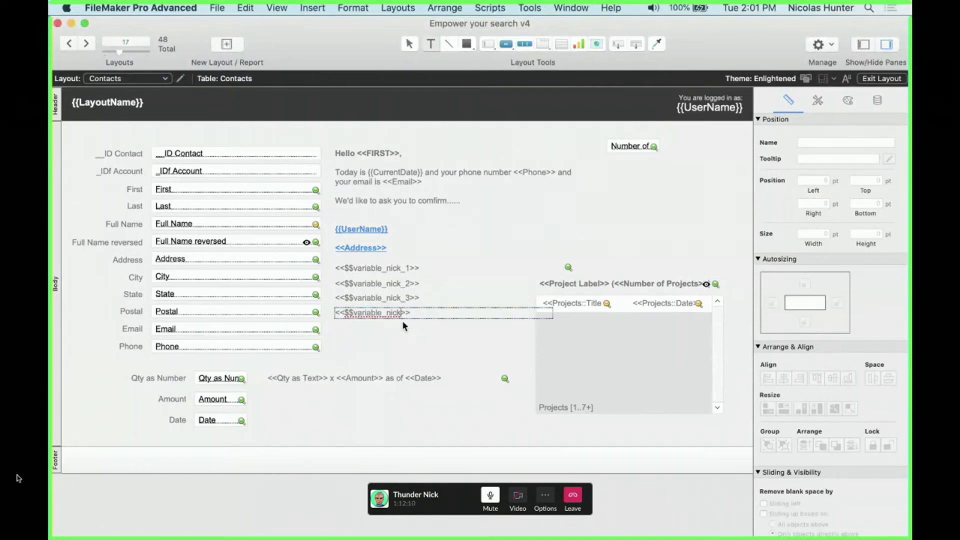
{"action": "type", "text": "_4"}
{"action": "key", "text": "Escape"}
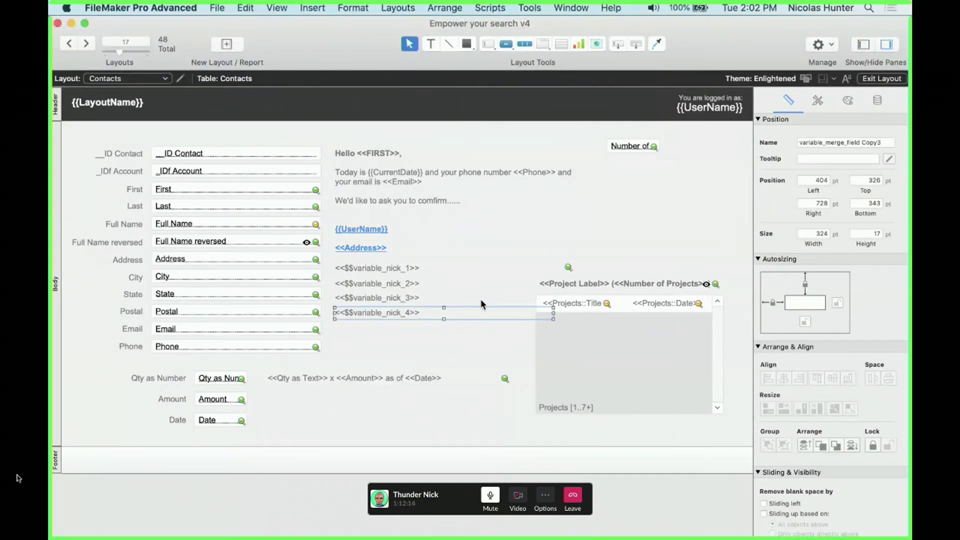
{"action": "left_click_drag", "start_coordinate": [703, 44], "coordinate": [667, 324]}
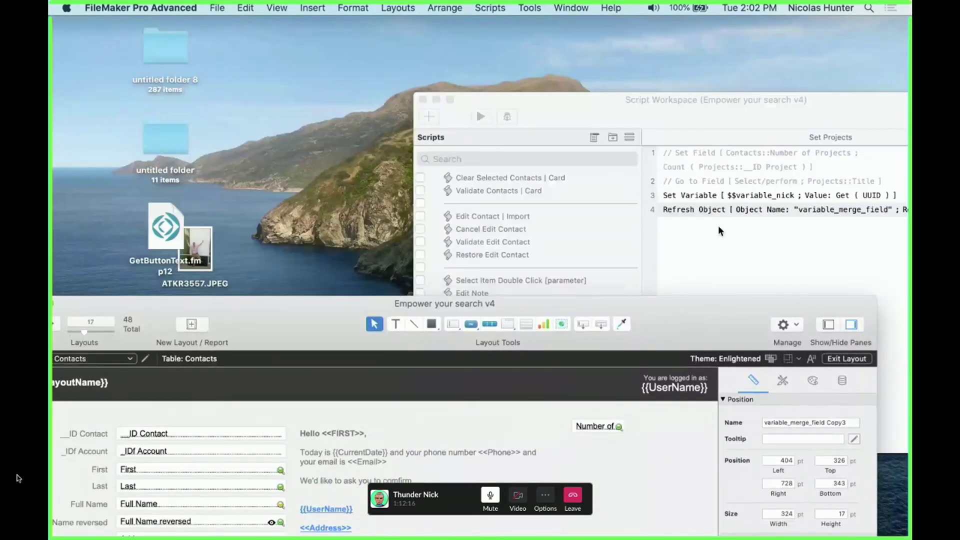
Duplicate the Set Variable/Refresh pair and rename the first variable to $$variable_nick_1
{"action": "left_click", "coordinate": [714, 216]}
{"action": "left_click", "coordinate": [700, 199], "text": "shift"}
{"action": "key", "text": "cmd+d"}
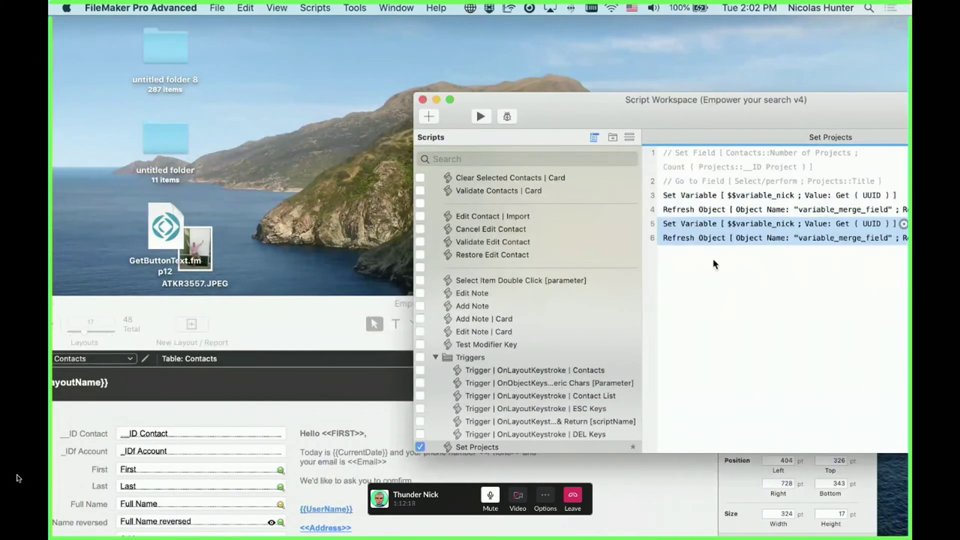
{"action": "left_click", "coordinate": [683, 210]}
{"action": "key", "text": "Delete"}
{"action": "left_click", "coordinate": [694, 238]}
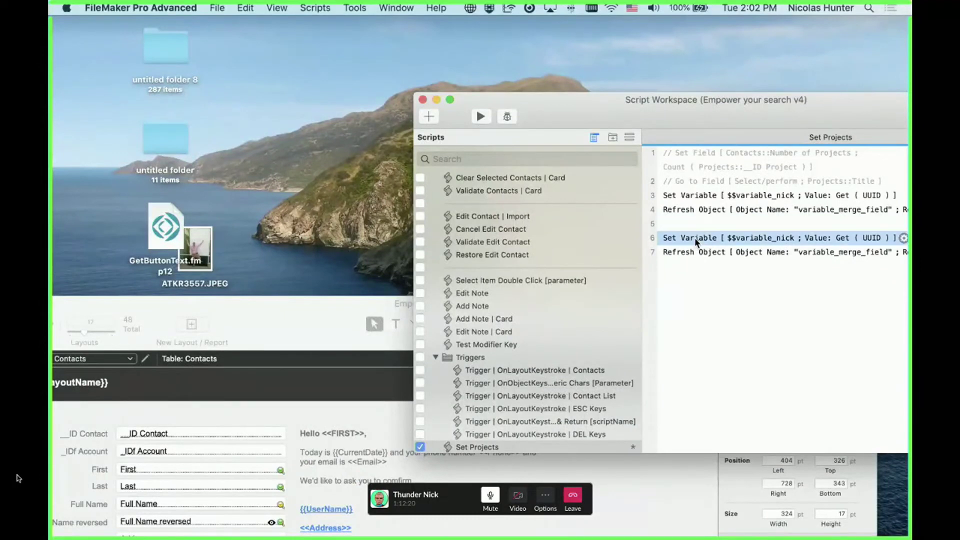
{"action": "double_click", "coordinate": [722, 197]}
{"action": "left_click", "coordinate": [209, 85]}
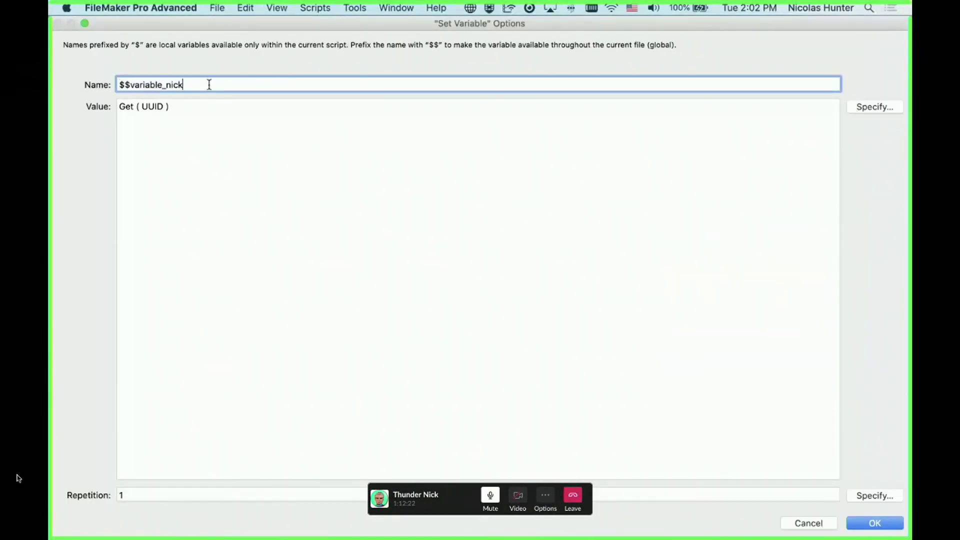
{"action": "type", "text": "_1"}
{"action": "key", "text": "Return"}
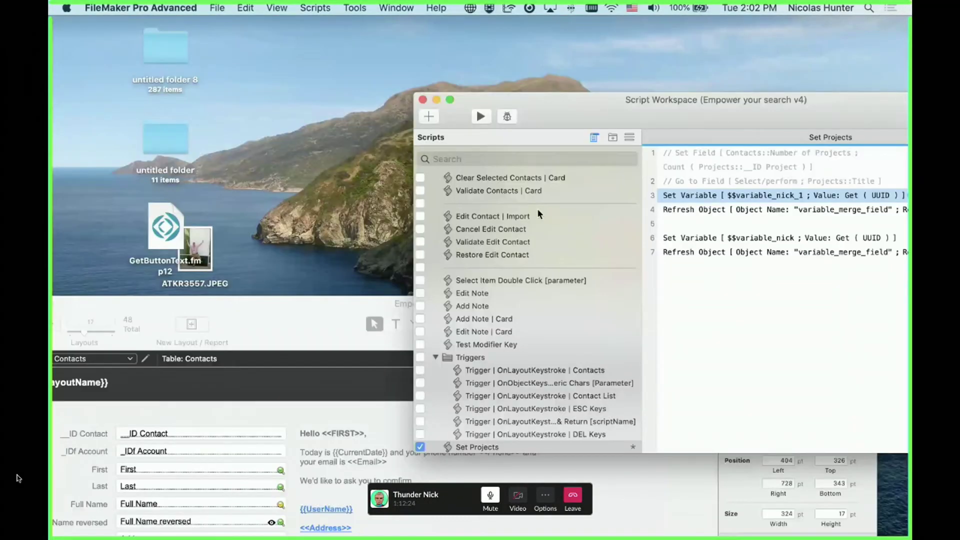
Rename the second Set Variable to $$variable_nick_2 and remove the extra Refresh Object step
{"action": "left_click", "coordinate": [697, 242]}
{"action": "double_click", "coordinate": [697, 241]}
{"action": "left_click", "coordinate": [261, 86]}
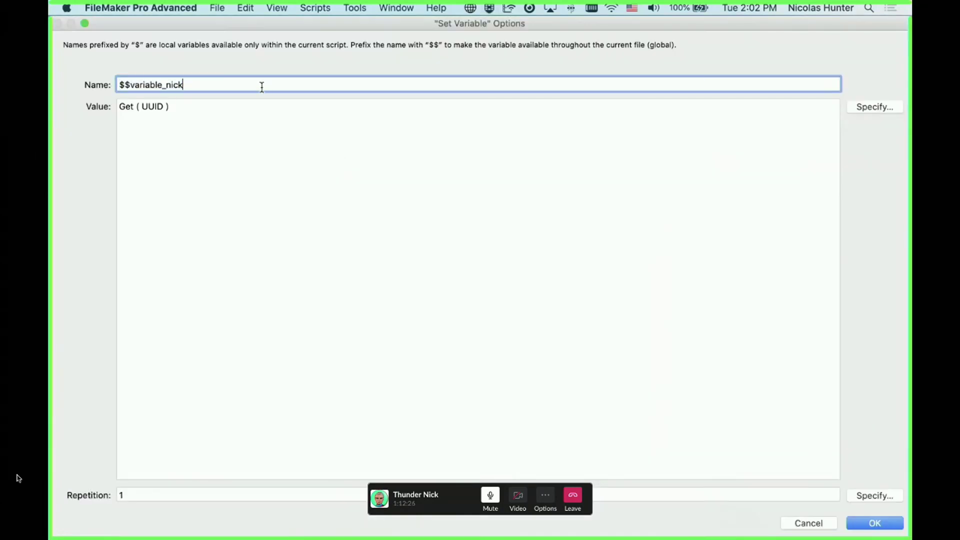
{"action": "type", "text": "_2"}
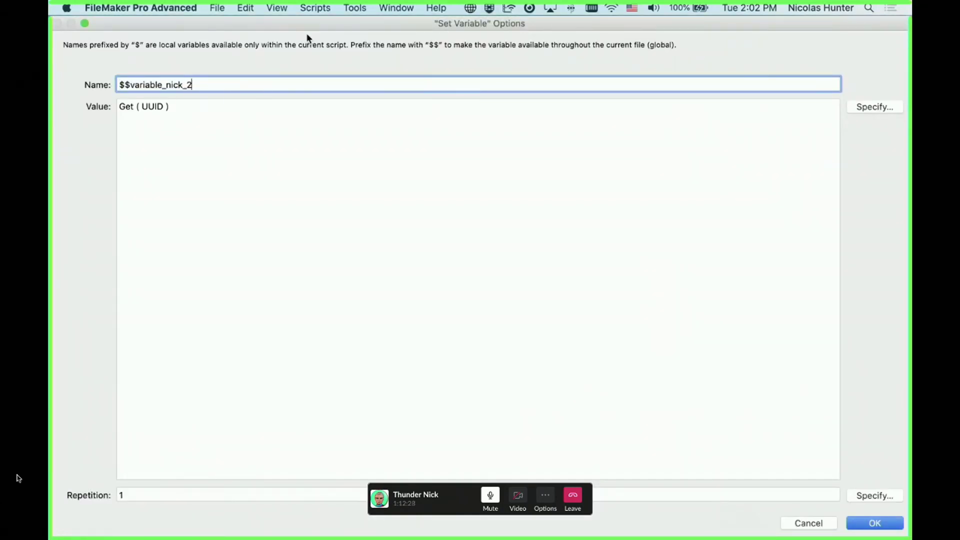
{"action": "key", "text": "Return"}
{"action": "left_click", "coordinate": [683, 215]}
{"action": "key", "text": "BackSpace"}
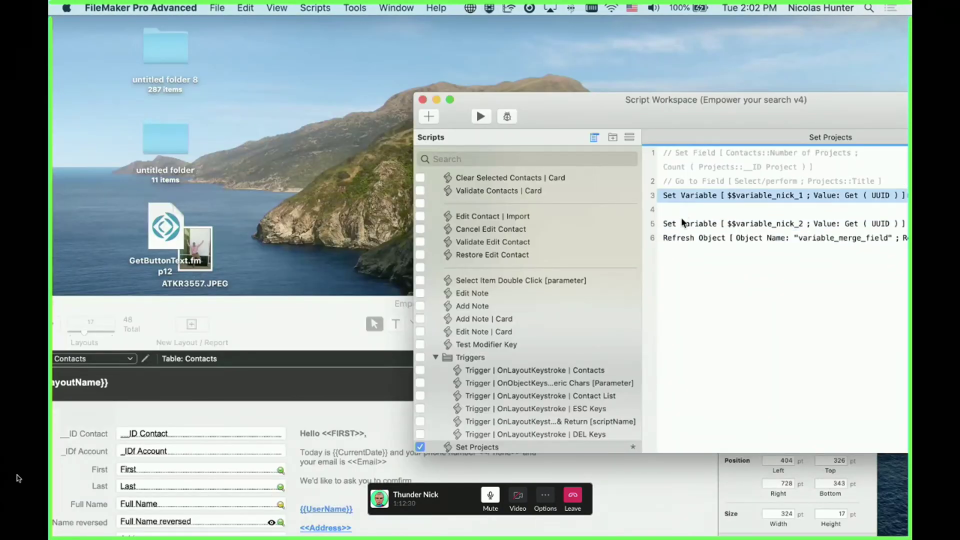
{"action": "left_click", "coordinate": [680, 219]}
{"action": "key", "text": "BackSpace"}
{"action": "key", "text": "ctrl+z"}
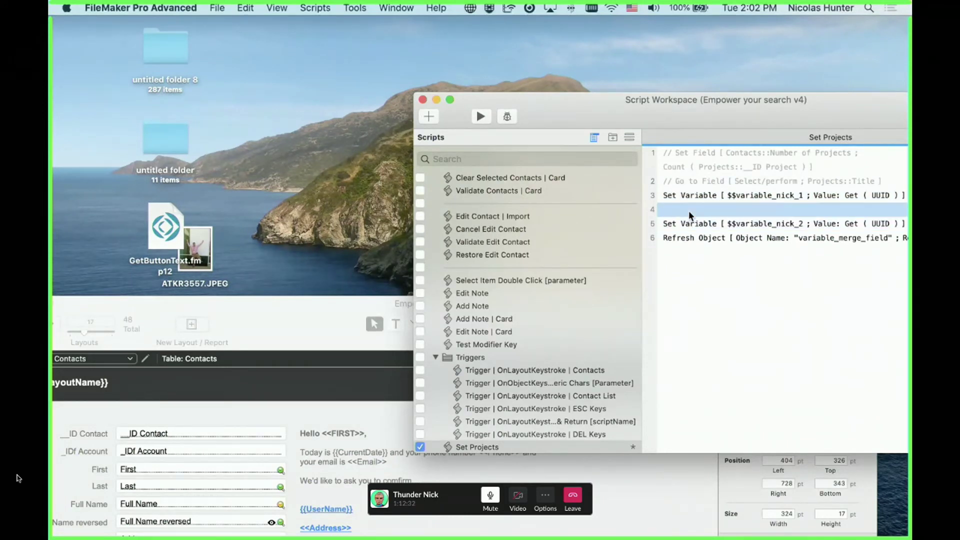
{"action": "key", "text": "Up"}
{"action": "key", "text": "Down"}
Duplicate the Set Variable step twice, naming the copies $$variable_nick_3 and $$variable_nick_4
{"action": "key", "text": "ctrl+d"}
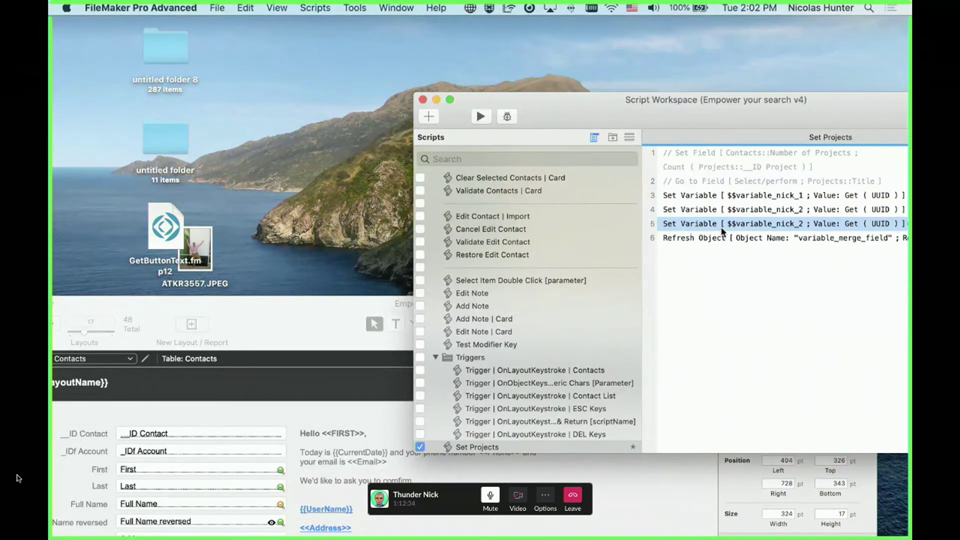
{"action": "double_click", "coordinate": [721, 227]}
{"action": "left_click", "coordinate": [290, 88]}
{"action": "key", "text": "BackSpace"}
{"action": "type", "text": "3"}
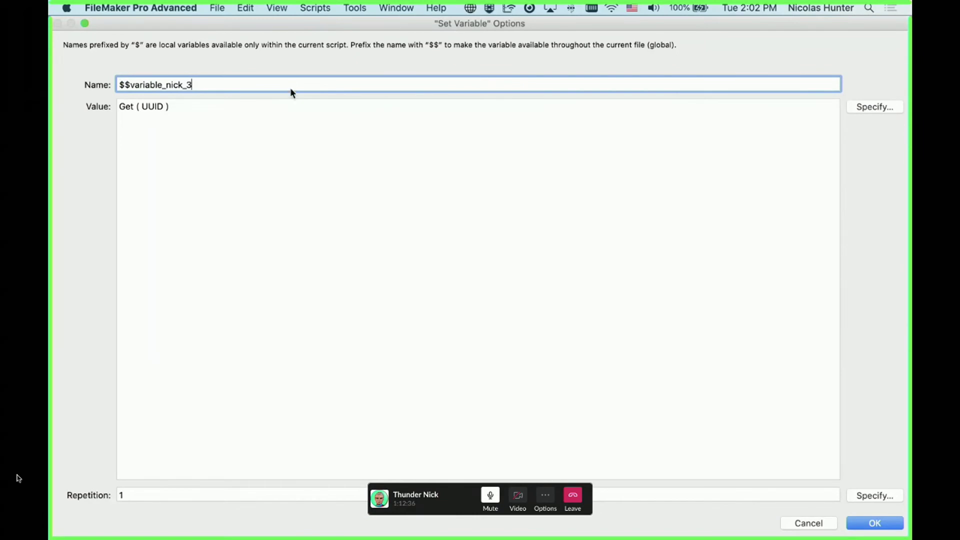
{"action": "key", "text": "Return"}
{"action": "double_click", "coordinate": [690, 226]}
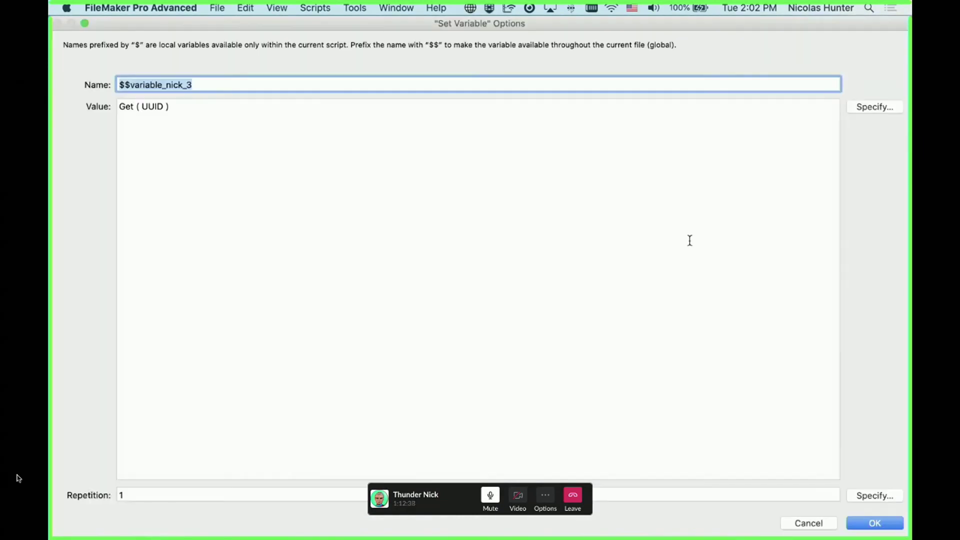
{"action": "left_click", "coordinate": [244, 88]}
{"action": "key", "text": "BackSpace"}
{"action": "type", "text": "4"}
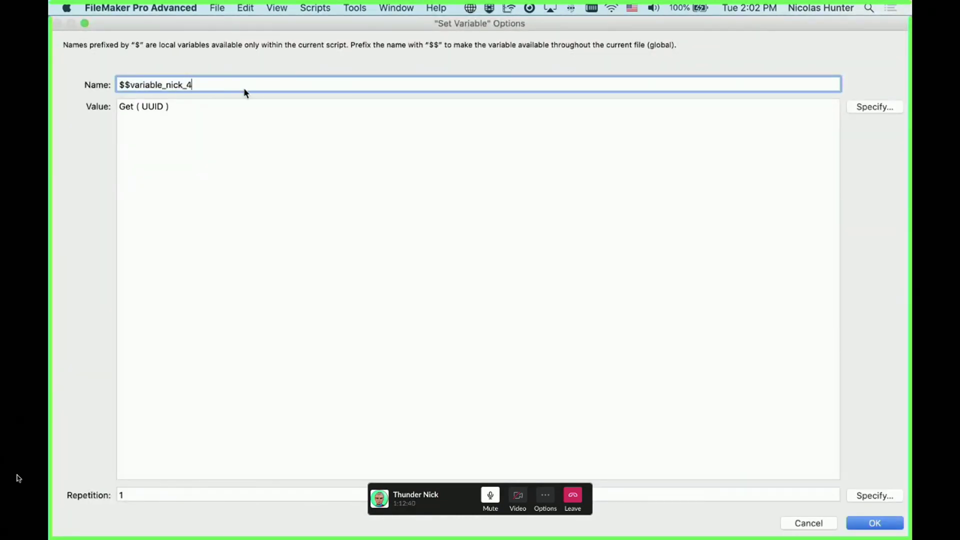
{"action": "key", "text": "Return"}
Set the Refresh Object name to variable_merge_field_group, copy it, and bring the layout window back
{"action": "double_click", "coordinate": [721, 252]}
{"action": "left_click", "coordinate": [511, 175]}
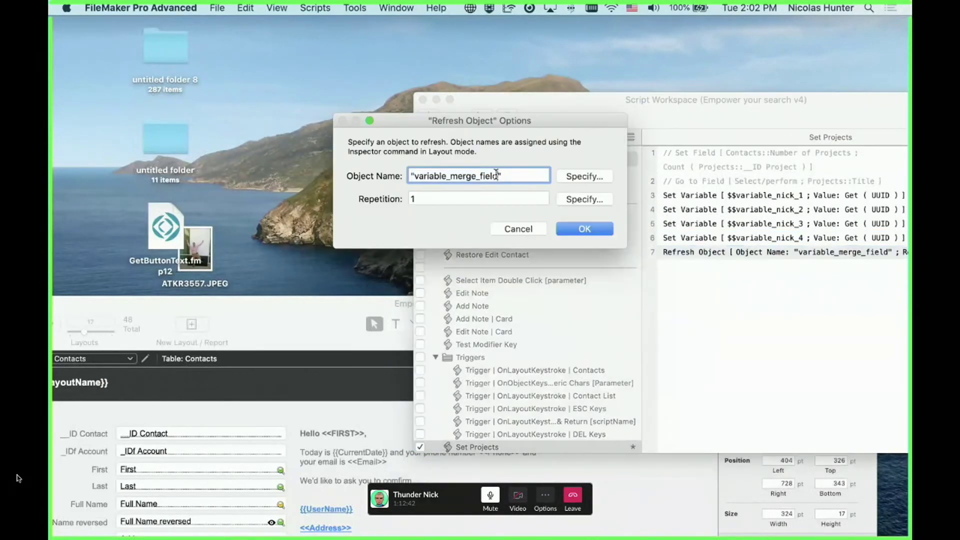
{"action": "left_click", "coordinate": [500, 177]}
{"action": "type", "text": "_group"}
{"action": "key", "text": "super+a"}
{"action": "key", "text": "super+c"}
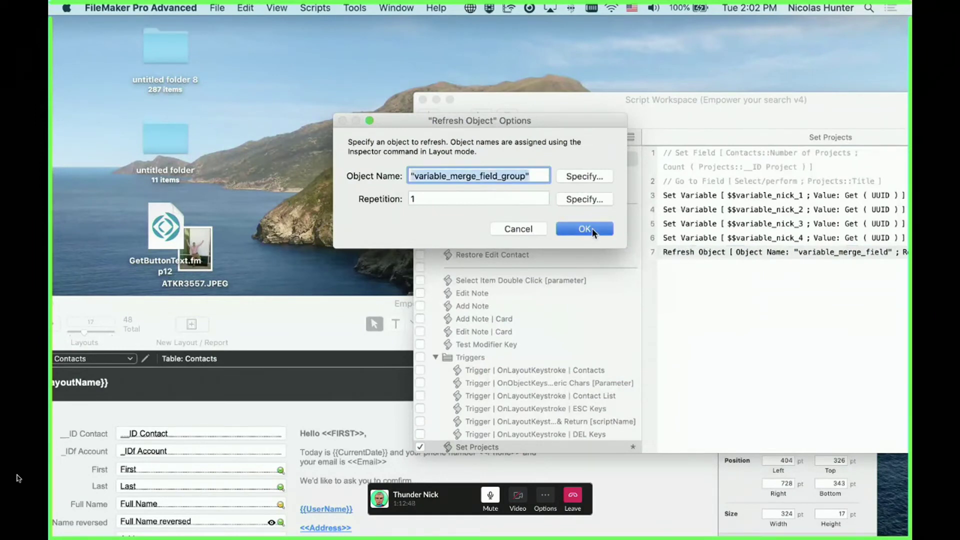
{"action": "left_click", "coordinate": [592, 228]}
{"action": "left_click", "coordinate": [334, 324]}
{"action": "left_click_drag", "start_coordinate": [315, 311], "coordinate": [322, 226]}
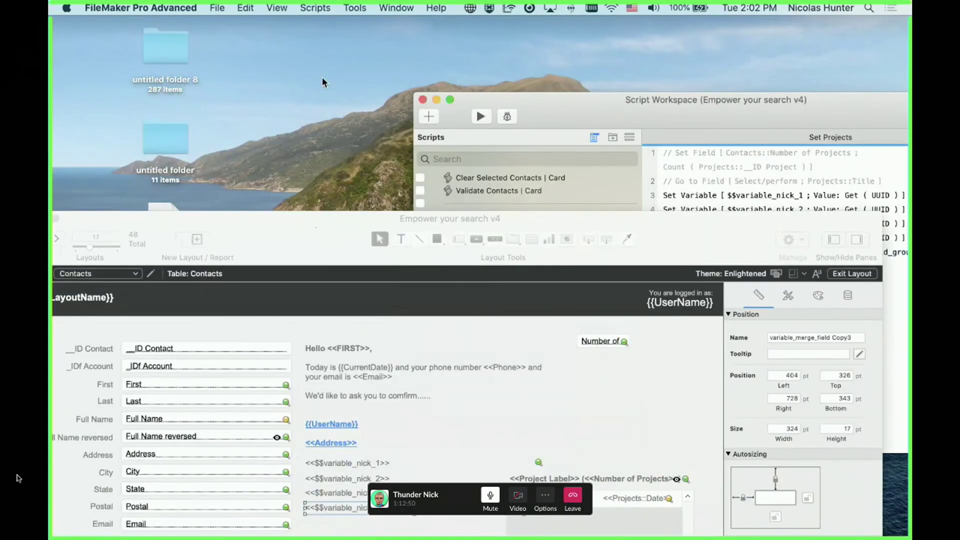
Select the four $$variable_nick merge lines and group them
{"action": "left_click_drag", "start_coordinate": [322, 77], "coordinate": [322, 42]}
{"action": "left_click", "coordinate": [361, 270]}
{"action": "left_click_drag", "start_coordinate": [366, 342], "coordinate": [353, 274]}
{"action": "left_click", "coordinate": [407, 360]}
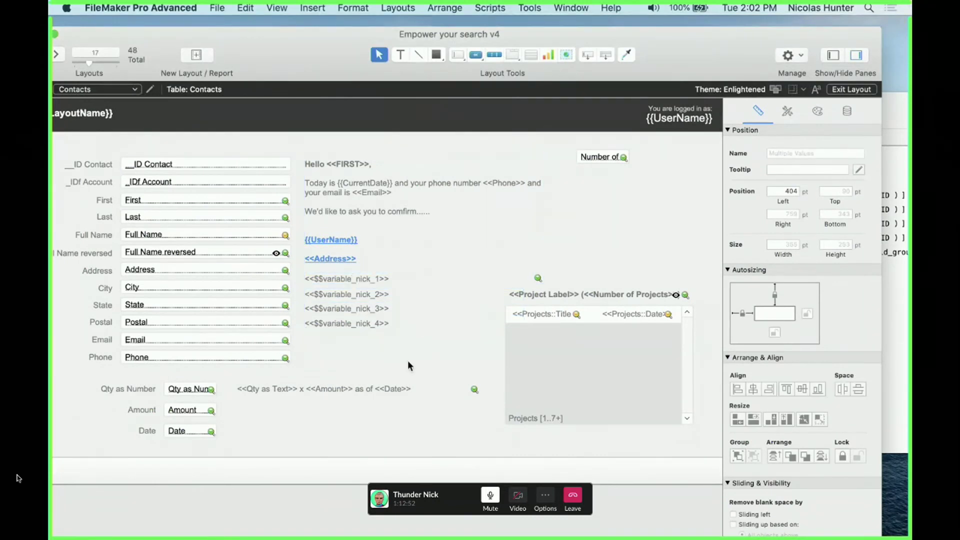
{"action": "left_click_drag", "start_coordinate": [475, 353], "coordinate": [302, 271]}
{"action": "left_click", "coordinate": [308, 277]}
{"action": "left_click", "coordinate": [310, 294], "text": "shift"}
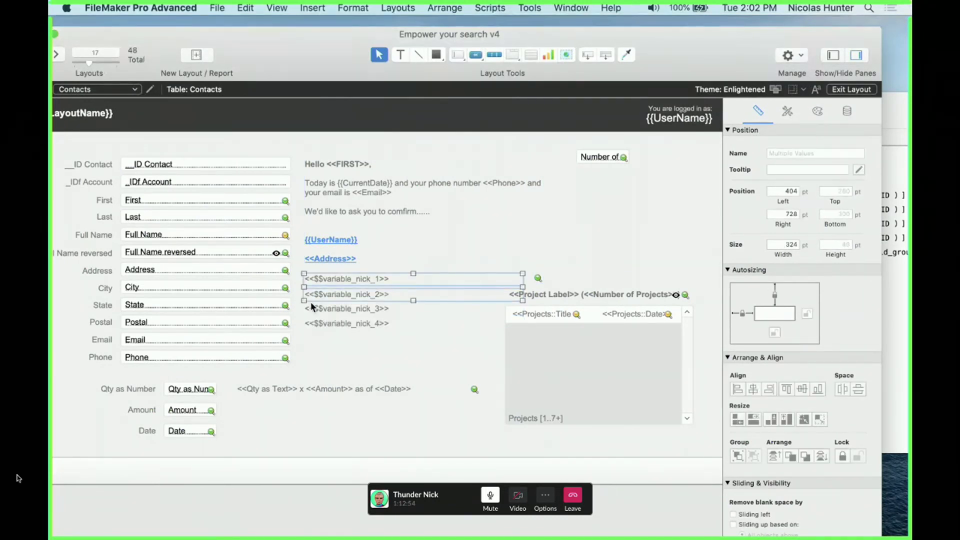
{"action": "left_click", "coordinate": [314, 309], "text": "shift"}
{"action": "left_click", "coordinate": [315, 322], "text": "shift"}
{"action": "key", "text": "super+r"}
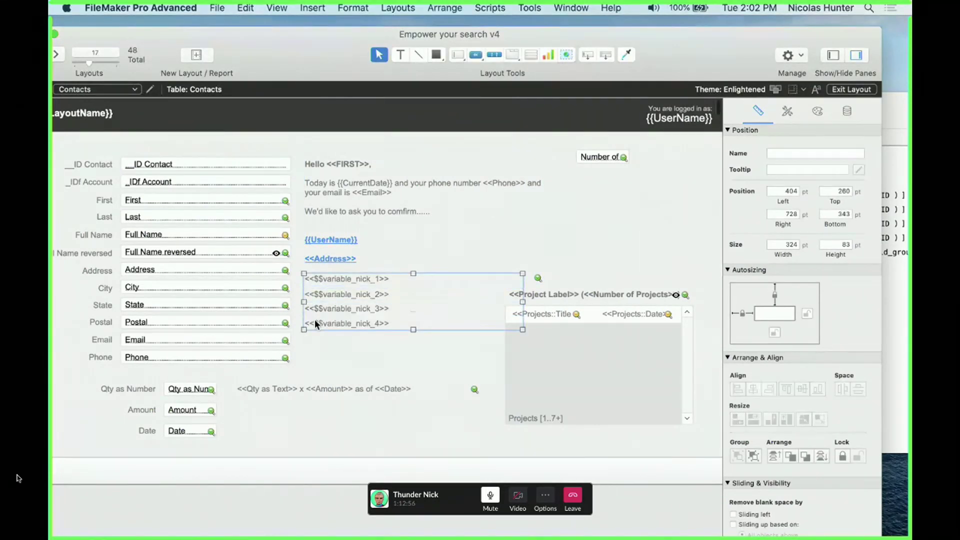
Name the new group variable_merge_field_group by pasting the copied name, and save the layout
{"action": "left_click", "coordinate": [785, 153]}
{"action": "key", "text": "super+v"}
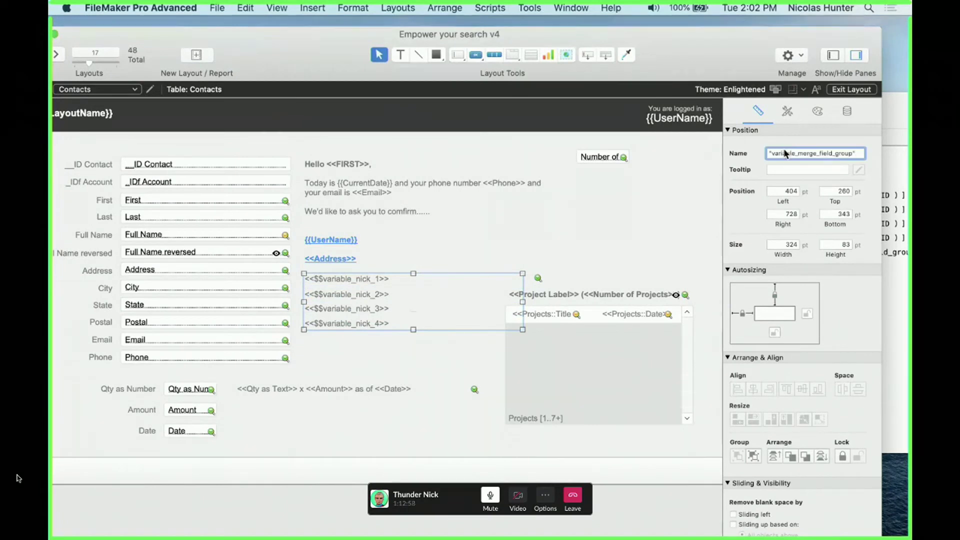
{"action": "key", "text": "BackSpace"}
{"action": "key", "text": "super+Left"}
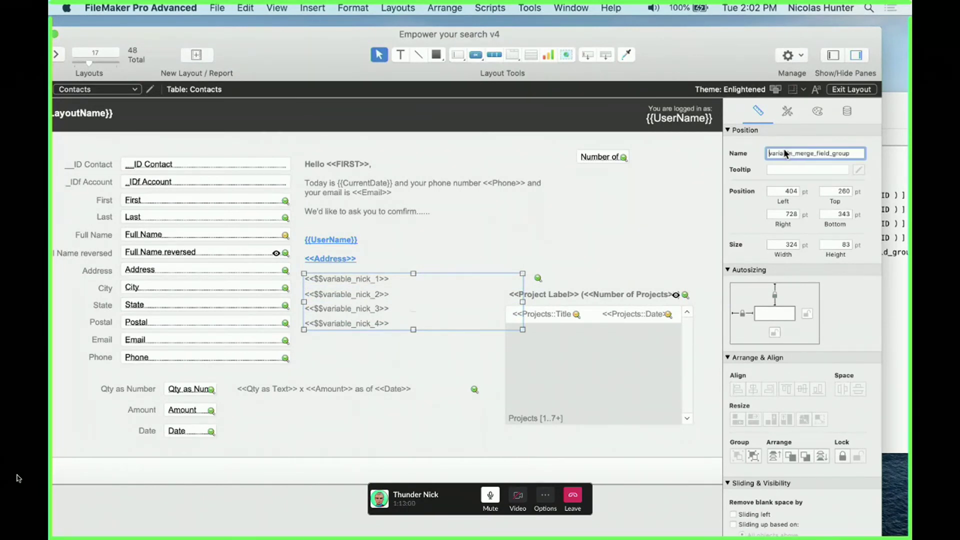
{"action": "key", "text": "Delete"}
{"action": "key", "text": "super+s"}
Toggle the Refresh Object step and rerun Set Projects to show four UUIDs, then reselect the group in Layout mode
{"action": "key", "text": "super+b"}
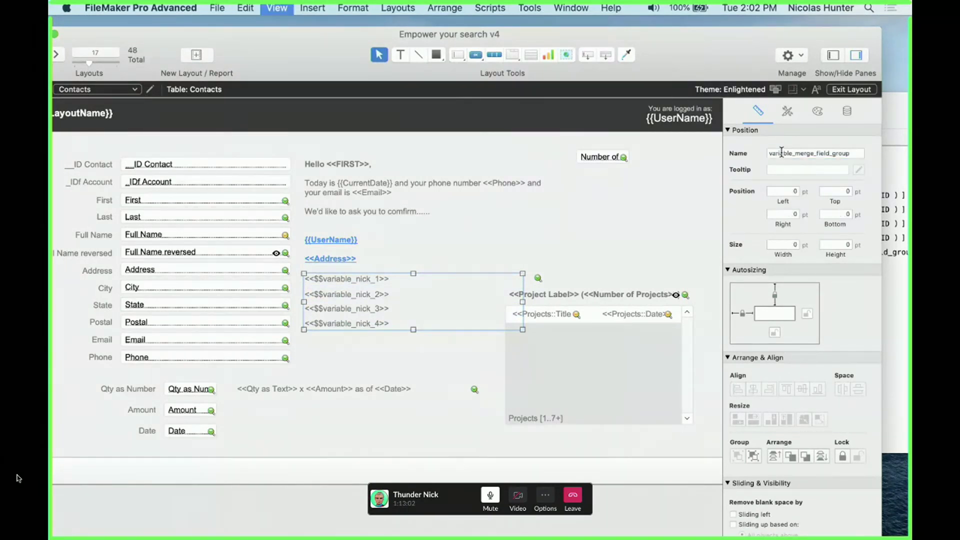
{"action": "left_click", "coordinate": [812, 274]}
{"action": "left_click", "coordinate": [716, 255]}
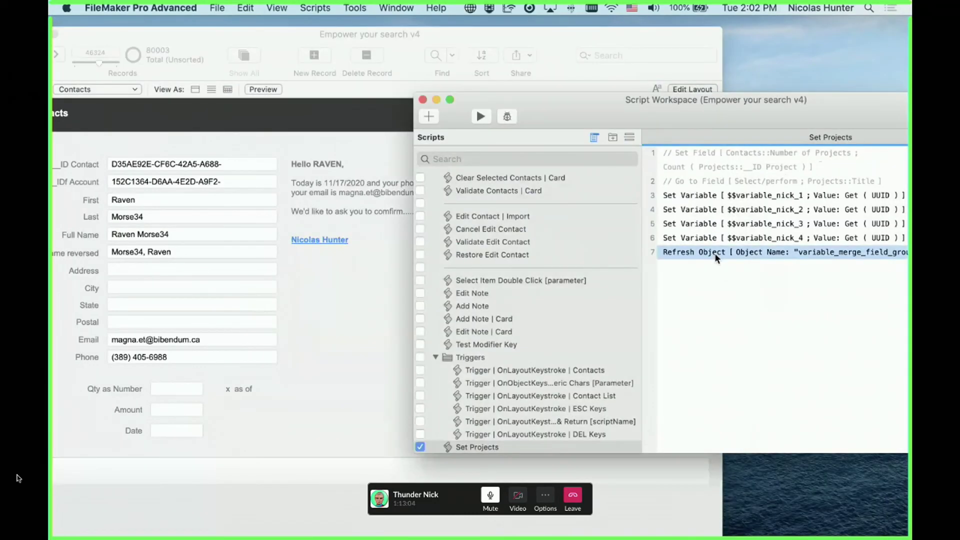
{"action": "key", "text": "super+slash"}
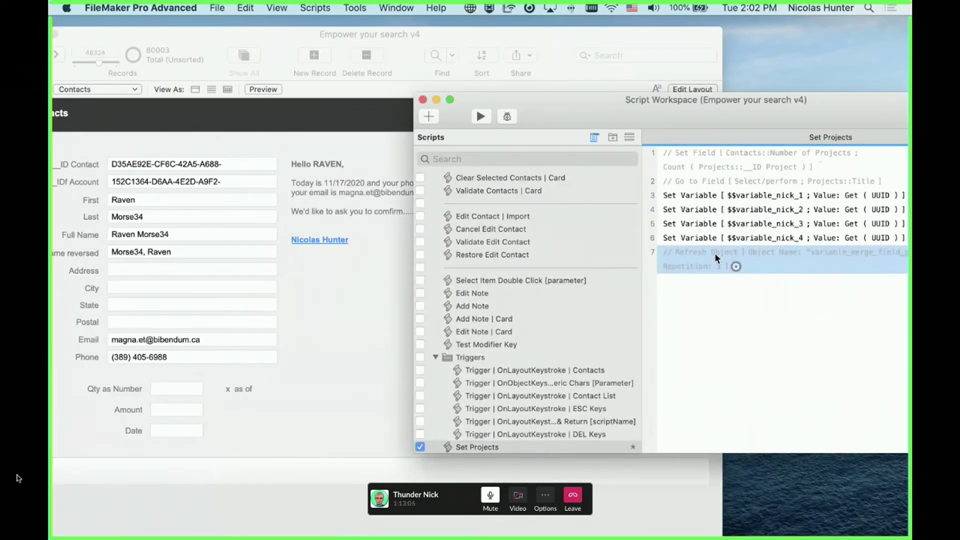
{"action": "left_click", "coordinate": [490, 115]}
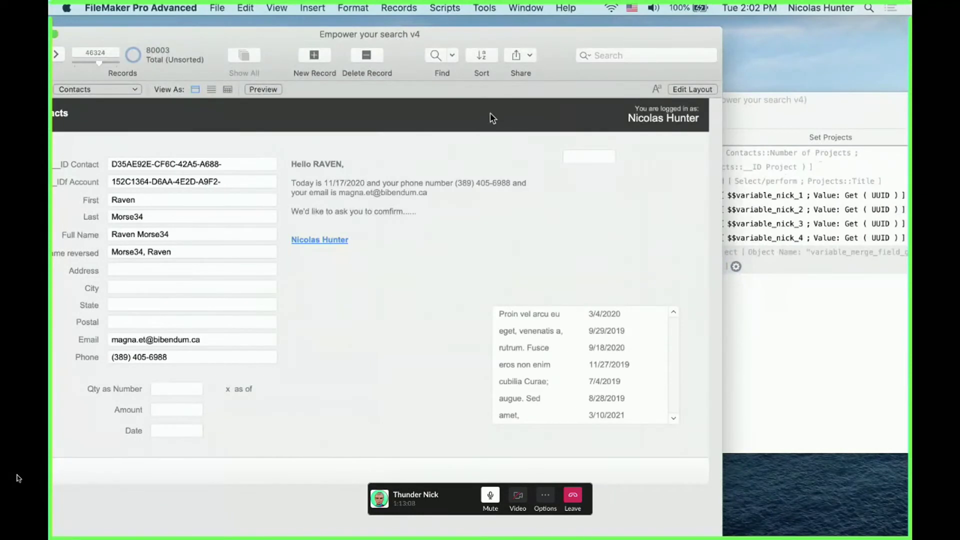
{"action": "left_click", "coordinate": [831, 286]}
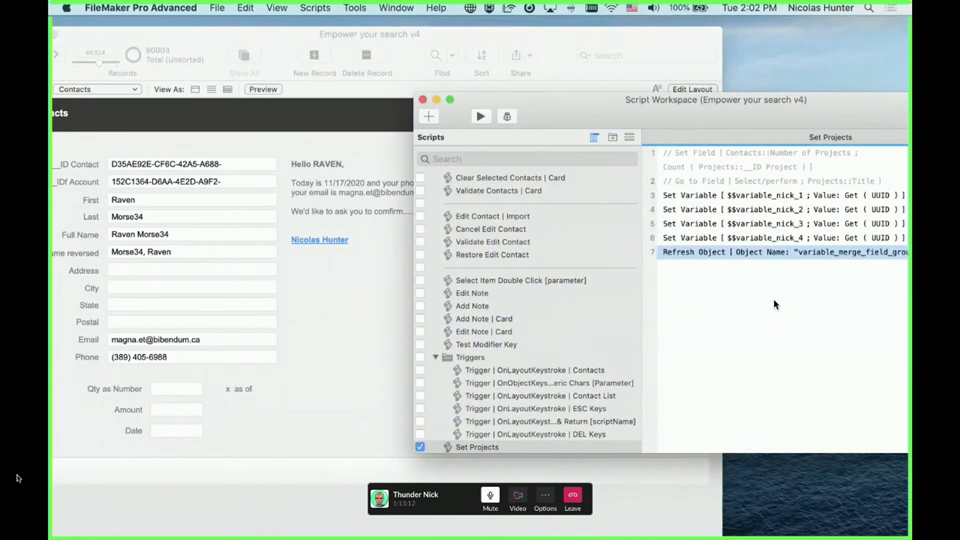
{"action": "left_click", "coordinate": [482, 115]}
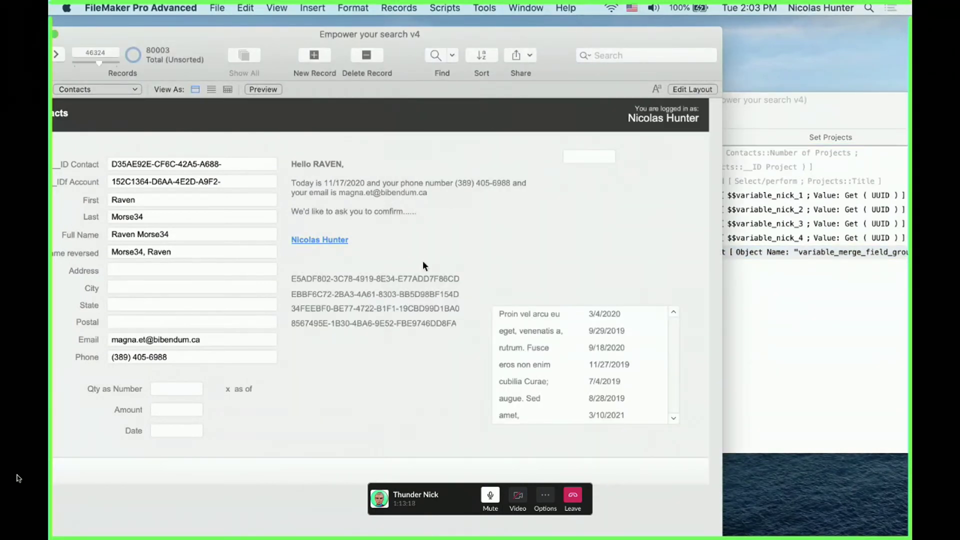
{"action": "key", "text": "super+l"}
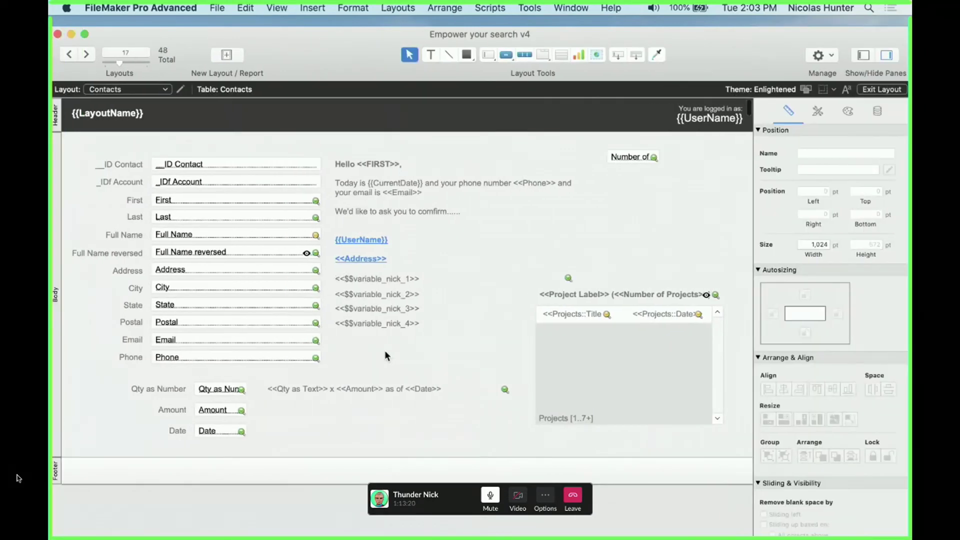
{"action": "left_click", "coordinate": [384, 326]}
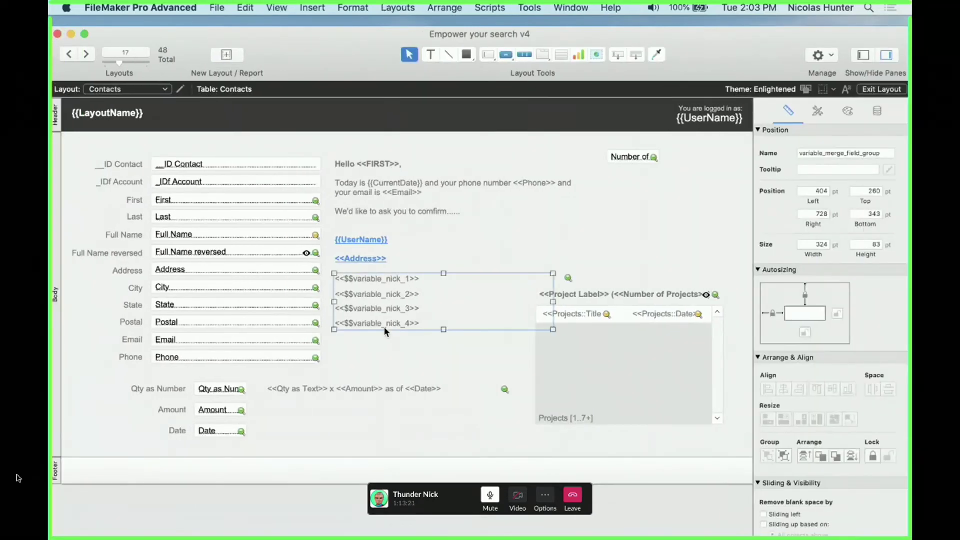
Drag nick_1 top-left, nick_2 top-right, nick_3 bottom-left and nick_4 bottom-right, then preview in Browse mode
{"action": "left_click", "coordinate": [388, 281]}
{"action": "left_click_drag", "start_coordinate": [388, 280], "coordinate": [127, 139]}
{"action": "left_click_drag", "start_coordinate": [411, 300], "coordinate": [671, 143]}
{"action": "left_click_drag", "start_coordinate": [373, 311], "coordinate": [103, 444]}
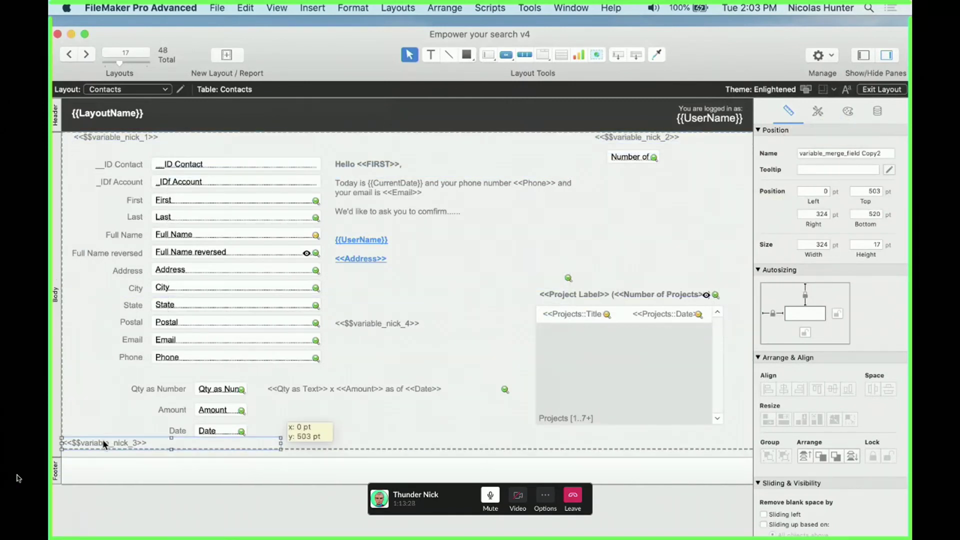
{"action": "left_click_drag", "start_coordinate": [362, 323], "coordinate": [445, 342]}
{"action": "left_click_drag", "start_coordinate": [530, 374], "coordinate": [668, 437]}
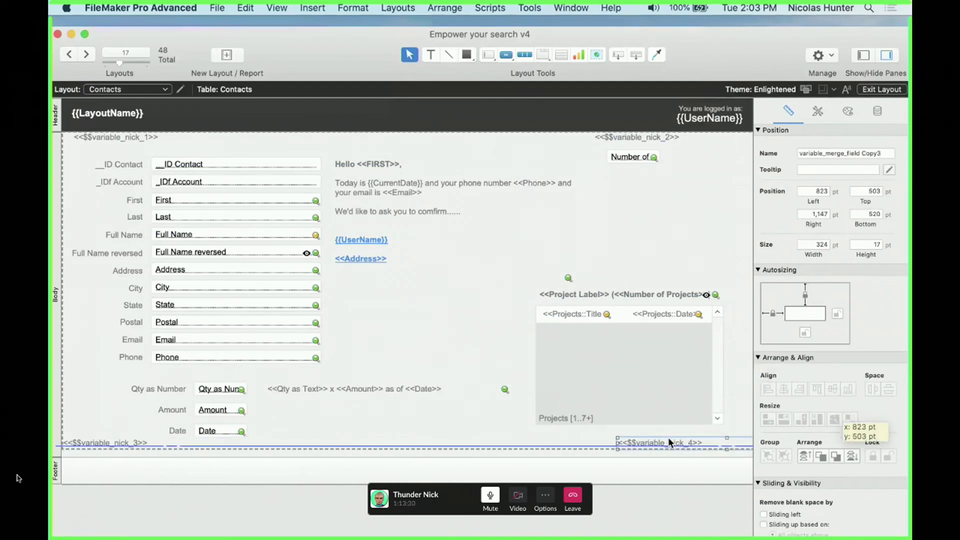
{"action": "key", "text": "super+b"}
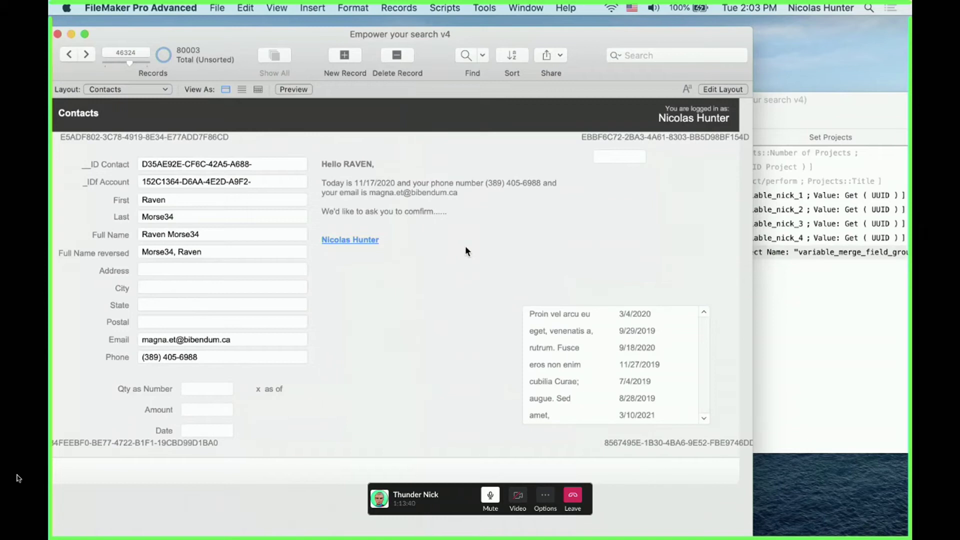
{"action": "key", "text": "super+l"}
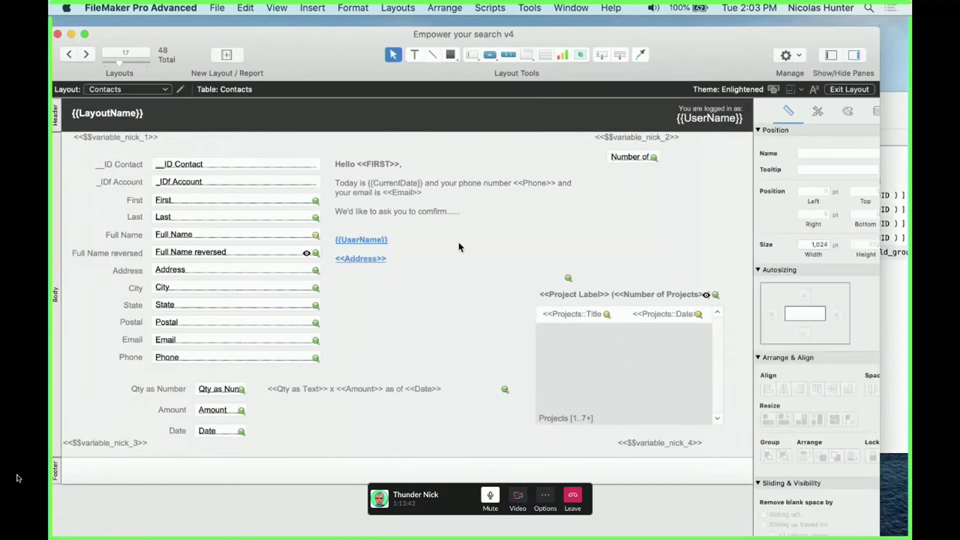
Inspect the nick_1 and nick_3 fields, select variable_merge_field_group, and show the Objects pane
{"action": "left_click", "coordinate": [149, 139]}
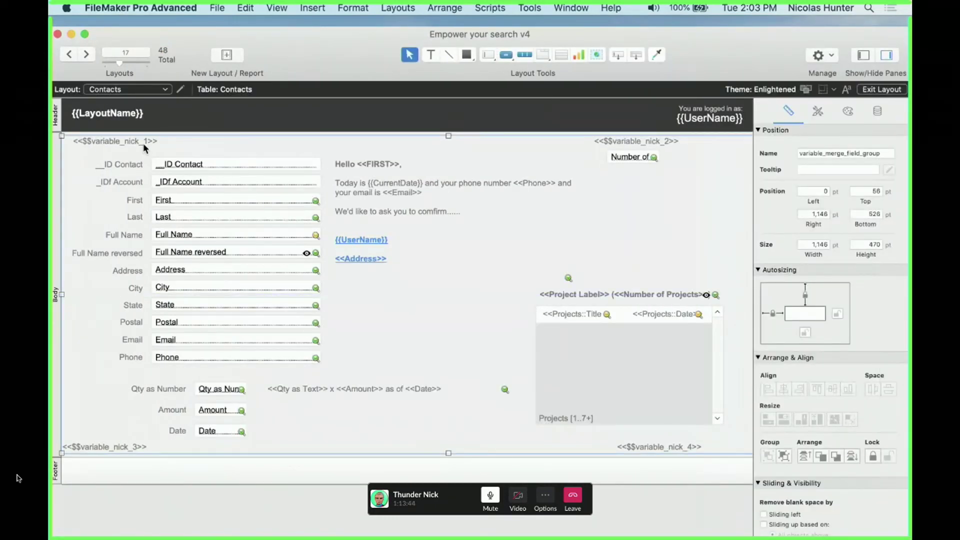
{"action": "left_click", "coordinate": [143, 143]}
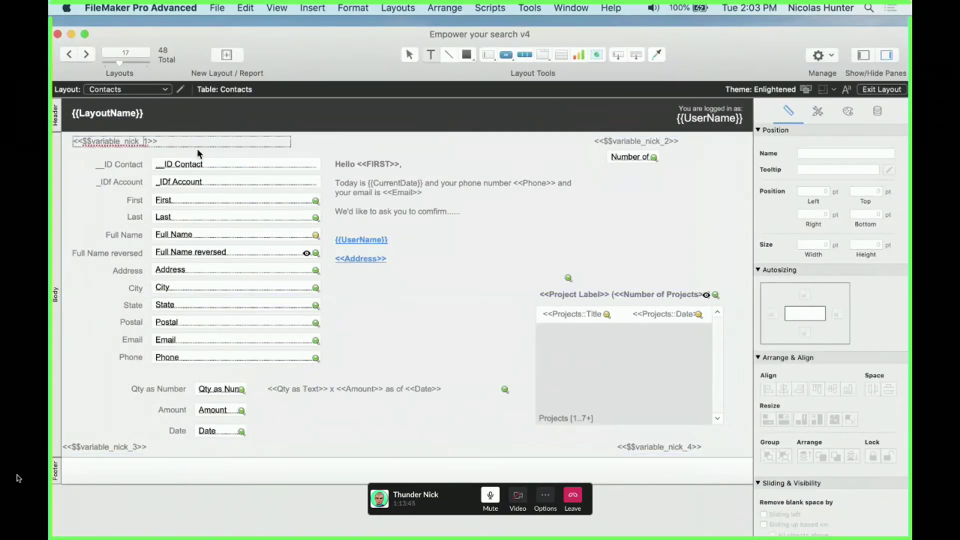
{"action": "left_click", "coordinate": [143, 446]}
{"action": "left_click", "coordinate": [143, 446]}
{"action": "left_click", "coordinate": [632, 445]}
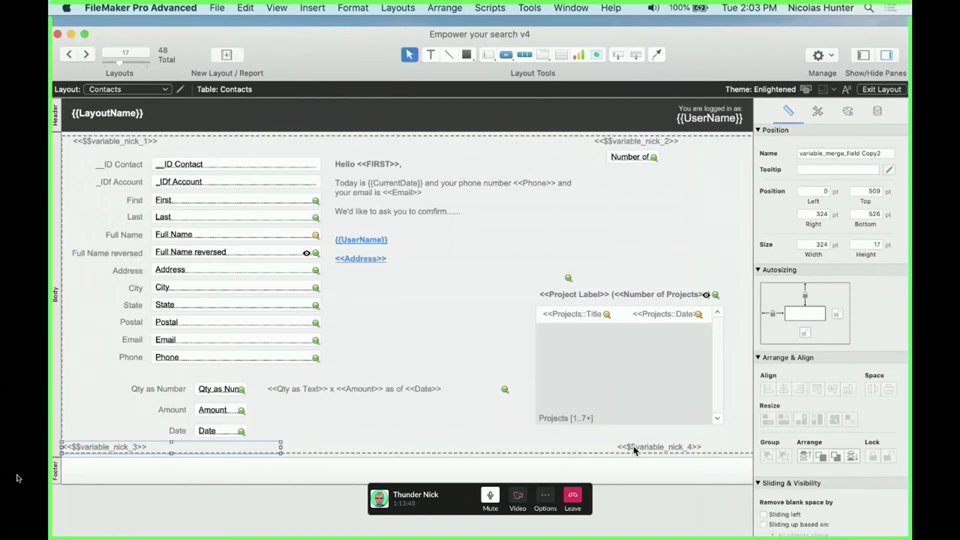
{"action": "left_click", "coordinate": [616, 471]}
{"action": "left_click", "coordinate": [624, 445]}
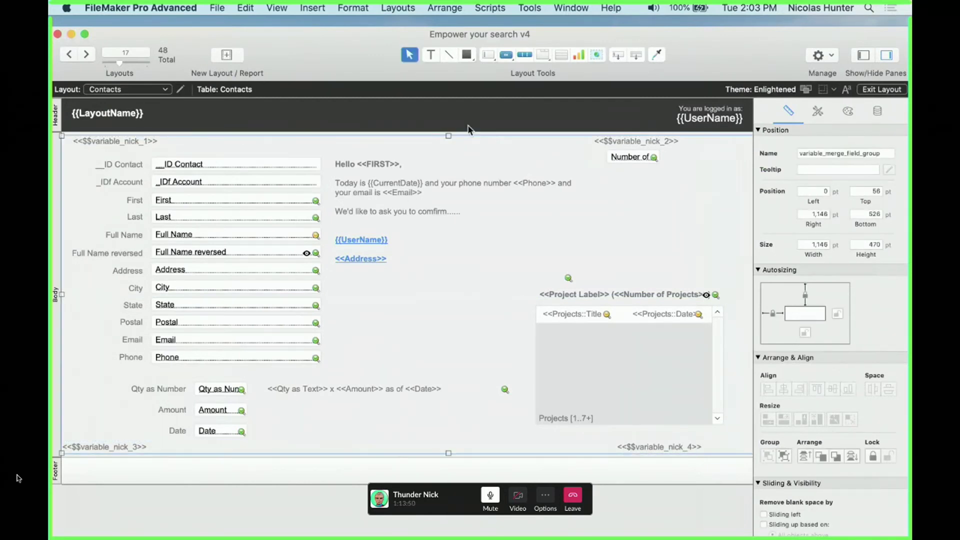
{"action": "key", "text": "super+alt+t"}
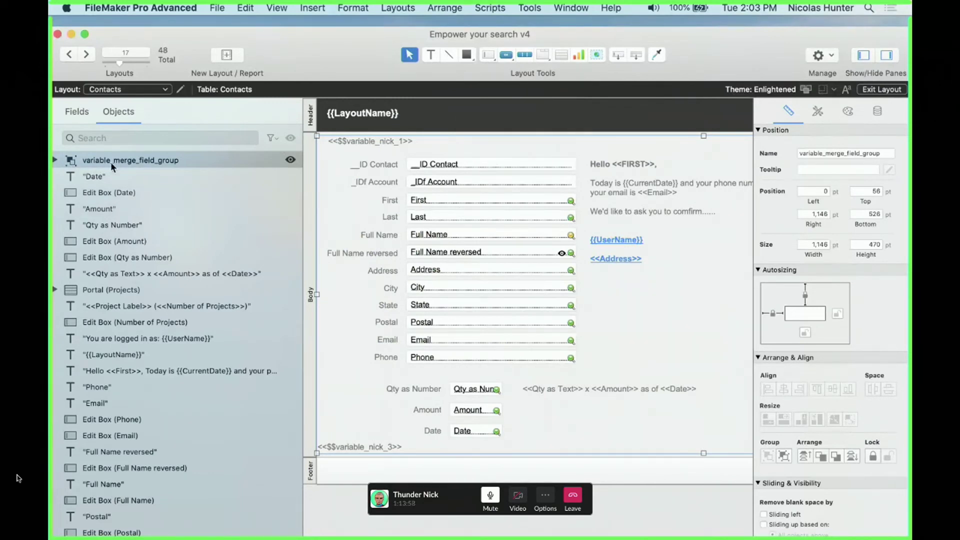
Expand variable_merge_field_group in the Objects pane and hide it in Layout mode
{"action": "left_click", "coordinate": [55, 160]}
{"action": "left_click", "coordinate": [129, 181]}
{"action": "left_click_drag", "start_coordinate": [131, 198], "coordinate": [131, 218]}
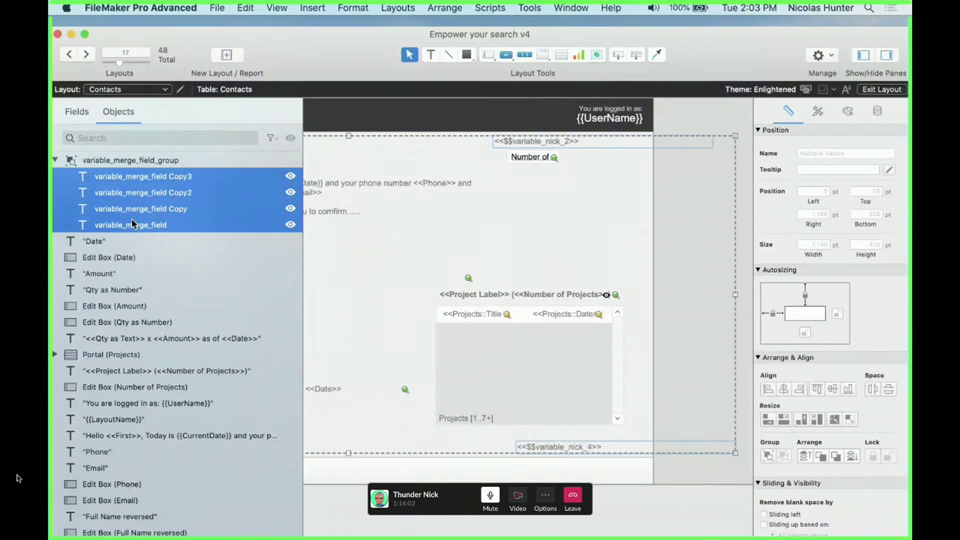
{"action": "left_click", "coordinate": [135, 158]}
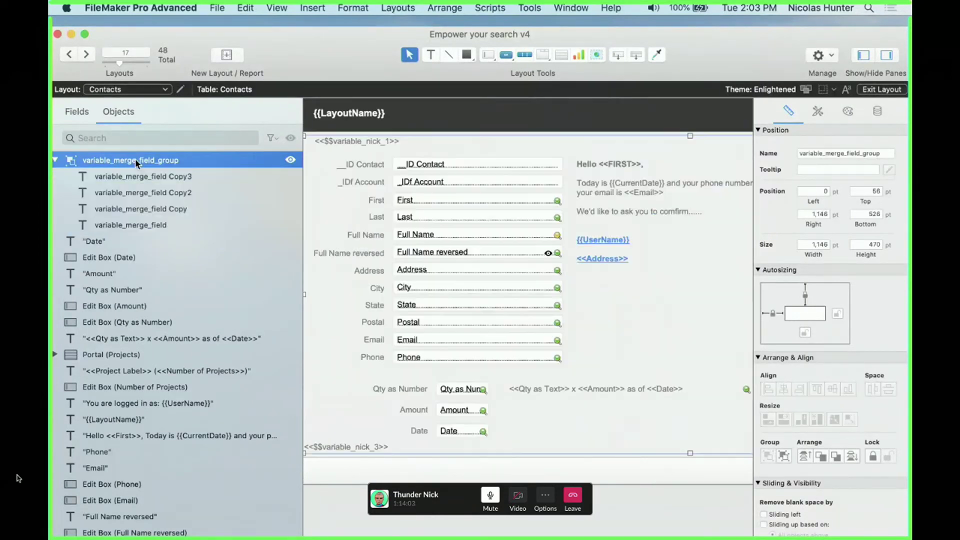
{"action": "left_click", "coordinate": [291, 160]}
Reselect the group and switch to Browse mode to confirm the corner UUIDs still display
{"action": "left_click", "coordinate": [402, 251]}
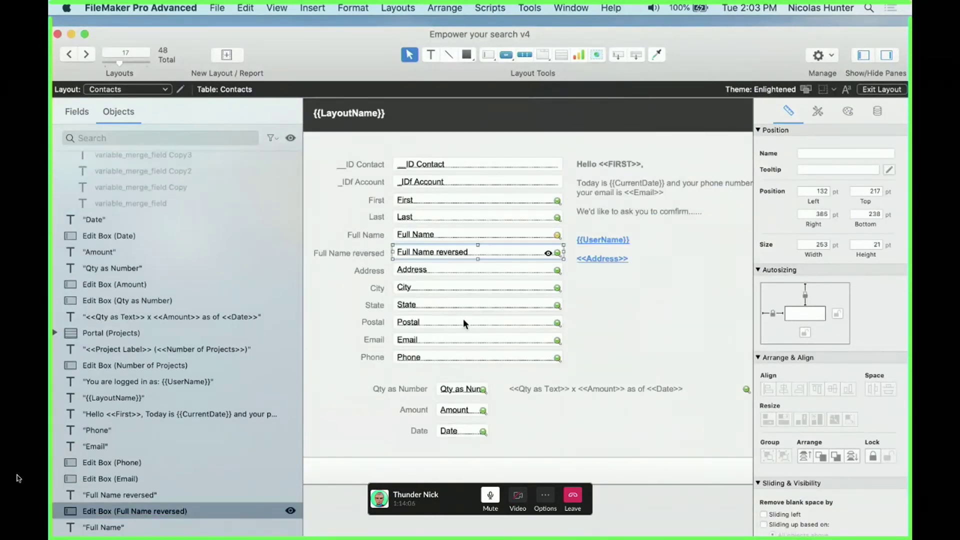
{"action": "scroll", "coordinate": [463, 318], "scroll_direction": "down", "scroll_amount": 5}
{"action": "scroll", "coordinate": [463, 322], "scroll_direction": "up", "scroll_amount": 5}
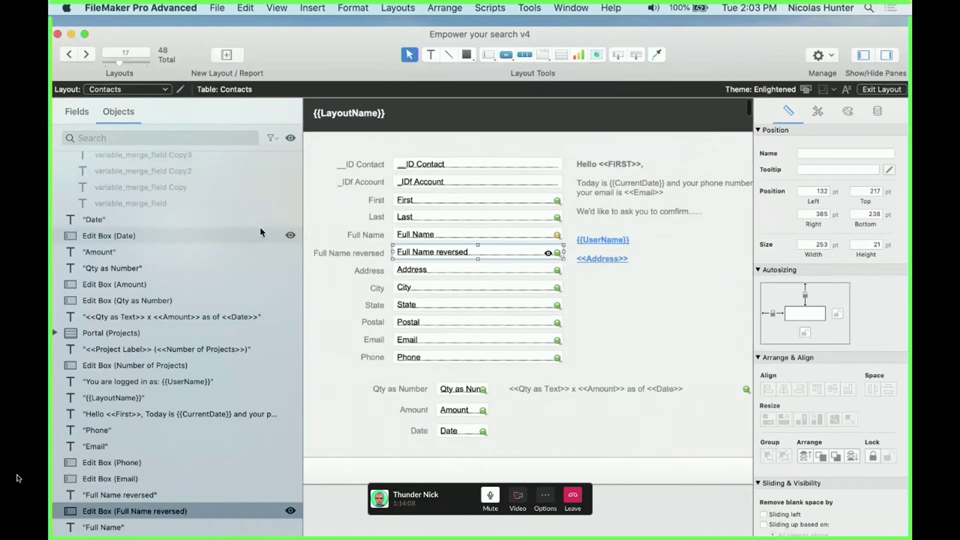
{"action": "scroll", "coordinate": [260, 227], "scroll_direction": "up", "scroll_amount": 2}
{"action": "left_click", "coordinate": [201, 159]}
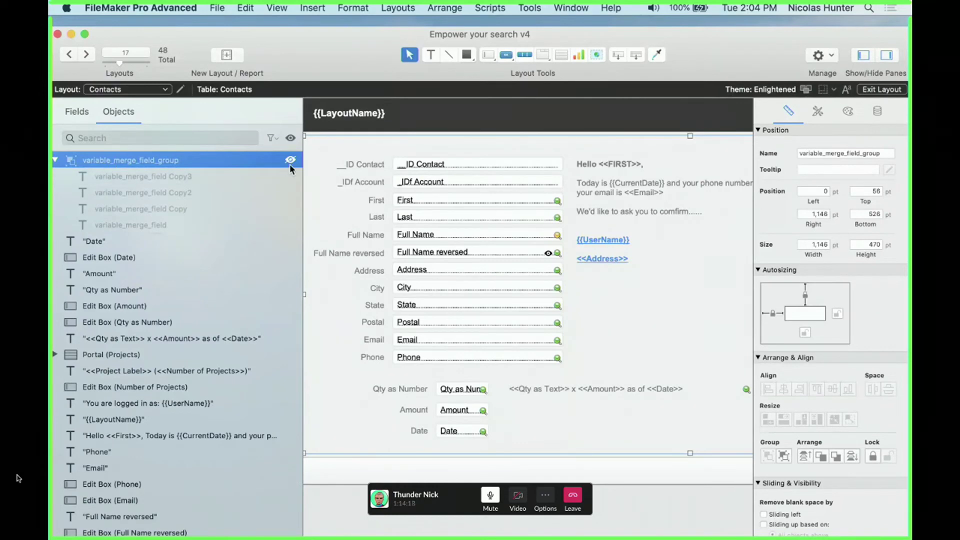
{"action": "key", "text": "super+b"}
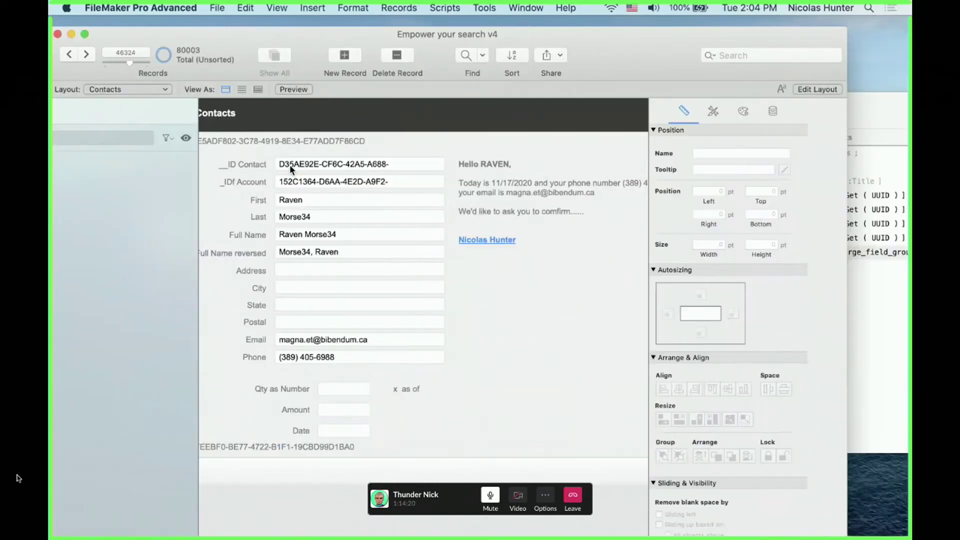
In Layout mode, hide the eight objects from Qty as Number down to the Hello greeting
{"action": "key", "text": "super+l"}
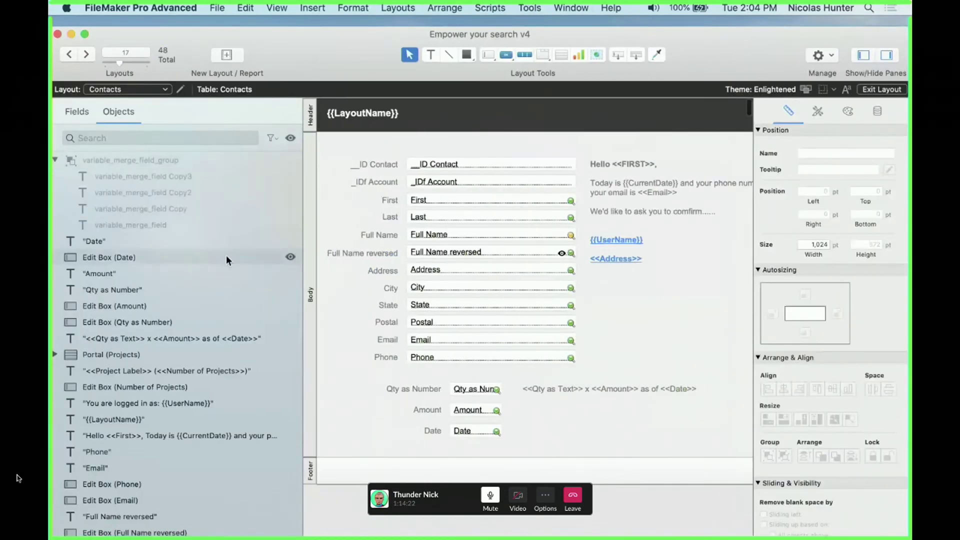
{"action": "left_click", "coordinate": [220, 323]}
{"action": "left_click", "coordinate": [235, 435], "text": "shift"}
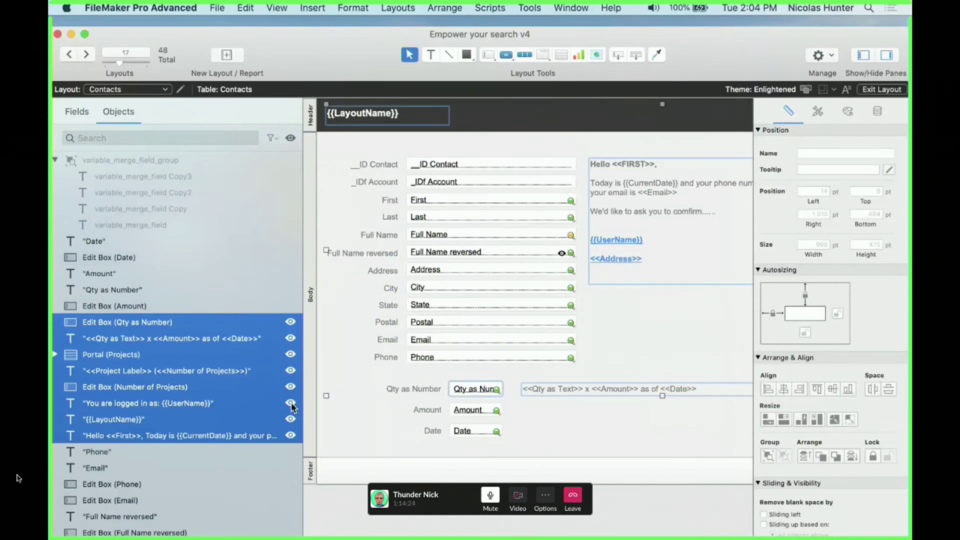
{"action": "left_click", "coordinate": [291, 404]}
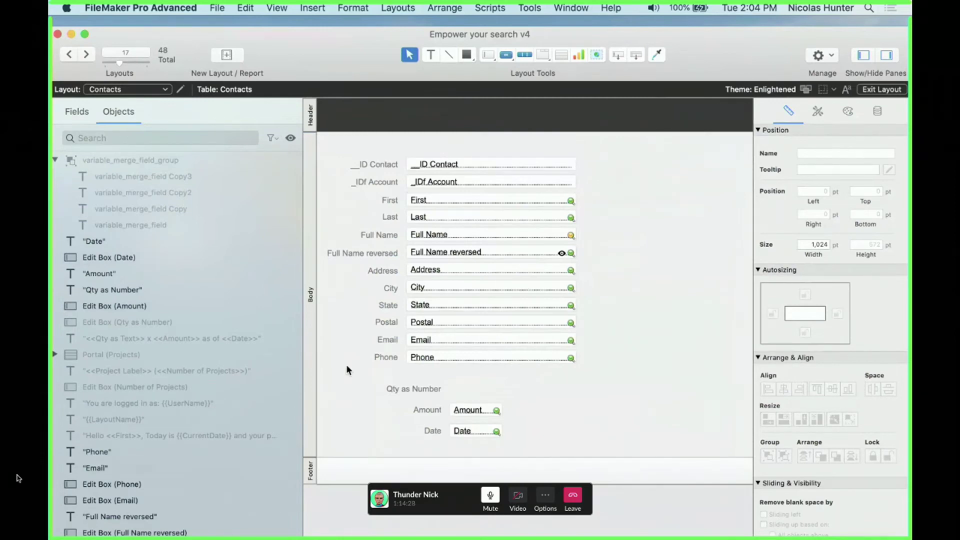
Compare Browse and Layout modes to confirm the hidden objects still show when browsing
{"action": "key", "text": "super+b"}
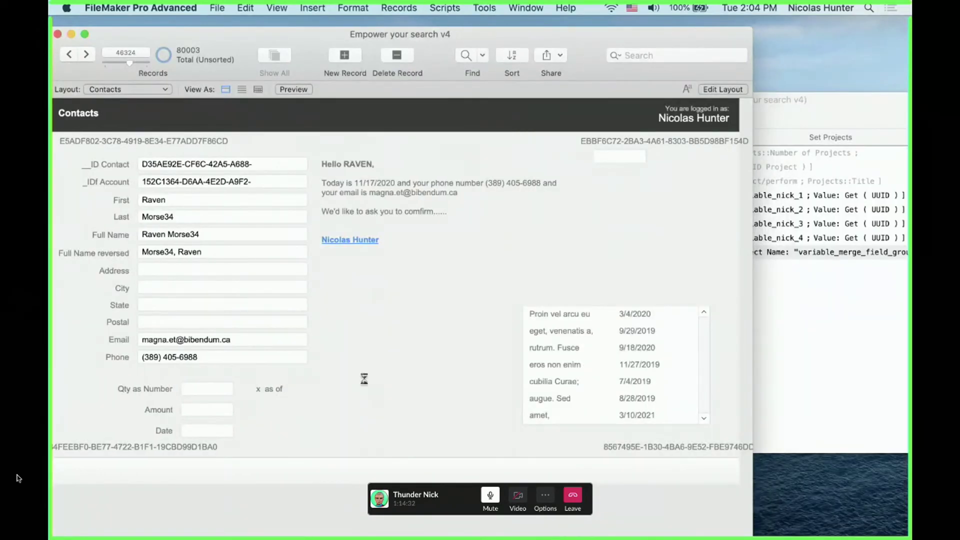
{"action": "key", "text": "super+l"}
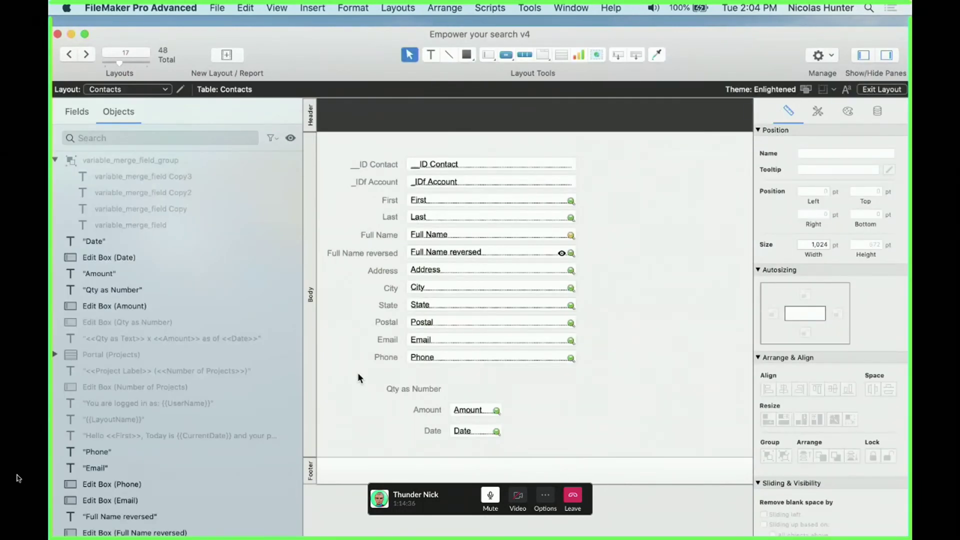
{"action": "key", "text": "super+b"}
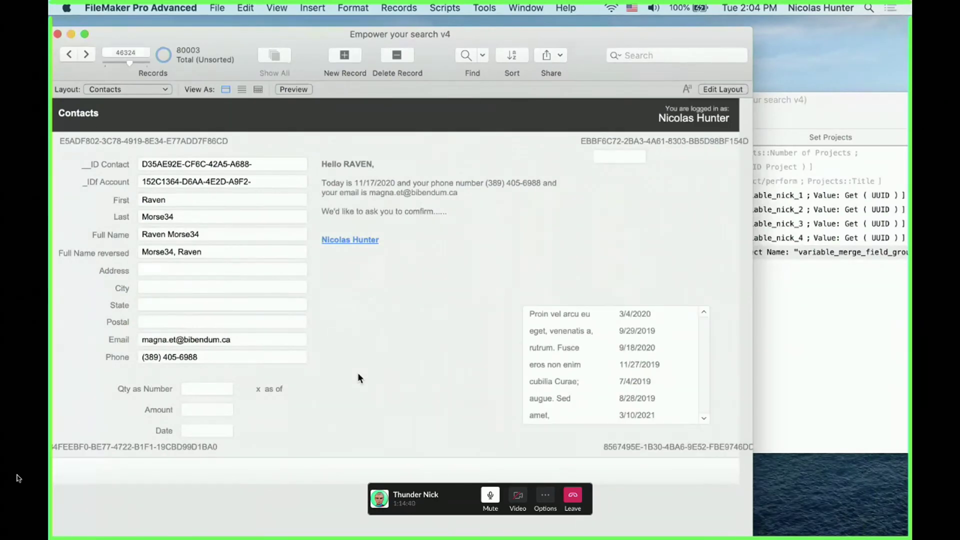
{"action": "key", "text": "super+l"}
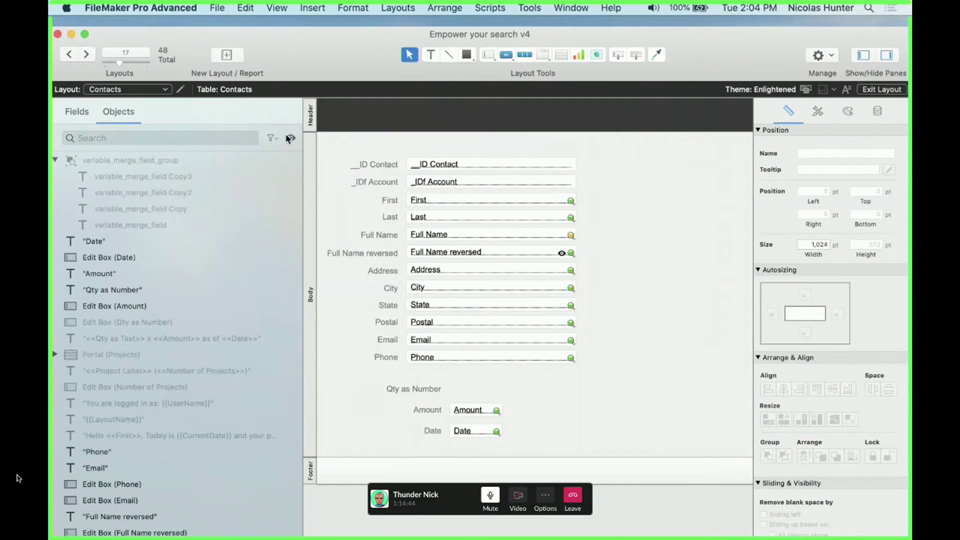
Show all hidden objects again, view the record live, and return to the Set Projects script
{"action": "left_click", "coordinate": [288, 138]}
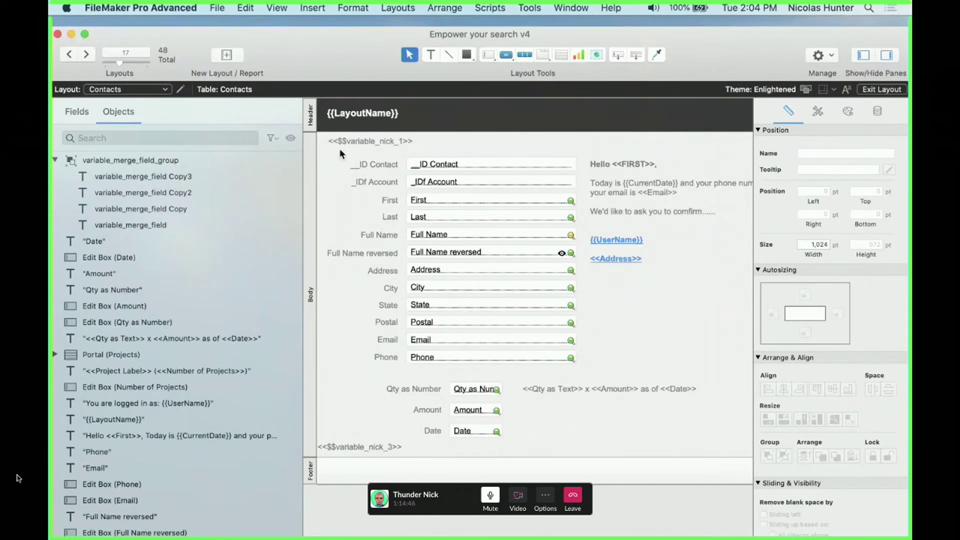
{"action": "left_click", "coordinate": [352, 143]}
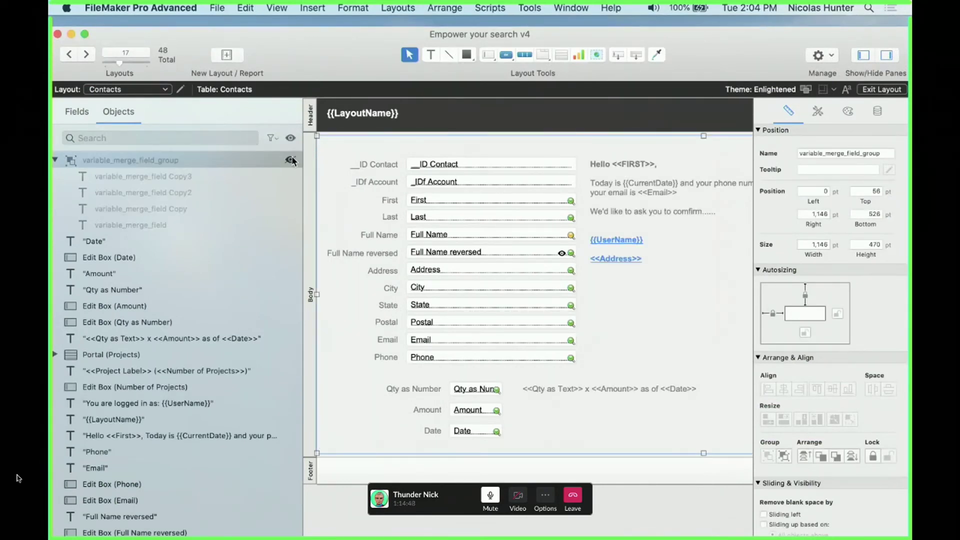
{"action": "key", "text": "super+b"}
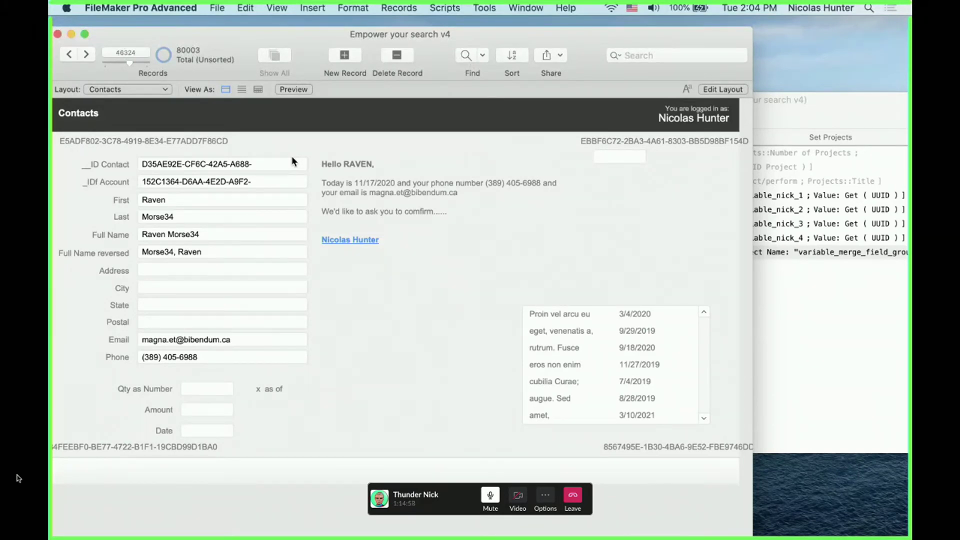
{"action": "left_click", "coordinate": [794, 231]}
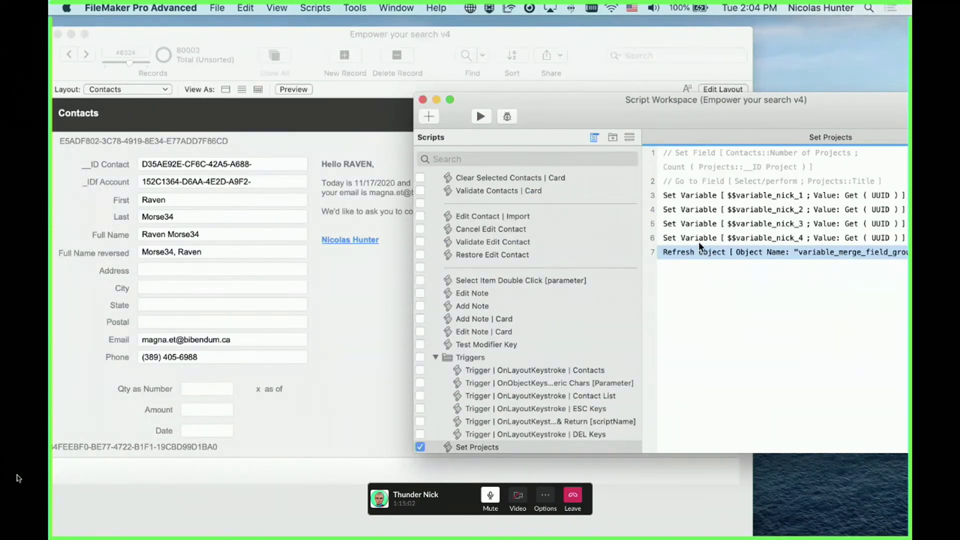
{"action": "left_click_drag", "start_coordinate": [608, 104], "coordinate": [339, 89]}
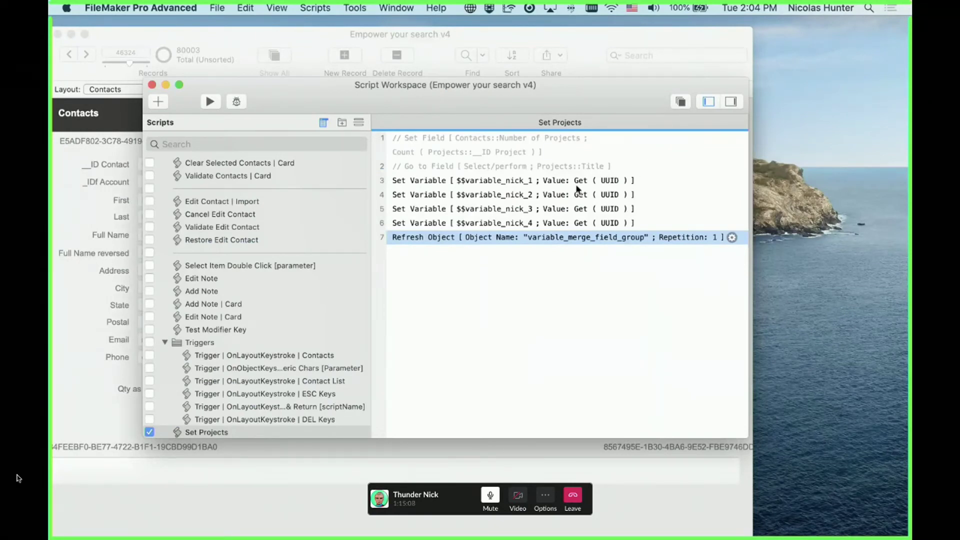
{"action": "left_click", "coordinate": [740, 7]}
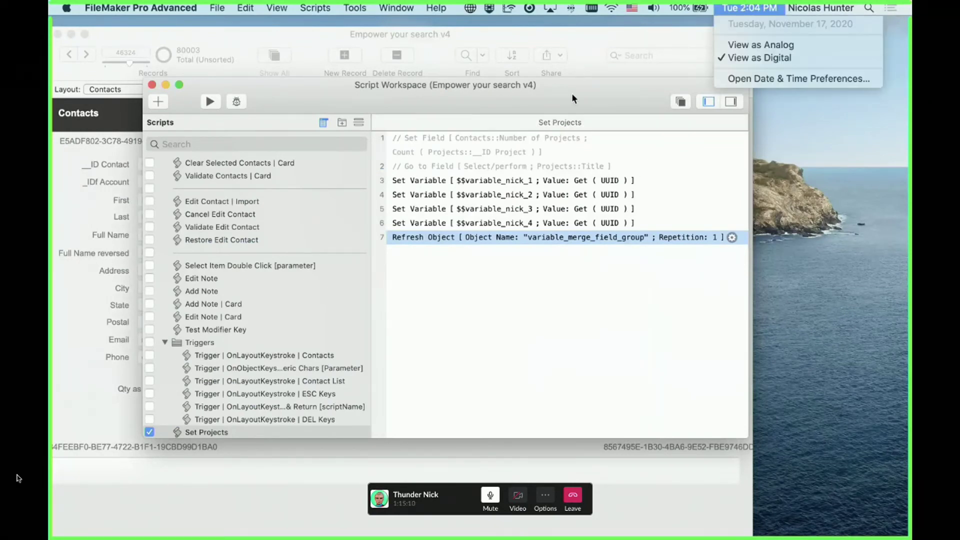
{"action": "left_click", "coordinate": [525, 99]}
{"action": "left_click_drag", "start_coordinate": [526, 99], "coordinate": [616, 95]}
{"action": "left_click", "coordinate": [516, 178], "text": "shift"}
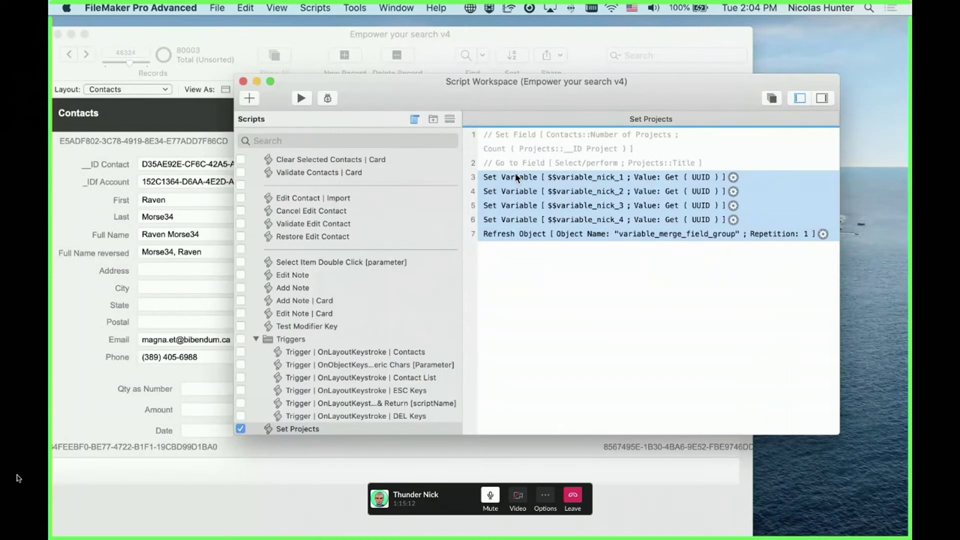
{"action": "left_click", "coordinate": [531, 269]}
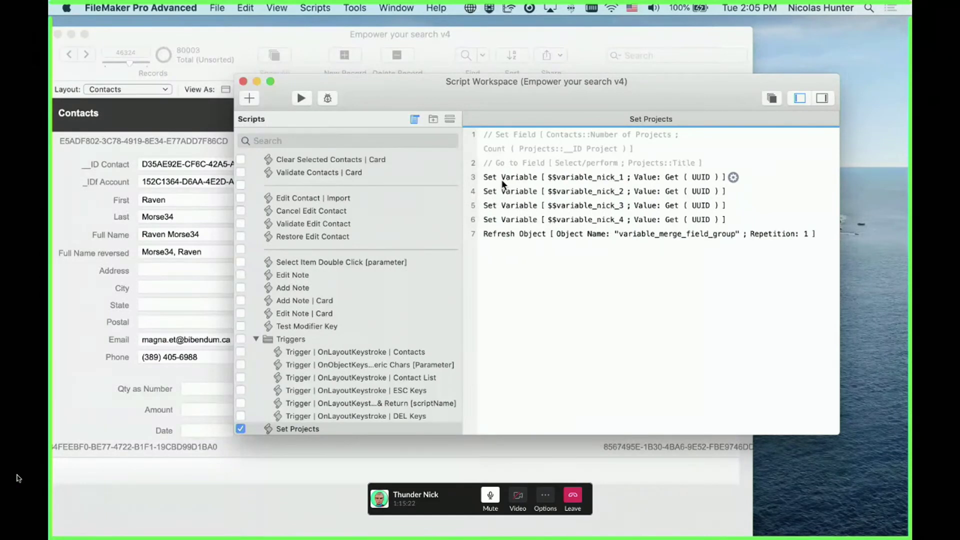
{"action": "left_click", "coordinate": [501, 220], "text": "shift"}
{"action": "left_click", "coordinate": [517, 254]}
{"action": "left_click_drag", "start_coordinate": [491, 83], "coordinate": [531, 62]}
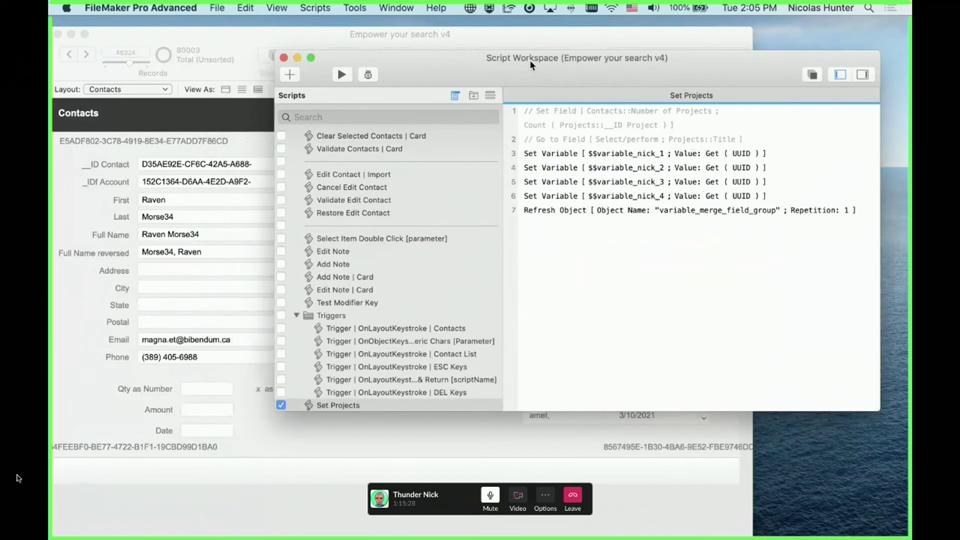
{"action": "left_click", "coordinate": [560, 154]}
{"action": "left_click", "coordinate": [560, 196], "text": "shift"}
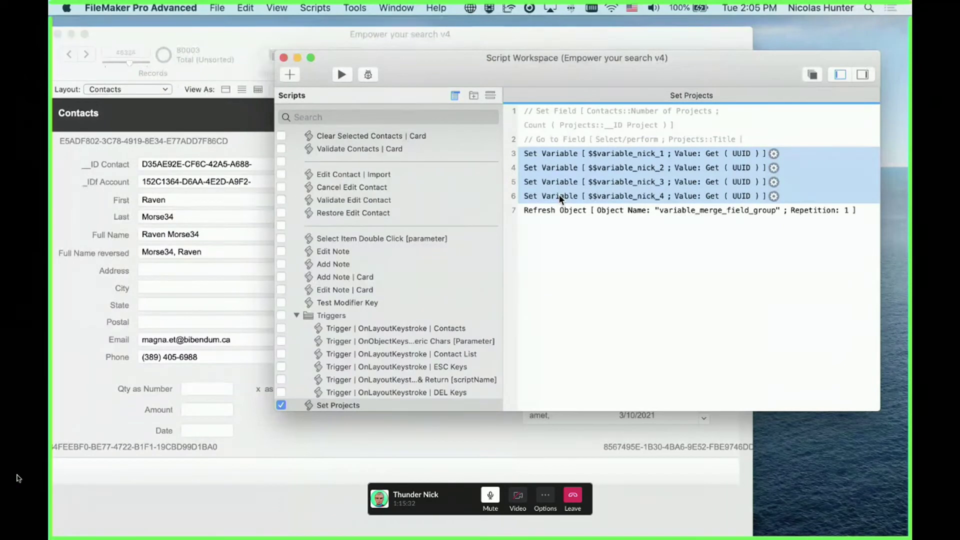
{"action": "left_click", "coordinate": [559, 218]}
{"action": "left_click", "coordinate": [565, 209]}
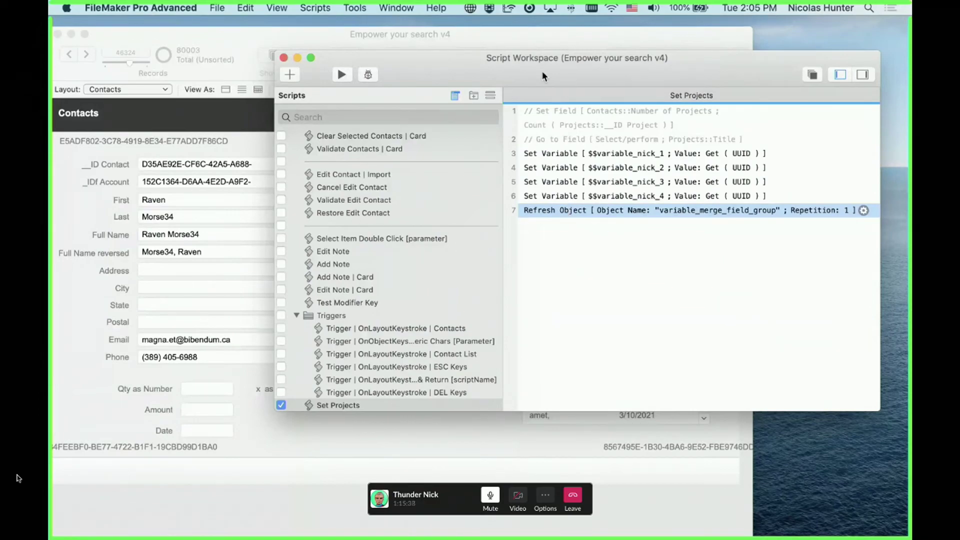
{"action": "left_click_drag", "start_coordinate": [543, 72], "coordinate": [583, 47]}
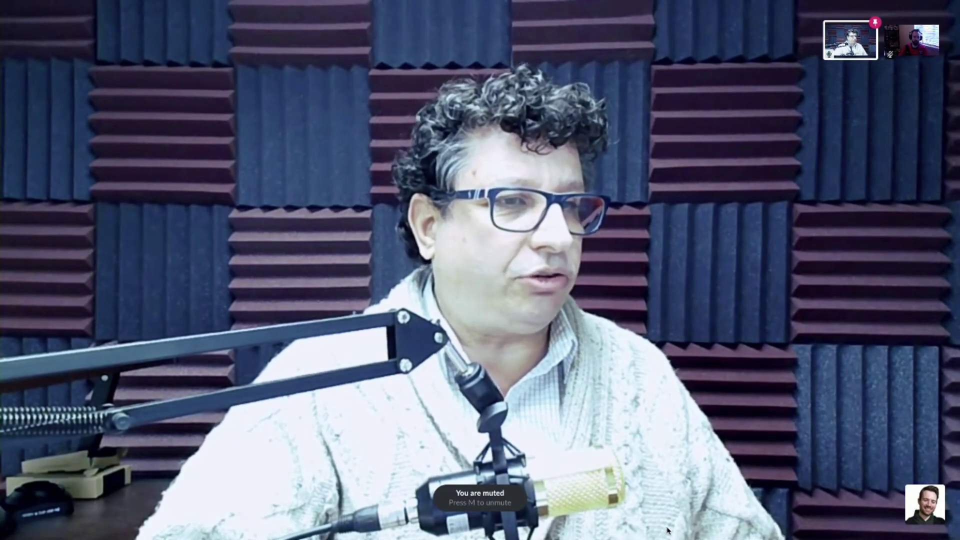
Leave the script and return to the Contacts record's rendered greeting letter in Browse mode
{"action": "mouse_move", "coordinate": [687, 526]}
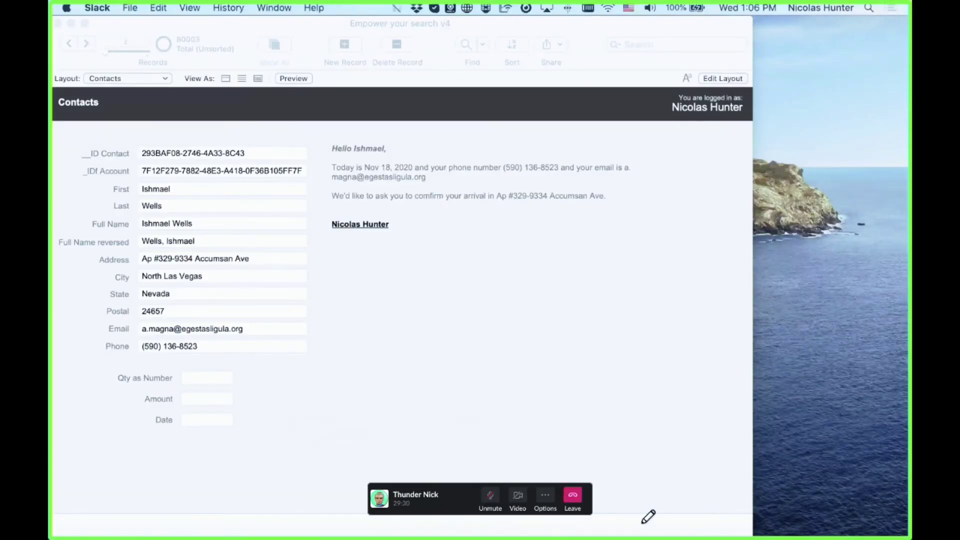
Move the call window aside and select the merged_fields_text greeting block in Layout mode
{"action": "left_click_drag", "start_coordinate": [423, 494], "coordinate": [825, 530]}
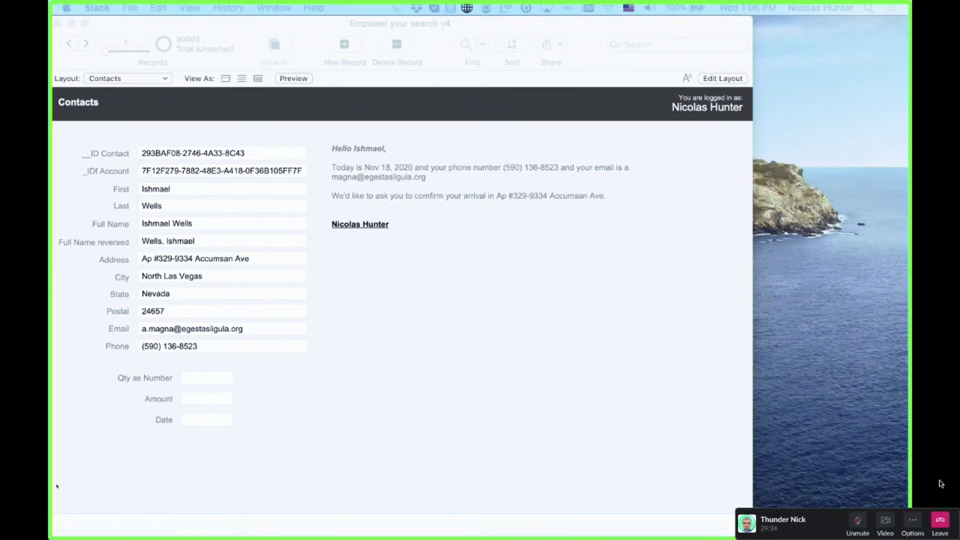
{"action": "left_click", "coordinate": [367, 434]}
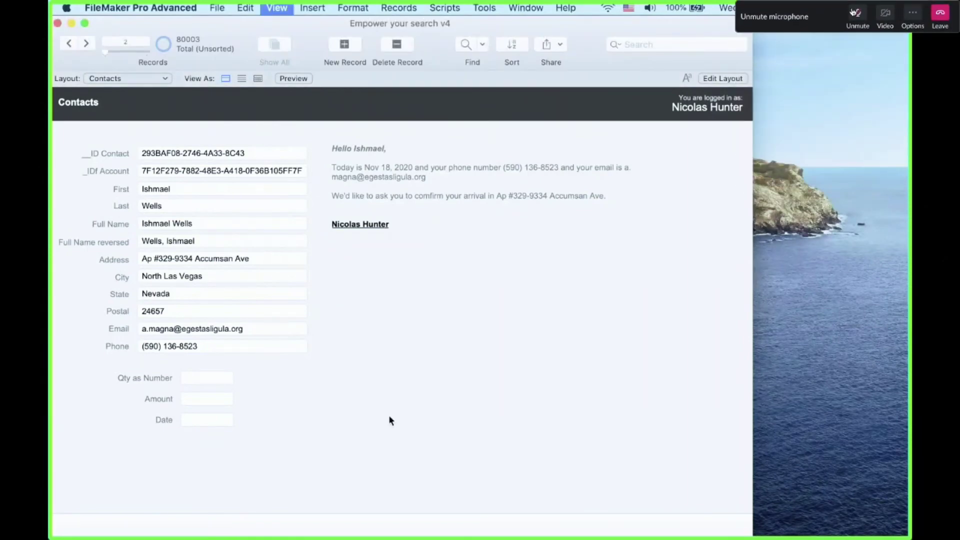
{"action": "key", "text": "super+l"}
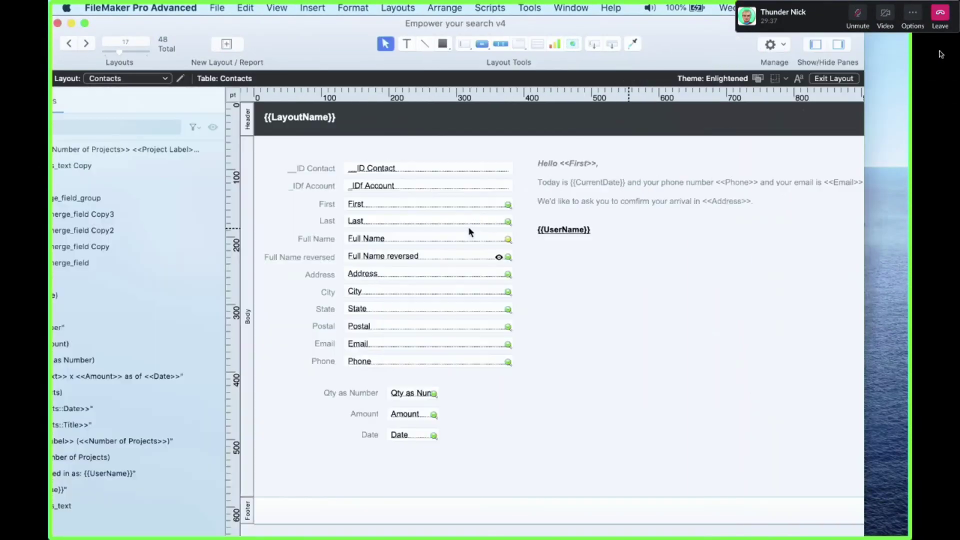
{"action": "left_click", "coordinate": [673, 216]}
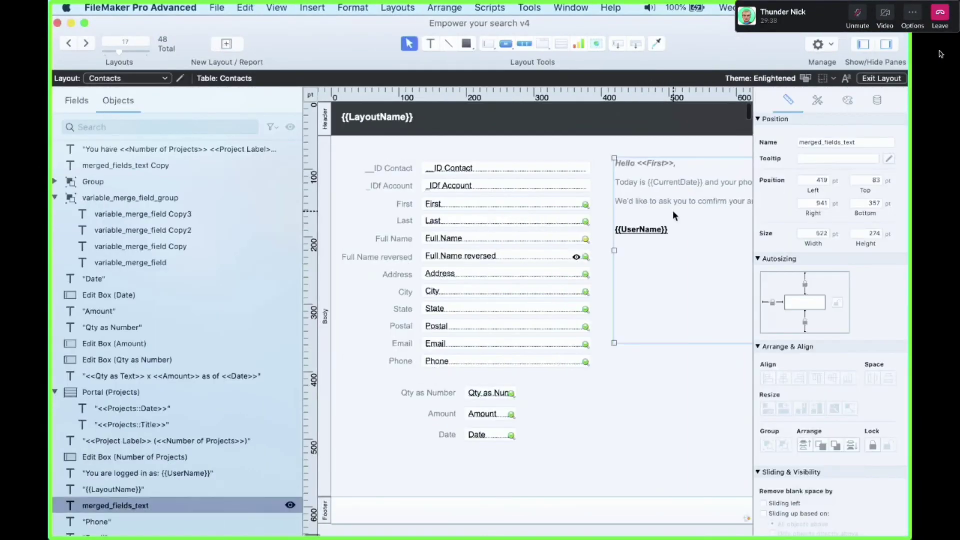
{"action": "scroll", "coordinate": [673, 214], "scroll_direction": "right", "scroll_amount": 5}
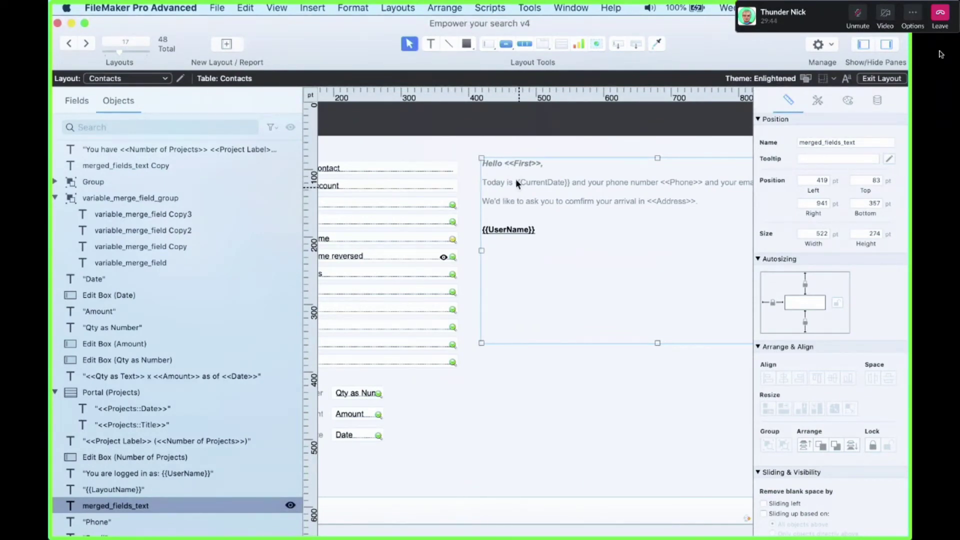
Italicize the <<Address>> merge field in the greeting text, then select the {{CurrentDate}} symbol
{"action": "double_click", "coordinate": [517, 201]}
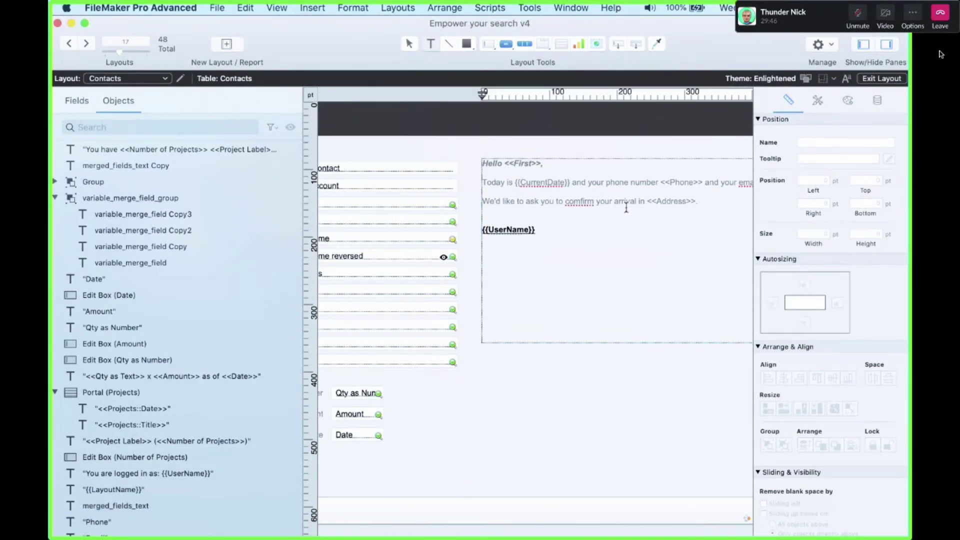
{"action": "left_click_drag", "start_coordinate": [647, 201], "coordinate": [694, 201]}
{"action": "key", "text": "super+i"}
{"action": "left_click", "coordinate": [686, 214]}
{"action": "left_click_drag", "start_coordinate": [516, 183], "coordinate": [570, 186]}
{"action": "scroll", "coordinate": [581, 246], "scroll_direction": "right", "scroll_amount": 5}
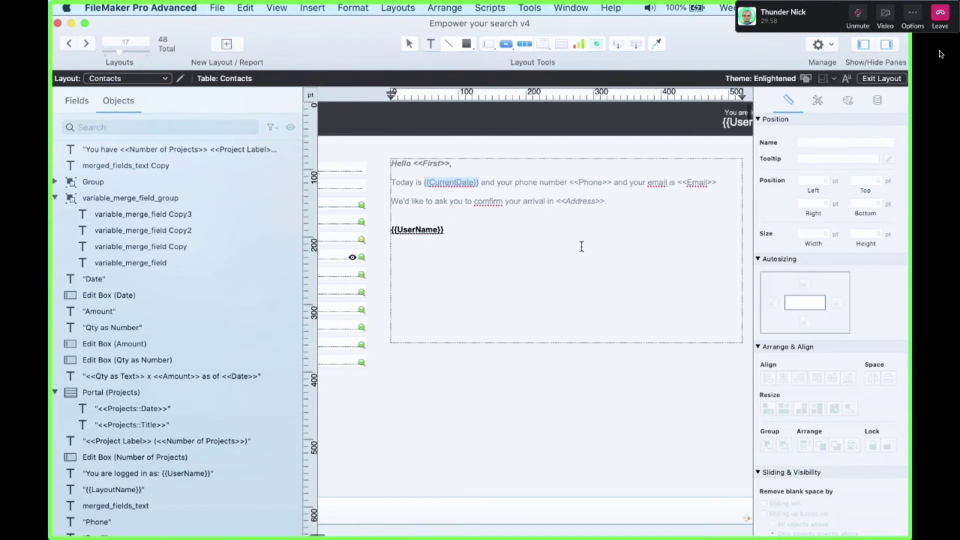
{"action": "left_click", "coordinate": [245, 7]}
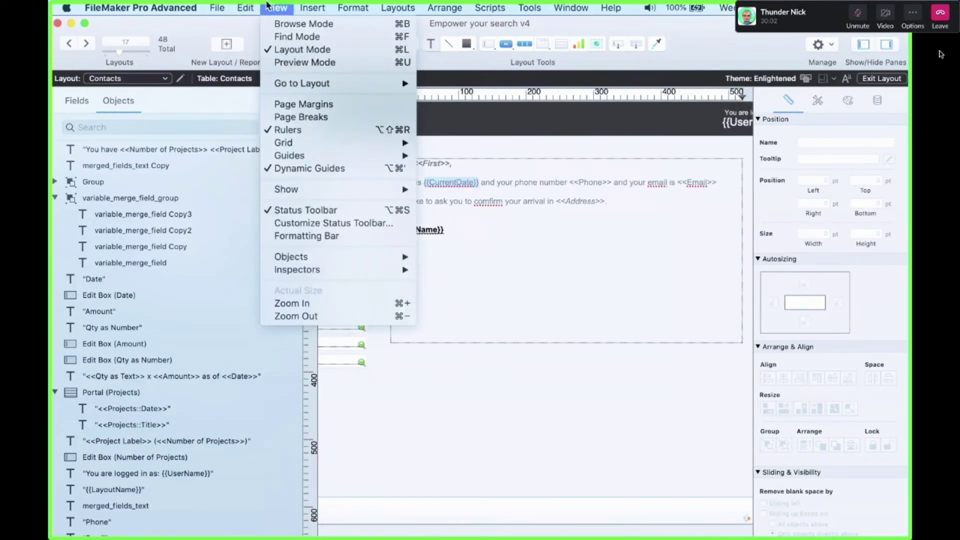
Look through the Other Symbol list and dismiss it without inserting anything
{"action": "mouse_move", "coordinate": [312, 8]}
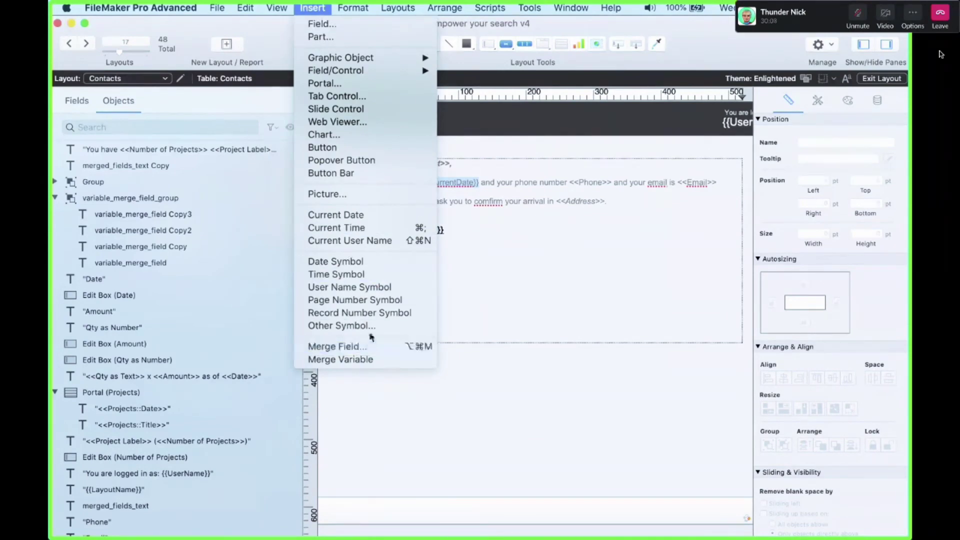
{"action": "left_click", "coordinate": [369, 328]}
{"action": "scroll", "coordinate": [445, 243], "scroll_direction": "down", "scroll_amount": 5}
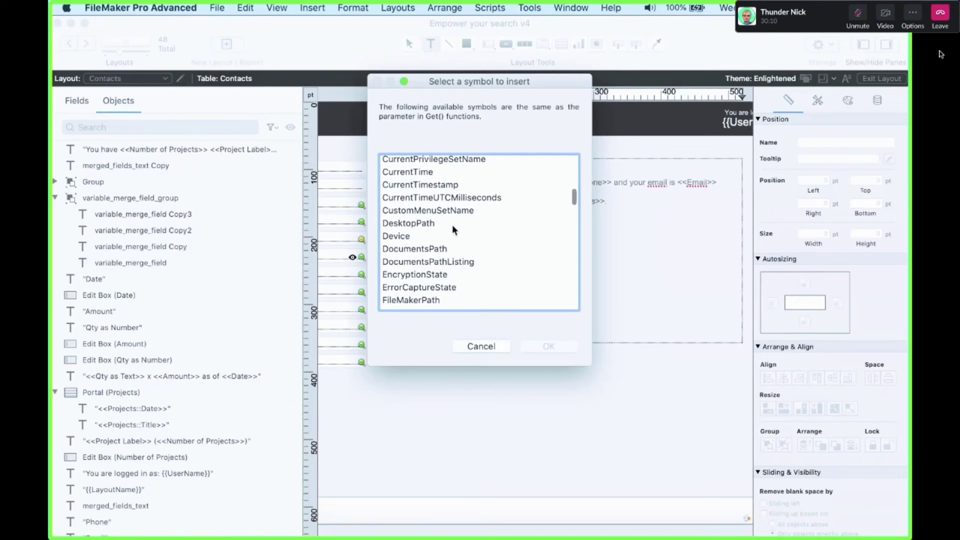
{"action": "key", "text": "Escape"}
{"action": "scroll", "coordinate": [469, 225], "scroll_direction": "left", "scroll_amount": 5}
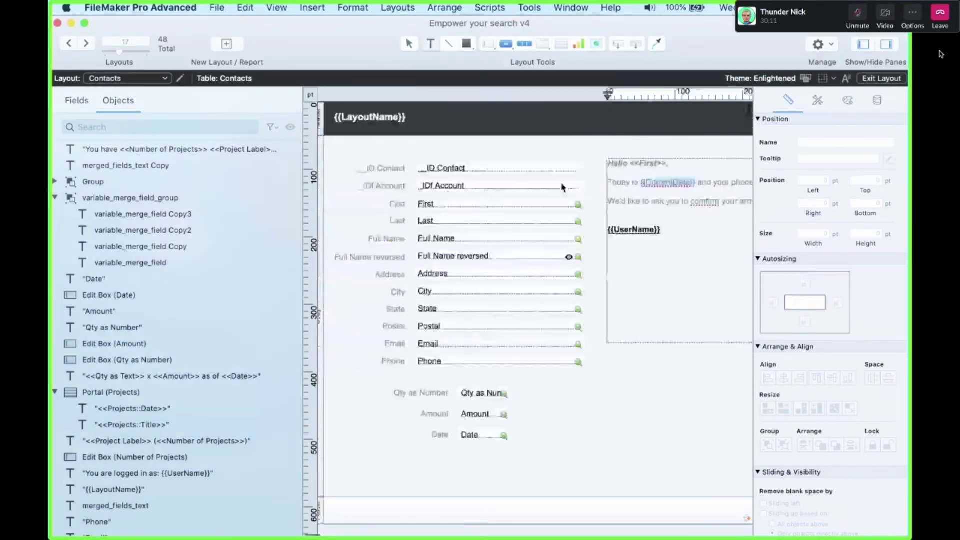
Select the {{LayoutName}} header text and view the rendered greeting in Browse mode
{"action": "left_click", "coordinate": [363, 118]}
{"action": "left_click", "coordinate": [363, 120]}
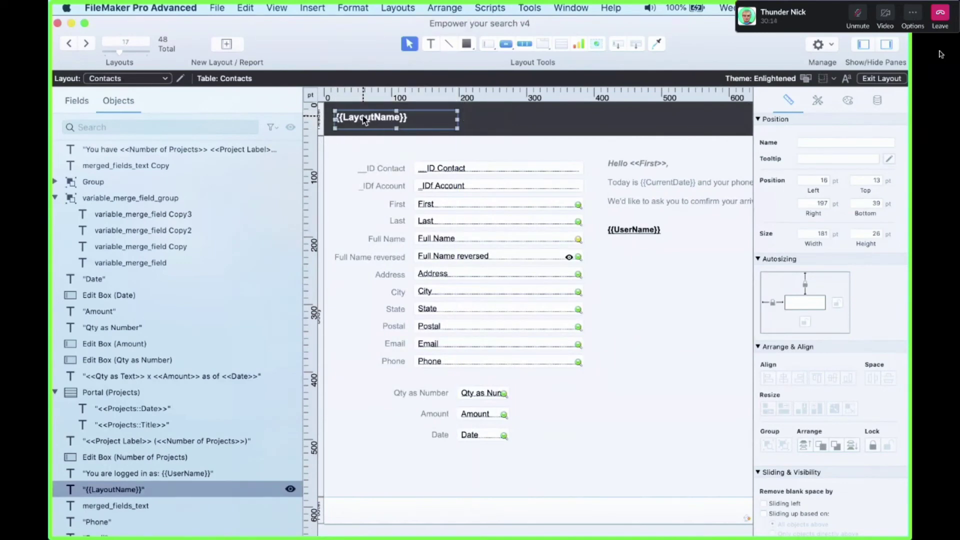
{"action": "key", "text": "super+b"}
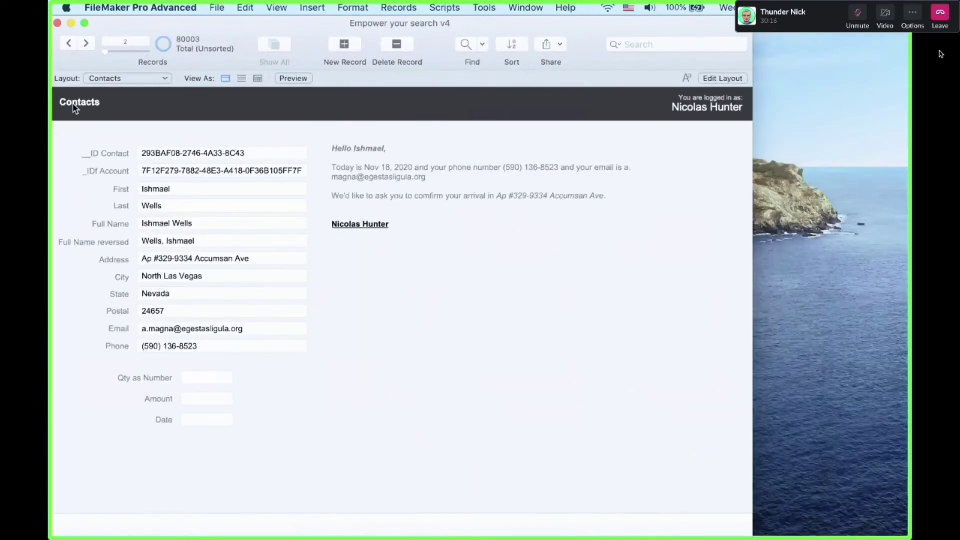
Shorten the merged_fields_text greeting box and check the result in Browse mode
{"action": "key", "text": "super+l"}
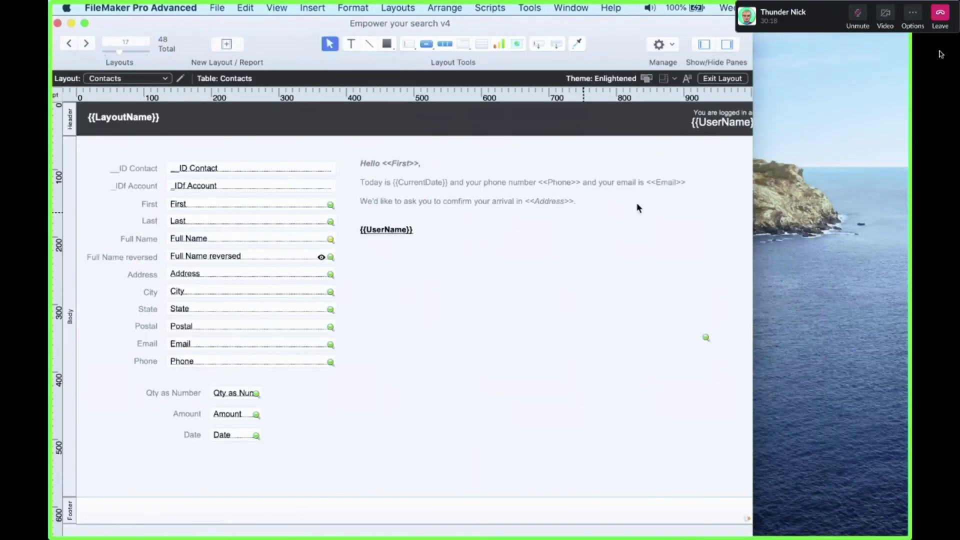
{"action": "scroll", "coordinate": [625, 199], "scroll_direction": "right", "scroll_amount": 5}
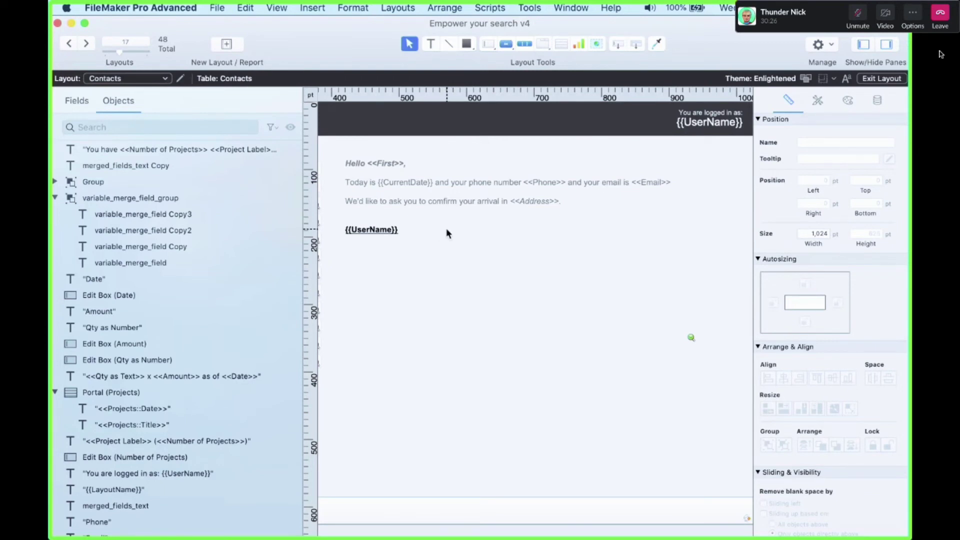
{"action": "left_click", "coordinate": [440, 209]}
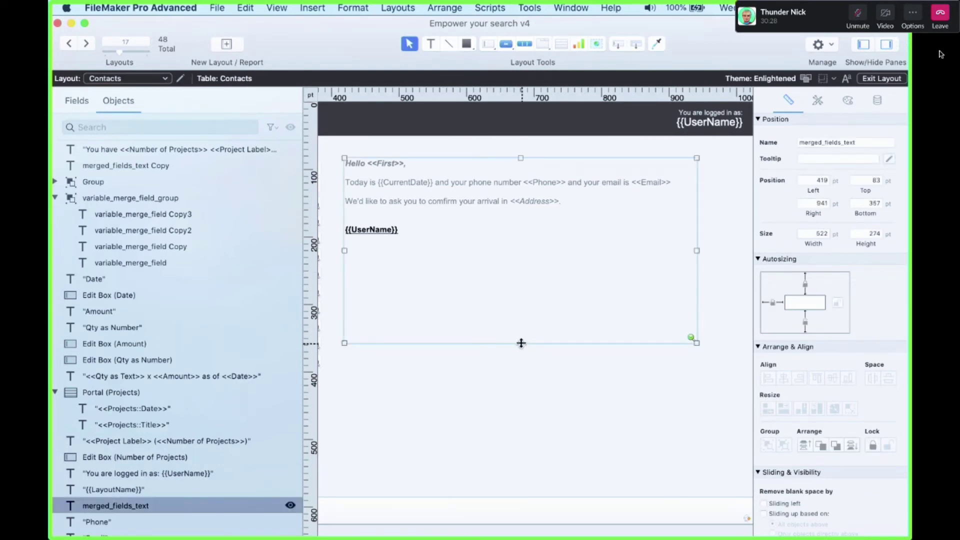
{"action": "left_click_drag", "start_coordinate": [521, 344], "coordinate": [521, 286]}
{"action": "key", "text": "super+b"}
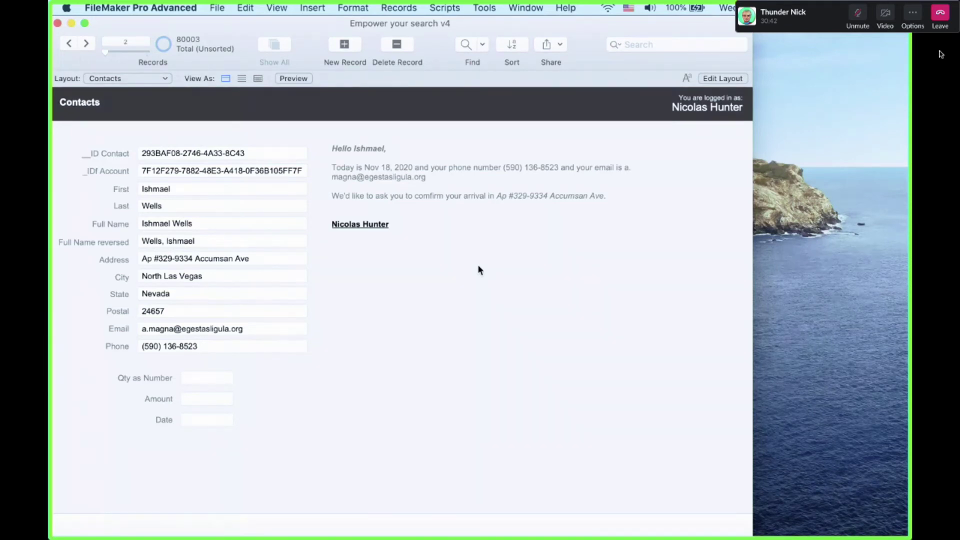
Lengthen the greeting box to 245 pt tall and return to the contact record
{"action": "key", "text": "super+l"}
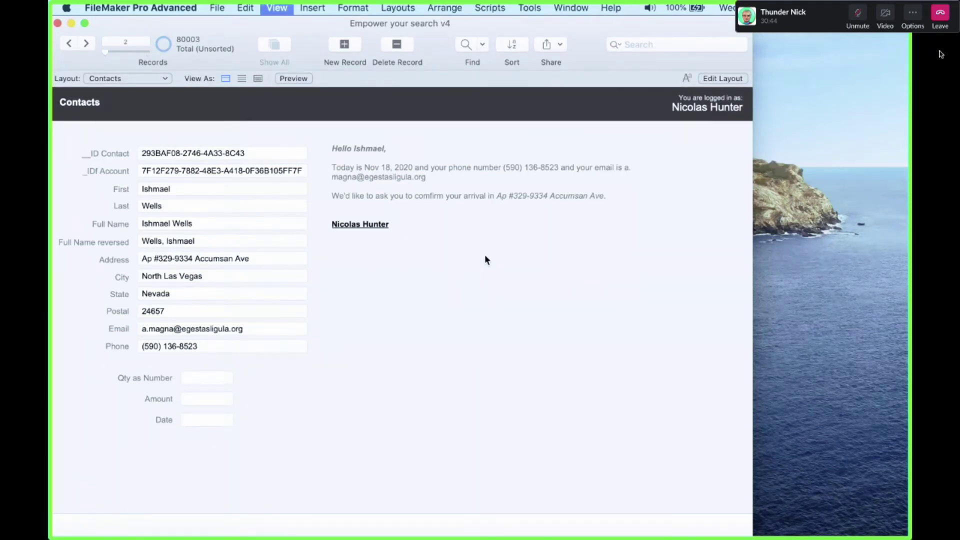
{"action": "scroll", "coordinate": [686, 240], "scroll_direction": "right", "scroll_amount": 2}
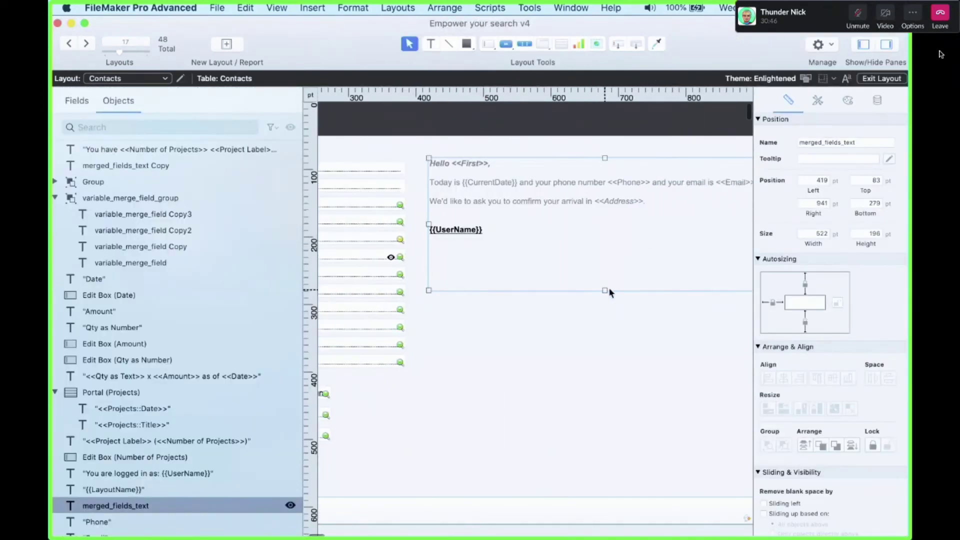
{"action": "left_click_drag", "start_coordinate": [606, 289], "coordinate": [606, 321]}
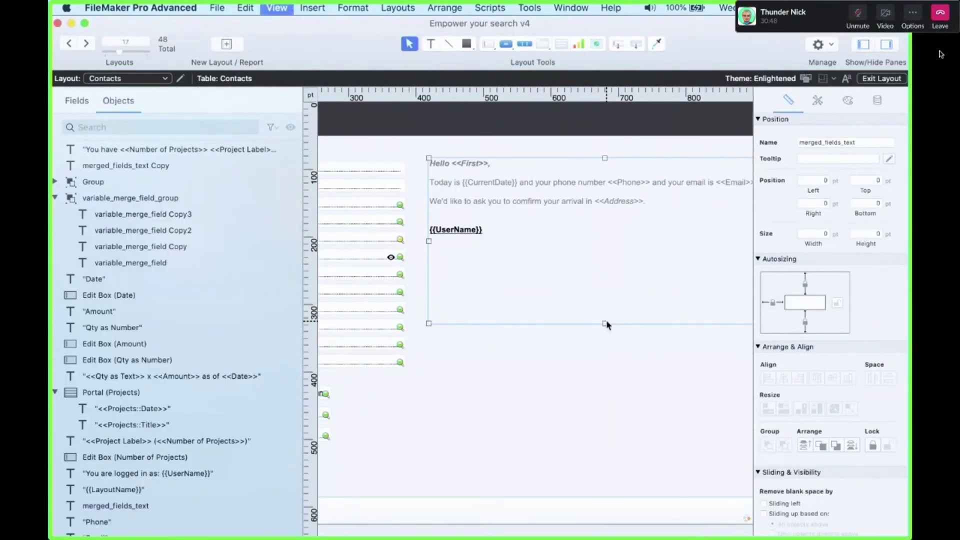
{"action": "key", "text": "super+b"}
{"action": "left_click", "coordinate": [196, 242]}
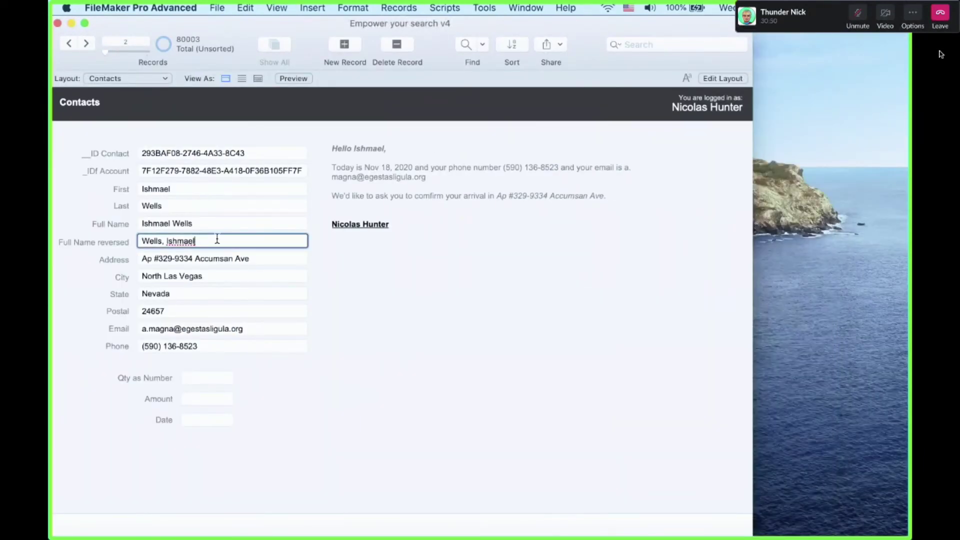
{"action": "key", "text": "BackSpace"}
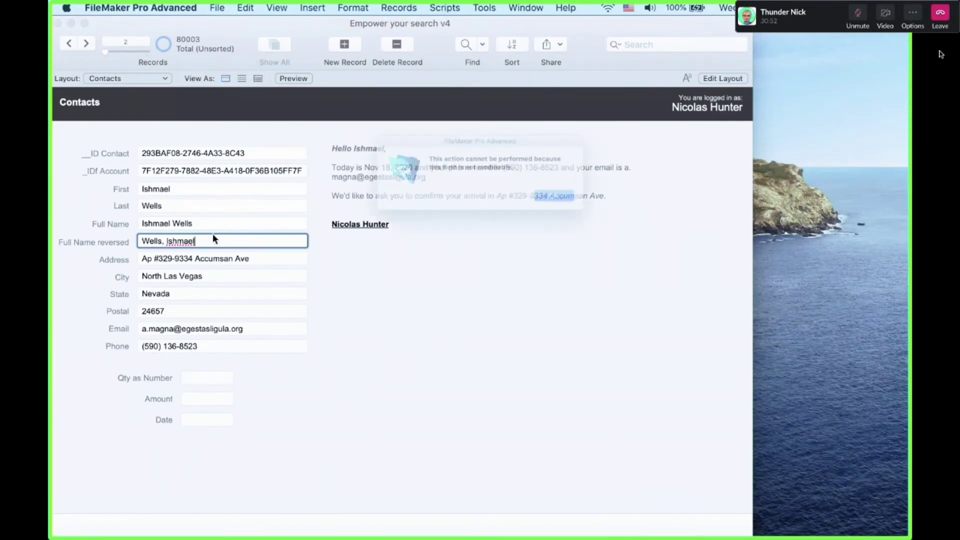
{"action": "left_click", "coordinate": [579, 209]}
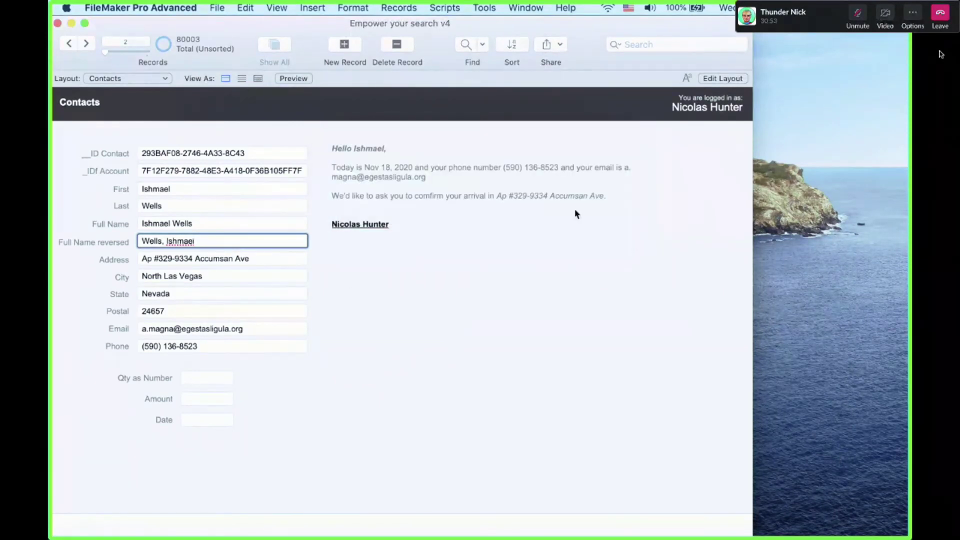
{"action": "left_click", "coordinate": [194, 205]}
{"action": "left_click", "coordinate": [193, 193]}
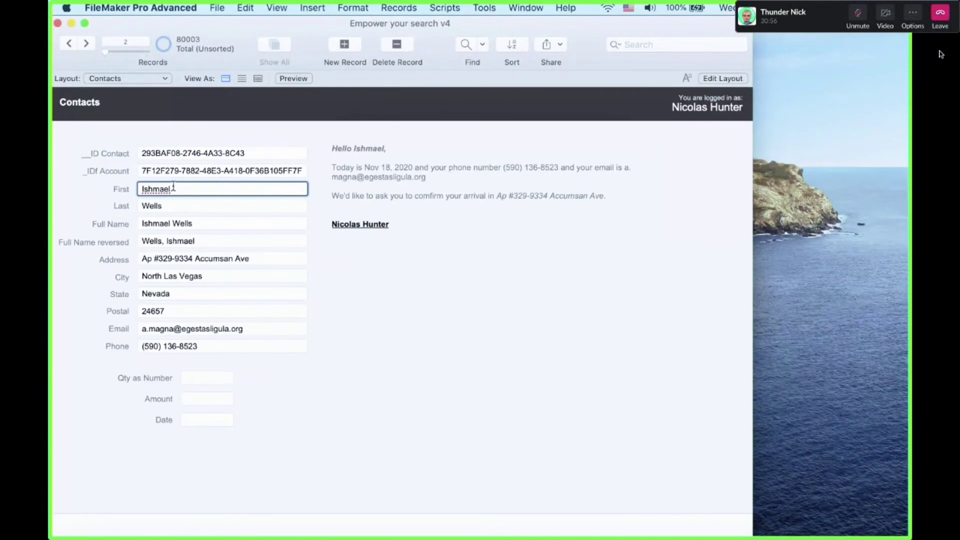
{"action": "left_click", "coordinate": [245, 8]}
{"action": "mouse_move", "coordinate": [275, 5]}
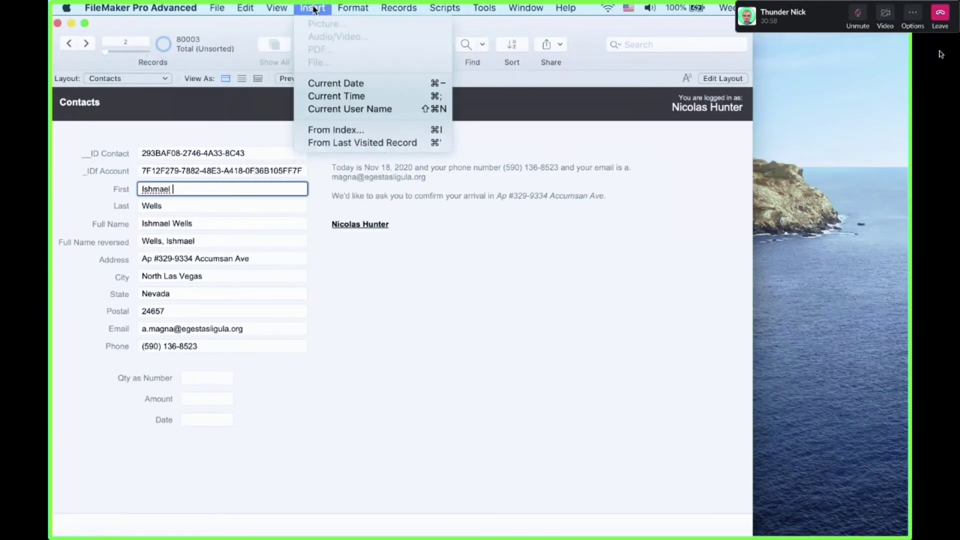
{"action": "left_click", "coordinate": [347, 253]}
{"action": "left_click", "coordinate": [389, 331]}
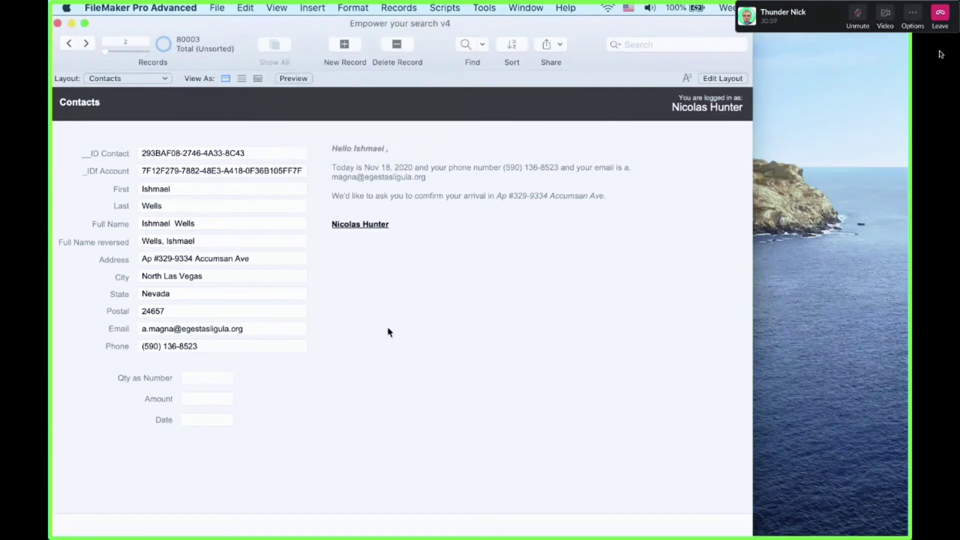
{"action": "left_click", "coordinate": [212, 195]}
{"action": "key", "text": "BackSpace"}
{"action": "left_click", "coordinate": [479, 352]}
{"action": "key", "text": "super+l"}
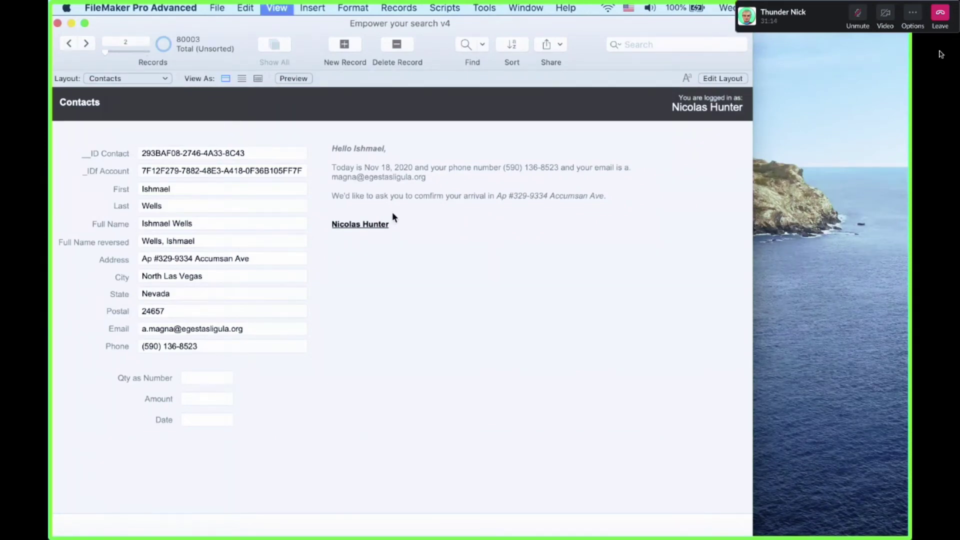
{"action": "left_click", "coordinate": [572, 168]}
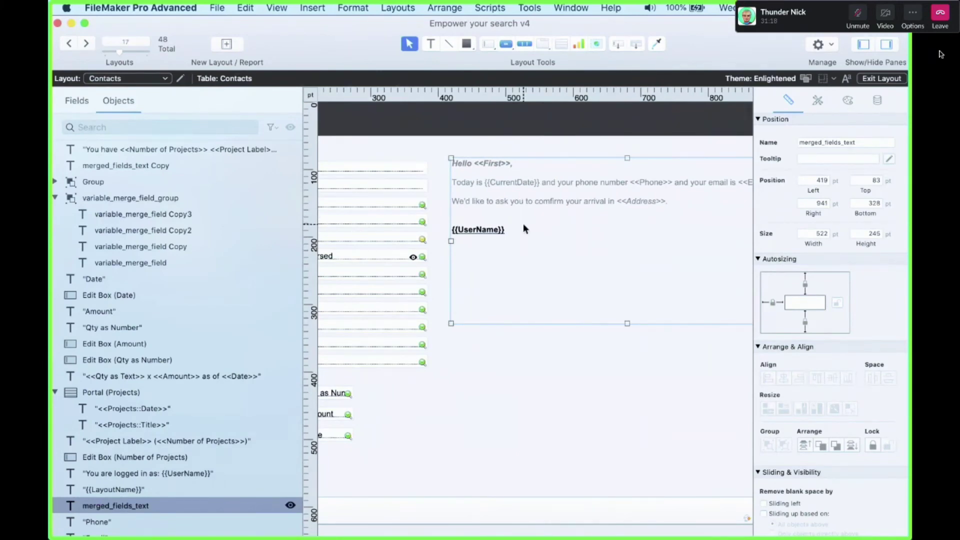
{"action": "key", "text": "super+b"}
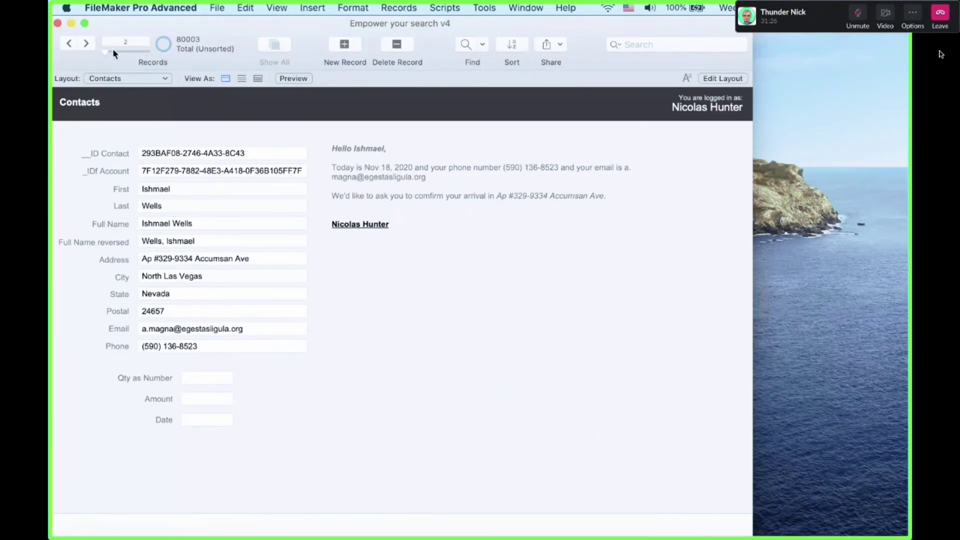
Step forward through the contact records to record 13
{"action": "left_click", "coordinate": [89, 49]}
{"action": "left_click", "coordinate": [89, 49]}
{"action": "left_click", "coordinate": [89, 49]}
{"action": "left_click", "coordinate": [89, 49]}
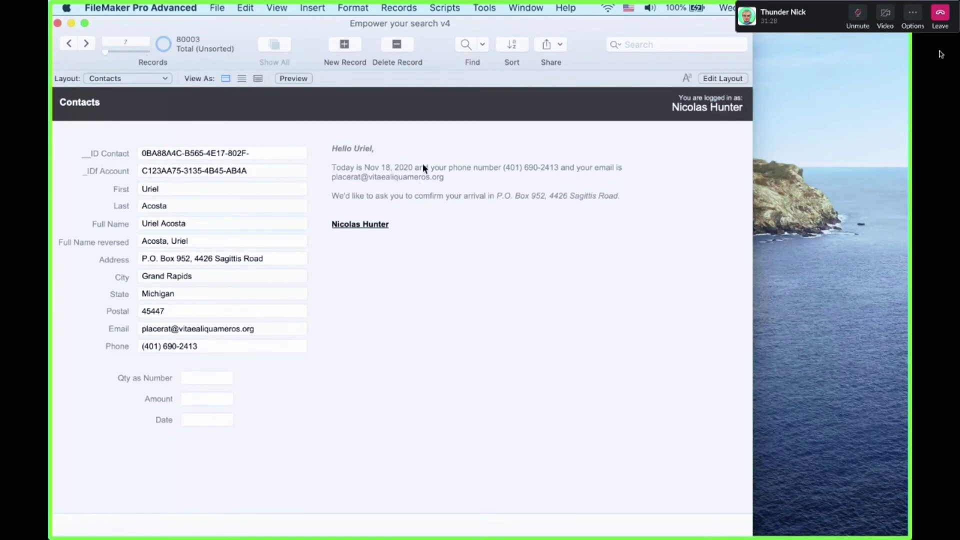
{"action": "left_click", "coordinate": [86, 44]}
{"action": "left_click", "coordinate": [86, 44]}
{"action": "left_click", "coordinate": [86, 44]}
{"action": "left_click", "coordinate": [86, 44]}
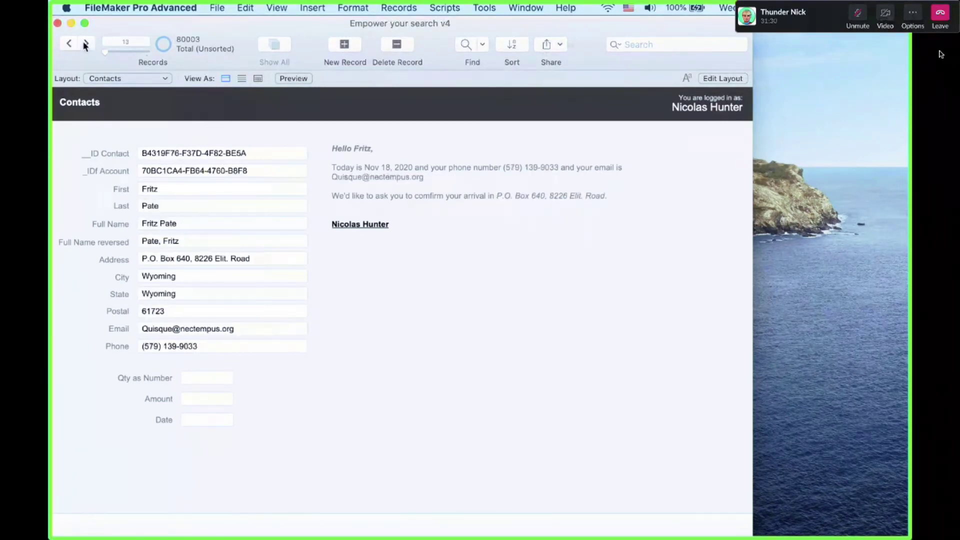
{"action": "left_click", "coordinate": [86, 44]}
{"action": "left_click", "coordinate": [86, 44]}
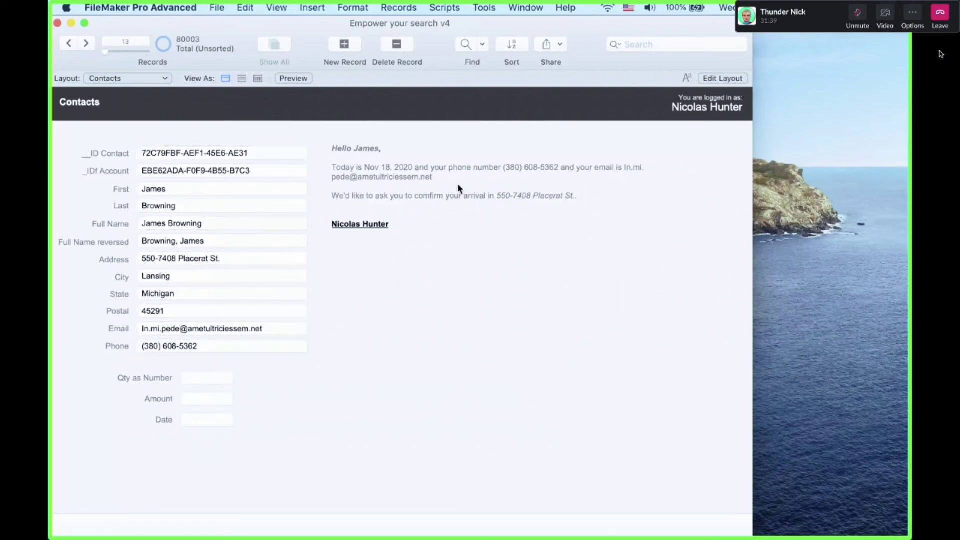
Select the greeting text block in Layout mode, then return to Browse mode
{"action": "key", "text": "super+l"}
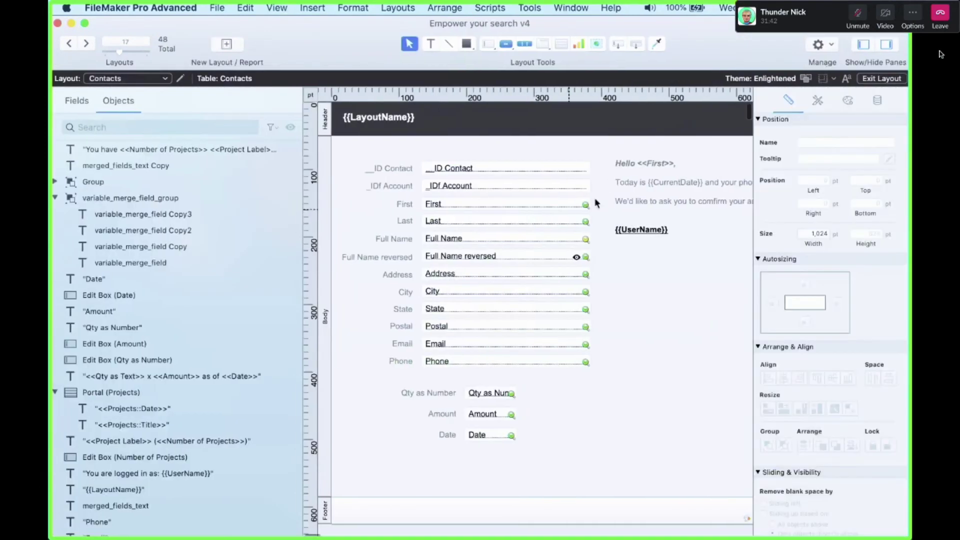
{"action": "left_click", "coordinate": [596, 203]}
{"action": "key", "text": "super+b"}
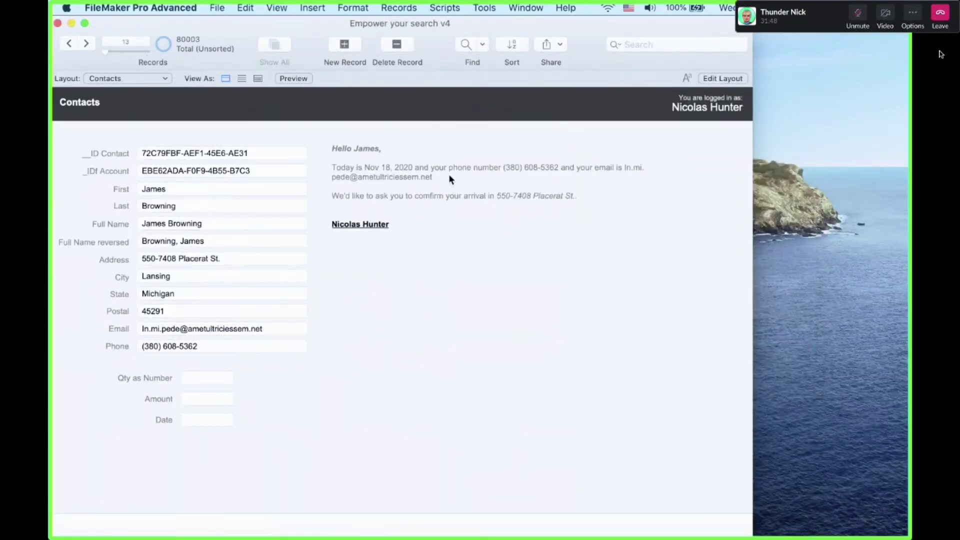
Open the Data Viewer and begin a GetLayoutObjectAttribute watch expression
{"action": "left_click", "coordinate": [483, 8]}
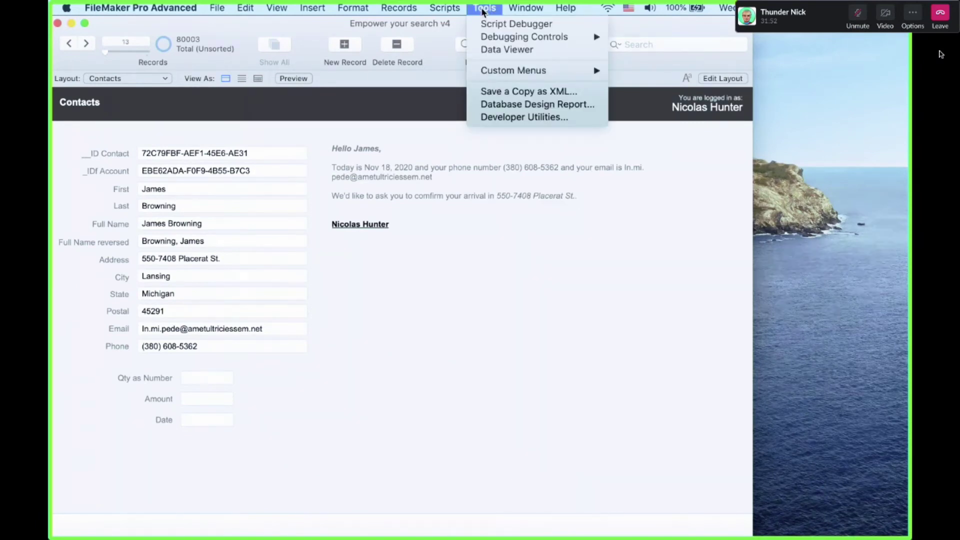
{"action": "left_click", "coordinate": [492, 50]}
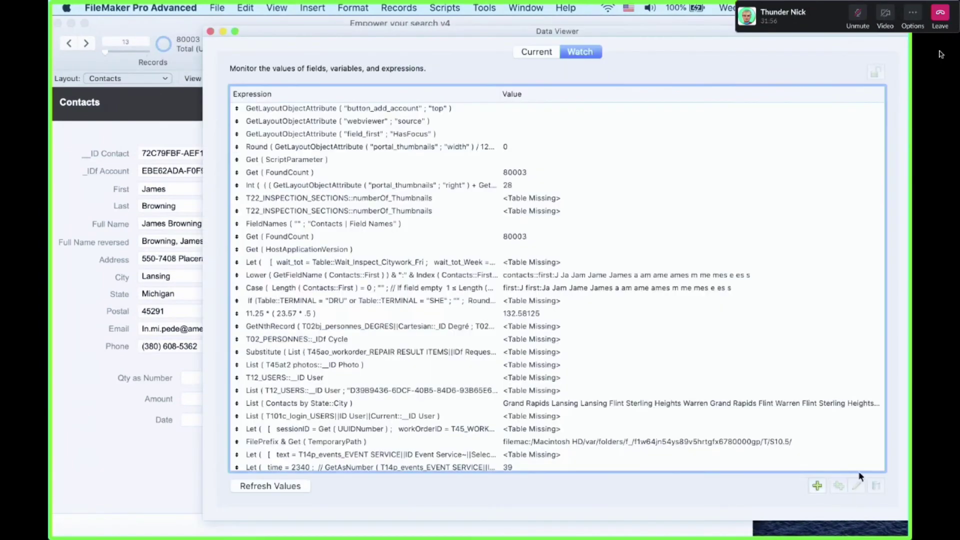
{"action": "double_click", "coordinate": [442, 148]}
{"action": "type", "text": "getlayou"}
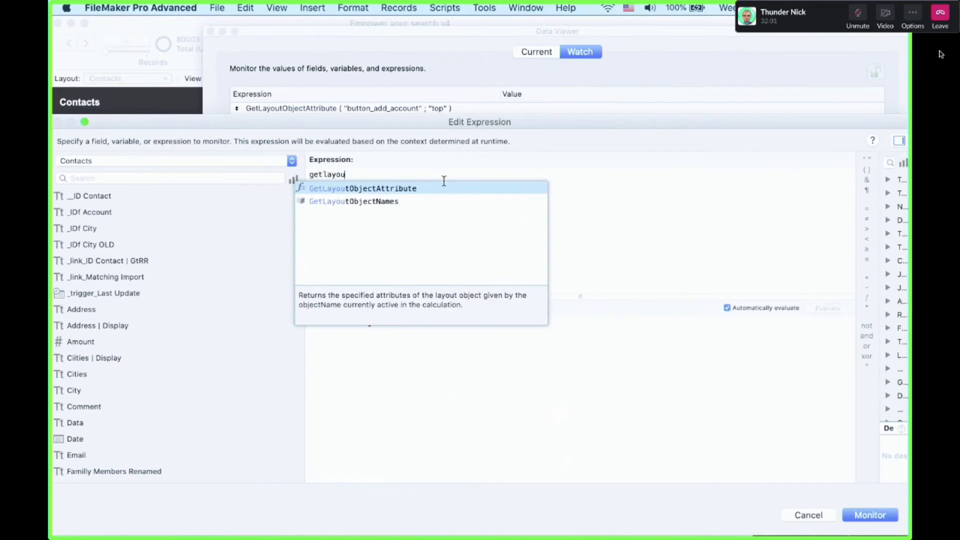
{"action": "key", "text": "Return"}
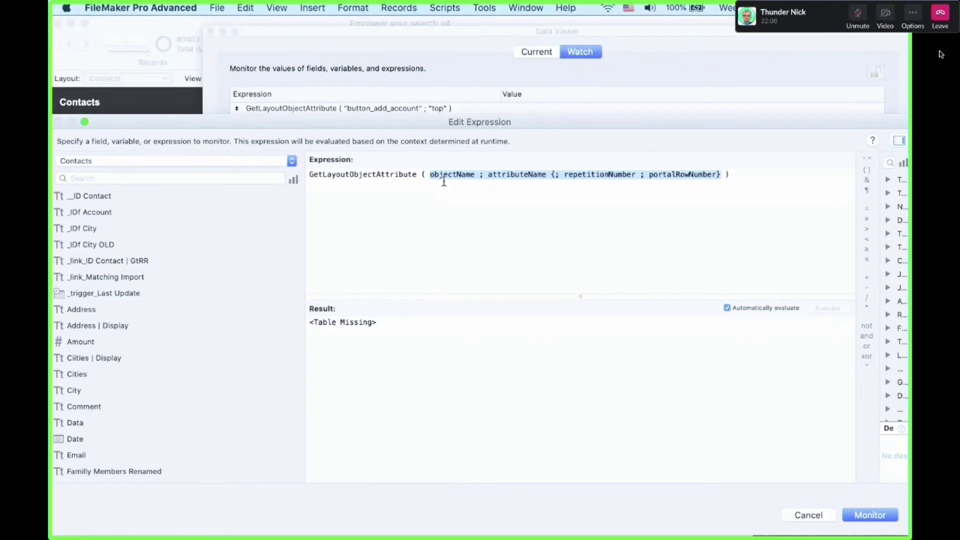
Cancel the unfinished expression, close the Data Viewer, and switch to Layout mode
{"action": "key", "text": "Escape"}
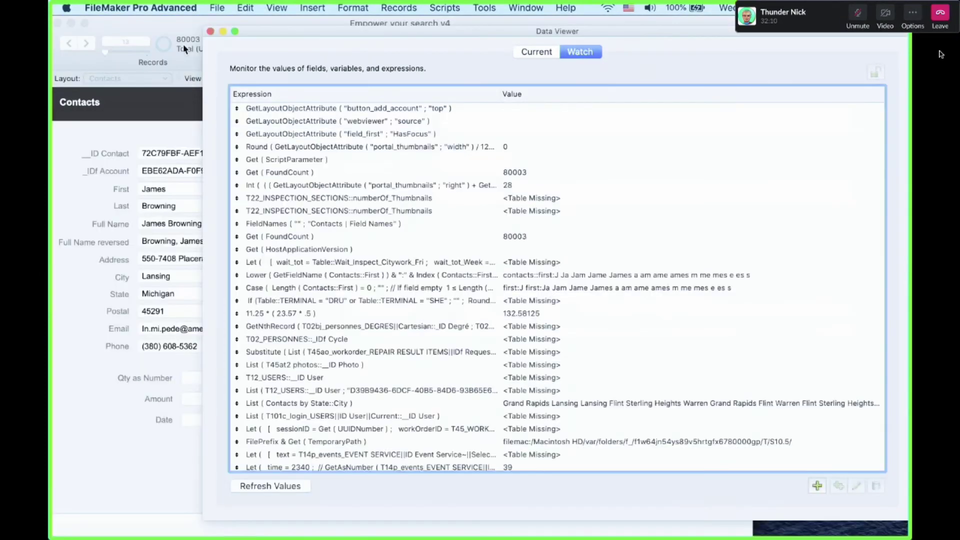
{"action": "left_click", "coordinate": [211, 31]}
{"action": "key", "text": "super+l"}
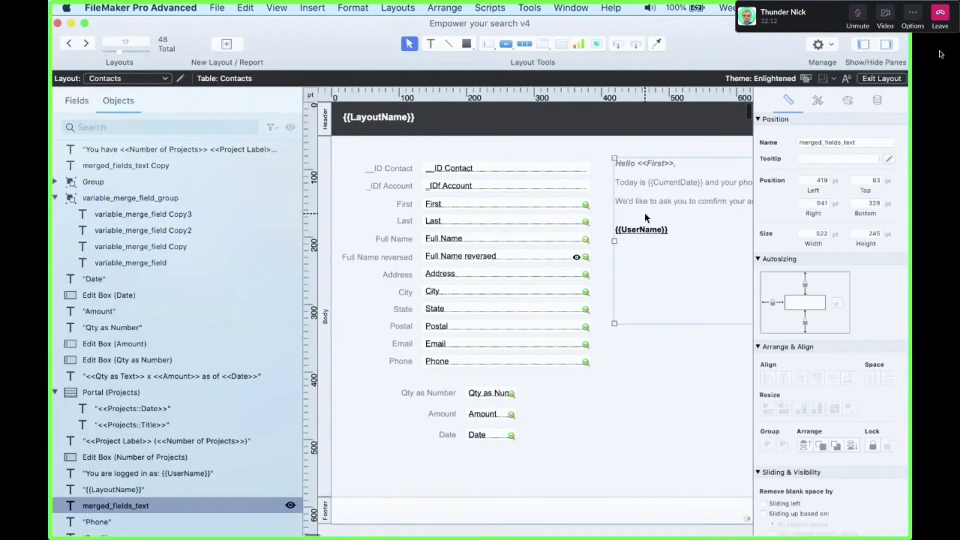
Check and copy the greeting block's object name merged_fields_text from the Inspector
{"action": "scroll", "coordinate": [645, 215], "scroll_direction": "right", "scroll_amount": 4}
{"action": "mouse_move", "coordinate": [552, 221]}
{"action": "left_mouse_down"}
{"action": "mouse_move", "coordinate": [552, 253]}
{"action": "mouse_move", "coordinate": [528, 219]}
{"action": "mouse_move", "coordinate": [548, 218]}
{"action": "left_mouse_up"}
{"action": "left_click", "coordinate": [860, 143]}
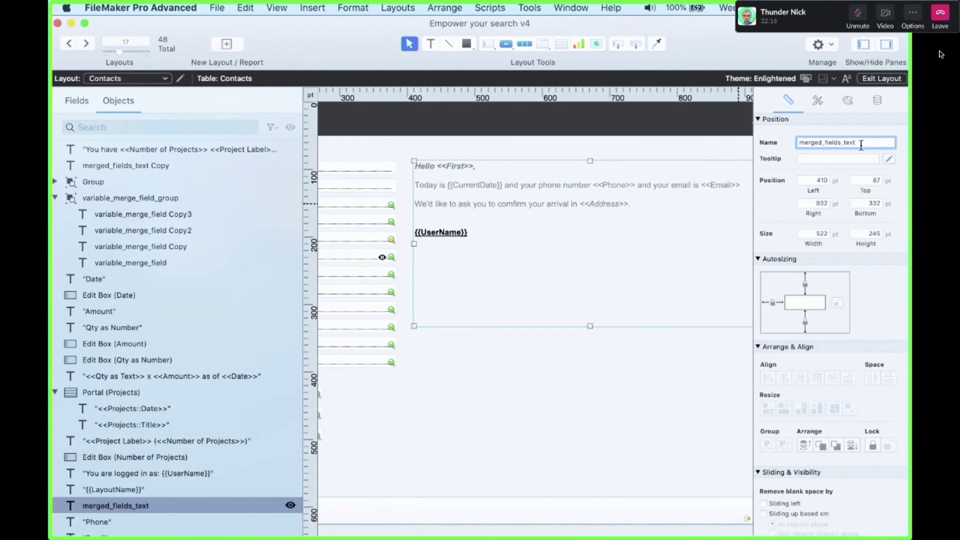
{"action": "double_click", "coordinate": [860, 143]}
{"action": "key", "text": "ctrl+c"}
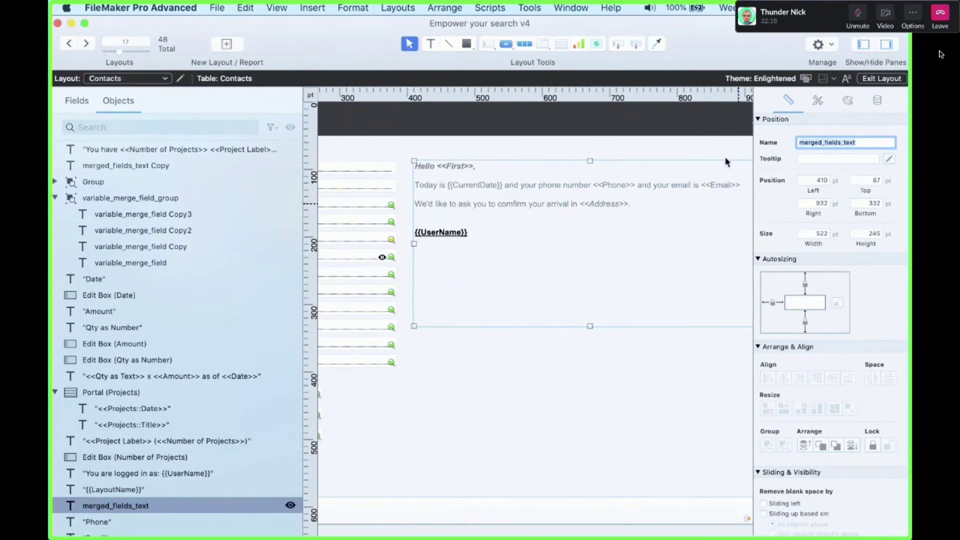
{"action": "left_click", "coordinate": [589, 143]}
{"action": "left_click", "coordinate": [541, 196]}
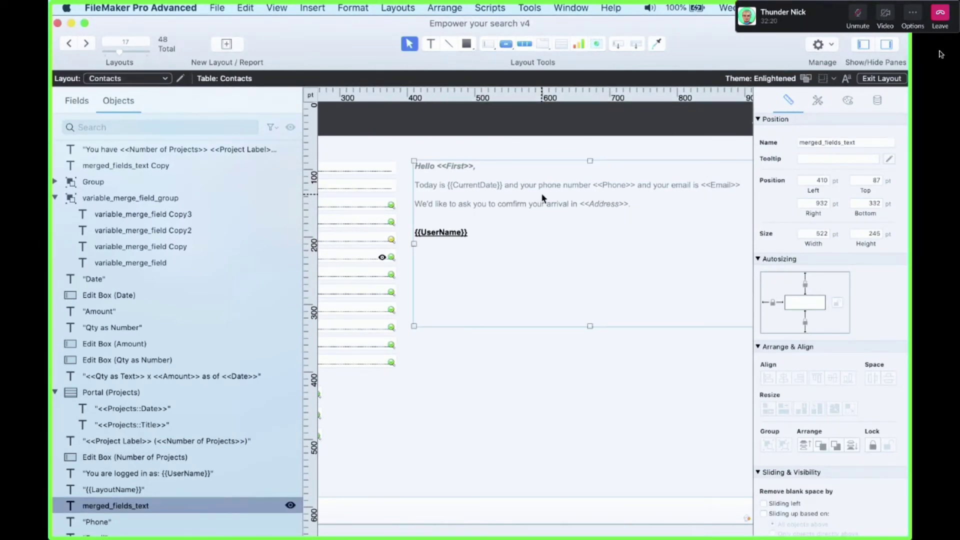
Return to Browse mode and open the Data Viewer
{"action": "key", "text": "super+b"}
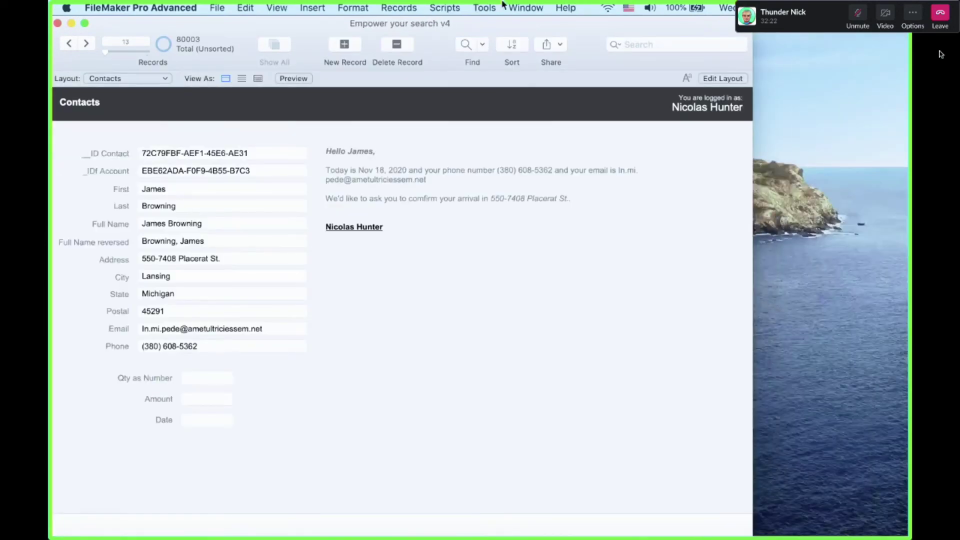
{"action": "left_click", "coordinate": [493, 6]}
{"action": "left_click", "coordinate": [502, 48]}
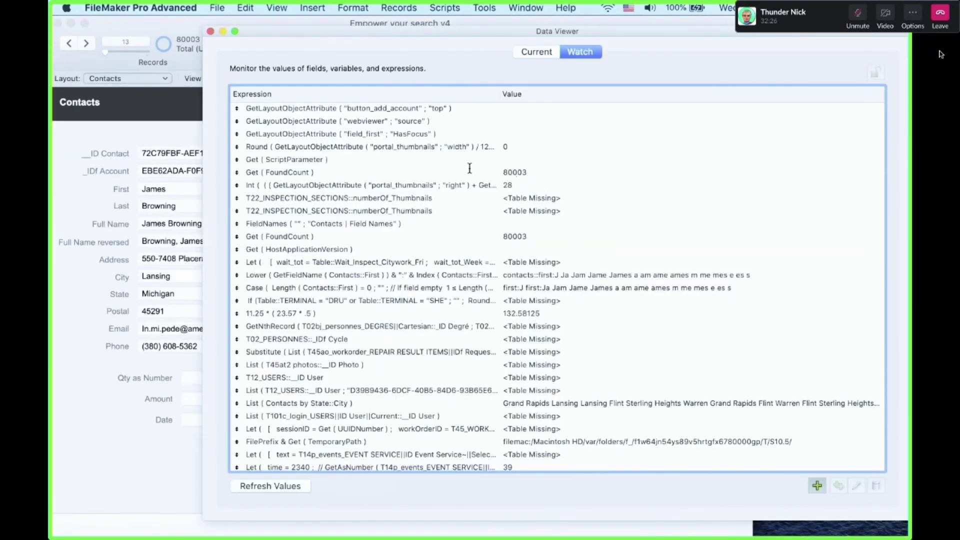
Enter the watch expression GetLayoutObjectAttribute ( "merged_fields_text" ; "content" )
{"action": "double_click", "coordinate": [470, 168]}
{"action": "type", "text": "getlayou"}
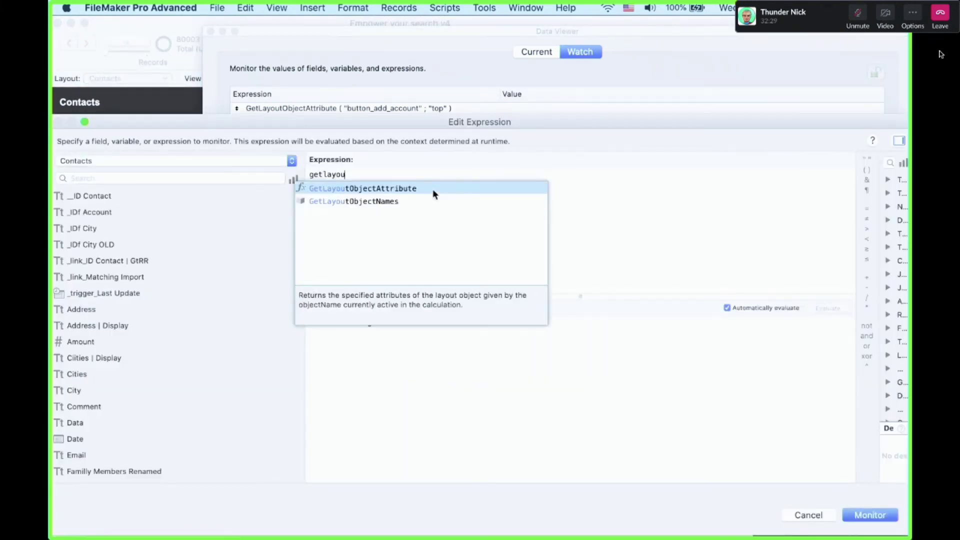
{"action": "key", "text": "Return"}
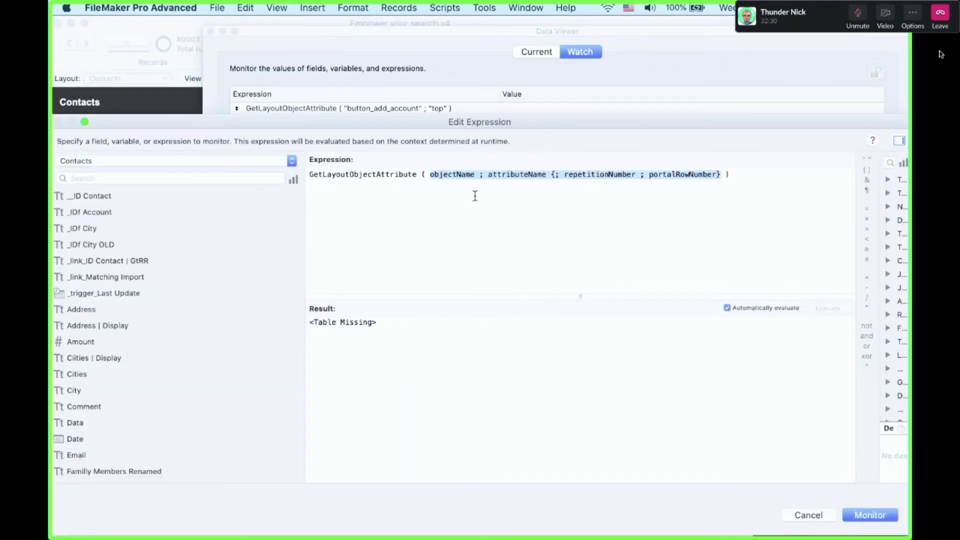
{"action": "type", "text": "\""}
{"action": "key", "text": "ctrl+v"}
{"action": "type", "text": "\""}
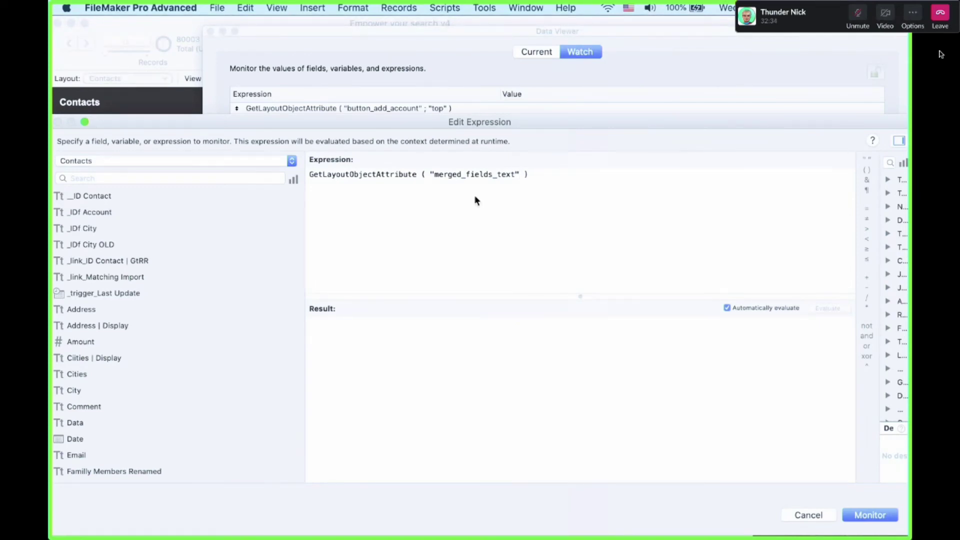
{"action": "type", "text": " ; \"content\""}
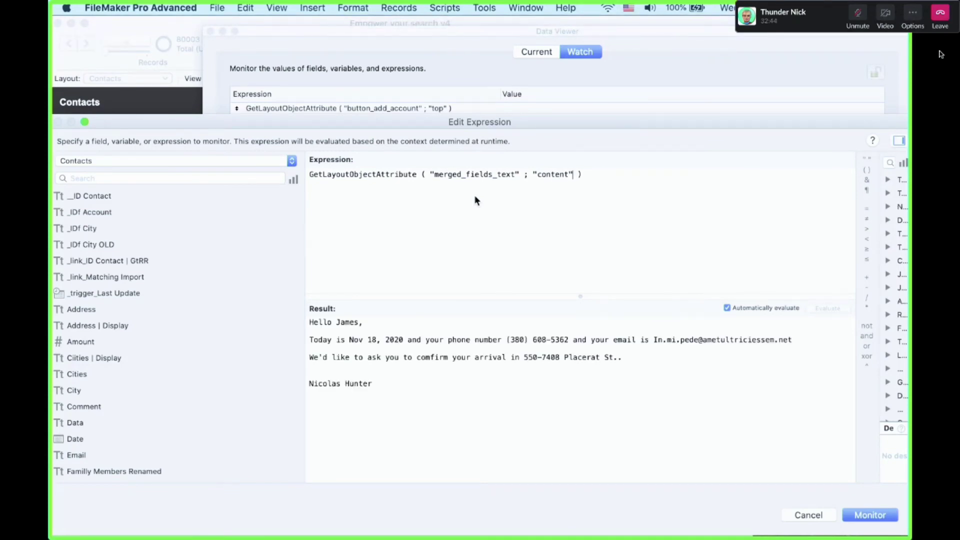
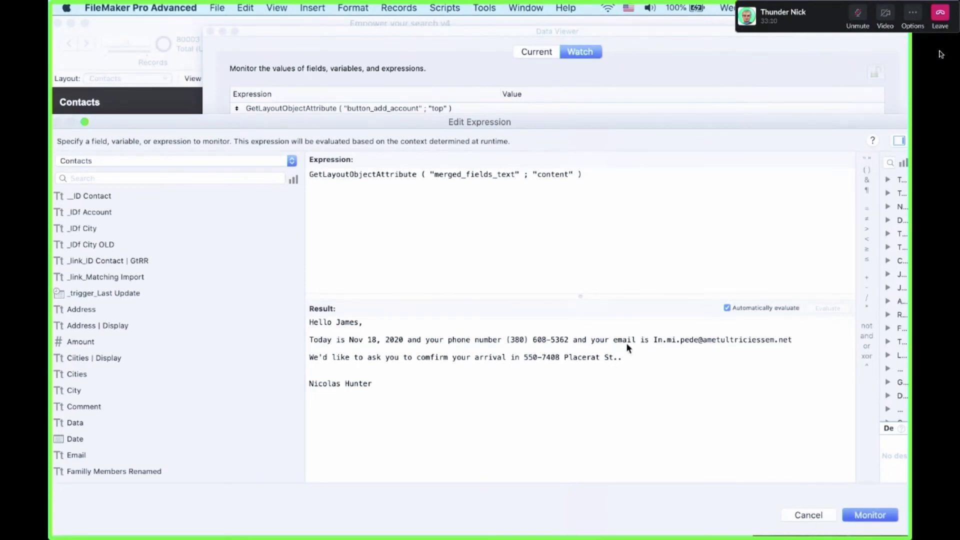
Add the merged_fields_text content watch, close the Data Viewer, and put Contacts into Layout mode
{"action": "key", "text": "Return"}
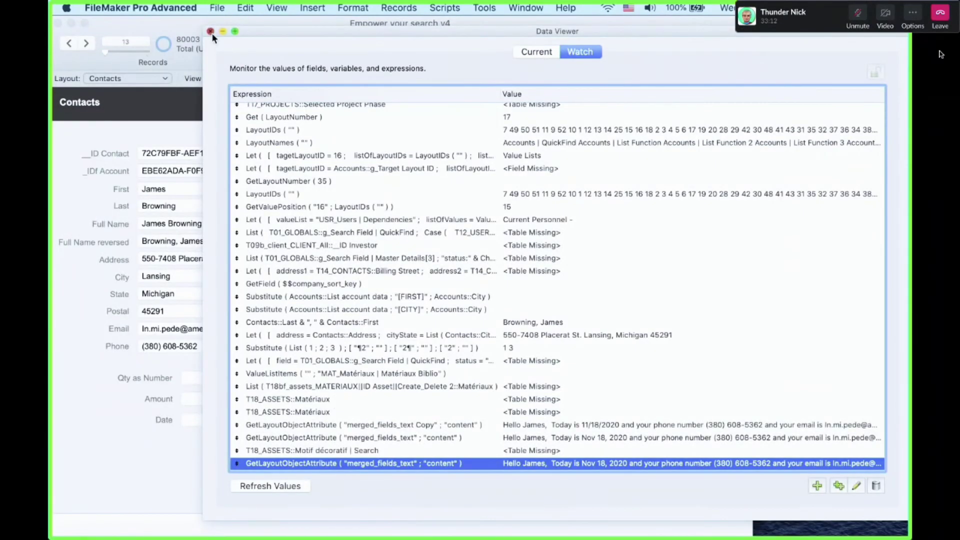
{"action": "left_click", "coordinate": [211, 31]}
{"action": "key", "text": "super+l"}
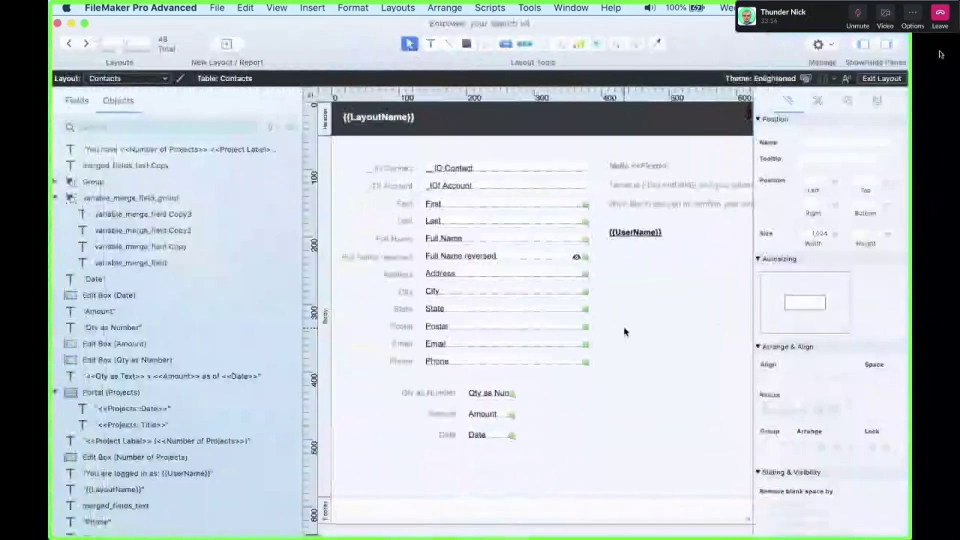
Drag the off-page Merged Text group below the greeting block and return to Browse mode
{"action": "scroll", "coordinate": [623, 331], "scroll_direction": "right", "scroll_amount": 10}
{"action": "left_click_drag", "start_coordinate": [611, 432], "coordinate": [557, 439]}
{"action": "key", "text": "super+b"}
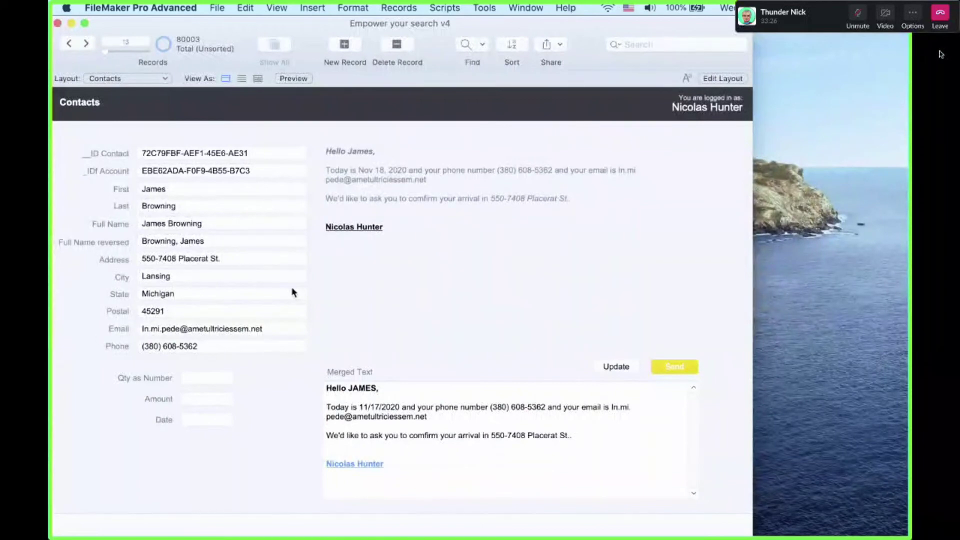
Advance three records, Update the Merged Text for that contact, and select its contents
{"action": "left_click", "coordinate": [90, 47]}
{"action": "left_click", "coordinate": [90, 47]}
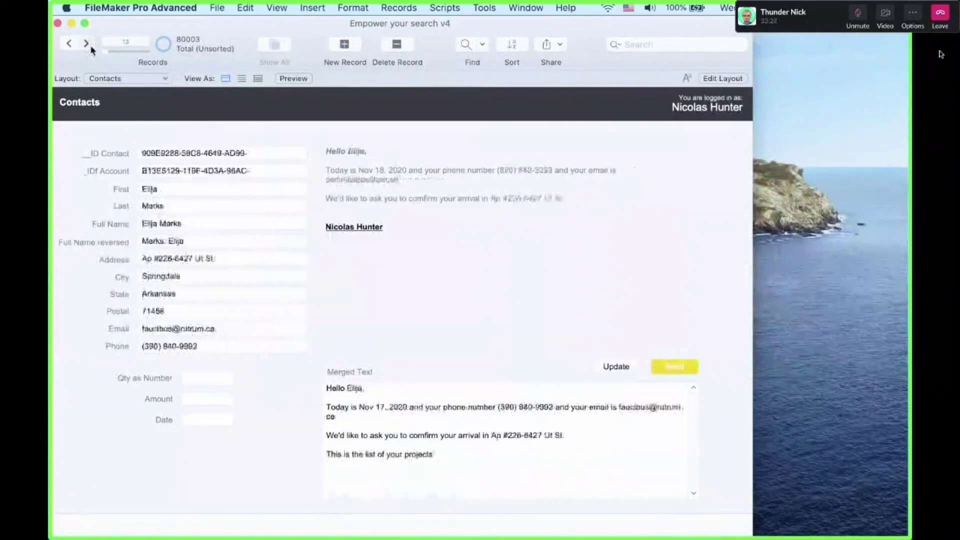
{"action": "left_click", "coordinate": [90, 46]}
{"action": "left_click", "coordinate": [616, 366]}
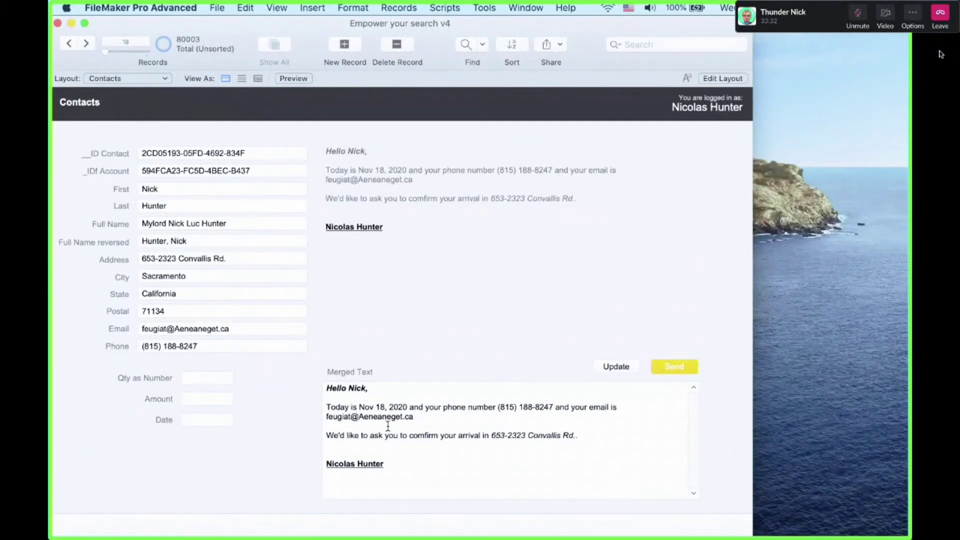
{"action": "left_click_drag", "start_coordinate": [435, 467], "coordinate": [268, 337]}
{"action": "left_click", "coordinate": [440, 305]}
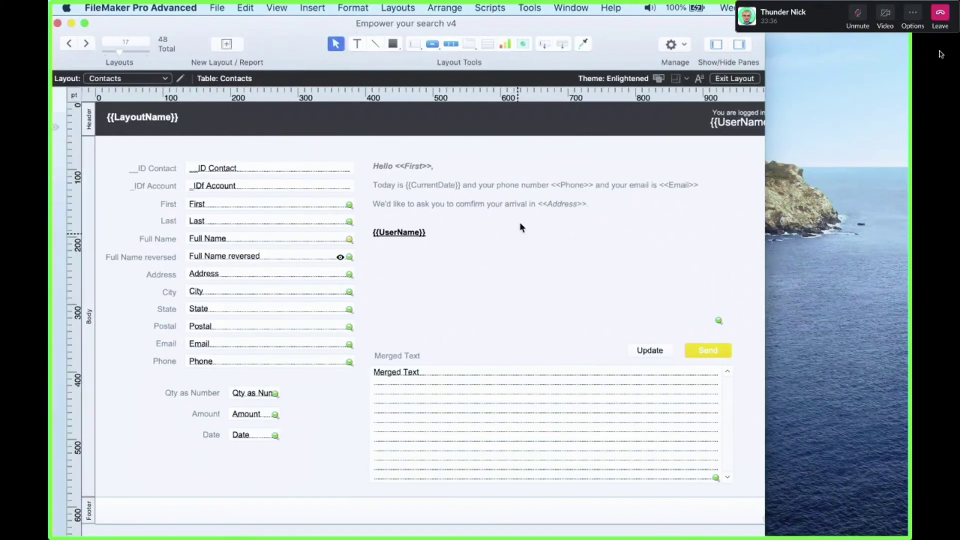
Select the word Today in the greeting block and colour it red
{"action": "left_click", "coordinate": [644, 204]}
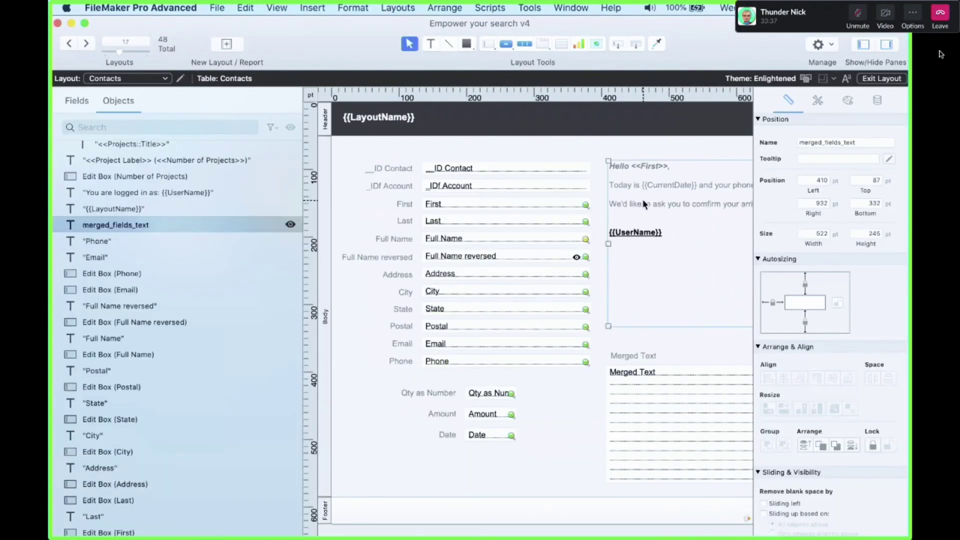
{"action": "left_click", "coordinate": [618, 184]}
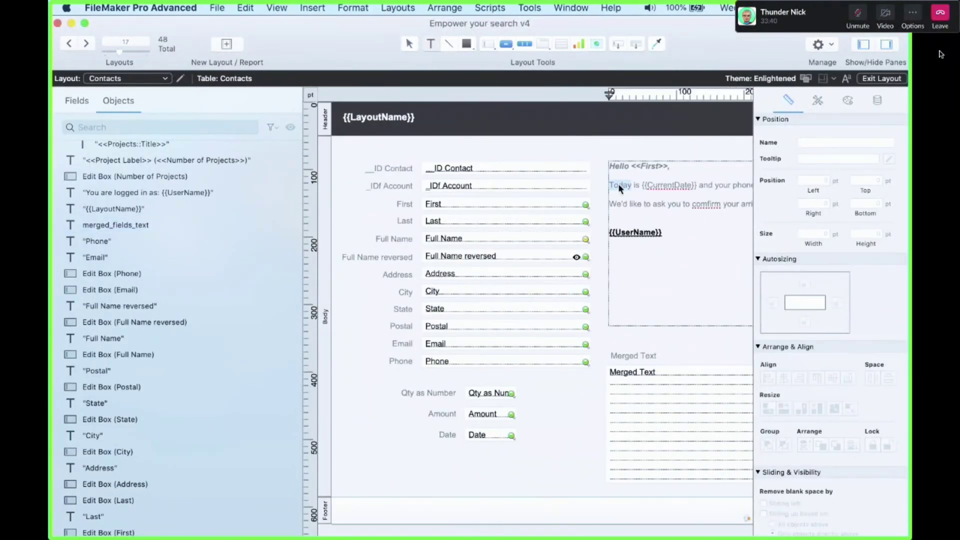
{"action": "triple_click", "coordinate": [618, 184]}
{"action": "left_click", "coordinate": [394, 186]}
{"action": "double_click", "coordinate": [393, 185]}
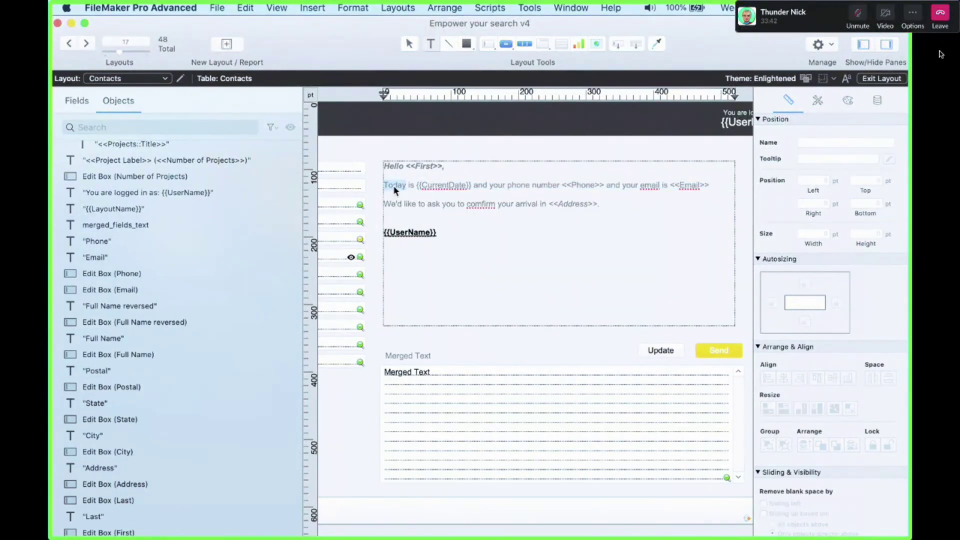
{"action": "left_click", "coordinate": [848, 100]}
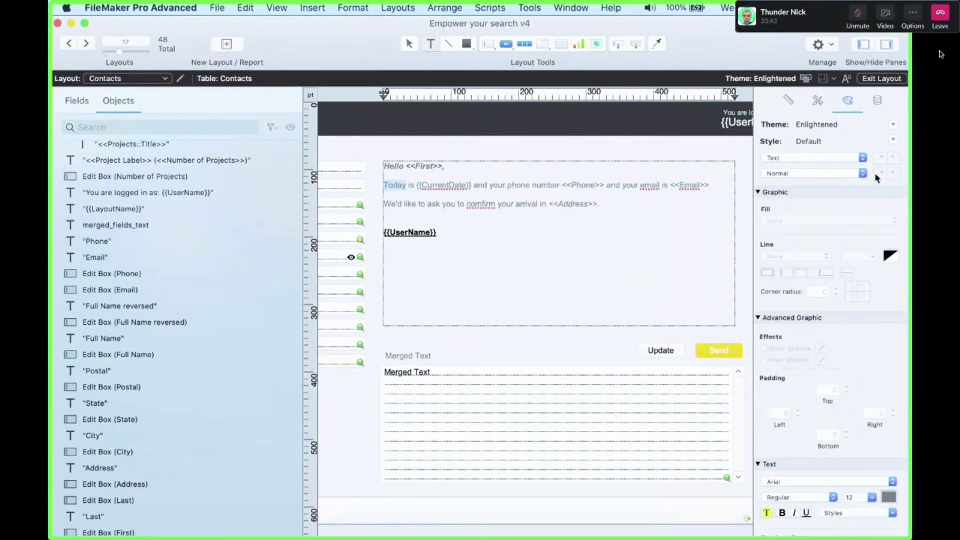
{"action": "left_click", "coordinate": [889, 497]}
{"action": "left_click", "coordinate": [854, 409]}
Make Today bold, italic and underlined
{"action": "scroll", "coordinate": [797, 456], "scroll_direction": "down", "scroll_amount": 5}
{"action": "scroll", "coordinate": [787, 468], "scroll_direction": "down", "scroll_amount": 1}
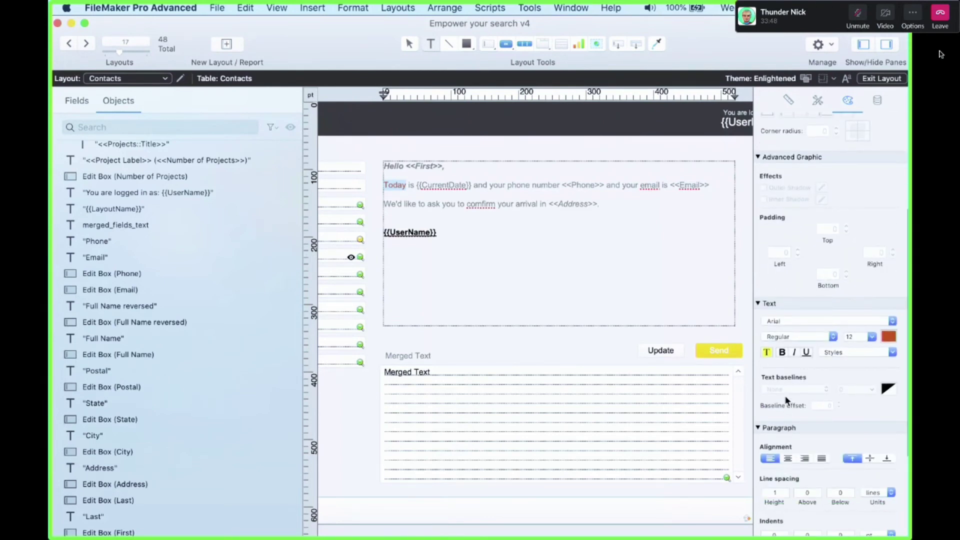
{"action": "left_click", "coordinate": [783, 353]}
{"action": "left_click", "coordinate": [794, 353]}
{"action": "left_click", "coordinate": [806, 353]}
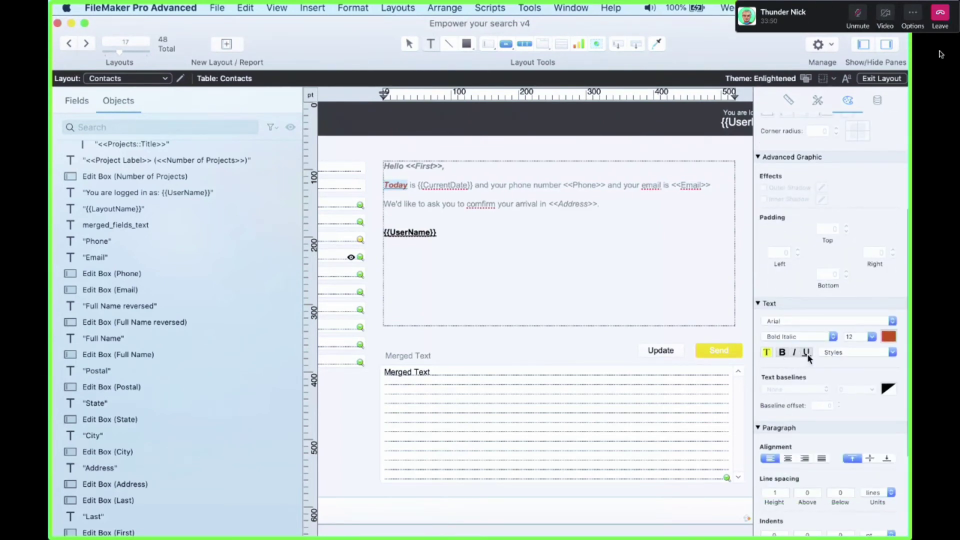
In Browse mode, Update the Merged Text to show the formatted Today, and put the caret above the arrival sentence
{"action": "key", "text": "super+b"}
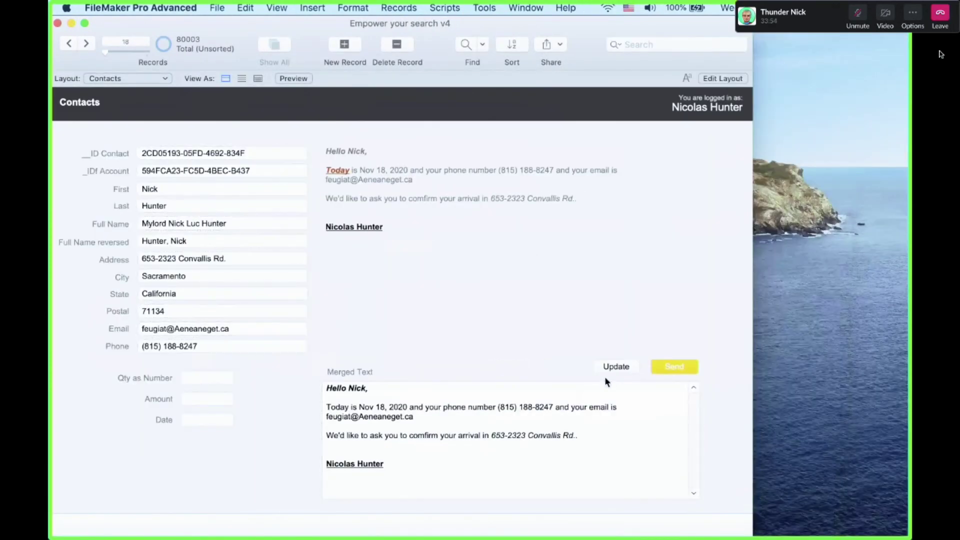
{"action": "left_click", "coordinate": [602, 366]}
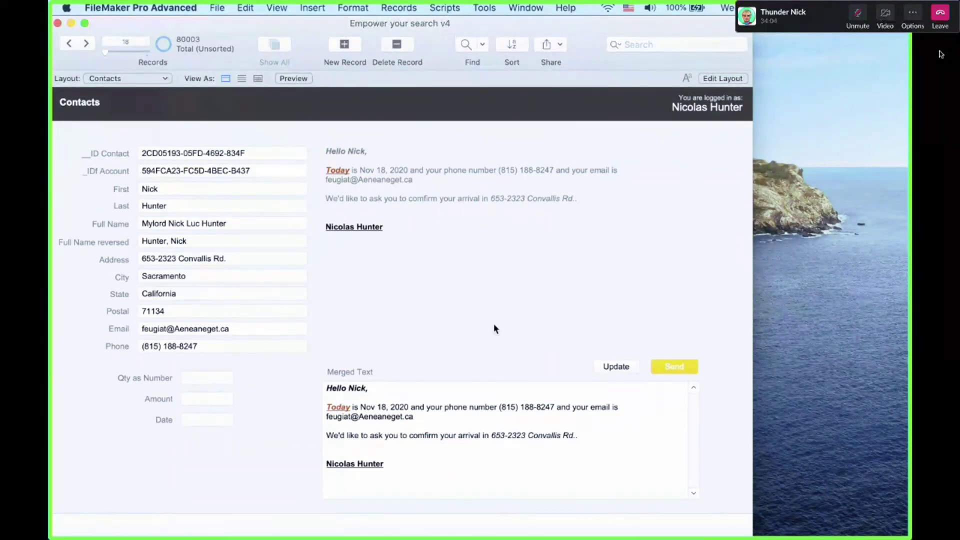
{"action": "left_click", "coordinate": [371, 394]}
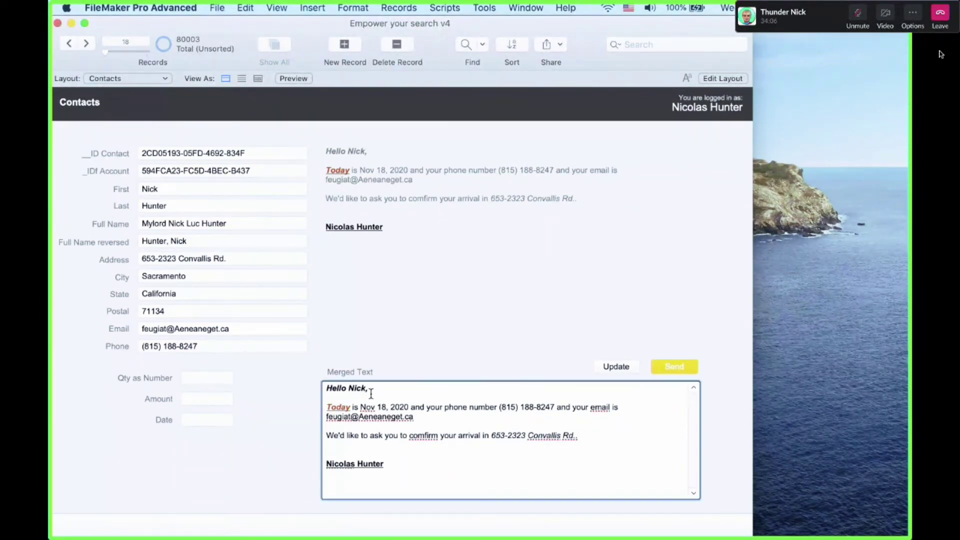
{"action": "left_click", "coordinate": [368, 428]}
{"action": "left_click", "coordinate": [485, 7]}
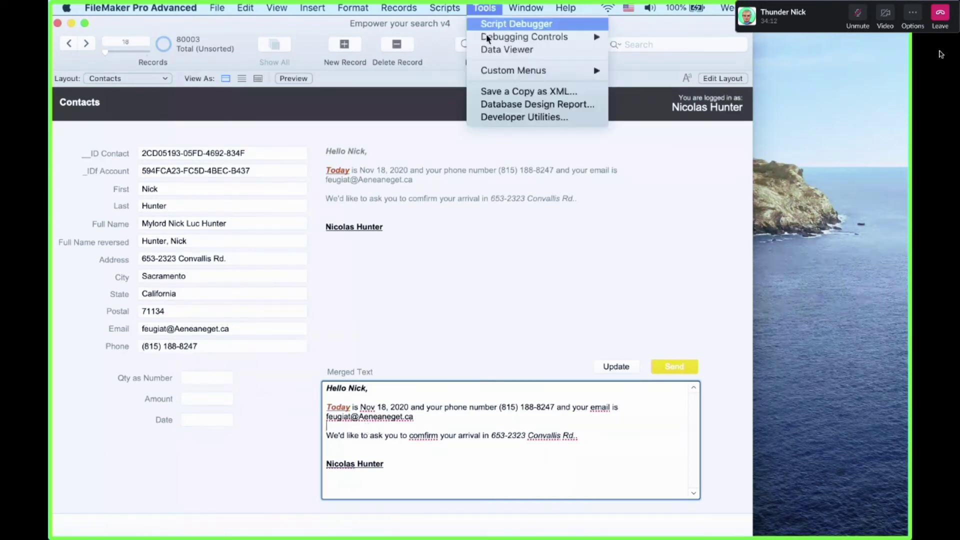
Open the Data Viewer's expression editor and arrange its windows beside the layout
{"action": "left_click", "coordinate": [505, 49]}
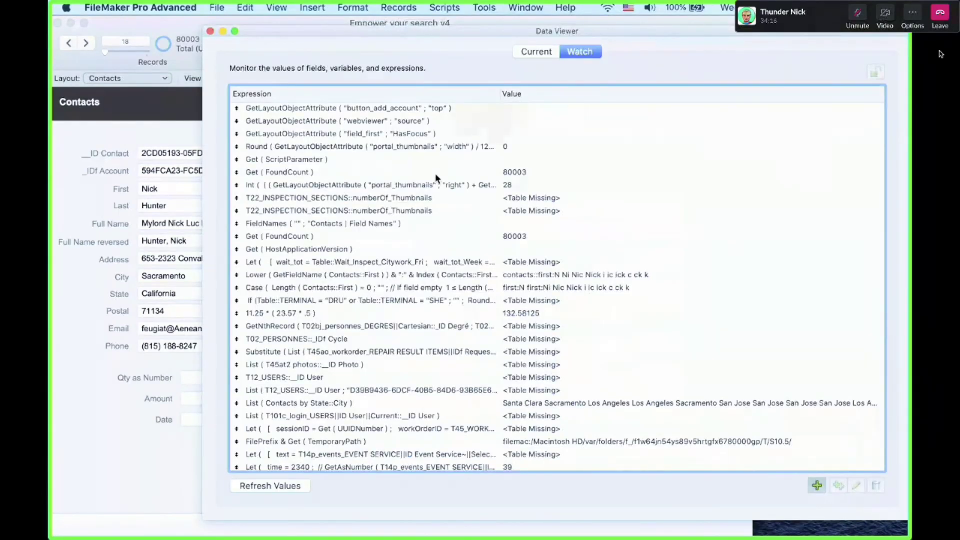
{"action": "left_click_drag", "start_coordinate": [306, 31], "coordinate": [525, 86]}
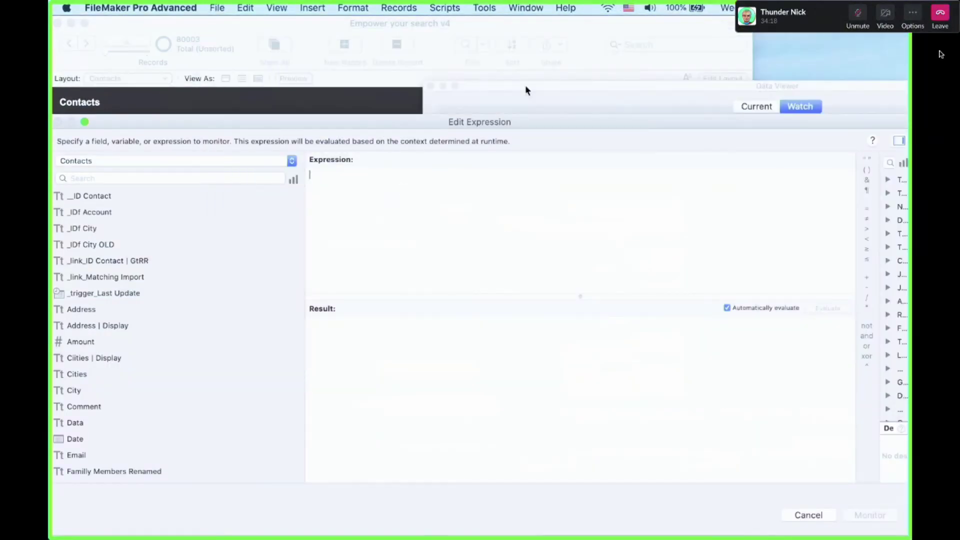
{"action": "left_click_drag", "start_coordinate": [362, 121], "coordinate": [387, 217]}
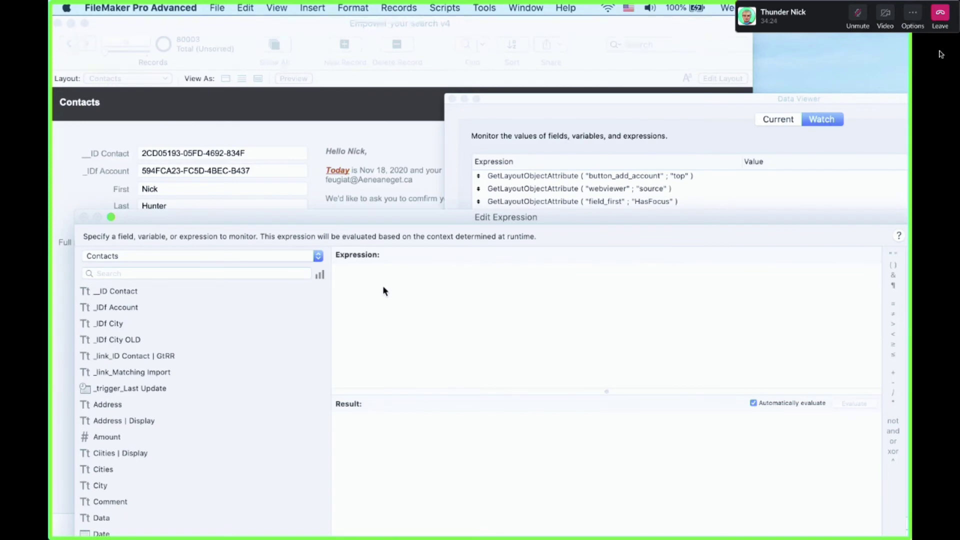
{"action": "type", "text": "for"}
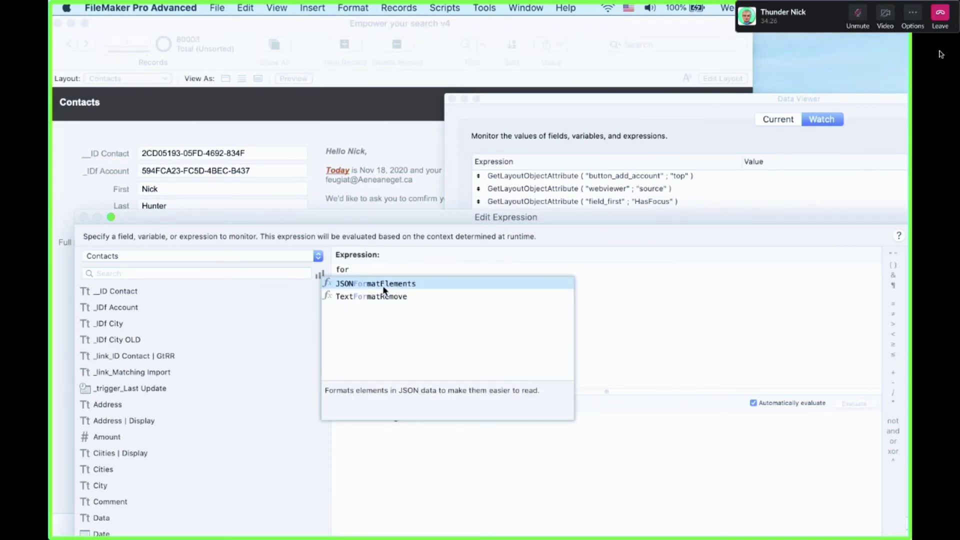
{"action": "key", "text": "BackSpace"}
{"action": "key", "text": "BackSpace"}
{"action": "key", "text": "BackSpace"}
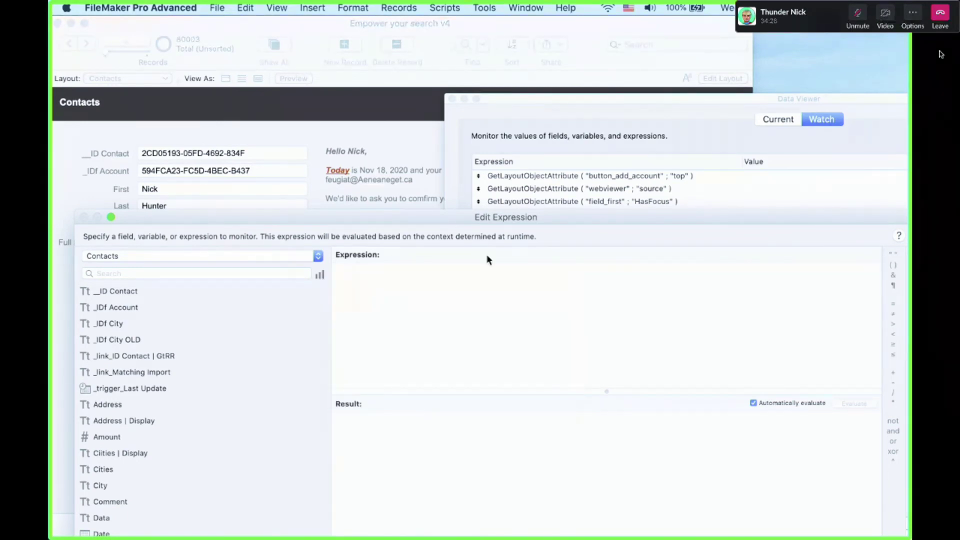
{"action": "left_click_drag", "start_coordinate": [498, 221], "coordinate": [424, 199]}
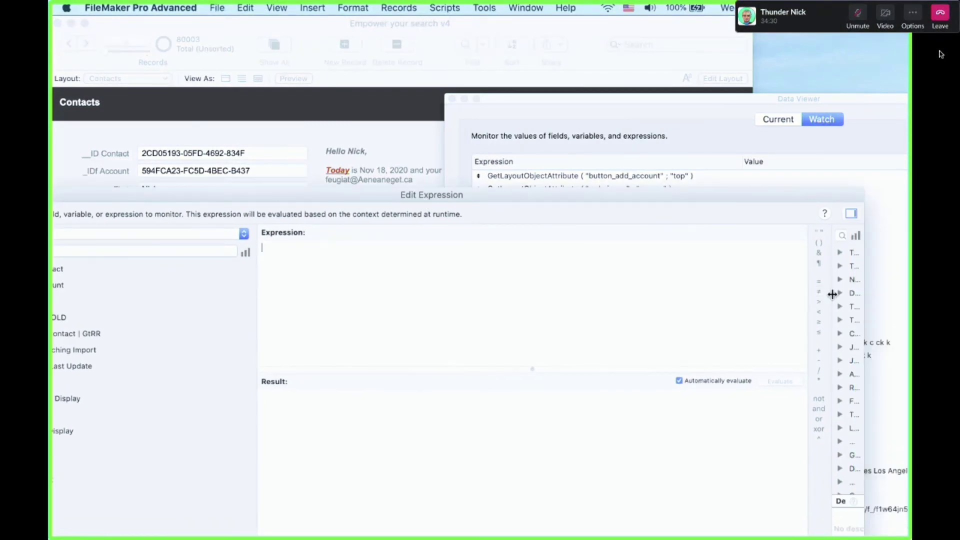
{"action": "left_click_drag", "start_coordinate": [829, 296], "coordinate": [655, 306]}
Search the Text functions and insert TextStyleAdd into the expression
{"action": "left_click", "coordinate": [664, 252]}
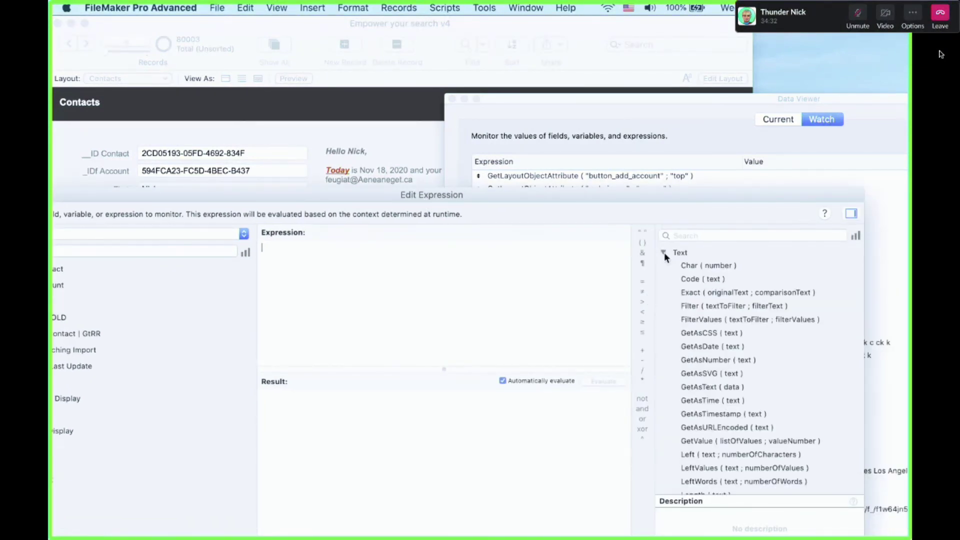
{"action": "scroll", "coordinate": [736, 414], "scroll_direction": "down", "scroll_amount": 3}
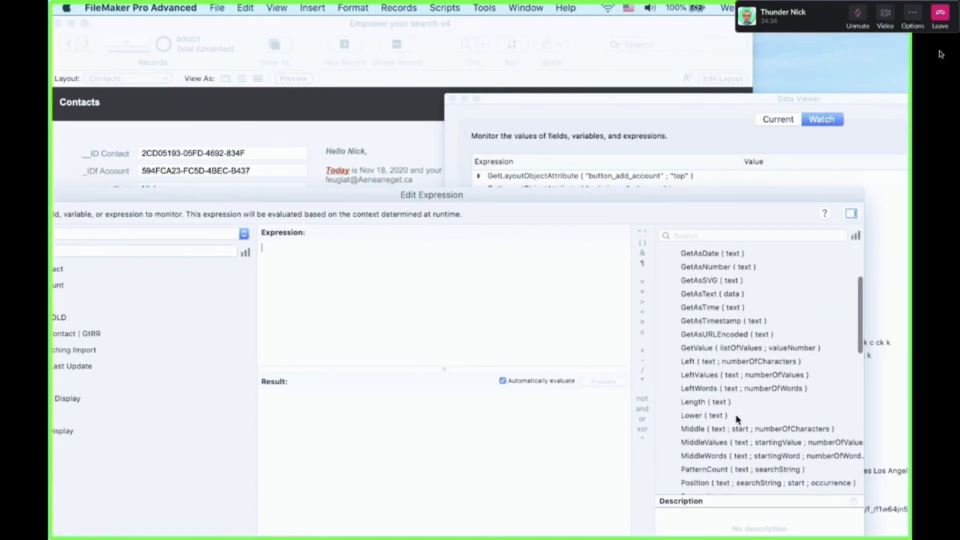
{"action": "left_click", "coordinate": [708, 236]}
{"action": "type", "text": "for"}
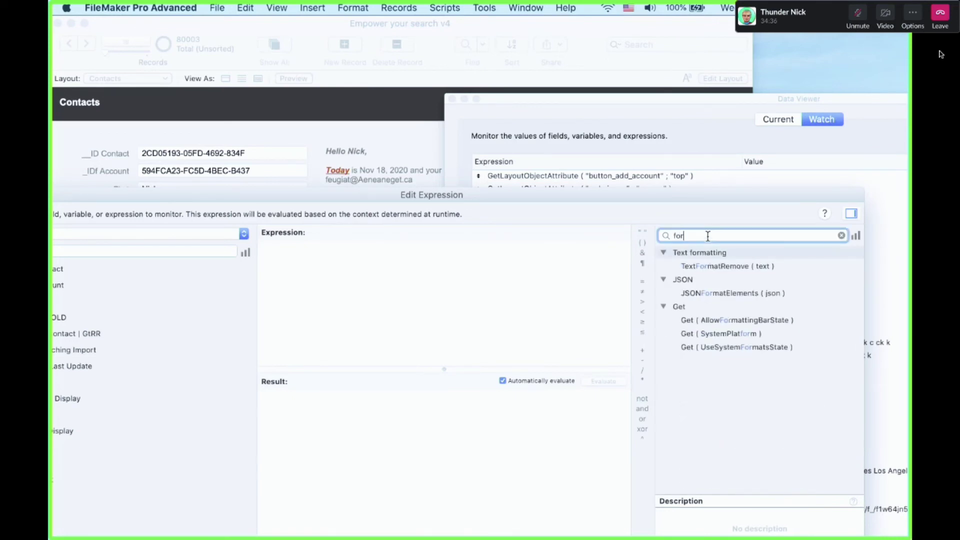
{"action": "key", "text": "BackSpace"}
{"action": "key", "text": "BackSpace"}
{"action": "key", "text": "BackSpace"}
{"action": "type", "text": "text"}
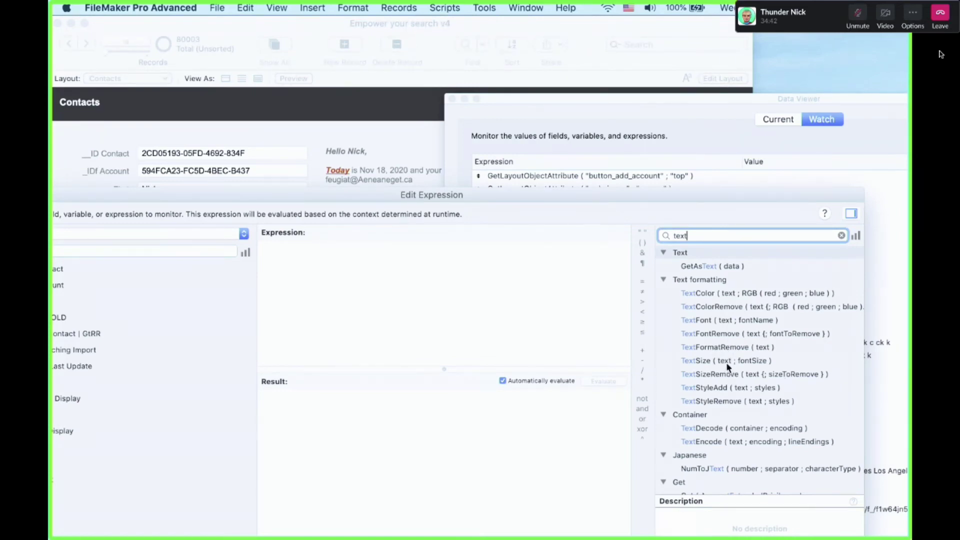
{"action": "double_click", "coordinate": [726, 386]}
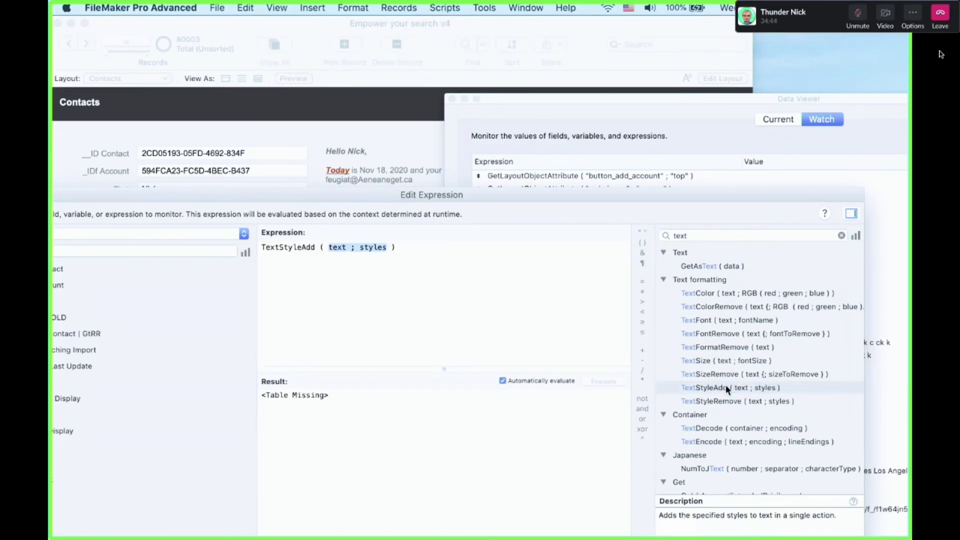
Fill the text parameter with "Hello " & Contacts::First & ","
{"action": "left_click", "coordinate": [337, 247]}
{"action": "double_click", "coordinate": [337, 246]}
{"action": "type", "text": "\""}
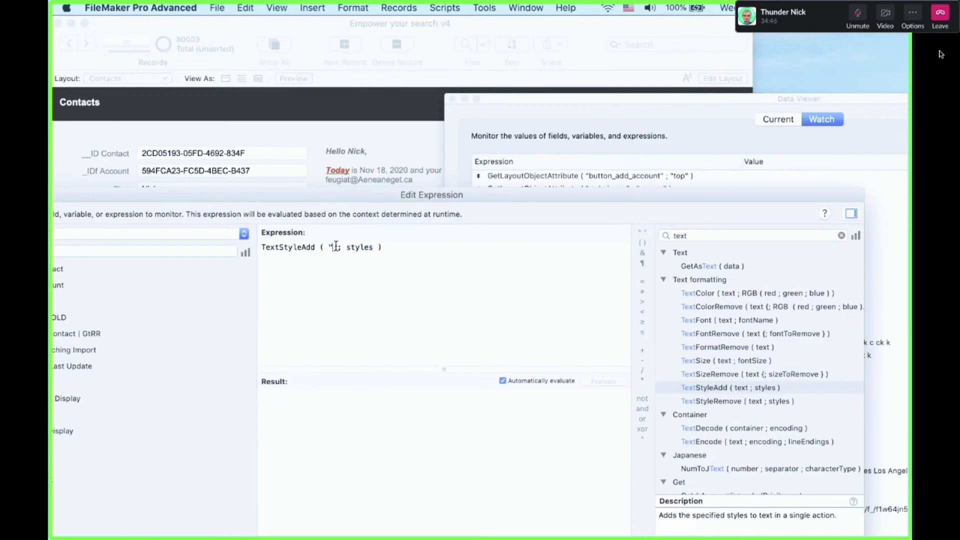
{"action": "type", "text": "Hello"}
{"action": "type", "text": " \" ¶"}
{"action": "type", "text": " Contacts::"}
{"action": "type", "text": "Fir"}
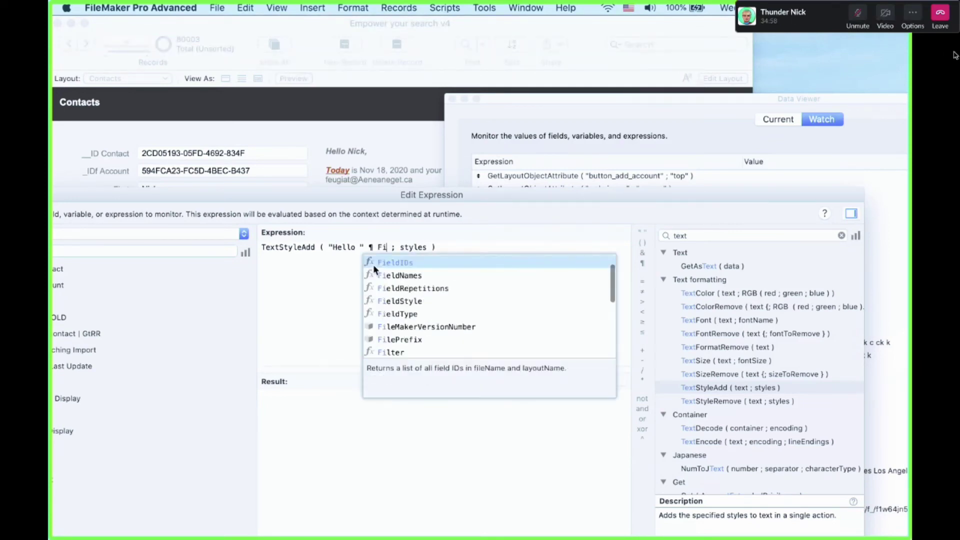
{"action": "key", "text": "Return"}
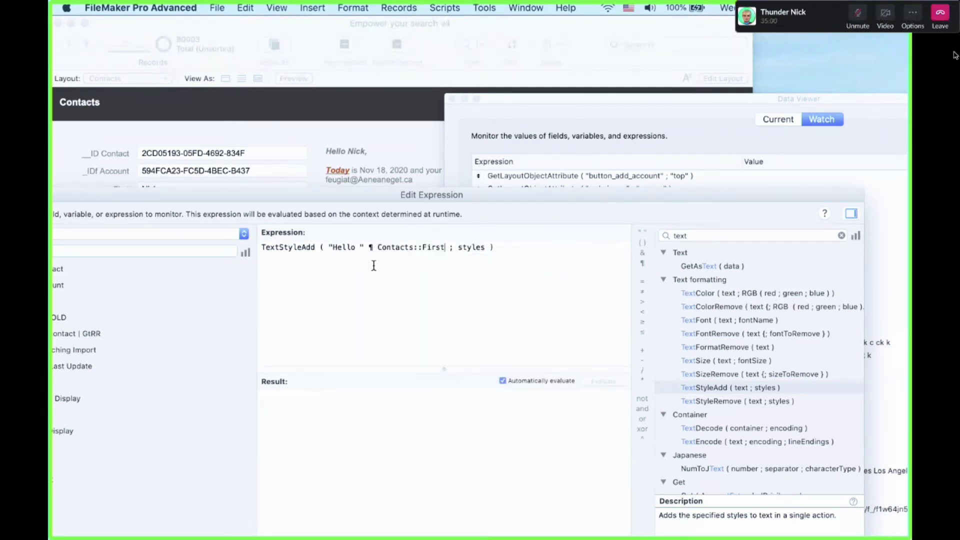
{"action": "left_click", "coordinate": [368, 247]}
{"action": "key", "text": "Delete"}
{"action": "type", "text": "&"}
{"action": "left_click", "coordinate": [445, 247]}
{"action": "type", "text": "& \",\""}
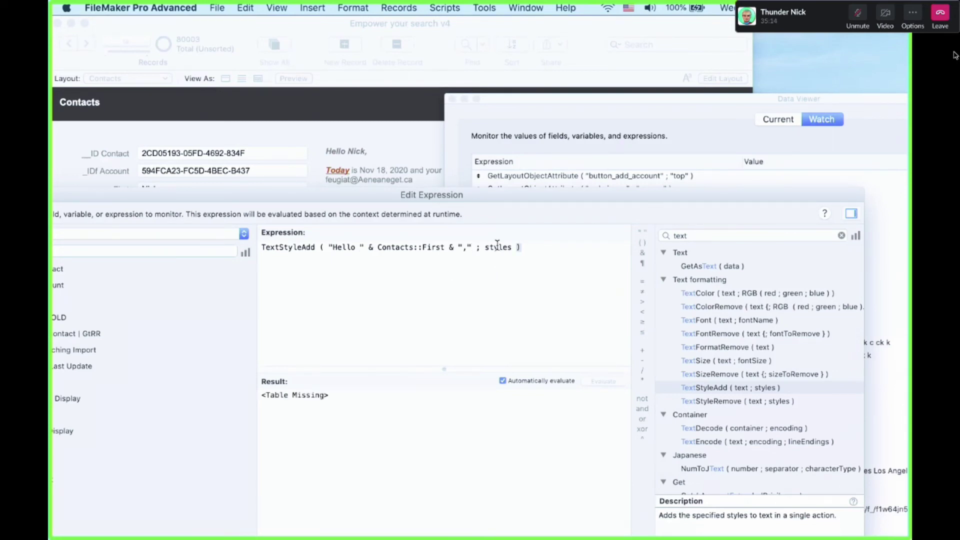
Set the style parameter to Italic and confirm the expression
{"action": "double_click", "coordinate": [497, 246]}
{"action": "type", "text": "Italic"}
{"action": "key", "text": "super+a"}
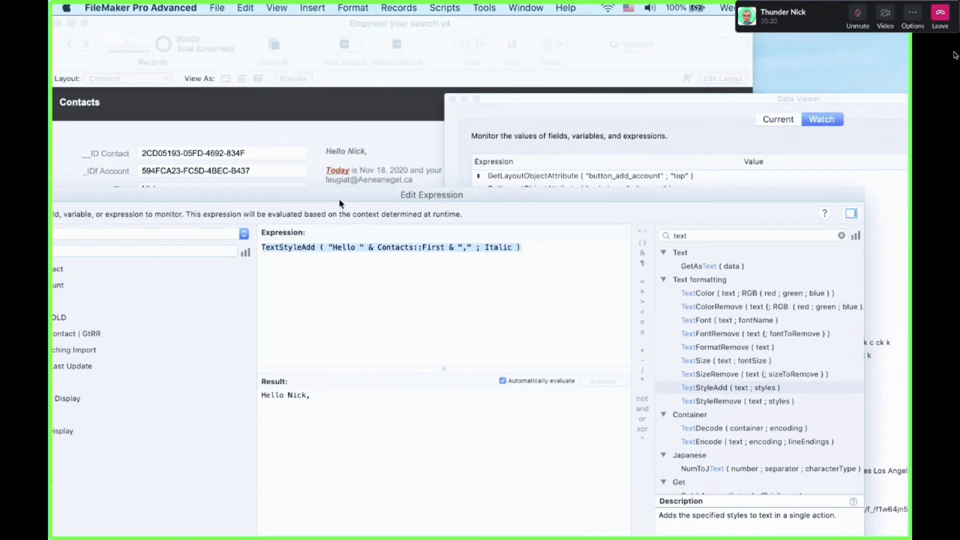
{"action": "left_click_drag", "start_coordinate": [339, 200], "coordinate": [425, 260]}
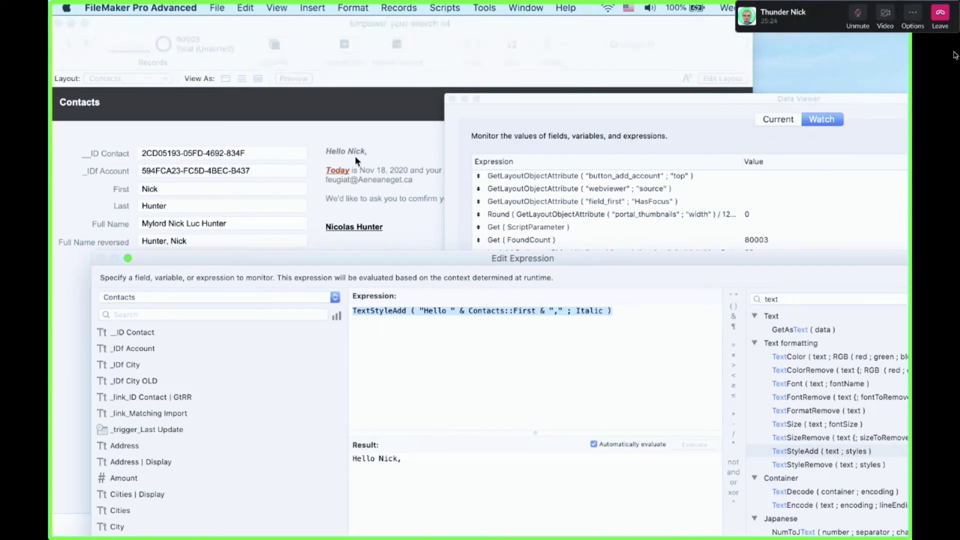
{"action": "left_click", "coordinate": [390, 345]}
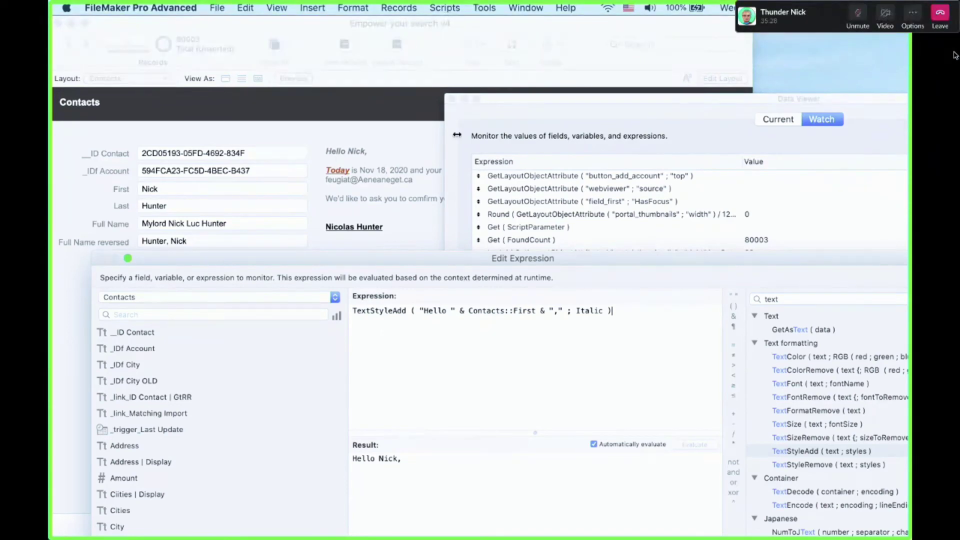
{"action": "key", "text": "Return"}
{"action": "left_click", "coordinate": [297, 389]}
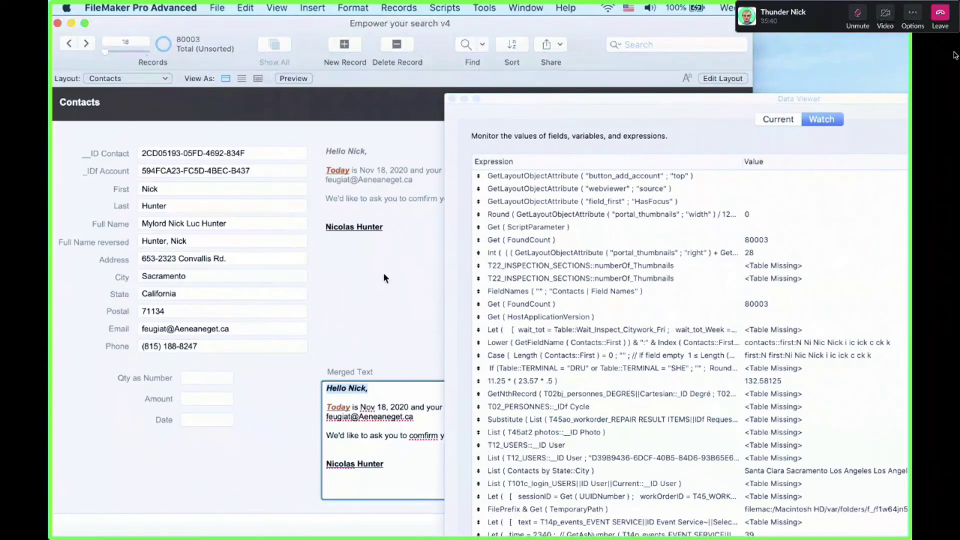
Close the Data Viewer and append a second first name to the contact
{"action": "left_click", "coordinate": [452, 100]}
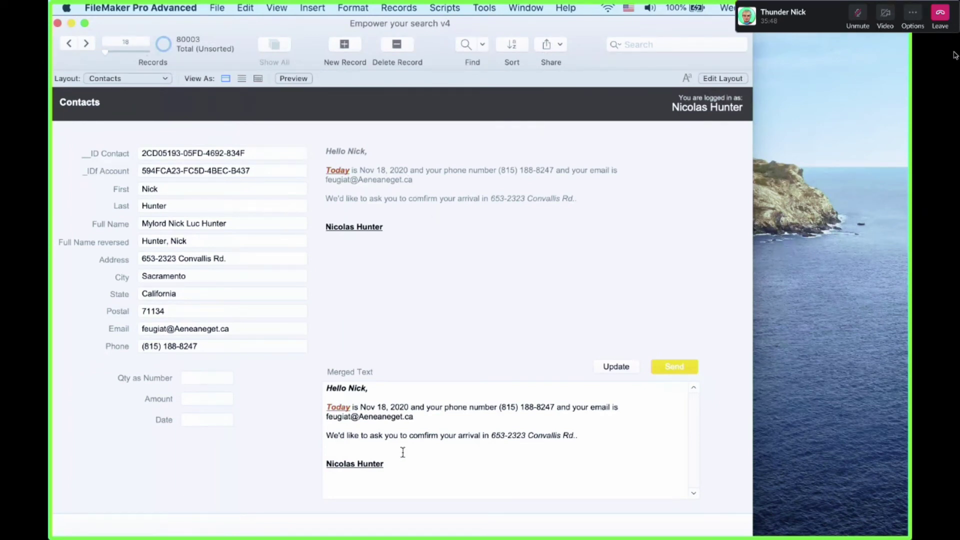
{"action": "left_click", "coordinate": [186, 188]}
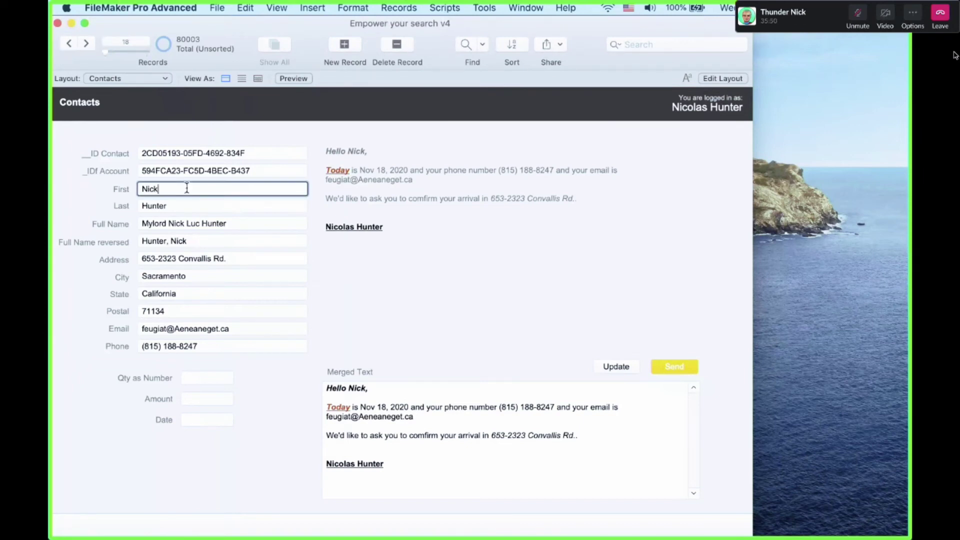
{"action": "type", "text": "Nicolas"}
{"action": "left_click", "coordinate": [434, 333]}
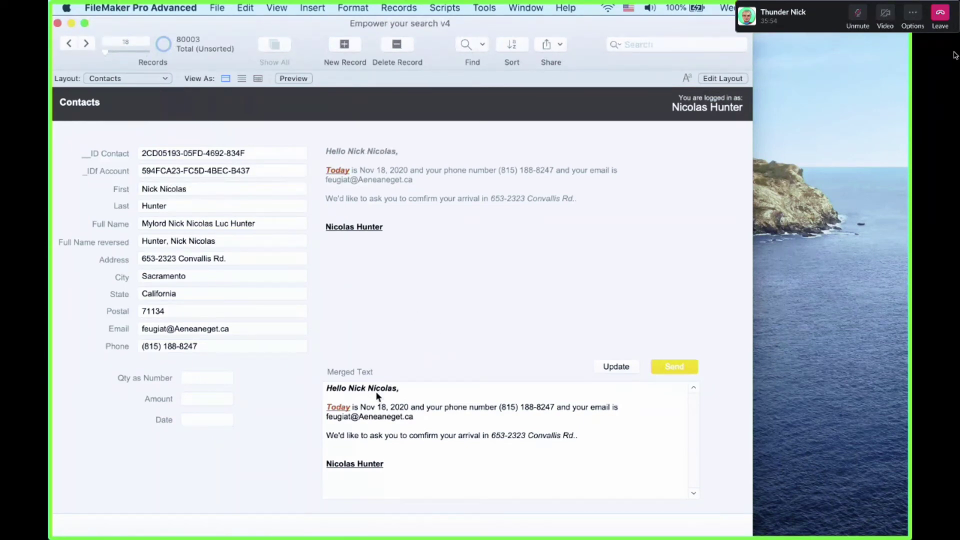
Select all the updated greeting in Merged Text, then open Manage Database
{"action": "left_click", "coordinate": [376, 392]}
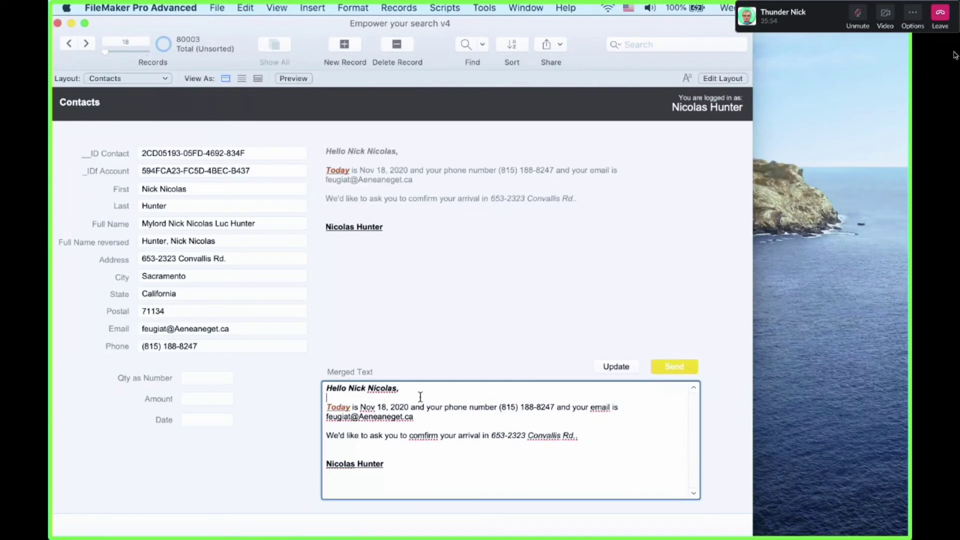
{"action": "left_click", "coordinate": [376, 285]}
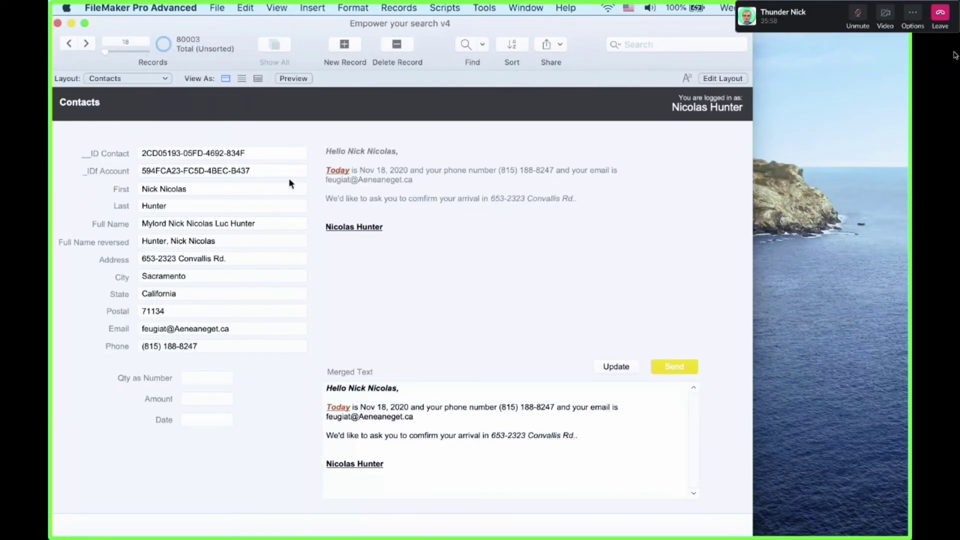
{"action": "left_click", "coordinate": [361, 431]}
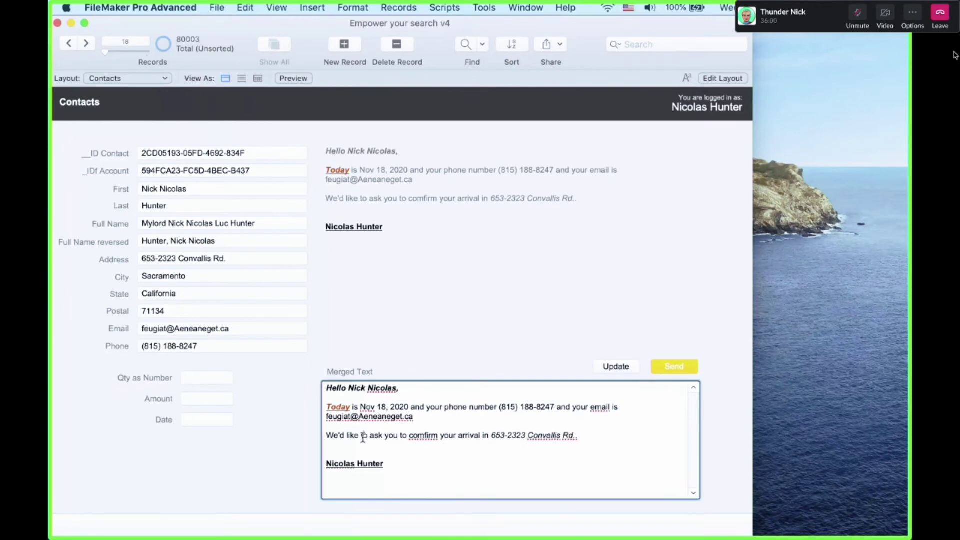
{"action": "key", "text": "super+a"}
{"action": "key", "text": "super+shift+d"}
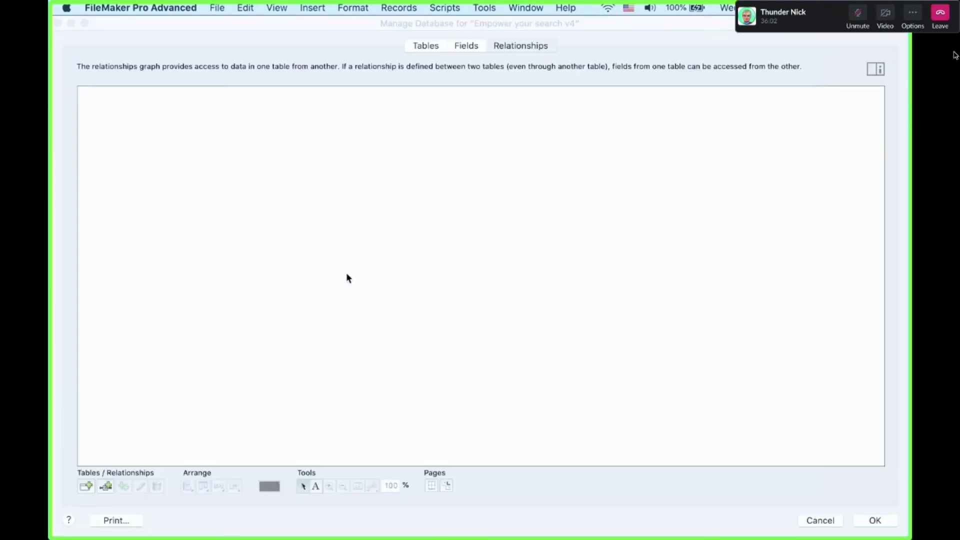
Open the Merged Text field's auto-enter calculation in the Fields list
{"action": "left_click", "coordinate": [475, 49]}
{"action": "left_click", "coordinate": [286, 252]}
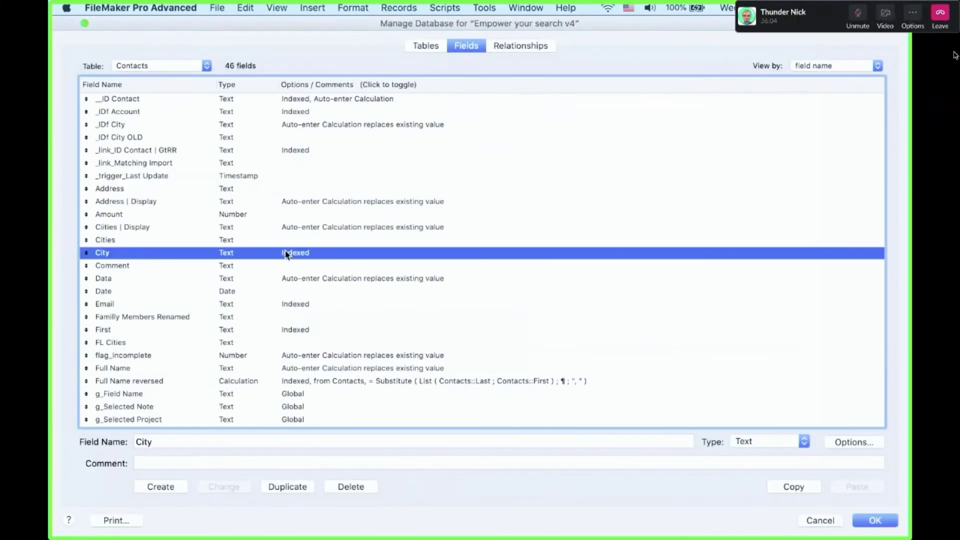
{"action": "key", "text": "m"}
{"action": "key", "text": "Down"}
{"action": "left_click", "coordinate": [292, 407]}
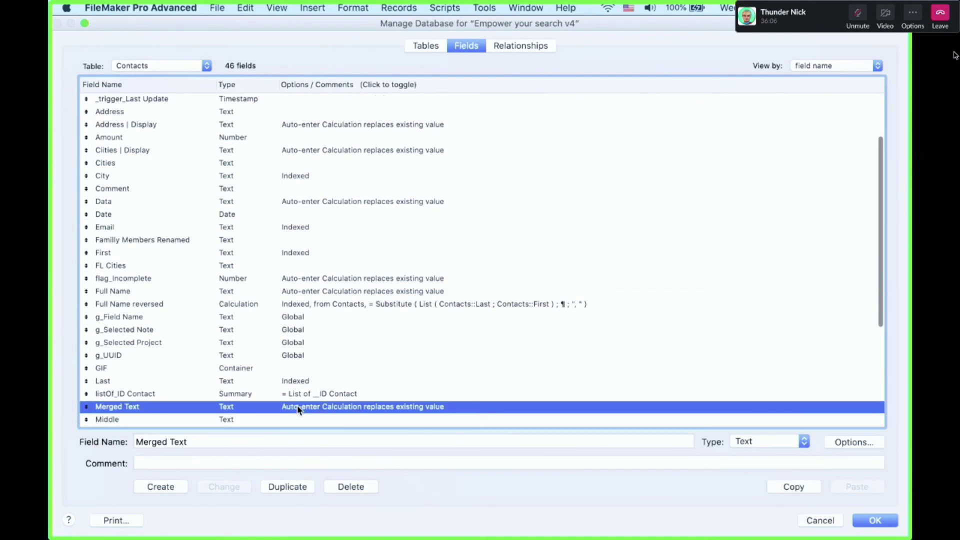
{"action": "double_click", "coordinate": [342, 405]}
{"action": "left_click", "coordinate": [449, 326]}
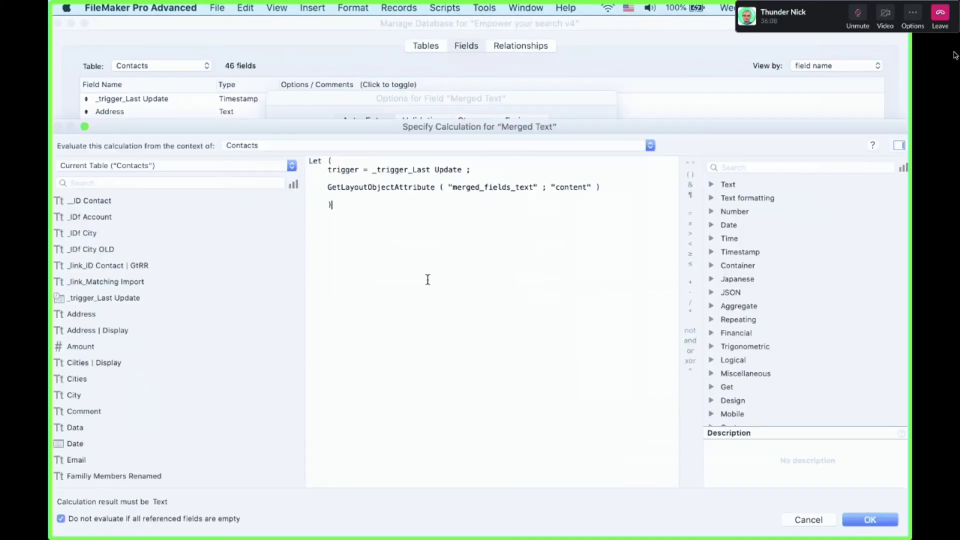
Review its GetLayoutObjectAttribute call on merged_fields_text, then close all dialogs unchanged
{"action": "left_click_drag", "start_coordinate": [327, 187], "coordinate": [550, 188]}
{"action": "left_click", "coordinate": [574, 189]}
{"action": "key", "text": "Escape"}
{"action": "key", "text": "Escape"}
{"action": "key", "text": "Escape"}
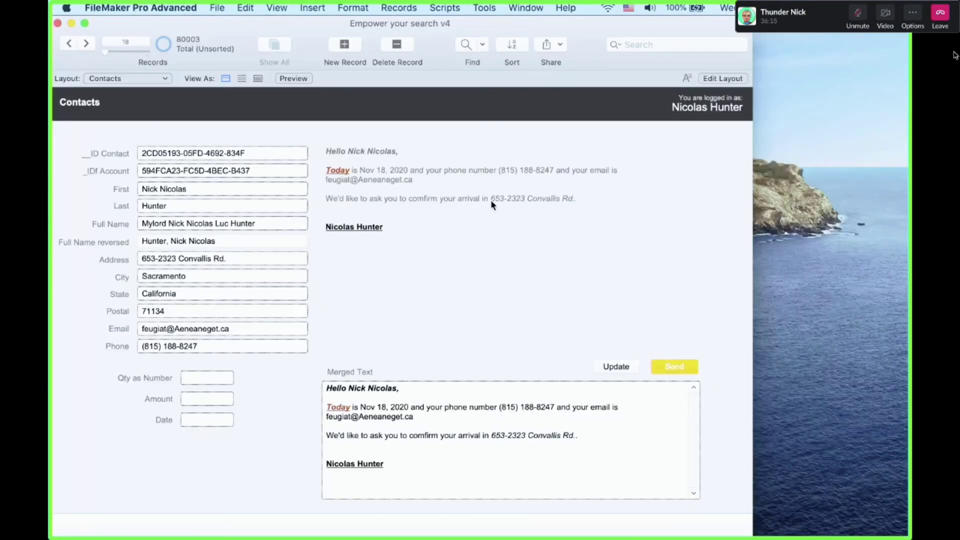
{"action": "left_click", "coordinate": [492, 6]}
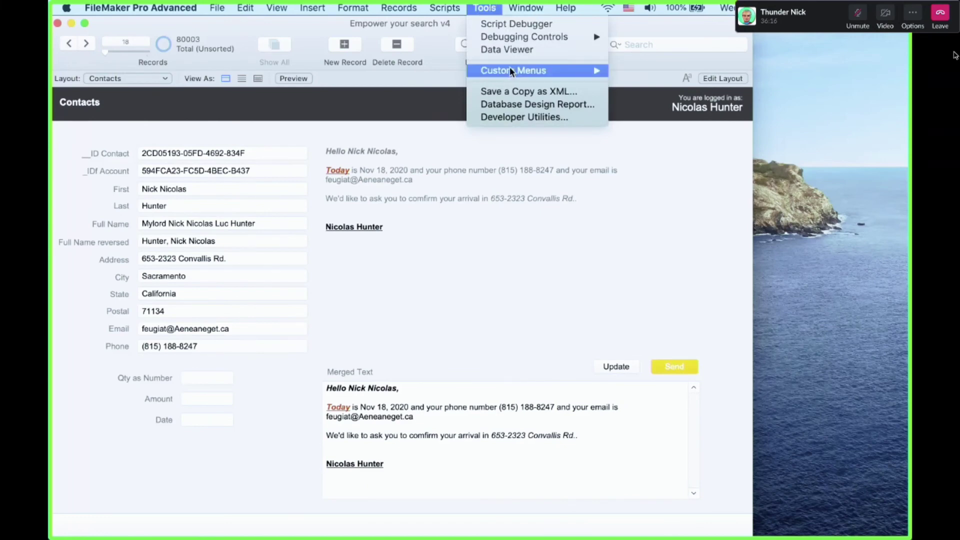
{"action": "left_click", "coordinate": [469, 129]}
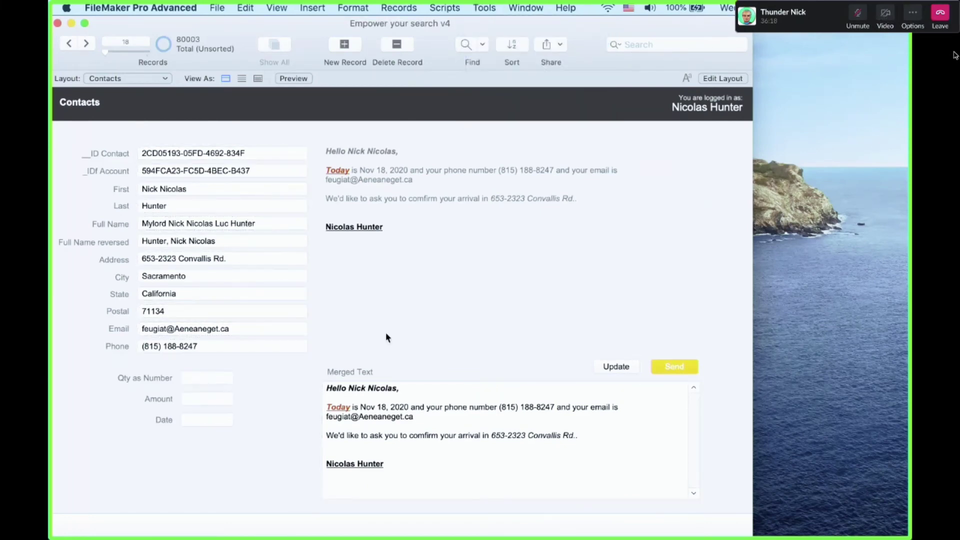
Add blank lines to the greeting template and check how Merged Text changes
{"action": "key", "text": "super+l"}
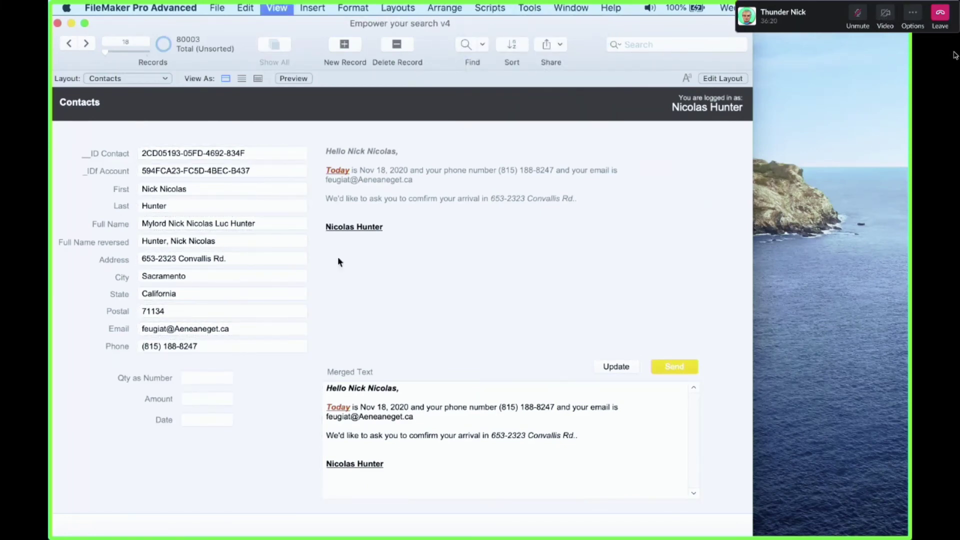
{"action": "double_click", "coordinate": [643, 210]}
{"action": "left_click", "coordinate": [635, 194]}
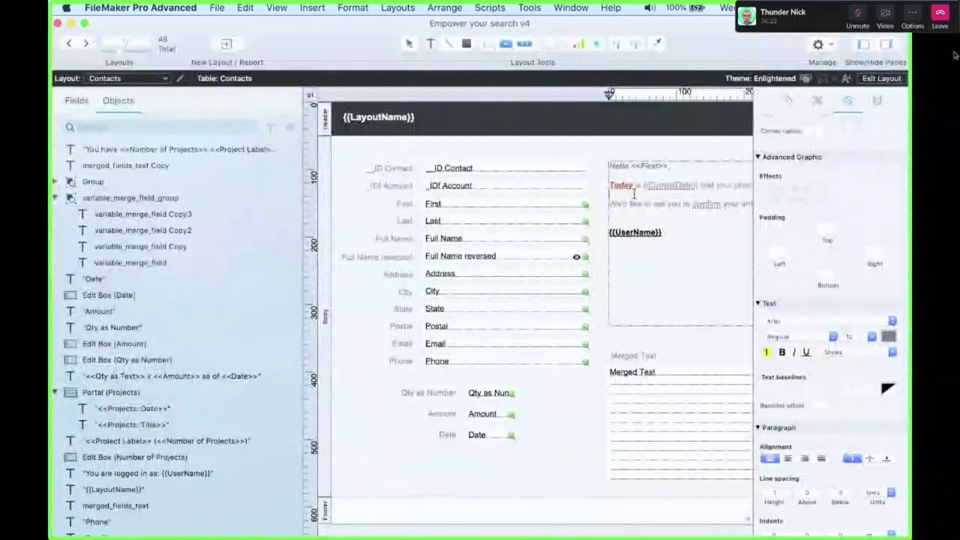
{"action": "key", "text": "Return"}
{"action": "key", "text": "Return"}
{"action": "key", "text": "Return"}
{"action": "key", "text": "Return"}
{"action": "left_click", "coordinate": [611, 149]}
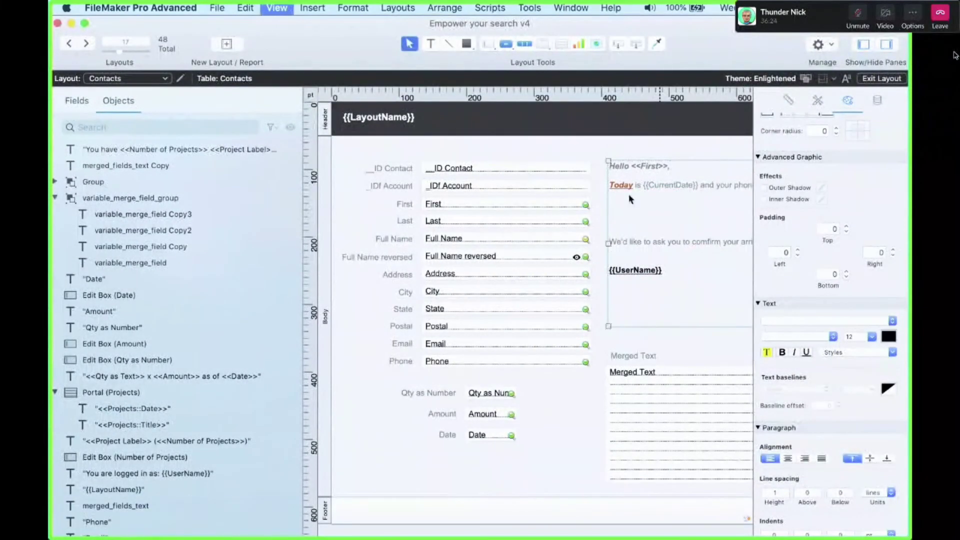
{"action": "key", "text": "super+b"}
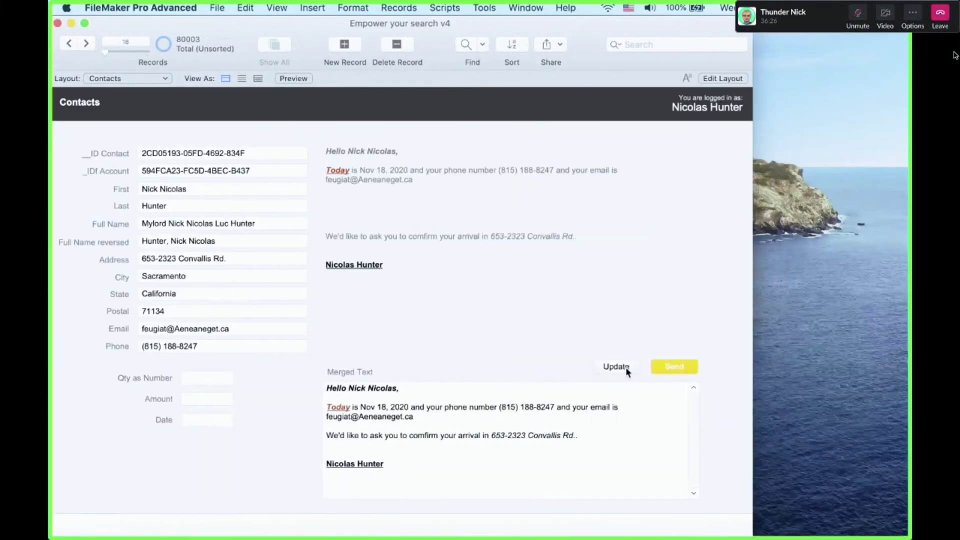
{"action": "left_click", "coordinate": [474, 441]}
{"action": "key", "text": "shift+super+Down"}
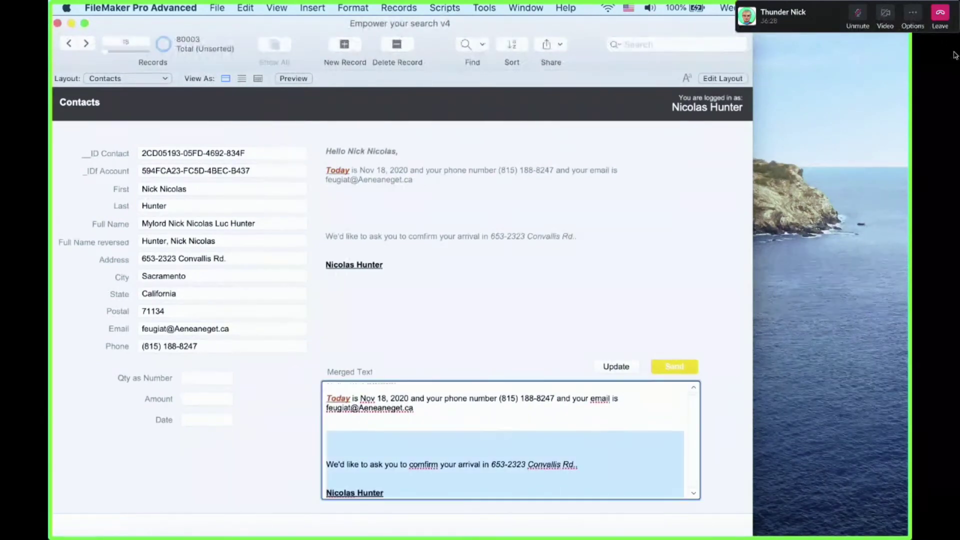
{"action": "left_click", "coordinate": [491, 360]}
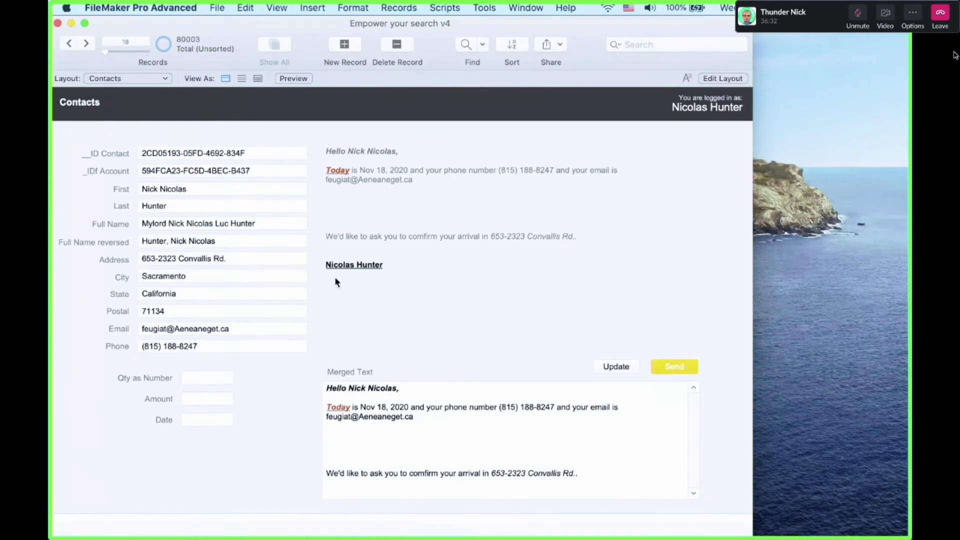
Remove the four blank lines above "We'd like" in the greeting block
{"action": "key", "text": "super+l"}
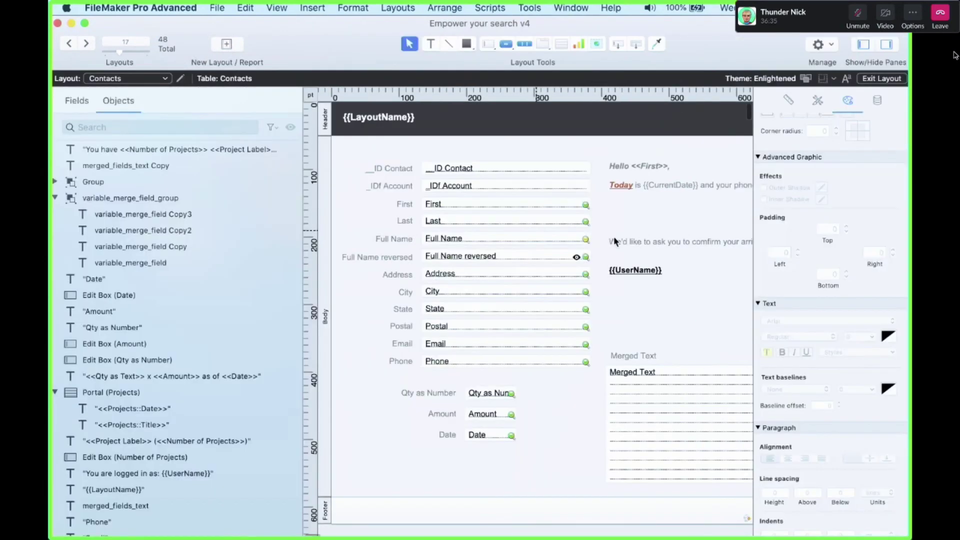
{"action": "double_click", "coordinate": [643, 232]}
{"action": "key", "text": "BackSpace"}
{"action": "key", "text": "BackSpace"}
{"action": "key", "text": "BackSpace"}
{"action": "key", "text": "BackSpace"}
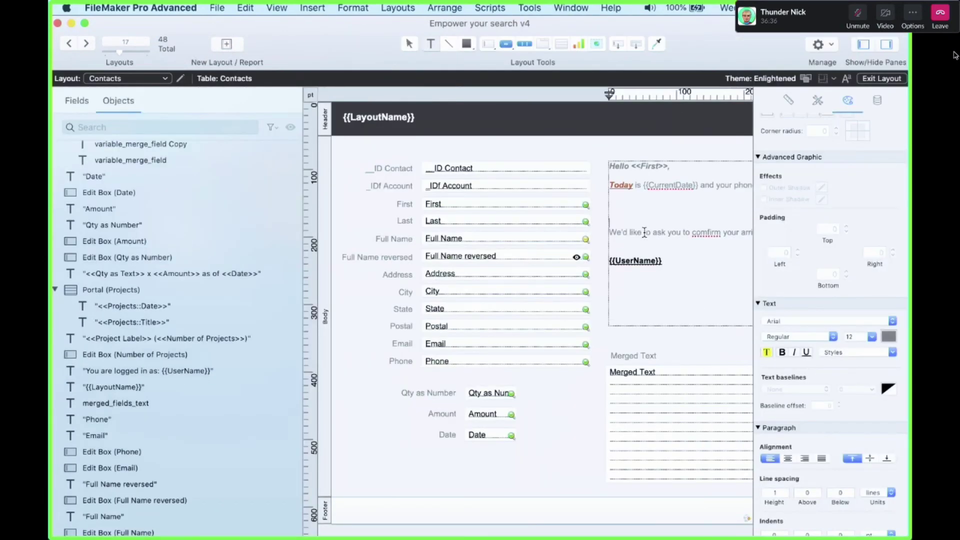
{"action": "left_click", "coordinate": [662, 232]}
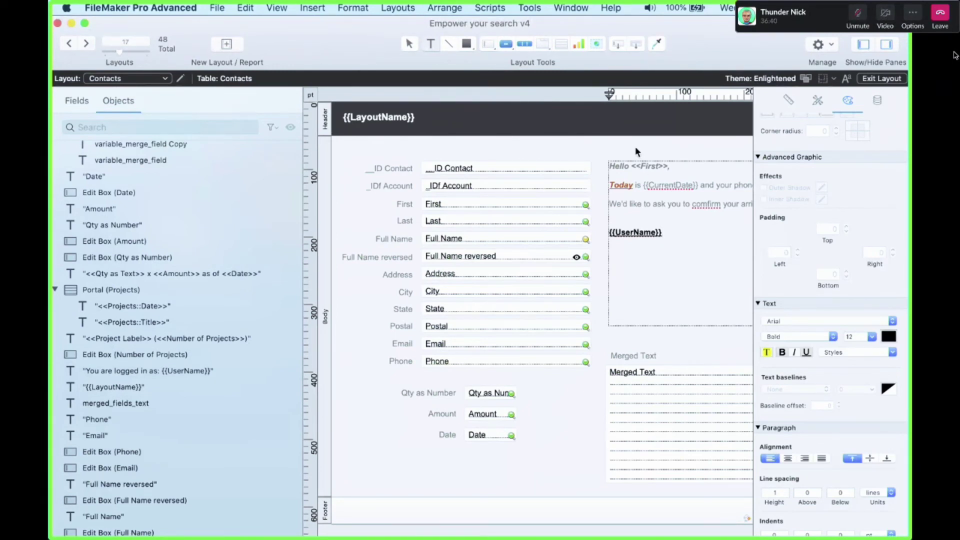
{"action": "key", "text": "Escape"}
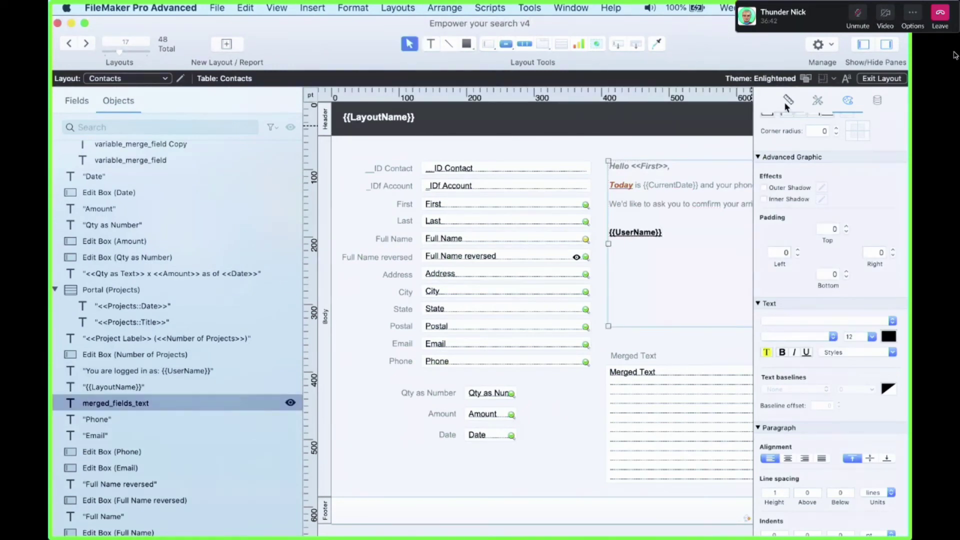
{"action": "left_click", "coordinate": [788, 101]}
Update the Merged Text with the current contact's data in Browse mode
{"action": "key", "text": "super+b"}
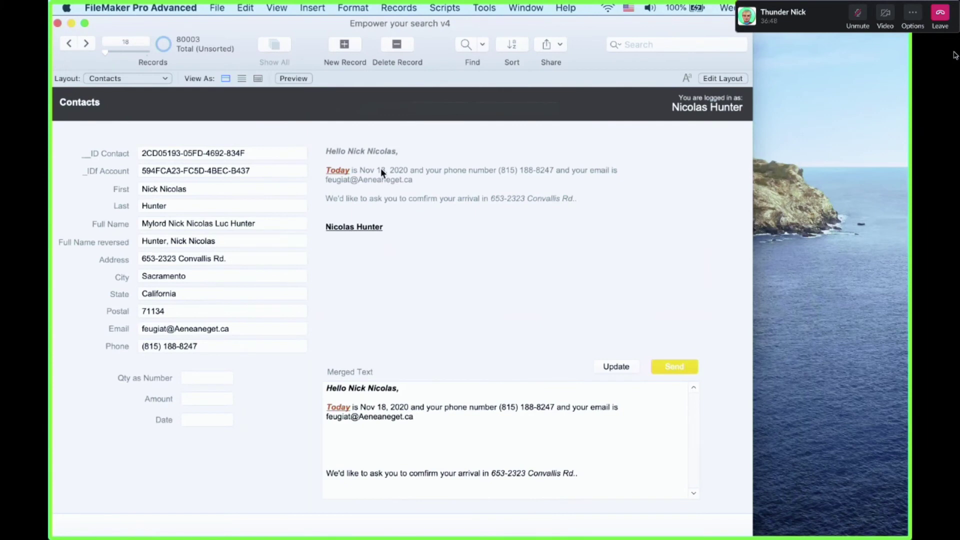
{"action": "left_click", "coordinate": [402, 433]}
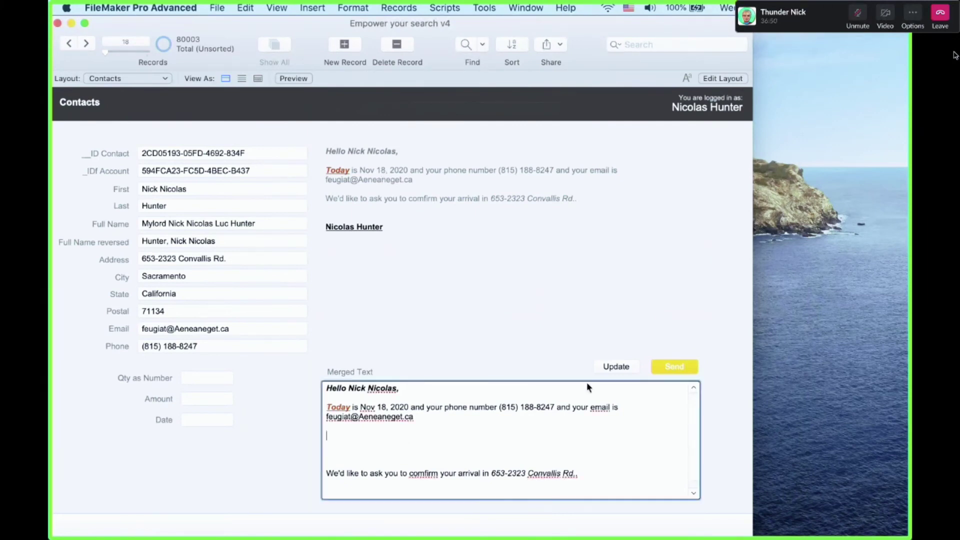
{"action": "left_click", "coordinate": [620, 367]}
Drag merged_fields_text off the layout's right edge to Left 1,066 pt
{"action": "key", "text": "super+l"}
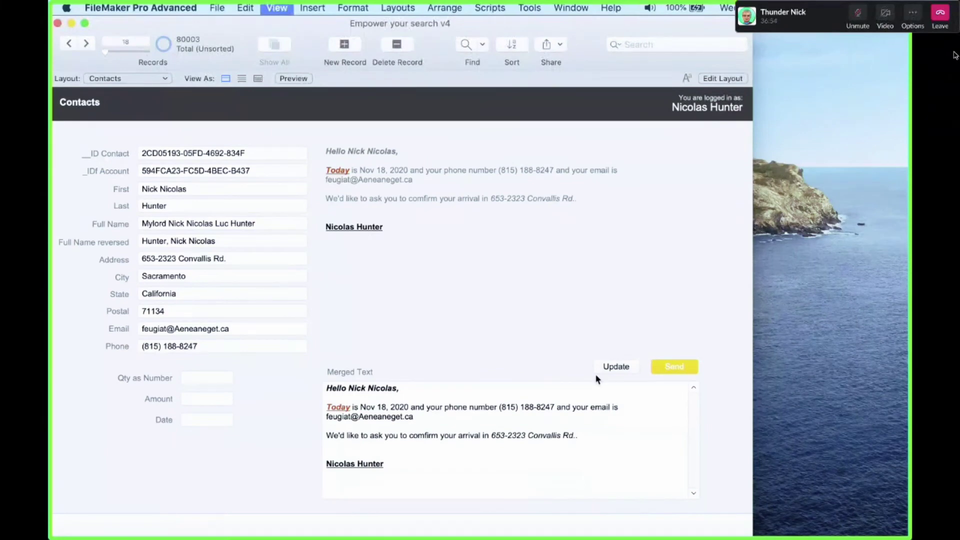
{"action": "scroll", "coordinate": [645, 414], "scroll_direction": "right", "scroll_amount": 5}
{"action": "left_click_drag", "start_coordinate": [556, 212], "coordinate": [736, 398]}
{"action": "scroll", "coordinate": [651, 235], "scroll_direction": "right", "scroll_amount": 5}
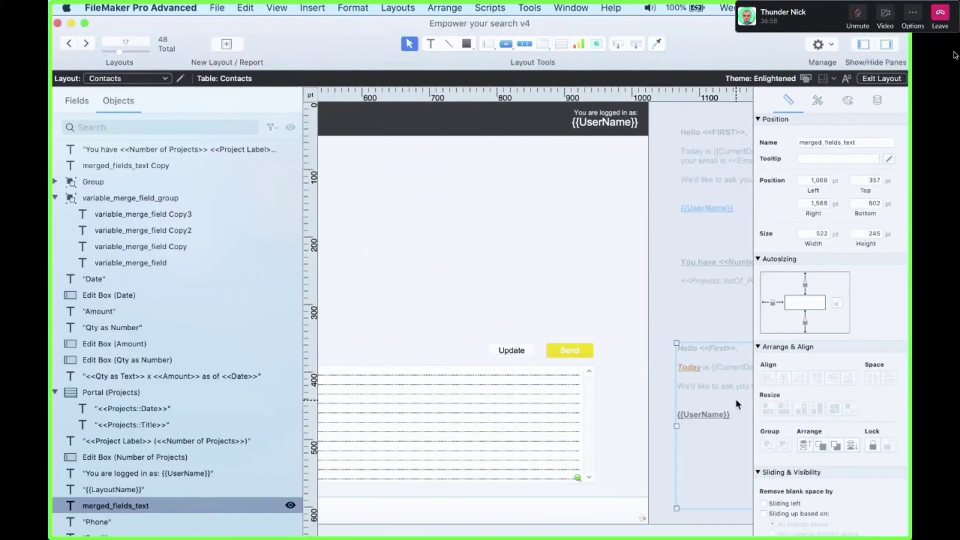
Go to contact record 25 in Browse mode
{"action": "key", "text": "super+b"}
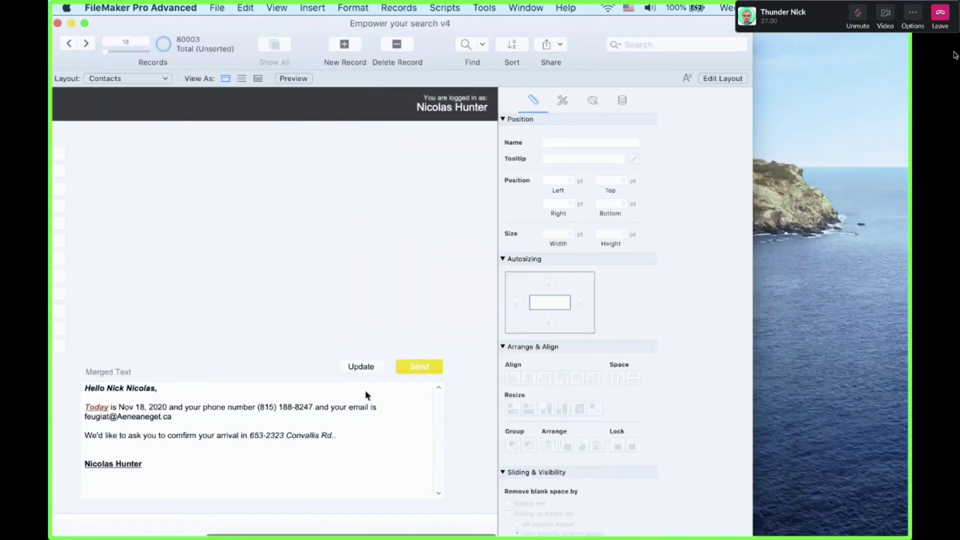
{"action": "left_click", "coordinate": [423, 434]}
{"action": "left_click", "coordinate": [170, 206]}
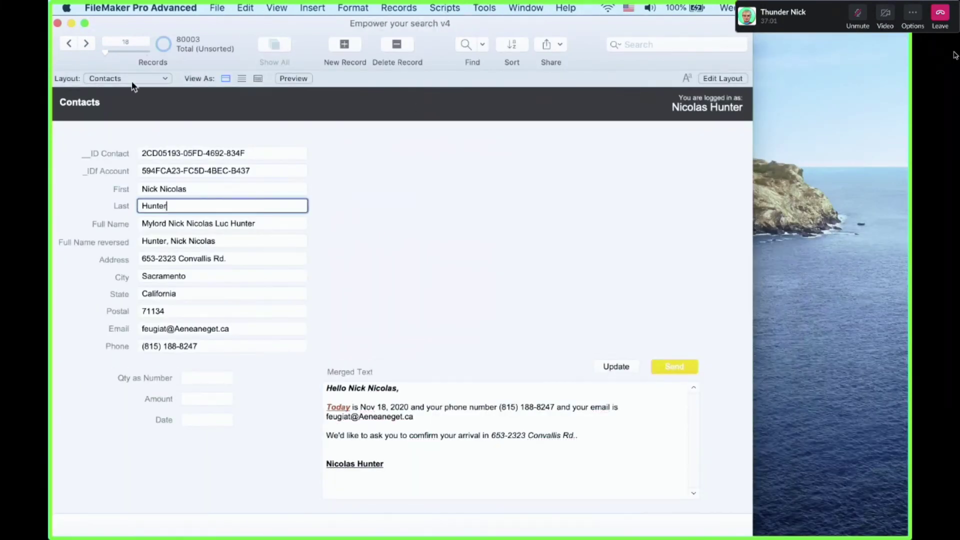
{"action": "left_click", "coordinate": [88, 42]}
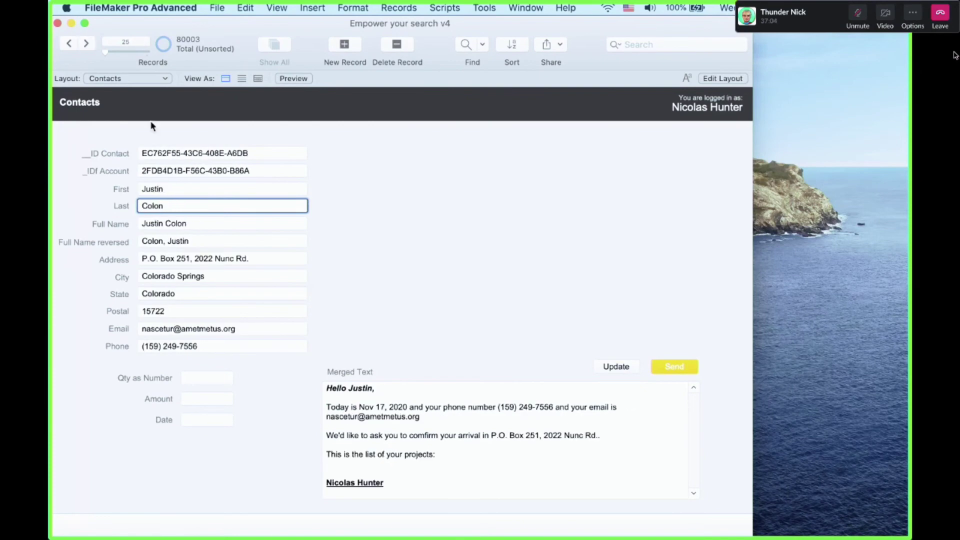
Nudge merged_fields_text to Left 1,093 pt, Top 346 pt in Layout mode
{"action": "key", "text": "super+l"}
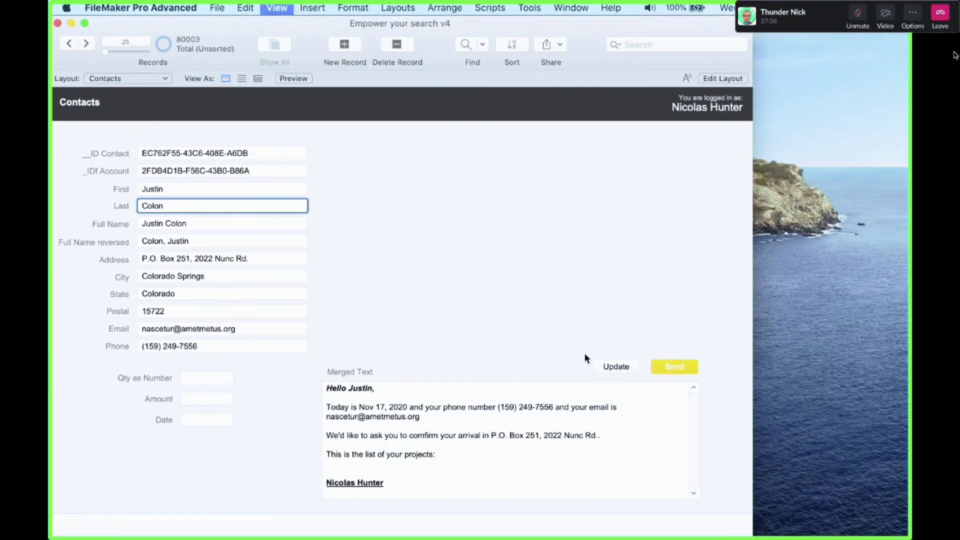
{"action": "scroll", "coordinate": [629, 379], "scroll_direction": "right", "scroll_amount": 10}
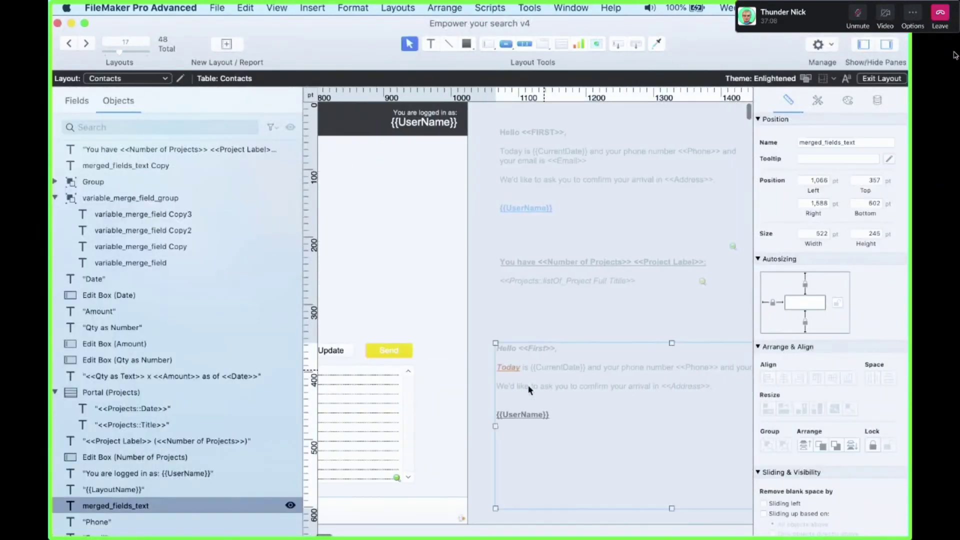
{"action": "left_click", "coordinate": [545, 375]}
{"action": "left_click_drag", "start_coordinate": [545, 374], "coordinate": [544, 376]}
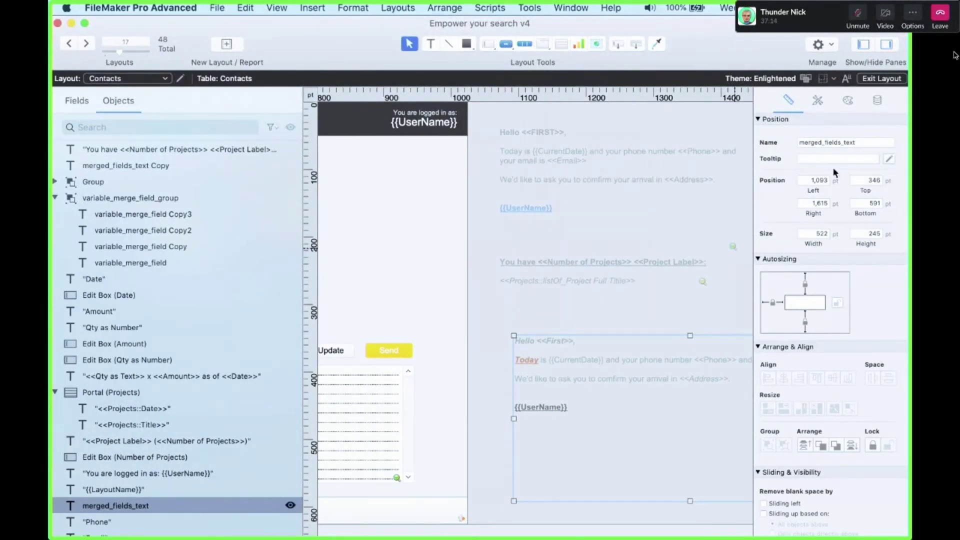
{"action": "left_click", "coordinate": [858, 142]}
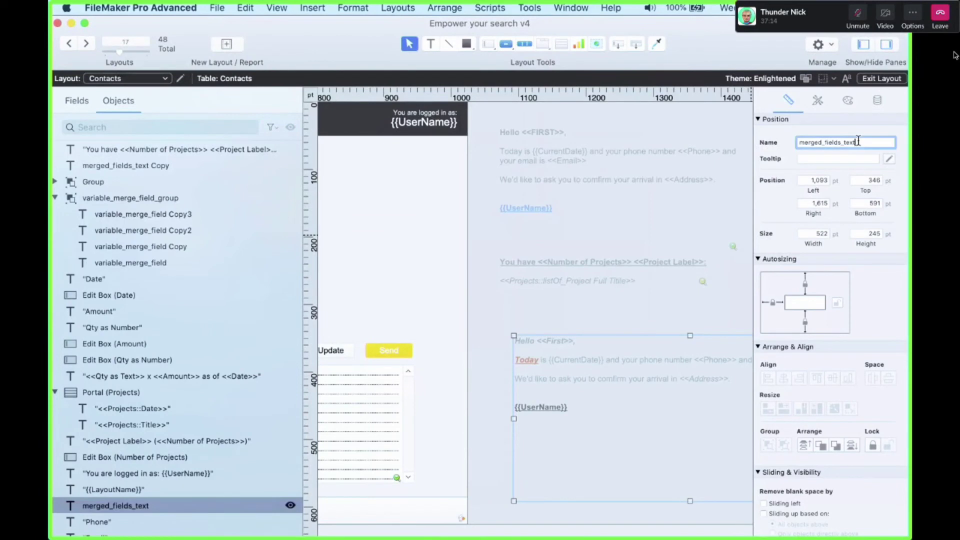
Rename the copied greeting block from merged_fields_text Copy to merged_fields_text_2
{"action": "left_click", "coordinate": [507, 342]}
{"action": "left_click", "coordinate": [353, 378]}
{"action": "scroll", "coordinate": [357, 389], "scroll_direction": "left", "scroll_amount": 2}
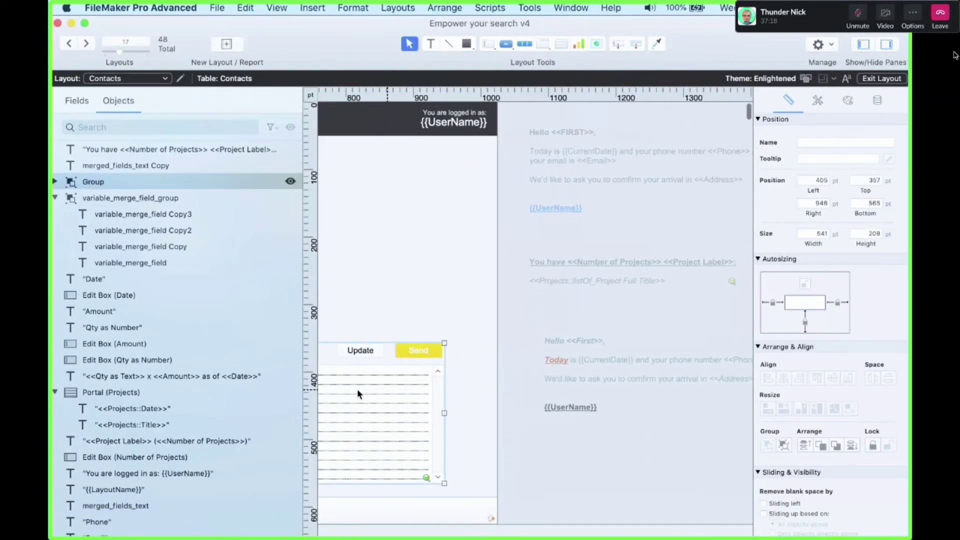
{"action": "left_click", "coordinate": [584, 176]}
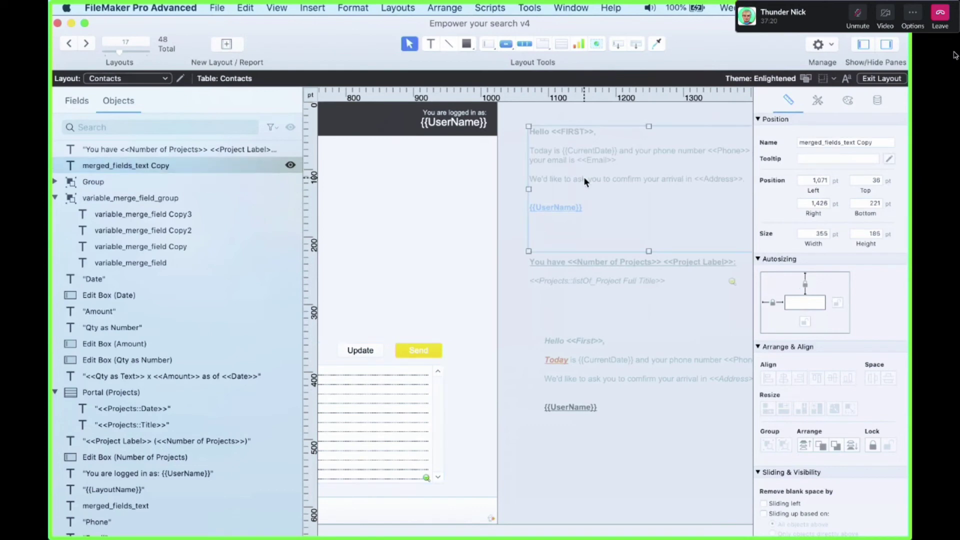
{"action": "left_click", "coordinate": [863, 143]}
{"action": "key", "text": "BackSpace"}
{"action": "key", "text": "BackSpace"}
{"action": "key", "text": "BackSpace"}
{"action": "key", "text": "BackSpace"}
{"action": "key", "text": "BackSpace"}
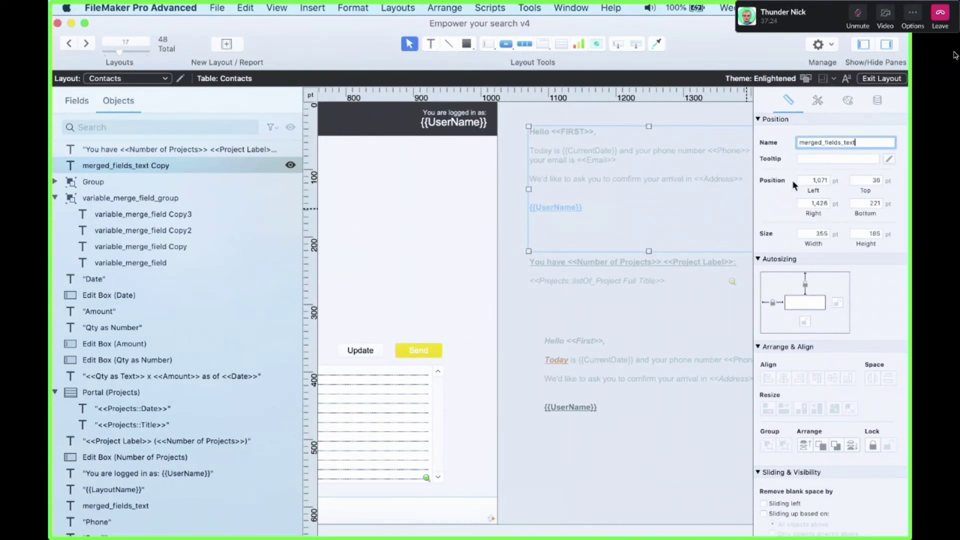
{"action": "type", "text": "_2"}
{"action": "key", "text": "Return"}
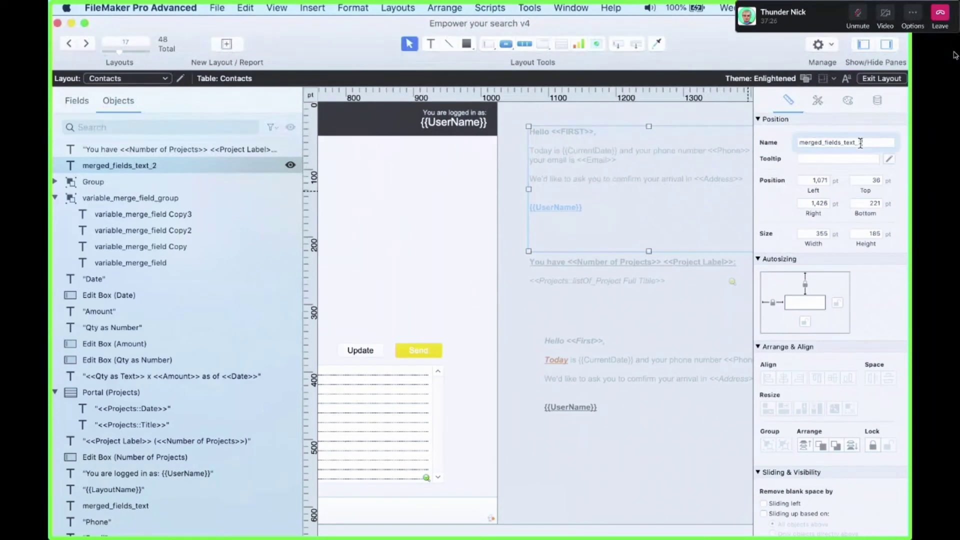
{"action": "left_click", "coordinate": [864, 143]}
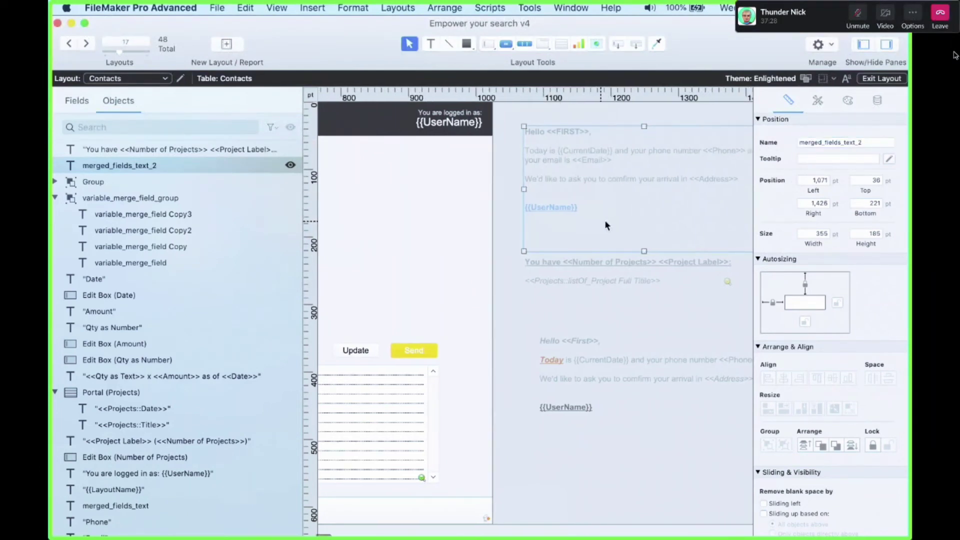
Delete the arrival-confirmation sentence from merged_fields_text_2's text
{"action": "scroll", "coordinate": [604, 220], "scroll_direction": "right", "scroll_amount": 5}
{"action": "left_click", "coordinate": [510, 270]}
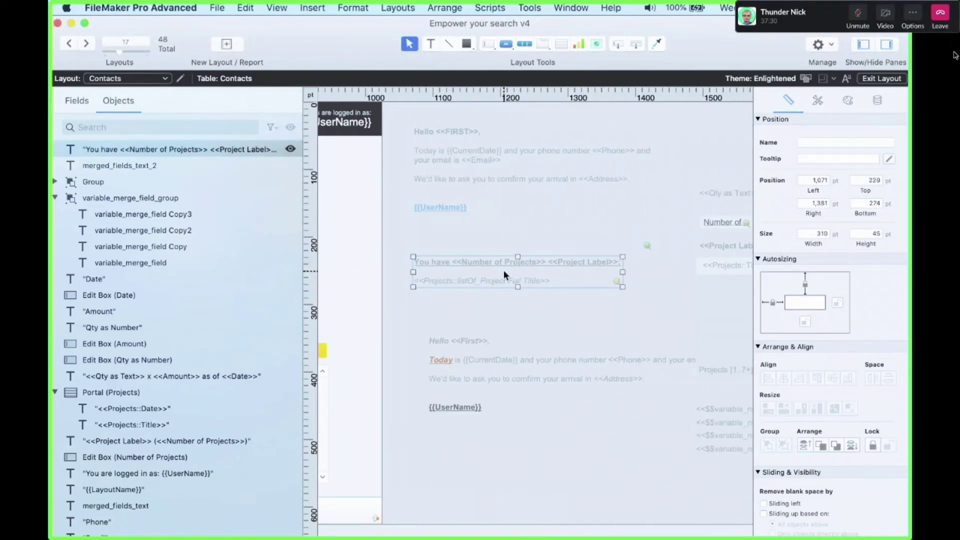
{"action": "left_click", "coordinate": [502, 172]}
{"action": "left_click", "coordinate": [503, 172]}
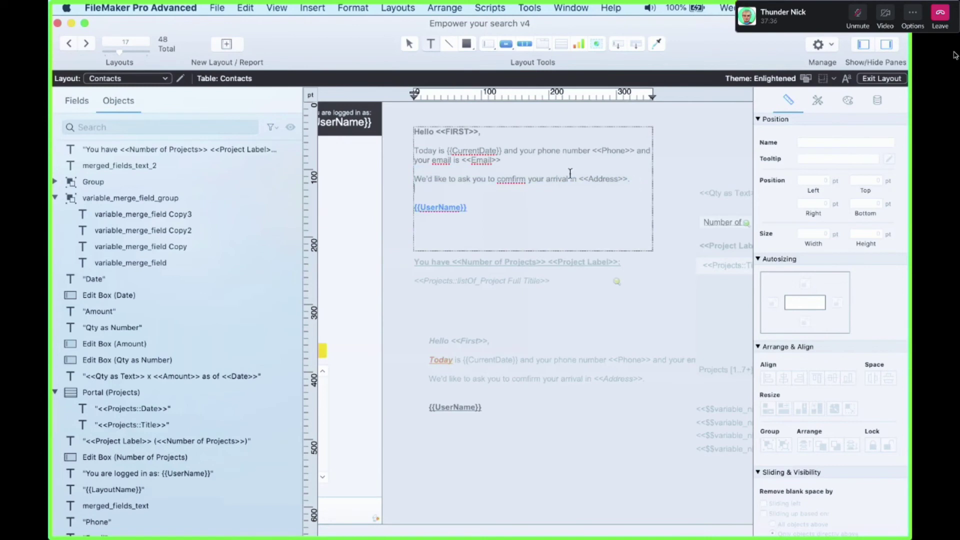
{"action": "left_click_drag", "start_coordinate": [635, 180], "coordinate": [401, 167]}
{"action": "key", "text": "BackSpace"}
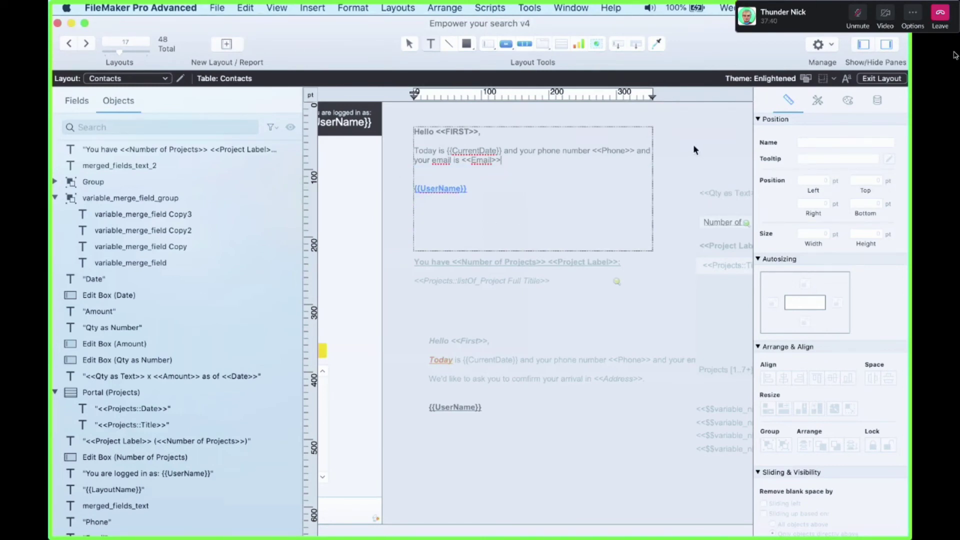
{"action": "left_click", "coordinate": [400, 173]}
{"action": "scroll", "coordinate": [403, 270], "scroll_direction": "right", "scroll_amount": 10}
{"action": "scroll", "coordinate": [403, 269], "scroll_direction": "left", "scroll_amount": 8}
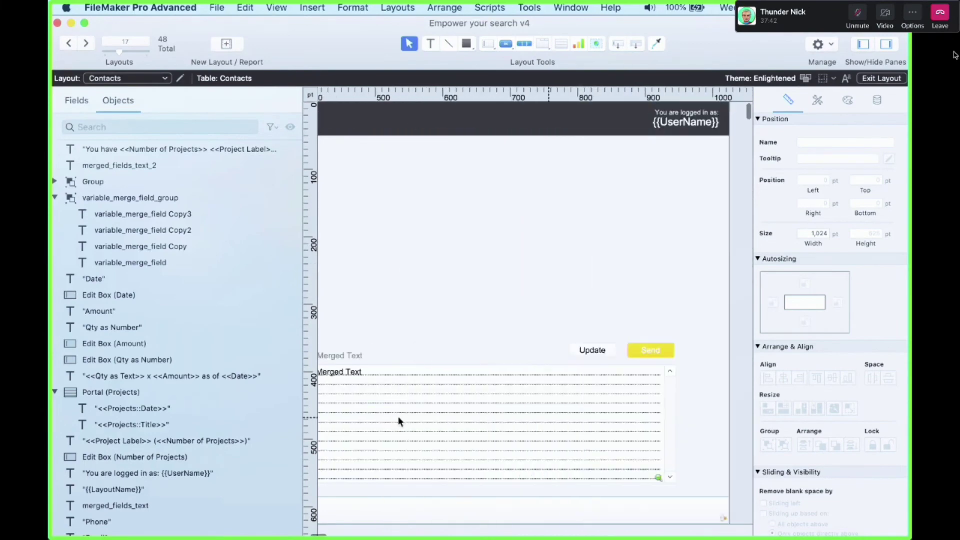
Duplicate the Merged Text field and rename the copy Merged Text_2
{"action": "key", "text": "super+shift+d"}
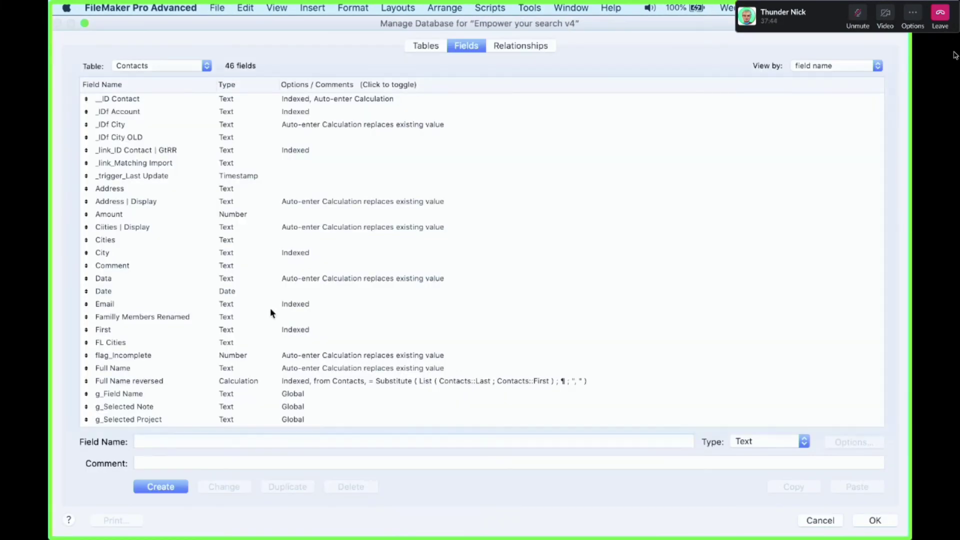
{"action": "left_click", "coordinate": [270, 306]}
{"action": "left_click", "coordinate": [180, 330]}
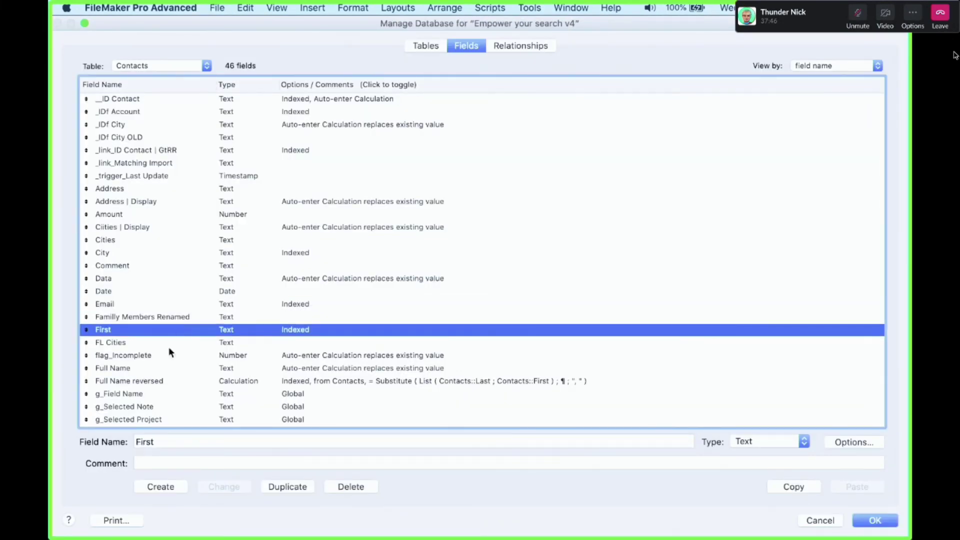
{"action": "key", "text": "m"}
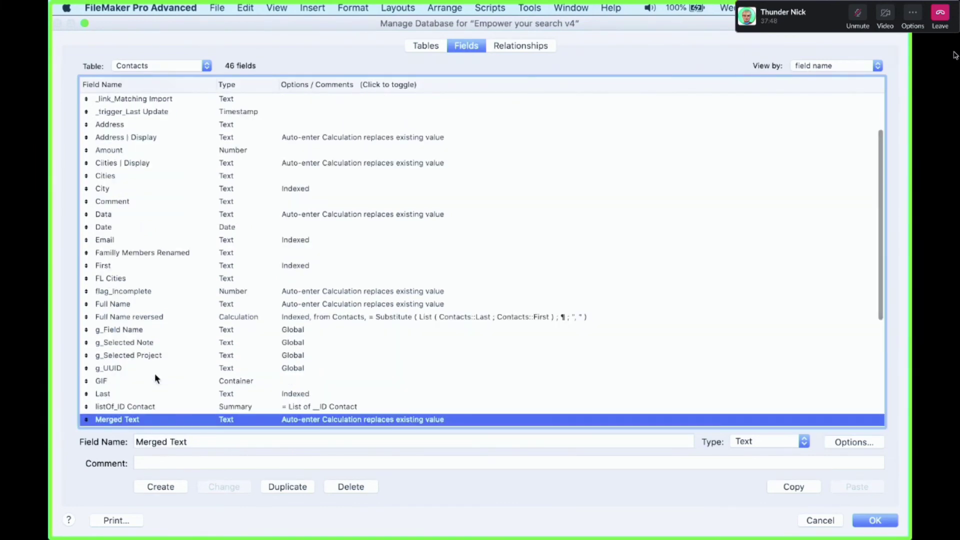
{"action": "left_click", "coordinate": [286, 488]}
{"action": "double_click", "coordinate": [206, 442]}
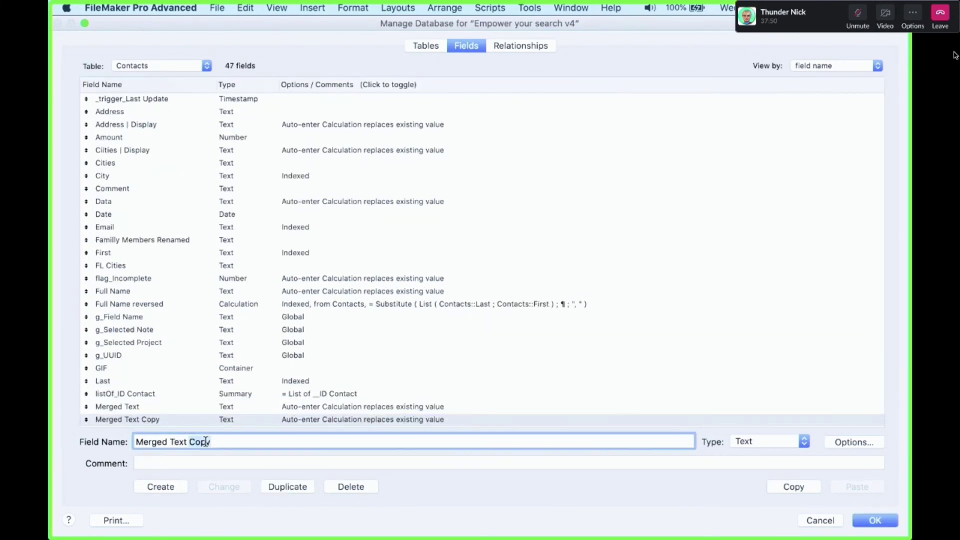
{"action": "key", "text": "BackSpace"}
{"action": "key", "text": "BackSpace"}
{"action": "type", "text": "_2"}
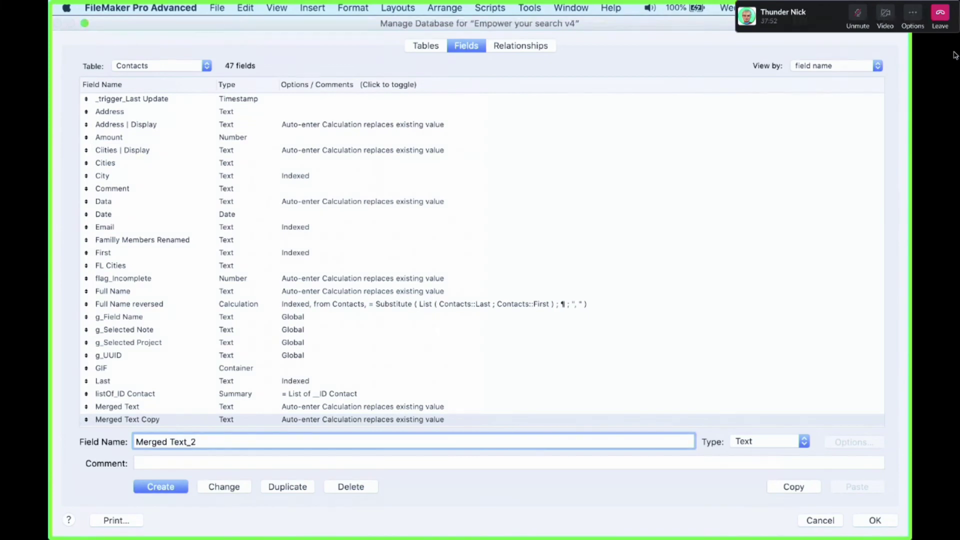
{"action": "left_click", "coordinate": [224, 487]}
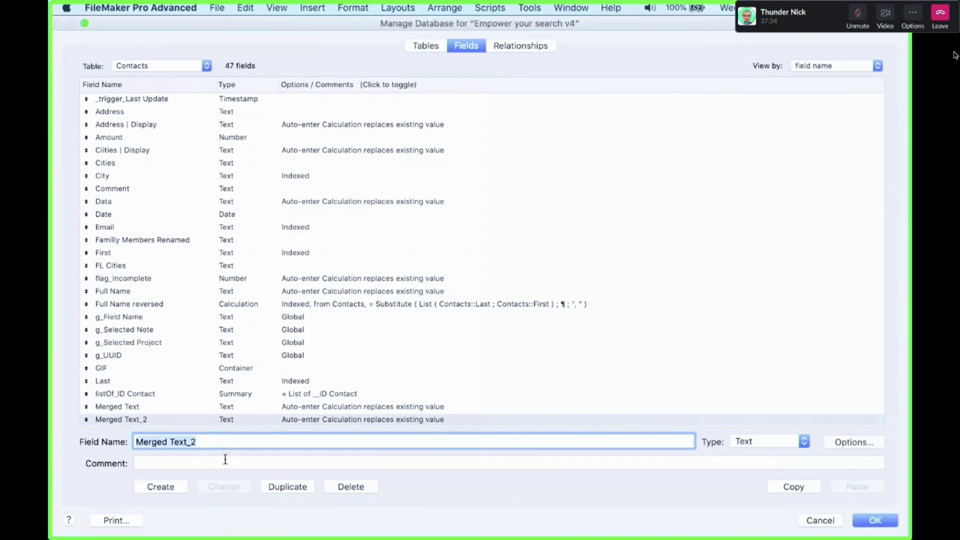
Point Merged Text_2's auto-enter calculation at merged_fields_text_2 and save the field changes
{"action": "double_click", "coordinate": [265, 420]}
{"action": "left_click", "coordinate": [437, 343]}
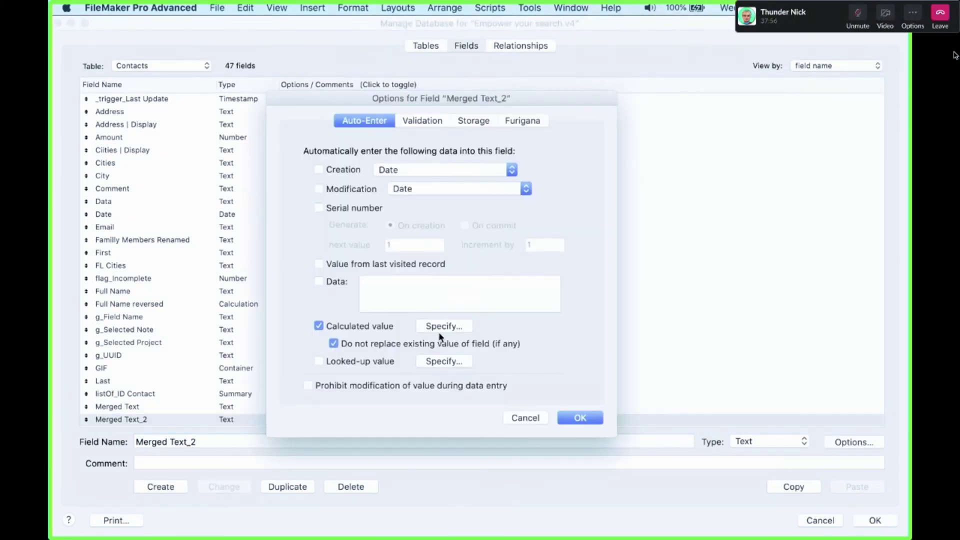
{"action": "left_click", "coordinate": [440, 327]}
{"action": "key", "text": "Escape"}
{"action": "left_click", "coordinate": [435, 328]}
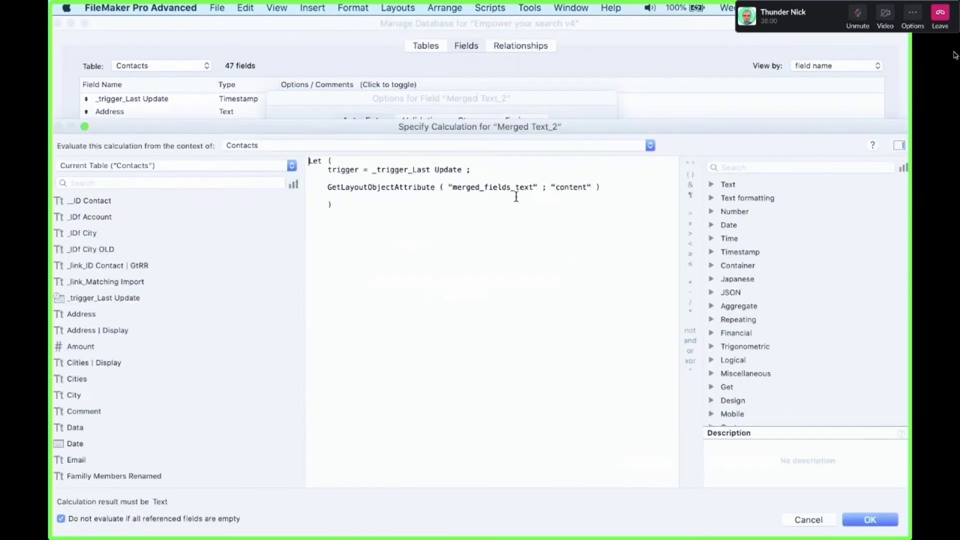
{"action": "left_click", "coordinate": [533, 188]}
{"action": "type", "text": "_2"}
{"action": "key", "text": "KP_Enter"}
{"action": "left_click", "coordinate": [581, 418]}
{"action": "left_click", "coordinate": [880, 520]}
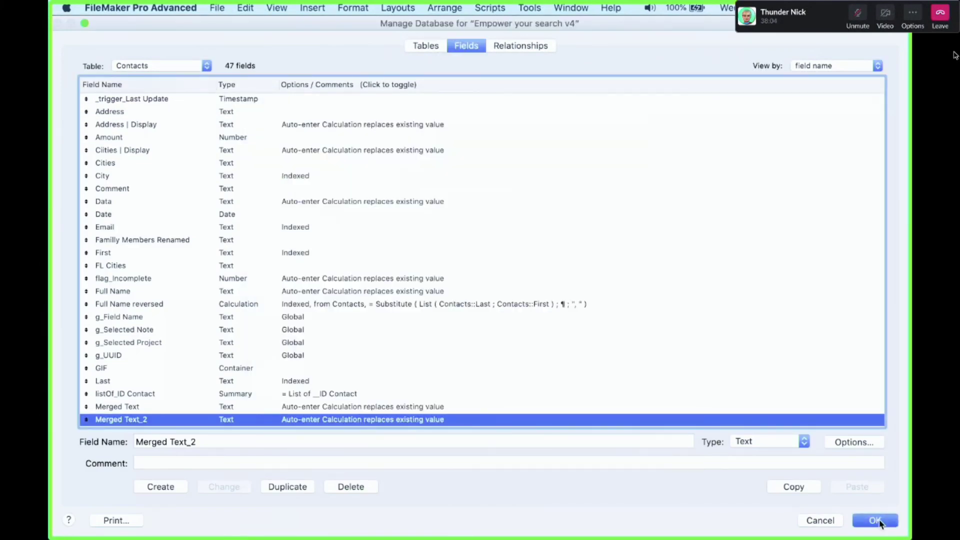
Copy the Merged Text group higher on the layout and bind the copy to Merged Text_2
{"action": "left_click", "coordinate": [464, 409]}
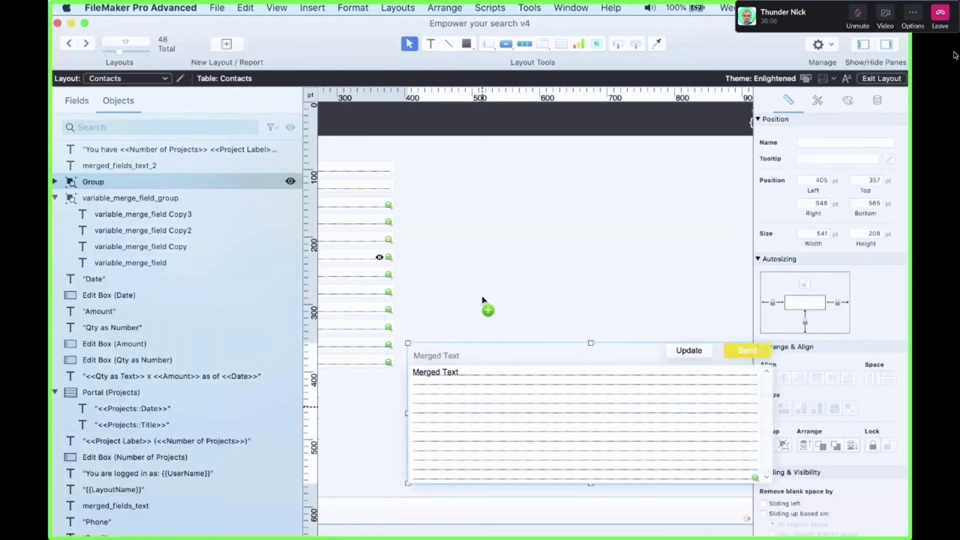
{"action": "left_click_drag", "start_coordinate": [483, 299], "coordinate": [481, 215]}
{"action": "double_click", "coordinate": [482, 215]}
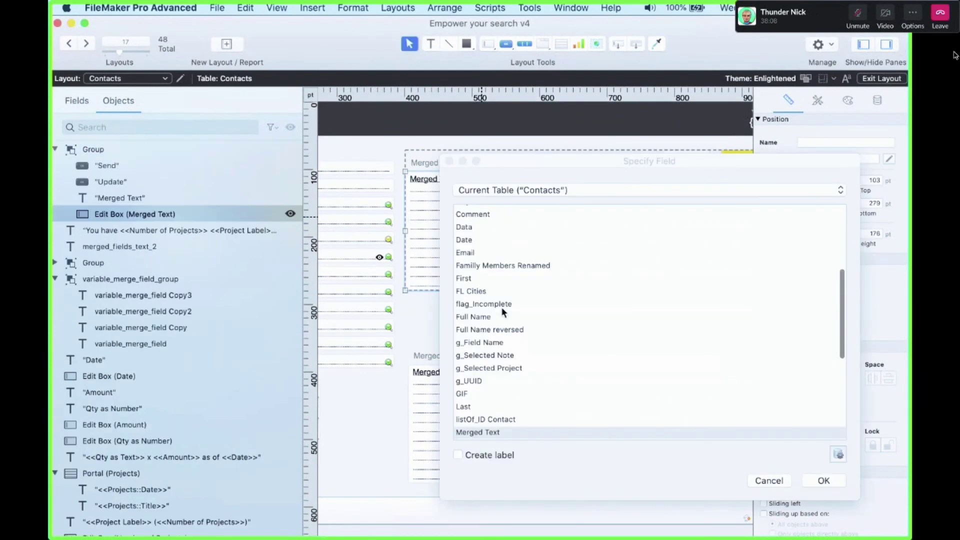
{"action": "scroll", "coordinate": [510, 370], "scroll_direction": "down", "scroll_amount": 1}
{"action": "left_click", "coordinate": [516, 414]}
{"action": "key", "text": "Return"}
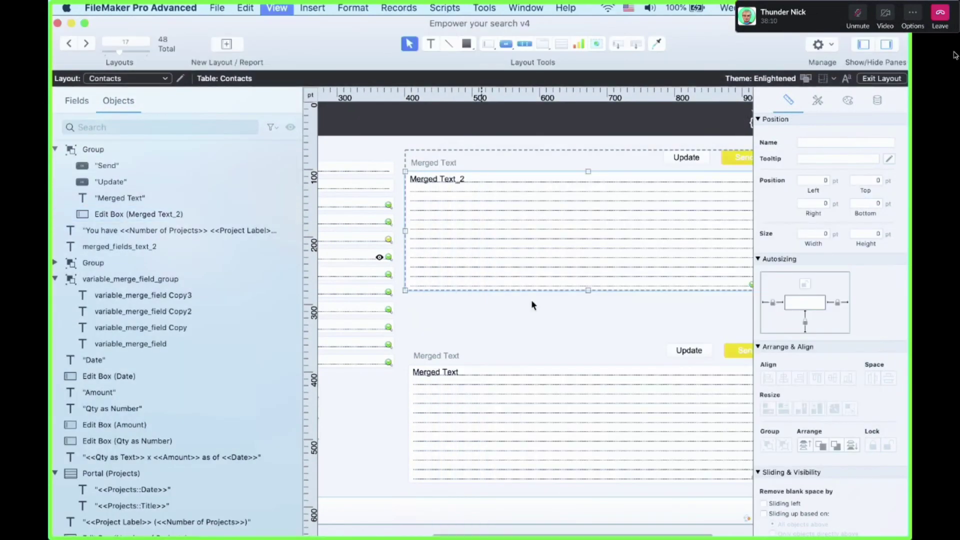
Click Update in Browse mode, check both merged text boxes are editable, then return to Layout mode
{"action": "key", "text": "super+b"}
{"action": "left_click", "coordinate": [619, 174]}
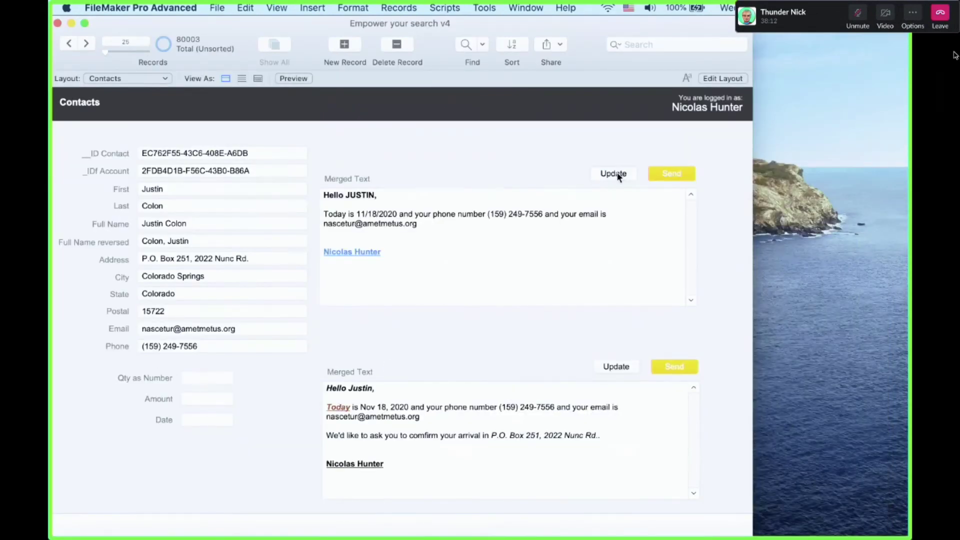
{"action": "left_click", "coordinate": [422, 449]}
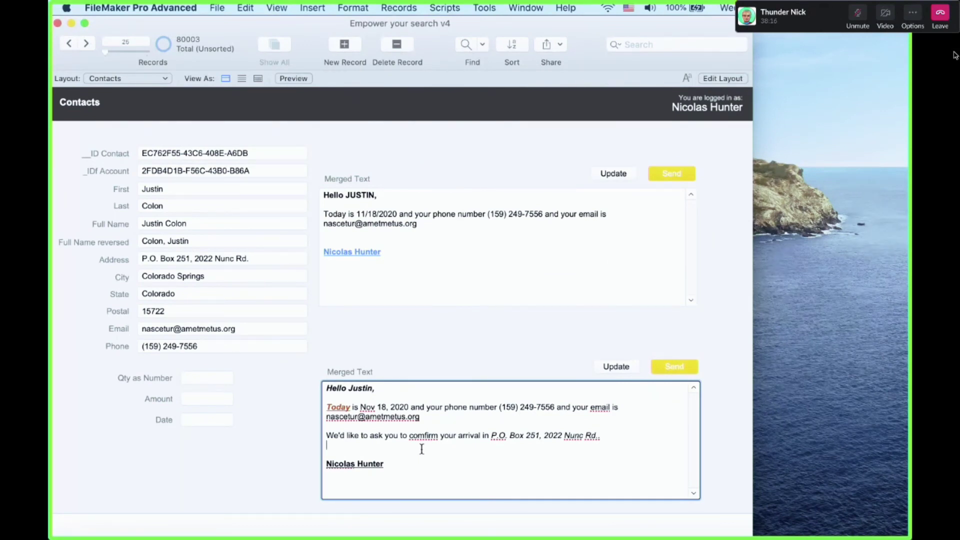
{"action": "left_click", "coordinate": [443, 372]}
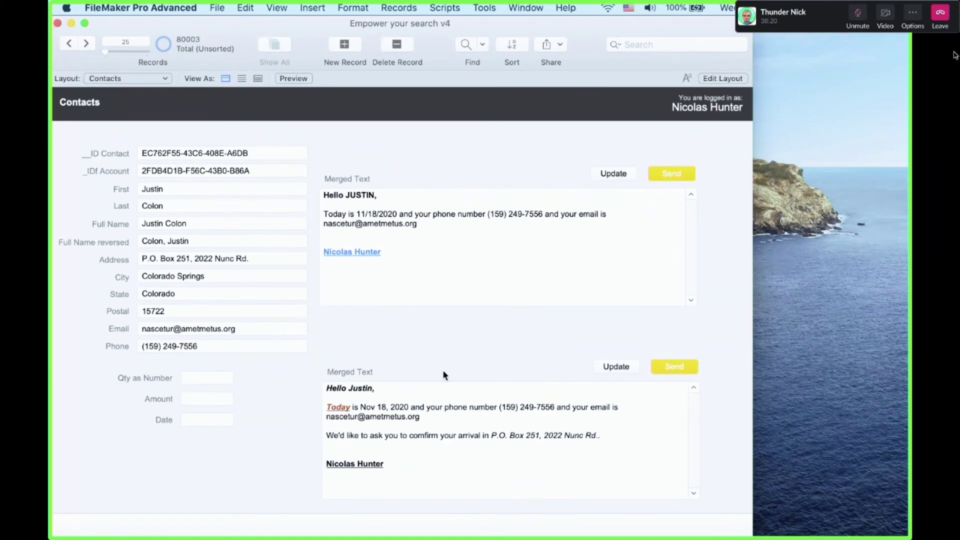
{"action": "left_click", "coordinate": [437, 269]}
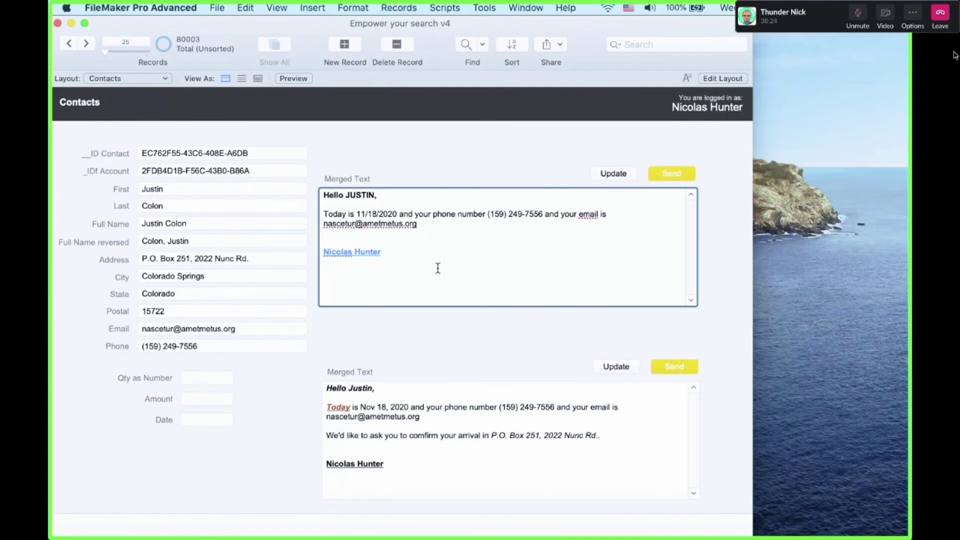
{"action": "key", "text": "super+l"}
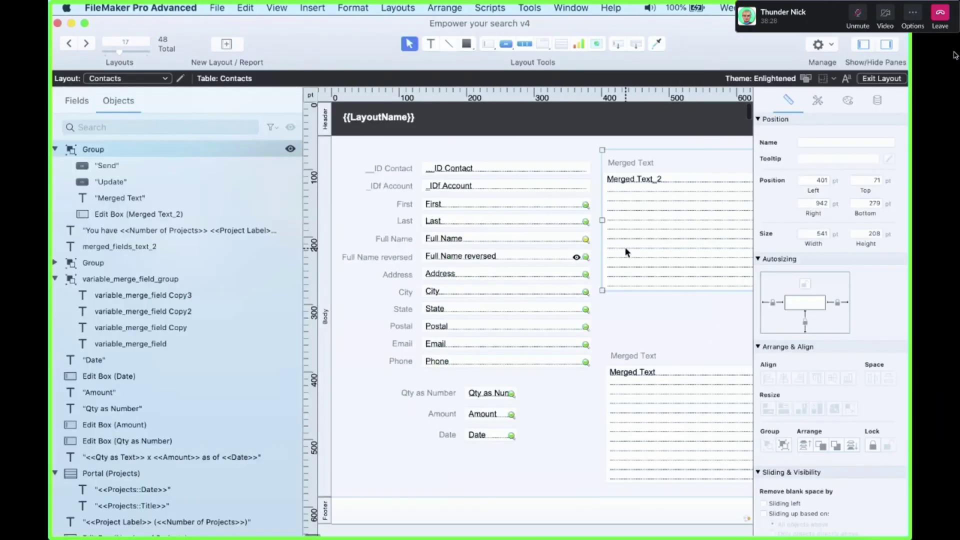
{"action": "scroll", "coordinate": [631, 256], "scroll_direction": "right", "scroll_amount": 5}
Paste a copy of the Merged Text group off the layout and move the styled greeting block onto it
{"action": "key", "text": "super+v"}
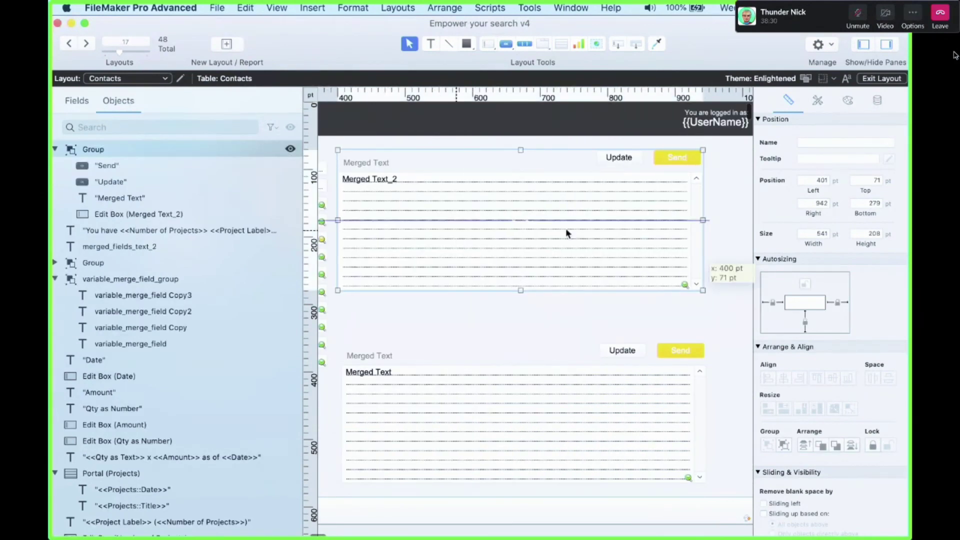
{"action": "scroll", "coordinate": [651, 246], "scroll_direction": "right", "scroll_amount": 5}
{"action": "left_click_drag", "start_coordinate": [433, 265], "coordinate": [750, 471]}
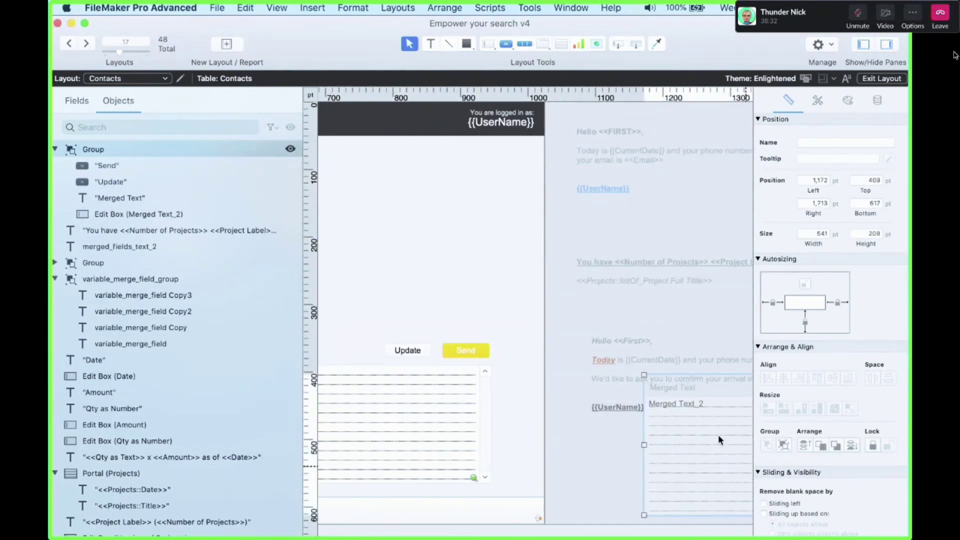
{"action": "left_click", "coordinate": [670, 352]}
{"action": "left_click", "coordinate": [651, 192]}
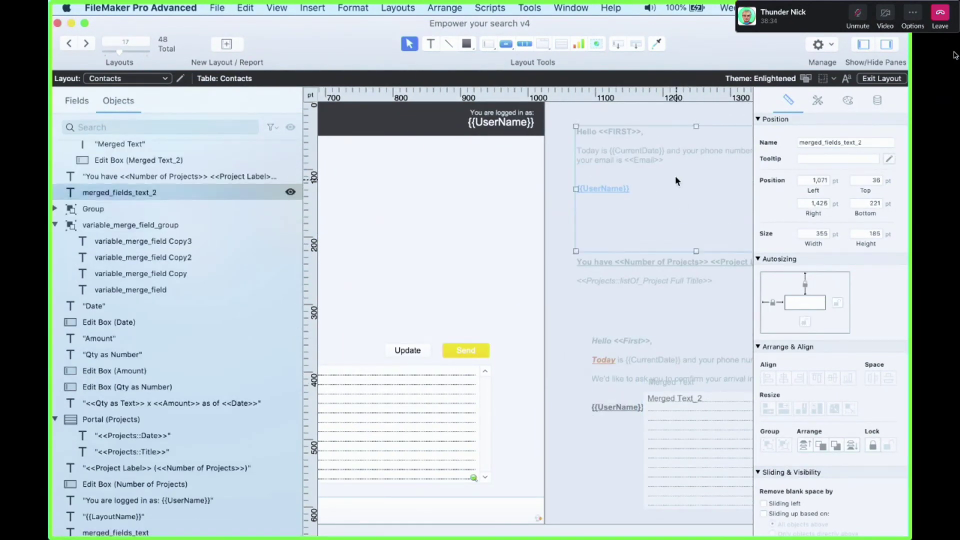
{"action": "left_click", "coordinate": [650, 344]}
{"action": "left_click_drag", "start_coordinate": [649, 343], "coordinate": [400, 213]}
Re-paste the greeting block's text as plain unformatted text, then preview in Browse mode
{"action": "double_click", "coordinate": [470, 220]}
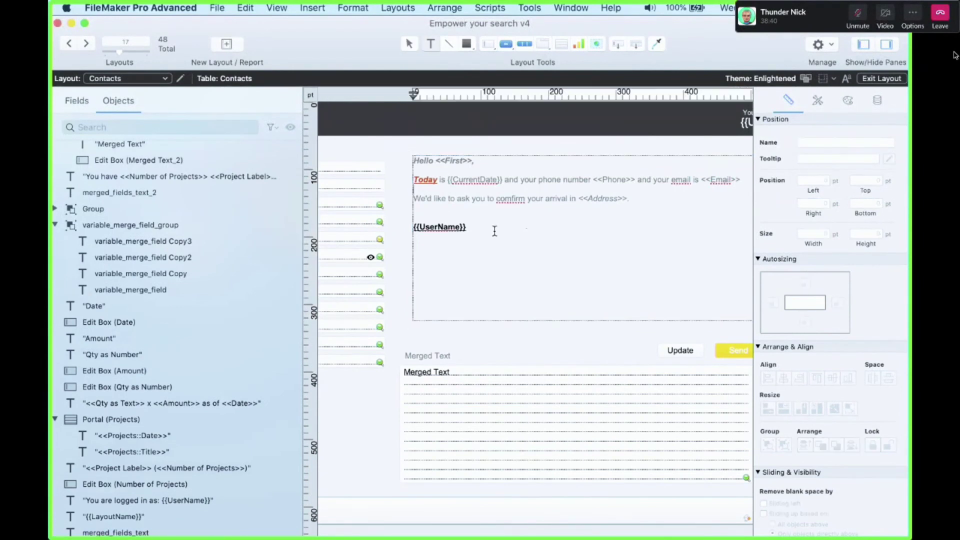
{"action": "key", "text": "super+a"}
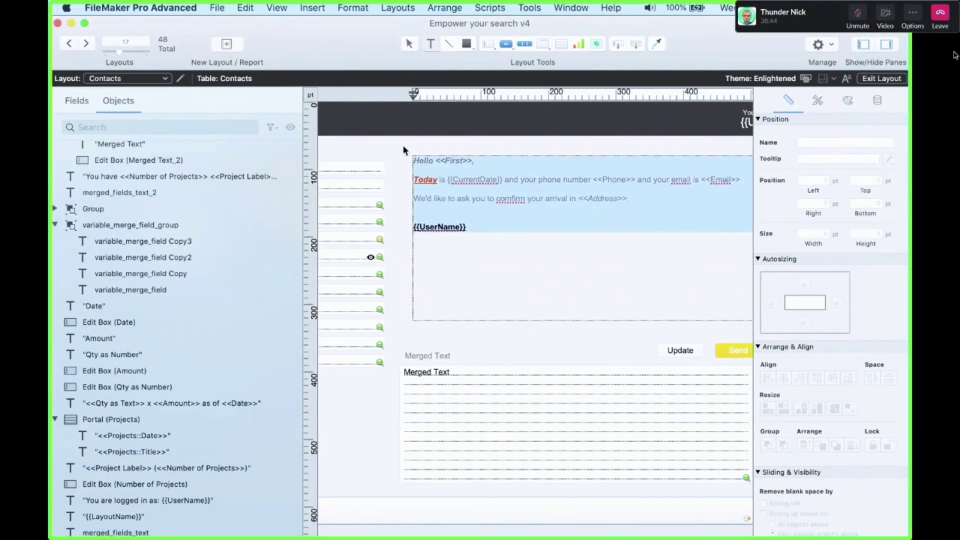
{"action": "key", "text": "super+x"}
{"action": "key", "text": "alt+shift+super+v"}
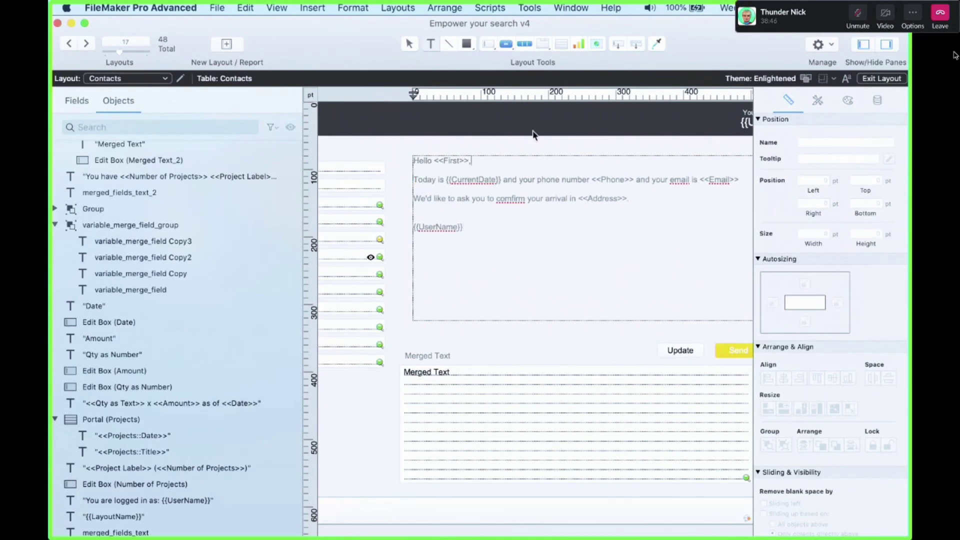
{"action": "key", "text": "Escape"}
{"action": "left_click", "coordinate": [548, 348]}
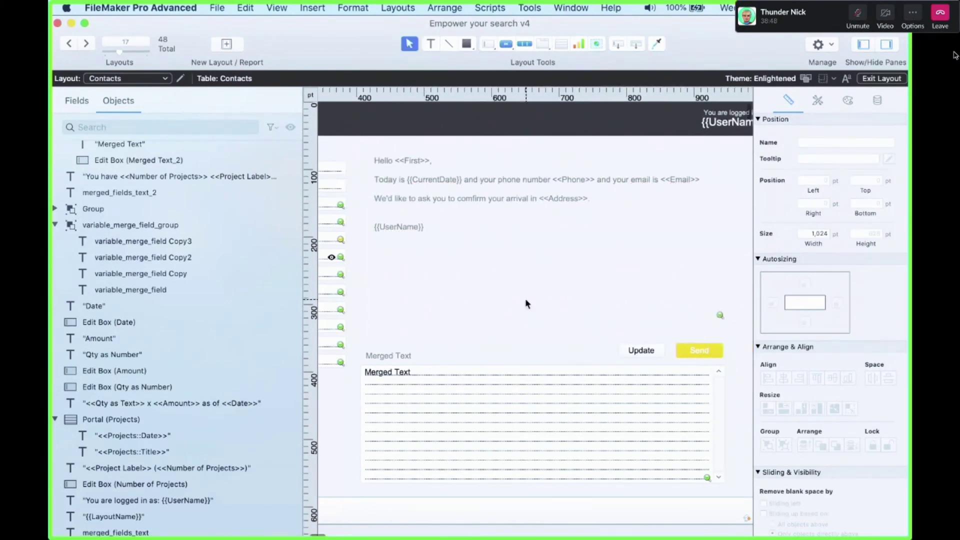
{"action": "key", "text": "super+b"}
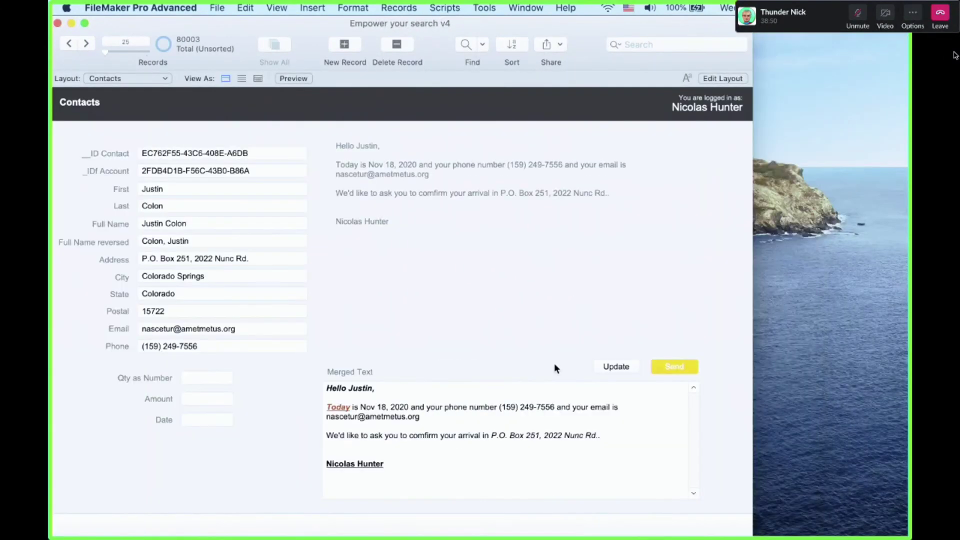
Refresh Merged Text with Update and inspect the result
{"action": "left_click", "coordinate": [608, 366]}
{"action": "left_click", "coordinate": [527, 414]}
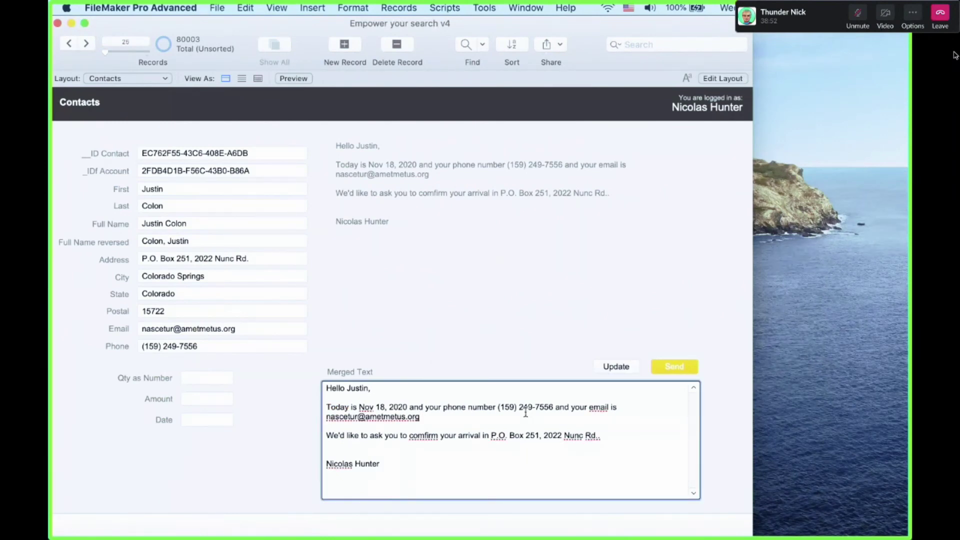
{"action": "left_click", "coordinate": [501, 326]}
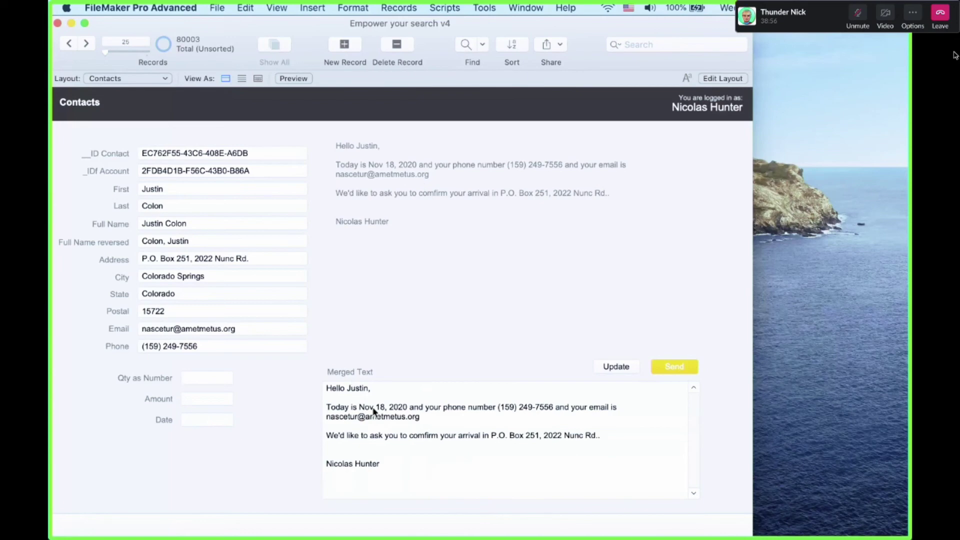
Paste the 'You have <<Number of Projects>>' project lines above {{UserName}} and click Update again
{"action": "key", "text": "super+l"}
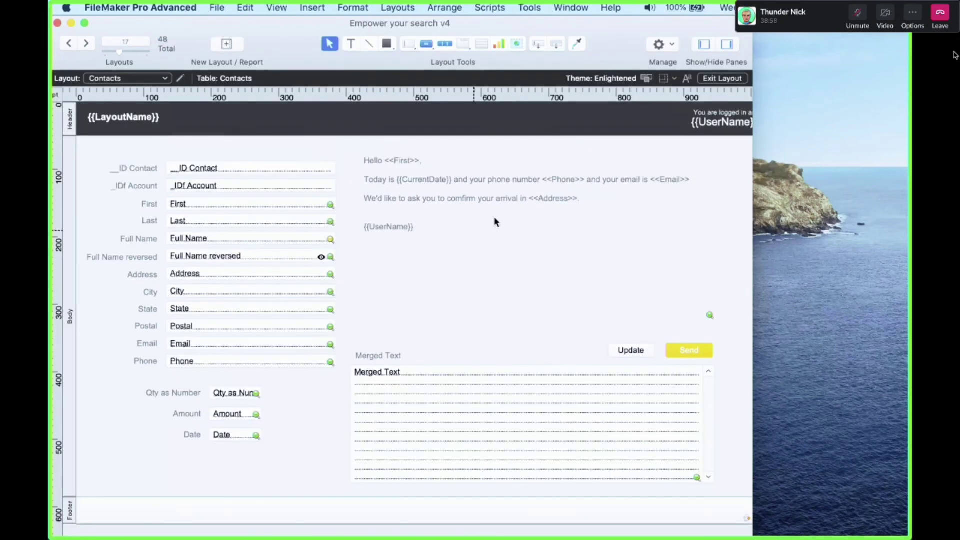
{"action": "scroll", "coordinate": [648, 201], "scroll_direction": "right", "scroll_amount": 15}
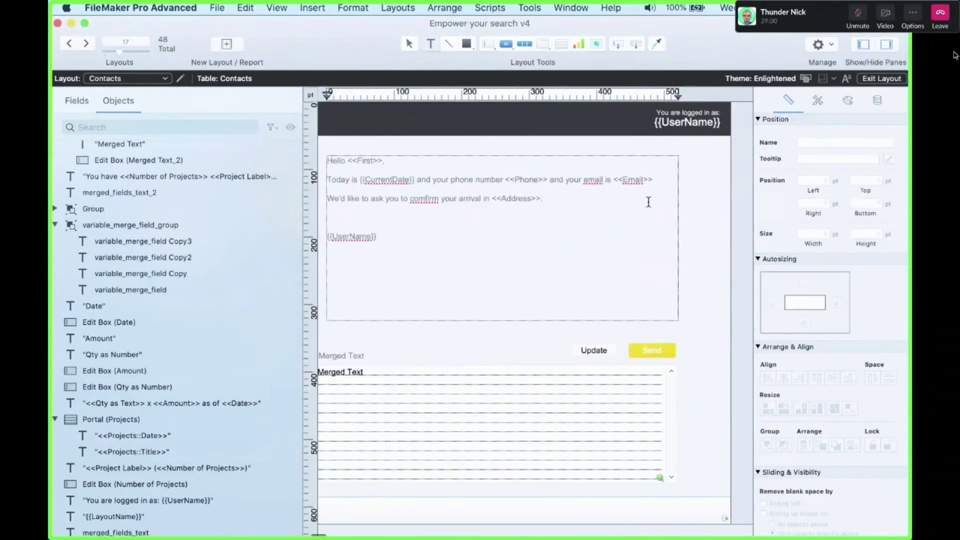
{"action": "double_click", "coordinate": [640, 266]}
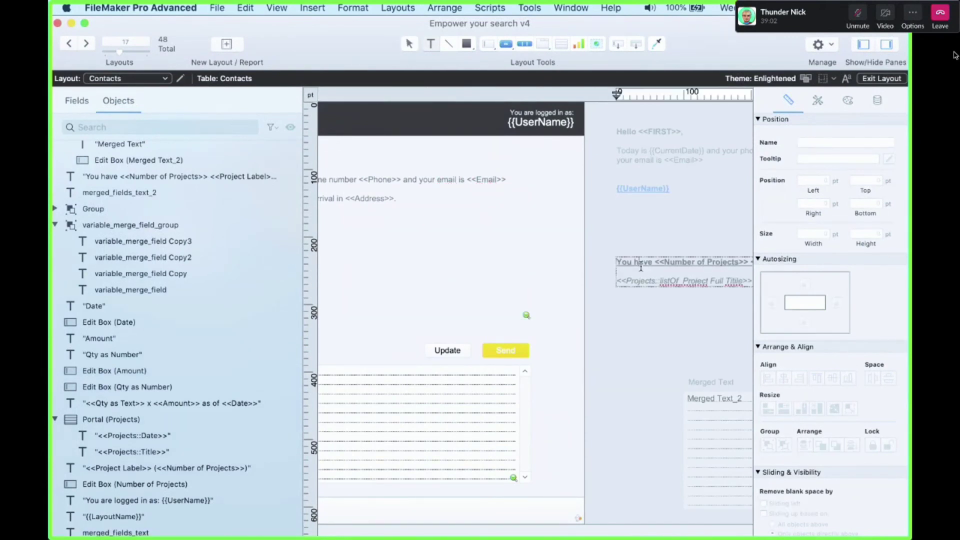
{"action": "key", "text": "Escape"}
{"action": "scroll", "coordinate": [404, 235], "scroll_direction": "left", "scroll_amount": 5}
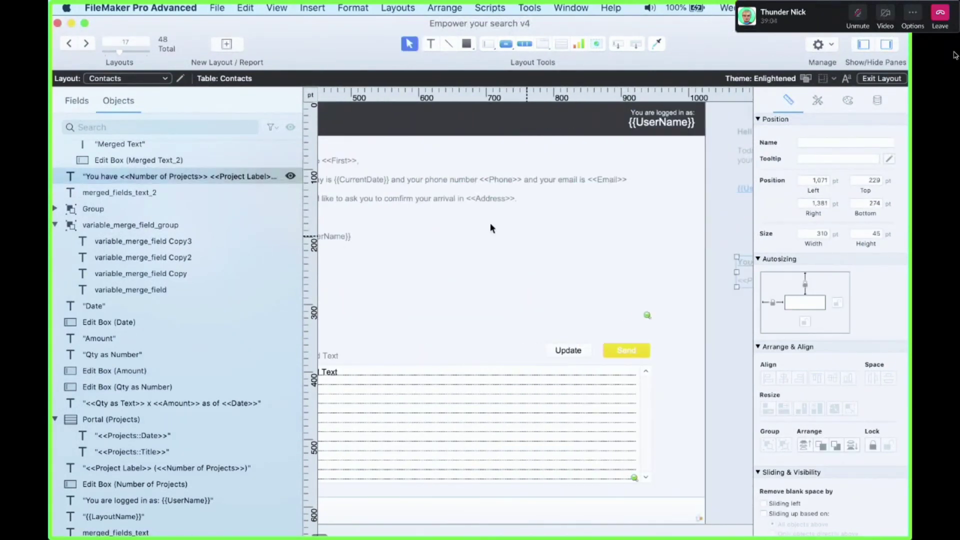
{"action": "left_click", "coordinate": [435, 217]}
{"action": "scroll", "coordinate": [435, 216], "scroll_direction": "left", "scroll_amount": 10}
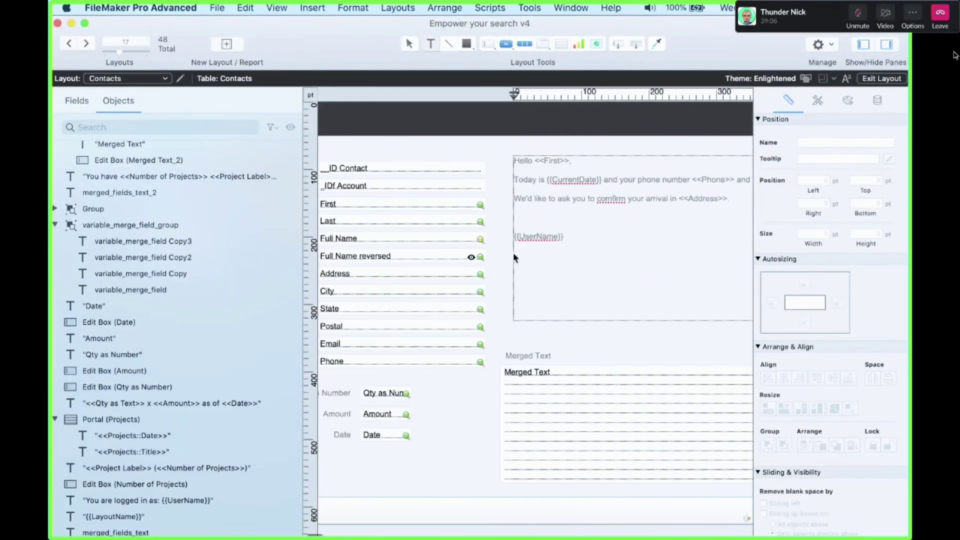
{"action": "double_click", "coordinate": [518, 253]}
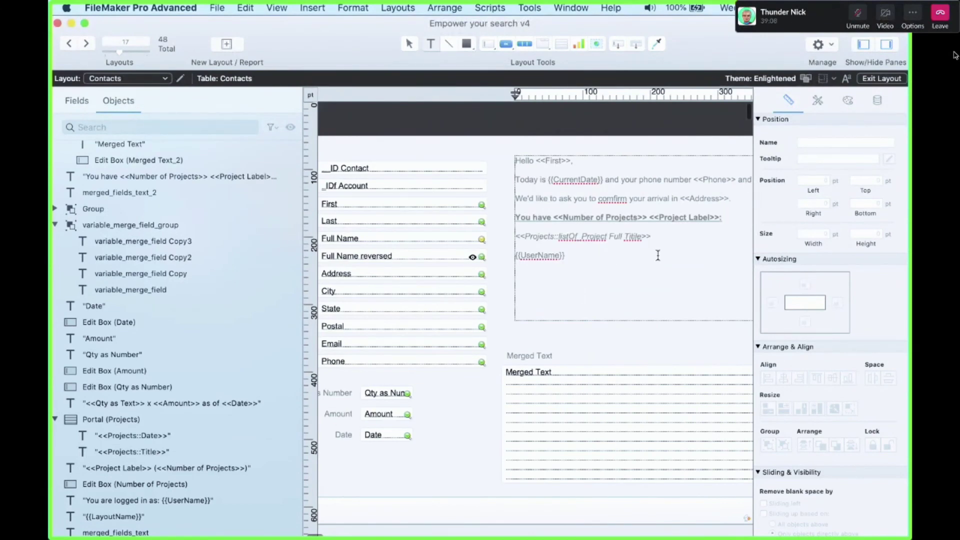
{"action": "key", "text": "Return"}
{"action": "key", "text": "super+b"}
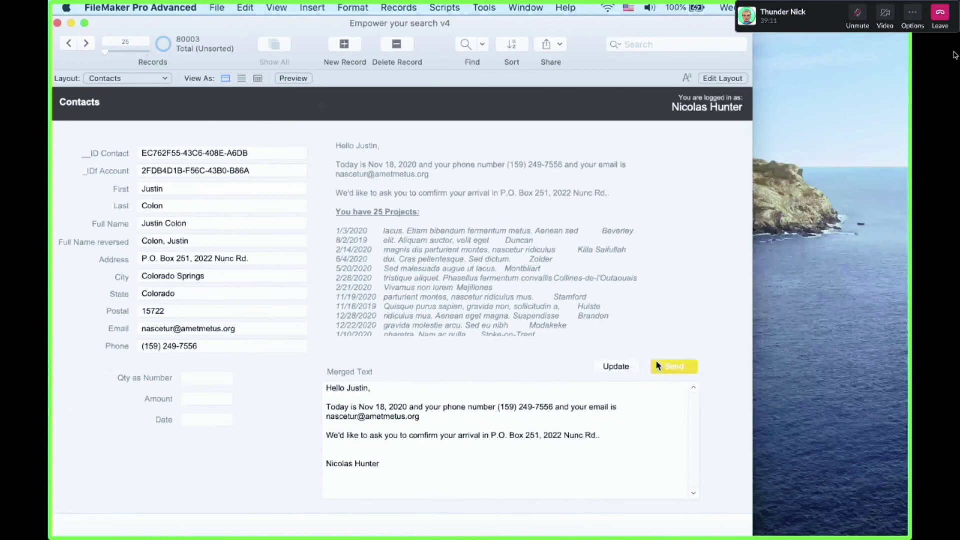
{"action": "left_click", "coordinate": [616, 367]}
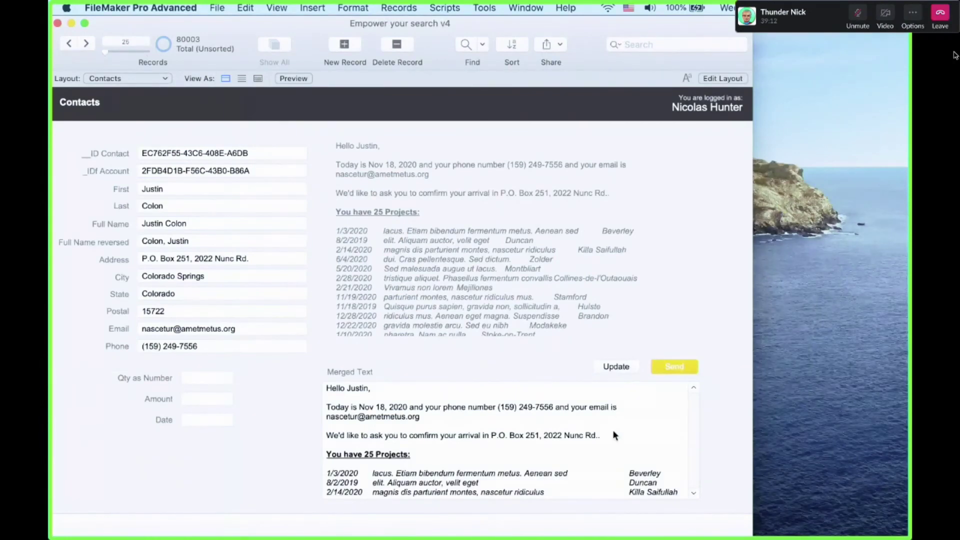
Check the refreshed Merged Text and widen the FileMaker window
{"action": "left_click", "coordinate": [613, 430]}
{"action": "scroll", "coordinate": [613, 430], "scroll_direction": "down", "scroll_amount": 5}
{"action": "scroll", "coordinate": [614, 431], "scroll_direction": "down", "scroll_amount": 3}
{"action": "left_click", "coordinate": [544, 358]}
{"action": "left_click_drag", "start_coordinate": [754, 346], "coordinate": [882, 361]}
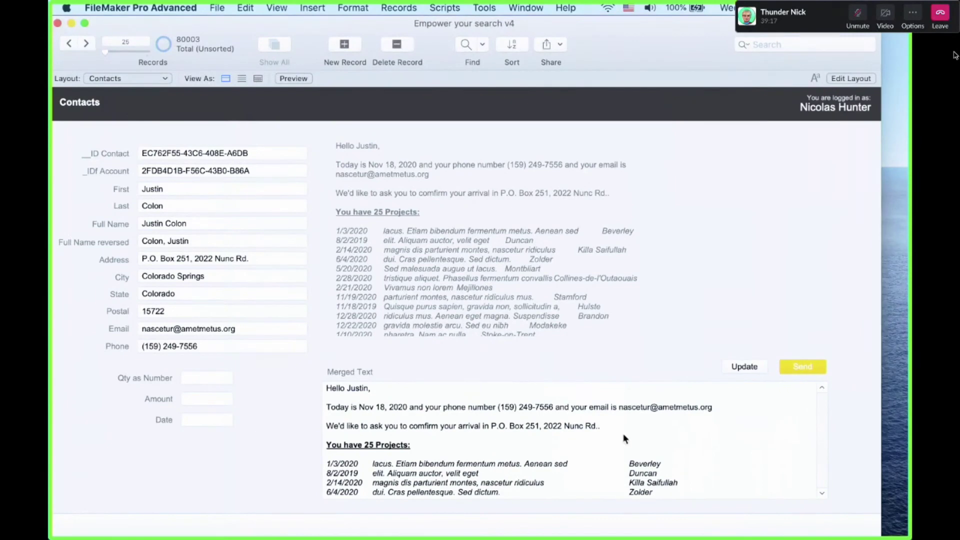
Review the project list in Merged Text and send the letter to a new Mail message
{"action": "left_click", "coordinate": [516, 452]}
{"action": "scroll", "coordinate": [505, 453], "scroll_direction": "down", "scroll_amount": 5}
{"action": "scroll", "coordinate": [498, 460], "scroll_direction": "up", "scroll_amount": 5}
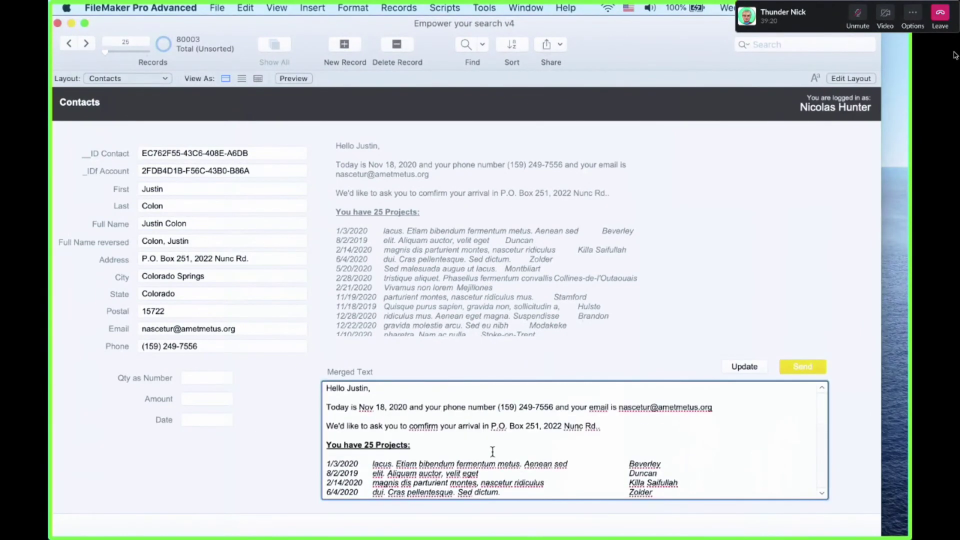
{"action": "left_click_drag", "start_coordinate": [397, 452], "coordinate": [454, 525]}
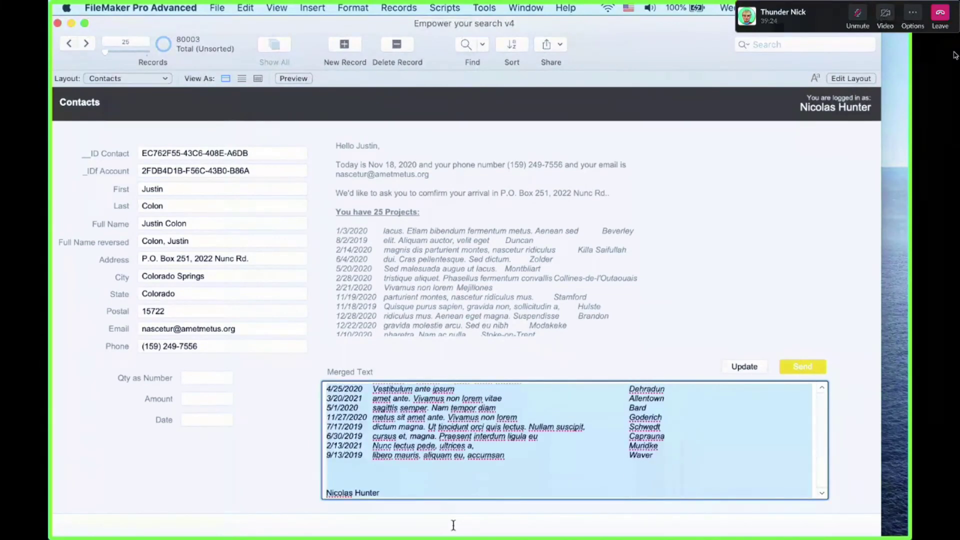
{"action": "left_click", "coordinate": [465, 302]}
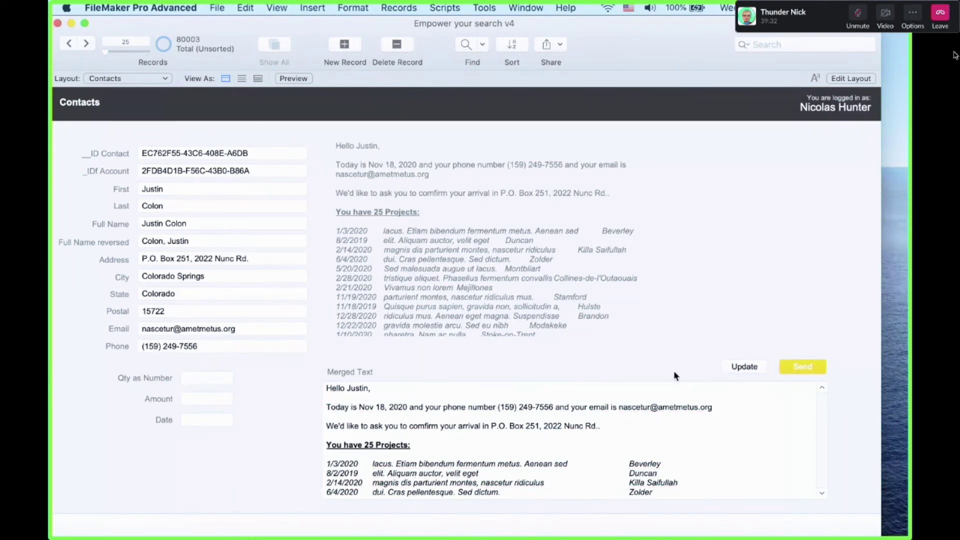
{"action": "left_click", "coordinate": [796, 369]}
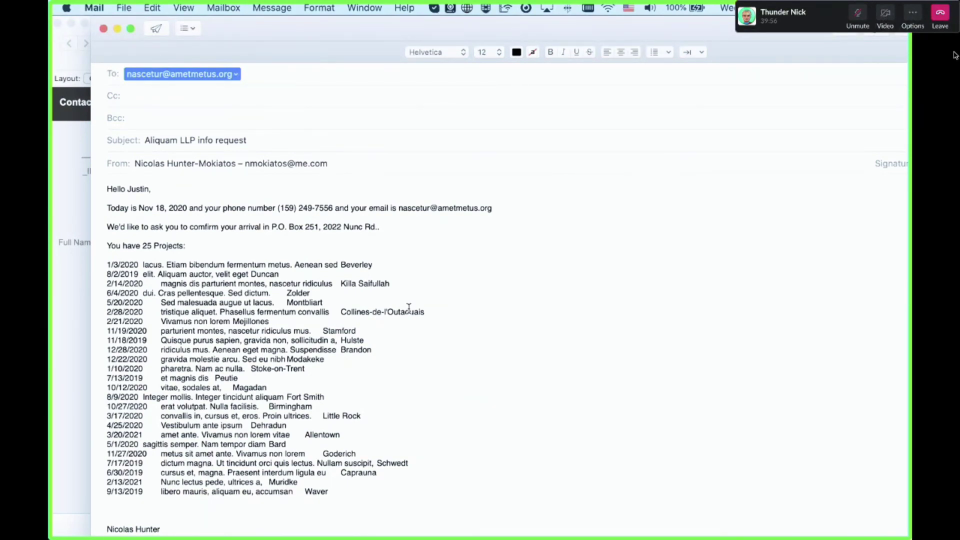
Inspect the letter body in the Mail draft, then close it choosing Don't Save
{"action": "left_click_drag", "start_coordinate": [409, 322], "coordinate": [151, 167]}
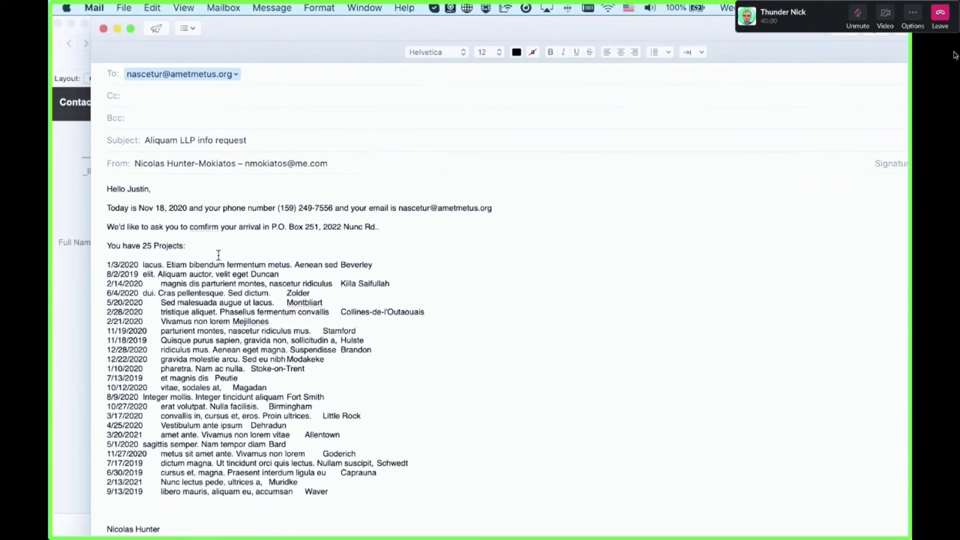
{"action": "left_click_drag", "start_coordinate": [227, 262], "coordinate": [143, 231]}
{"action": "left_click", "coordinate": [172, 238]}
{"action": "left_click", "coordinate": [103, 29]}
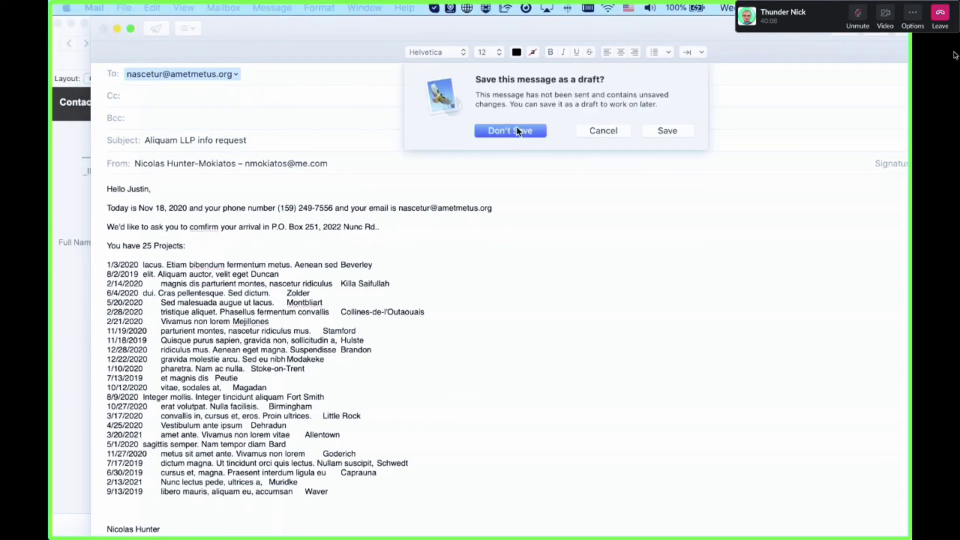
{"action": "left_click", "coordinate": [517, 130]}
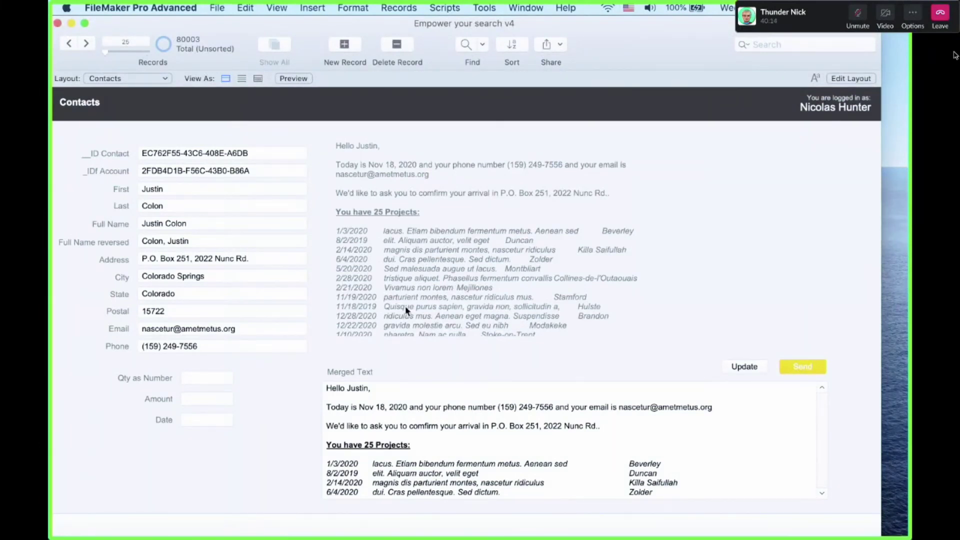
{"action": "left_click", "coordinate": [450, 404]}
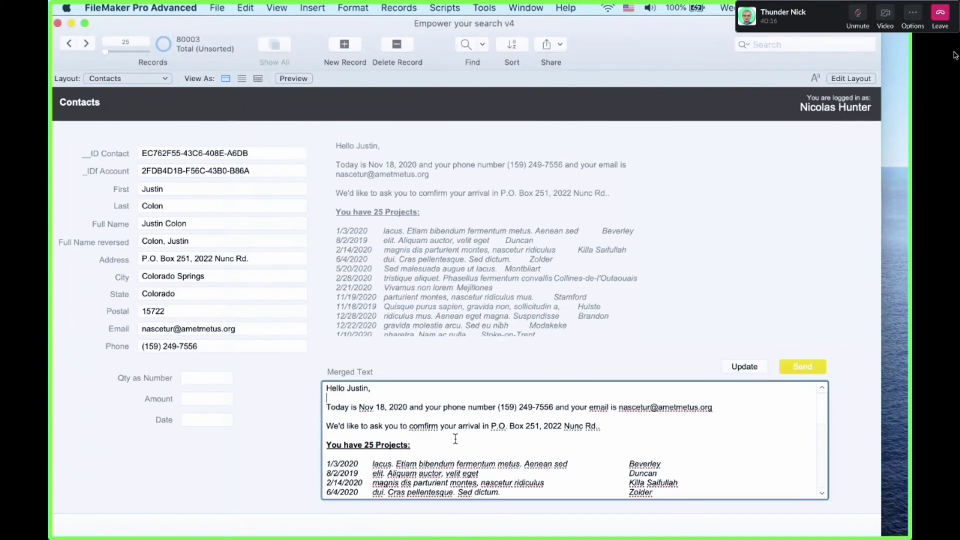
{"action": "scroll", "coordinate": [453, 430], "scroll_direction": "down", "scroll_amount": 10}
{"action": "scroll", "coordinate": [456, 438], "scroll_direction": "up", "scroll_amount": 10}
{"action": "left_click", "coordinate": [584, 353]}
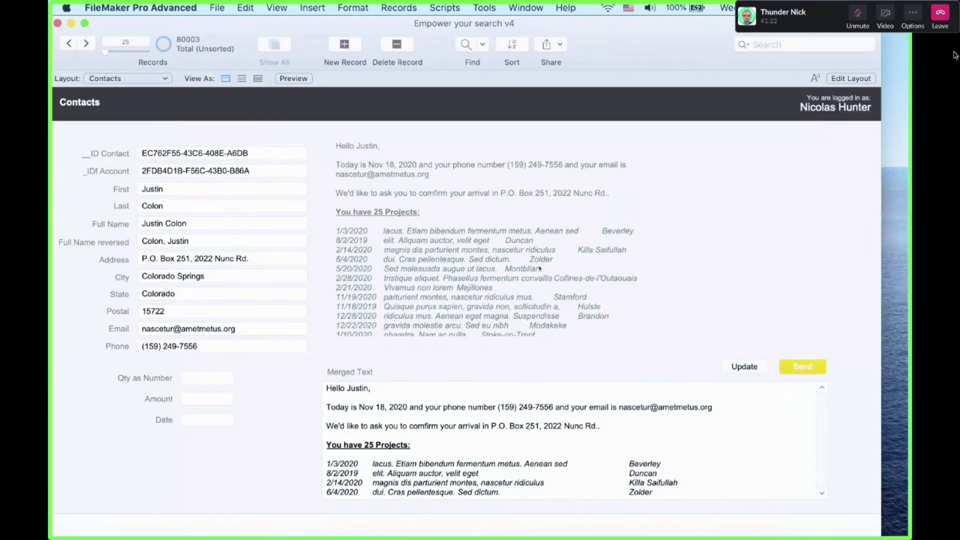
{"action": "left_click", "coordinate": [485, 391]}
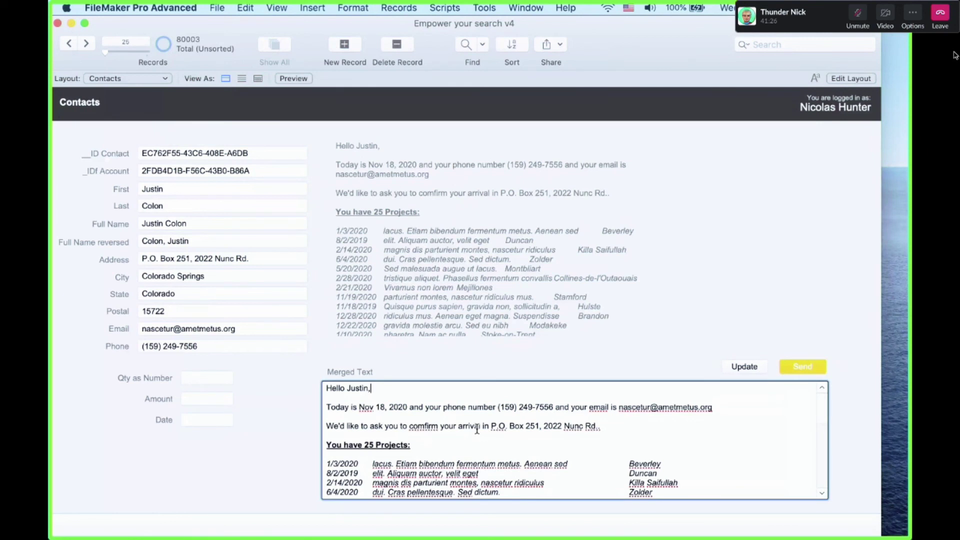
{"action": "left_click", "coordinate": [478, 359]}
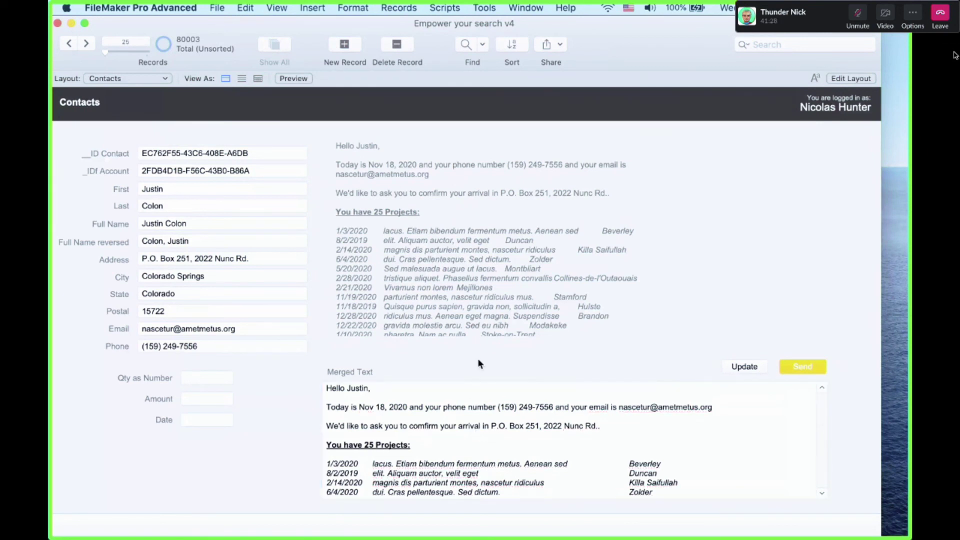
{"action": "left_click", "coordinate": [475, 410]}
{"action": "scroll", "coordinate": [474, 406], "scroll_direction": "down", "scroll_amount": 5}
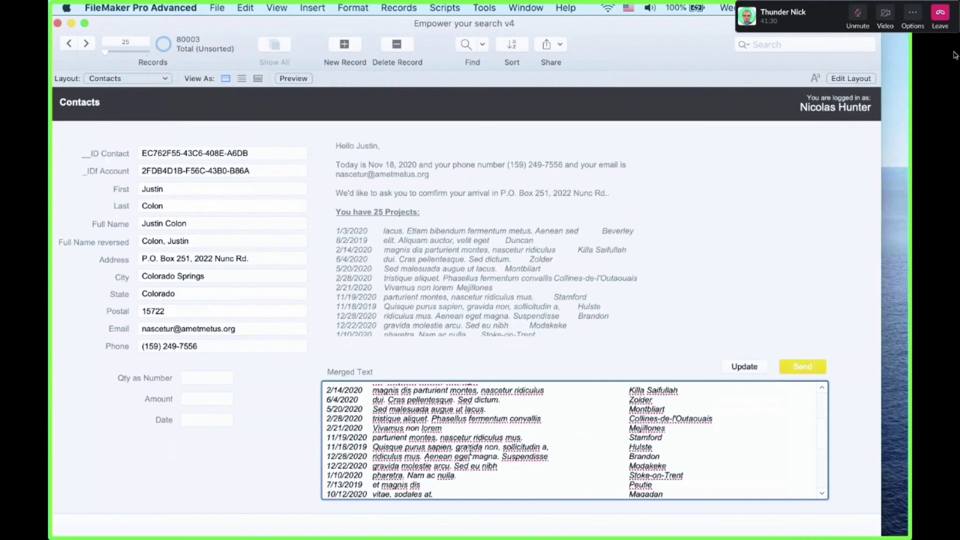
{"action": "scroll", "coordinate": [471, 401], "scroll_direction": "up", "scroll_amount": 5}
{"action": "left_click", "coordinate": [472, 340]}
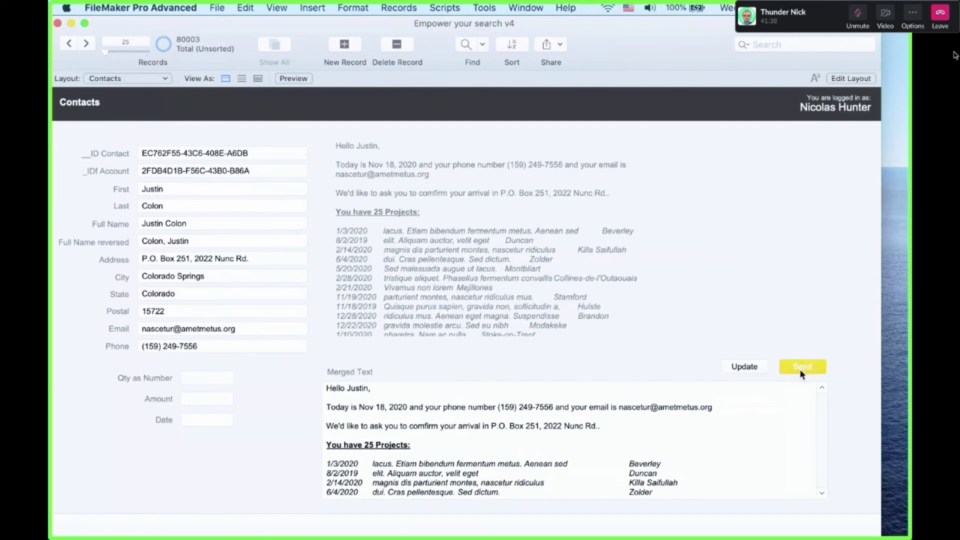
Send the merged letter to a new Mail draft and drag the compose window aside to reveal FileMaker
{"action": "left_click", "coordinate": [787, 375]}
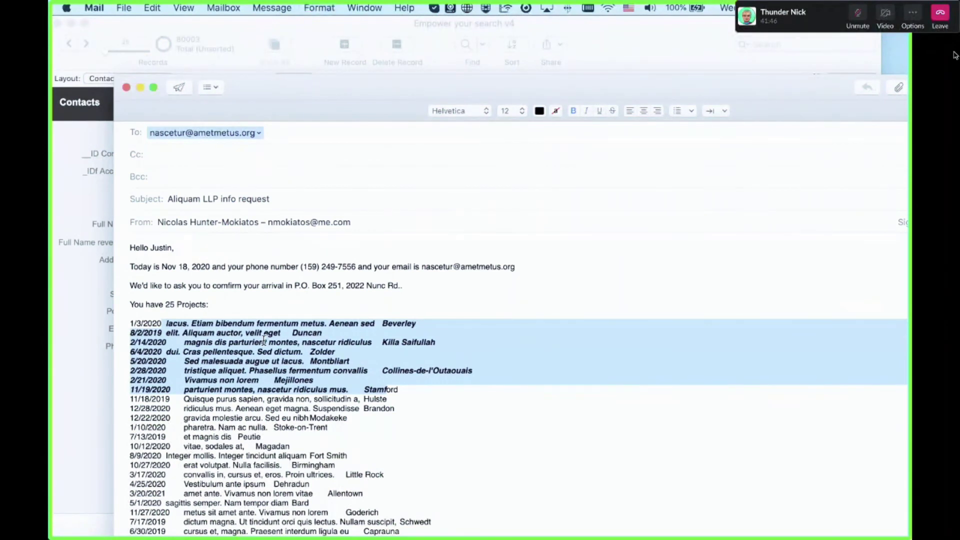
{"action": "left_click", "coordinate": [419, 314]}
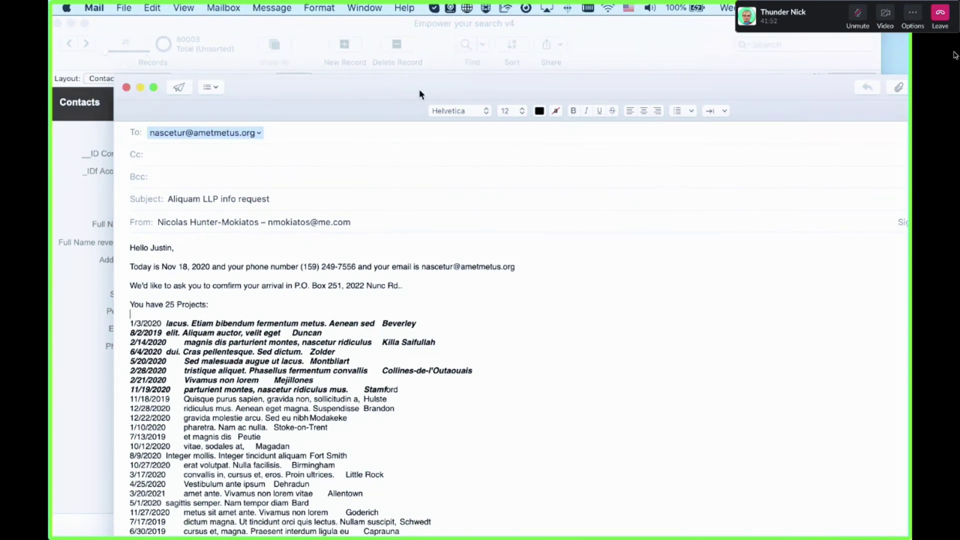
{"action": "left_click_drag", "start_coordinate": [419, 90], "coordinate": [906, 118]}
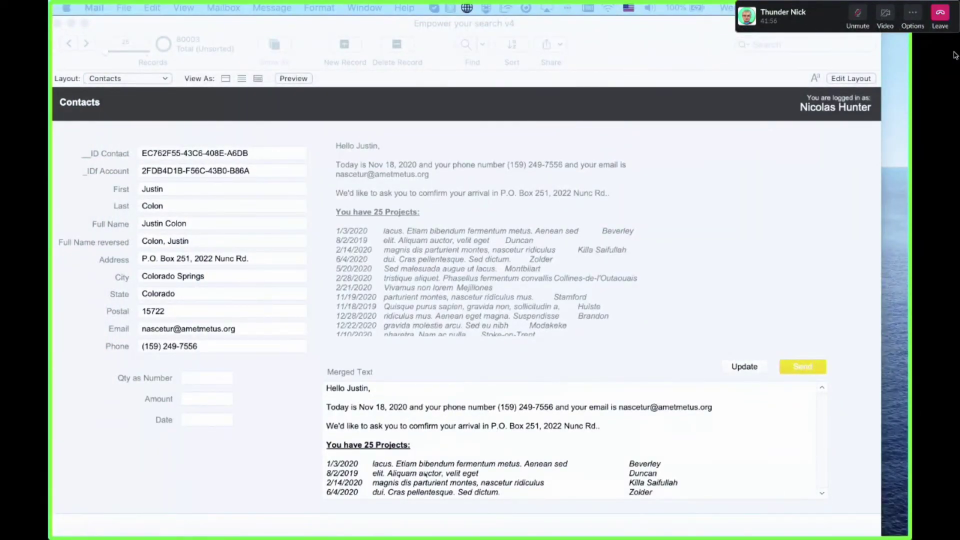
{"action": "left_click", "coordinate": [425, 473]}
{"action": "left_click", "coordinate": [368, 441]}
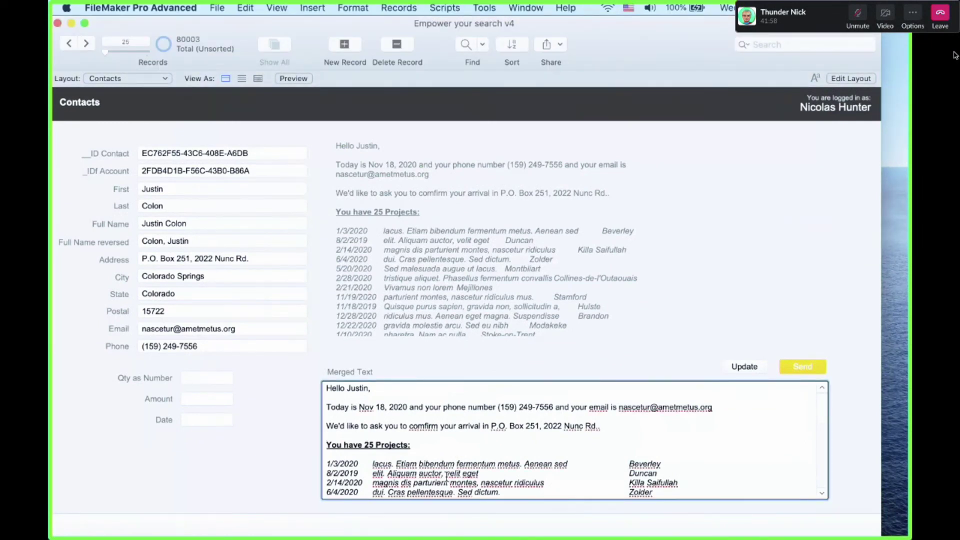
{"action": "left_click_drag", "start_coordinate": [447, 473], "coordinate": [353, 382]}
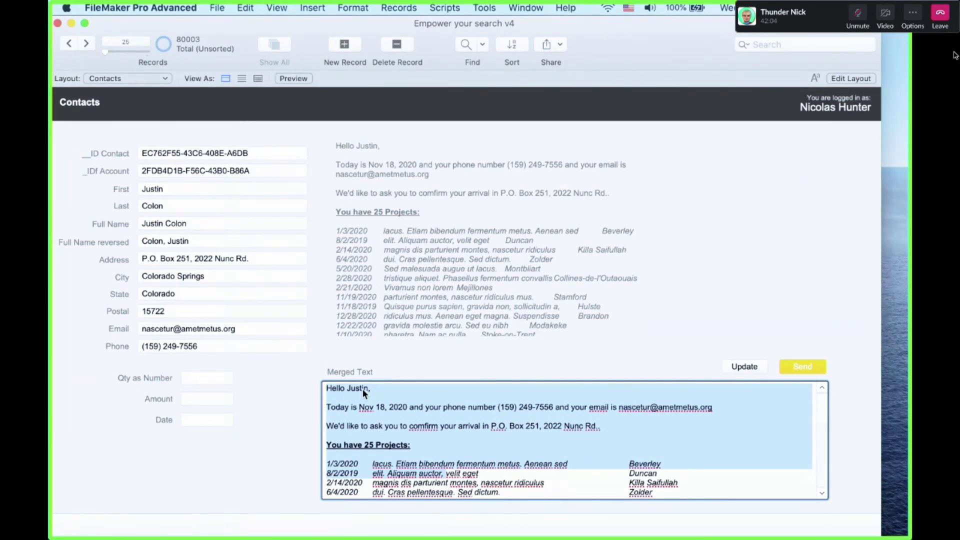
{"action": "left_click", "coordinate": [396, 368]}
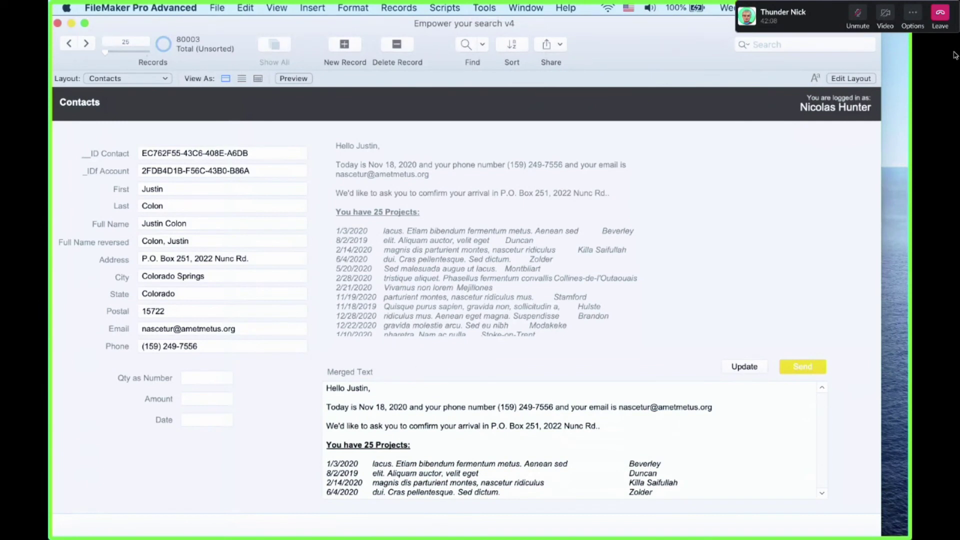
{"action": "left_click", "coordinate": [955, 55]}
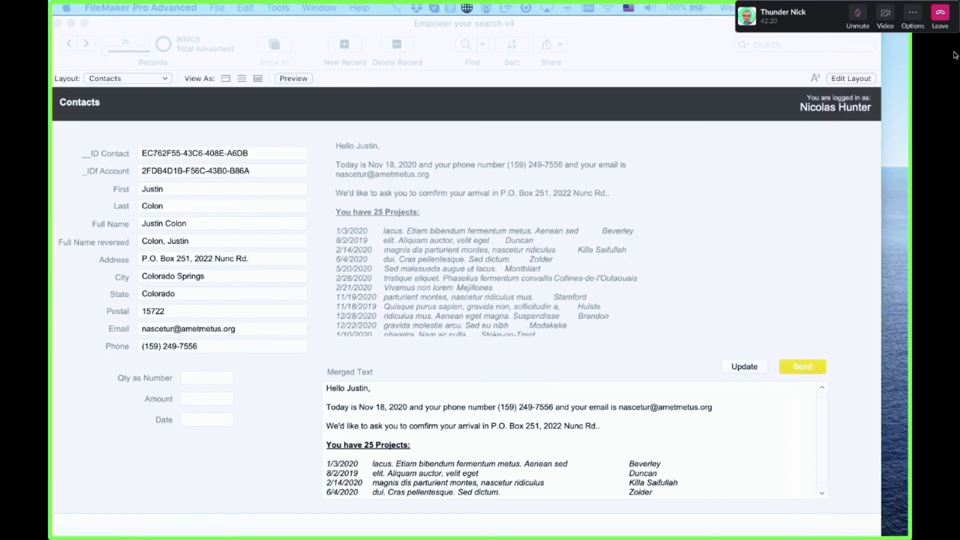
Temporarily add gibberish text to the contact's first name and commit the record
{"action": "left_click", "coordinate": [494, 252]}
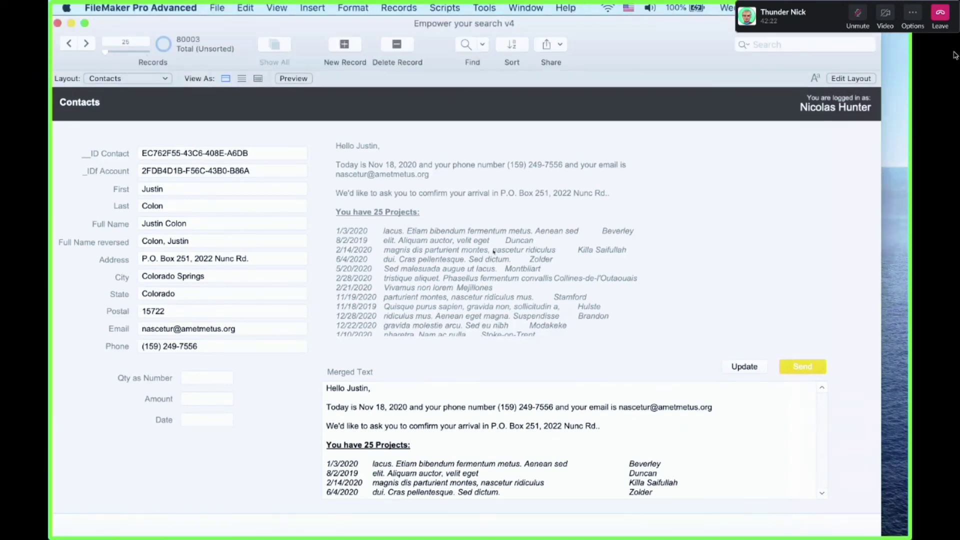
{"action": "left_click", "coordinate": [199, 188]}
{"action": "type", "text": "nksdnksnsnds"}
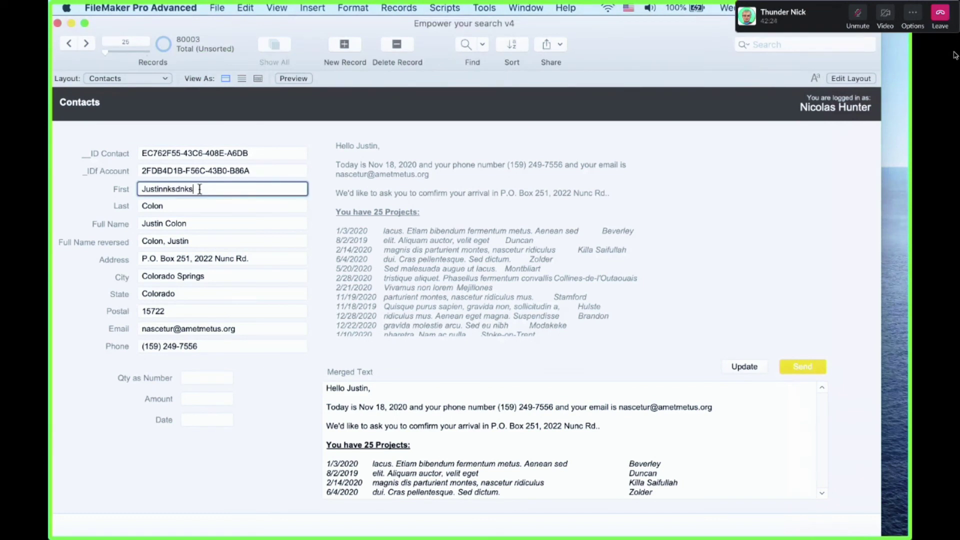
{"action": "left_click", "coordinate": [417, 427]}
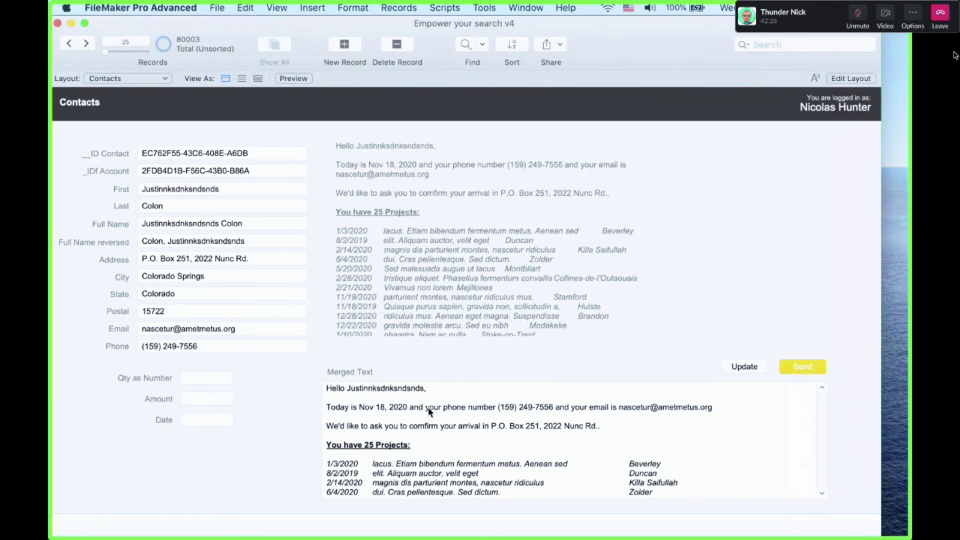
Insert a blank line after the greeting line in the layout's letter text block
{"action": "key", "text": "super+b"}
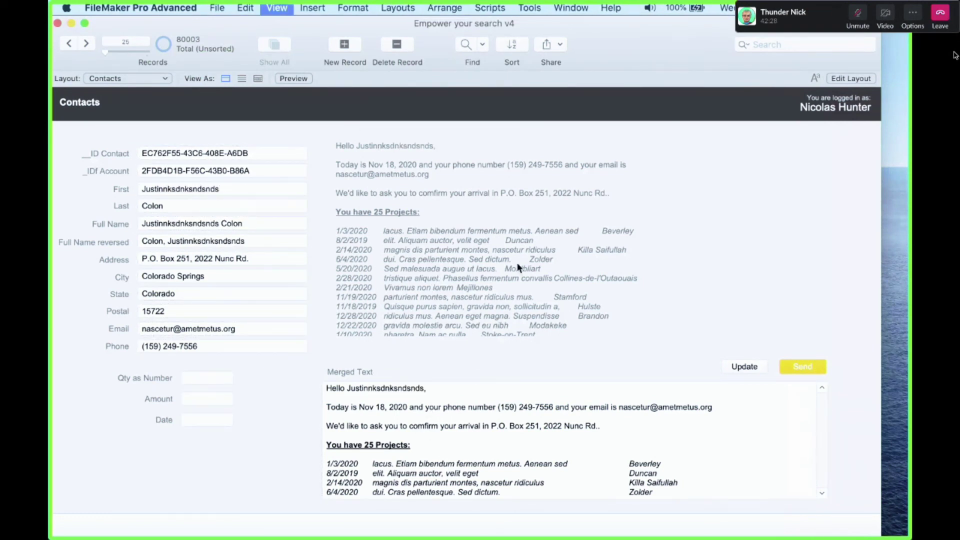
{"action": "scroll", "coordinate": [661, 245], "scroll_direction": "right", "scroll_amount": 3}
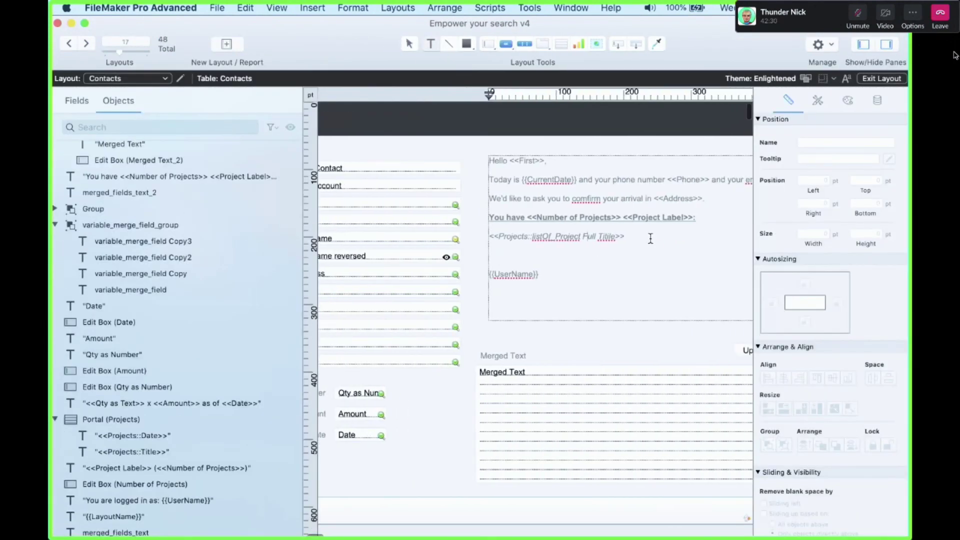
{"action": "left_click_drag", "start_coordinate": [705, 198], "coordinate": [488, 190]}
{"action": "key", "text": "Up"}
{"action": "key", "text": "Return"}
{"action": "key", "text": "super+l"}
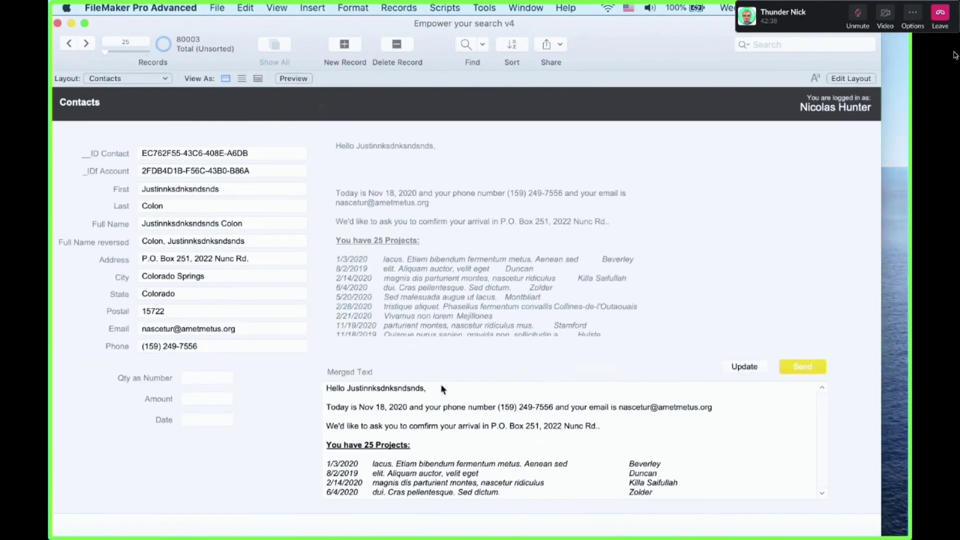
Remove the gibberish from the first name and regenerate Merged Text with Update
{"action": "left_click", "coordinate": [438, 398]}
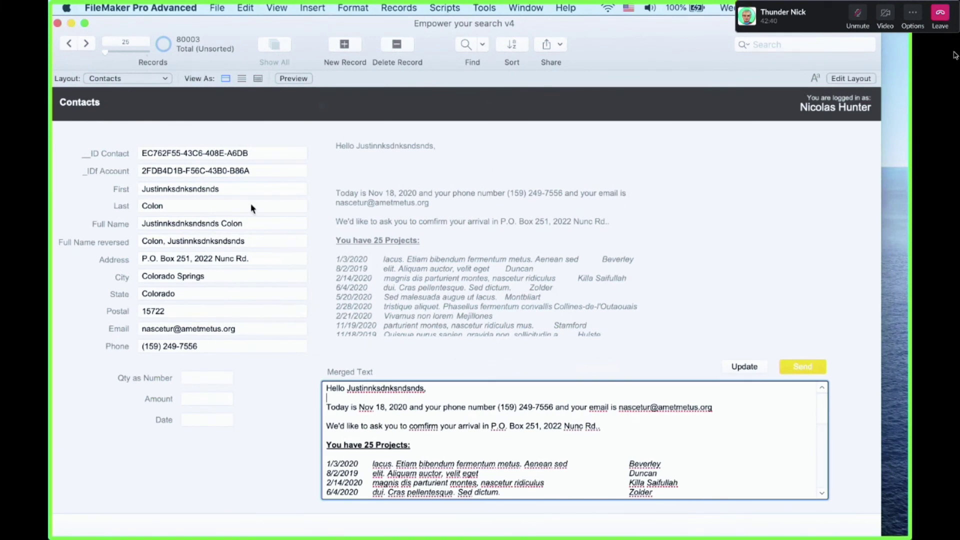
{"action": "left_click", "coordinate": [240, 190]}
{"action": "key", "text": "BackSpace"}
{"action": "key", "text": "BackSpace"}
{"action": "key", "text": "BackSpace"}
{"action": "key", "text": "BackSpace"}
{"action": "key", "text": "BackSpace"}
{"action": "key", "text": "BackSpace"}
{"action": "key", "text": "BackSpace"}
{"action": "key", "text": "BackSpace"}
{"action": "key", "text": "BackSpace"}
{"action": "key", "text": "BackSpace"}
{"action": "key", "text": "BackSpace"}
{"action": "key", "text": "BackSpace"}
{"action": "key", "text": "BackSpace"}
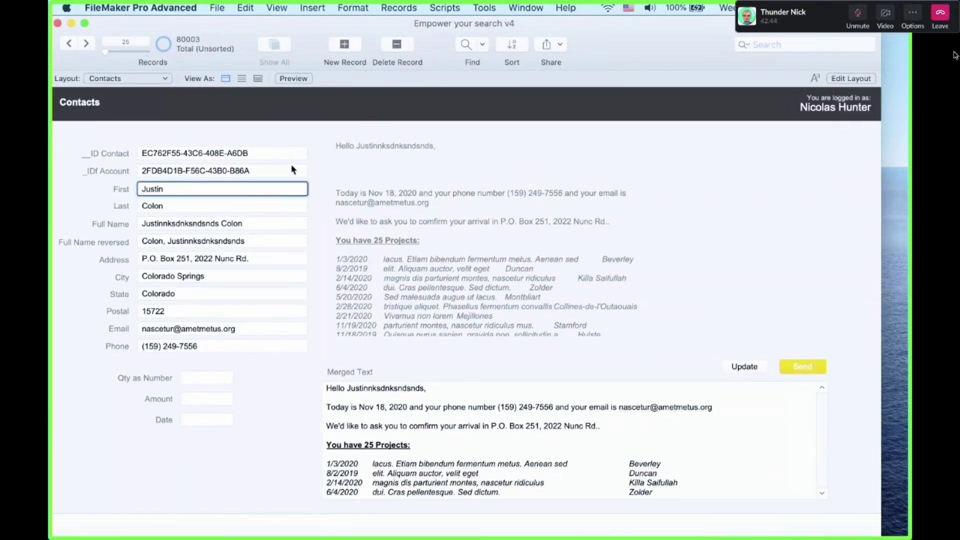
{"action": "left_click", "coordinate": [314, 171]}
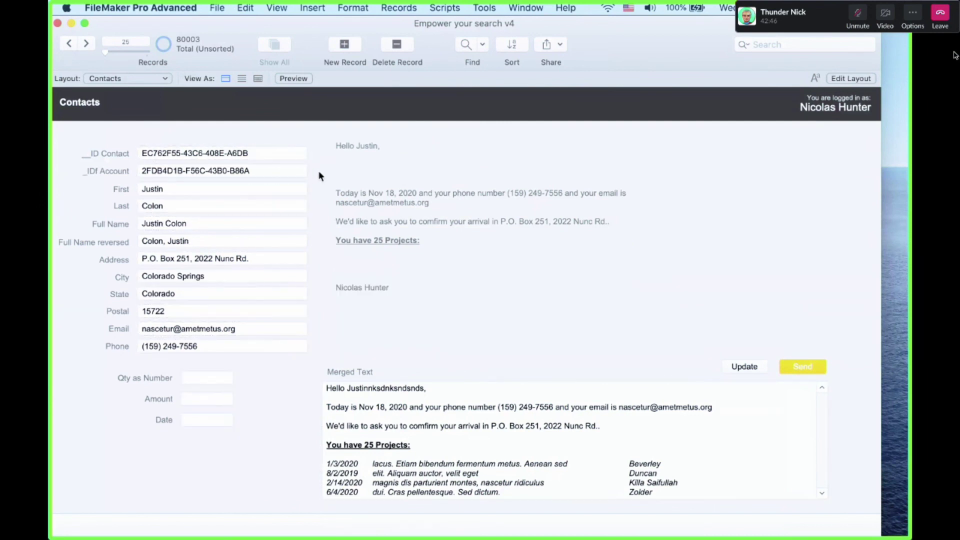
{"action": "left_click", "coordinate": [394, 341]}
{"action": "left_click", "coordinate": [394, 341]}
{"action": "left_click", "coordinate": [395, 340]}
{"action": "left_click", "coordinate": [394, 341]}
{"action": "left_click", "coordinate": [733, 368]}
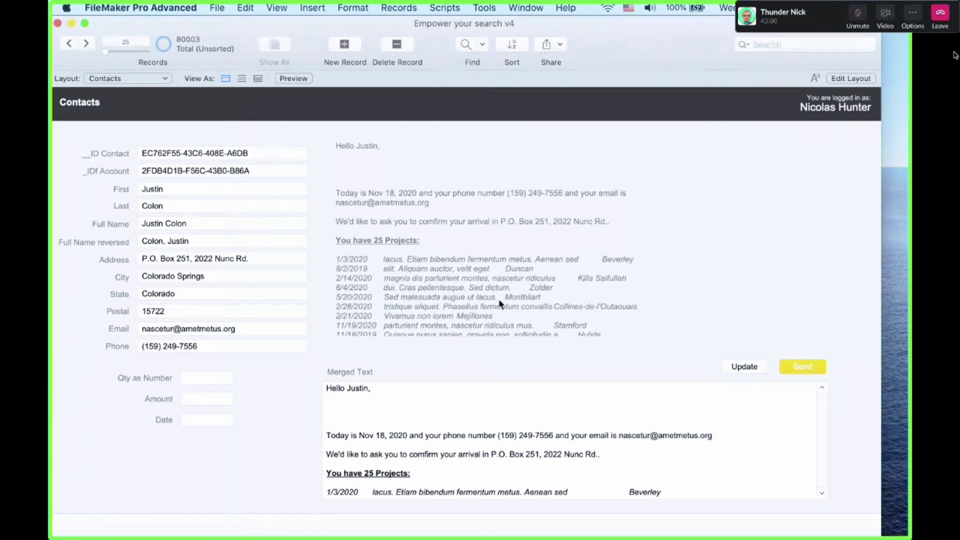
Toggle between Layout and Browse modes and click Update again to regenerate Merged Text
{"action": "left_click", "coordinate": [234, 189]}
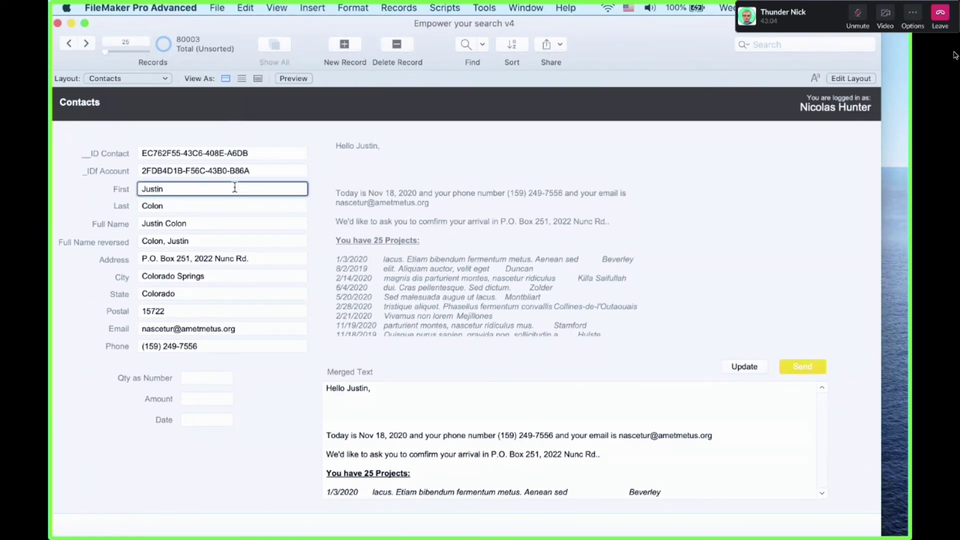
{"action": "left_click", "coordinate": [645, 297]}
{"action": "key", "text": "super+l"}
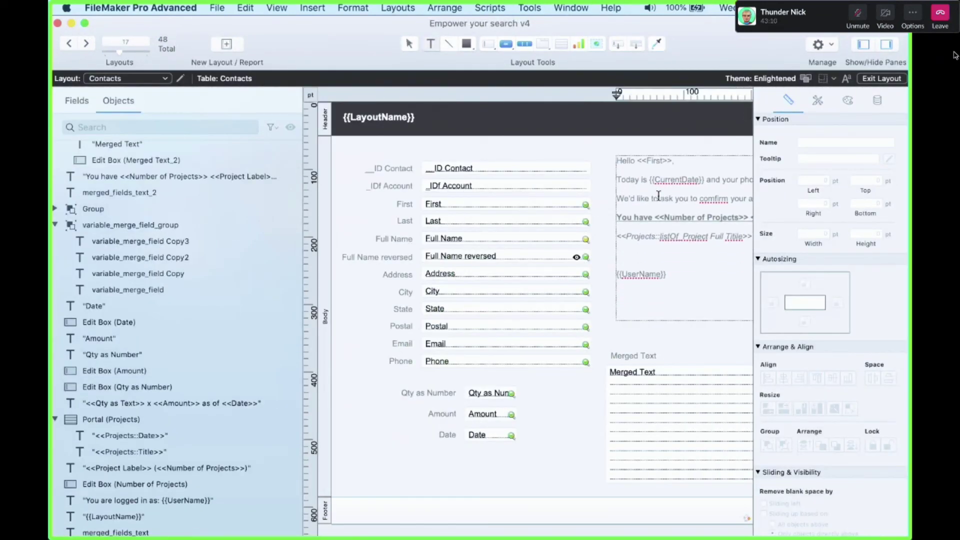
{"action": "key", "text": "super+b"}
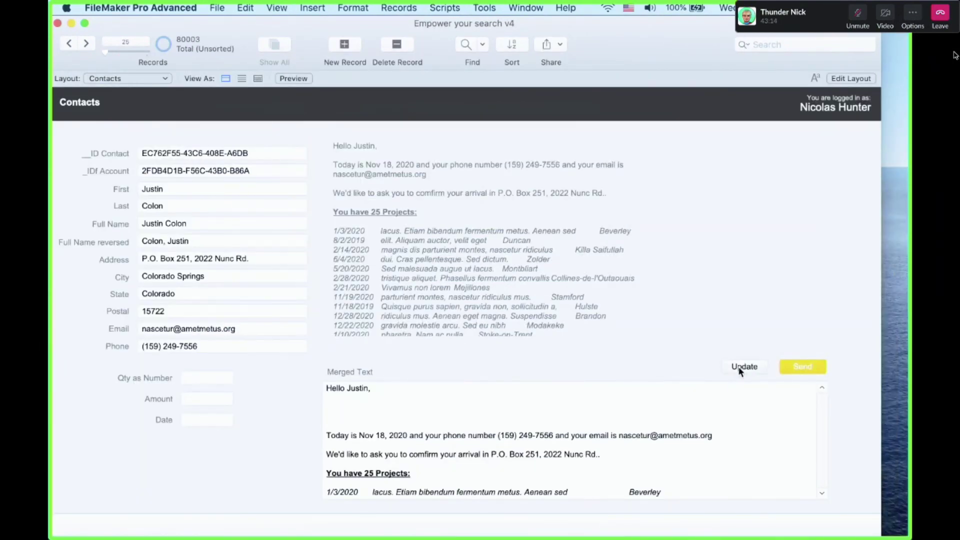
{"action": "left_click", "coordinate": [740, 368]}
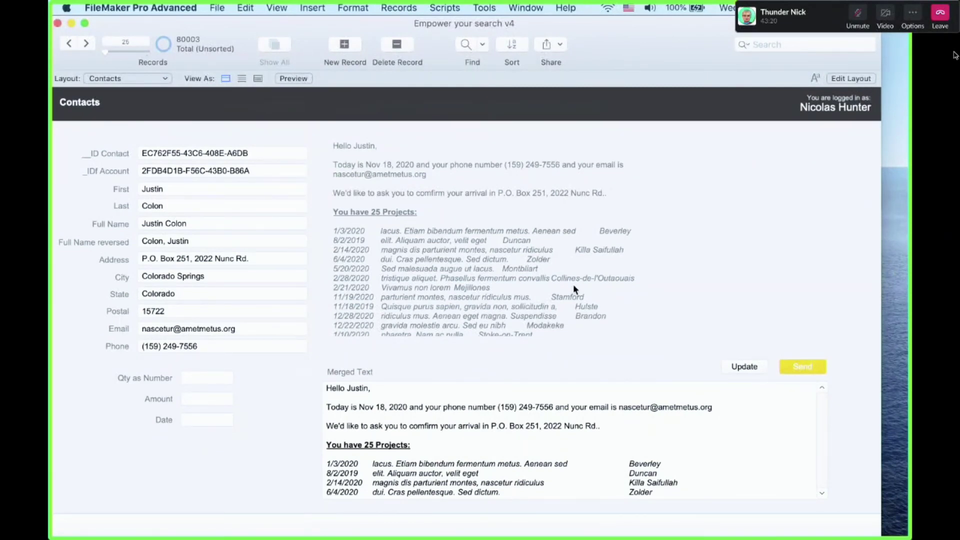
{"action": "left_click", "coordinate": [415, 399]}
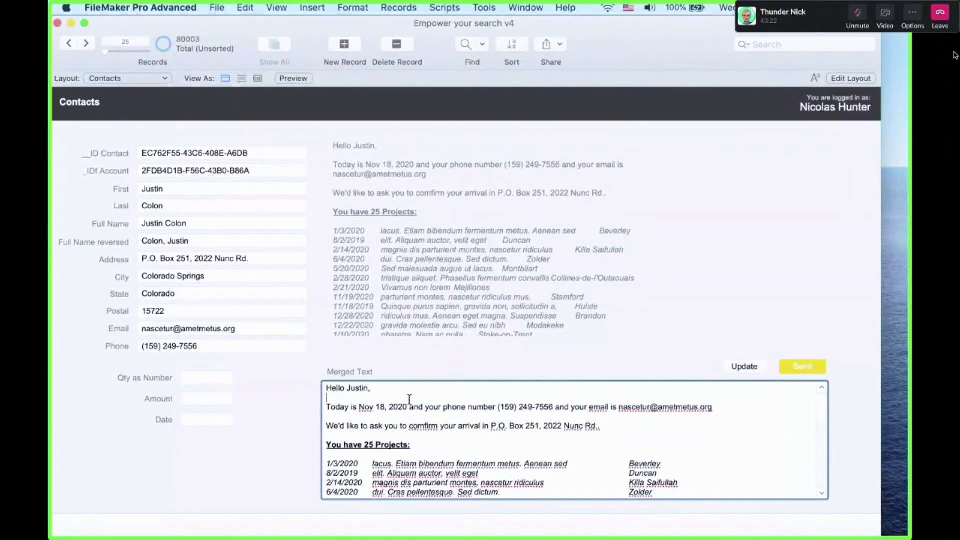
{"action": "left_click", "coordinate": [413, 372]}
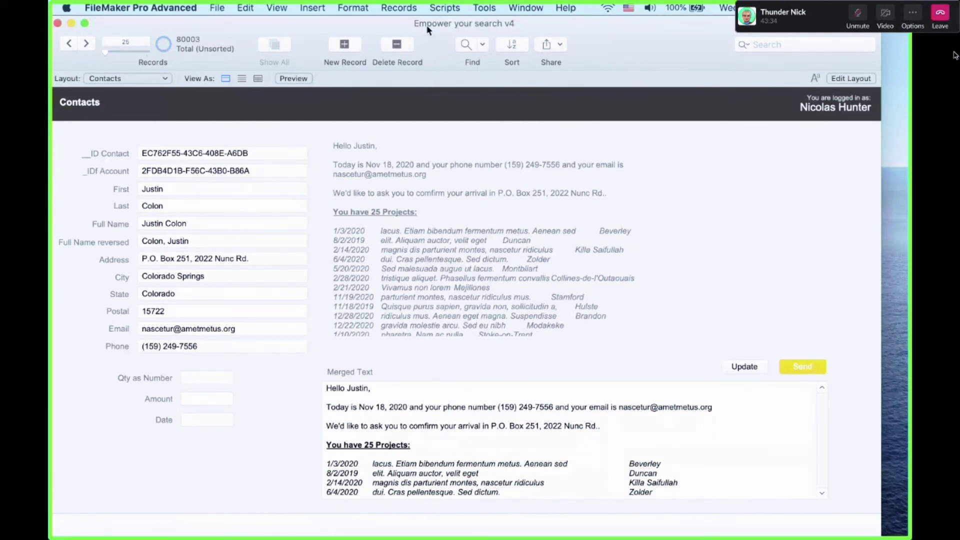
{"action": "left_click_drag", "start_coordinate": [427, 27], "coordinate": [429, 27]}
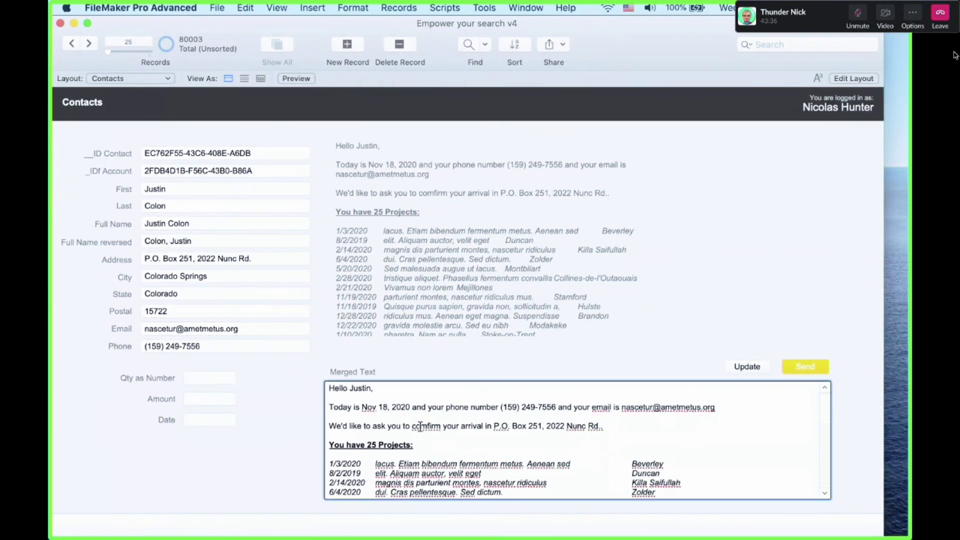
{"action": "key", "text": "super+l"}
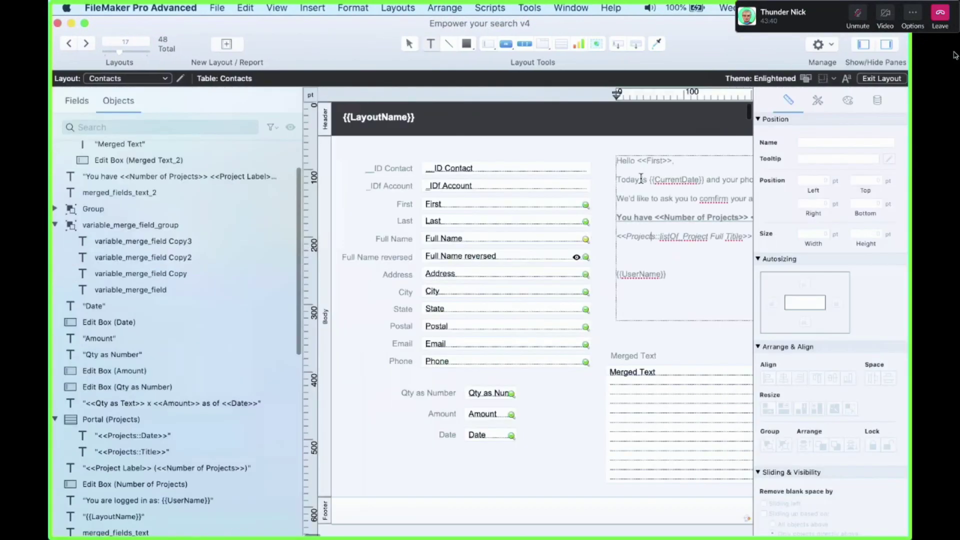
{"action": "key", "text": "super+b"}
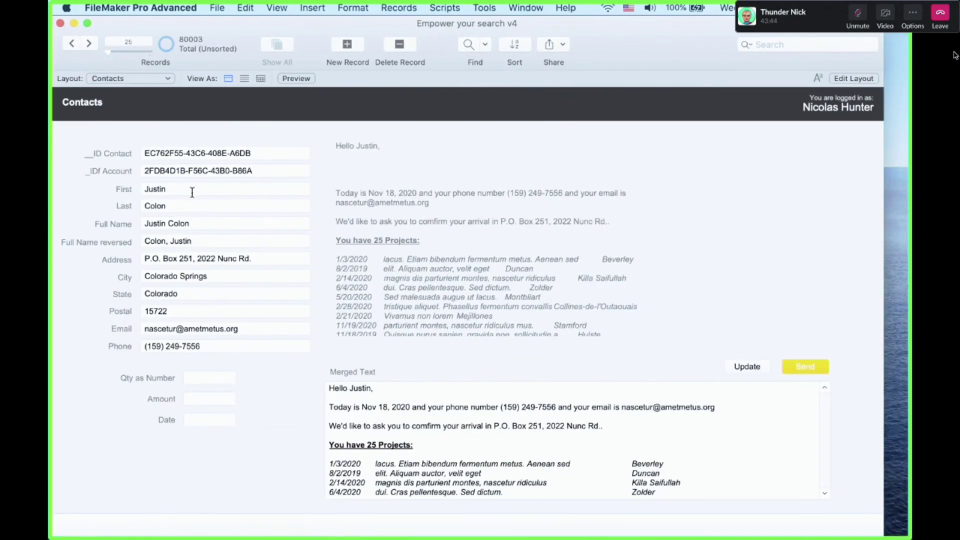
Add test text to the contact's first name, then delete it and commit the record
{"action": "left_click", "coordinate": [192, 192]}
{"action": "type", "text": ". dcsdsds"}
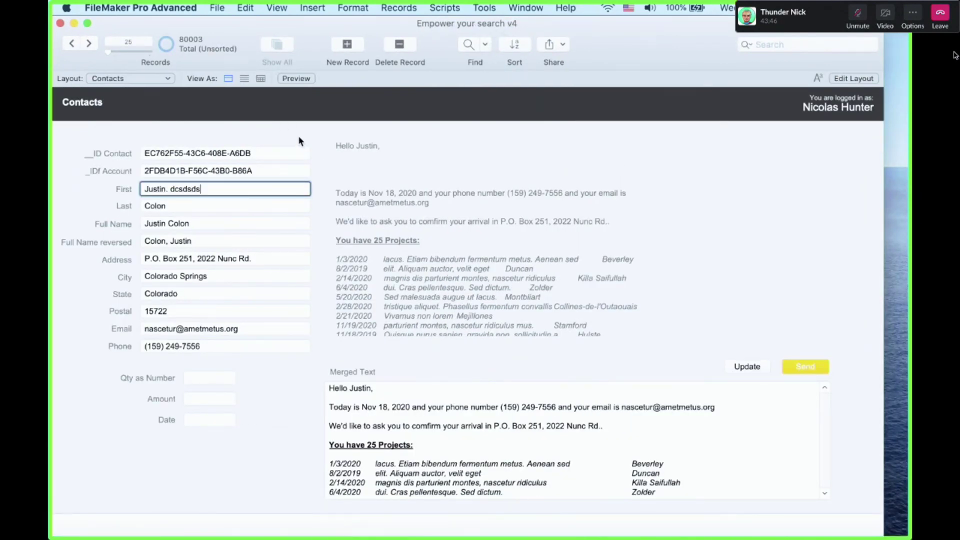
{"action": "left_click", "coordinate": [300, 142]}
{"action": "left_click", "coordinate": [214, 190]}
{"action": "key", "text": "BackSpace"}
{"action": "key", "text": "BackSpace"}
{"action": "key", "text": "BackSpace"}
{"action": "key", "text": "BackSpace"}
{"action": "key", "text": "BackSpace"}
{"action": "key", "text": "BackSpace"}
{"action": "key", "text": "BackSpace"}
{"action": "key", "text": "BackSpace"}
{"action": "key", "text": "BackSpace"}
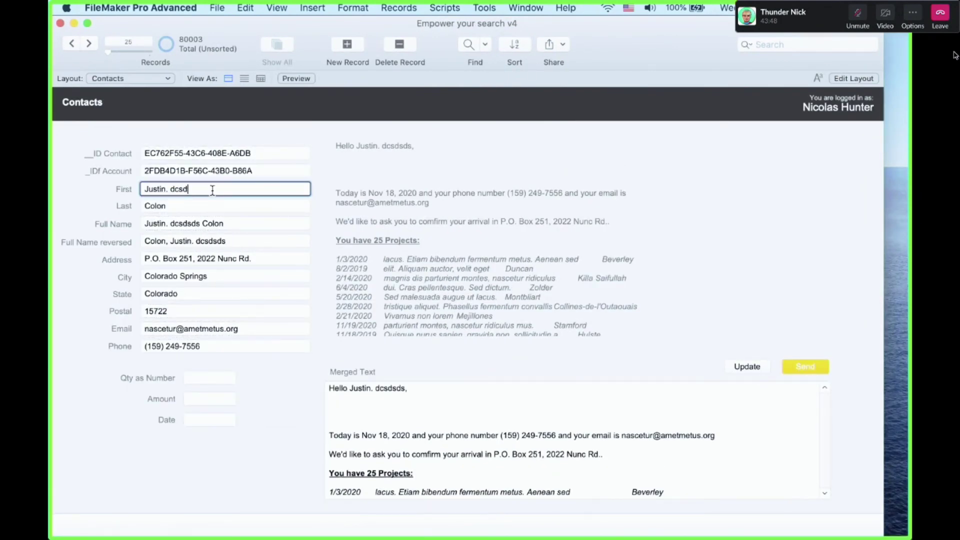
{"action": "left_click", "coordinate": [299, 136]}
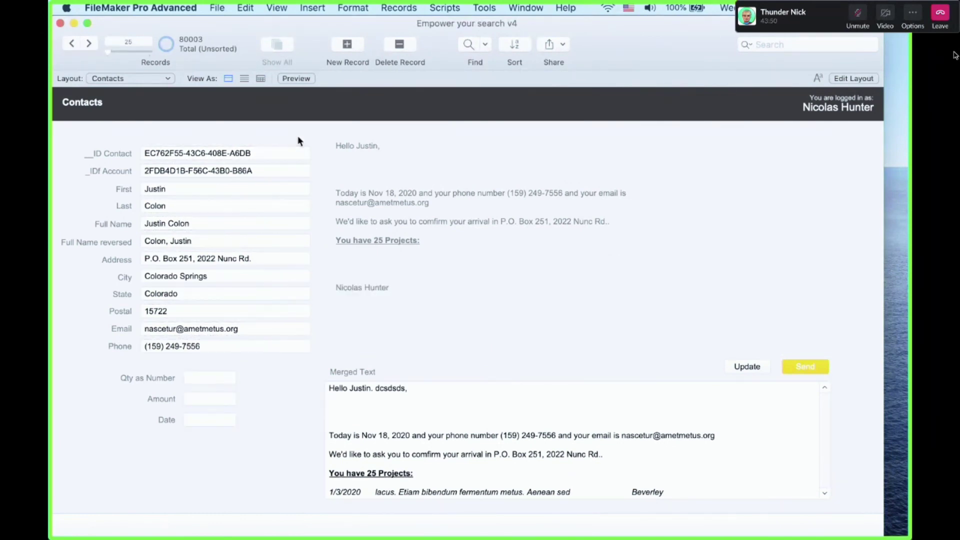
{"action": "key", "text": "super+b"}
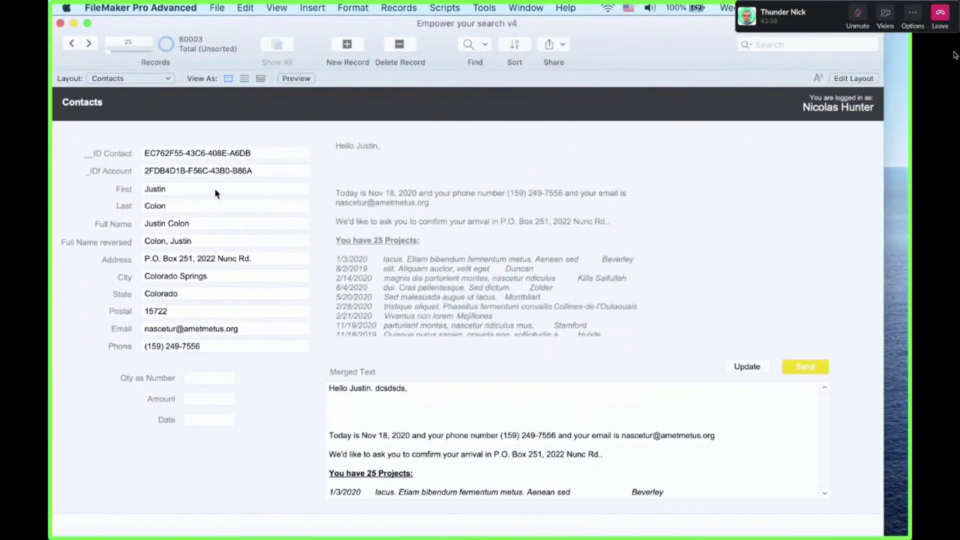
Replace the first name with the contact's correct first name and refresh Merged Text with Update
{"action": "left_click", "coordinate": [216, 191]}
{"action": "key", "text": "super+space"}
{"action": "key", "text": "Escape"}
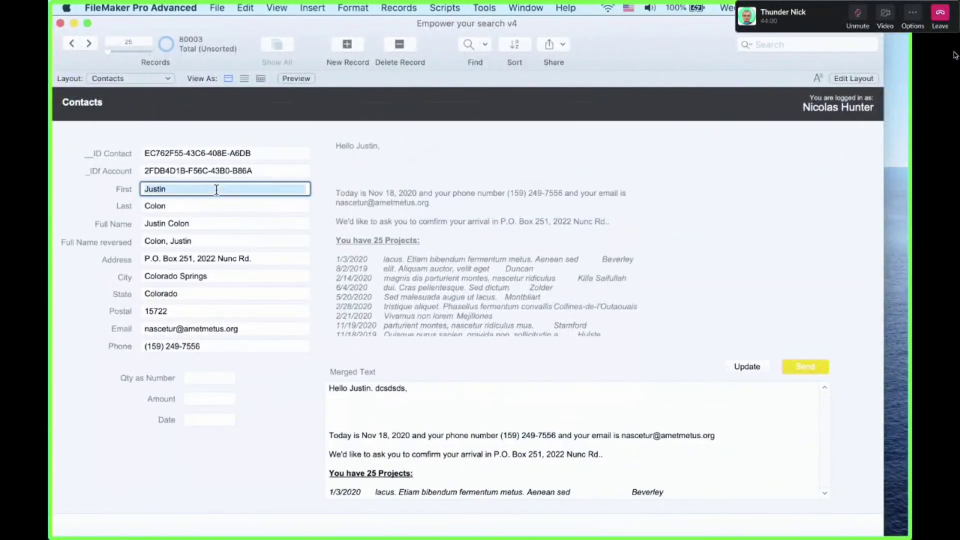
{"action": "type", "text": "fdfdfdf"}
{"action": "left_click", "coordinate": [350, 161]}
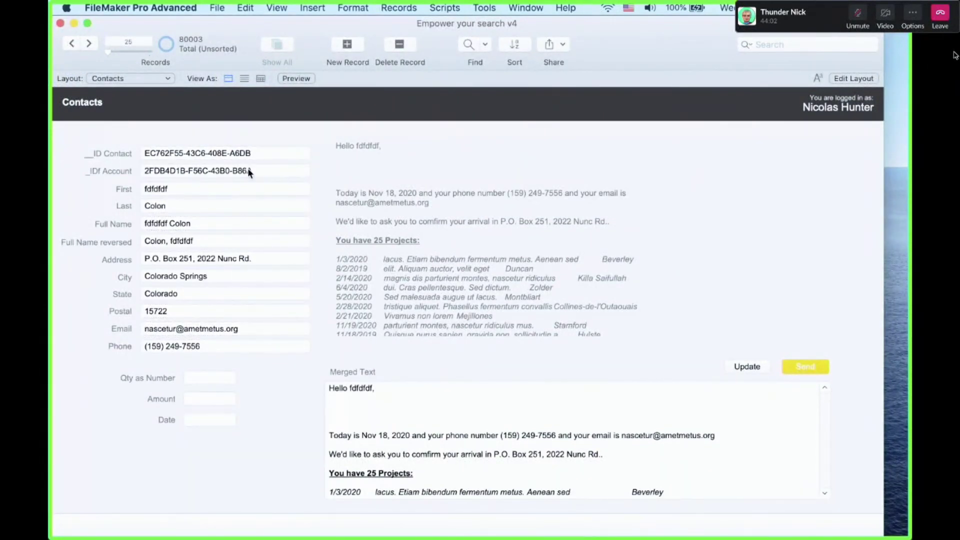
{"action": "left_click", "coordinate": [230, 187]}
{"action": "type", "text": "Justi"}
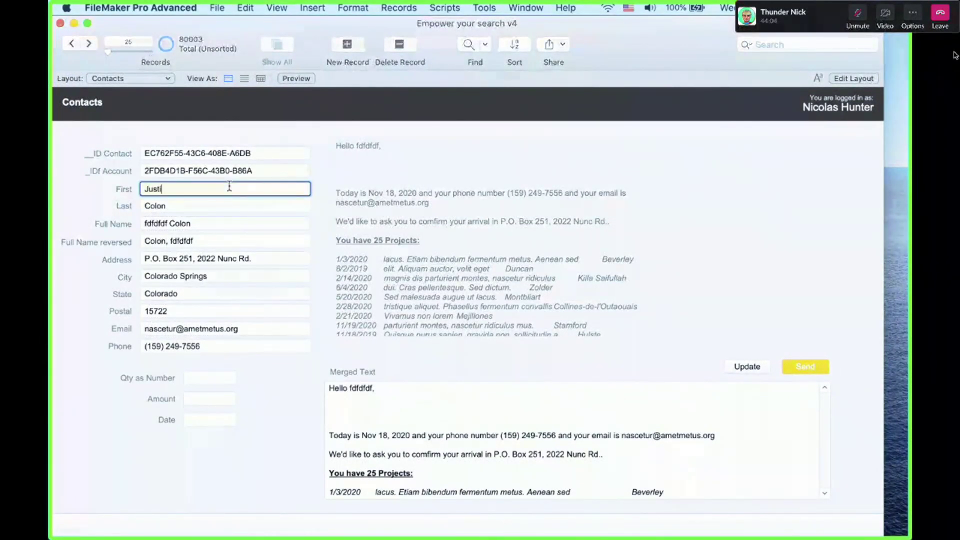
{"action": "type", "text": "n"}
{"action": "left_click", "coordinate": [390, 170]}
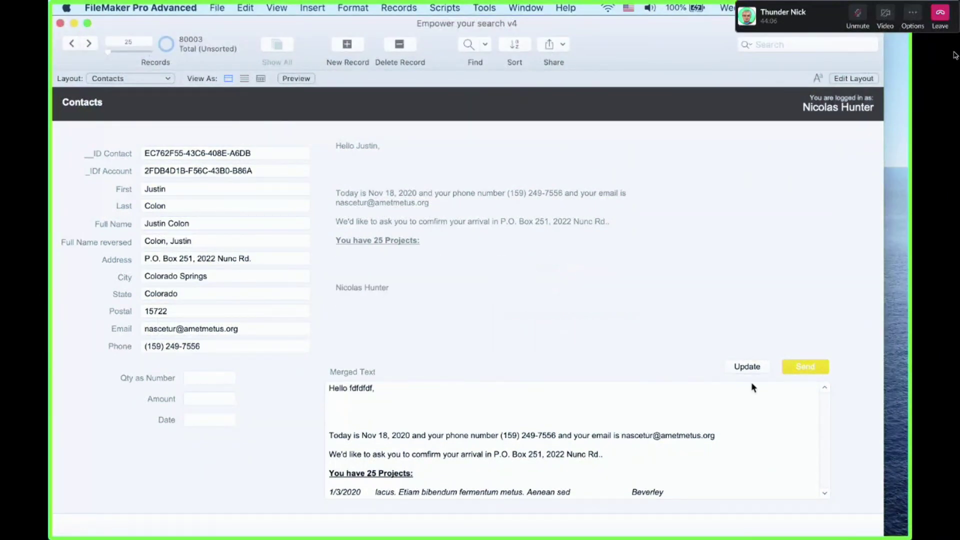
{"action": "left_click", "coordinate": [751, 366]}
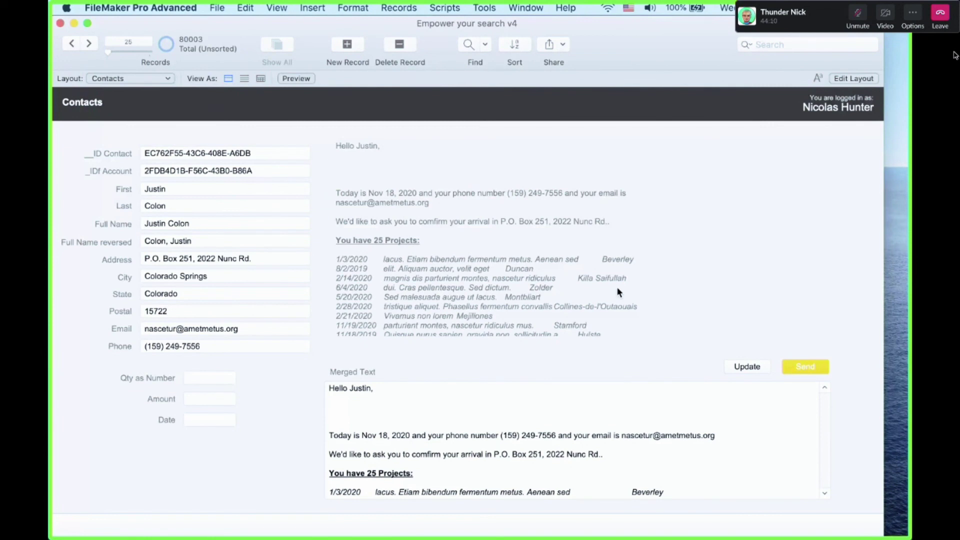
Open the Script Debugger from the Tools menu
{"action": "left_click", "coordinate": [191, 188]}
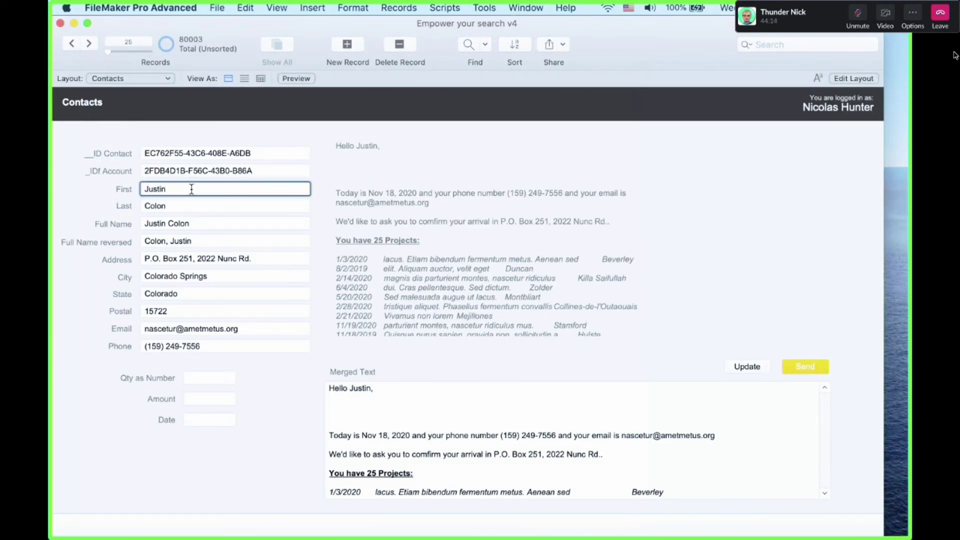
{"action": "left_click", "coordinate": [485, 8]}
{"action": "left_click", "coordinate": [505, 23]}
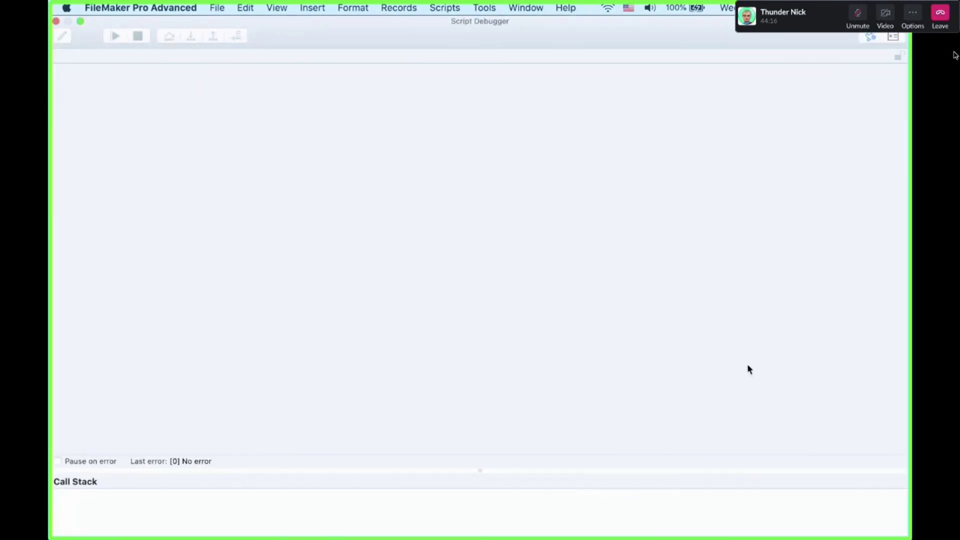
Rerun Update under the Script Debugger, stepping into the OnCommitRecord trigger and running it to completion
{"action": "left_click_drag", "start_coordinate": [664, 35], "coordinate": [797, 431]}
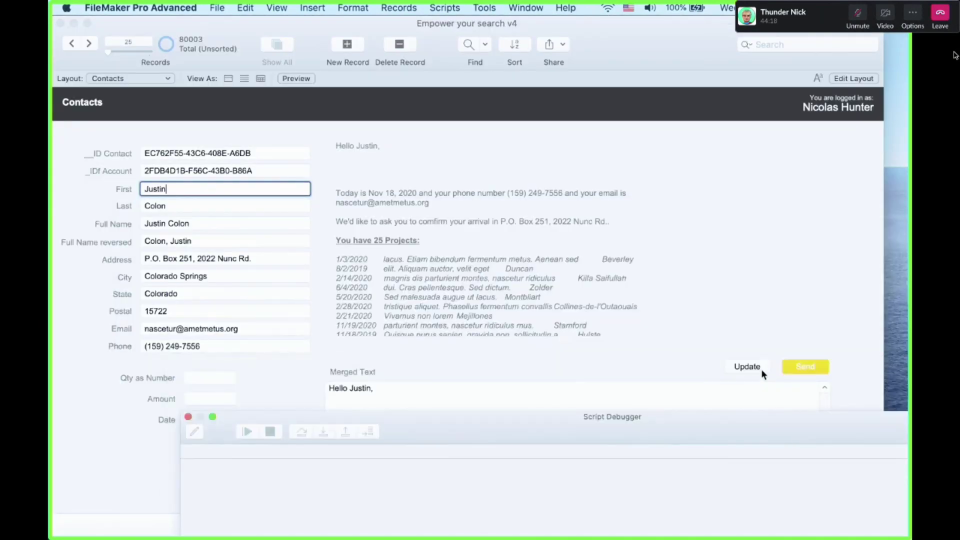
{"action": "left_click", "coordinate": [761, 369]}
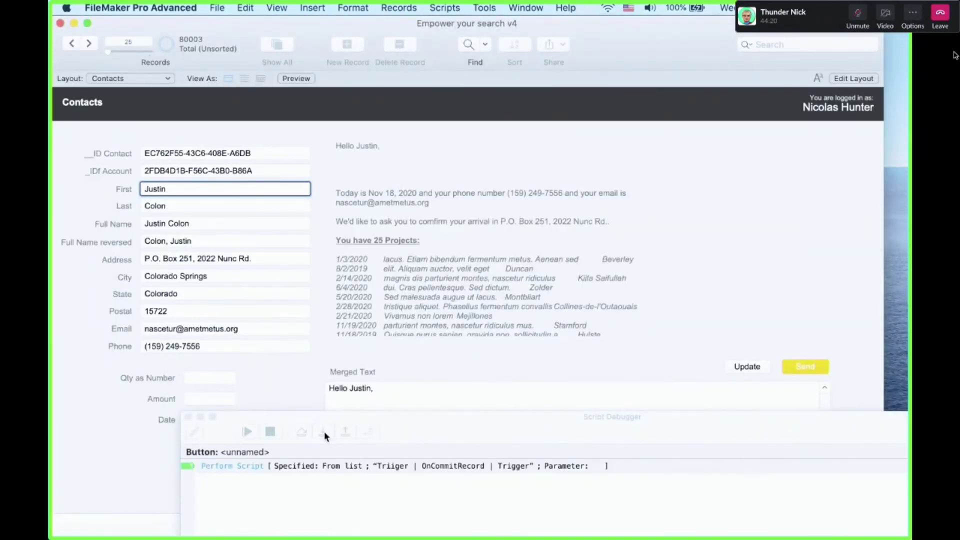
{"action": "left_click", "coordinate": [324, 431]}
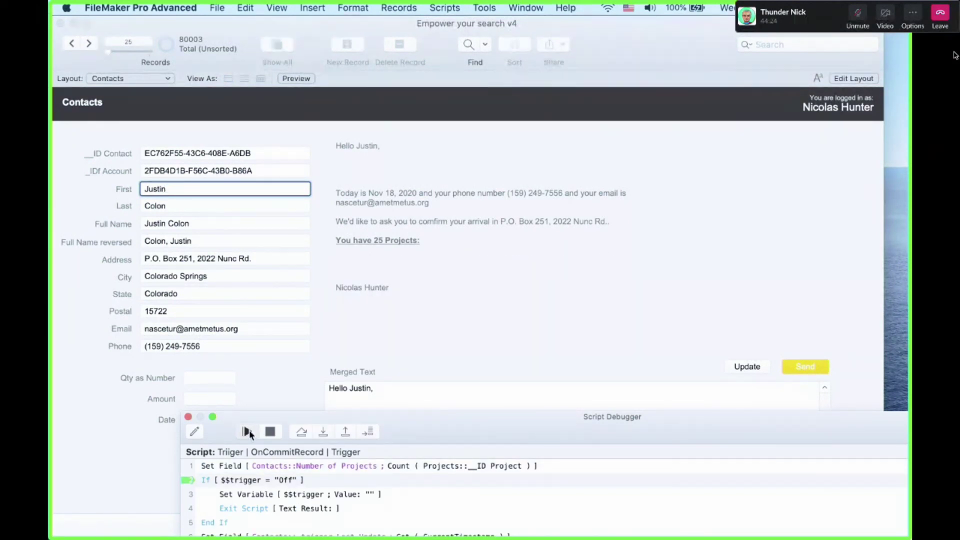
{"action": "left_click", "coordinate": [248, 432]}
{"action": "left_click", "coordinate": [386, 414]}
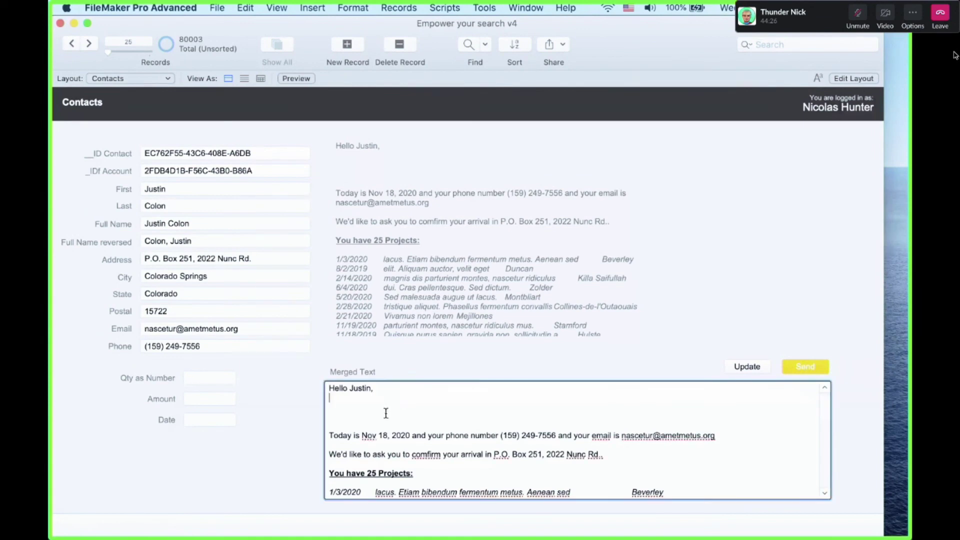
{"action": "left_click", "coordinate": [391, 176]}
Delete the blank lines above 'Today is' in the merged greeting block, then return to Browse mode
{"action": "key", "text": "super+l"}
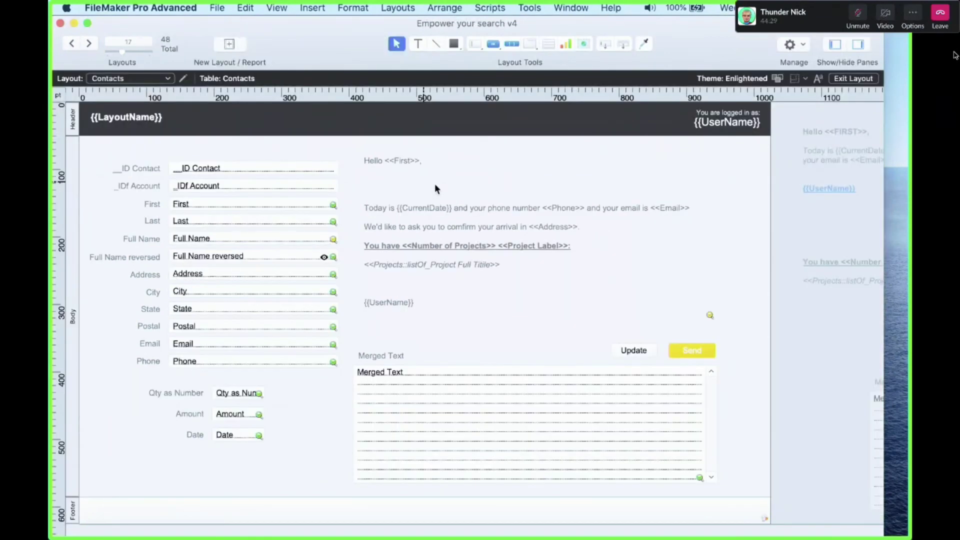
{"action": "double_click", "coordinate": [434, 185]}
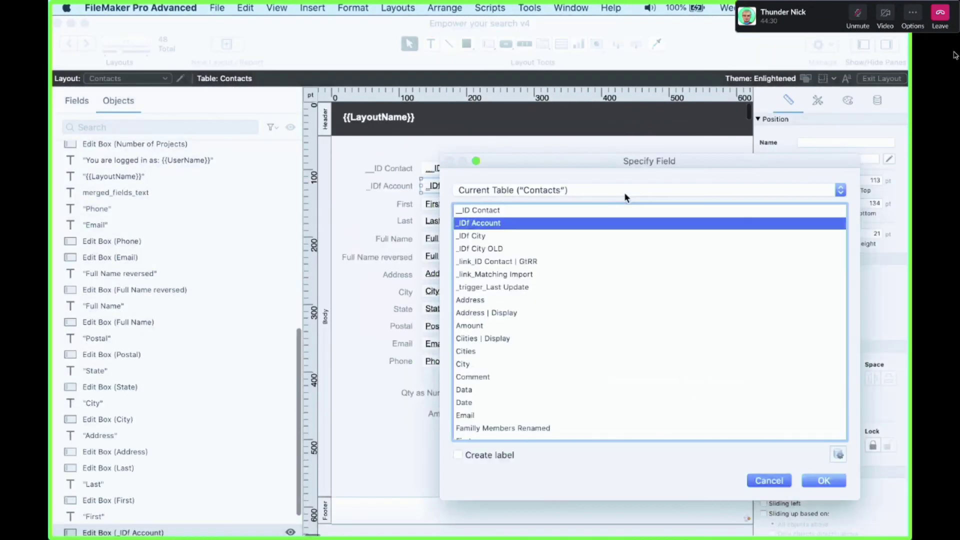
{"action": "key", "text": "Escape"}
{"action": "left_click", "coordinate": [626, 190]}
{"action": "double_click", "coordinate": [626, 191]}
{"action": "key", "text": "BackSpace"}
{"action": "key", "text": "BackSpace"}
{"action": "key", "text": "BackSpace"}
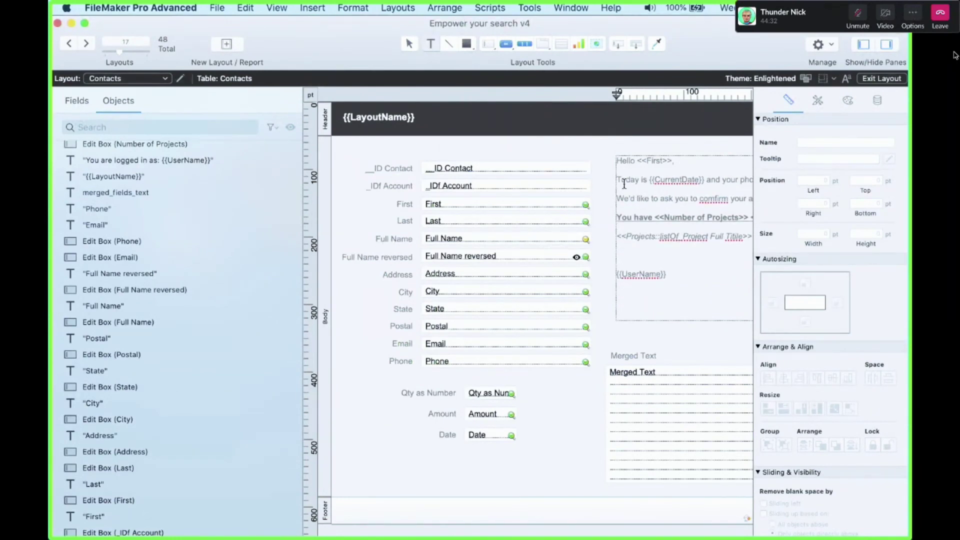
{"action": "key", "text": "super+b"}
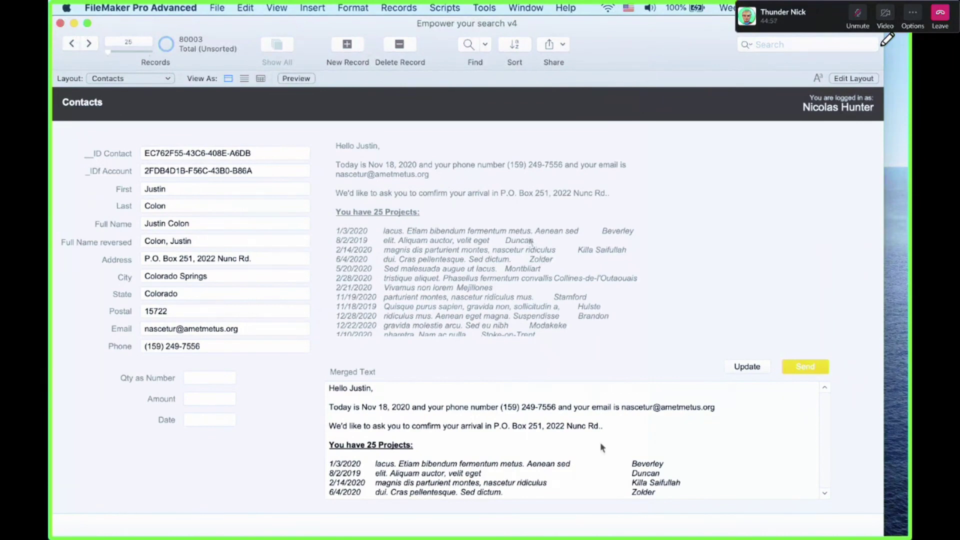
Scroll through Merged Text, selecting the blank line and the whole project list to review them
{"action": "left_click", "coordinate": [600, 443]}
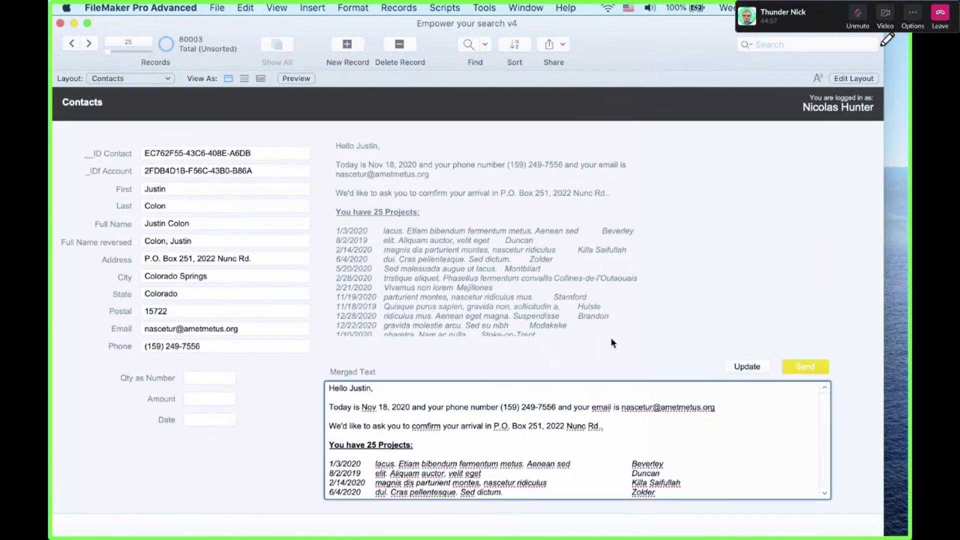
{"action": "left_click", "coordinate": [611, 338]}
{"action": "left_click", "coordinate": [617, 431]}
{"action": "scroll", "coordinate": [618, 433], "scroll_direction": "down", "scroll_amount": 10}
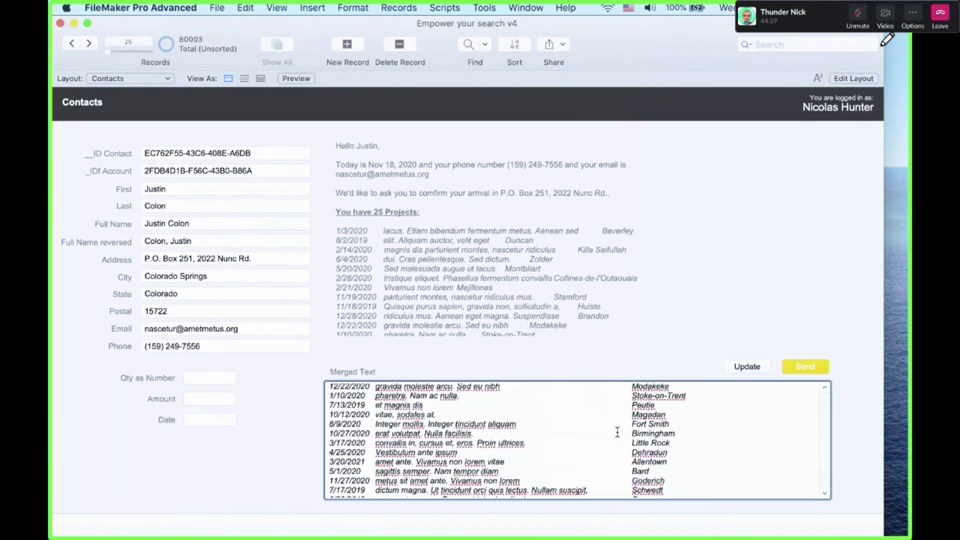
{"action": "scroll", "coordinate": [617, 433], "scroll_direction": "up", "scroll_amount": 10}
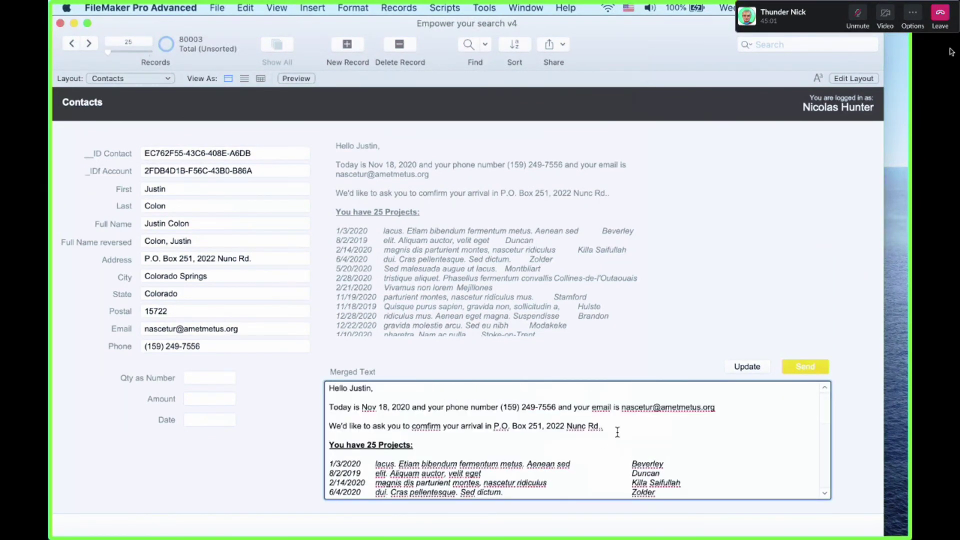
{"action": "scroll", "coordinate": [618, 433], "scroll_direction": "down", "scroll_amount": 5}
{"action": "scroll", "coordinate": [617, 433], "scroll_direction": "up", "scroll_amount": 1}
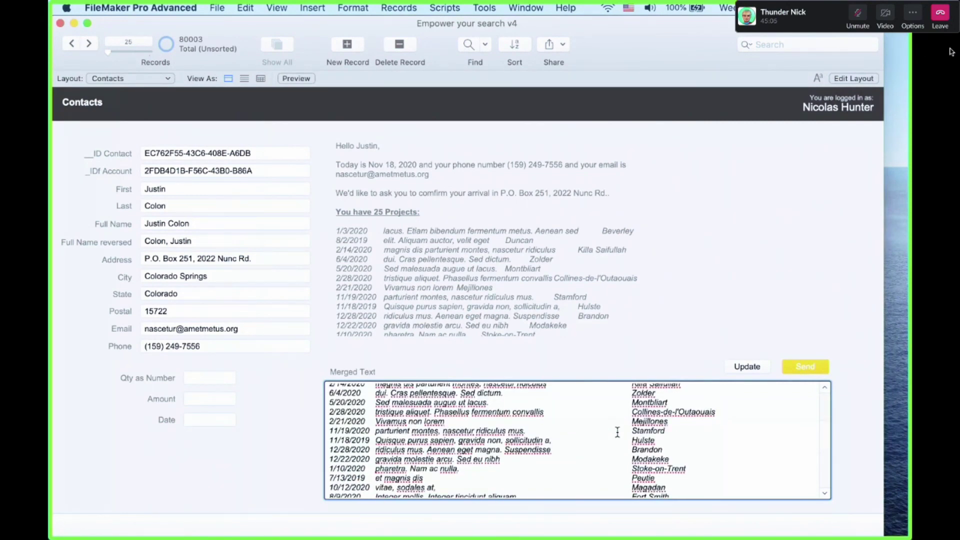
{"action": "scroll", "coordinate": [618, 433], "scroll_direction": "up", "scroll_amount": 5}
{"action": "triple_click", "coordinate": [333, 454]}
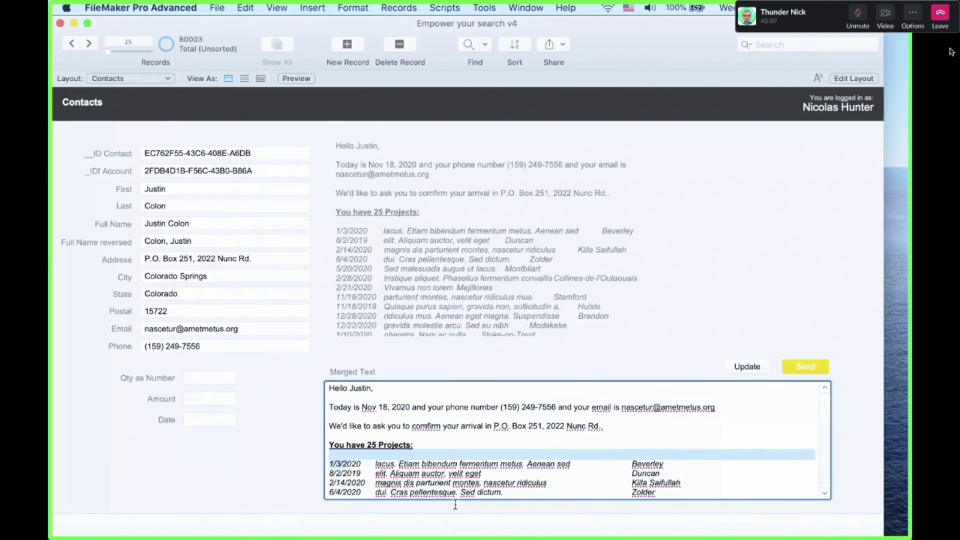
{"action": "left_click_drag", "start_coordinate": [456, 505], "coordinate": [536, 538]}
{"action": "scroll", "coordinate": [565, 424], "scroll_direction": "up", "scroll_amount": 8}
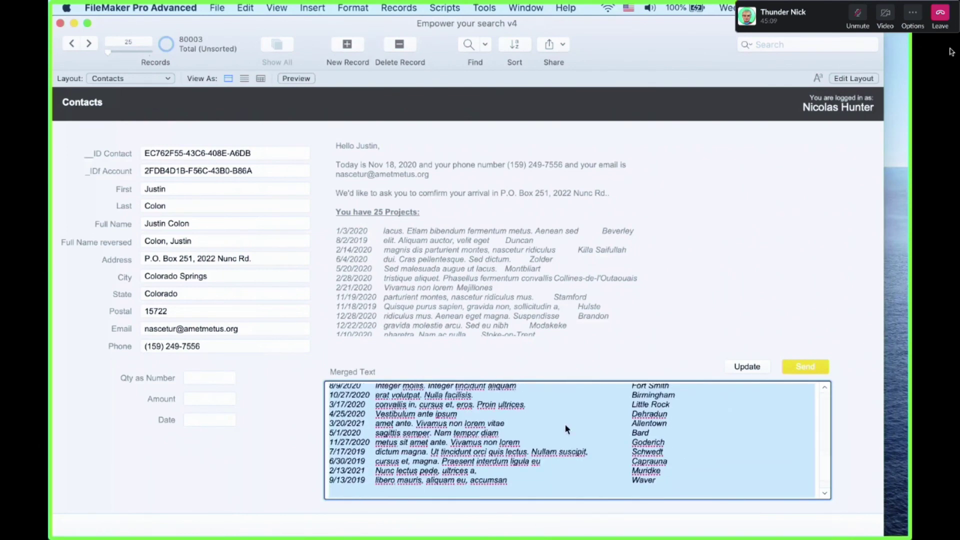
{"action": "scroll", "coordinate": [565, 424], "scroll_direction": "down", "scroll_amount": 2}
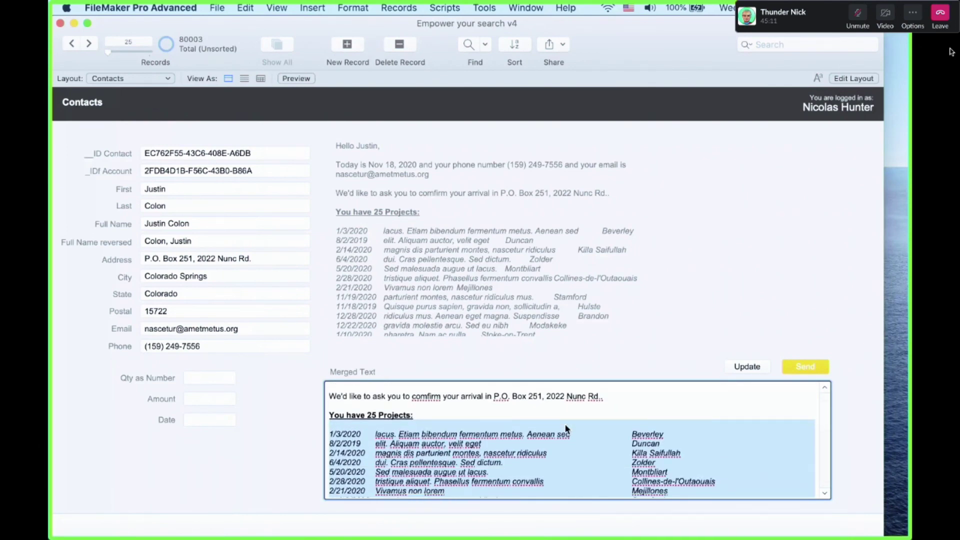
{"action": "left_click", "coordinate": [555, 429]}
Highlight the 2/28/2020 project's title and the city Collines-de-l'Outaouais in the list
{"action": "scroll", "coordinate": [553, 429], "scroll_direction": "down", "scroll_amount": 3}
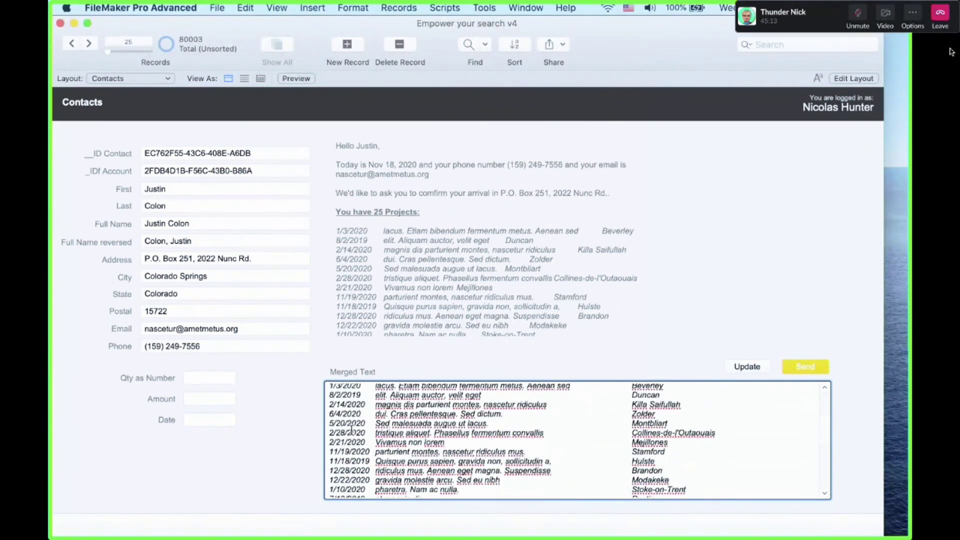
{"action": "left_click_drag", "start_coordinate": [329, 432], "coordinate": [543, 435]}
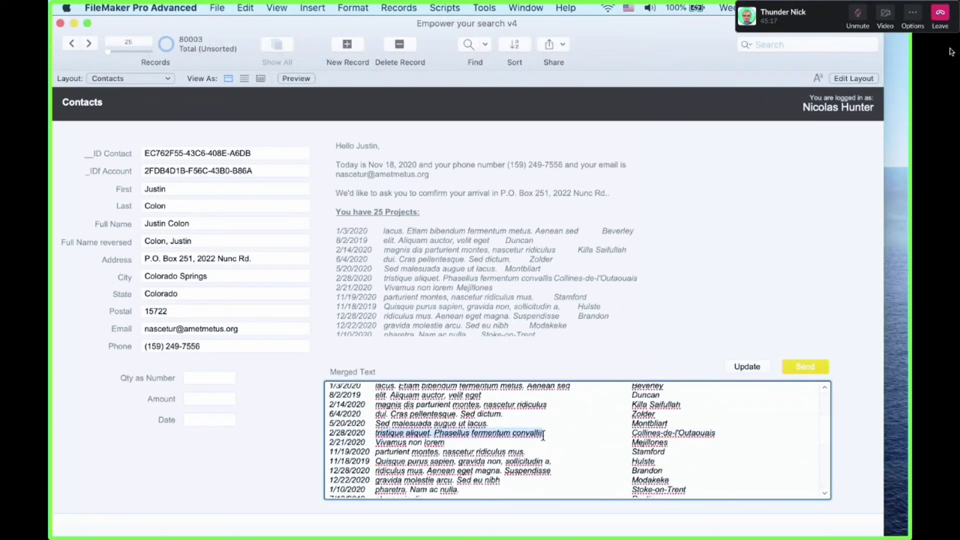
{"action": "left_click_drag", "start_coordinate": [632, 434], "coordinate": [716, 433]}
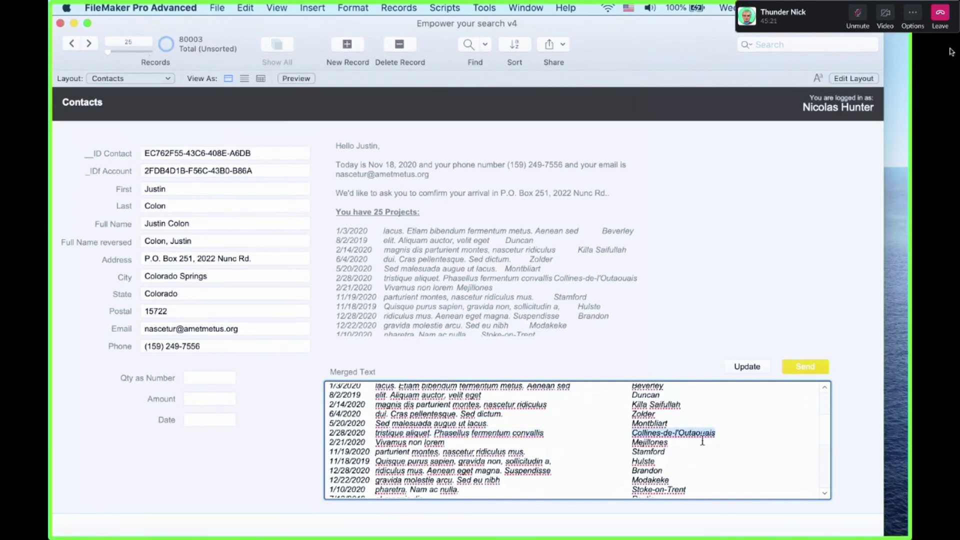
{"action": "scroll", "coordinate": [550, 438], "scroll_direction": "up", "scroll_amount": 4}
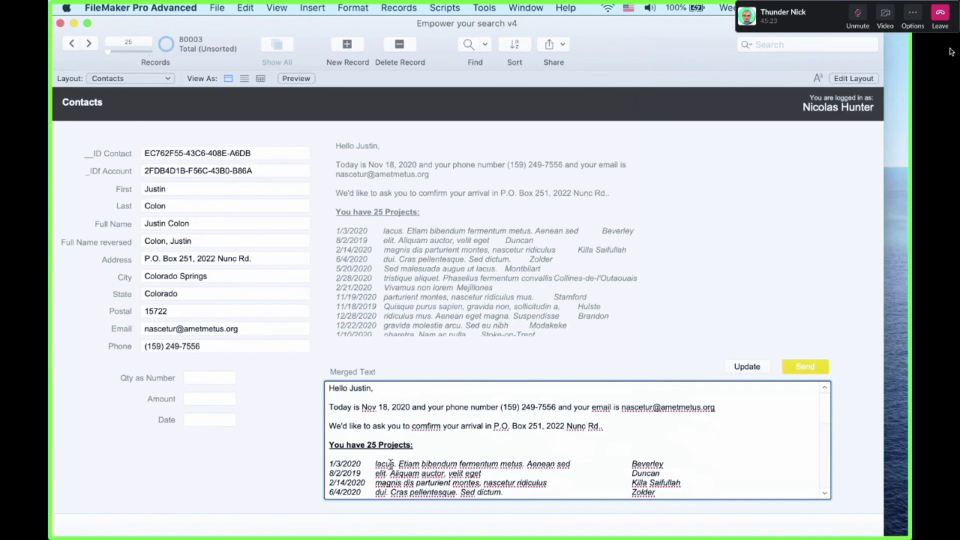
{"action": "scroll", "coordinate": [390, 465], "scroll_direction": "down", "scroll_amount": 5}
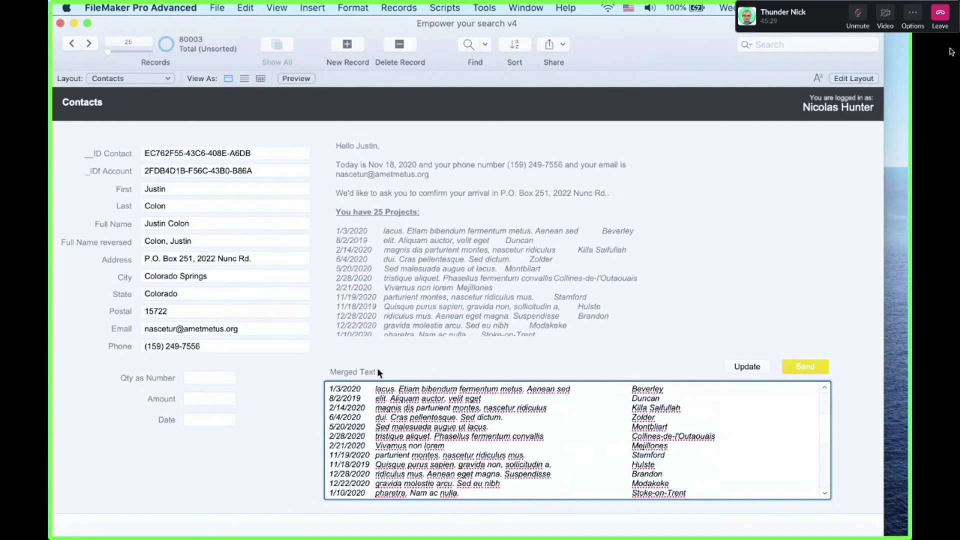
Put the Contacts layout into Layout mode for editing with Cmd+L
{"action": "left_click", "coordinate": [389, 360]}
{"action": "left_click", "coordinate": [470, 426]}
{"action": "left_click", "coordinate": [622, 310]}
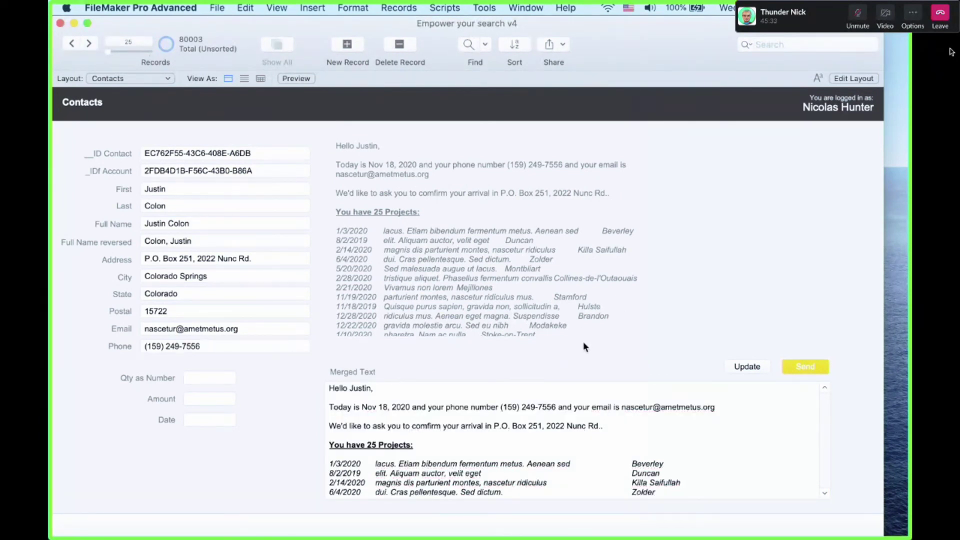
{"action": "left_click", "coordinate": [545, 466]}
{"action": "scroll", "coordinate": [544, 466], "scroll_direction": "down", "scroll_amount": 3}
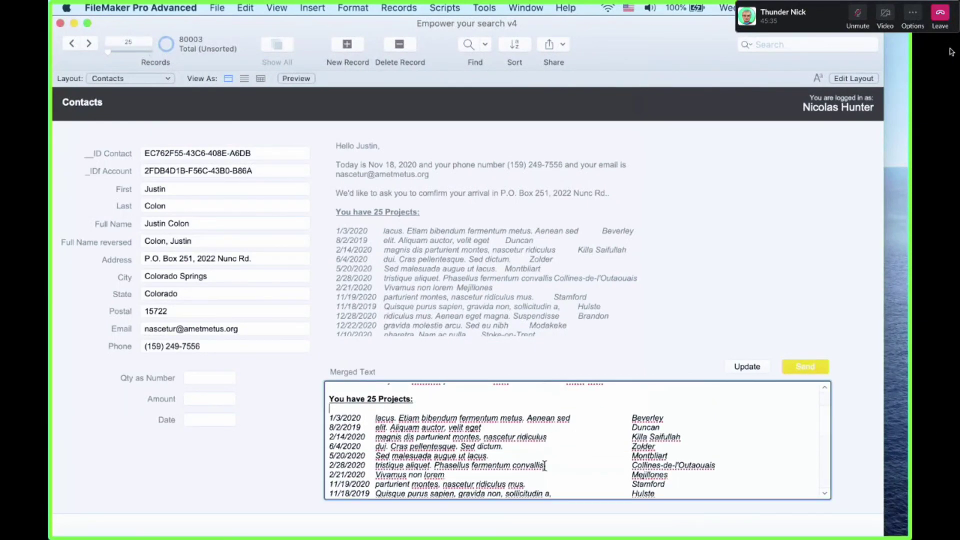
{"action": "key", "text": "super+l"}
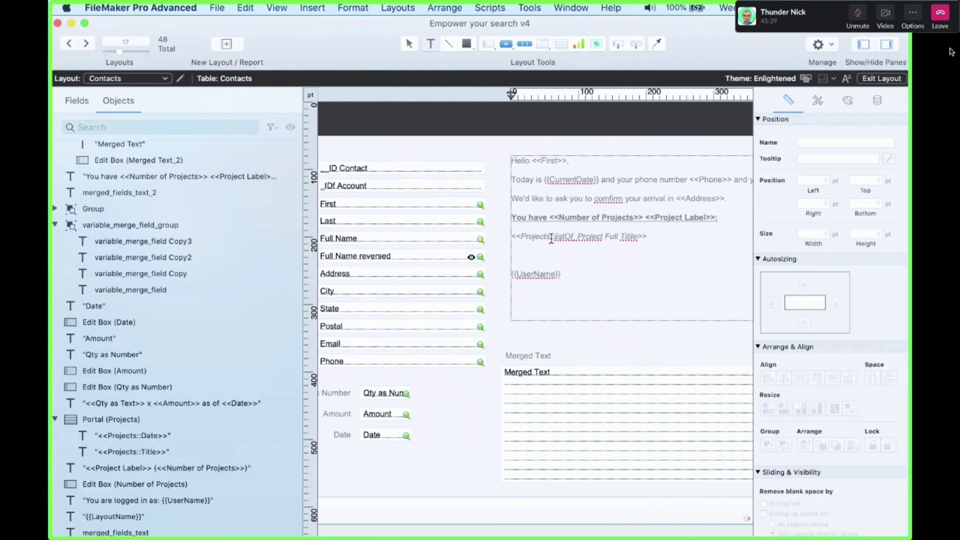
Check the 'Projects' merge line, then return to Browse mode with Cmd+B
{"action": "left_click_drag", "start_coordinate": [521, 236], "coordinate": [645, 246]}
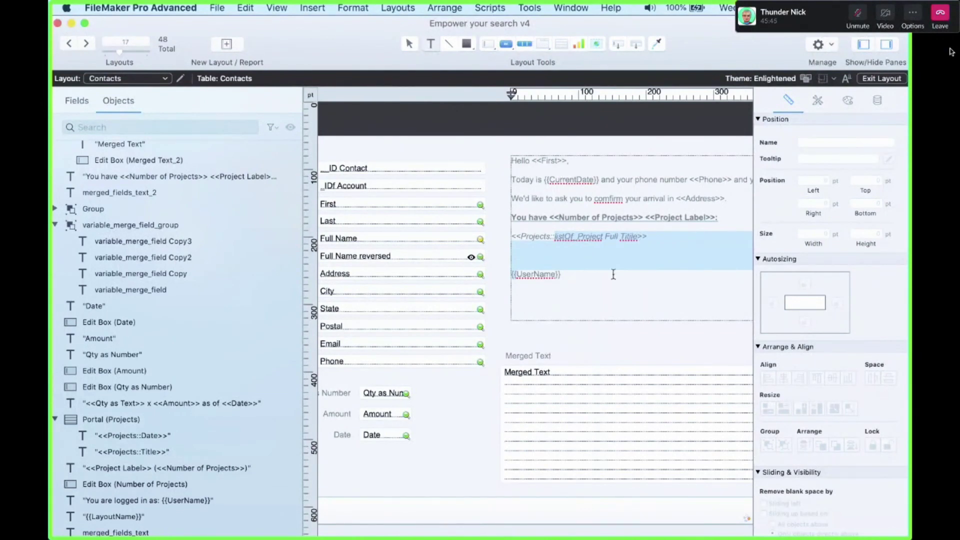
{"action": "key", "text": "Escape"}
{"action": "left_click", "coordinate": [554, 237]}
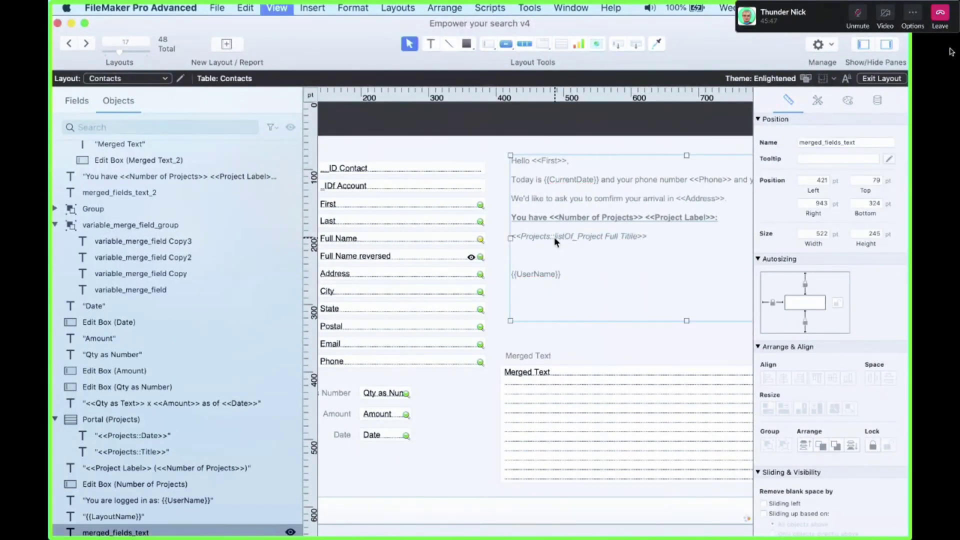
{"action": "key", "text": "super+b"}
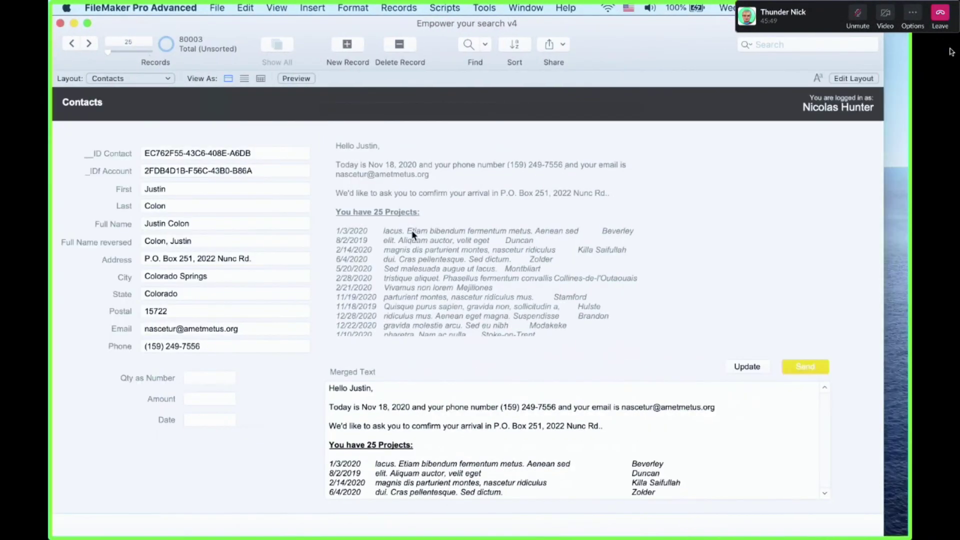